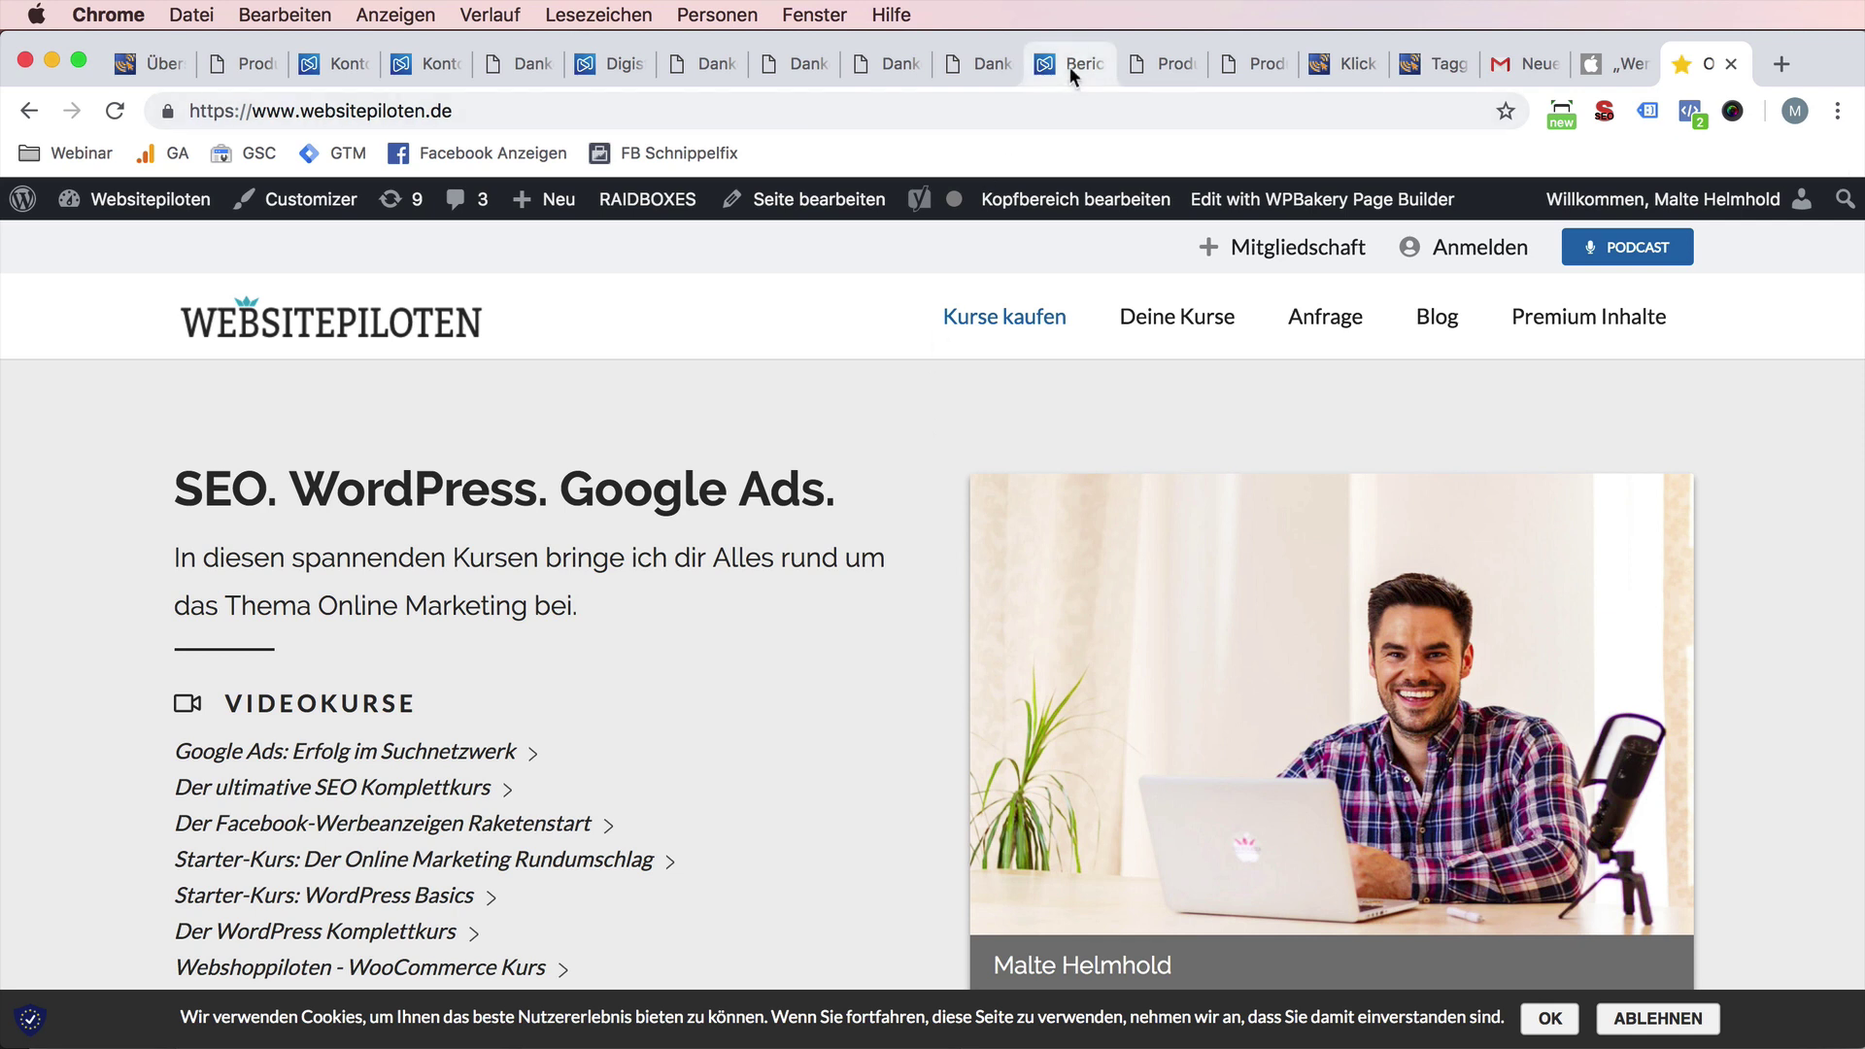
# - Return to the Digistore24 product list and scroll to the three products, including the Videokurs
pyautogui.click(339, 67)
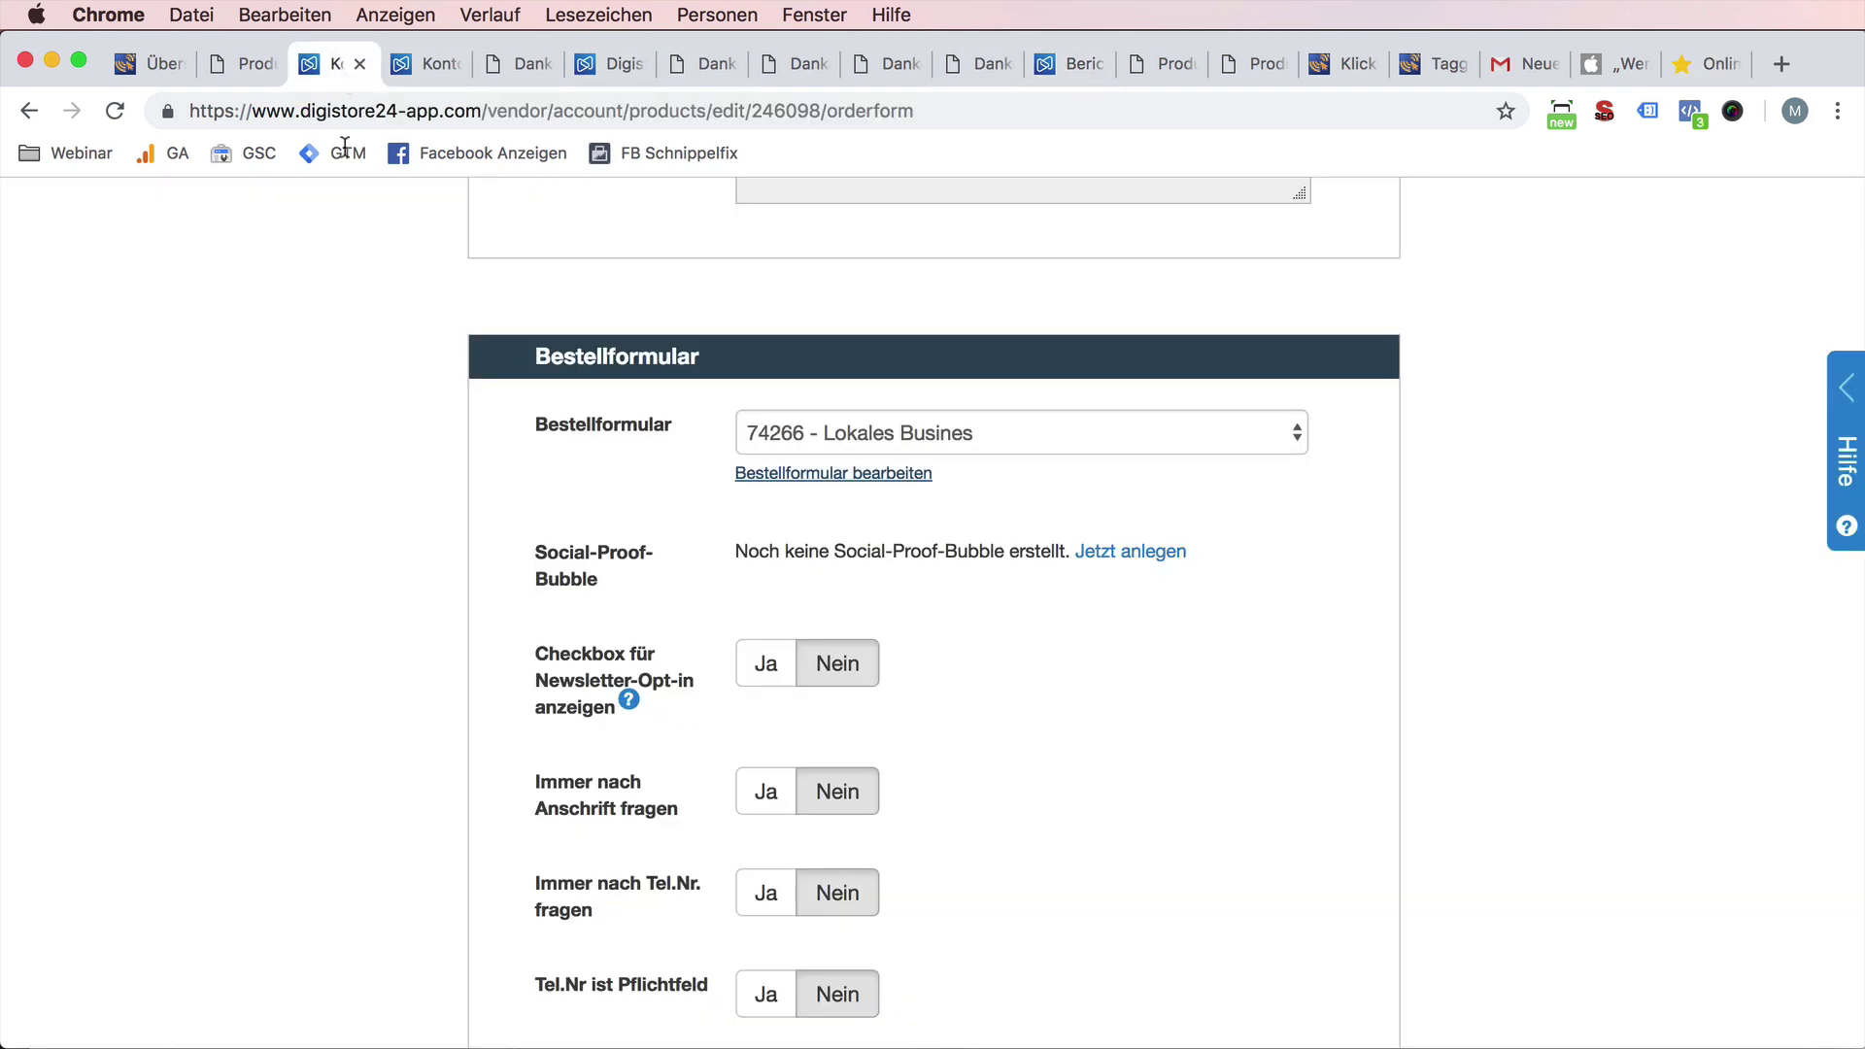
pyautogui.click(241, 374)
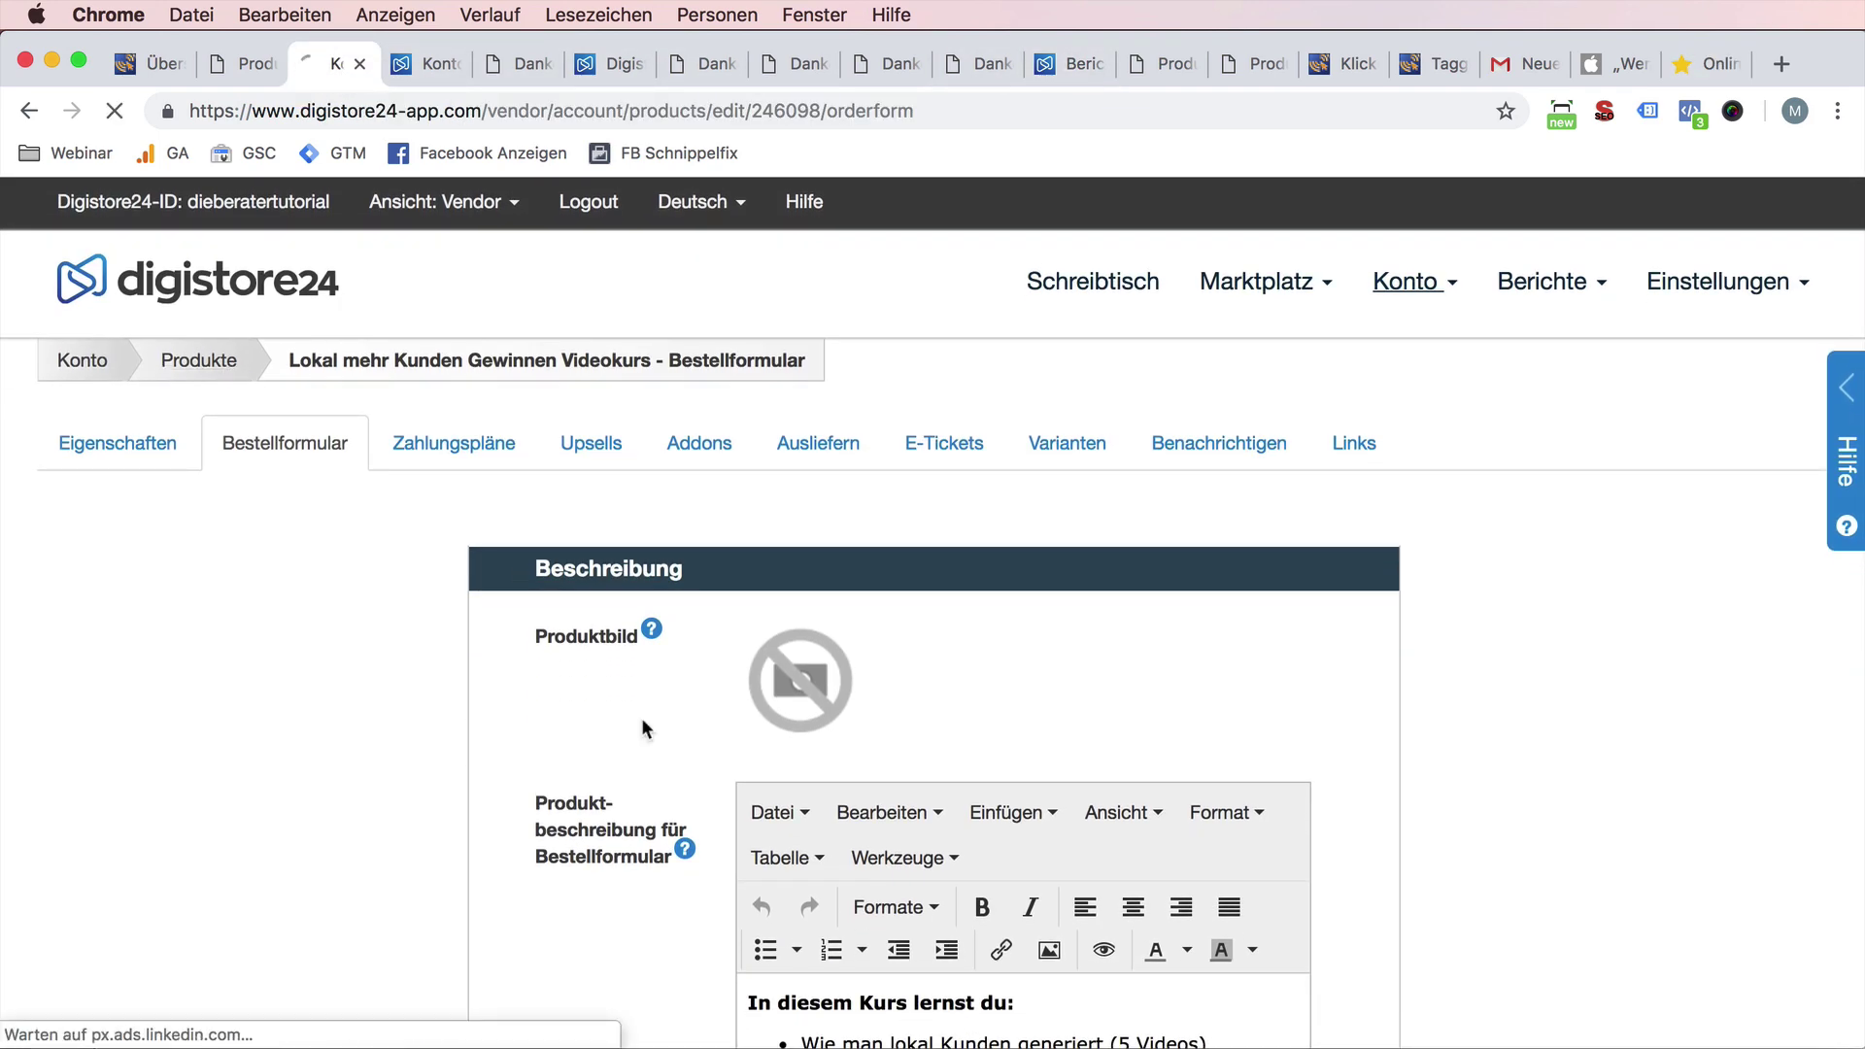
pyautogui.scroll(-4, 1286, 971)
pyautogui.scroll(-2, 1287, 981)
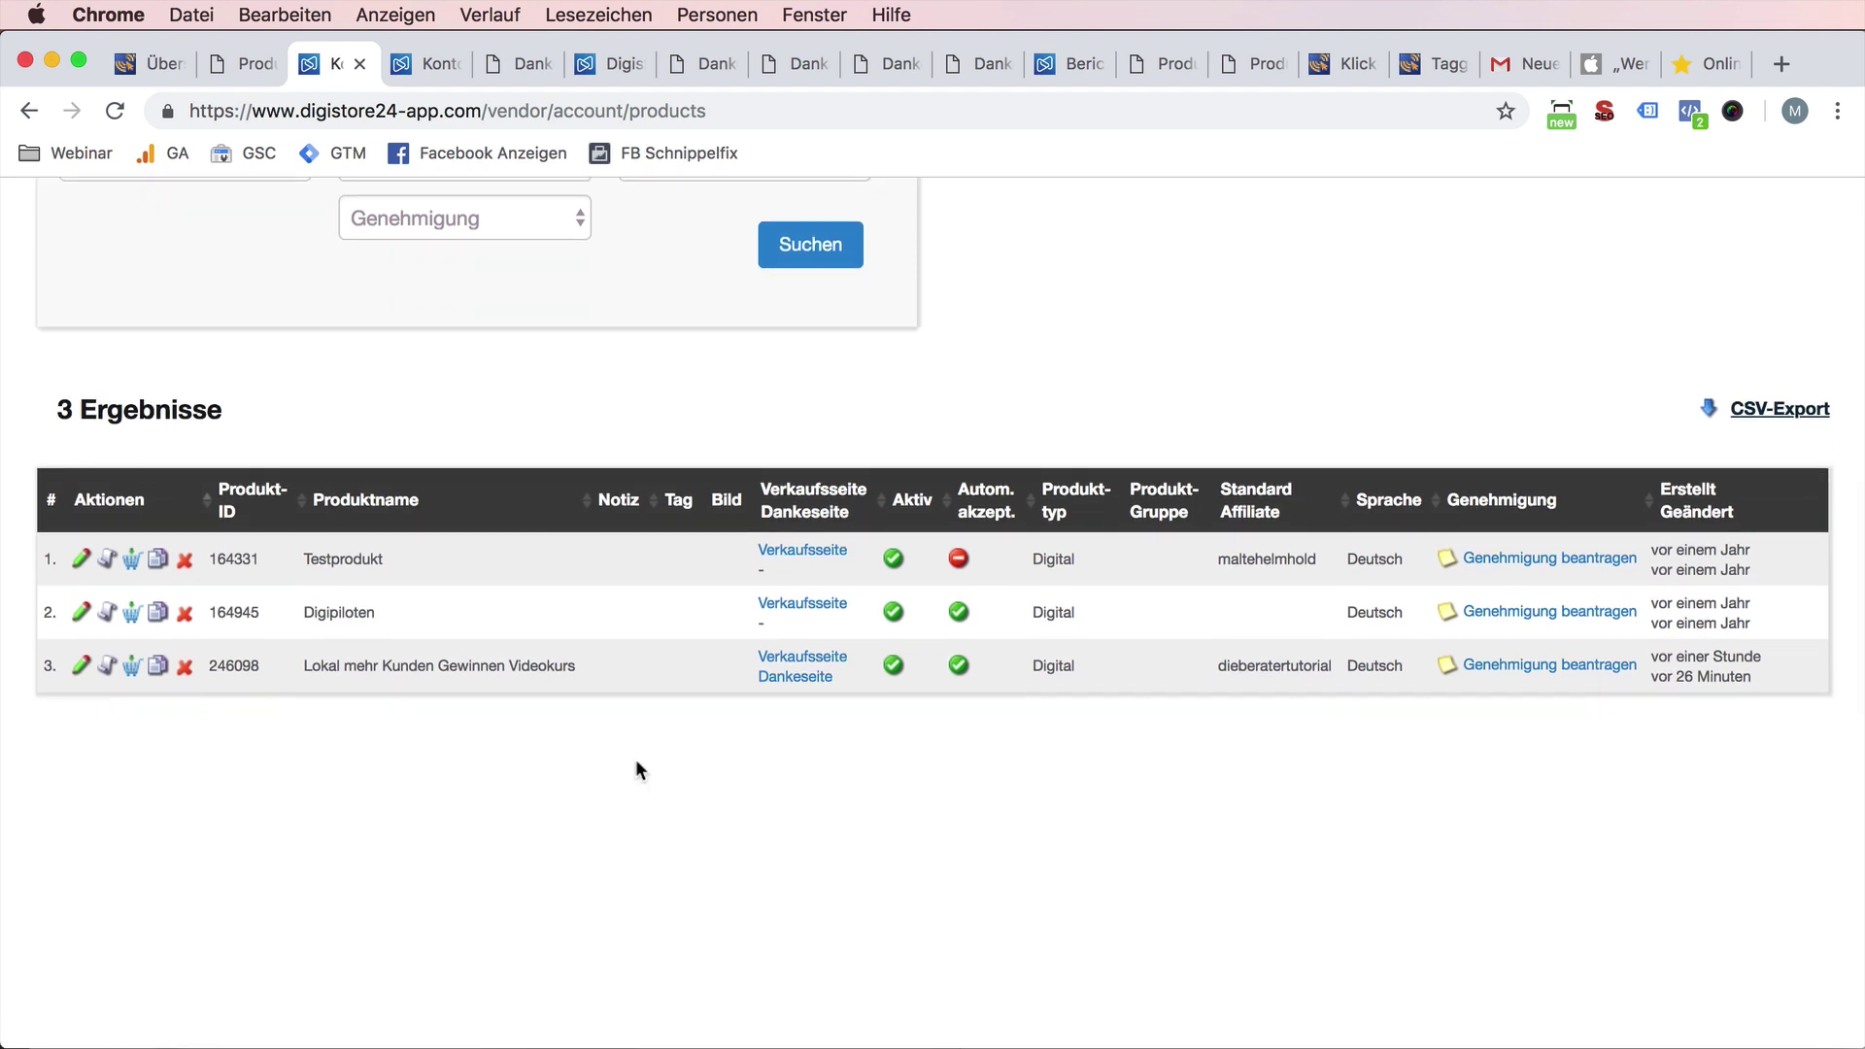
pyautogui.click(1550, 665)
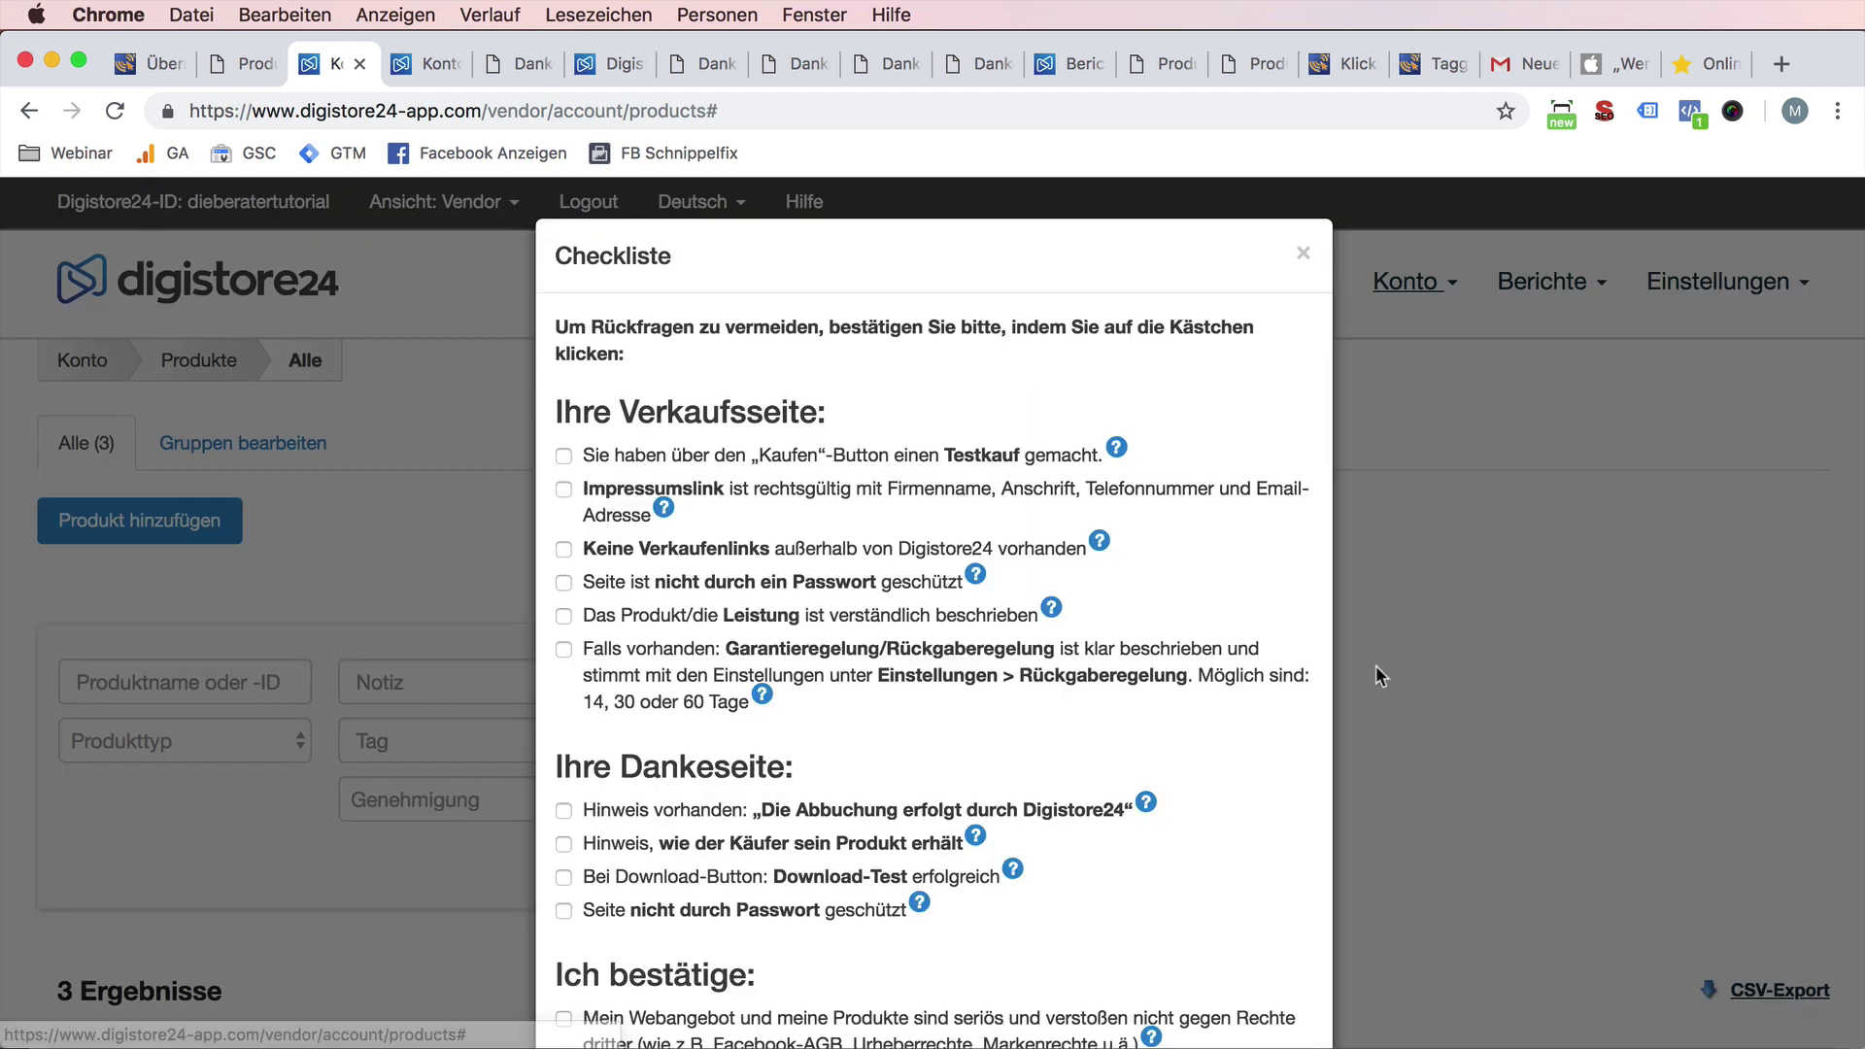
pyautogui.scroll(-2, 1213, 670)
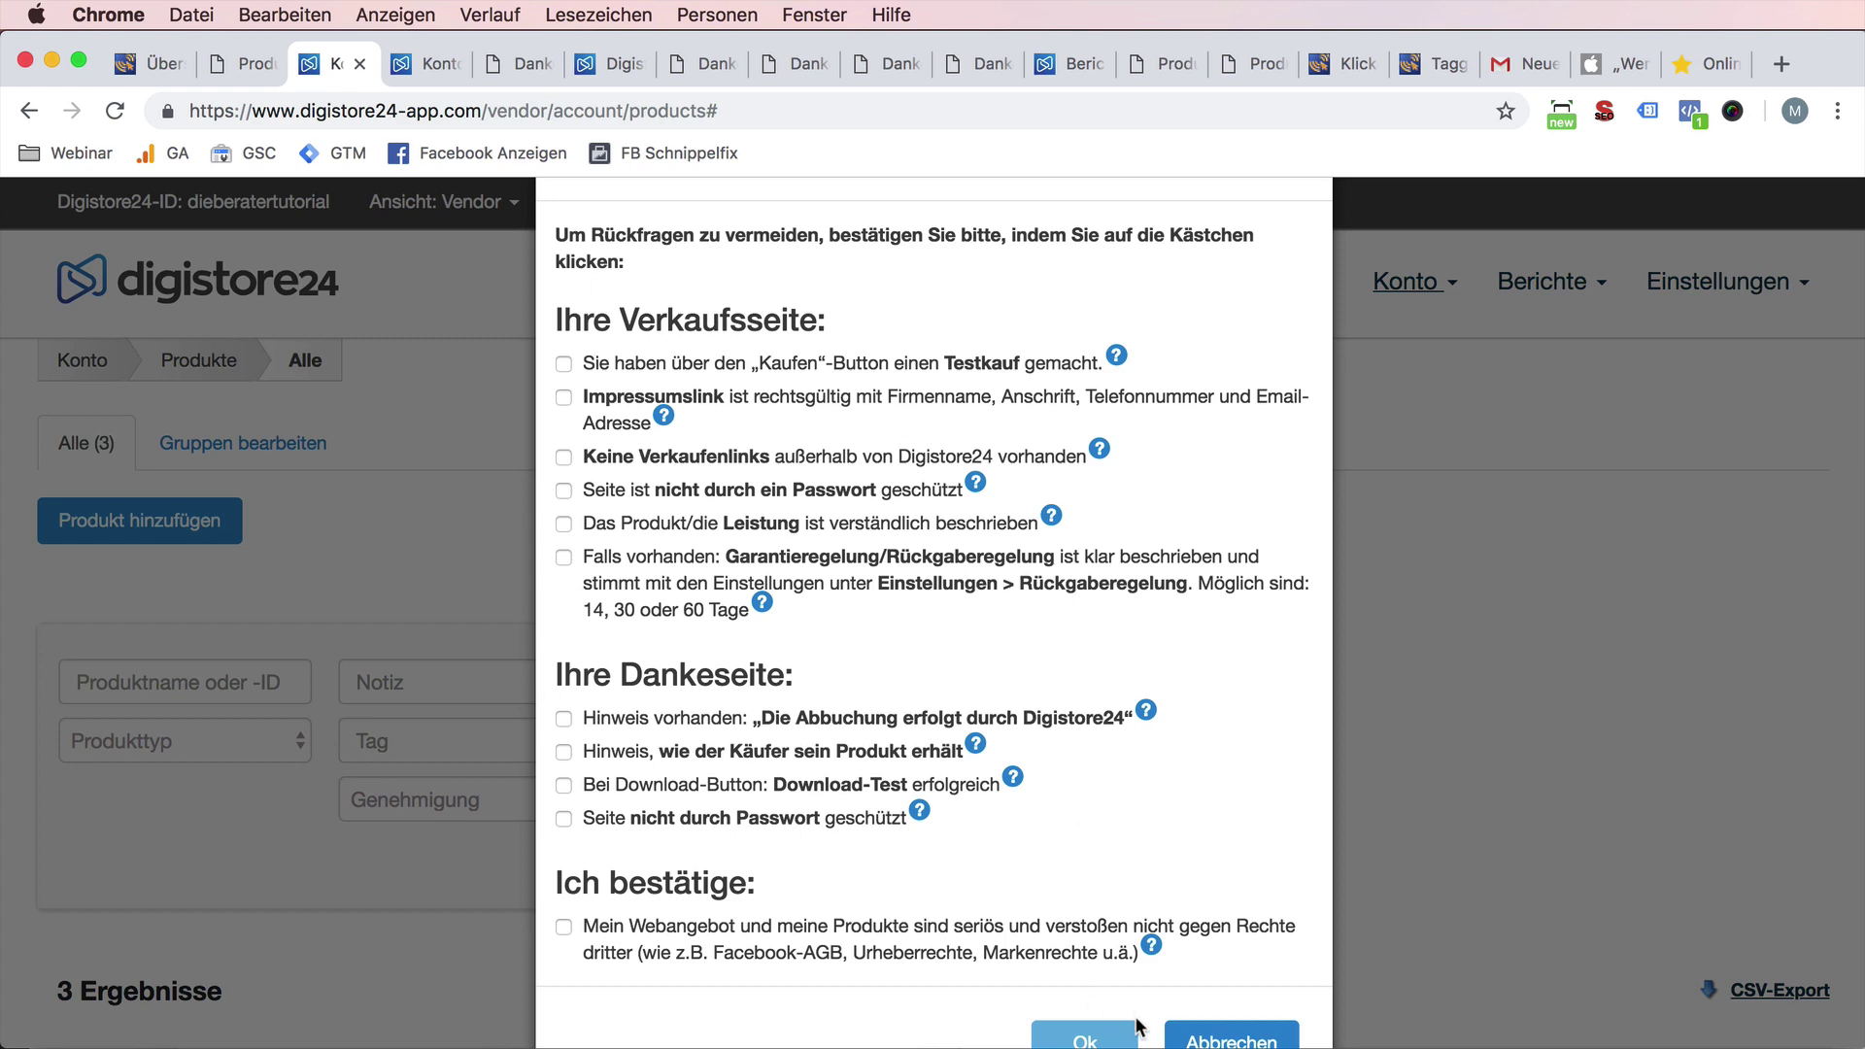
pyautogui.scroll(2, 1486, 699)
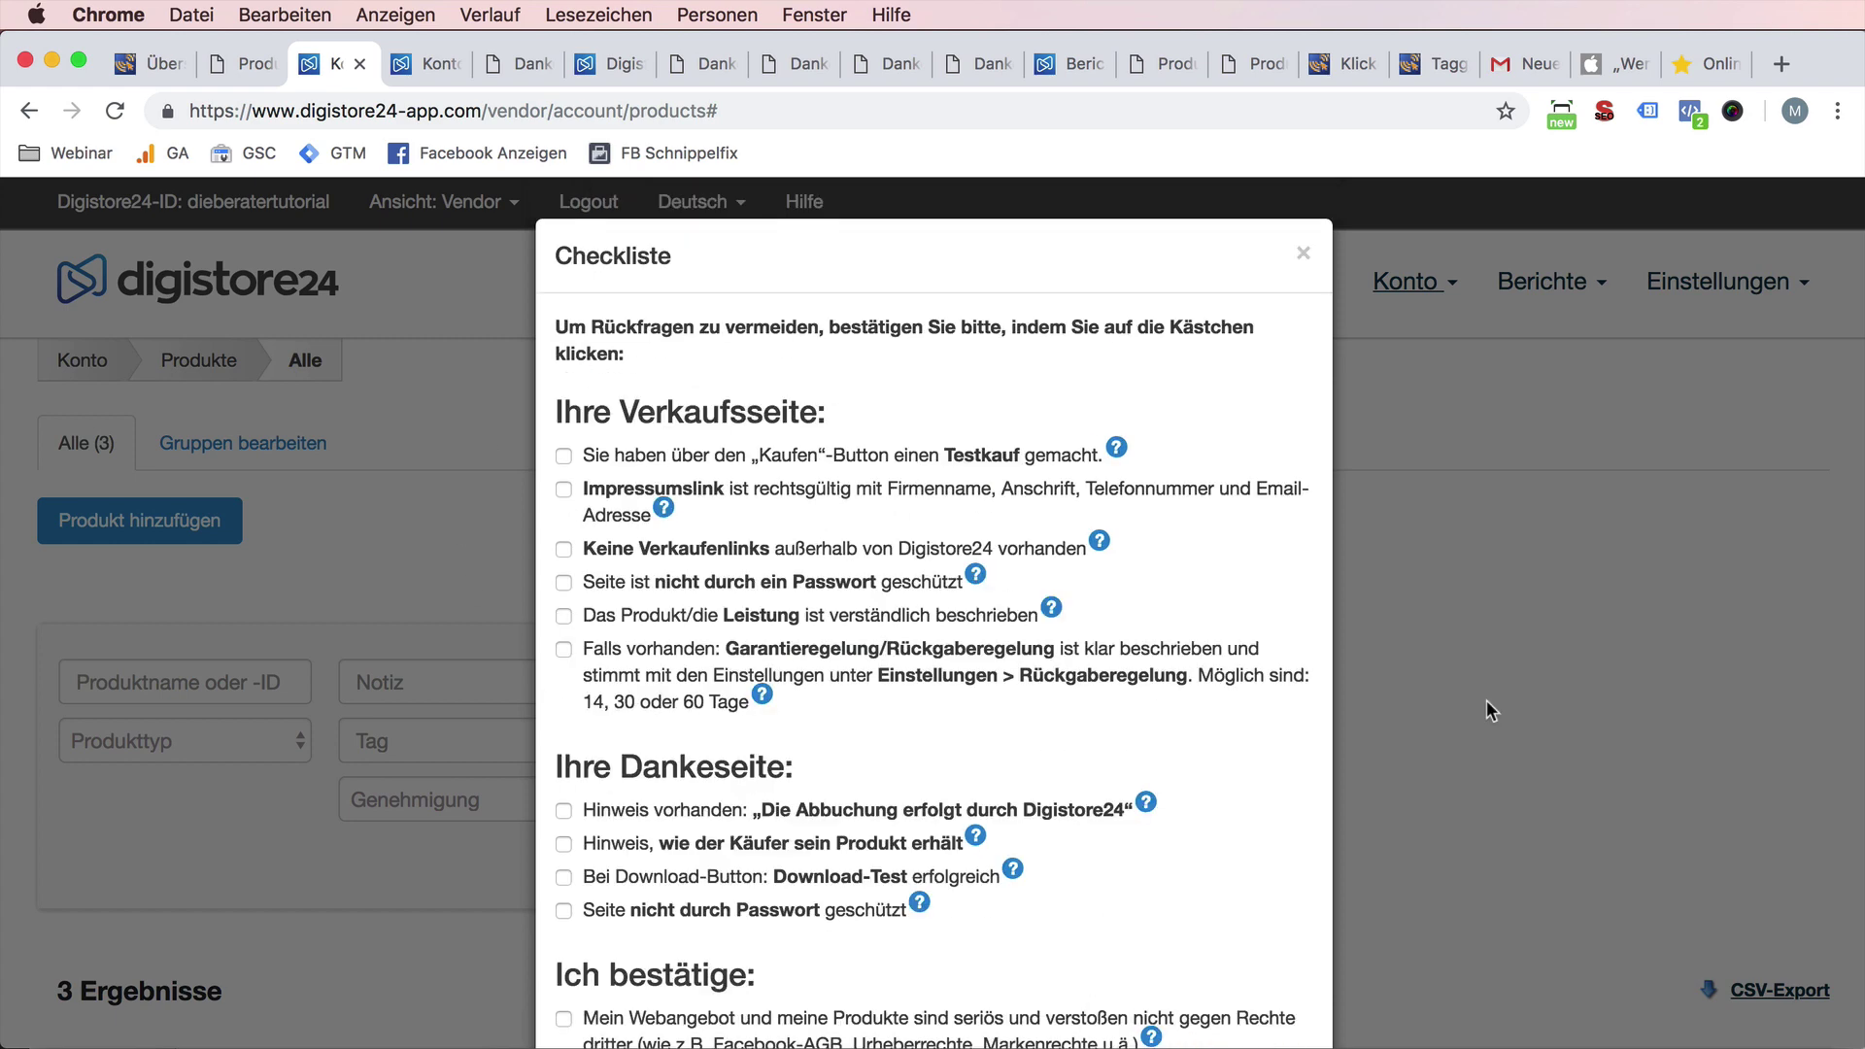
pyautogui.click(1302, 258)
pyautogui.scroll(-5, 191, 823)
pyautogui.scroll(-1, 190, 816)
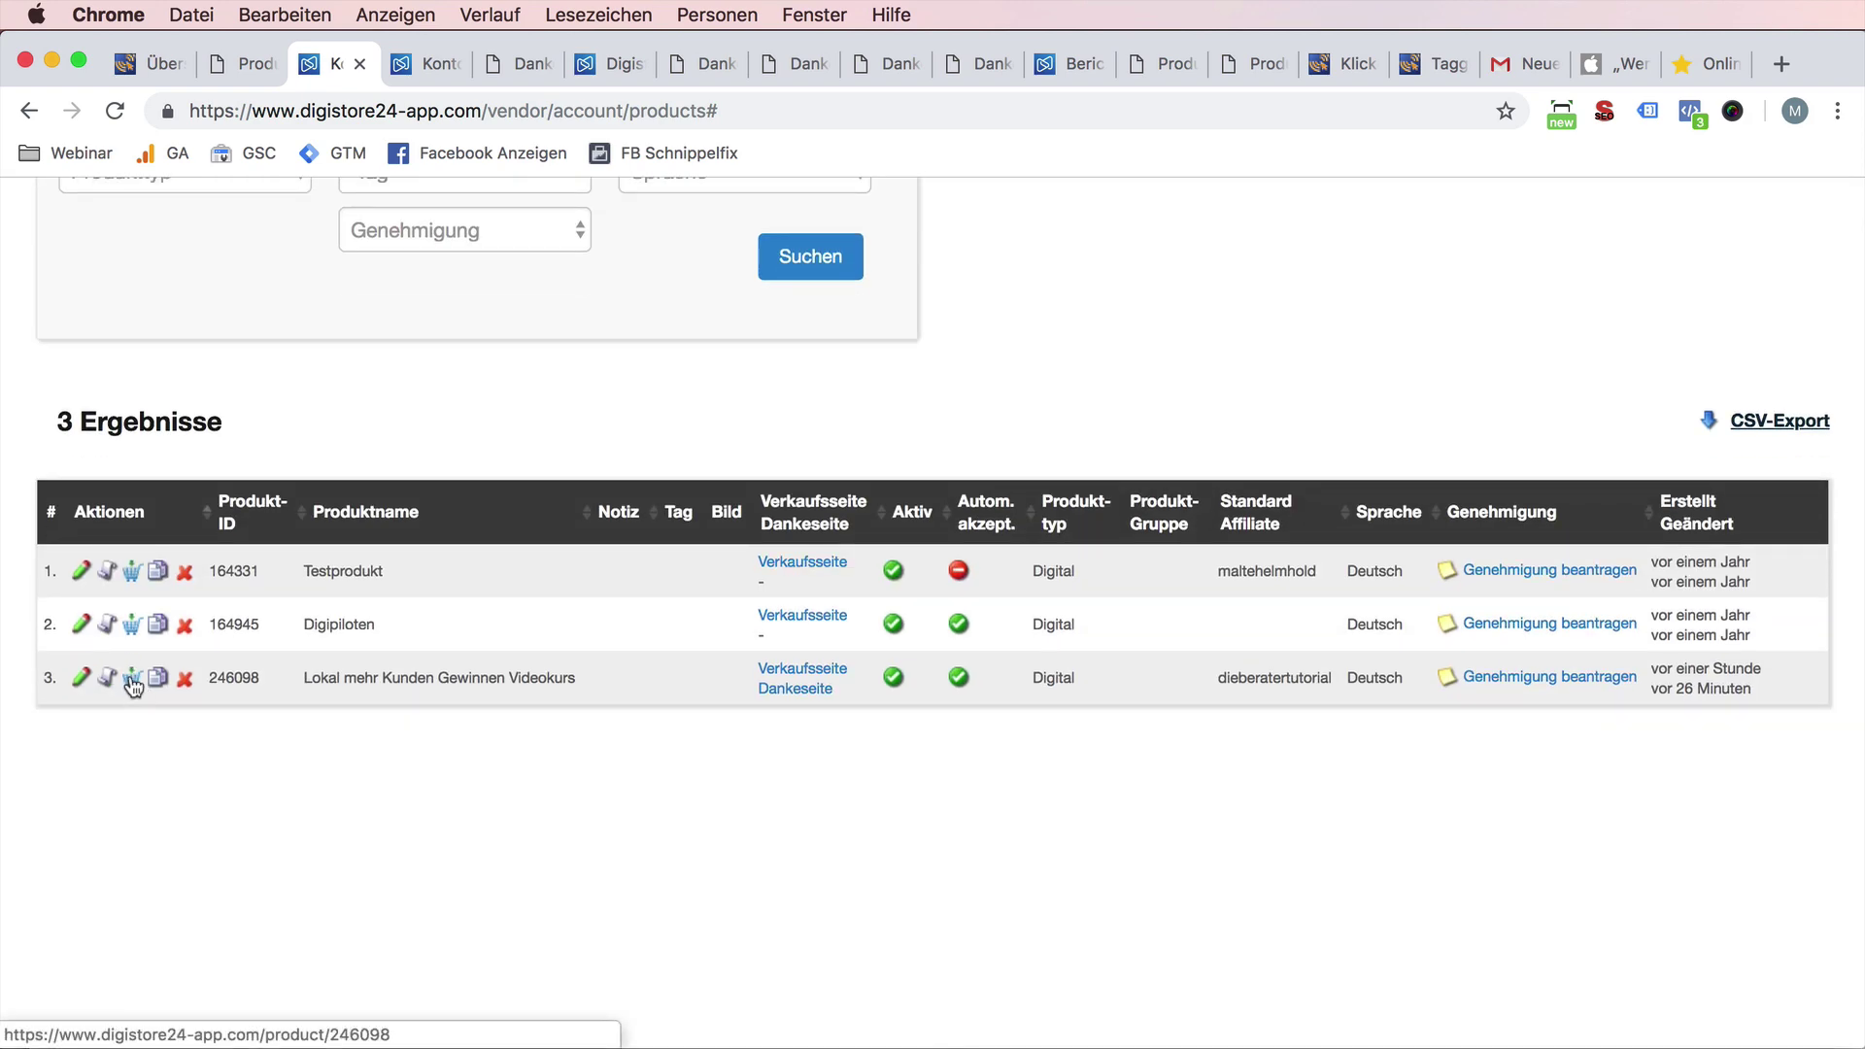
# - Open the Videokurs test-purchase order page, then go back to the product list
pyautogui.keyDown('super'); pyautogui.click(133, 686); pyautogui.keyUp('super')
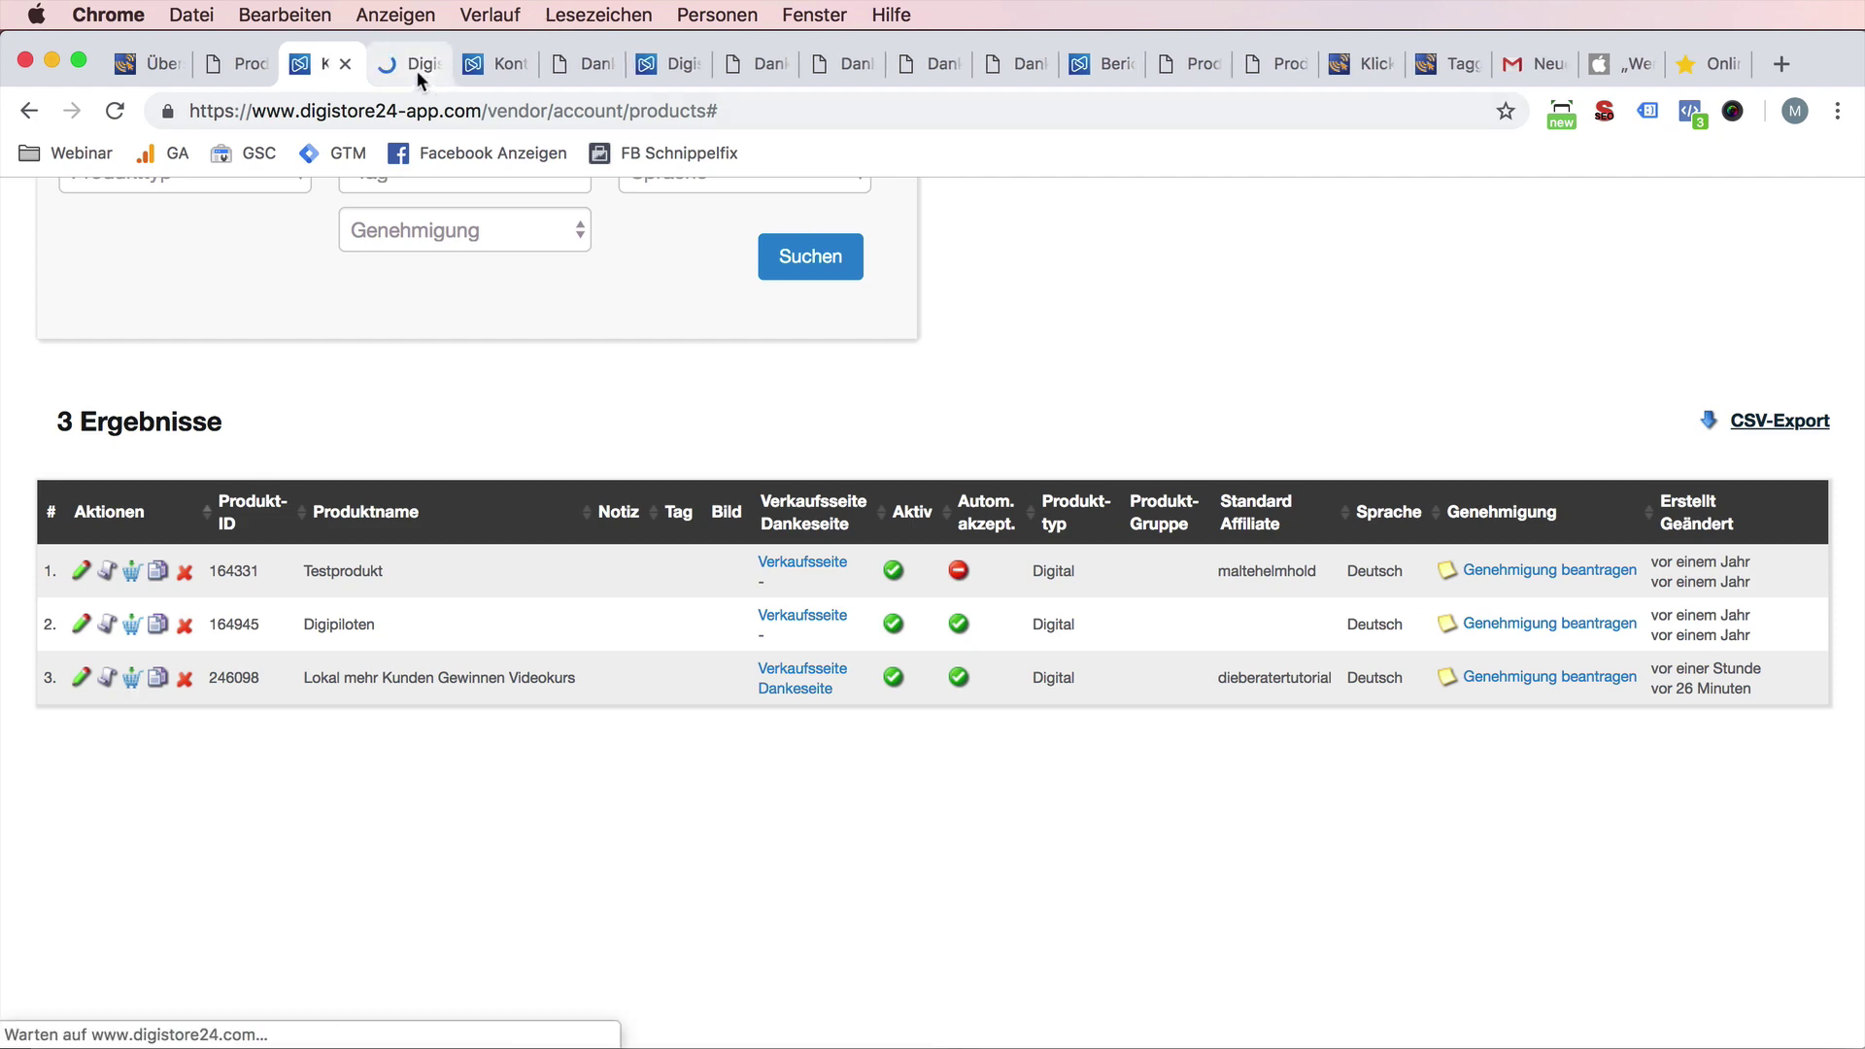
pyautogui.click(416, 70)
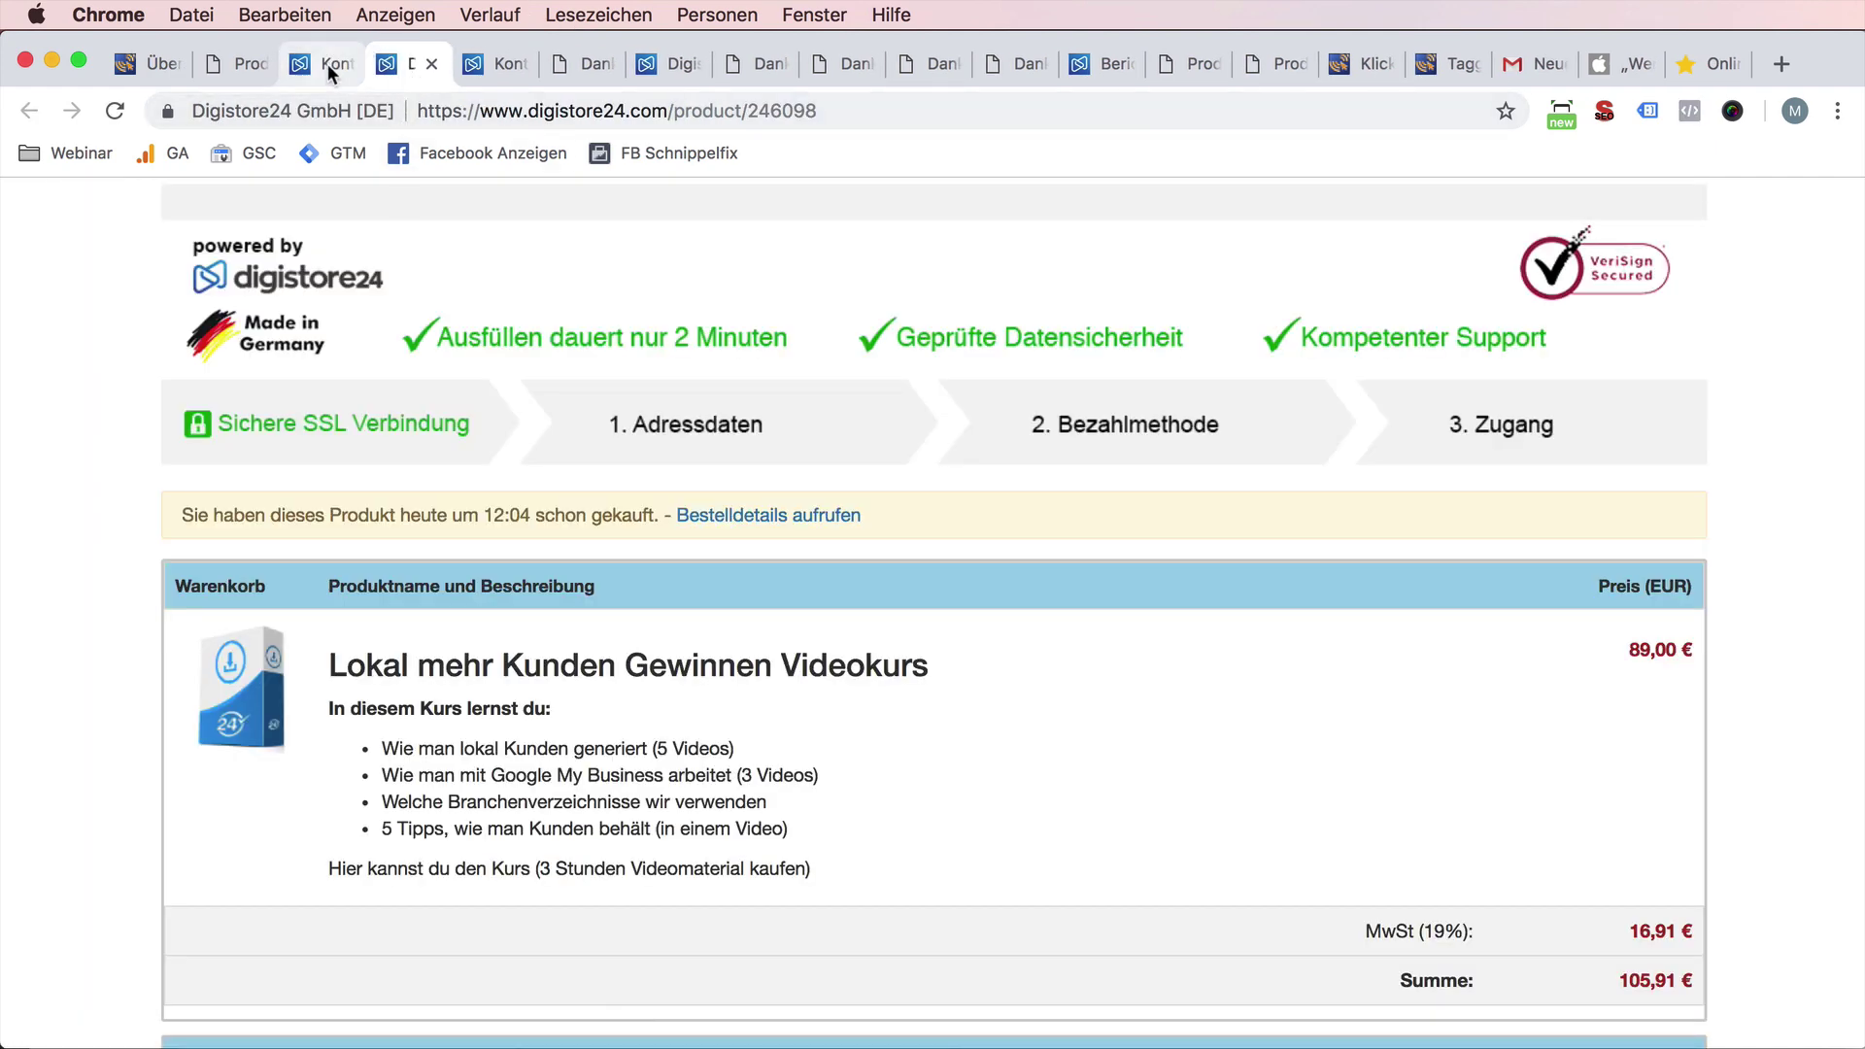
pyautogui.click(321, 64)
pyautogui.scroll(6, 149, 851)
pyautogui.scroll(-5, 159, 851)
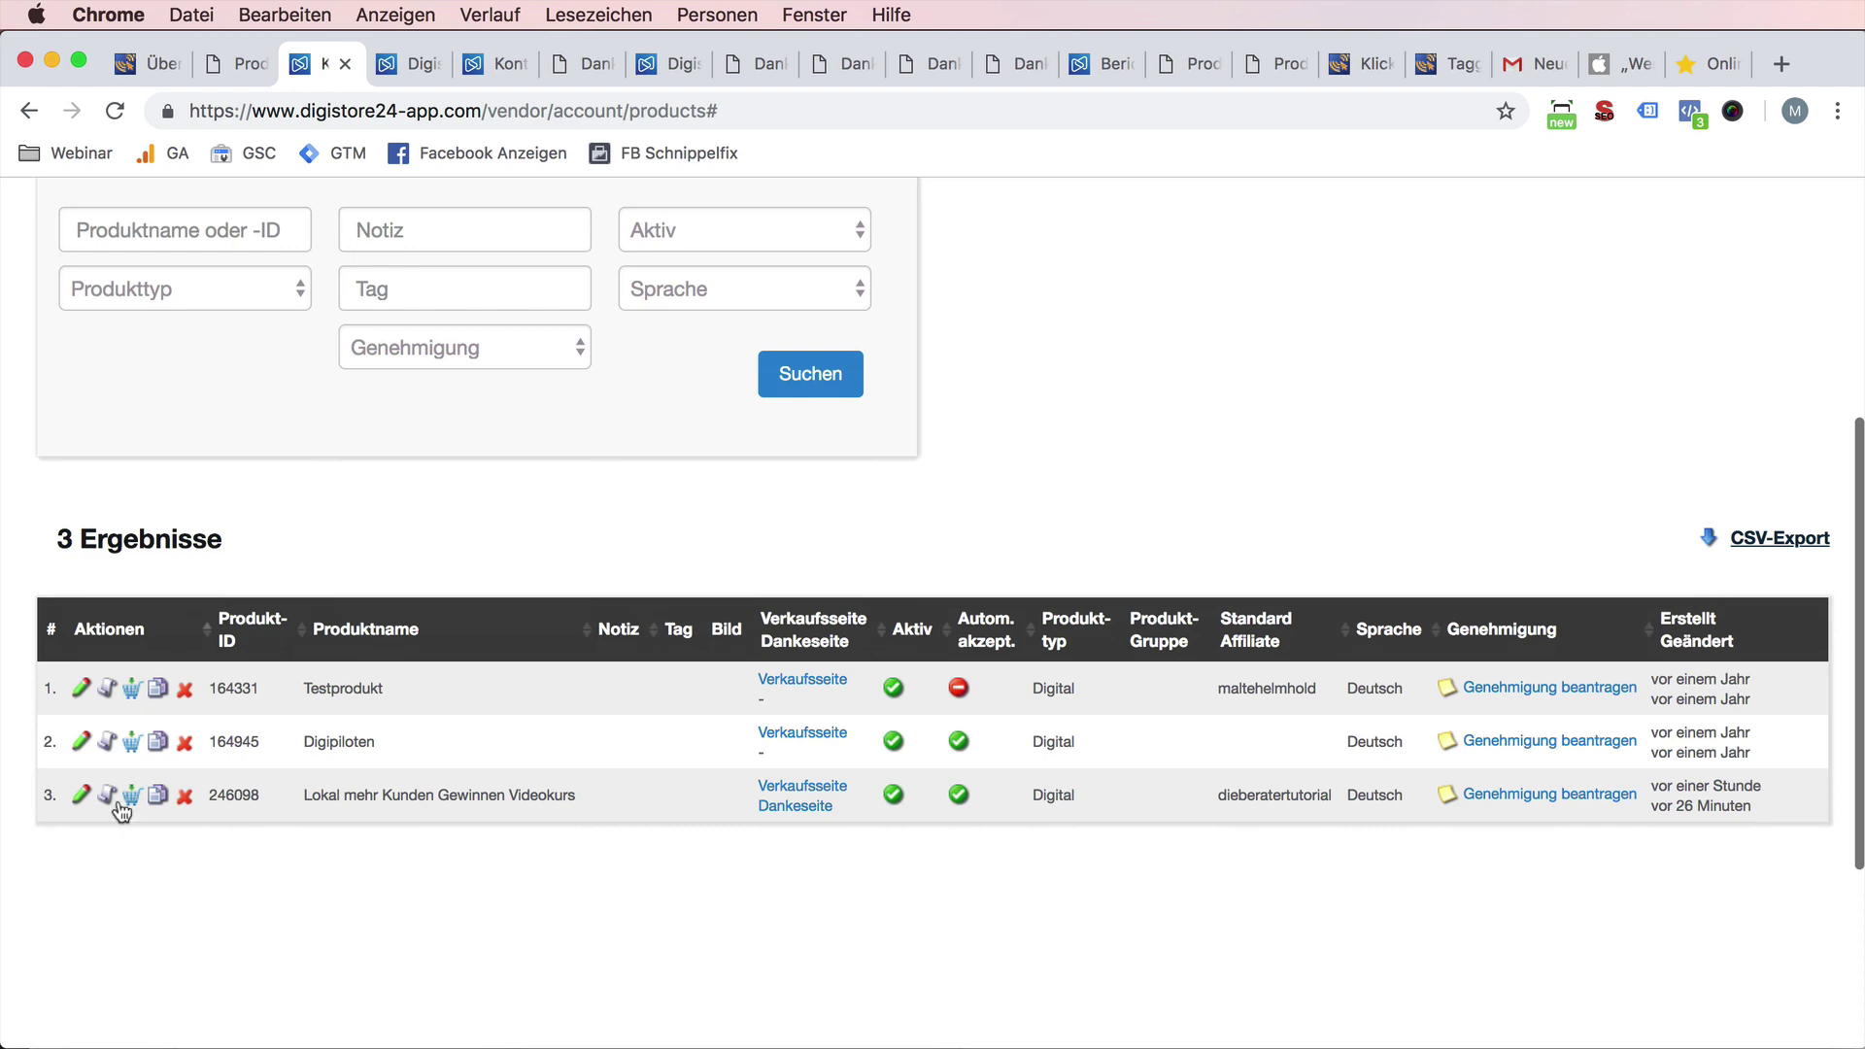
# - Duplicate the Videokurs product, save the copy, and return to the list showing four products
pyautogui.click(157, 796)
pyautogui.click(1109, 452)
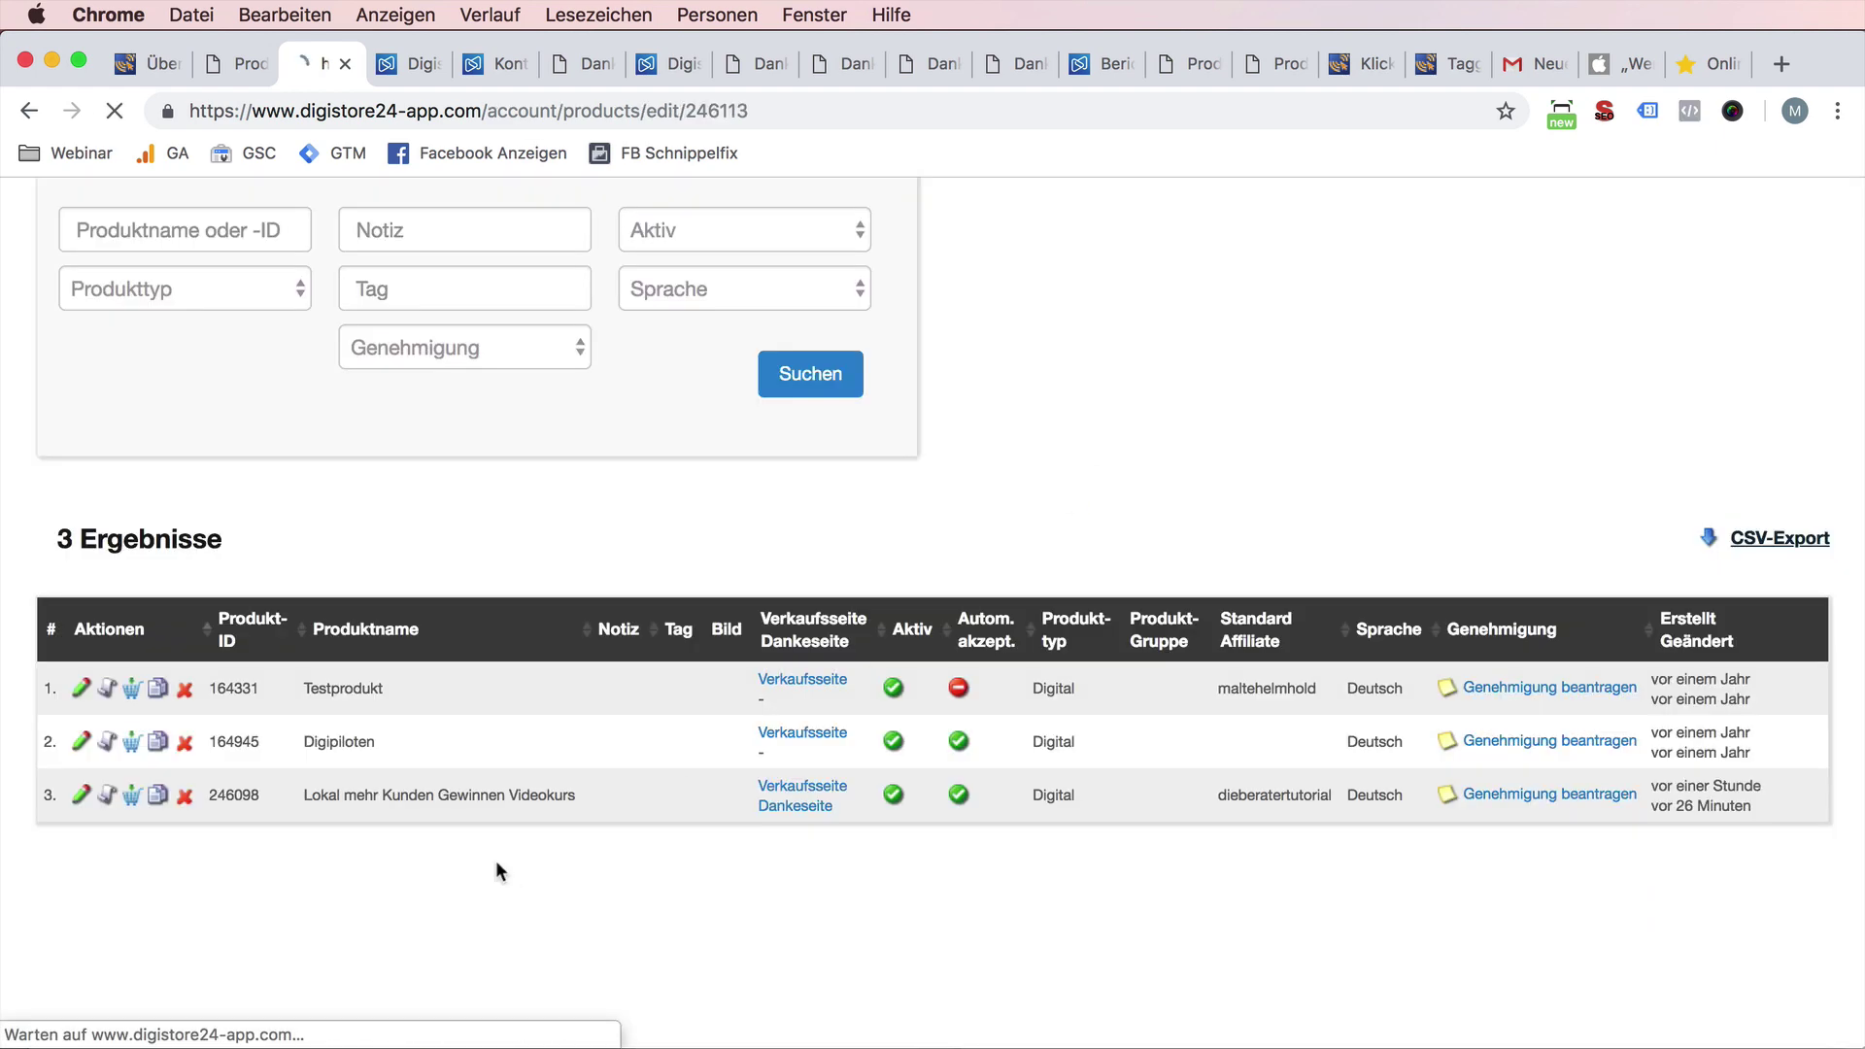
pyautogui.scroll(-20, 592, 836)
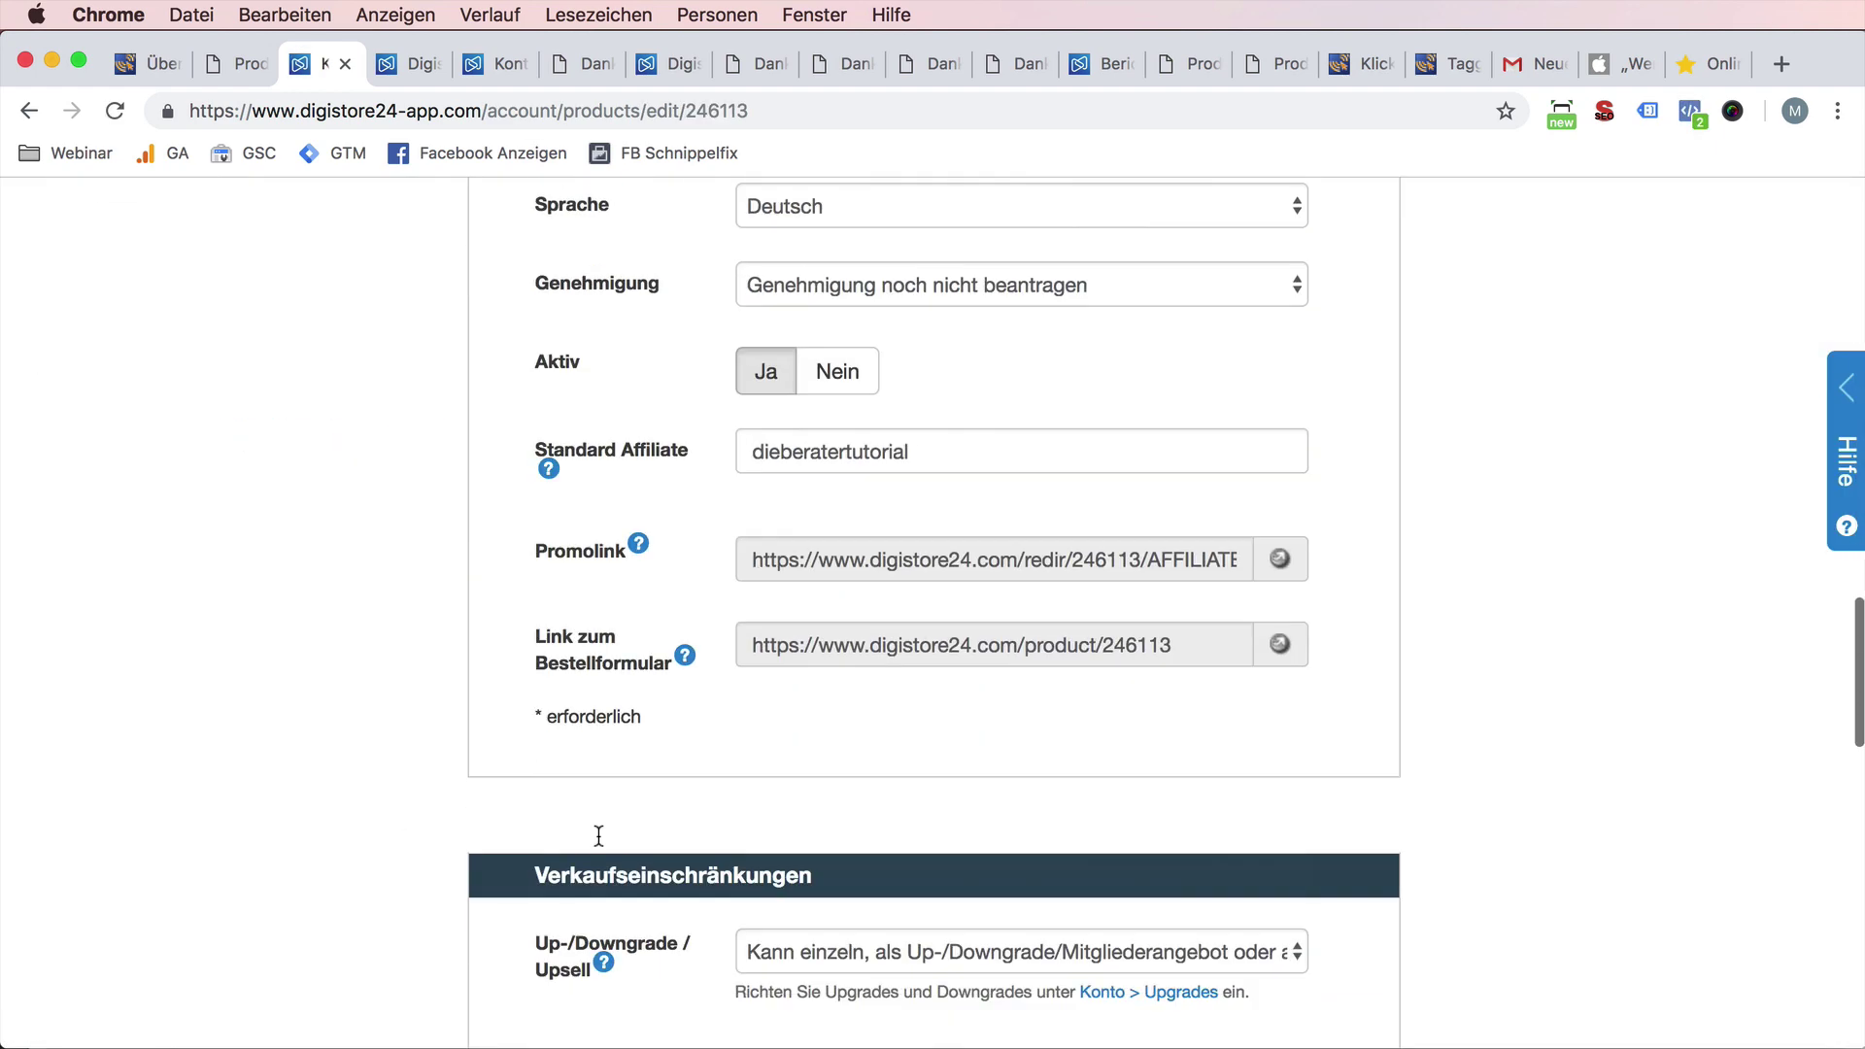
pyautogui.click(837, 515)
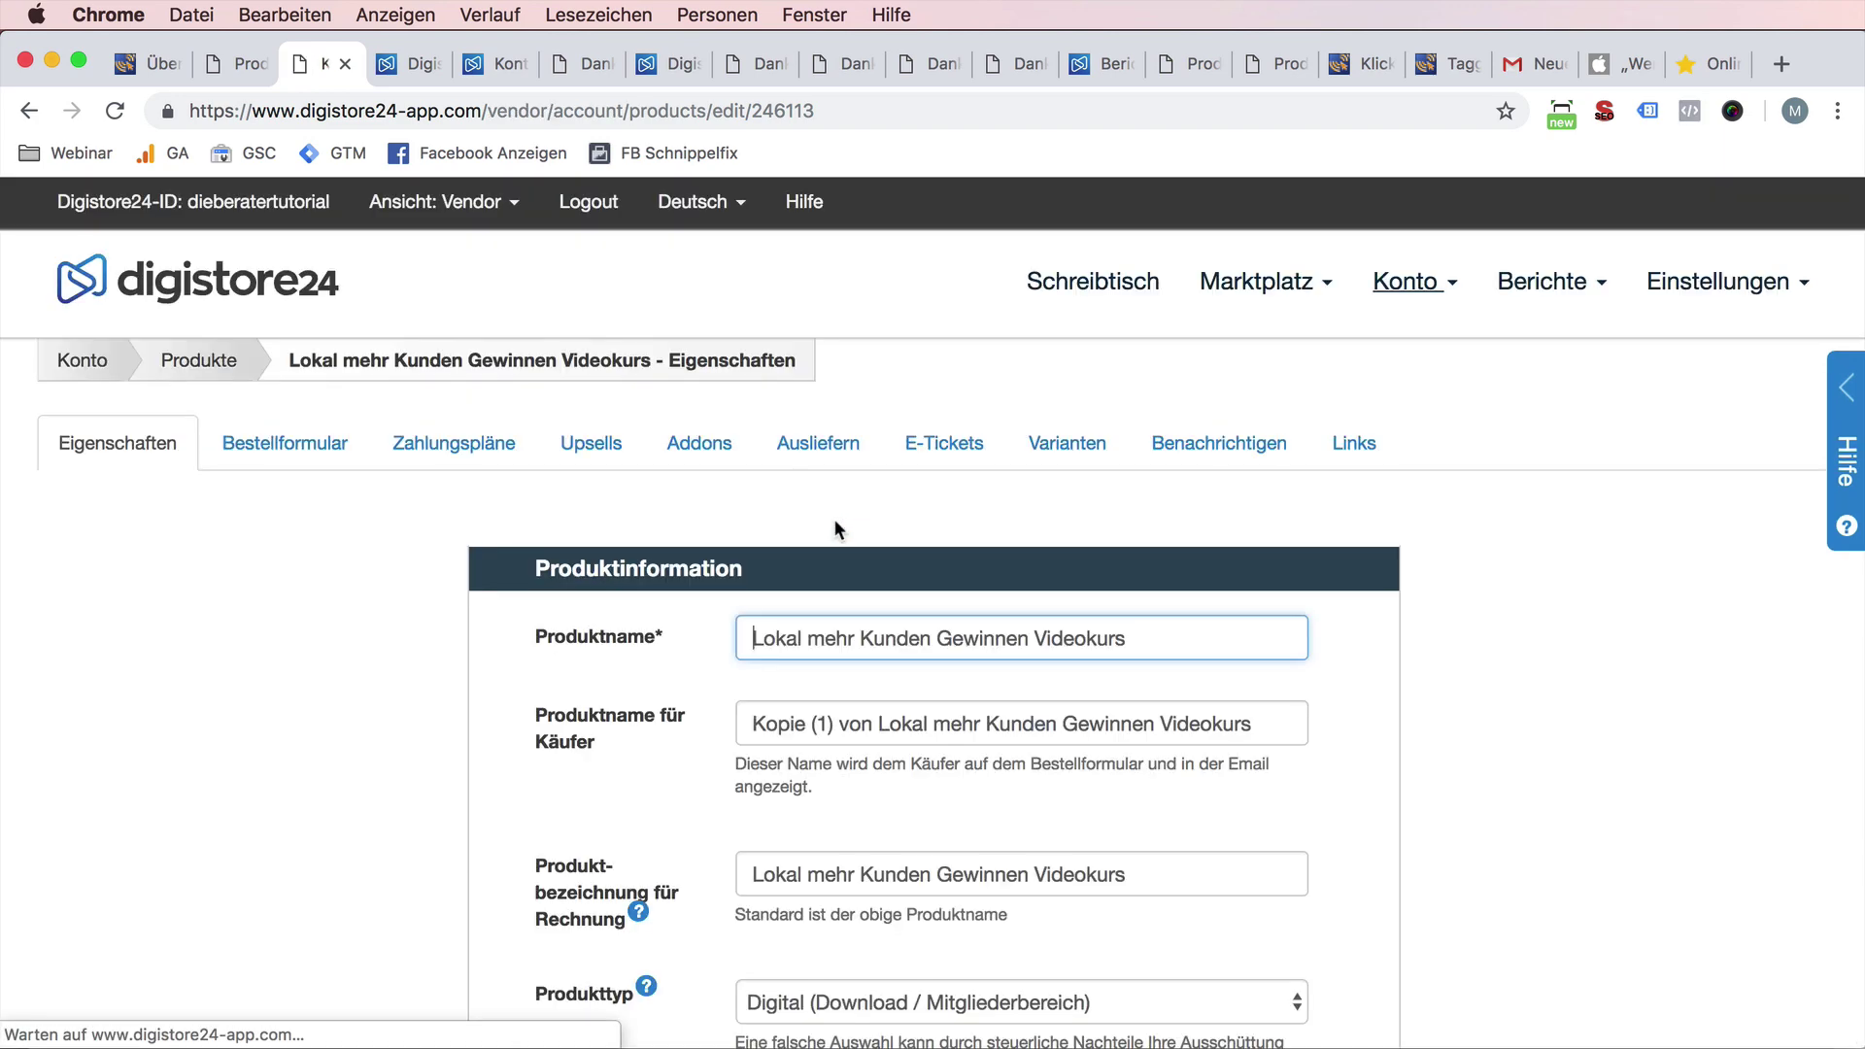
pyautogui.scroll(-8, 565, 824)
pyautogui.scroll(-6, 565, 823)
pyautogui.scroll(15, 568, 824)
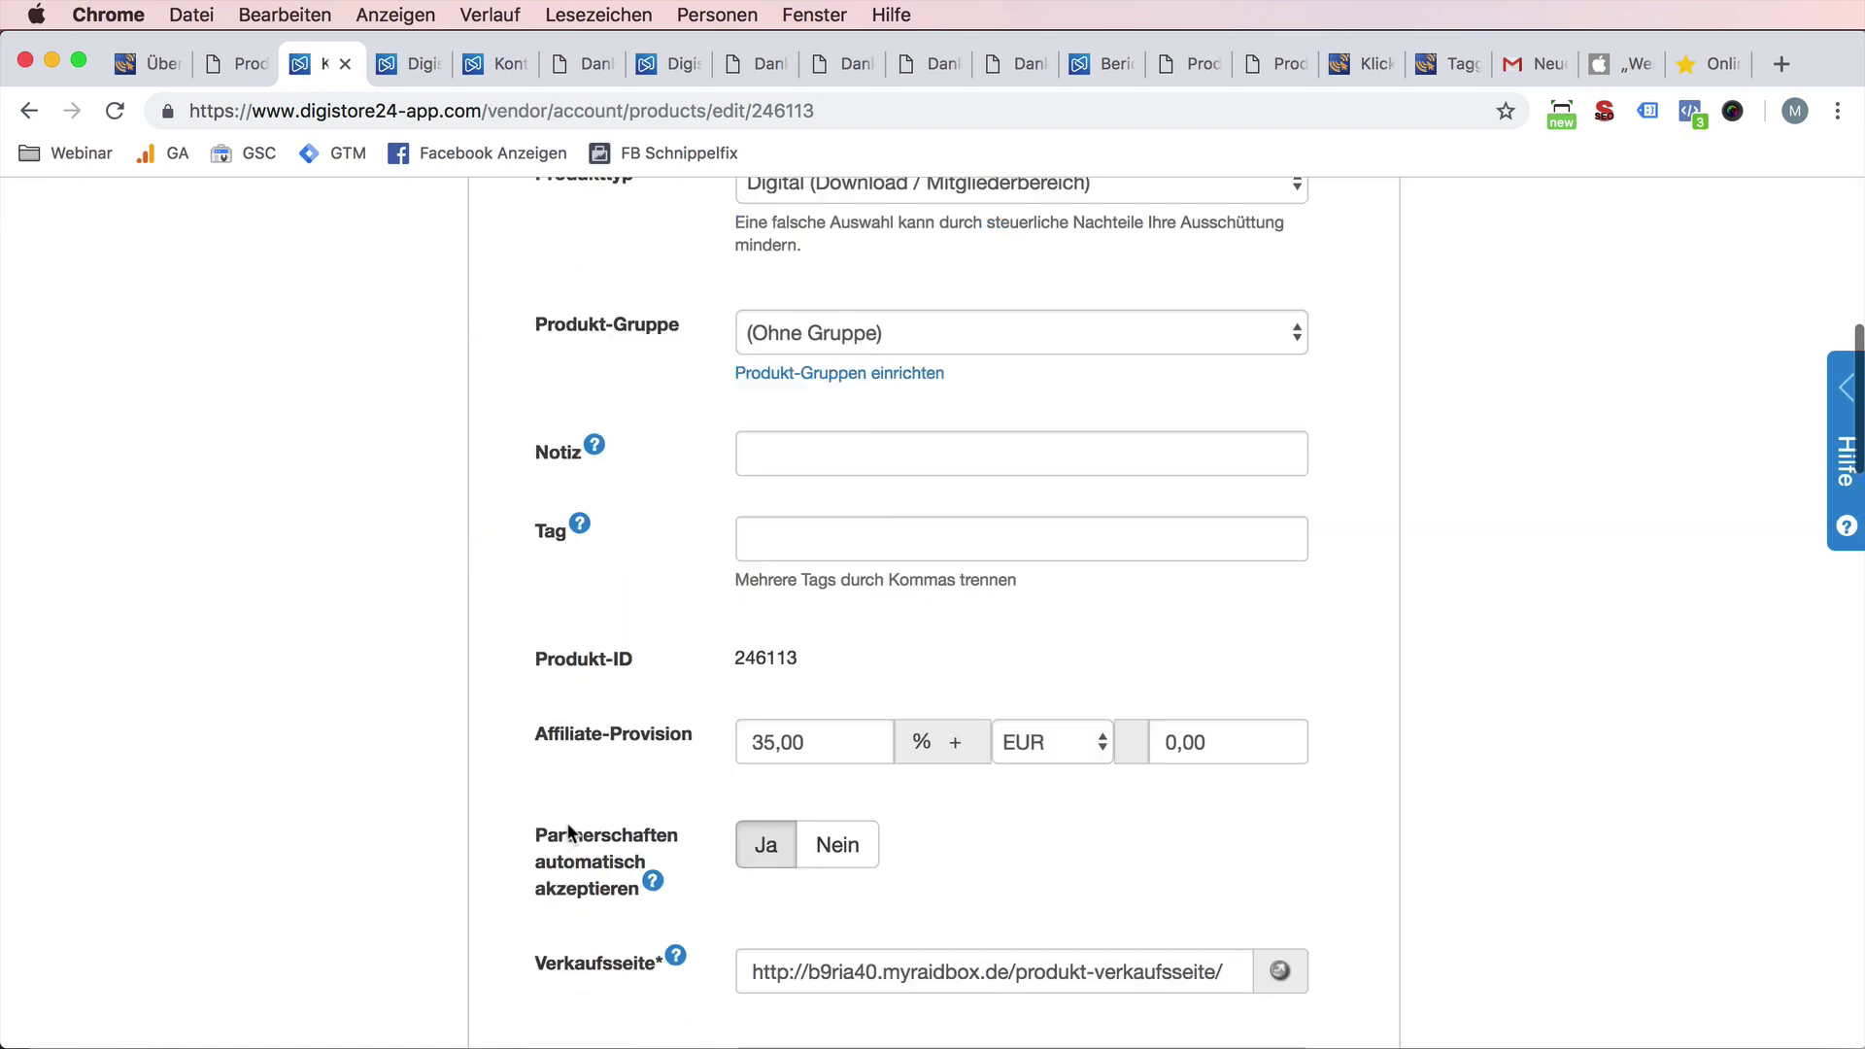
pyautogui.click(228, 363)
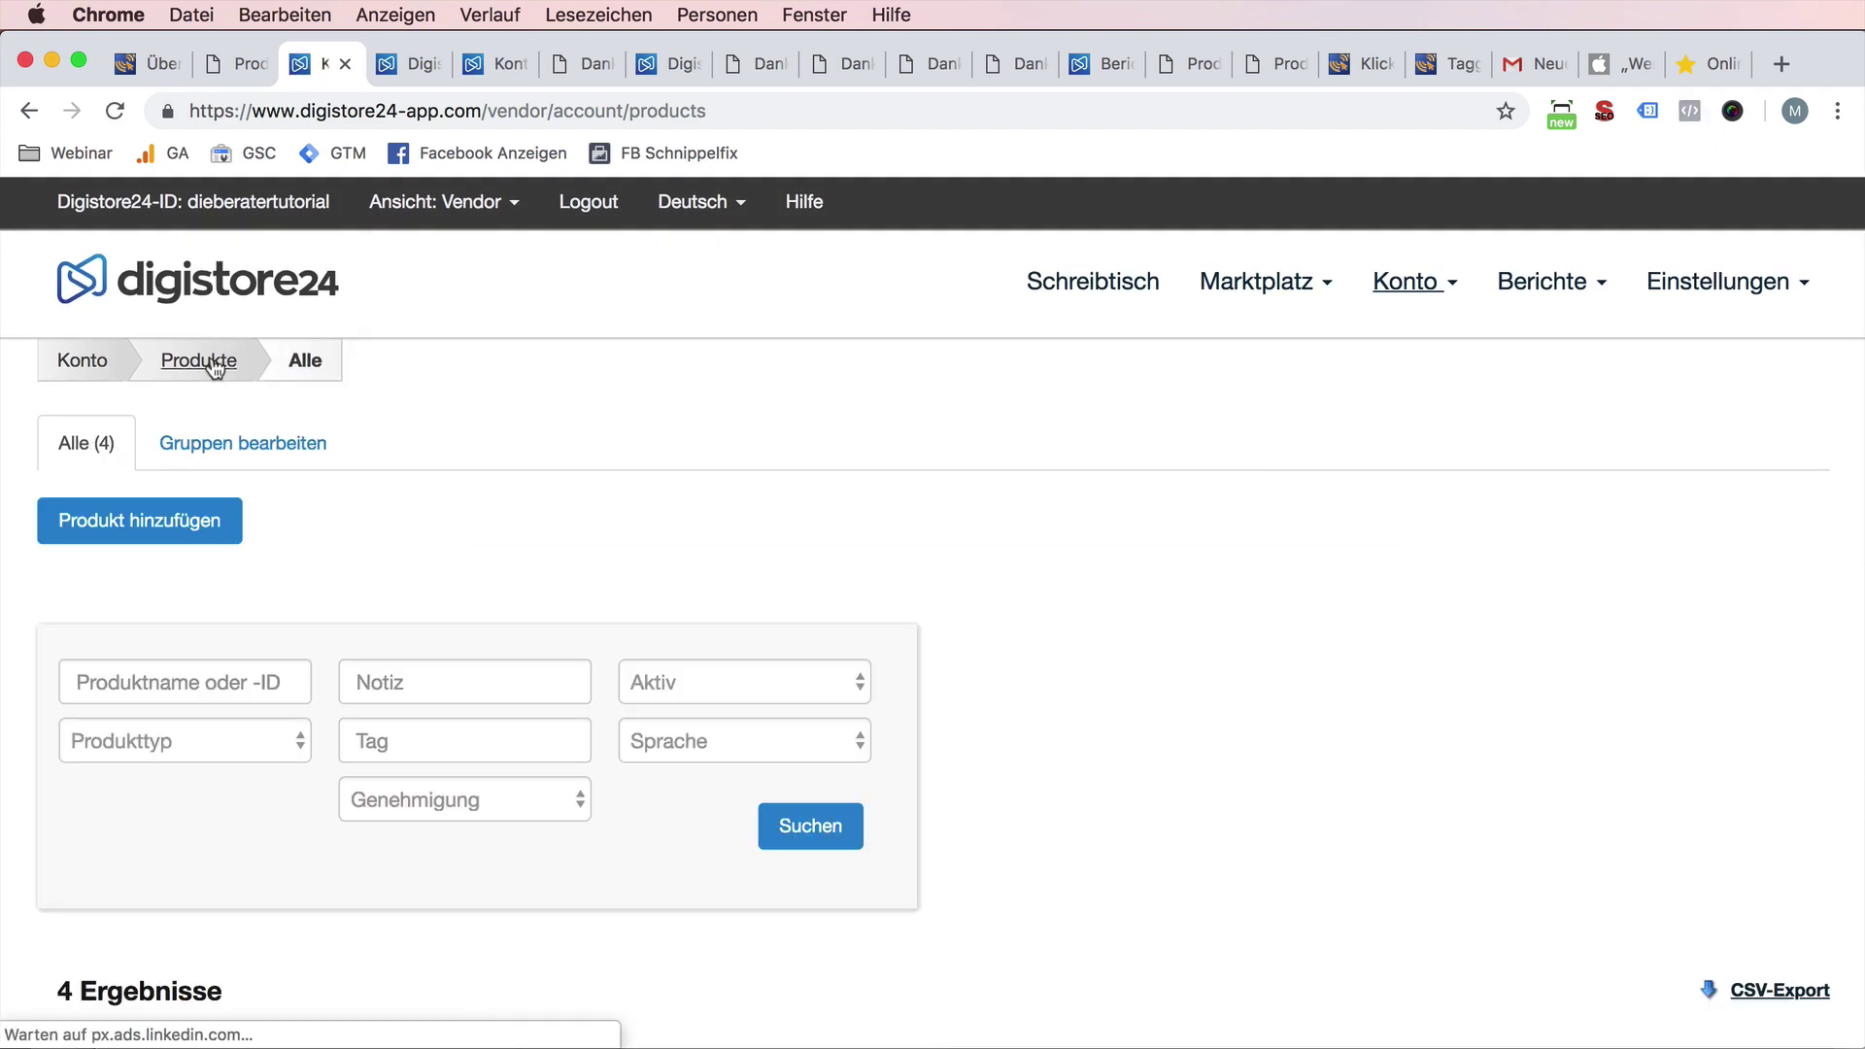
# - Delete the duplicate product 246113 and open the Videokurs approval checklist
pyautogui.scroll(-3, 603, 602)
pyautogui.scroll(-2, 646, 613)
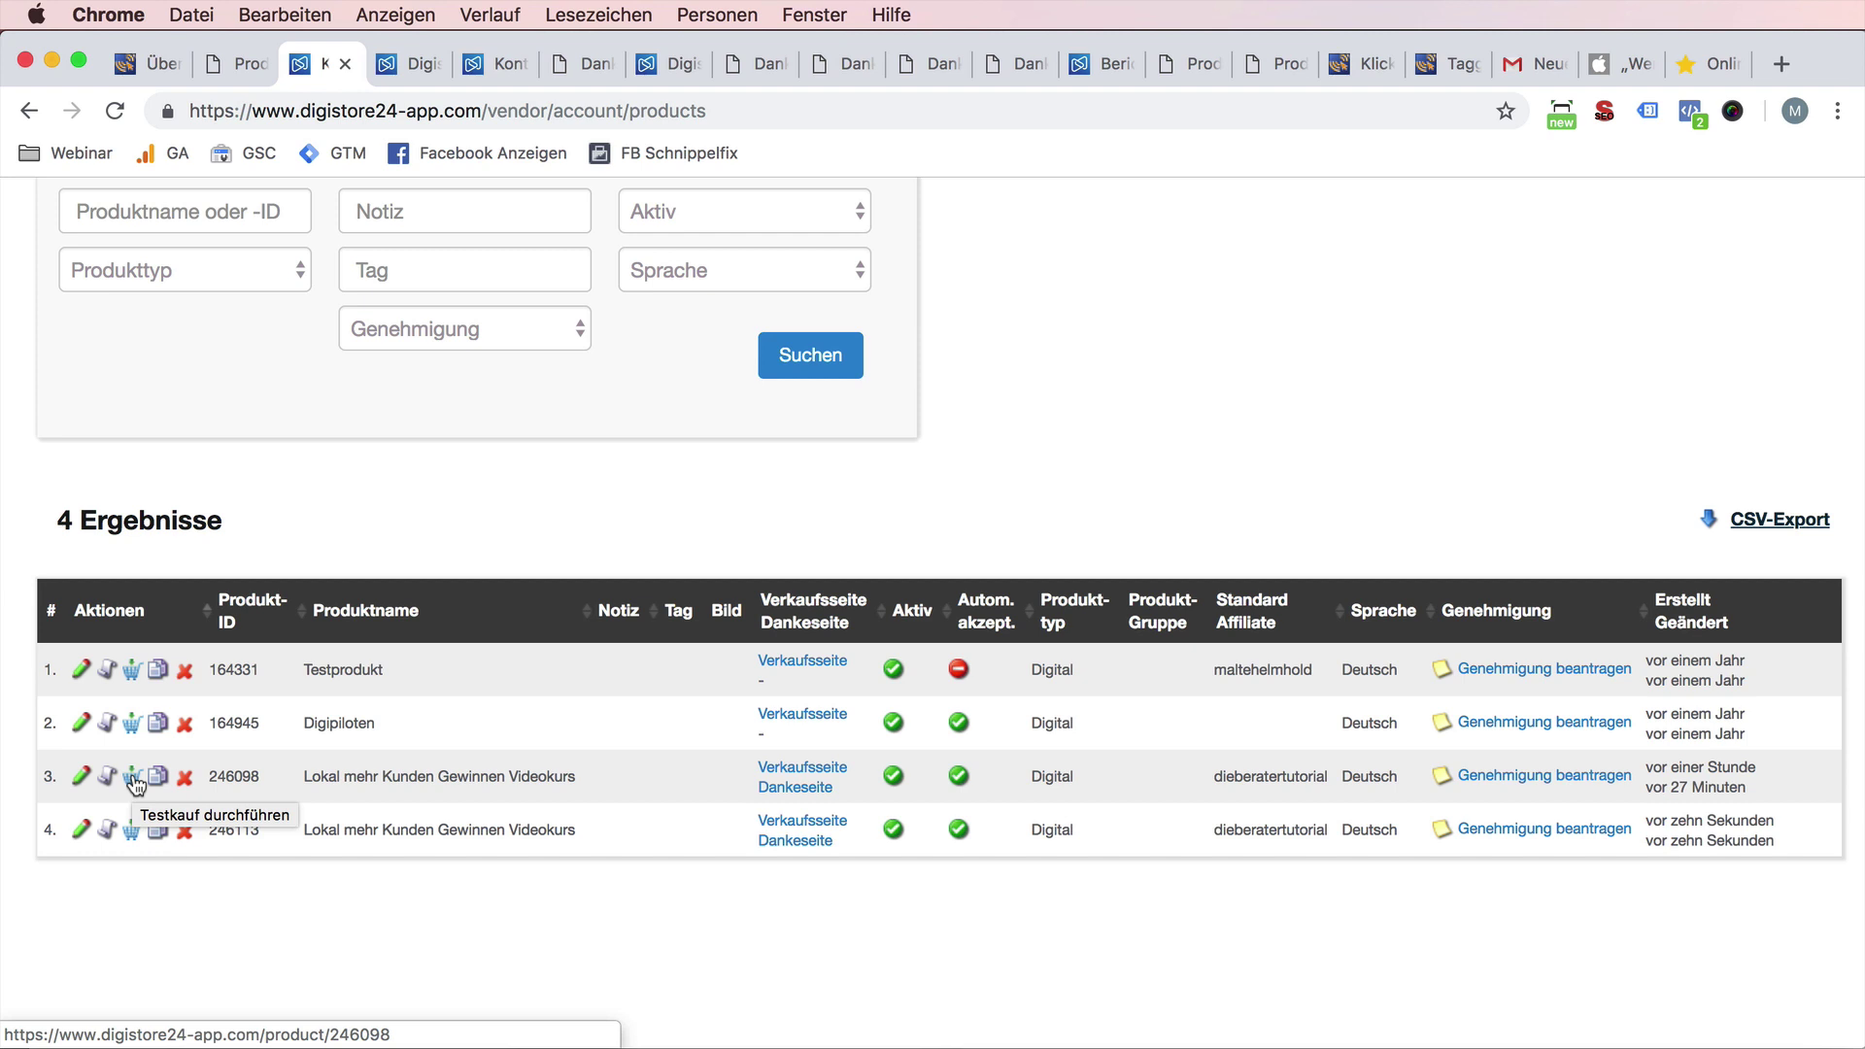
pyautogui.click(185, 832)
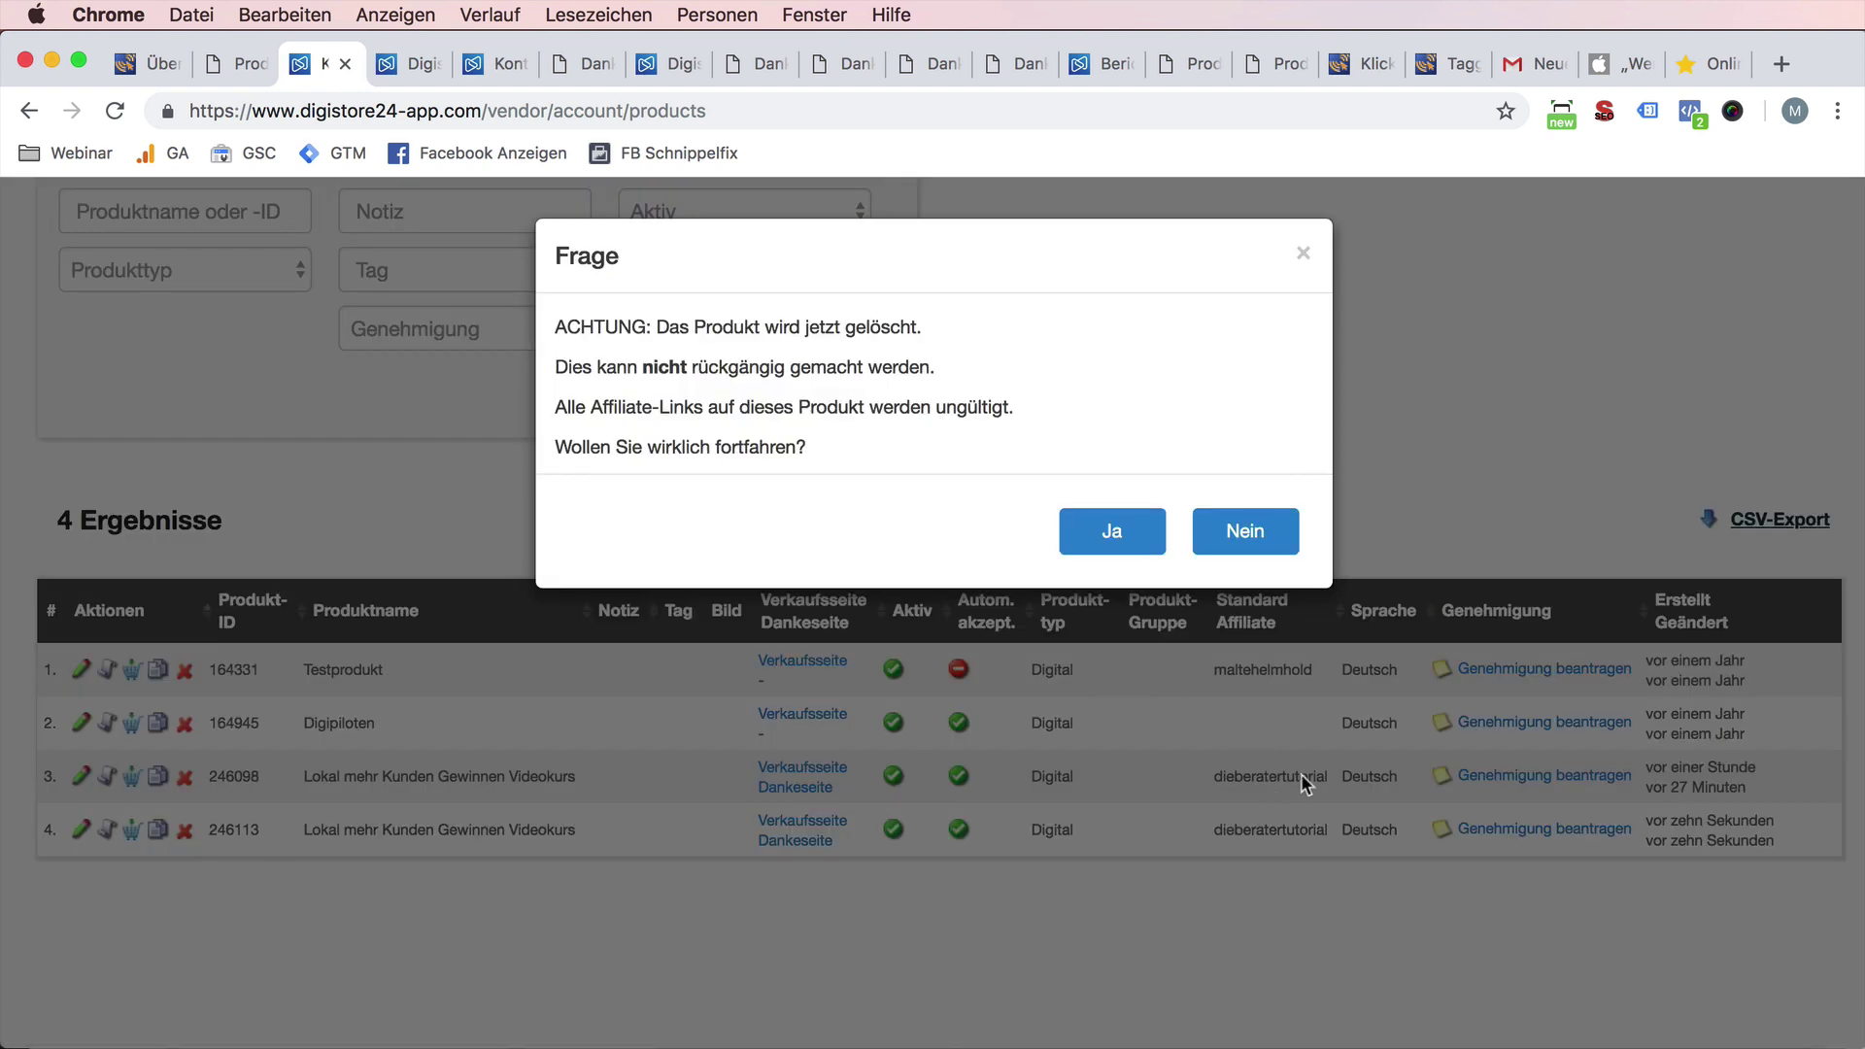
pyautogui.click(1136, 529)
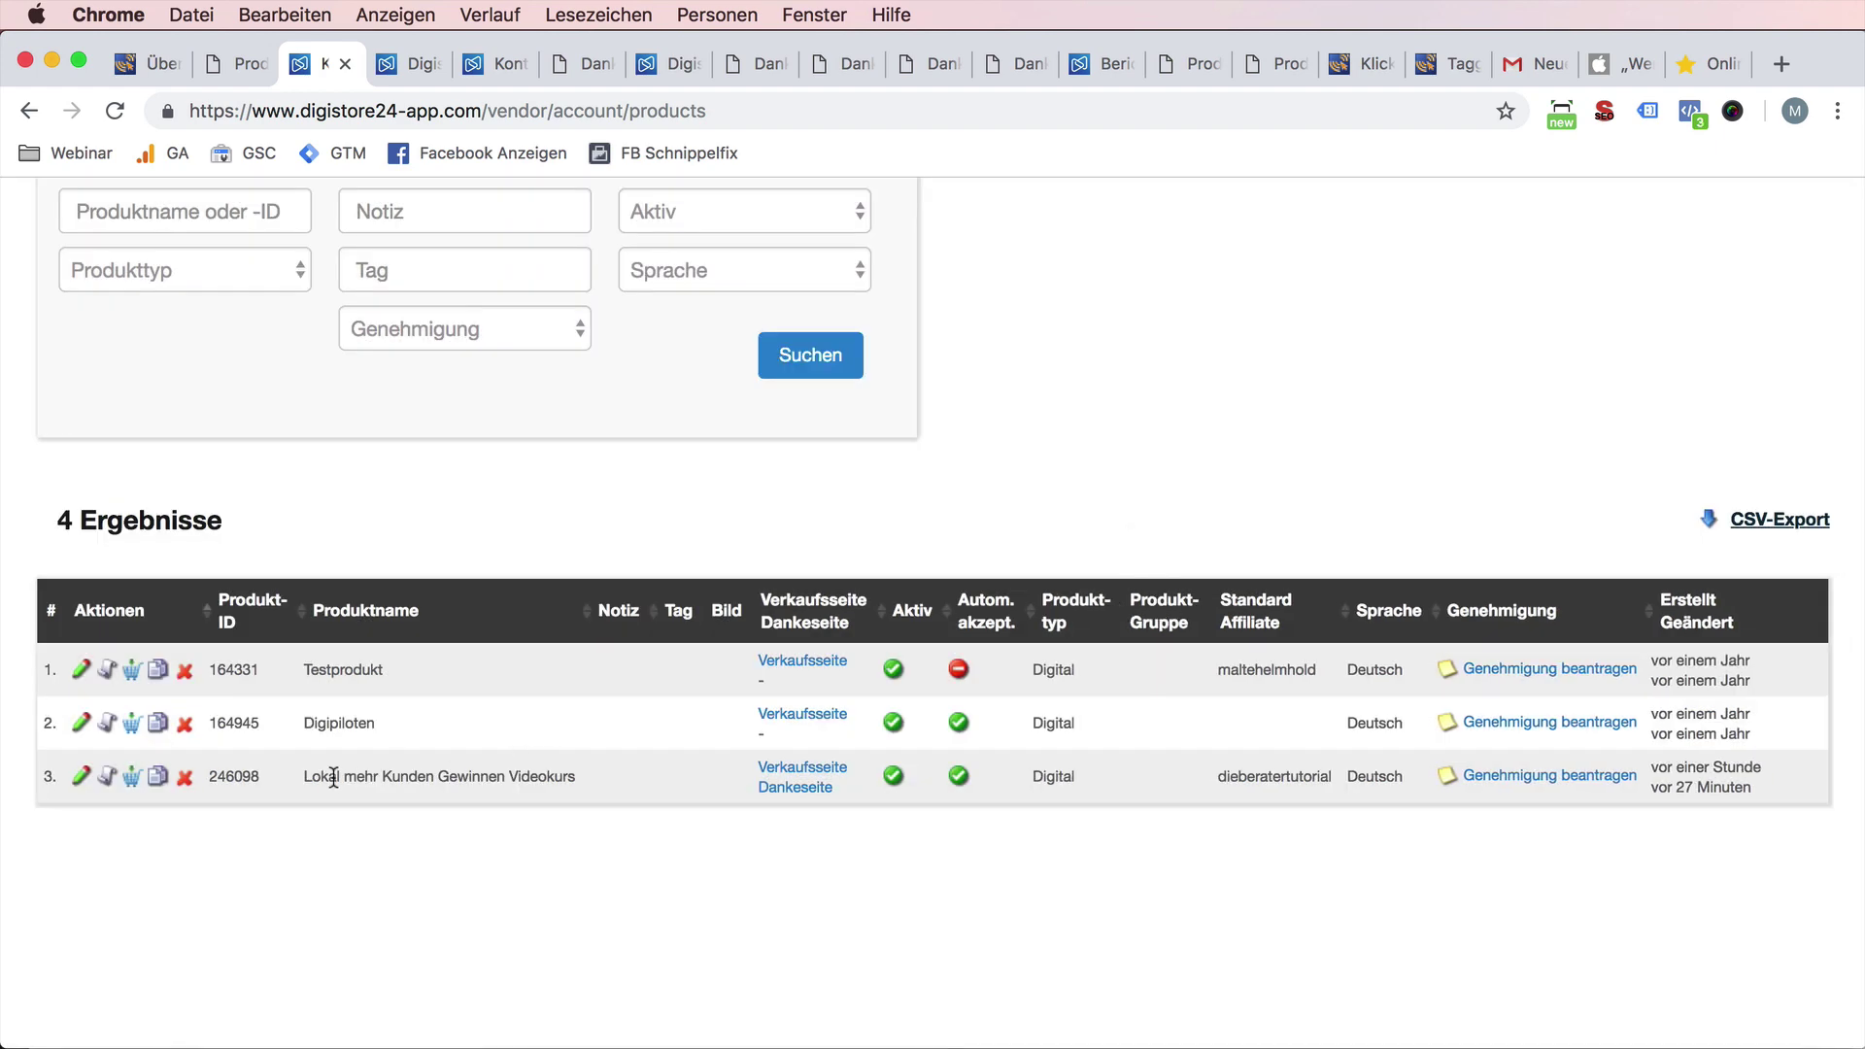
pyautogui.click(1515, 776)
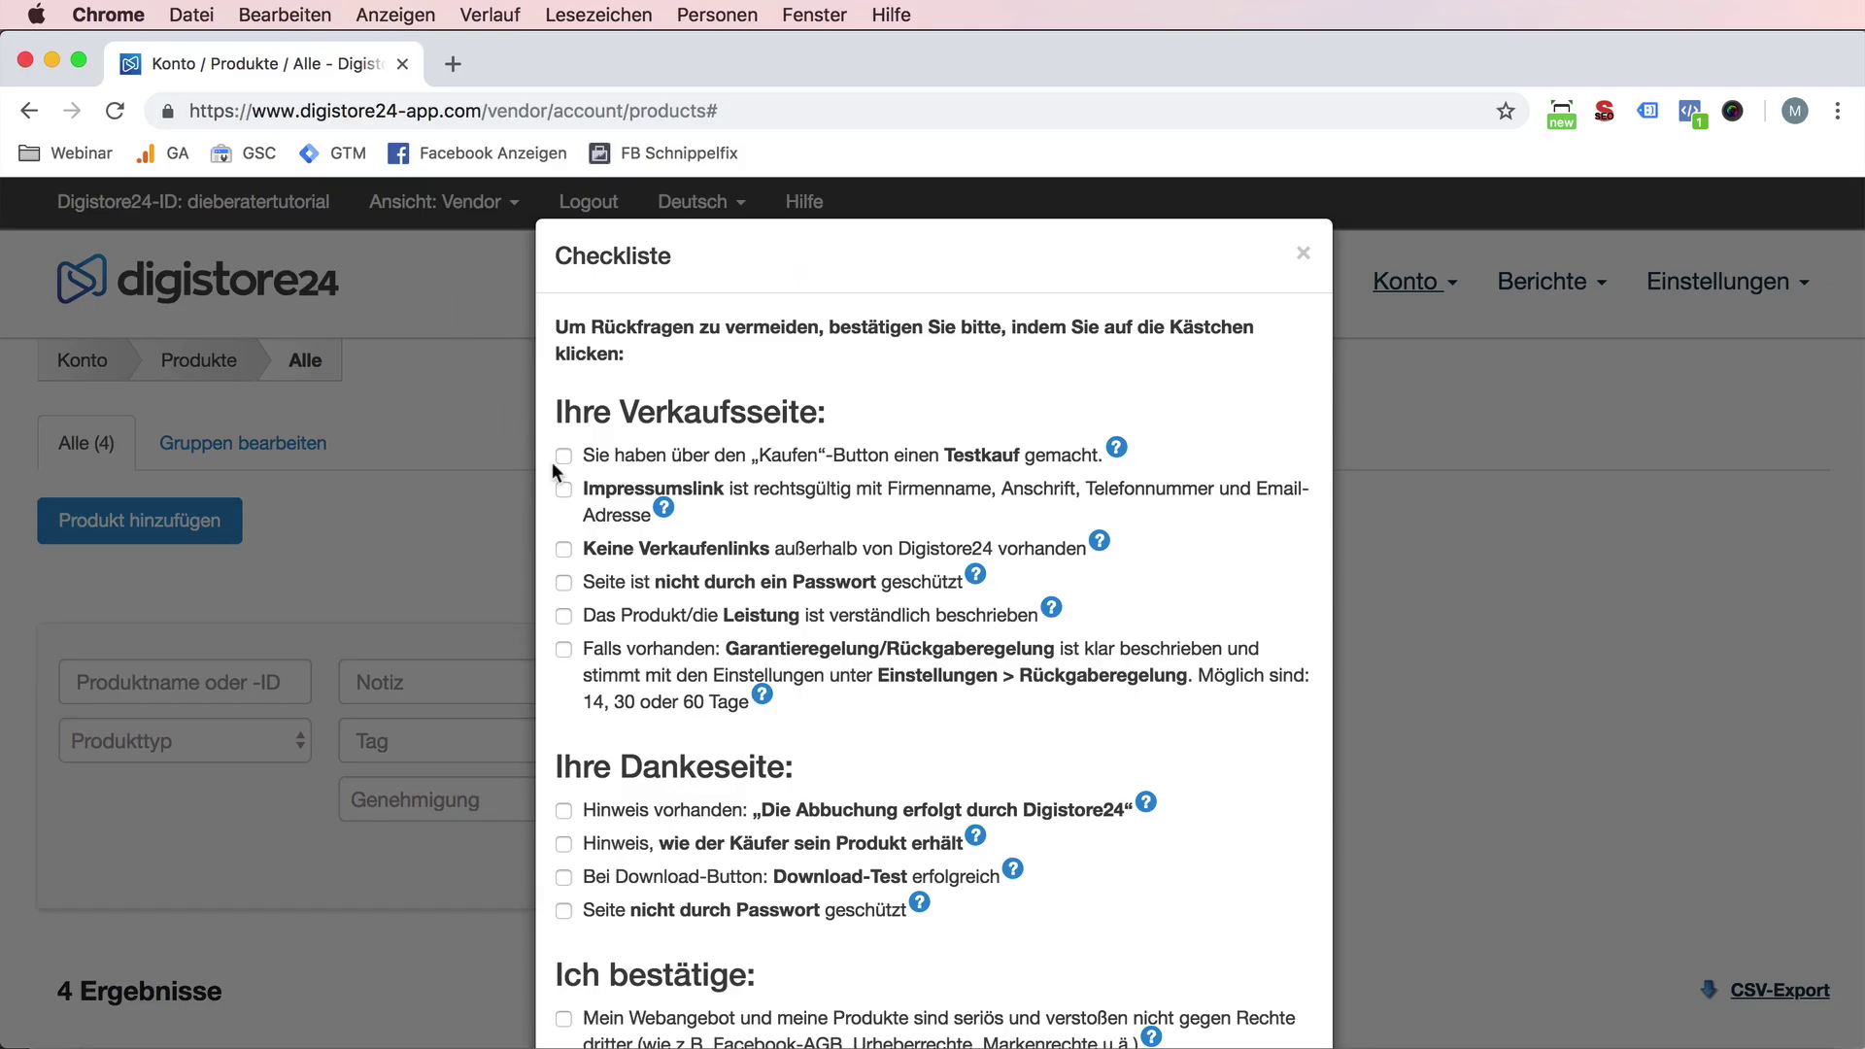
# - Tick the Testkauf item in the approval checklist and close it
pyautogui.click(563, 458)
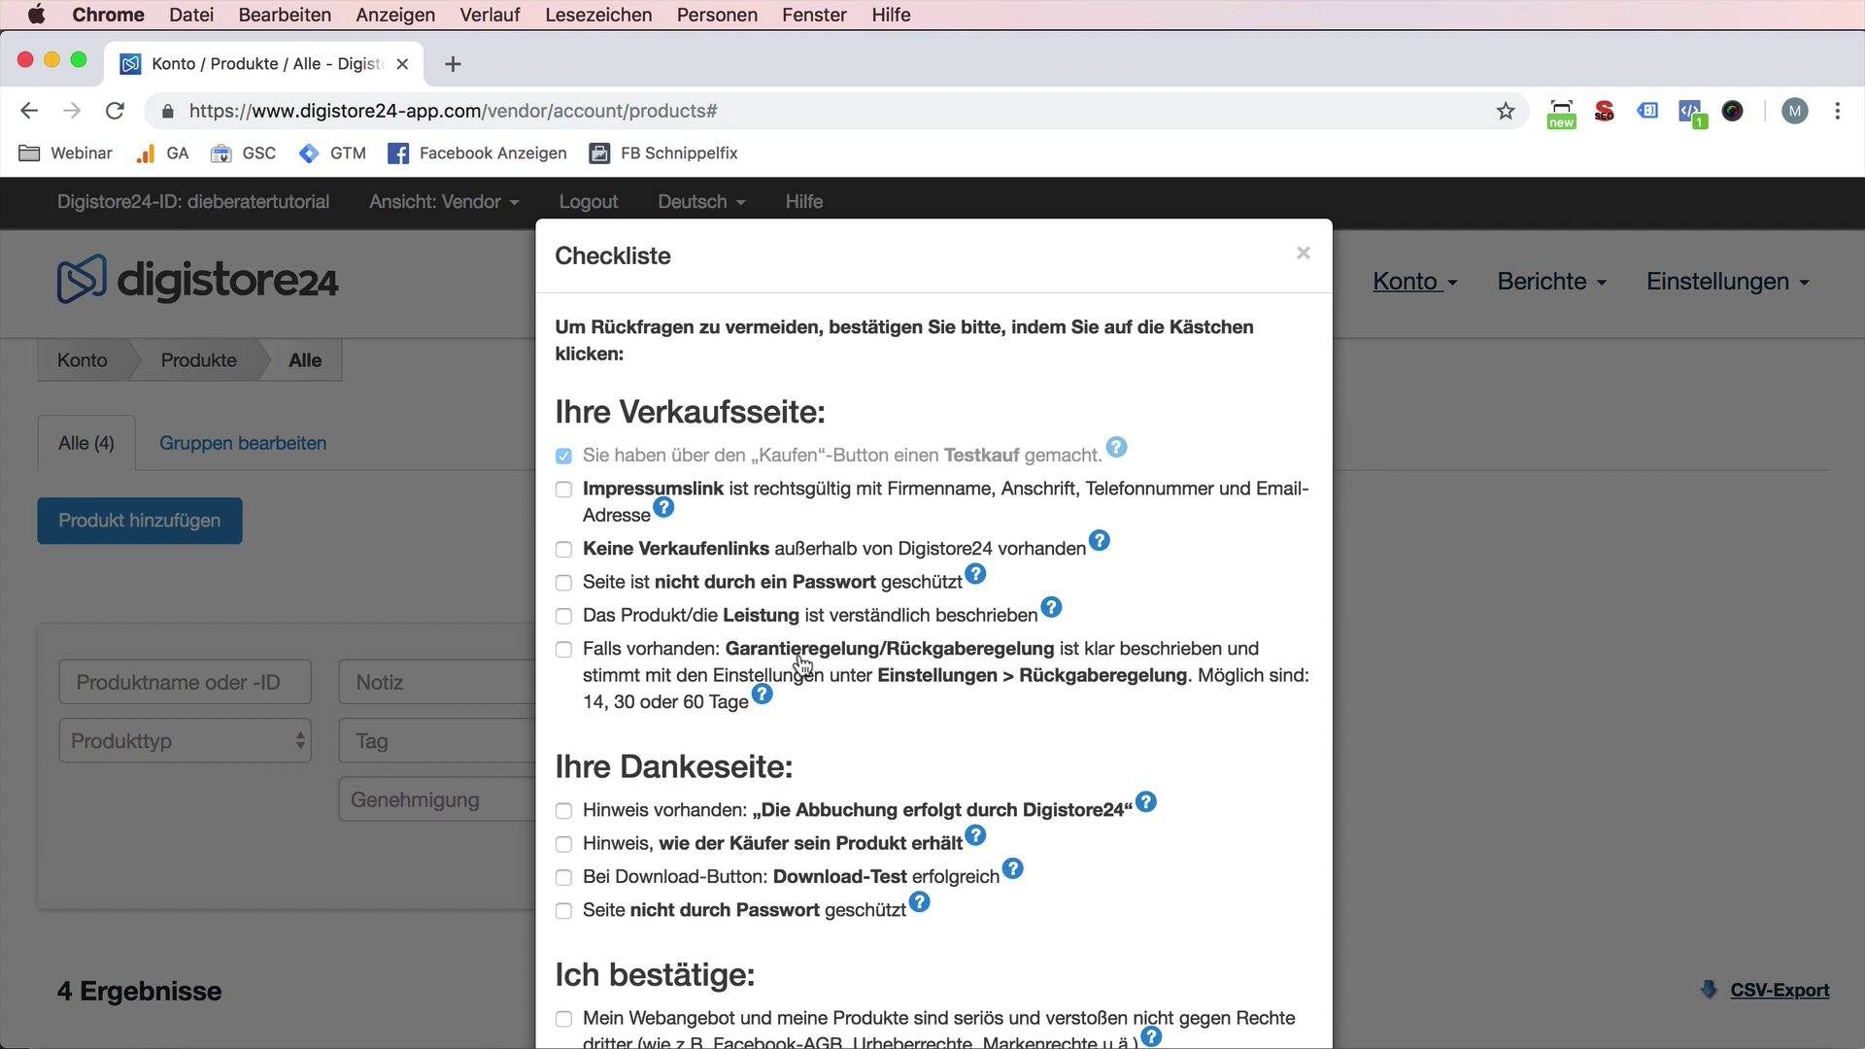
pyautogui.click(1306, 263)
pyautogui.scroll(-5, 736, 806)
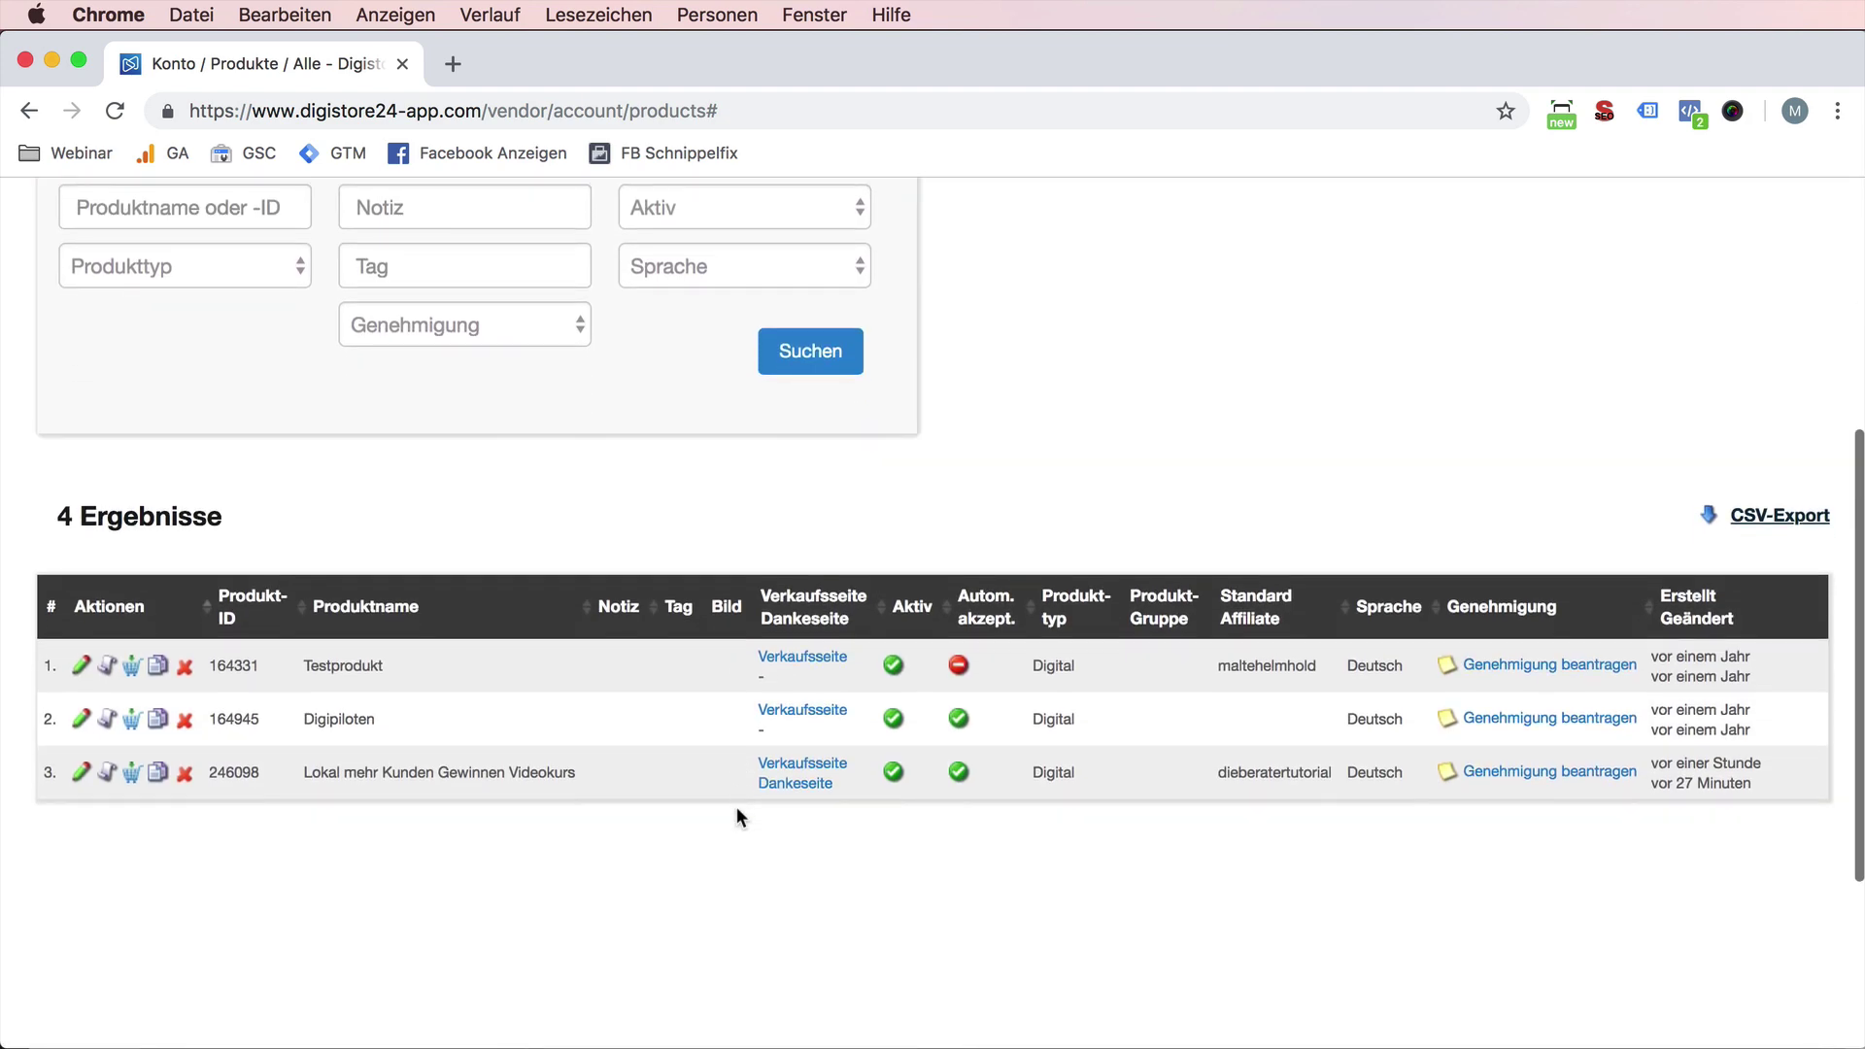
# - Delete the Testprodukt and Digipiloten products from the list
pyautogui.click(130, 774)
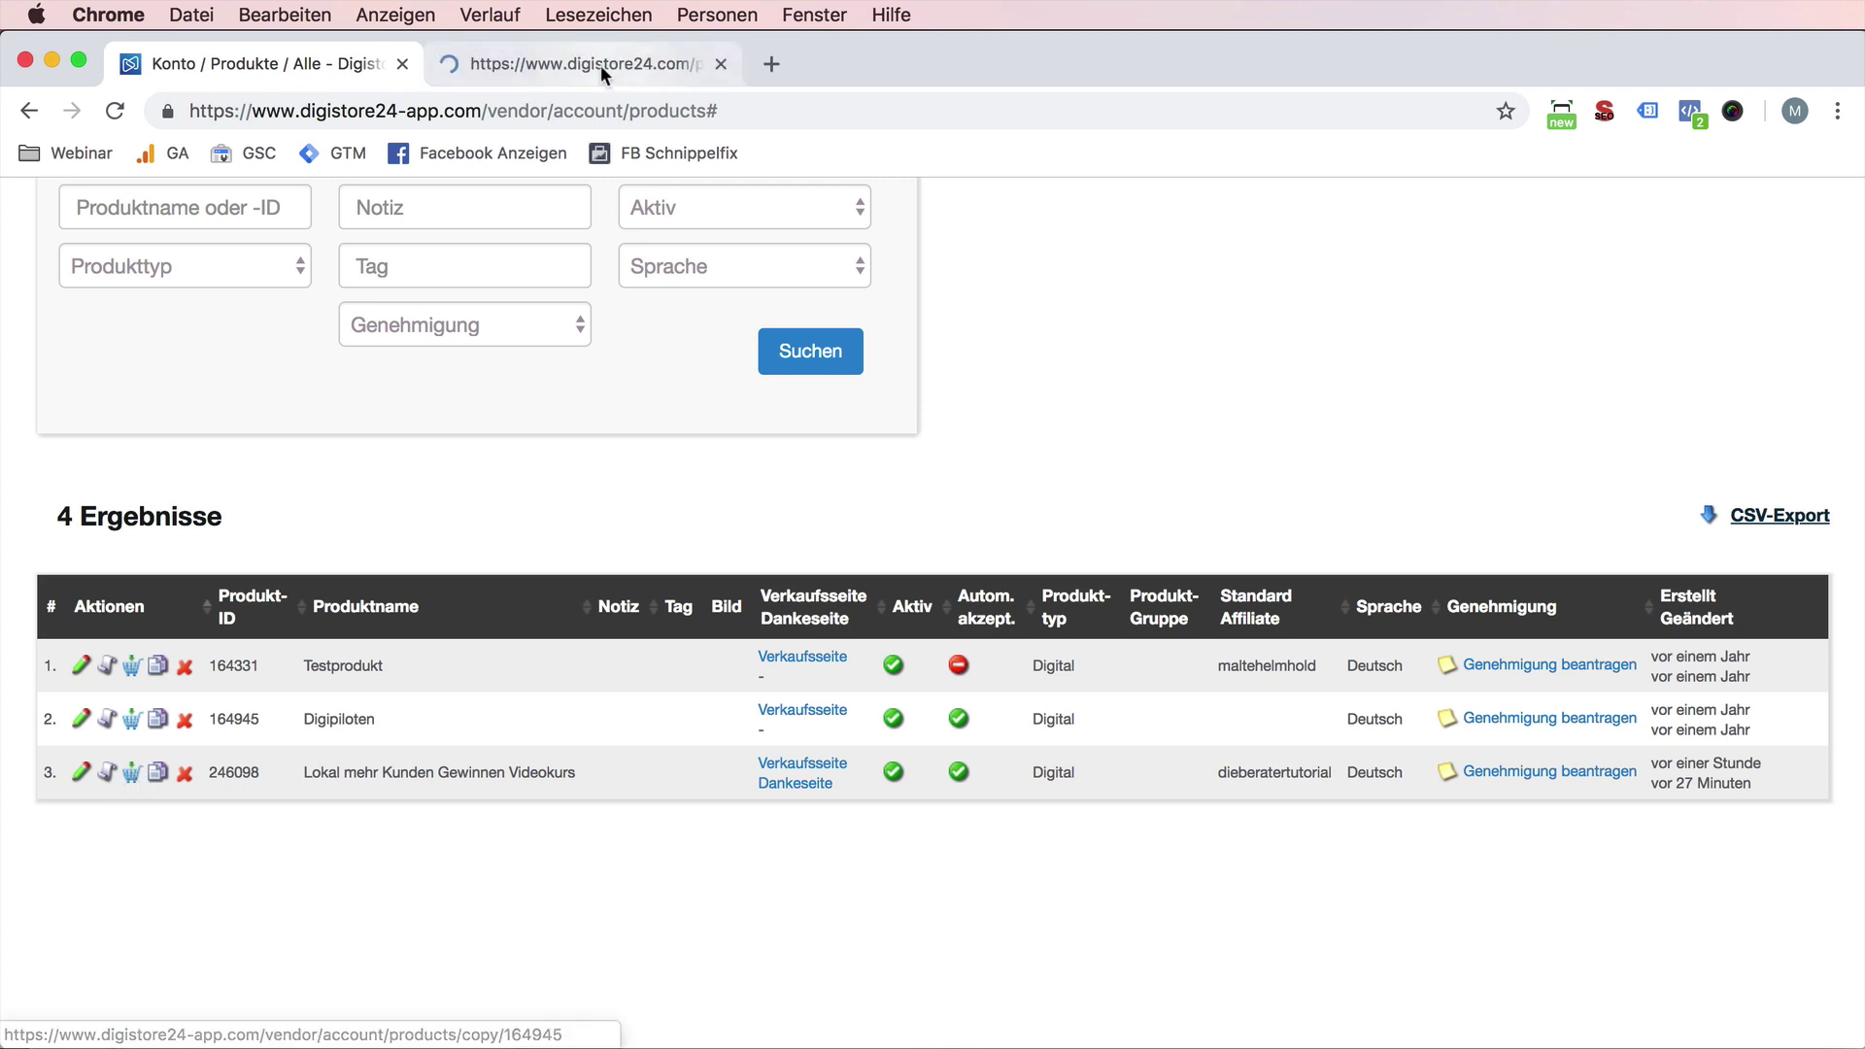
pyautogui.click(184, 669)
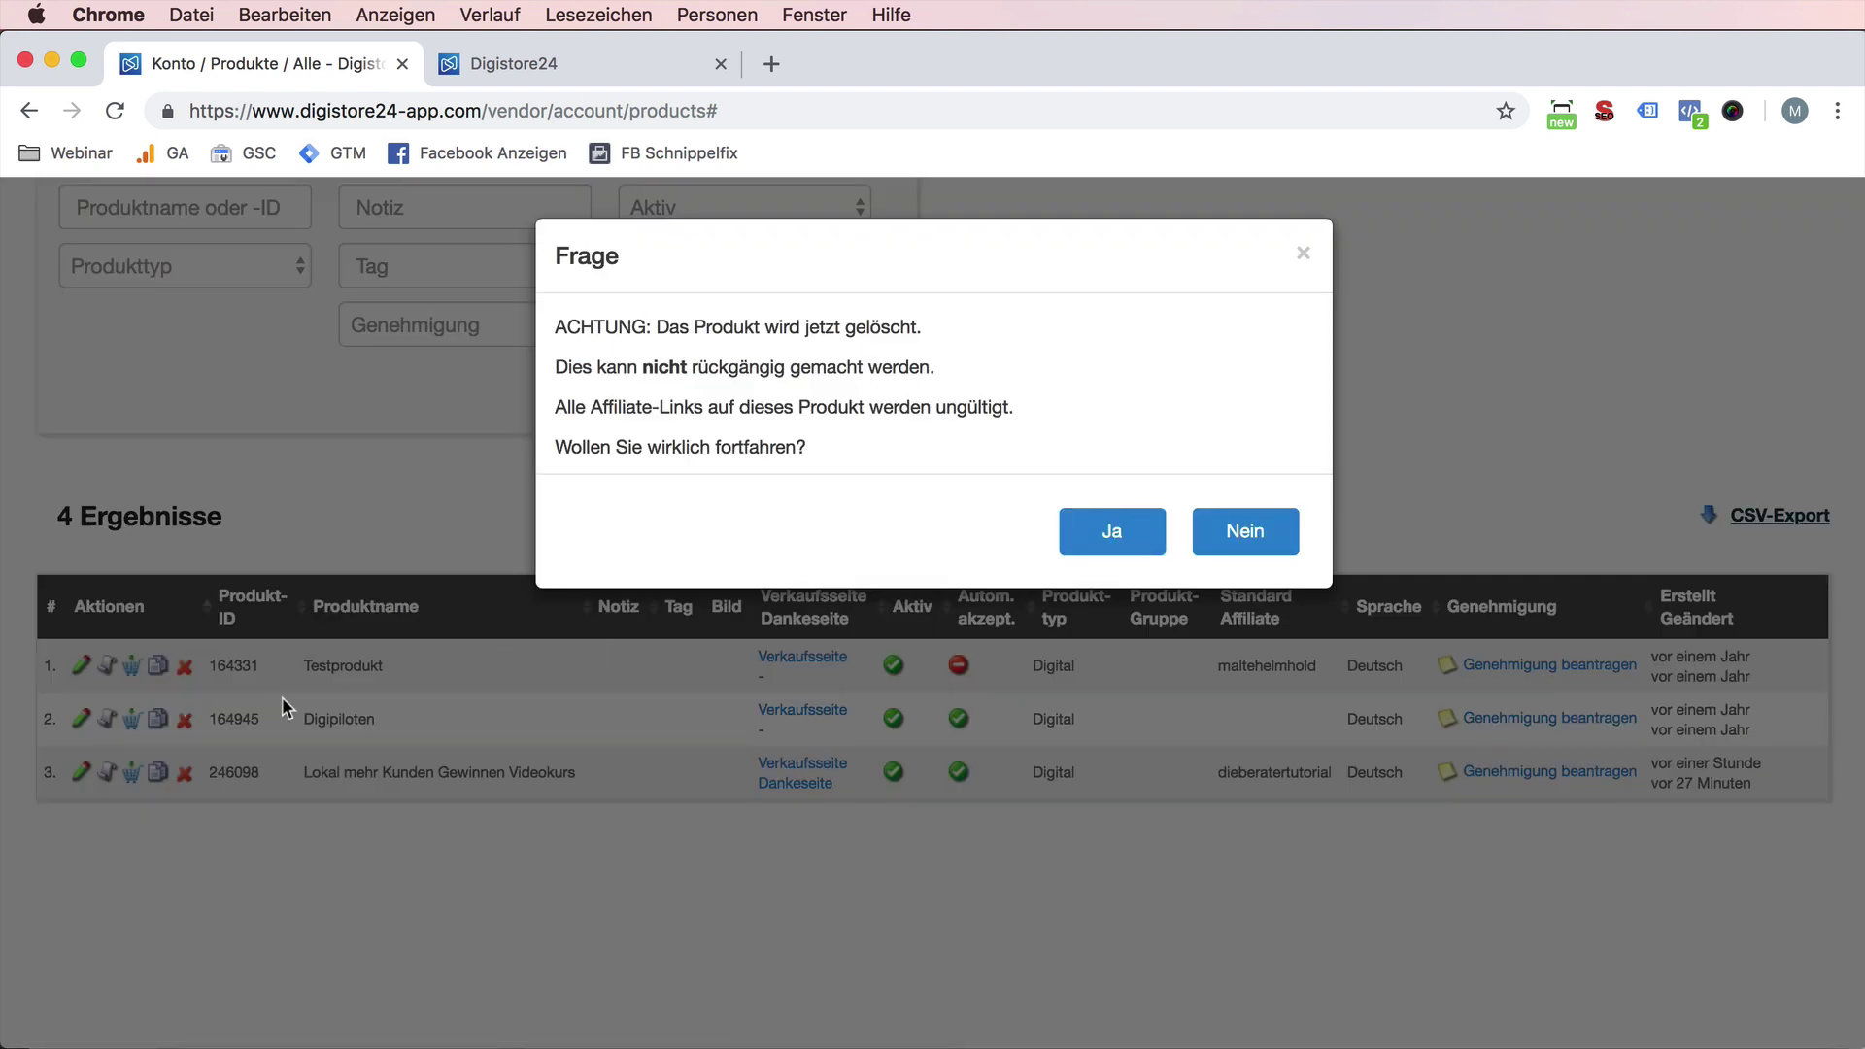
pyautogui.click(1112, 531)
pyautogui.click(183, 720)
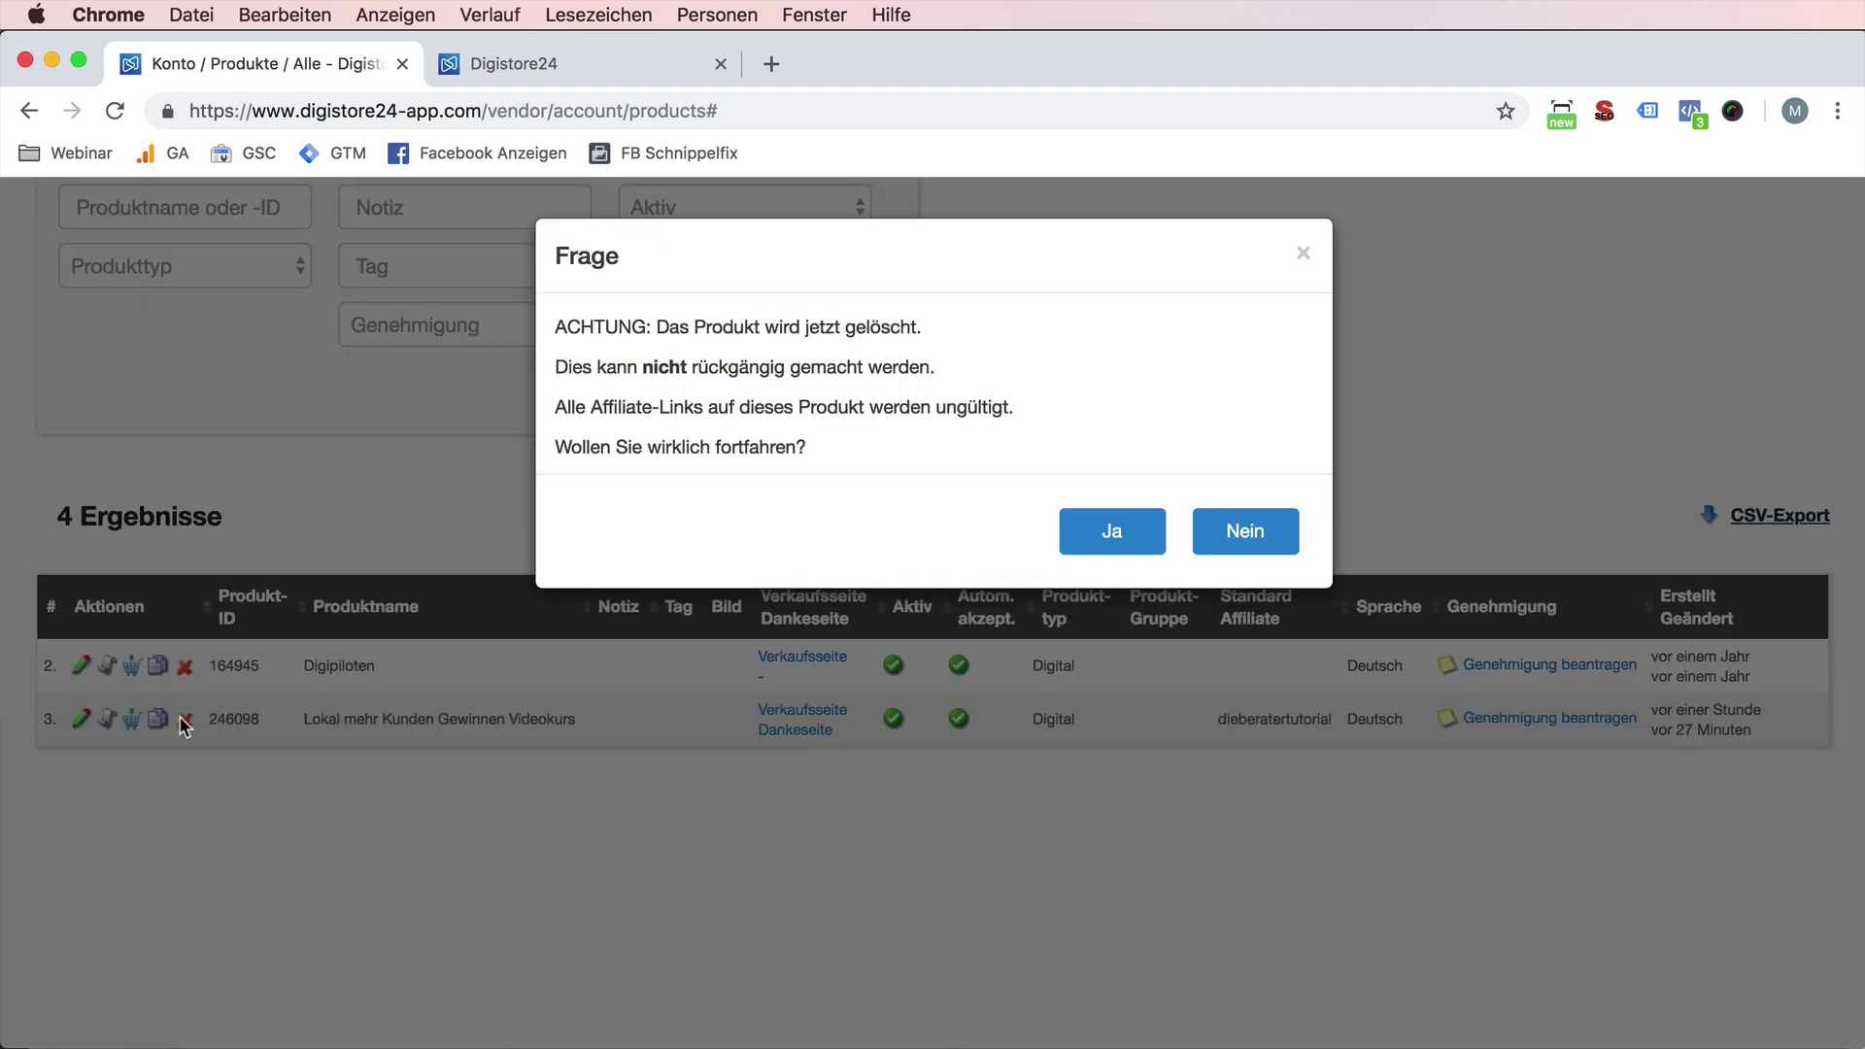
pyautogui.click(184, 726)
pyautogui.click(184, 666)
pyautogui.click(1238, 531)
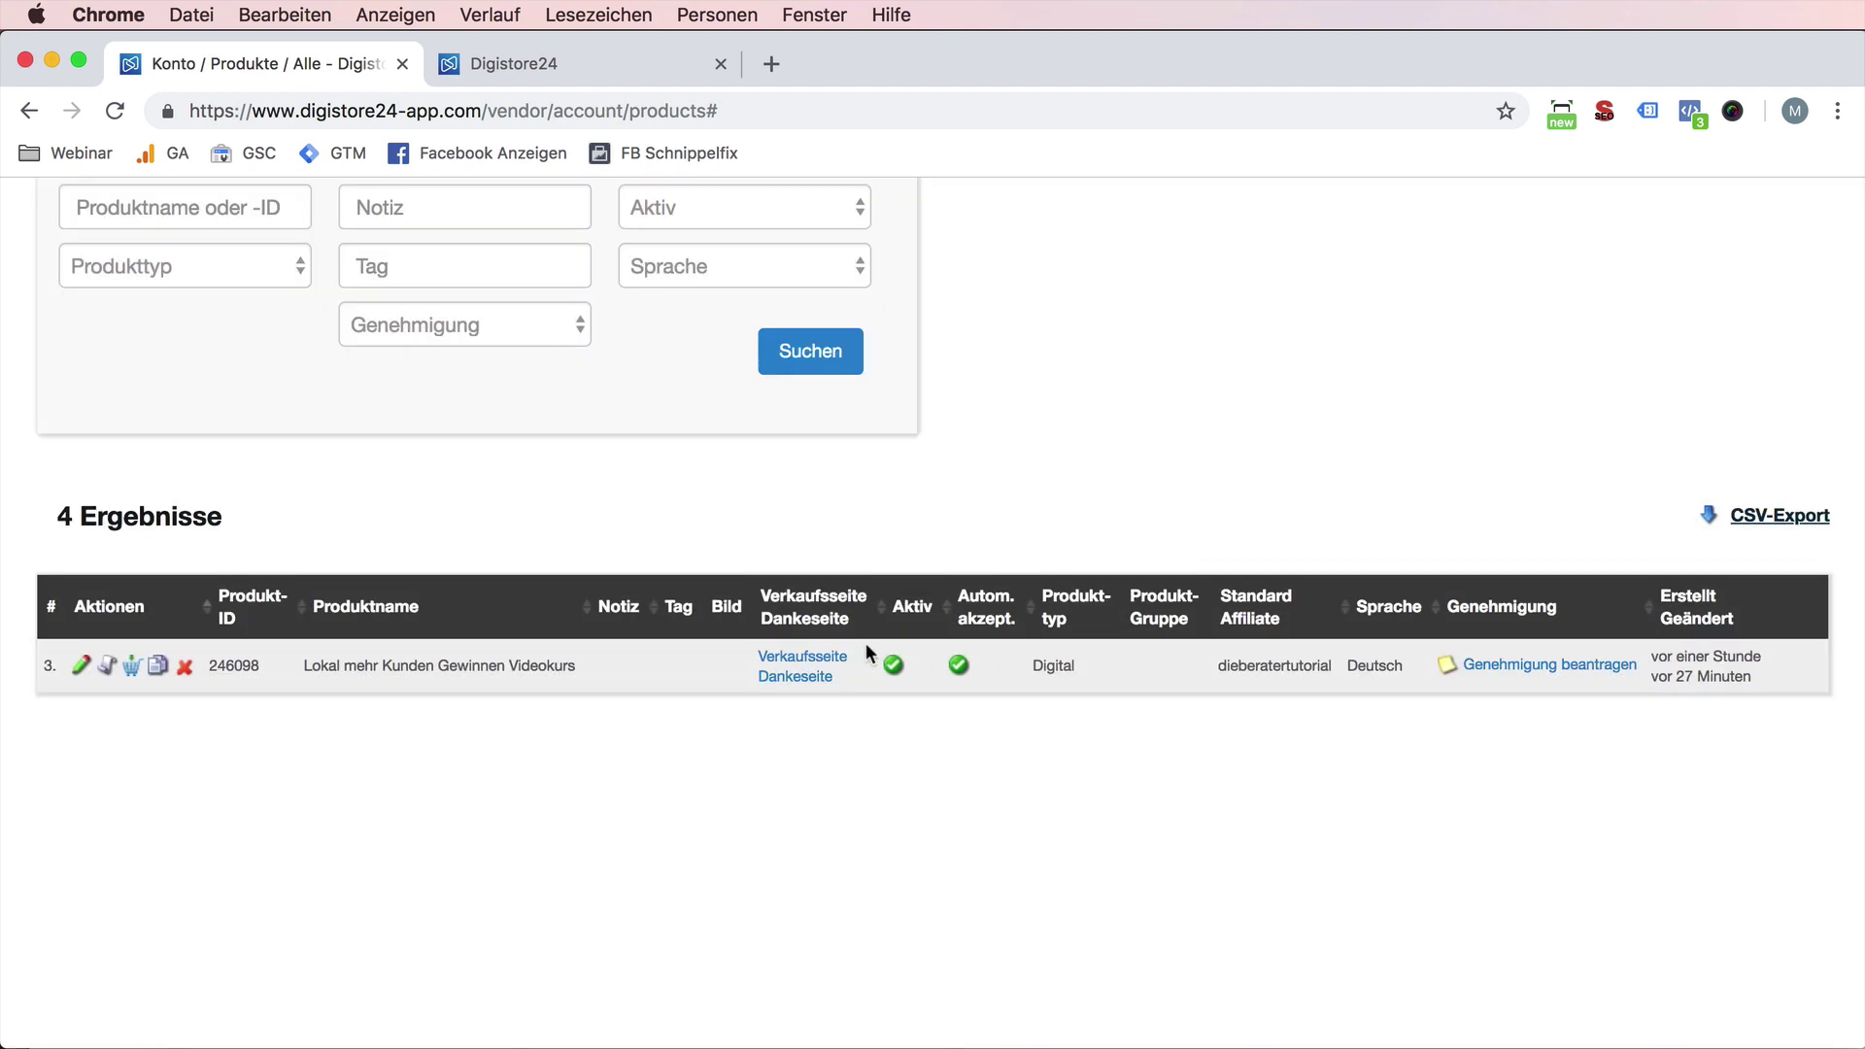
# - Reopen the Videokurs approval checklist, tick Testkauf, and close it again
pyautogui.click(1488, 668)
pyautogui.click(708, 460)
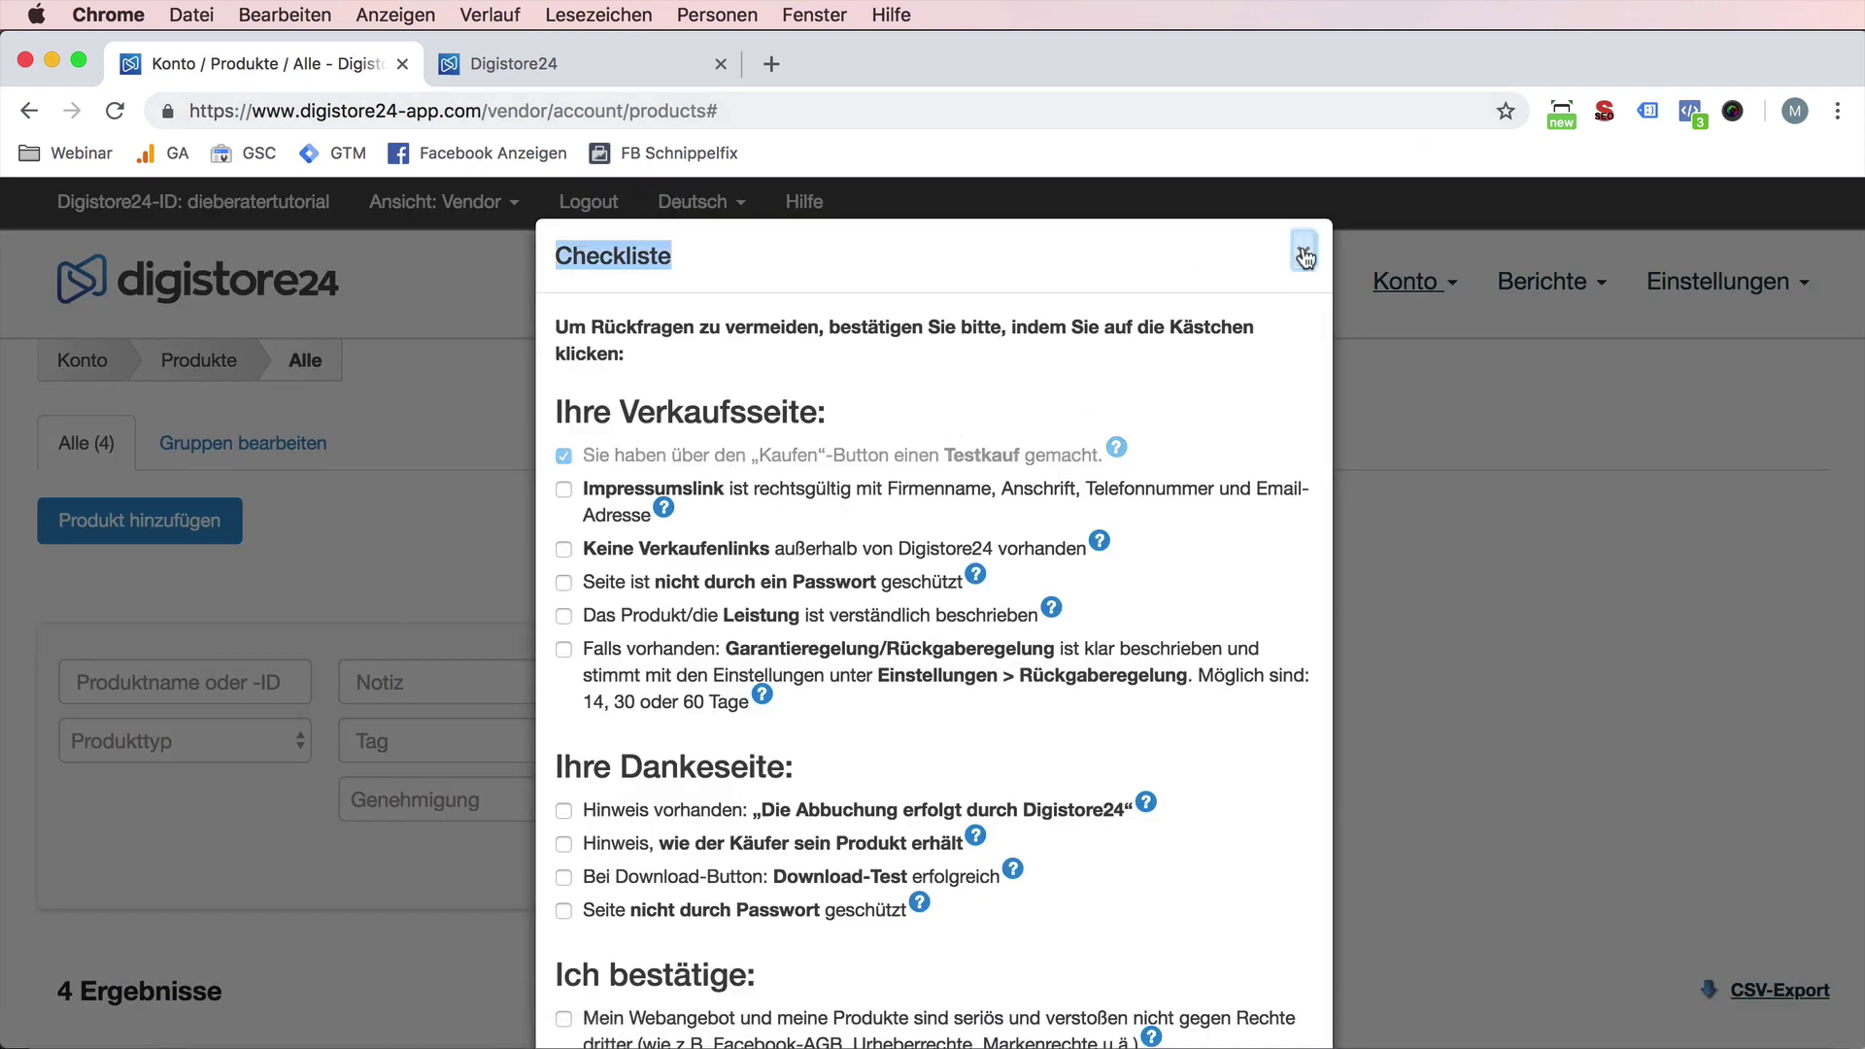
pyautogui.click(1301, 252)
pyautogui.scroll(-5, 223, 750)
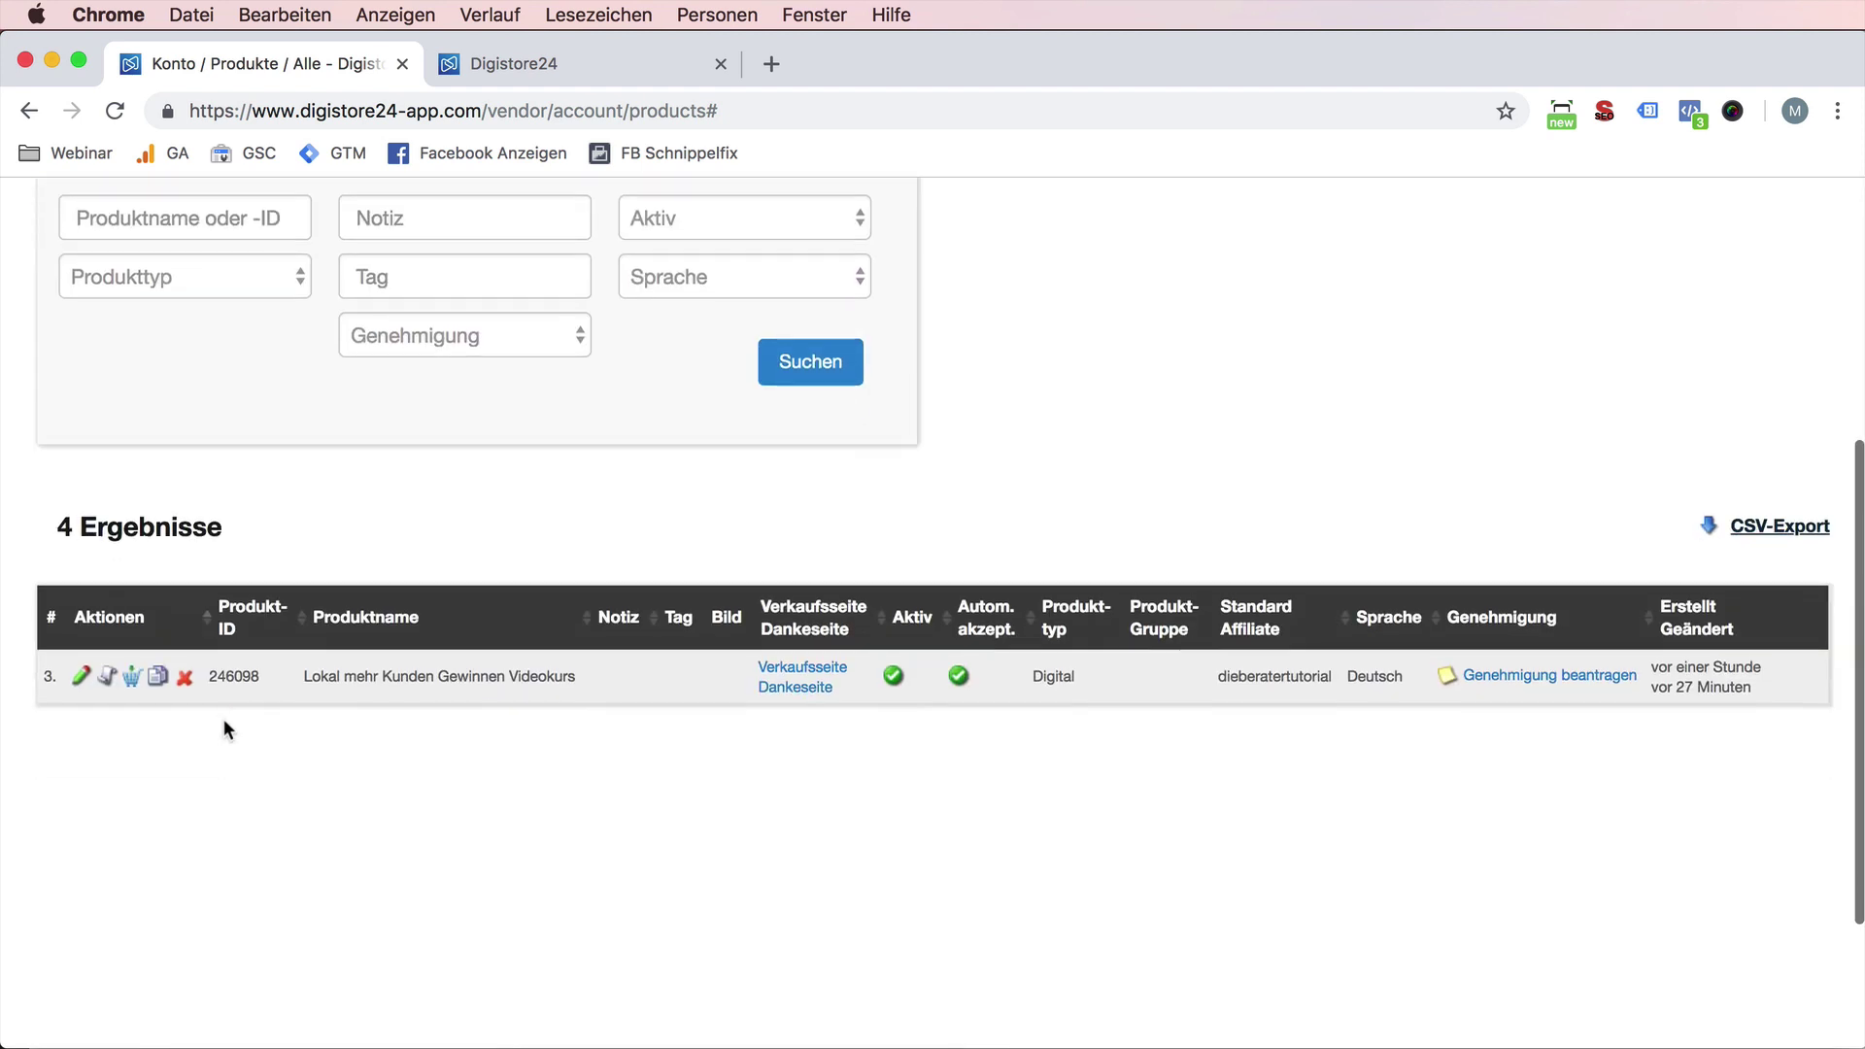
# - Open the Videokurs order page and tick the newsletter consent box
pyautogui.click(137, 686)
pyautogui.click(835, 63)
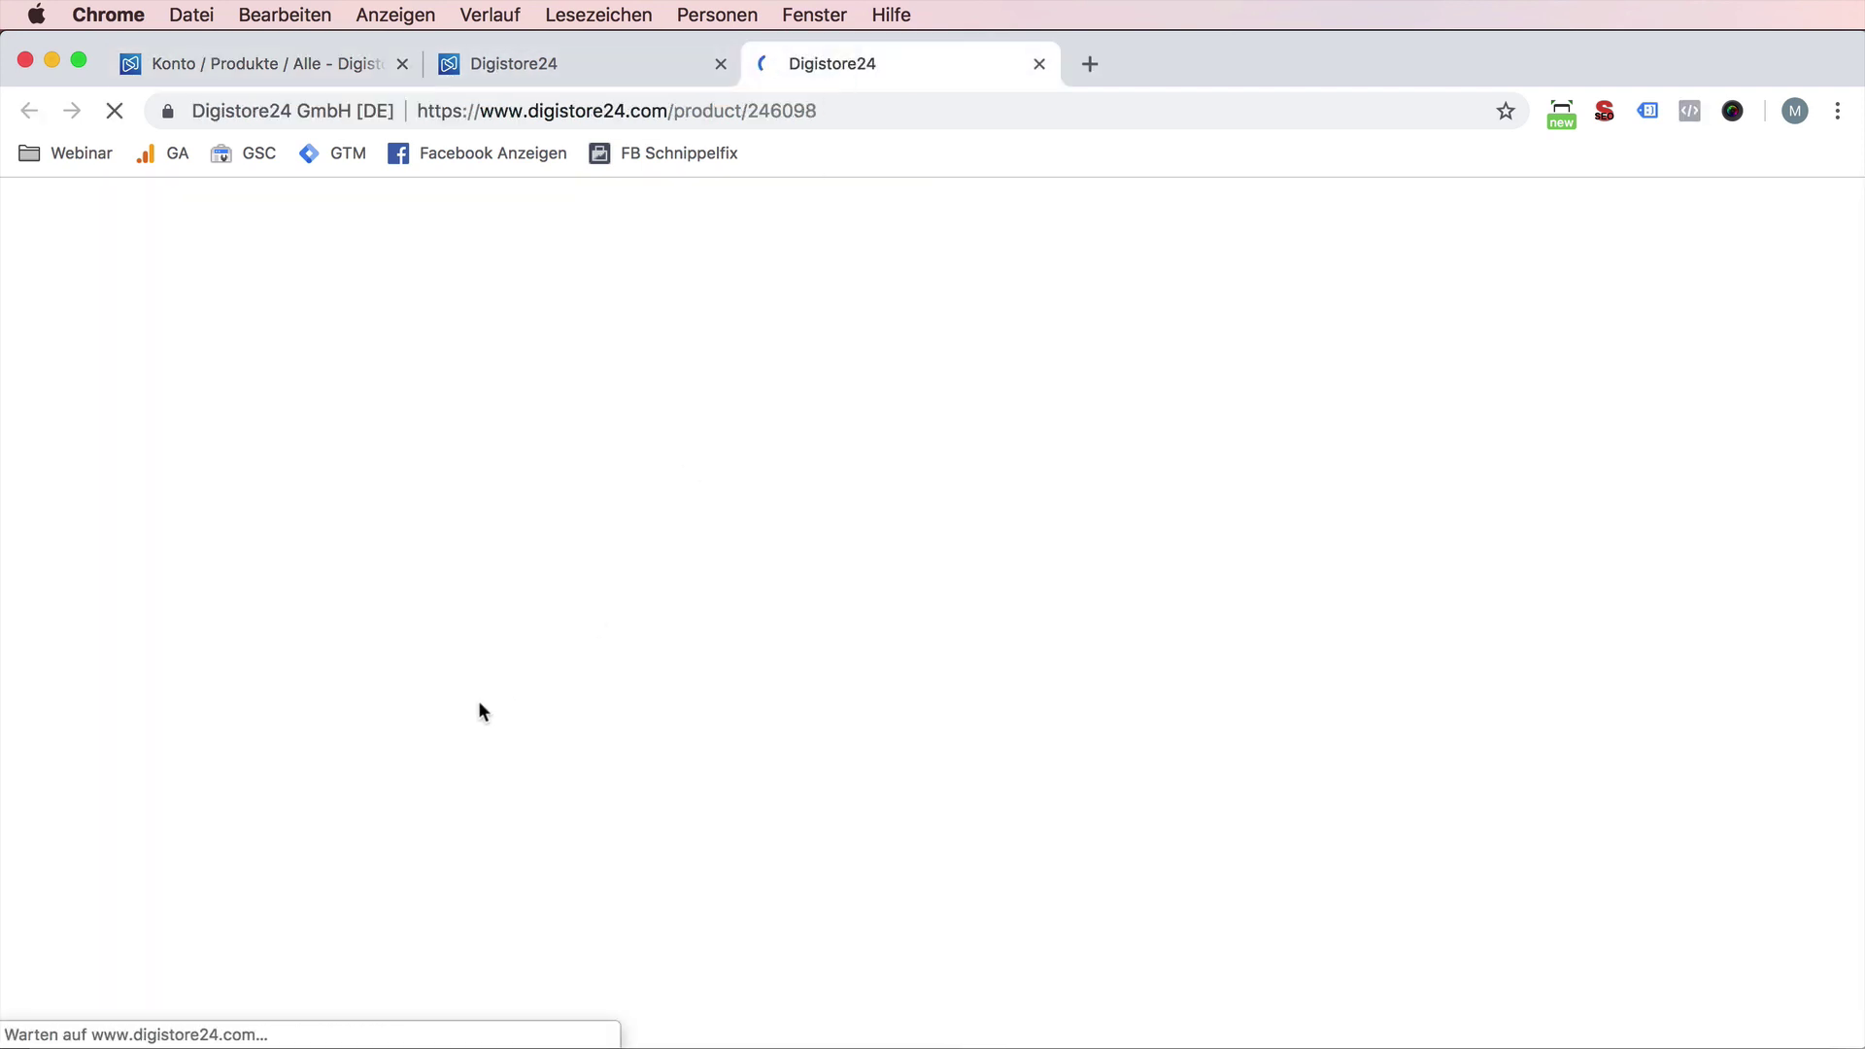
pyautogui.scroll(-3, 493, 676)
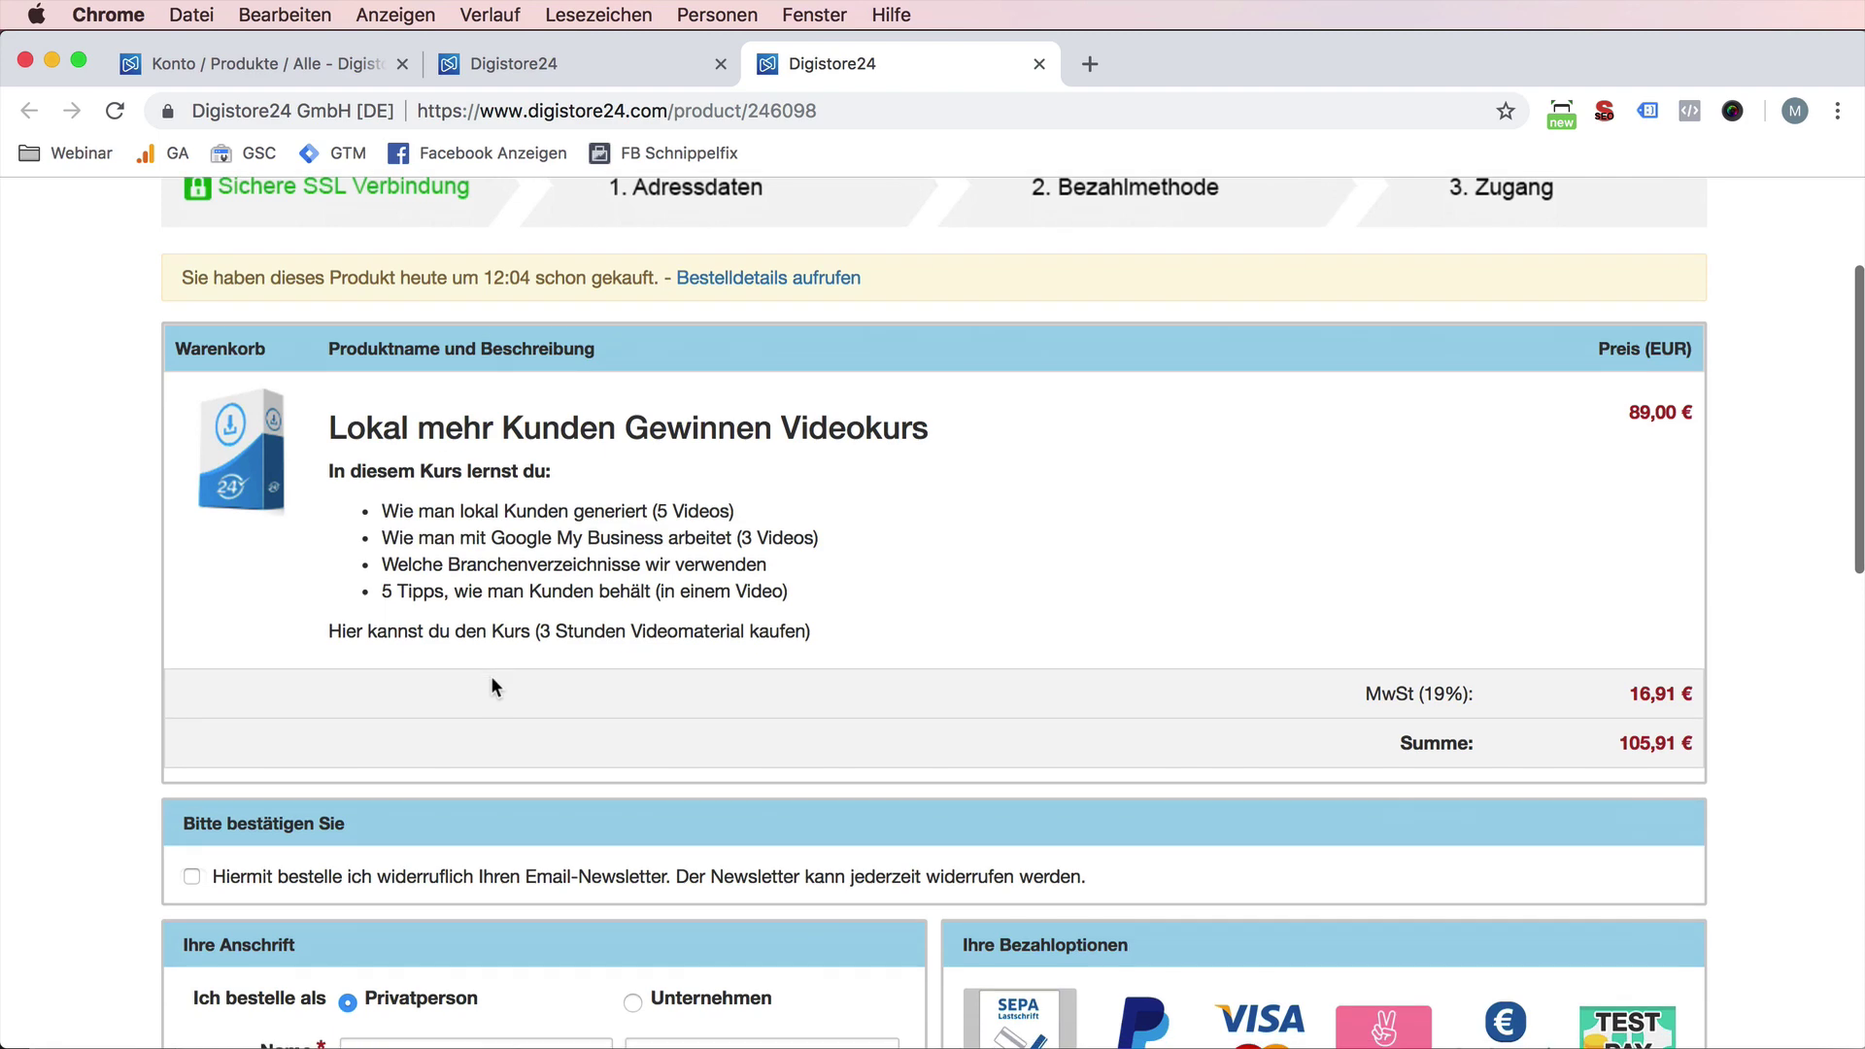
pyautogui.scroll(-4, 492, 688)
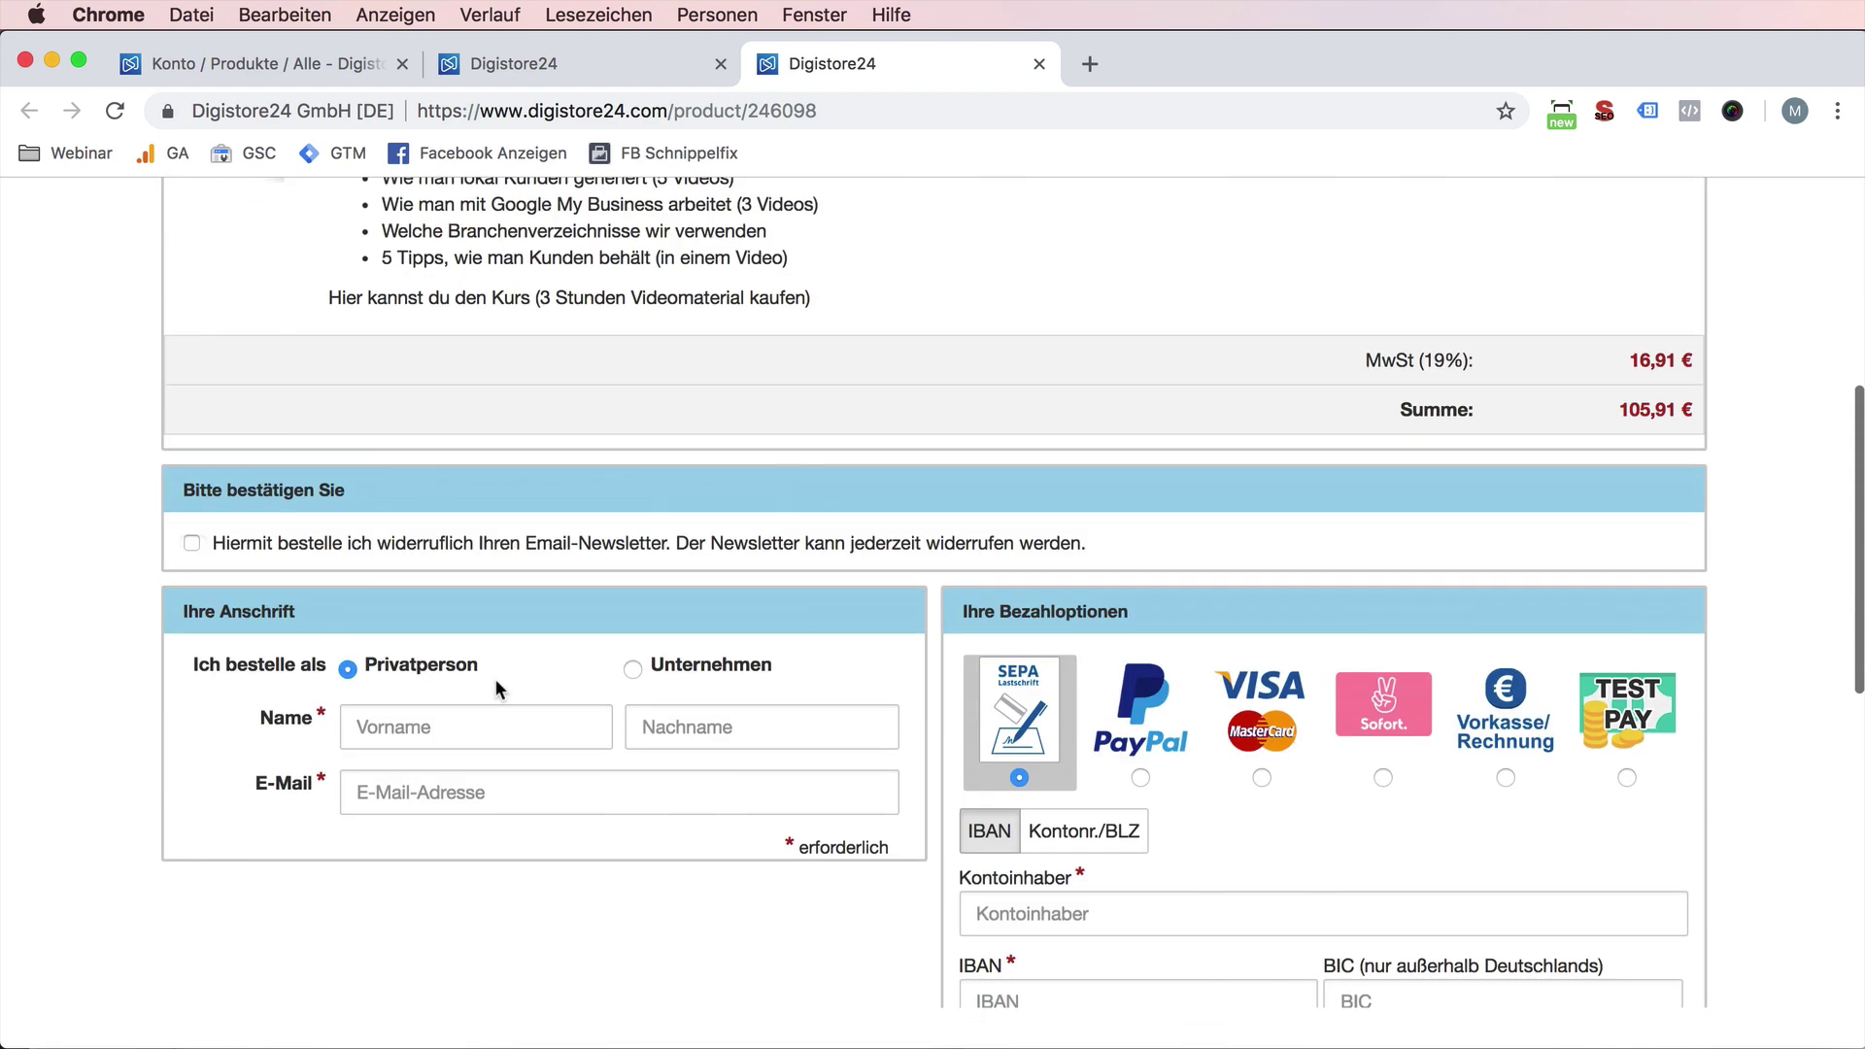
pyautogui.click(481, 723)
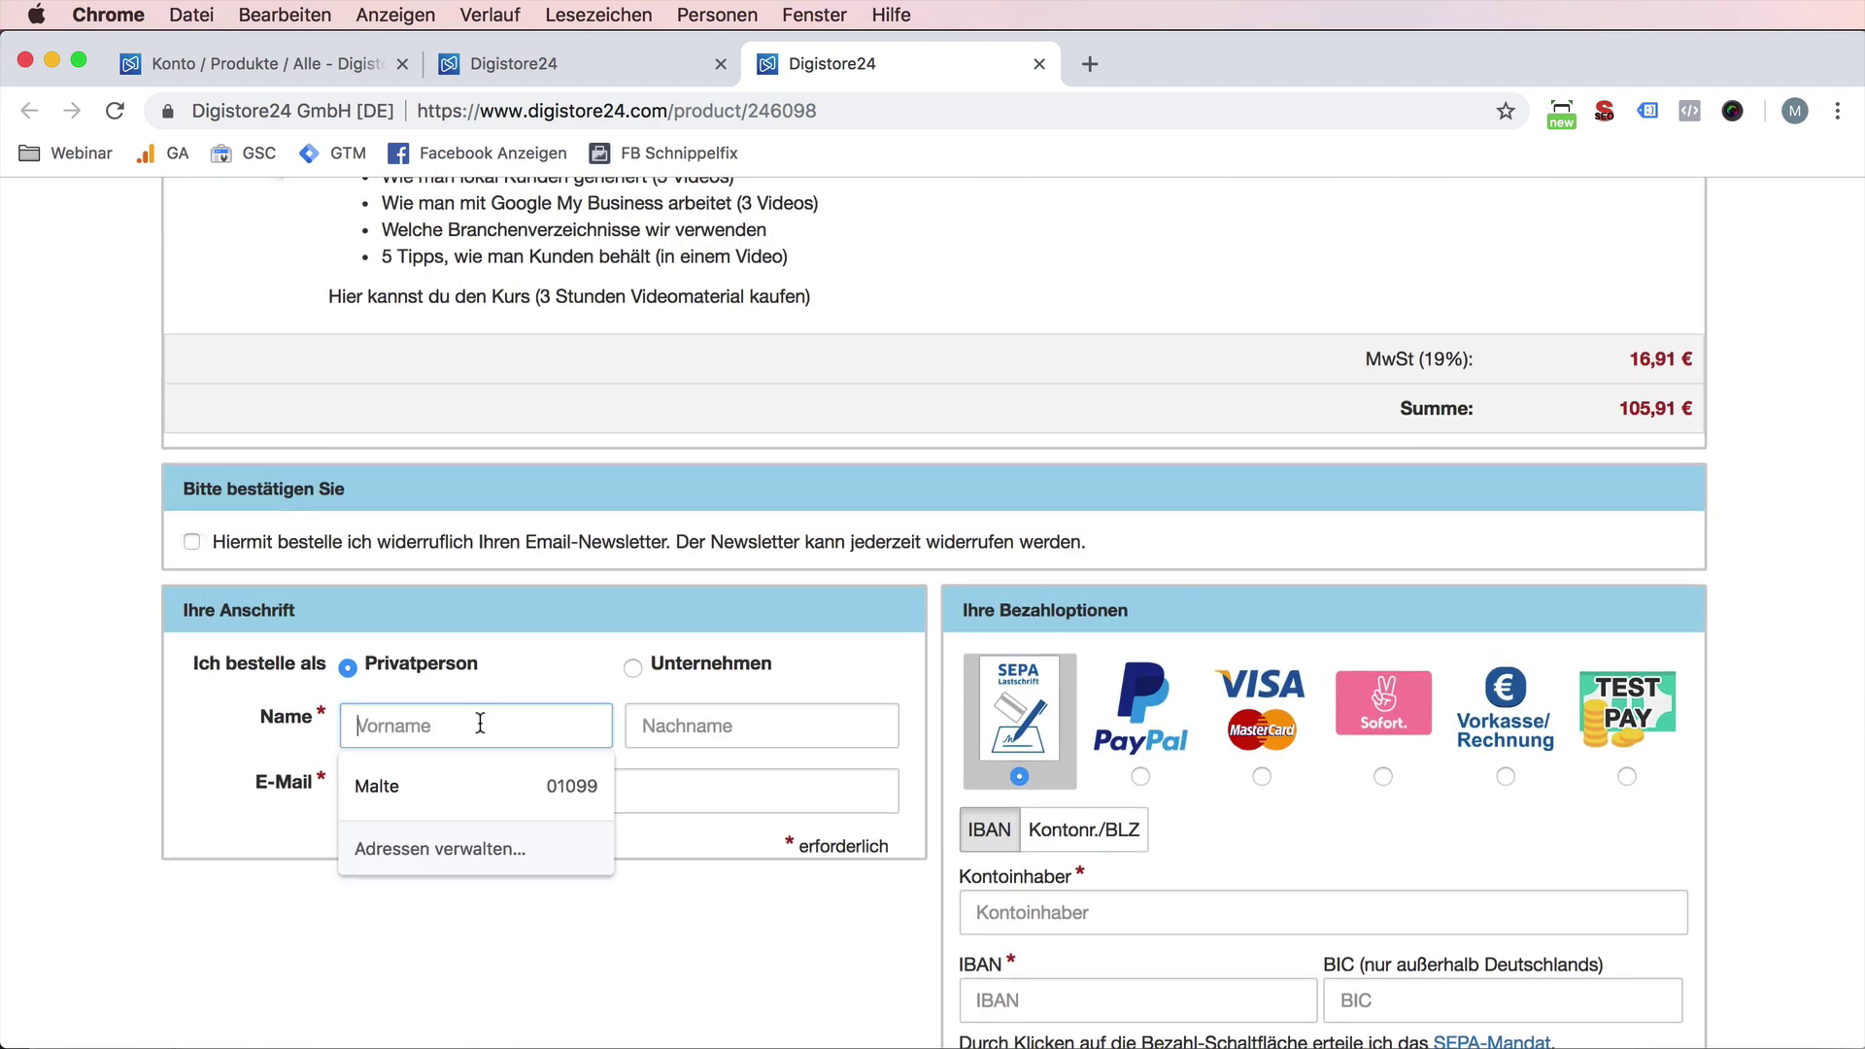
pyautogui.scroll(1, 191, 550)
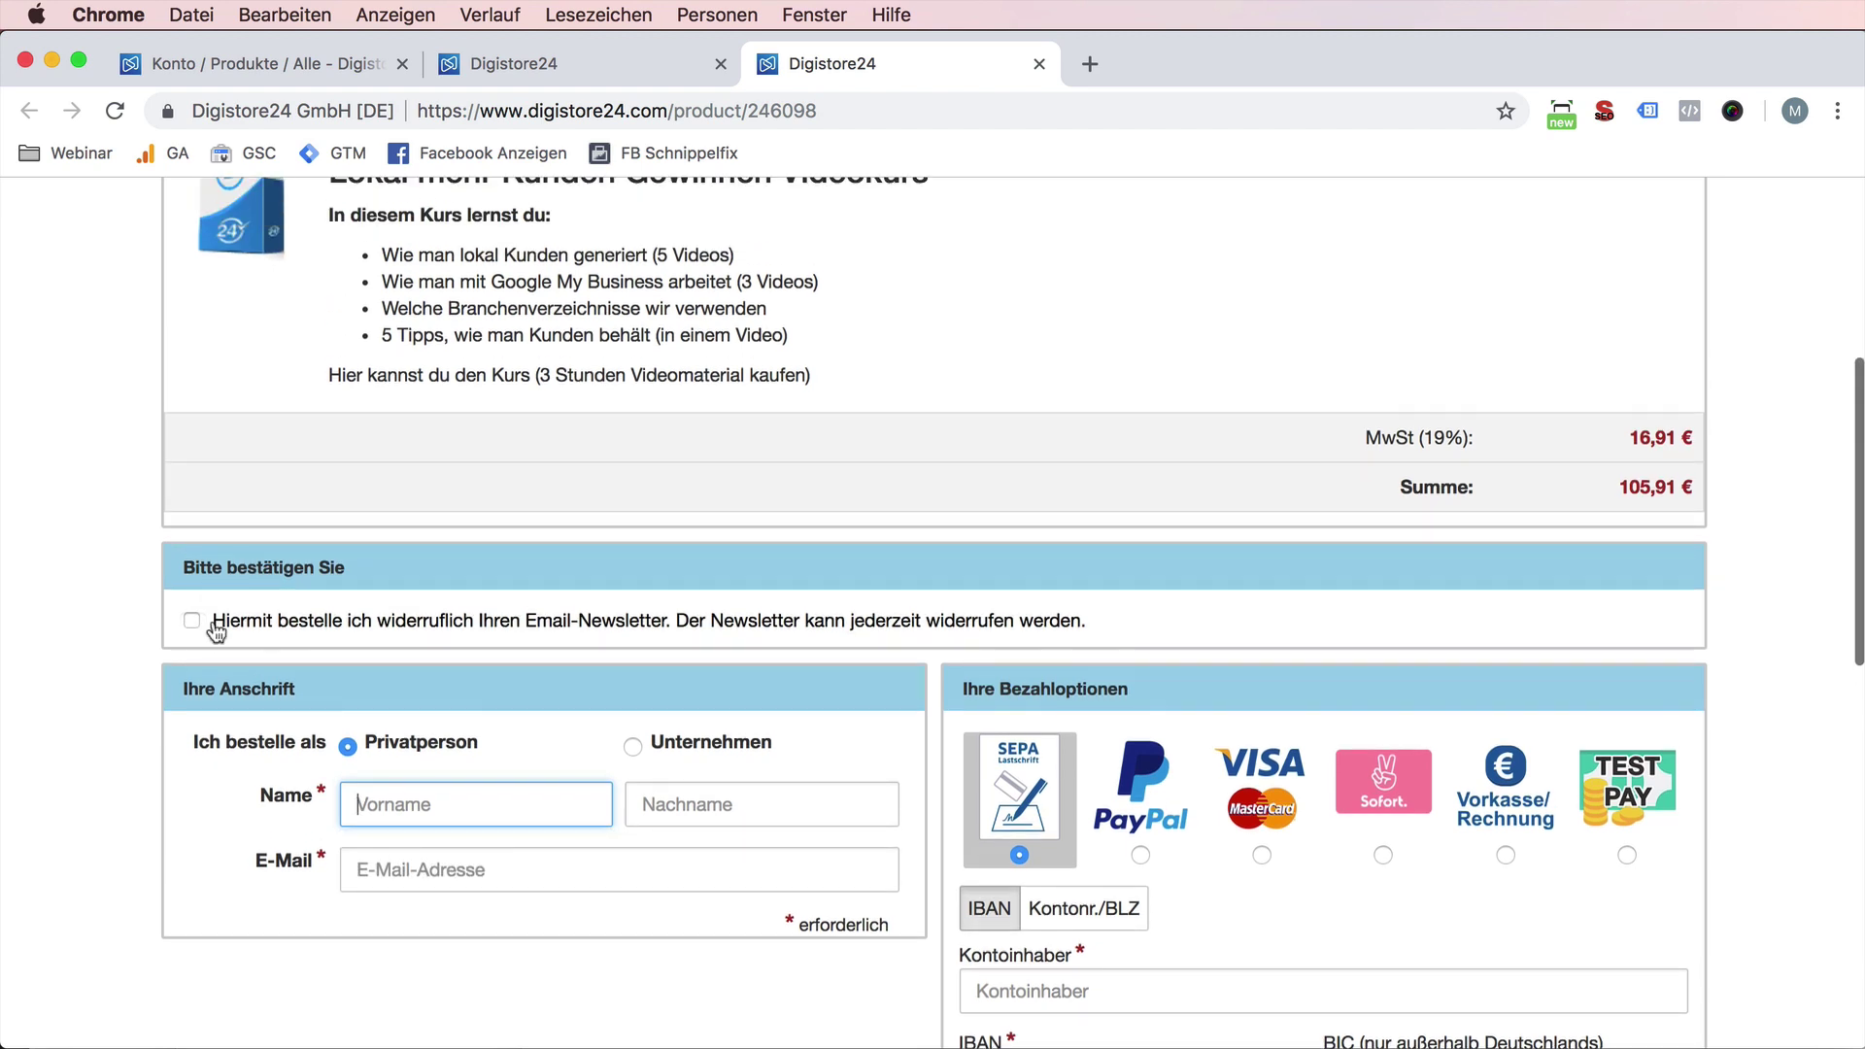
pyautogui.click(191, 620)
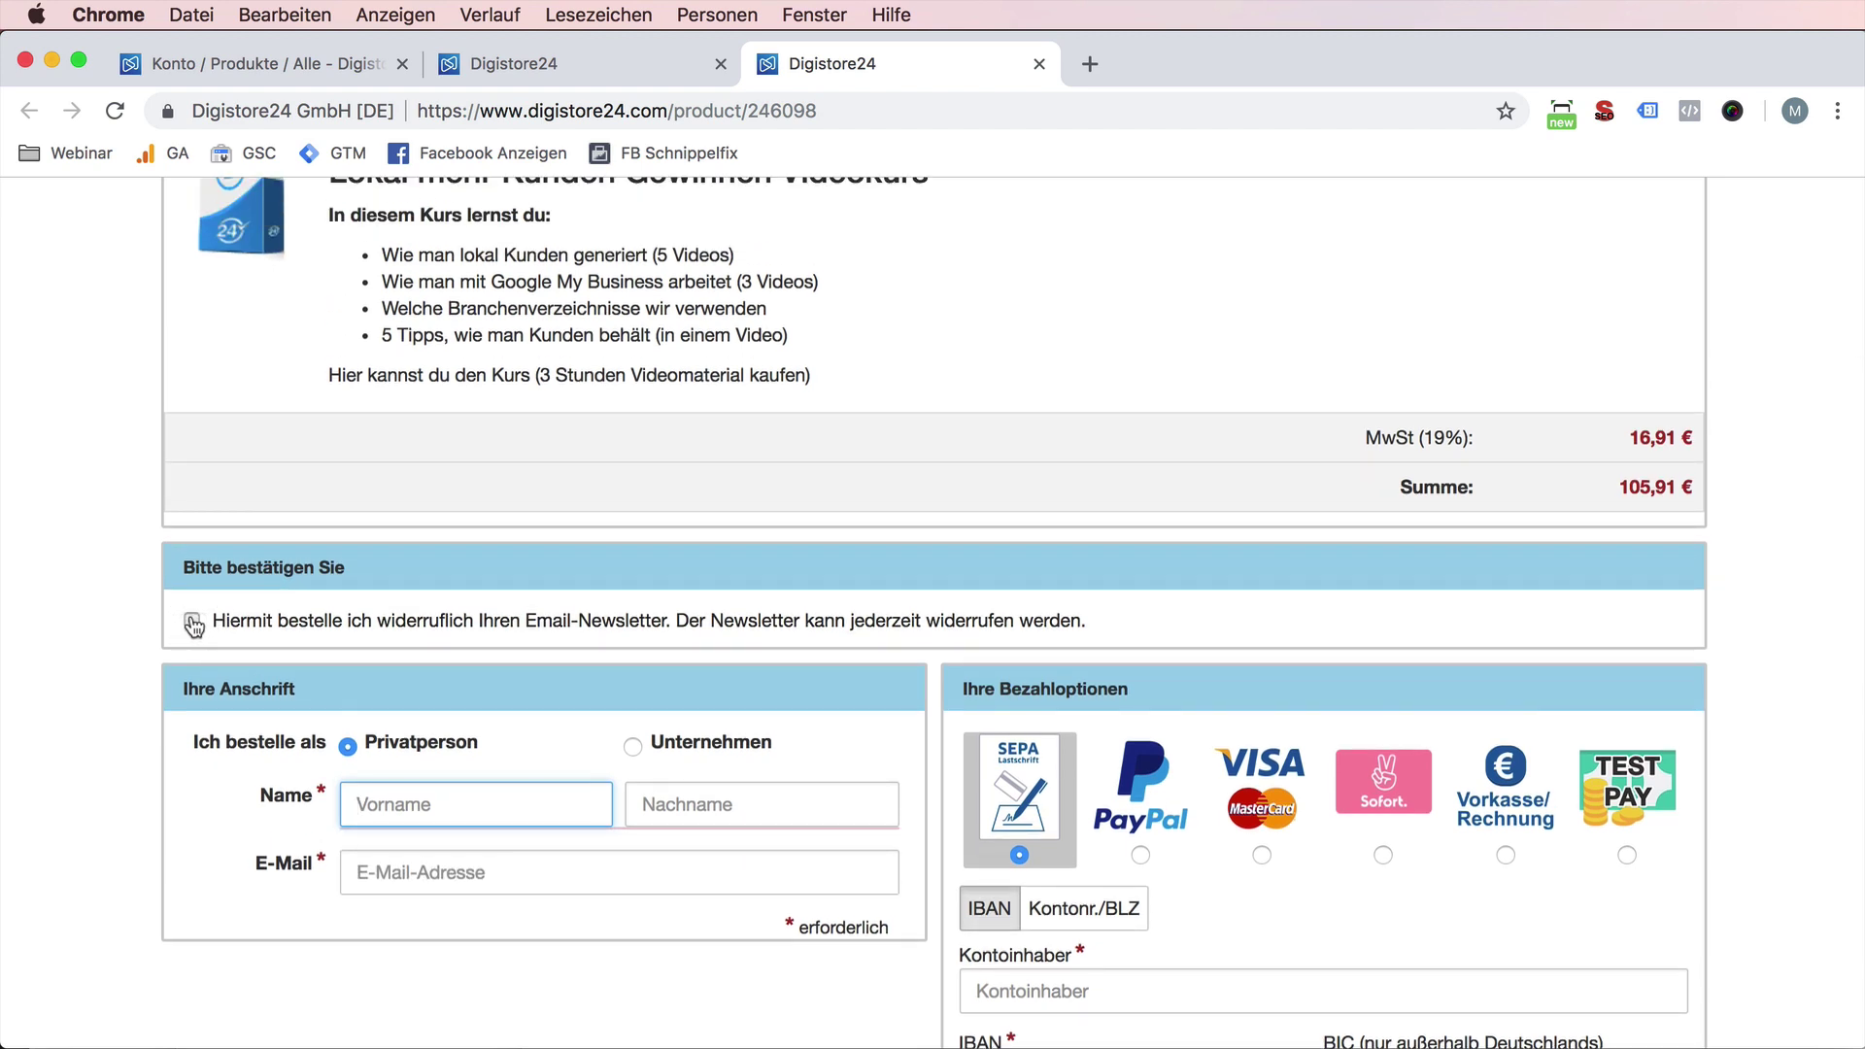
# - Fill in the buyer's first name, last name and a test e-mail, then start a new accounts tab
pyautogui.click(533, 799)
pyautogui.press('Tab')
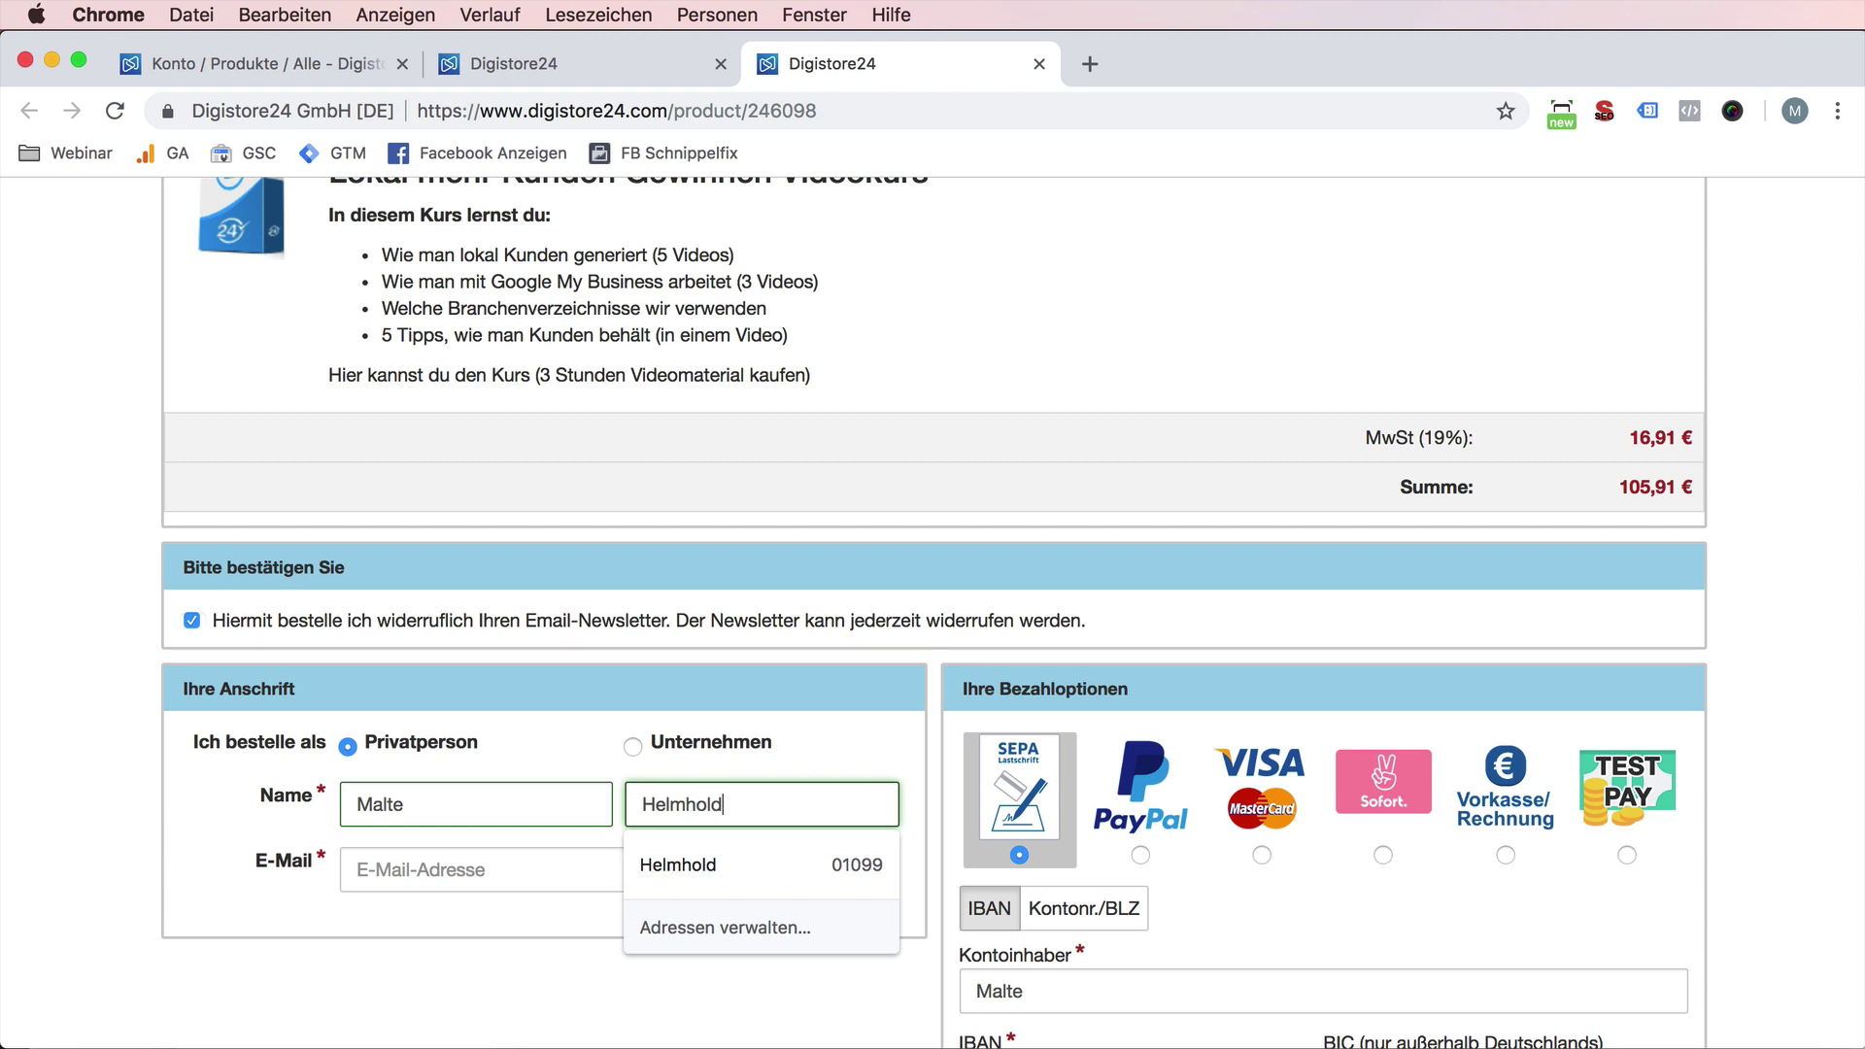
pyautogui.press('Tab')
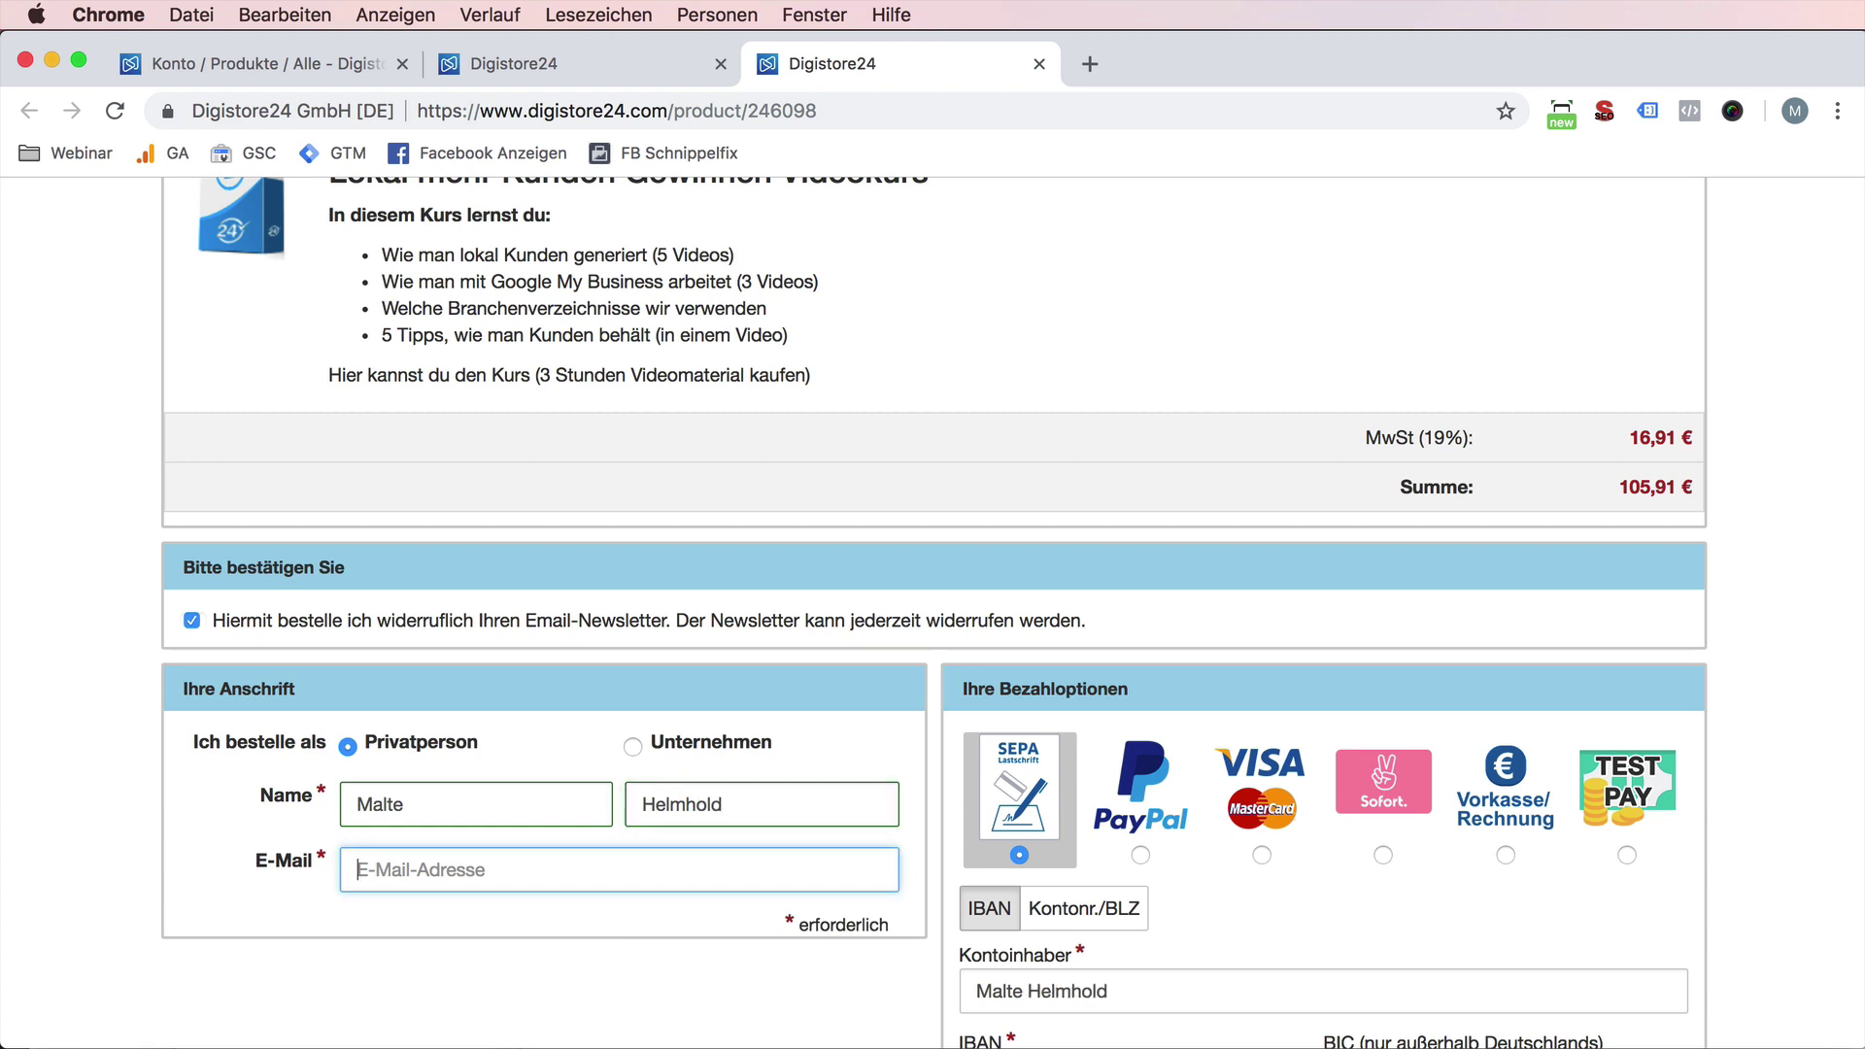
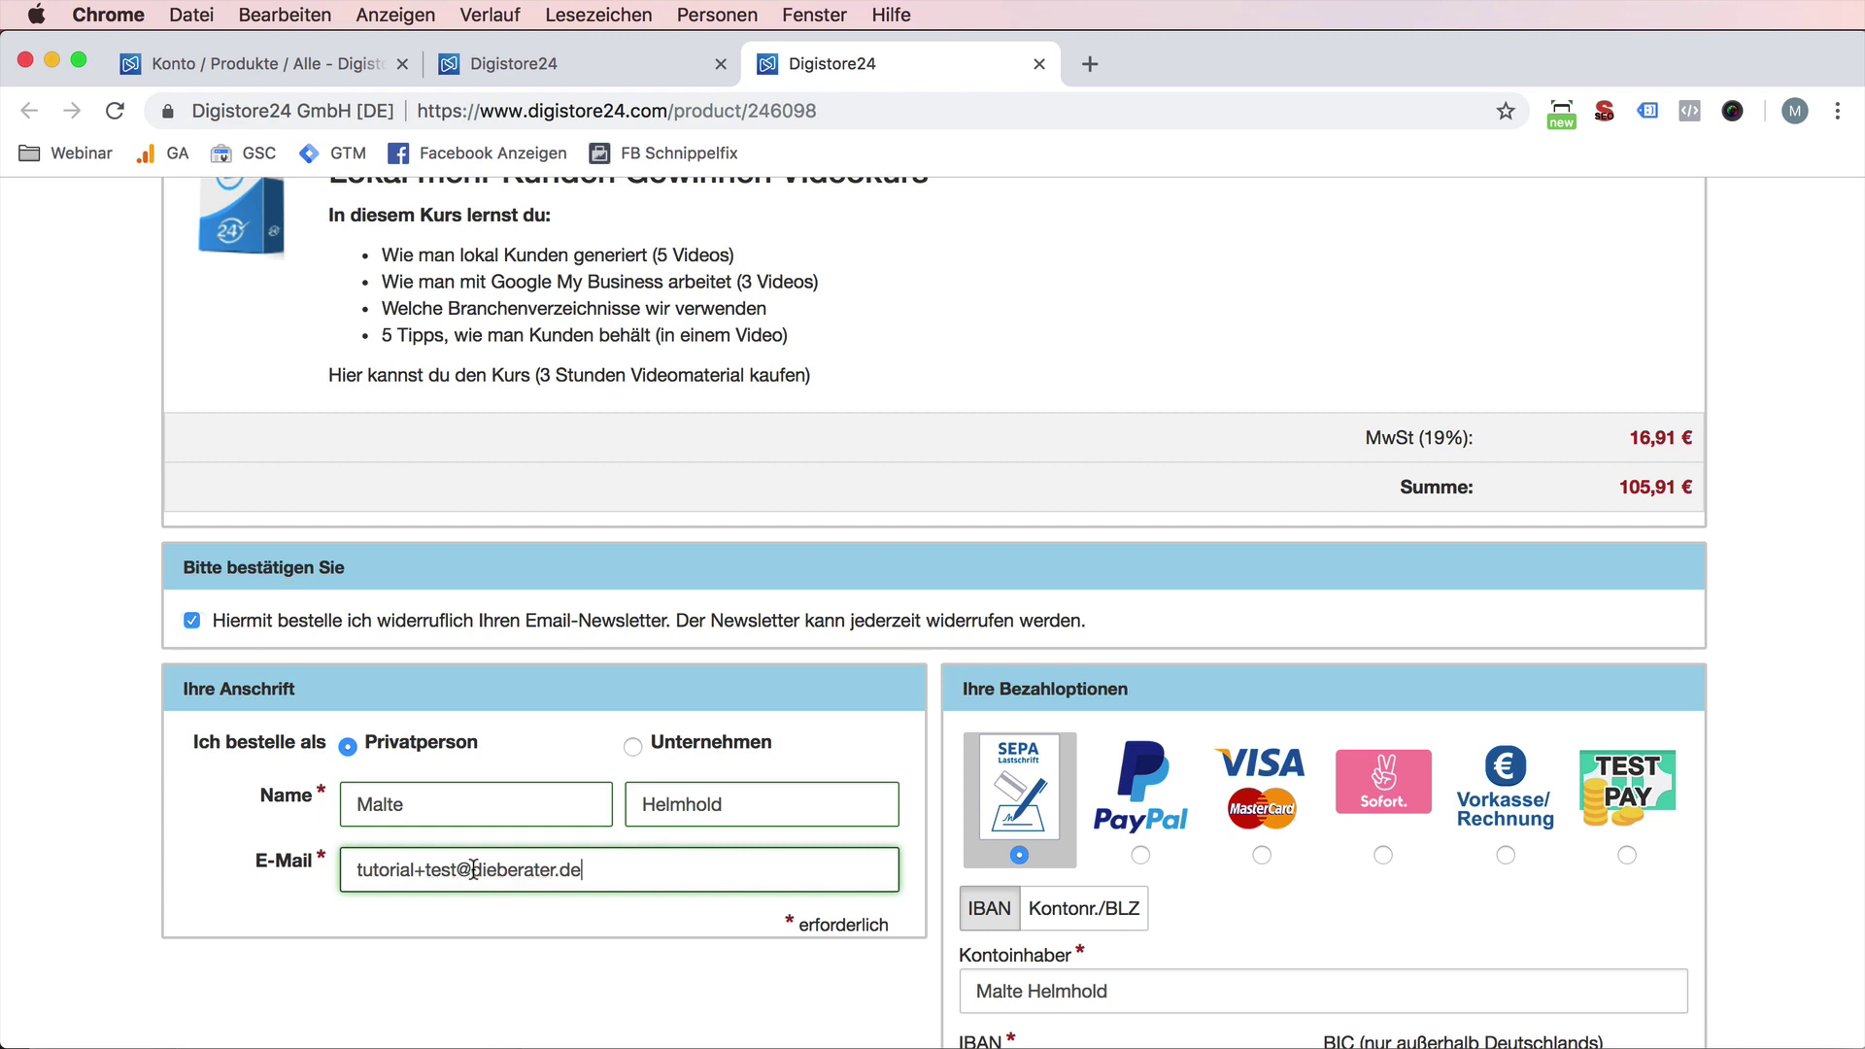
pyautogui.moveTo(541, 877); pyautogui.dragTo(614, 862)
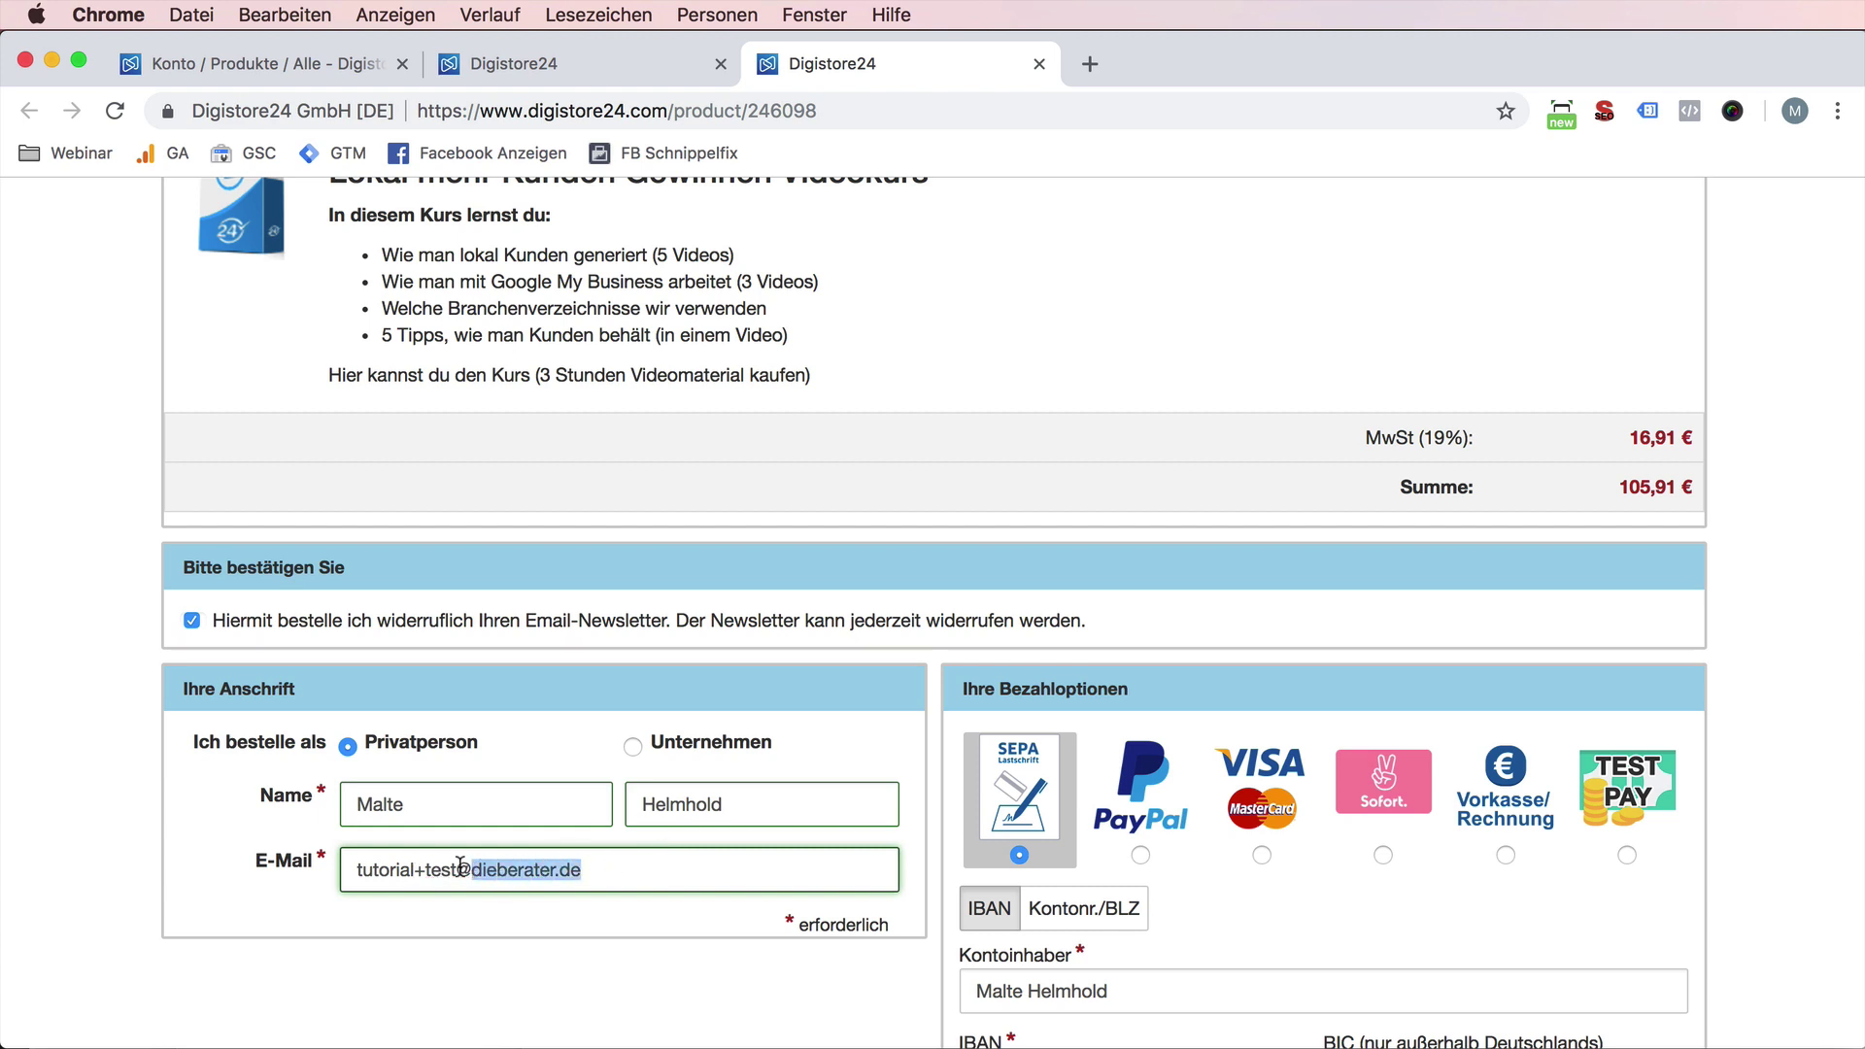
pyautogui.press('super+t')
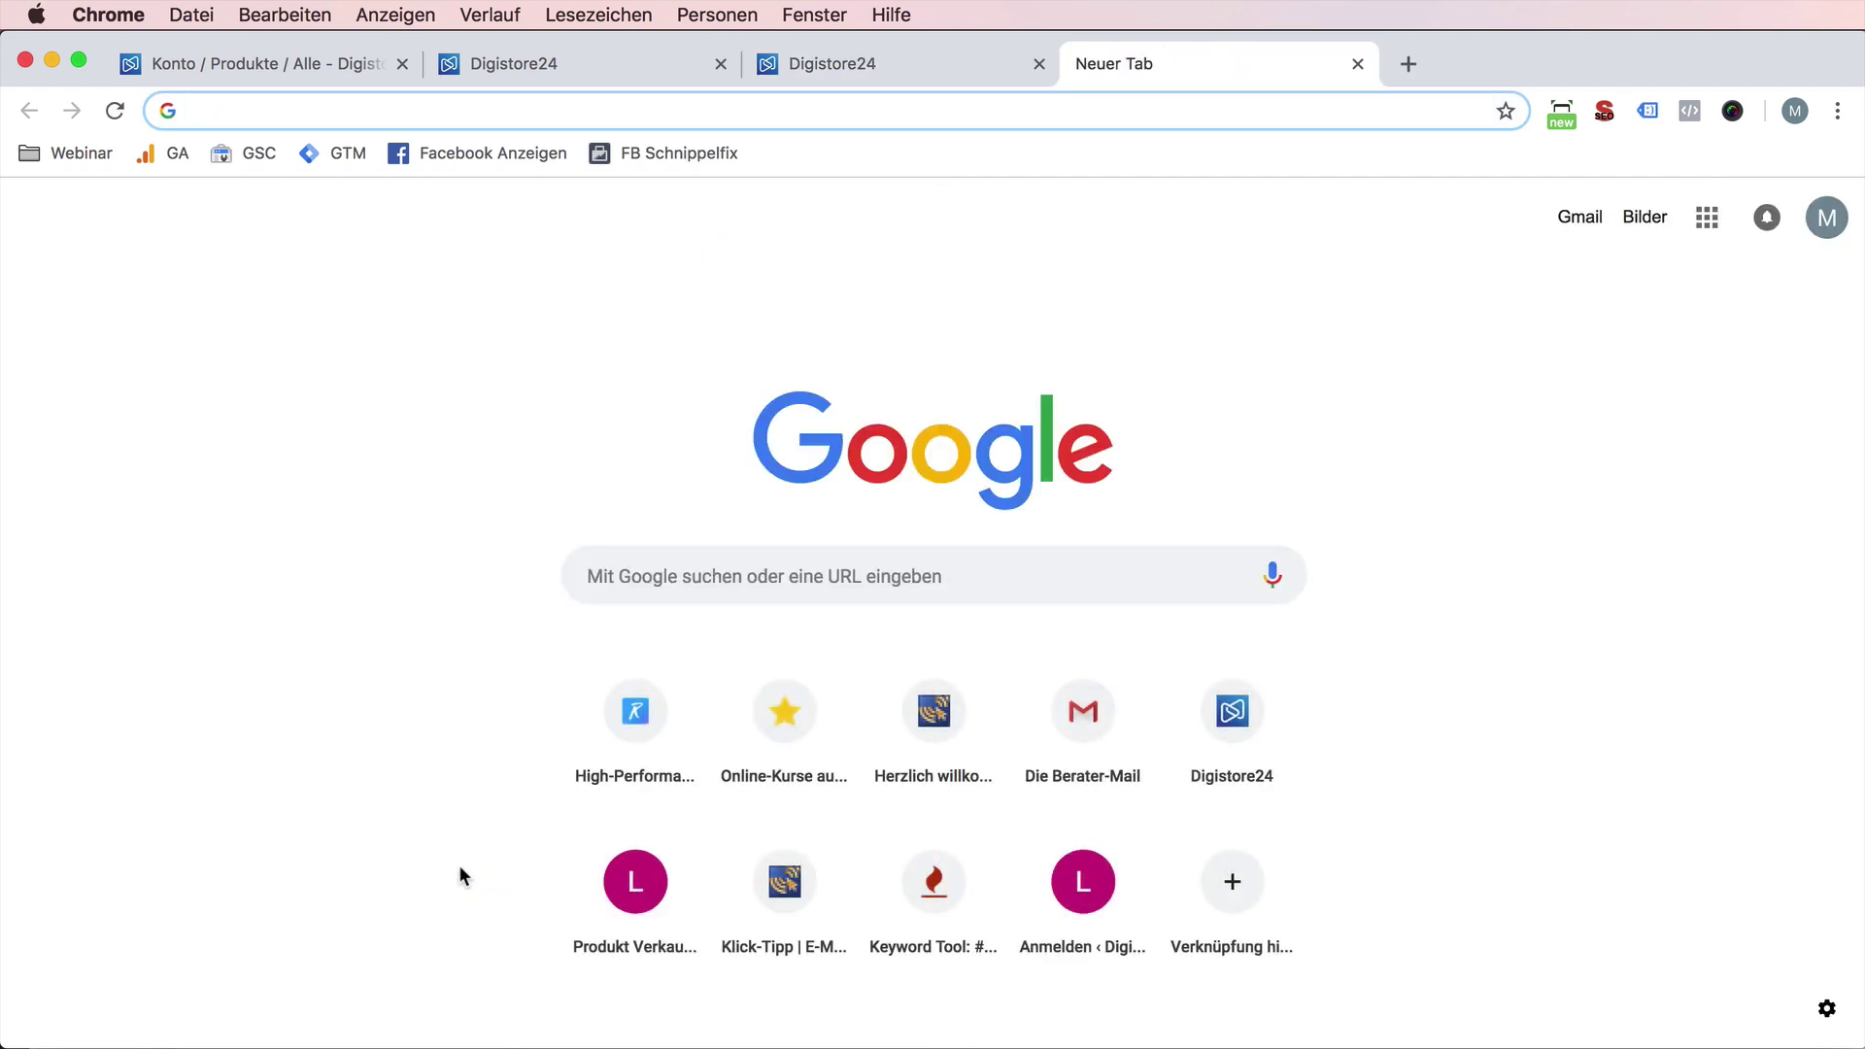
pyautogui.write('accounts')
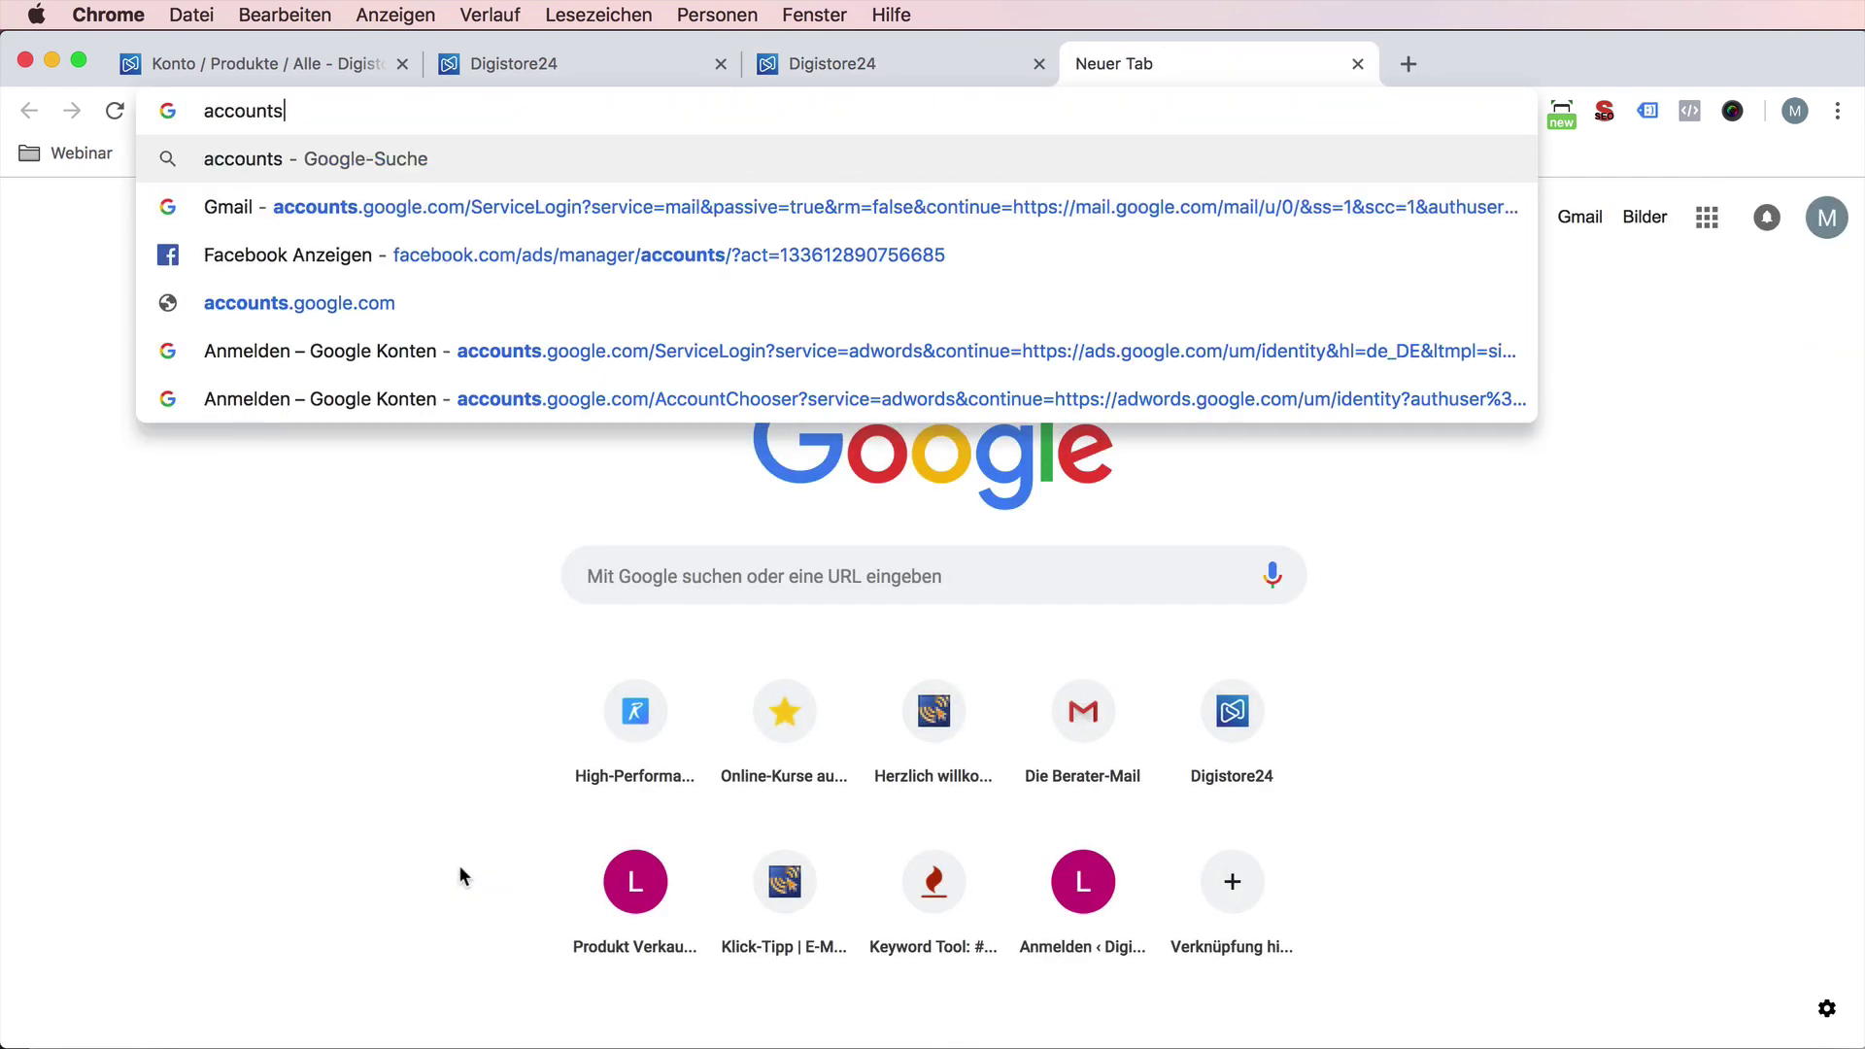
pyautogui.write('.gmail.com')
# - Load accounts.google.com in the new tab
pyautogui.press('Return')
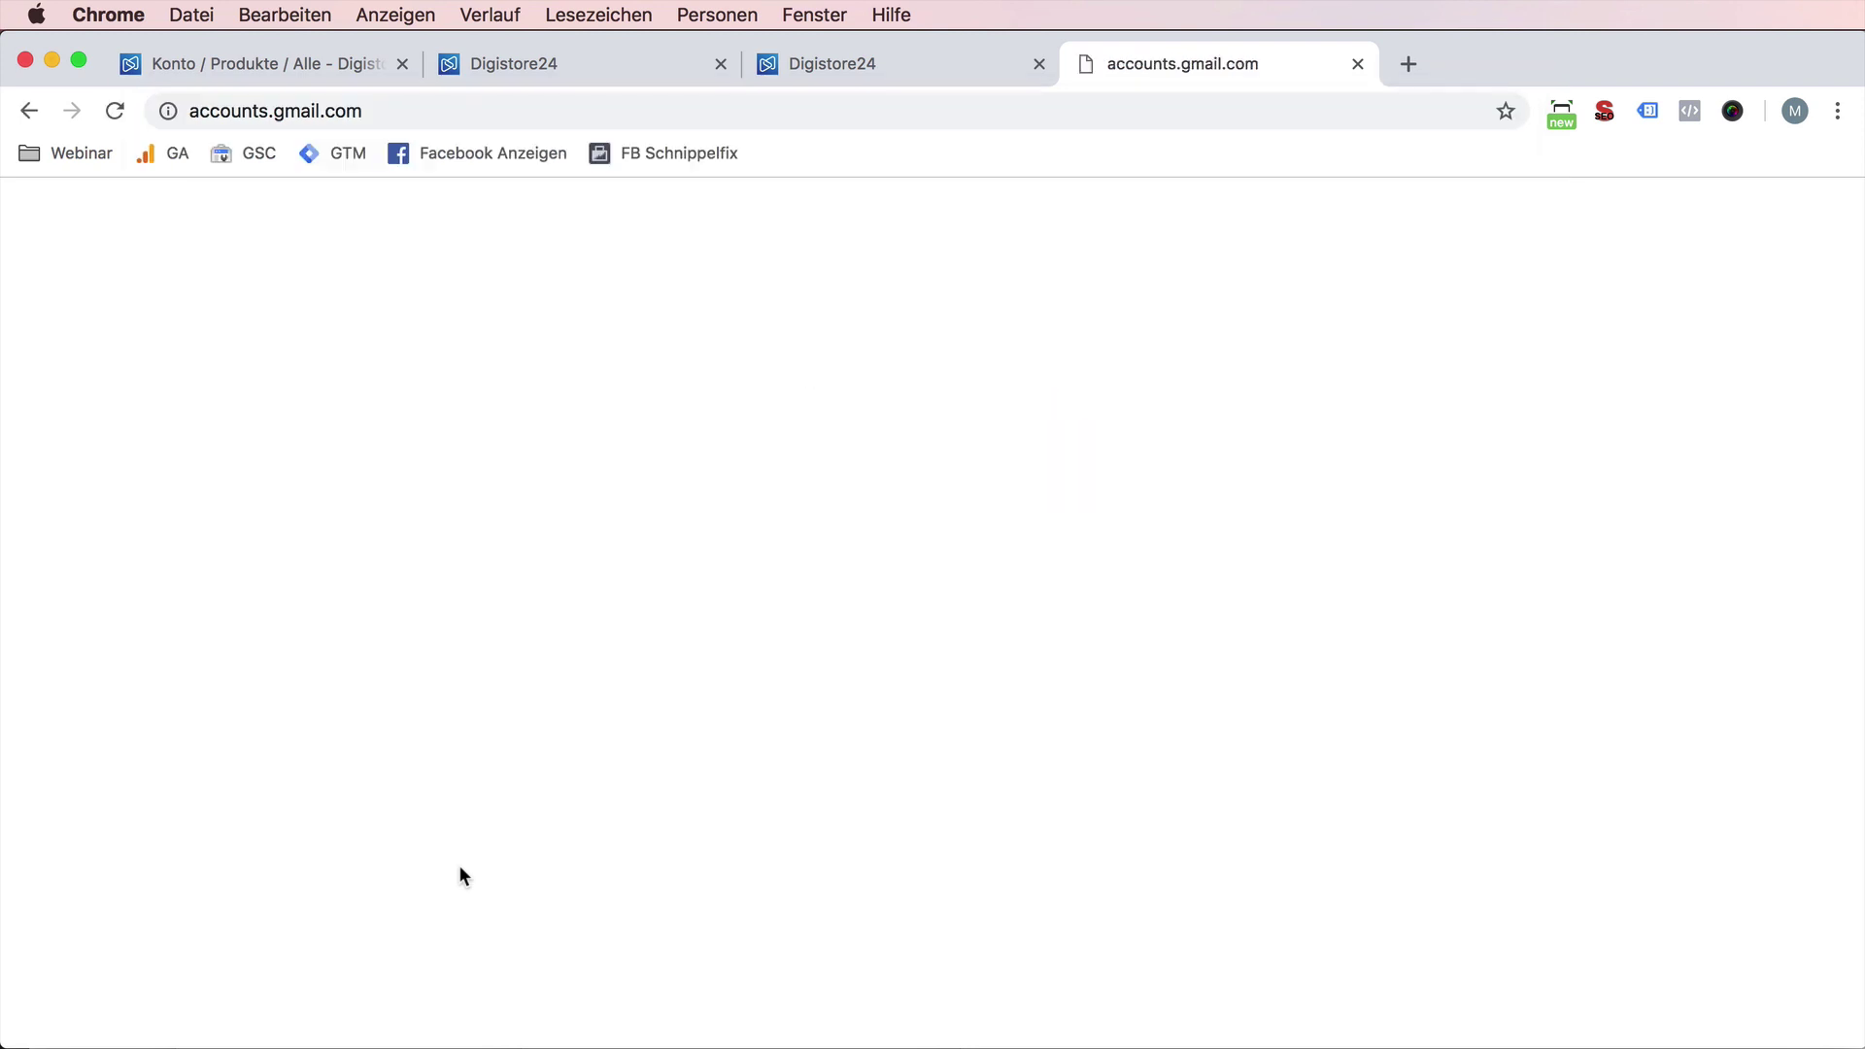
pyautogui.moveTo(275, 111); pyautogui.dragTo(553, 149)
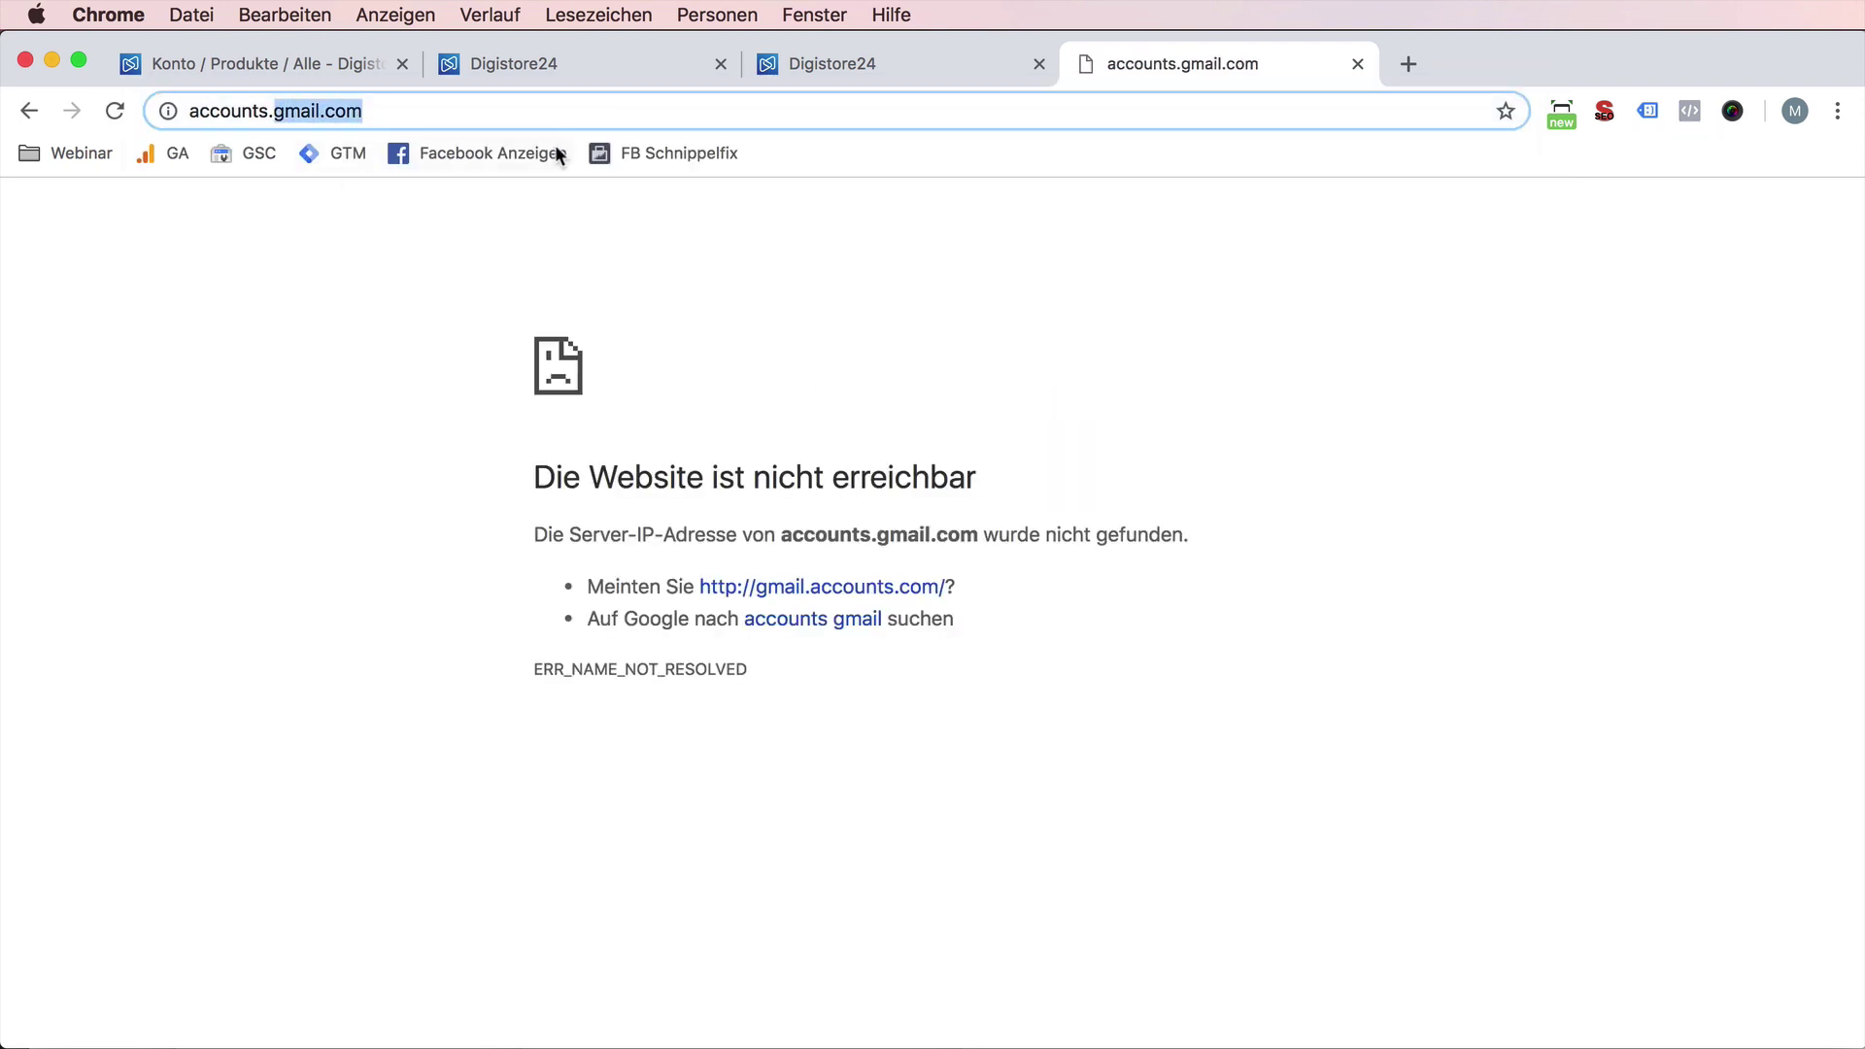
pyautogui.write('google.com')
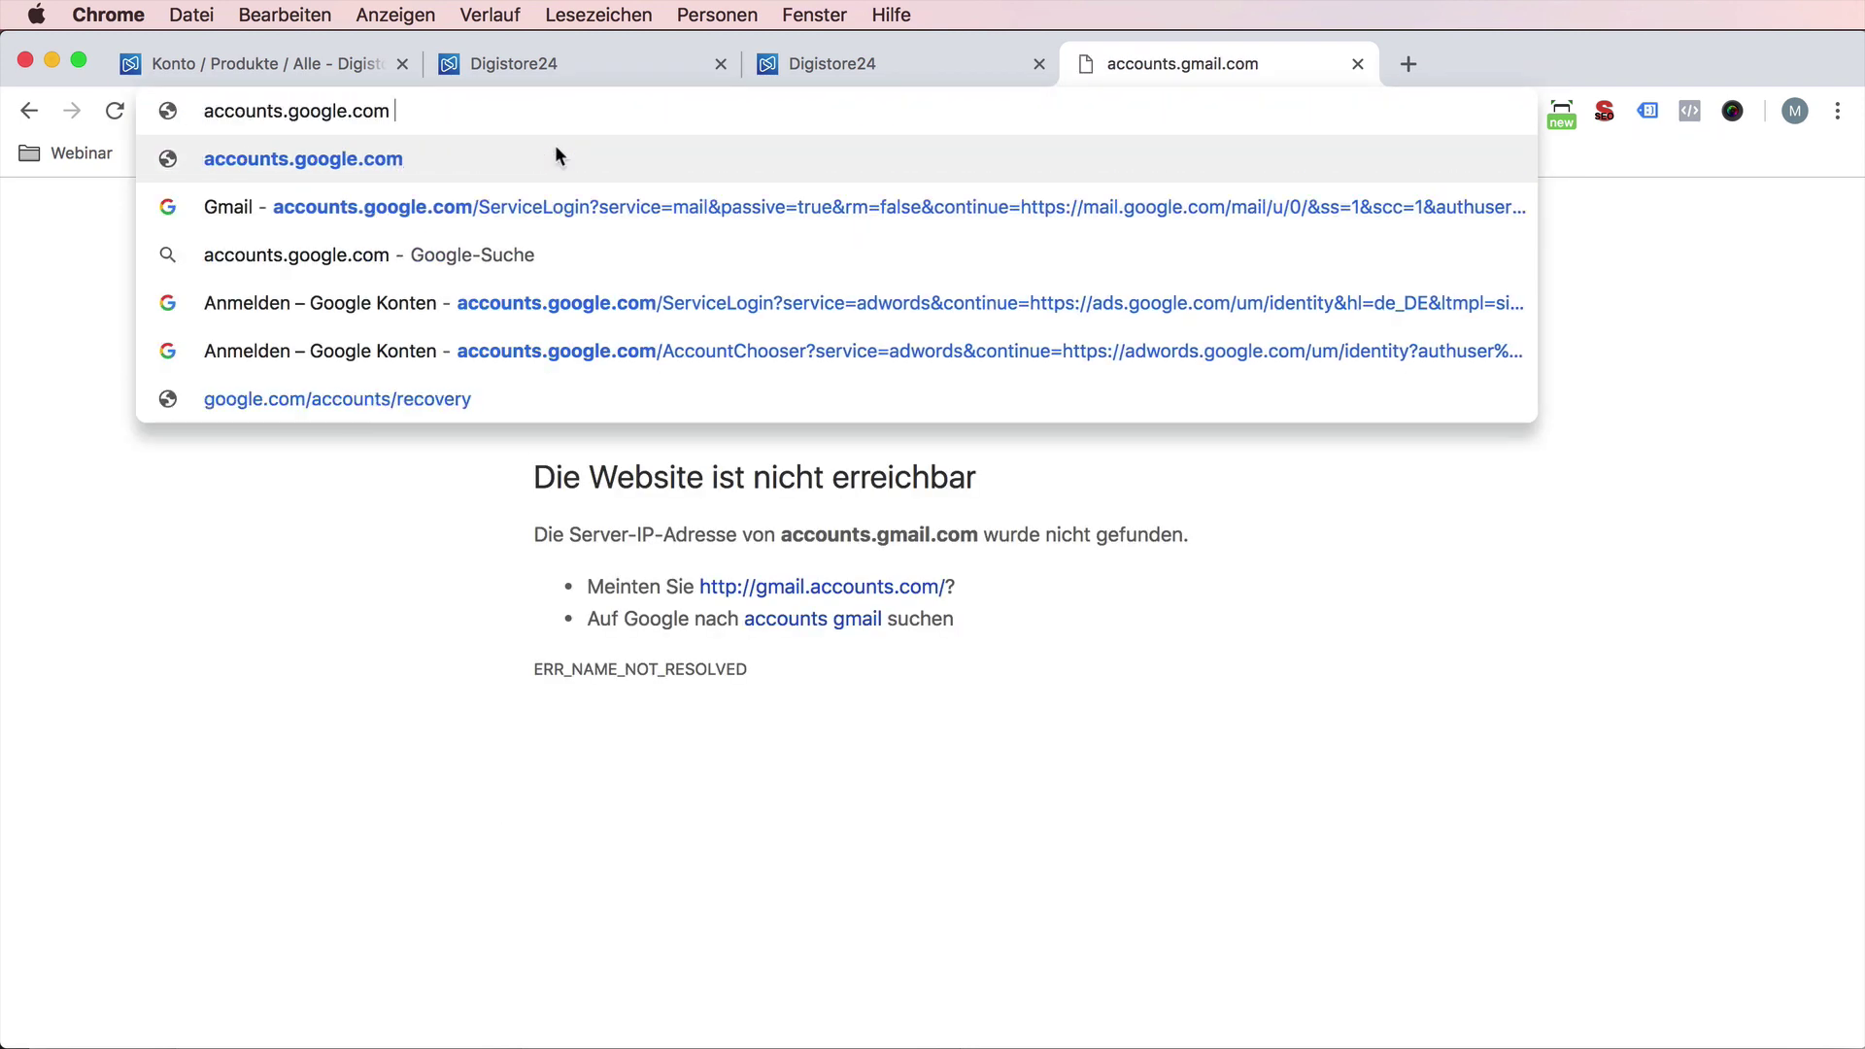
pyautogui.press('Return')
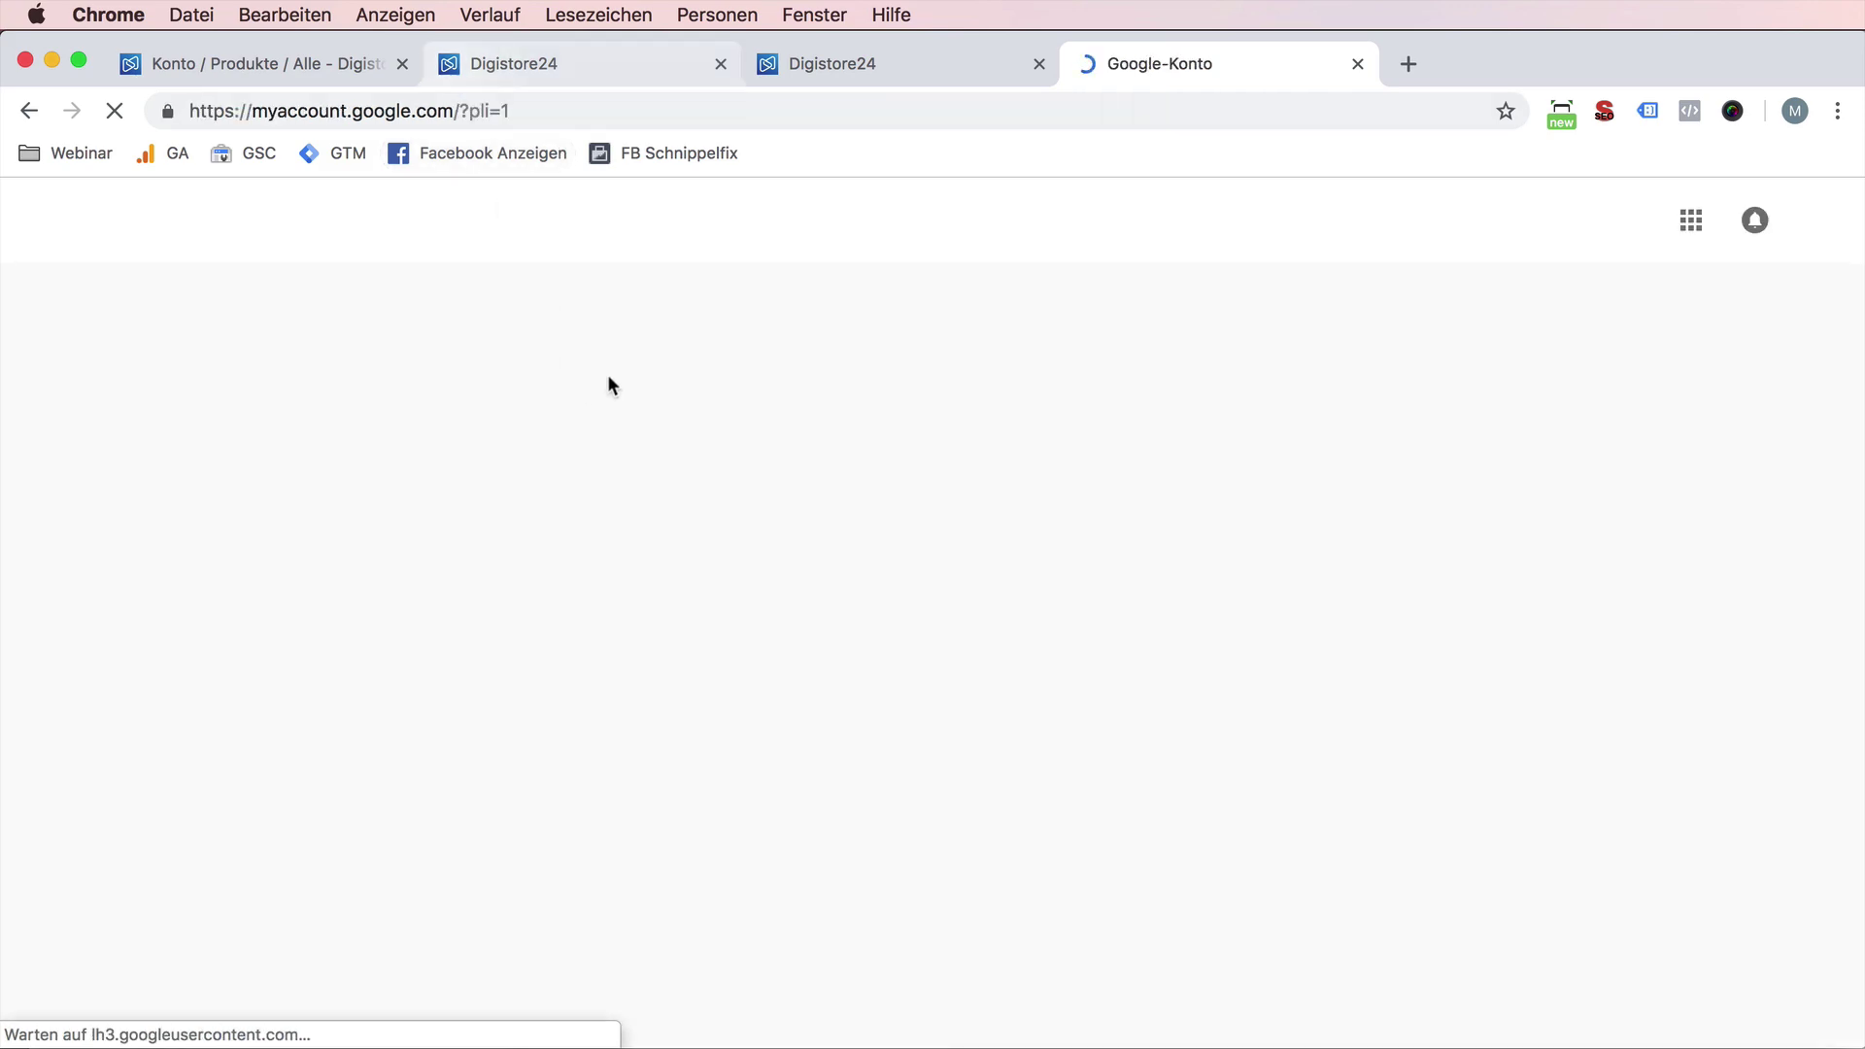
pyautogui.scroll(-5, 1052, 656)
pyautogui.scroll(5, 1052, 656)
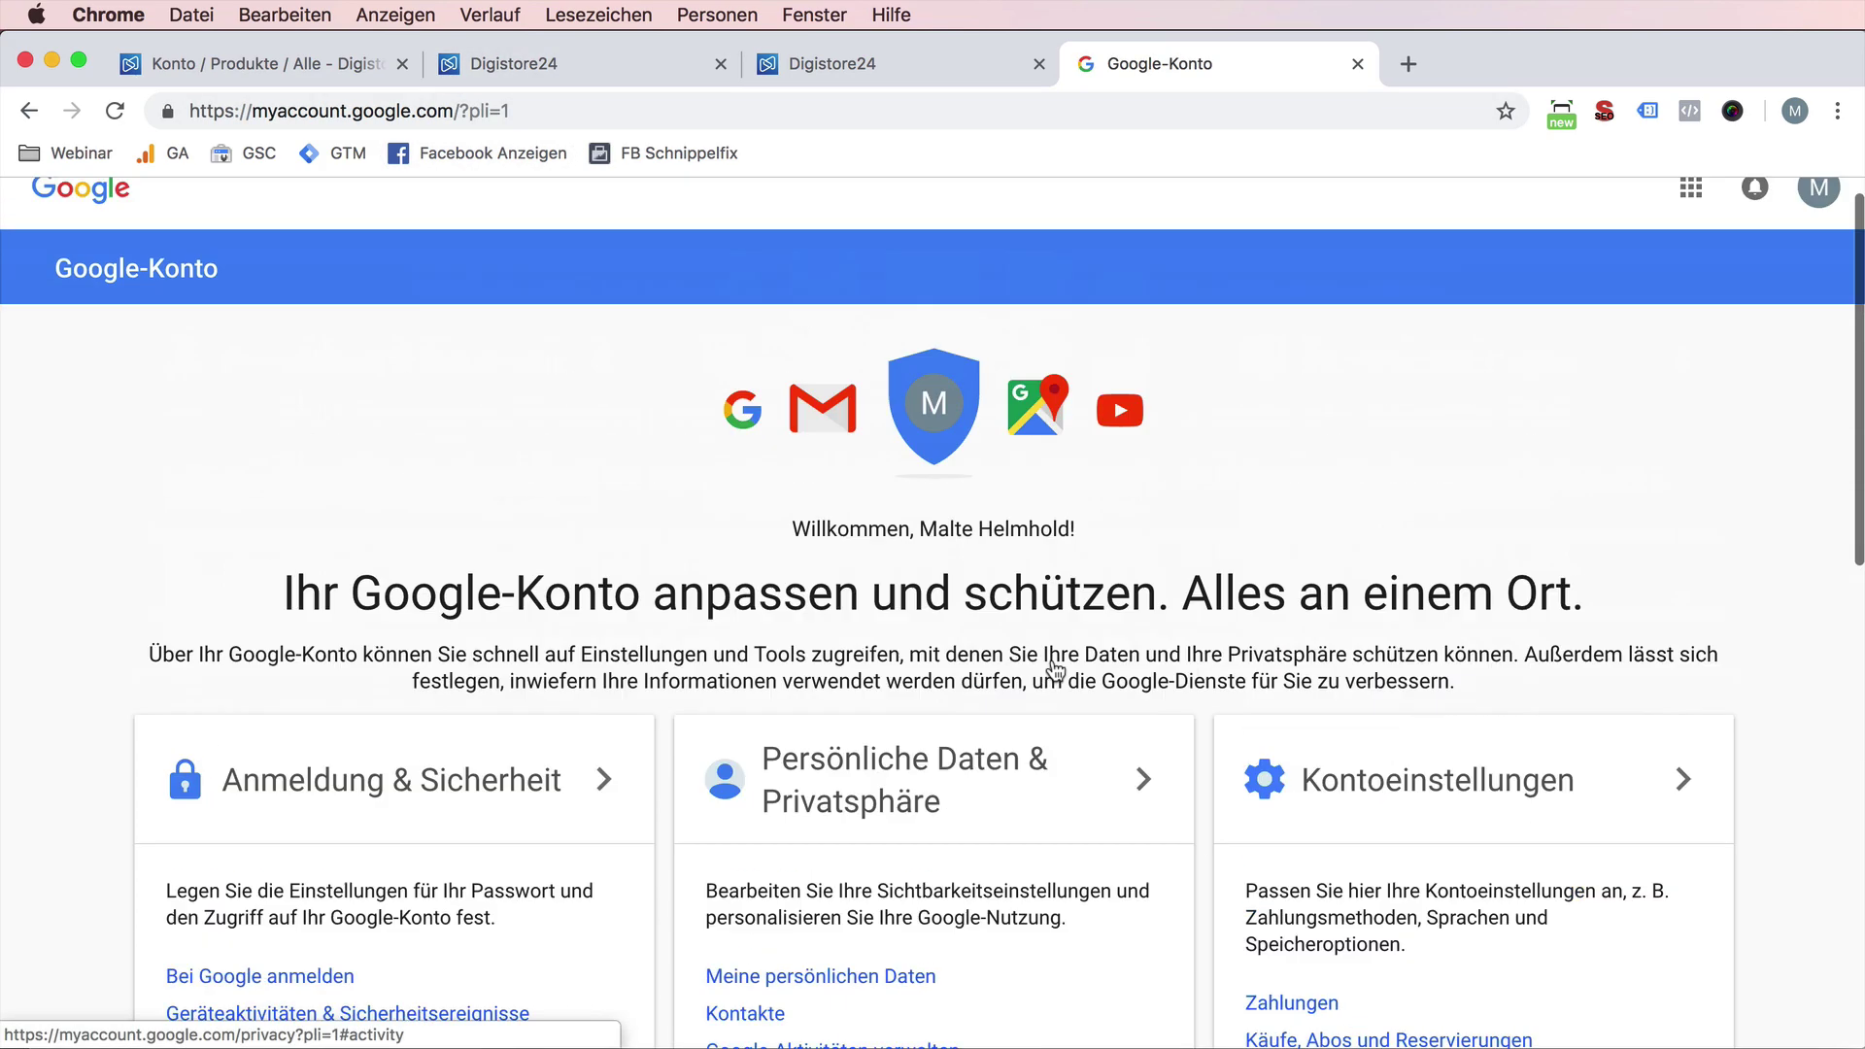
# - Open the Google account page in a private window and go to sign-in
pyautogui.click(593, 110)
pyautogui.press('super+c')
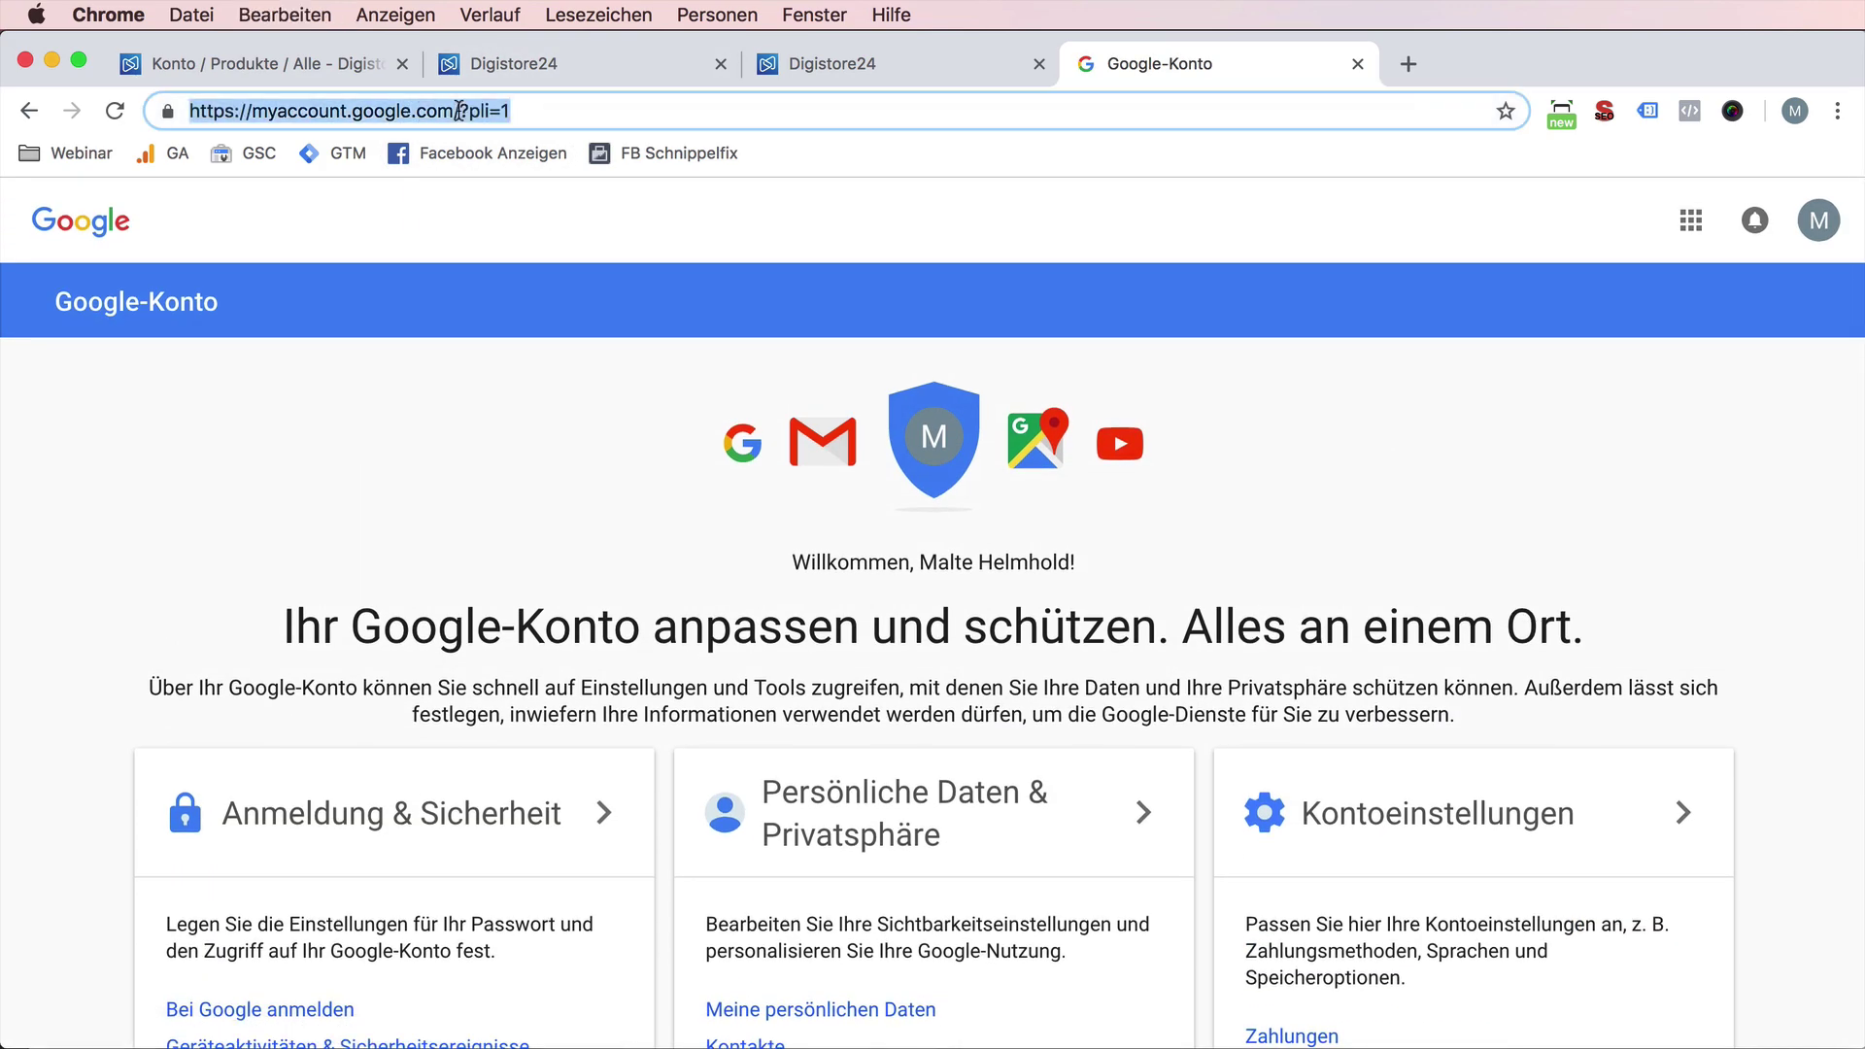
pyautogui.press('super+shift+n')
pyautogui.press('super+v')
pyautogui.press('Return')
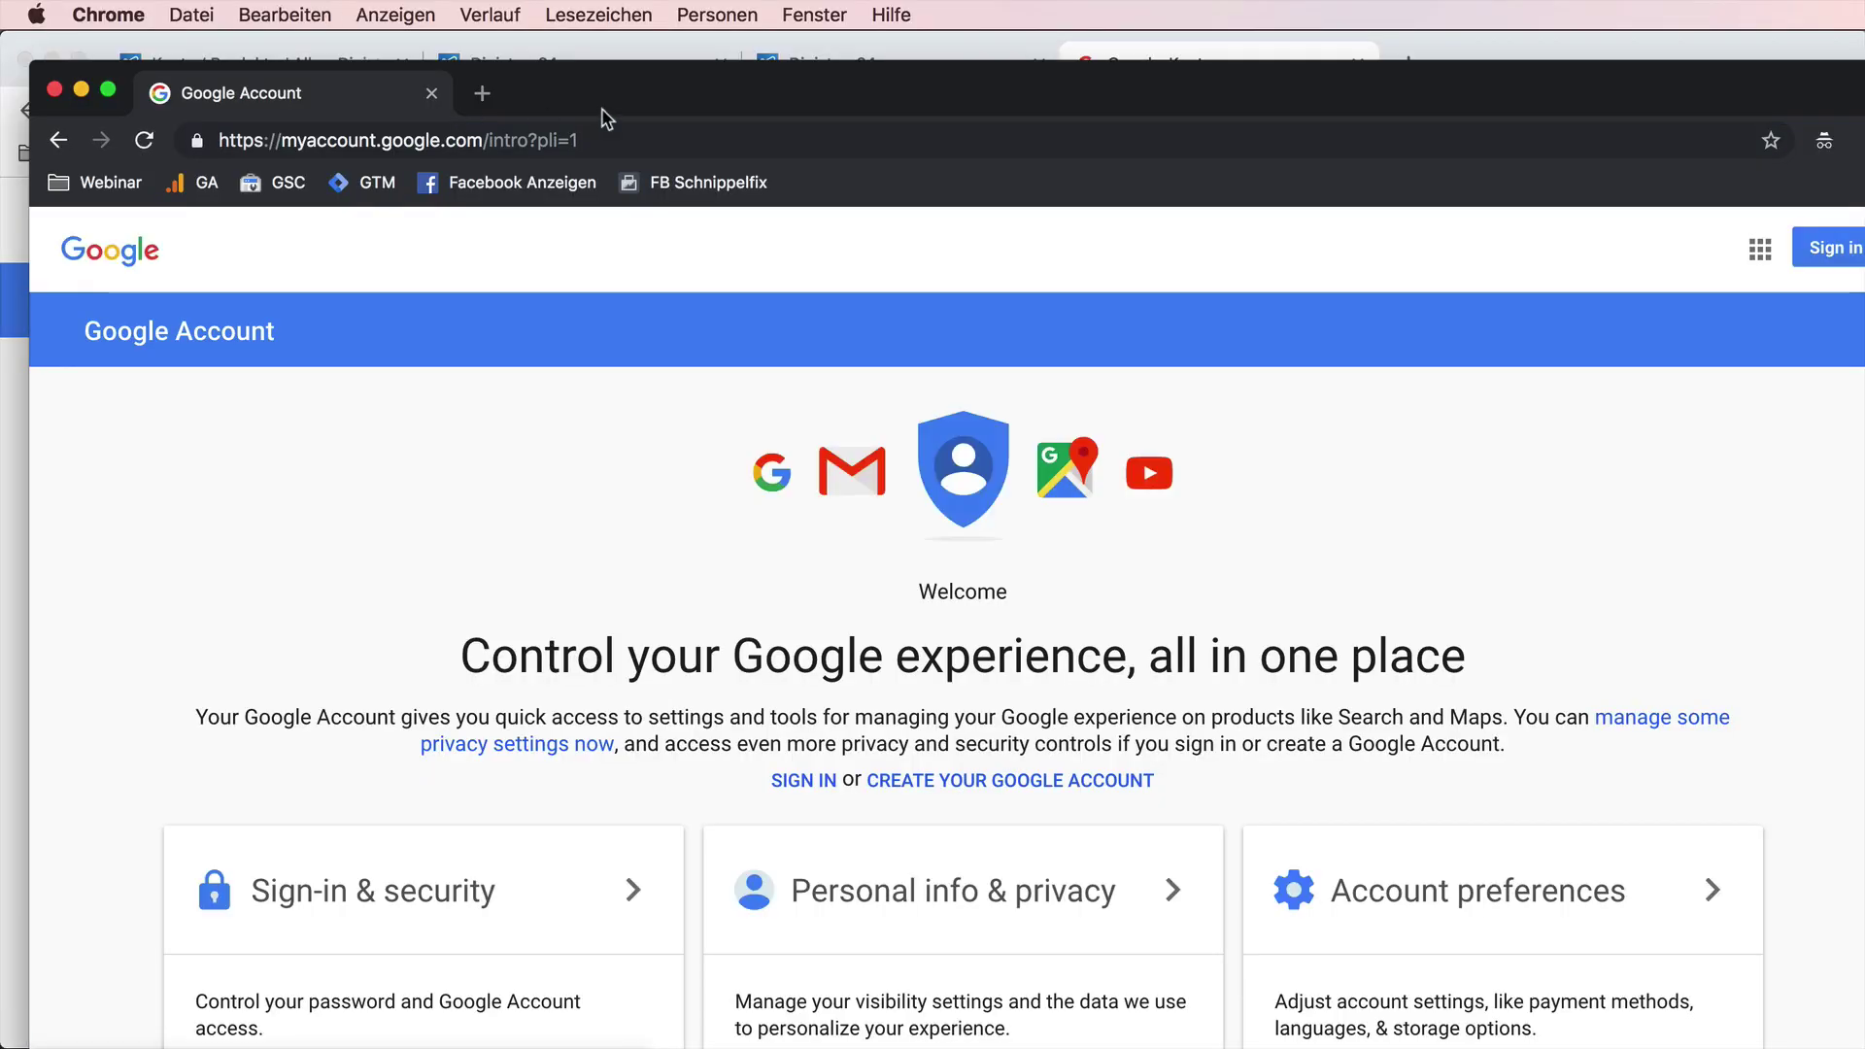
pyautogui.moveTo(675, 87); pyautogui.dragTo(606, 61)
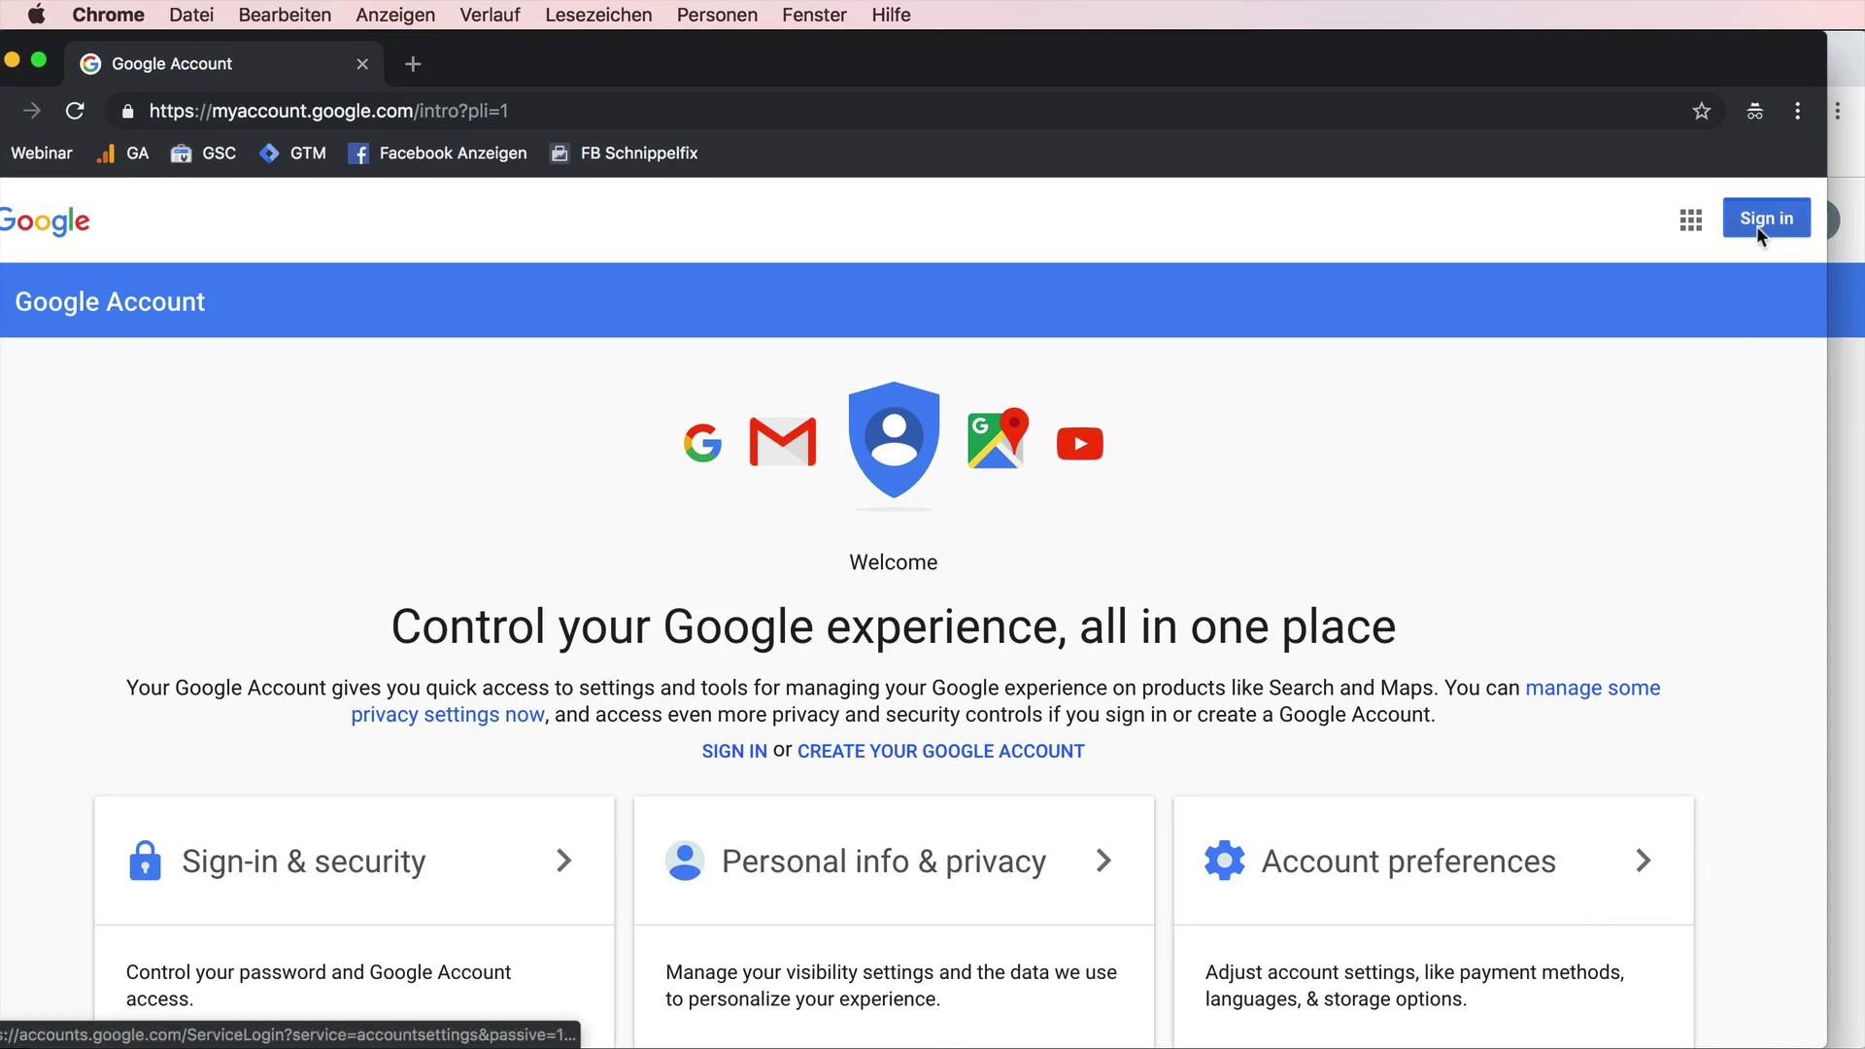
pyautogui.moveTo(1150, 67); pyautogui.dragTo(1182, 67)
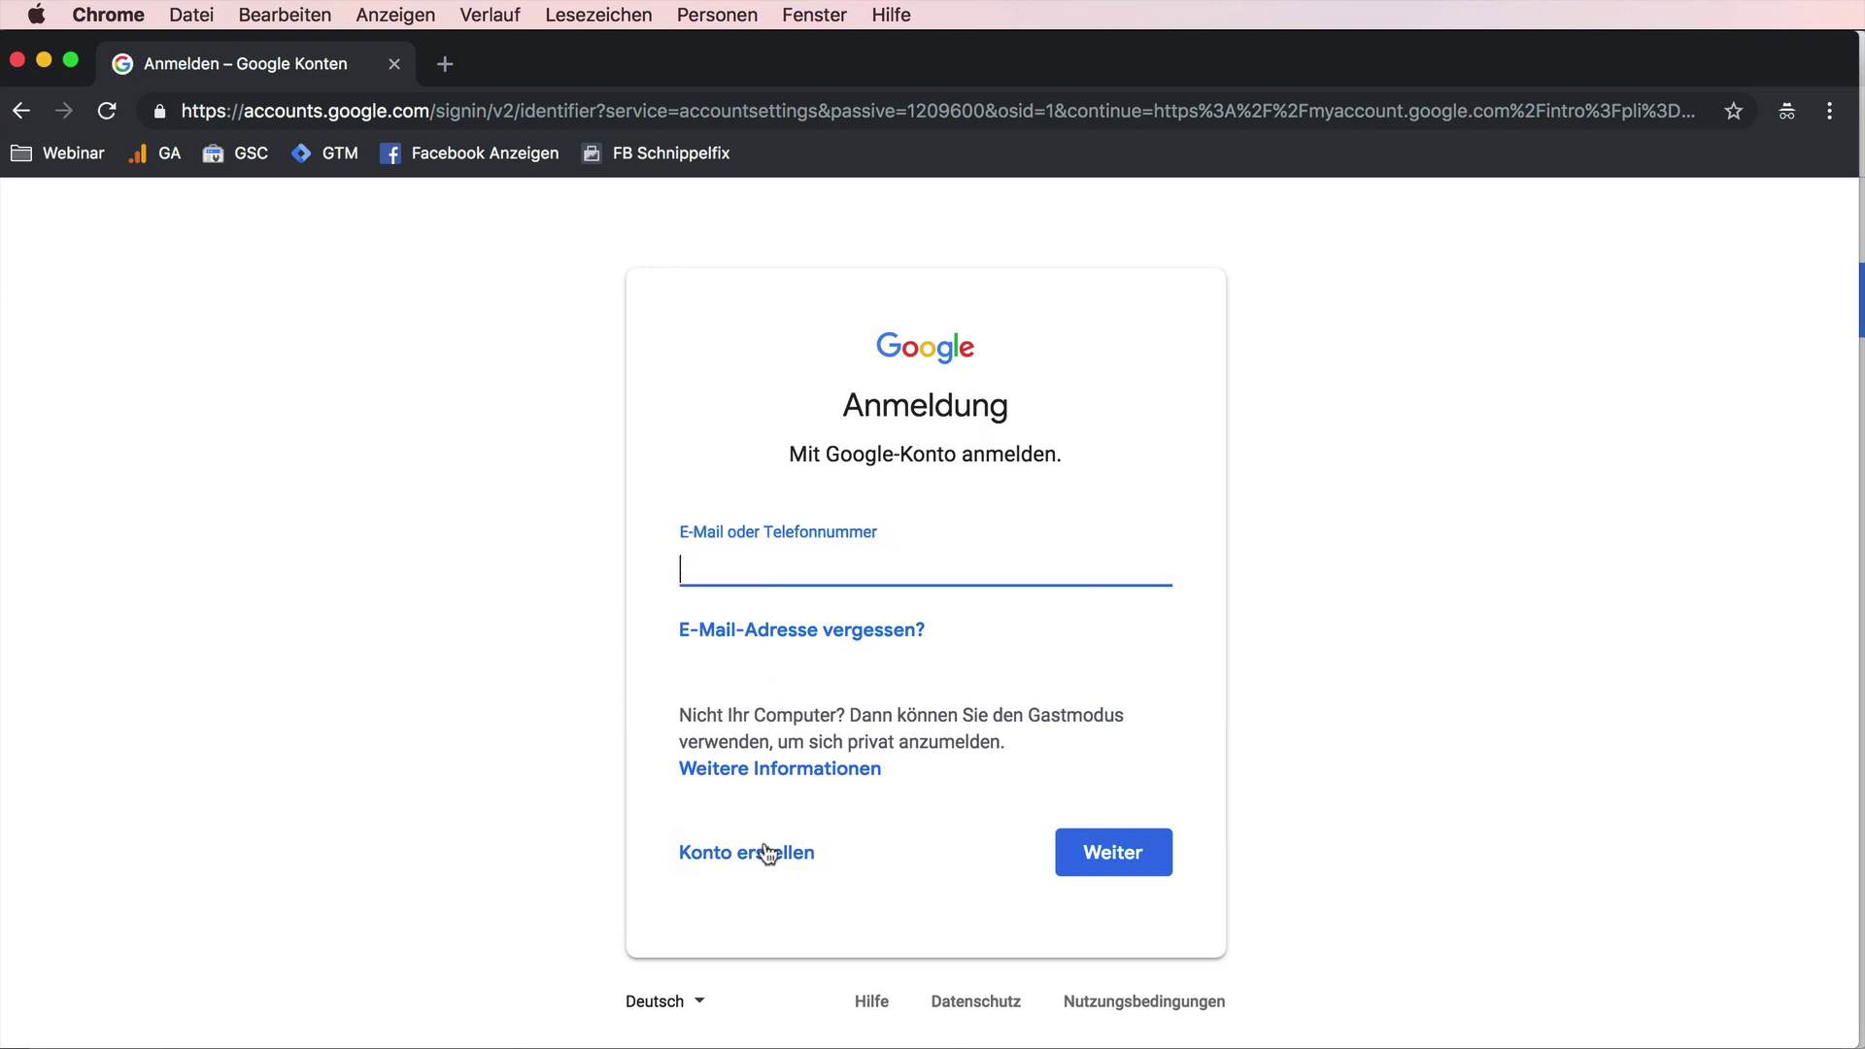
# - Start creating a Google account with a made-up Gmail username, then return to the main window
pyautogui.click(764, 852)
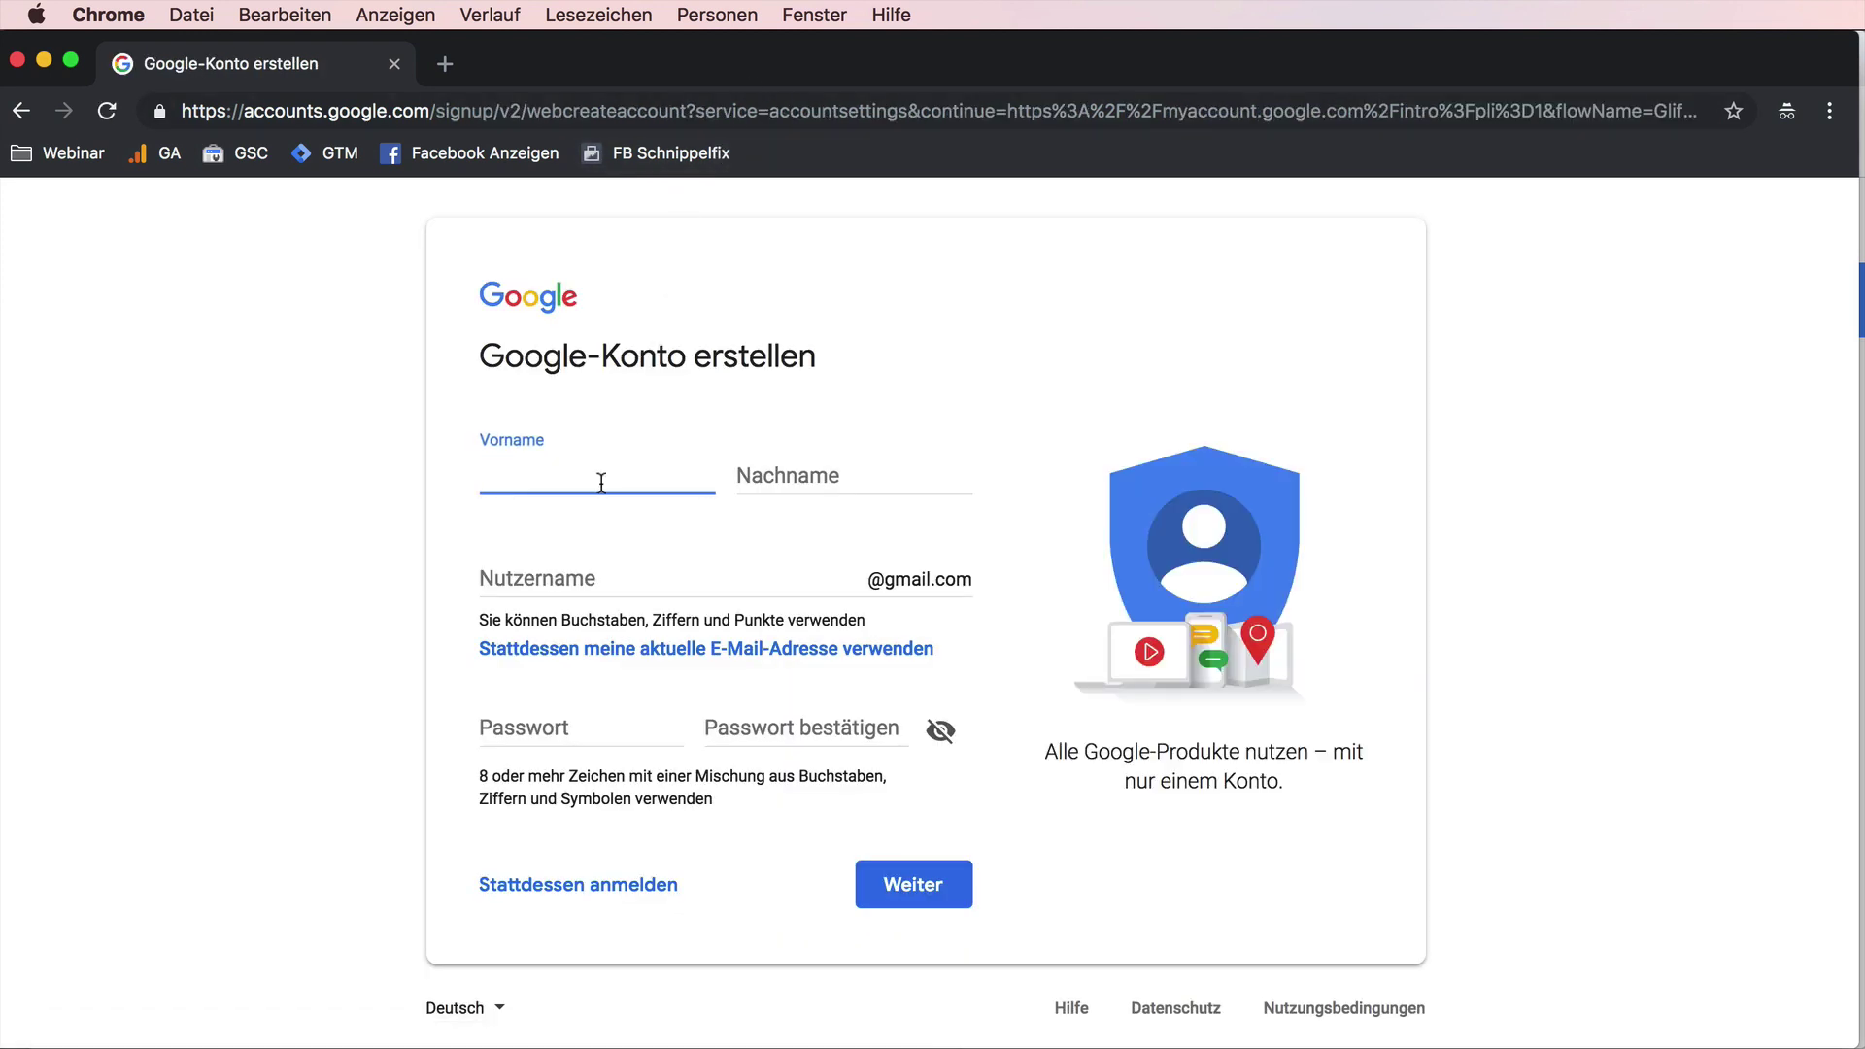
pyautogui.click(591, 570)
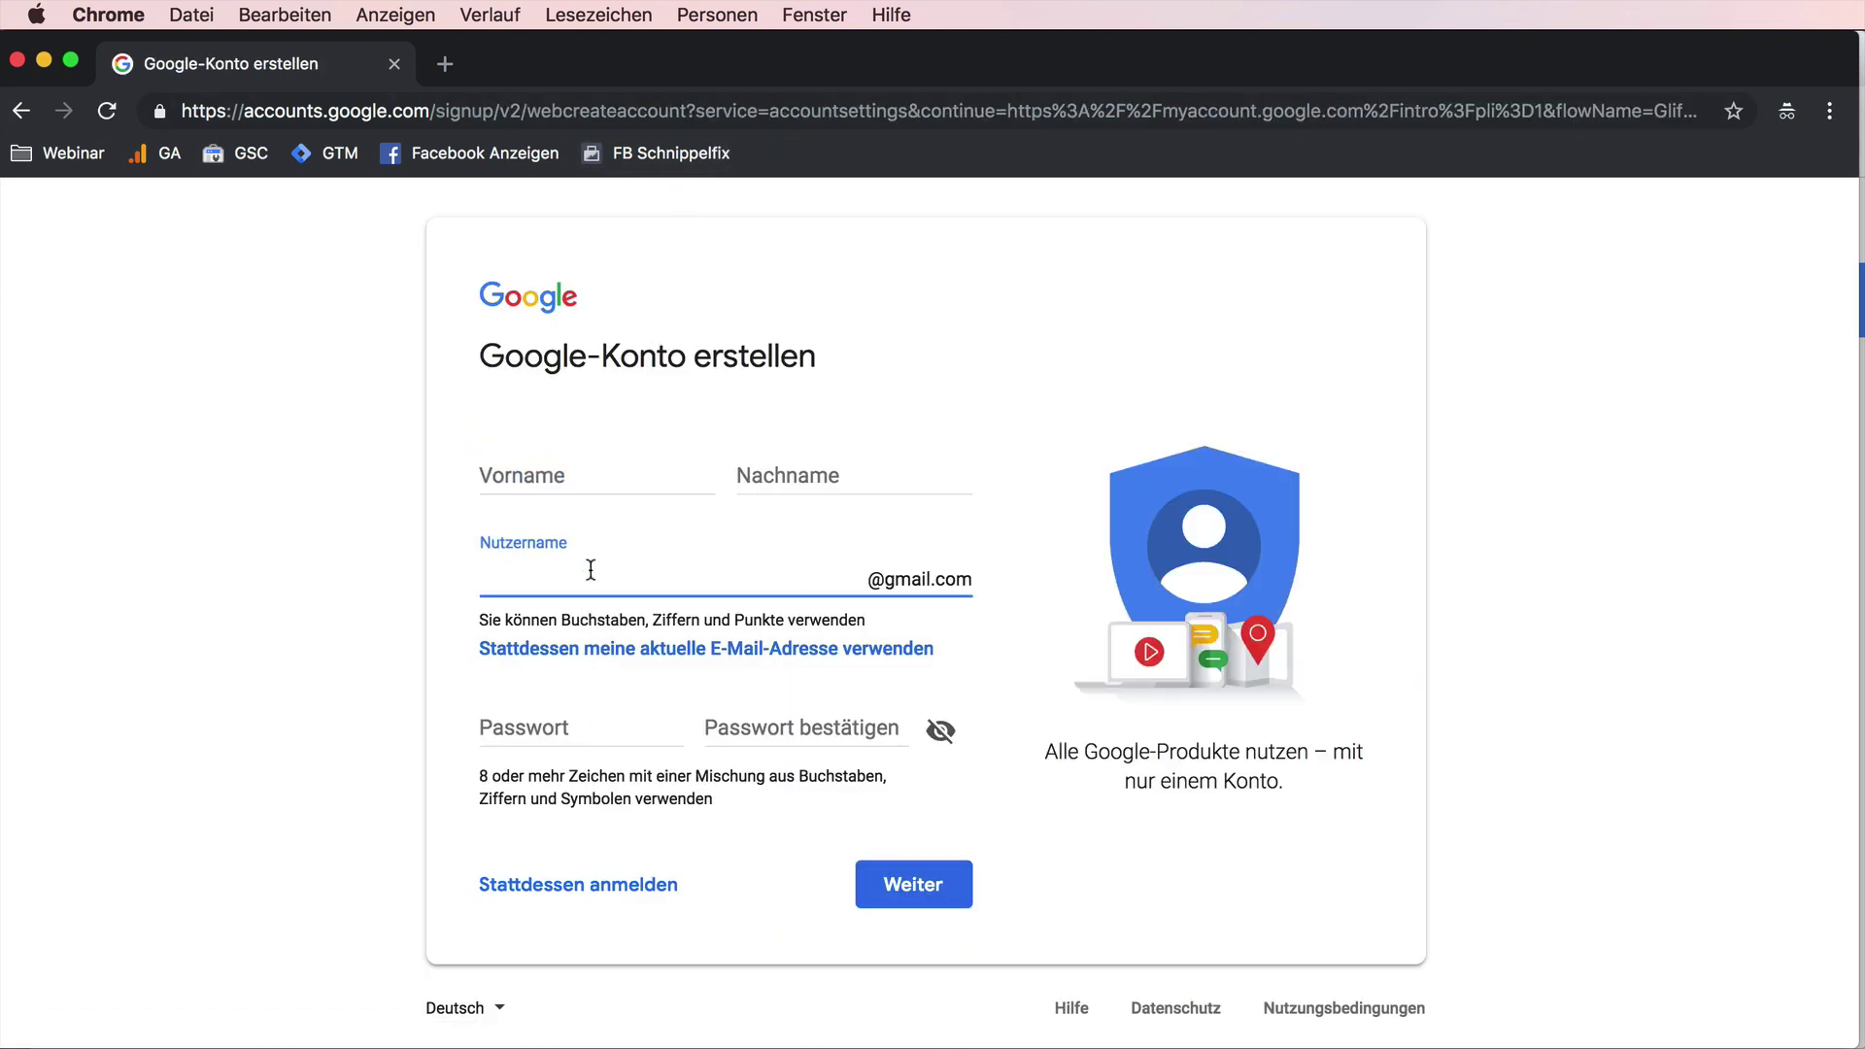
pyautogui.write('testbla')
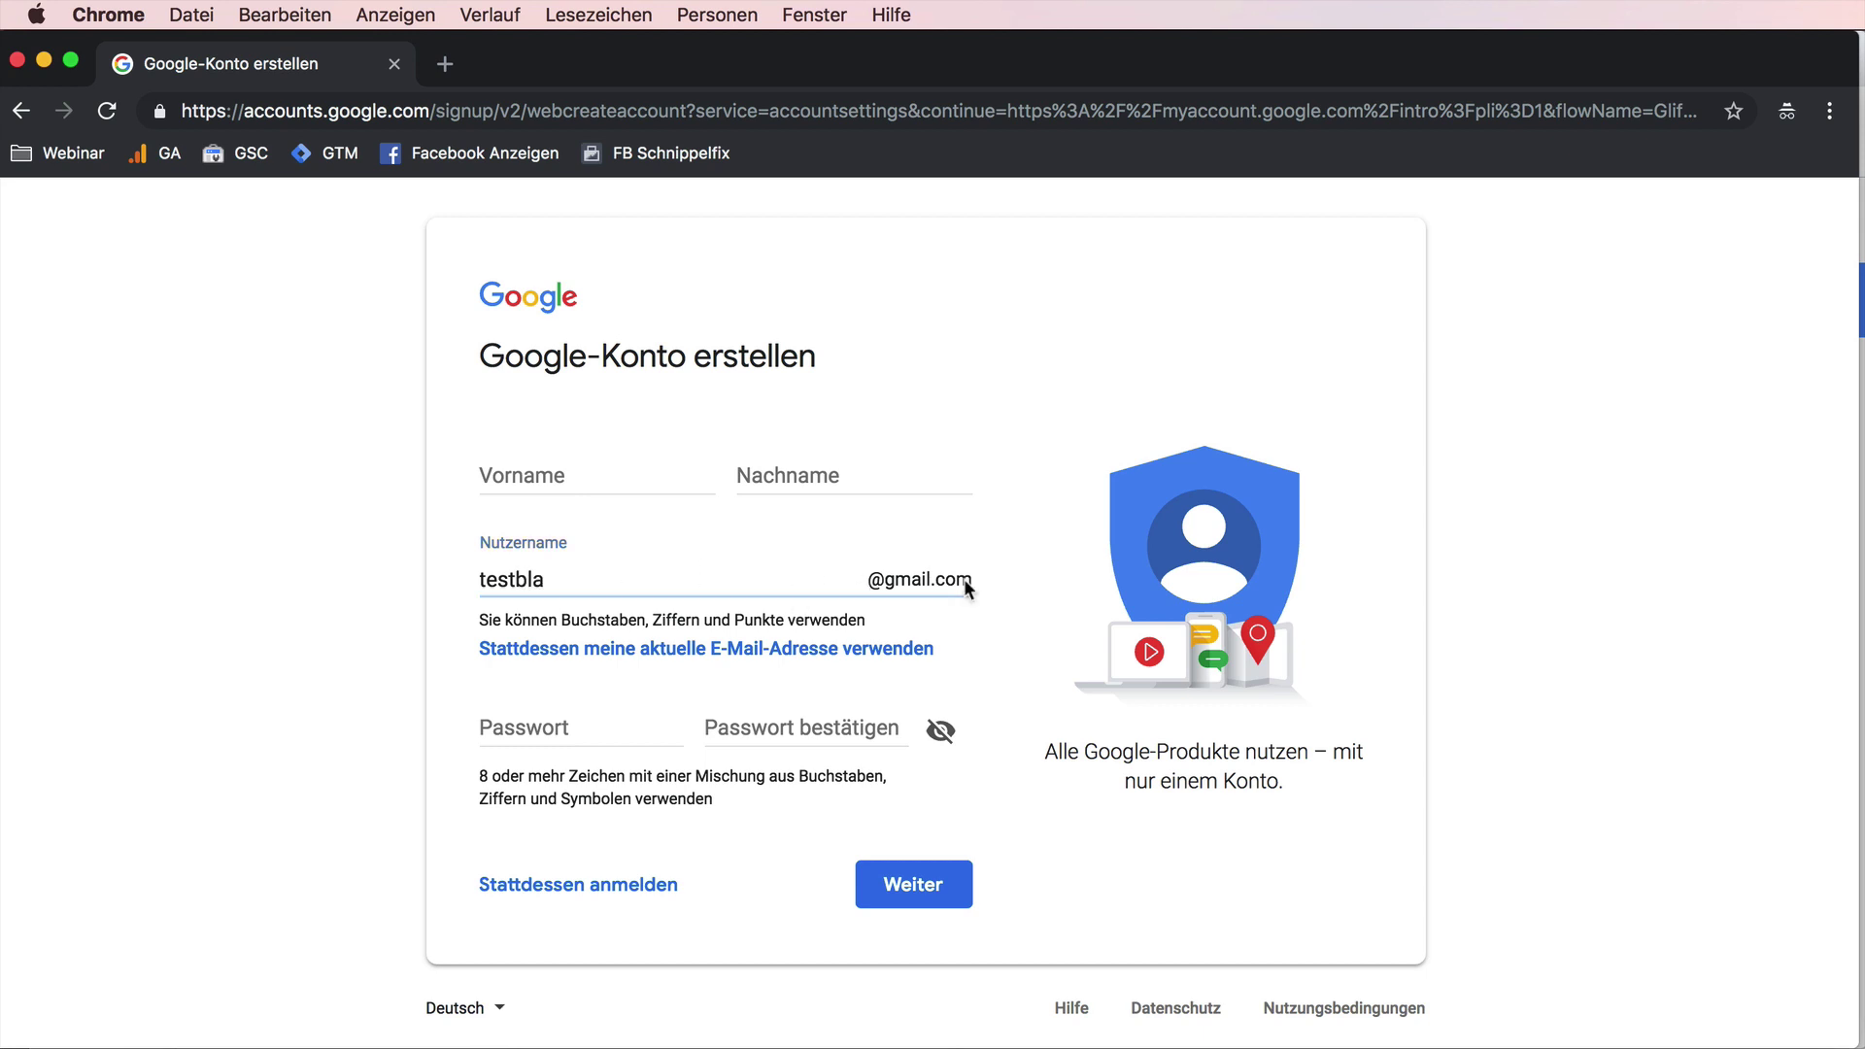
pyautogui.doubleClick(529, 578)
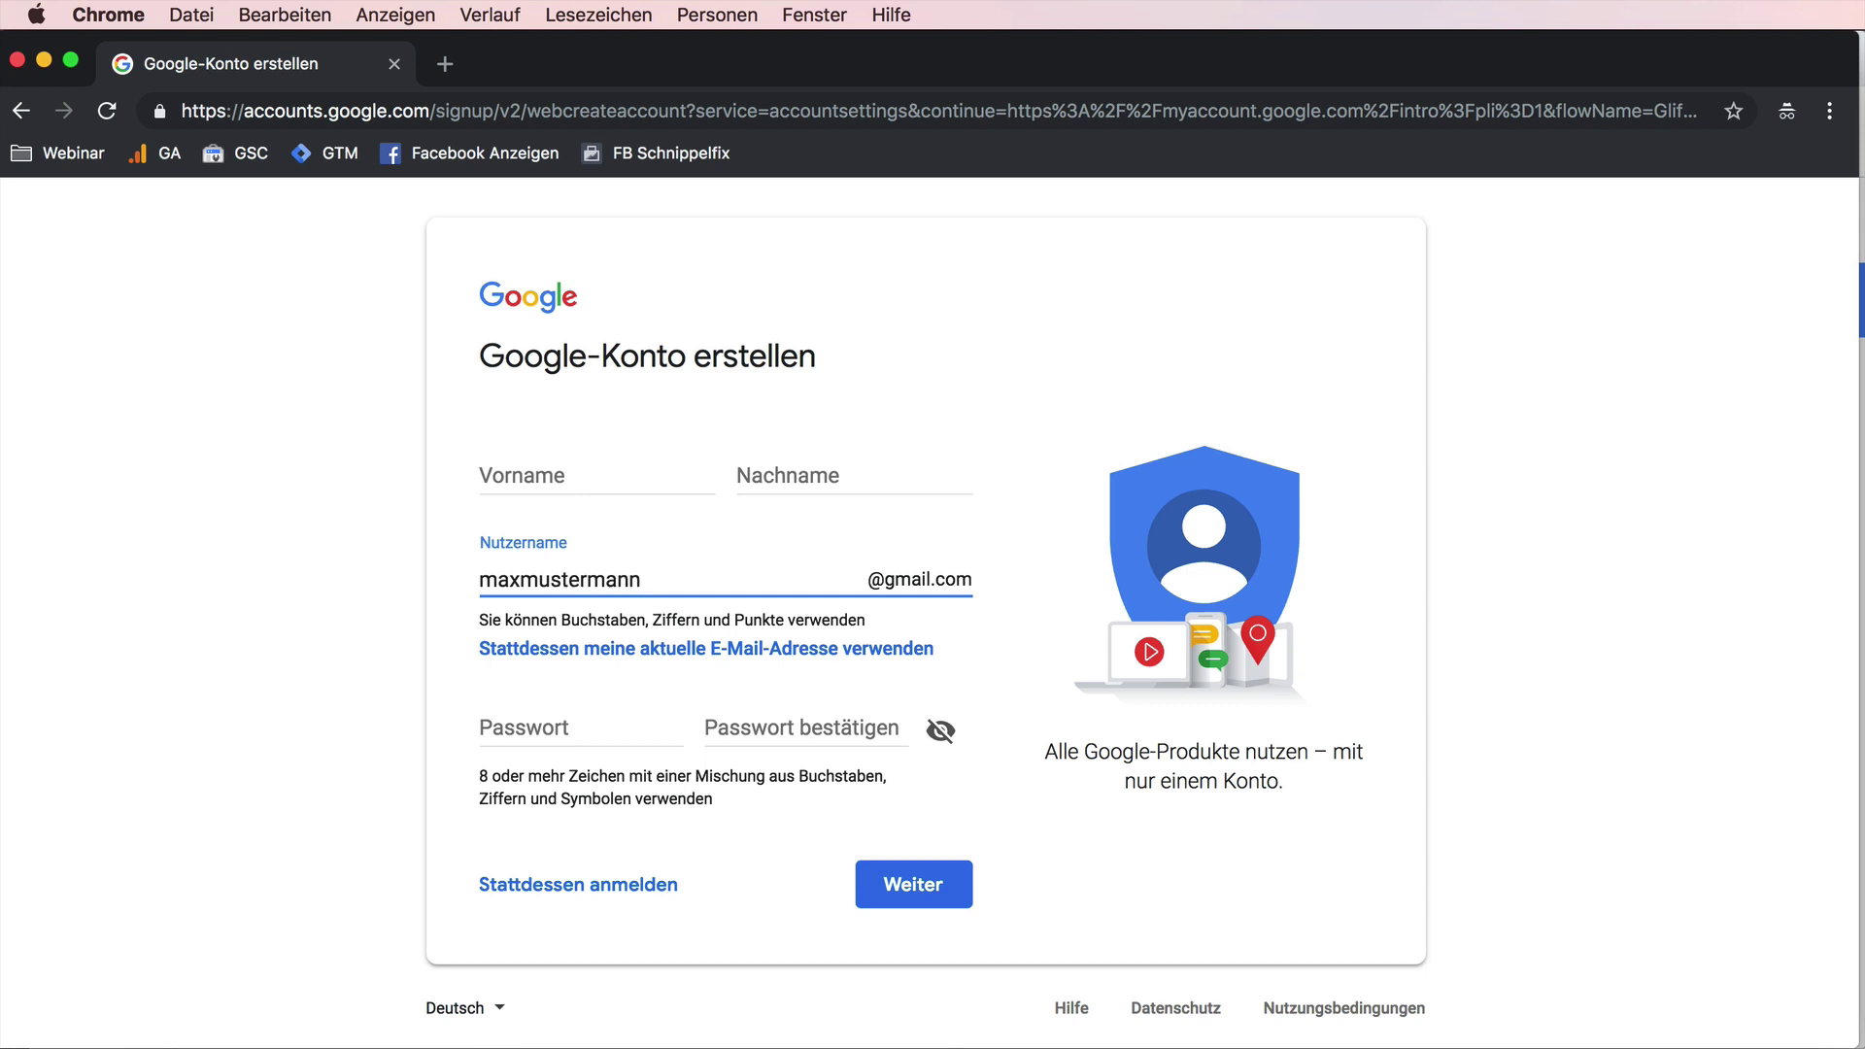
pyautogui.click(935, 583)
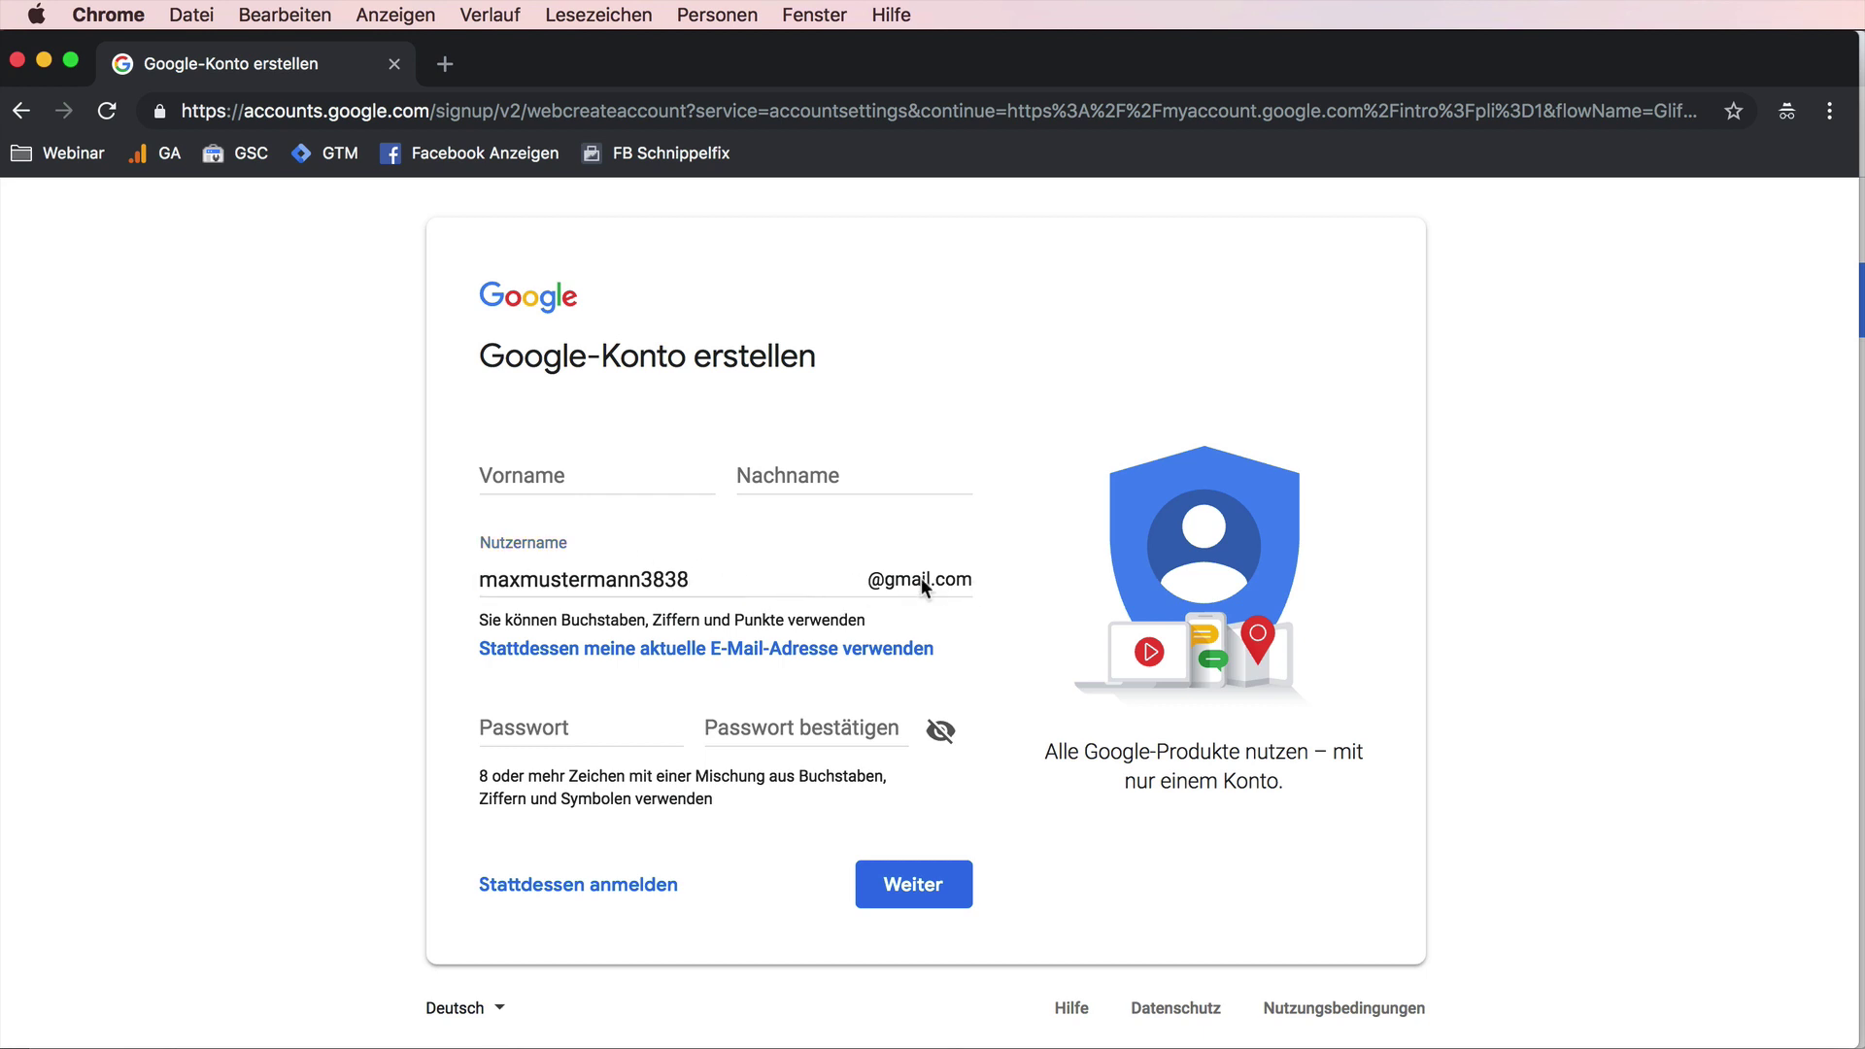
pyautogui.moveTo(680, 85); pyautogui.dragTo(1490, 182)
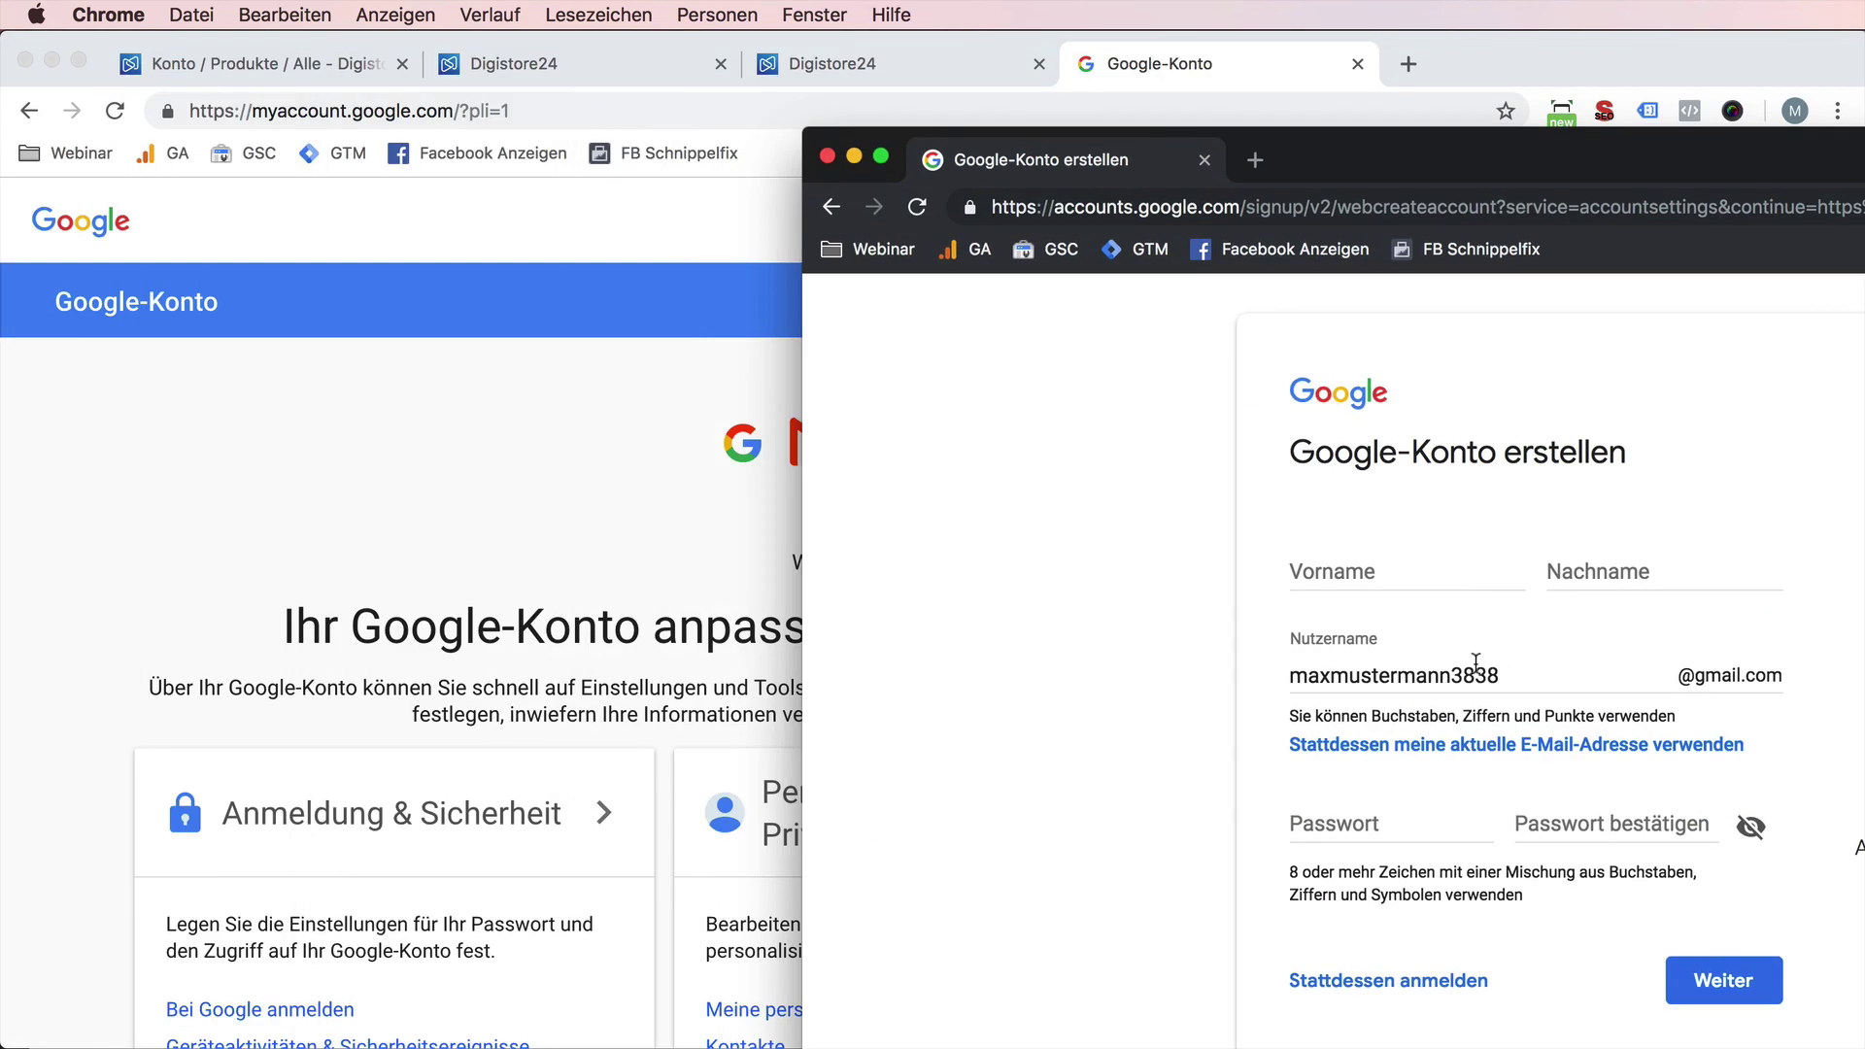
pyautogui.doubleClick(1475, 663)
pyautogui.press('super+c')
pyautogui.click(344, 538)
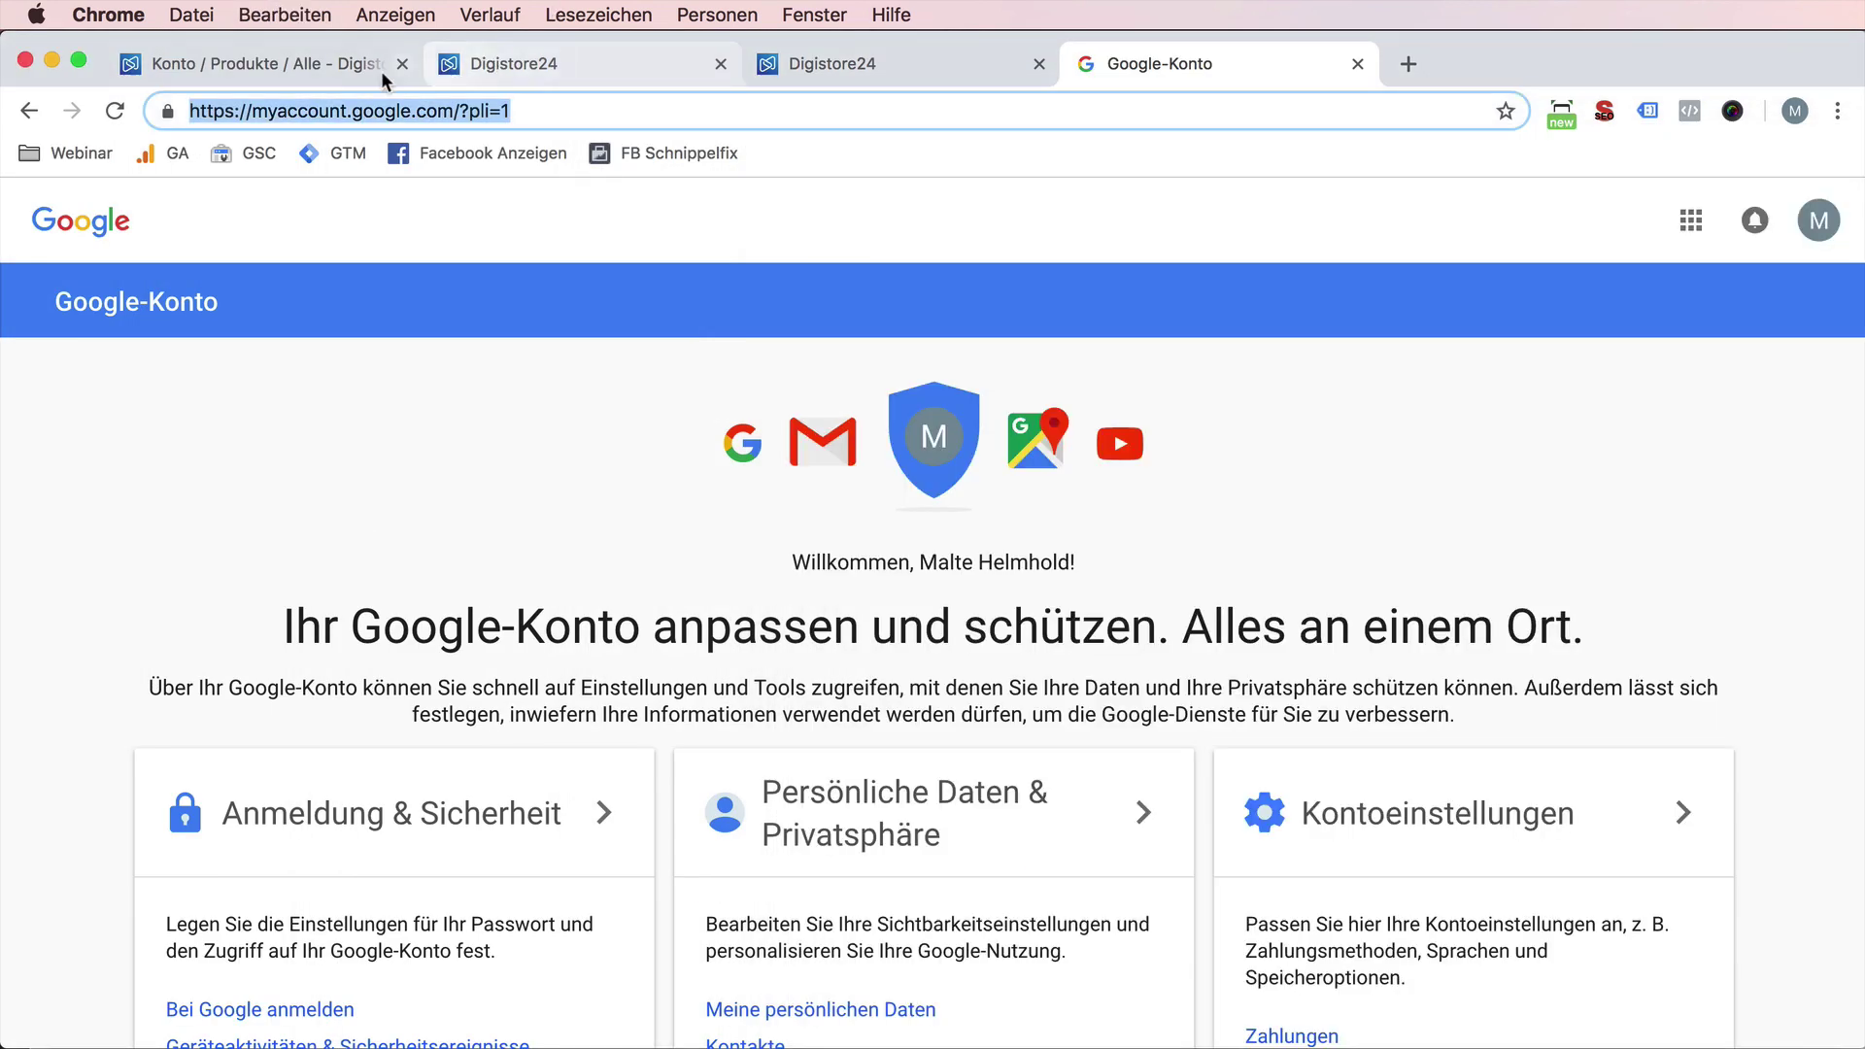
# - Back on the checkout page, replace the e-mail with the copied username plus a test tag
pyautogui.click(297, 64)
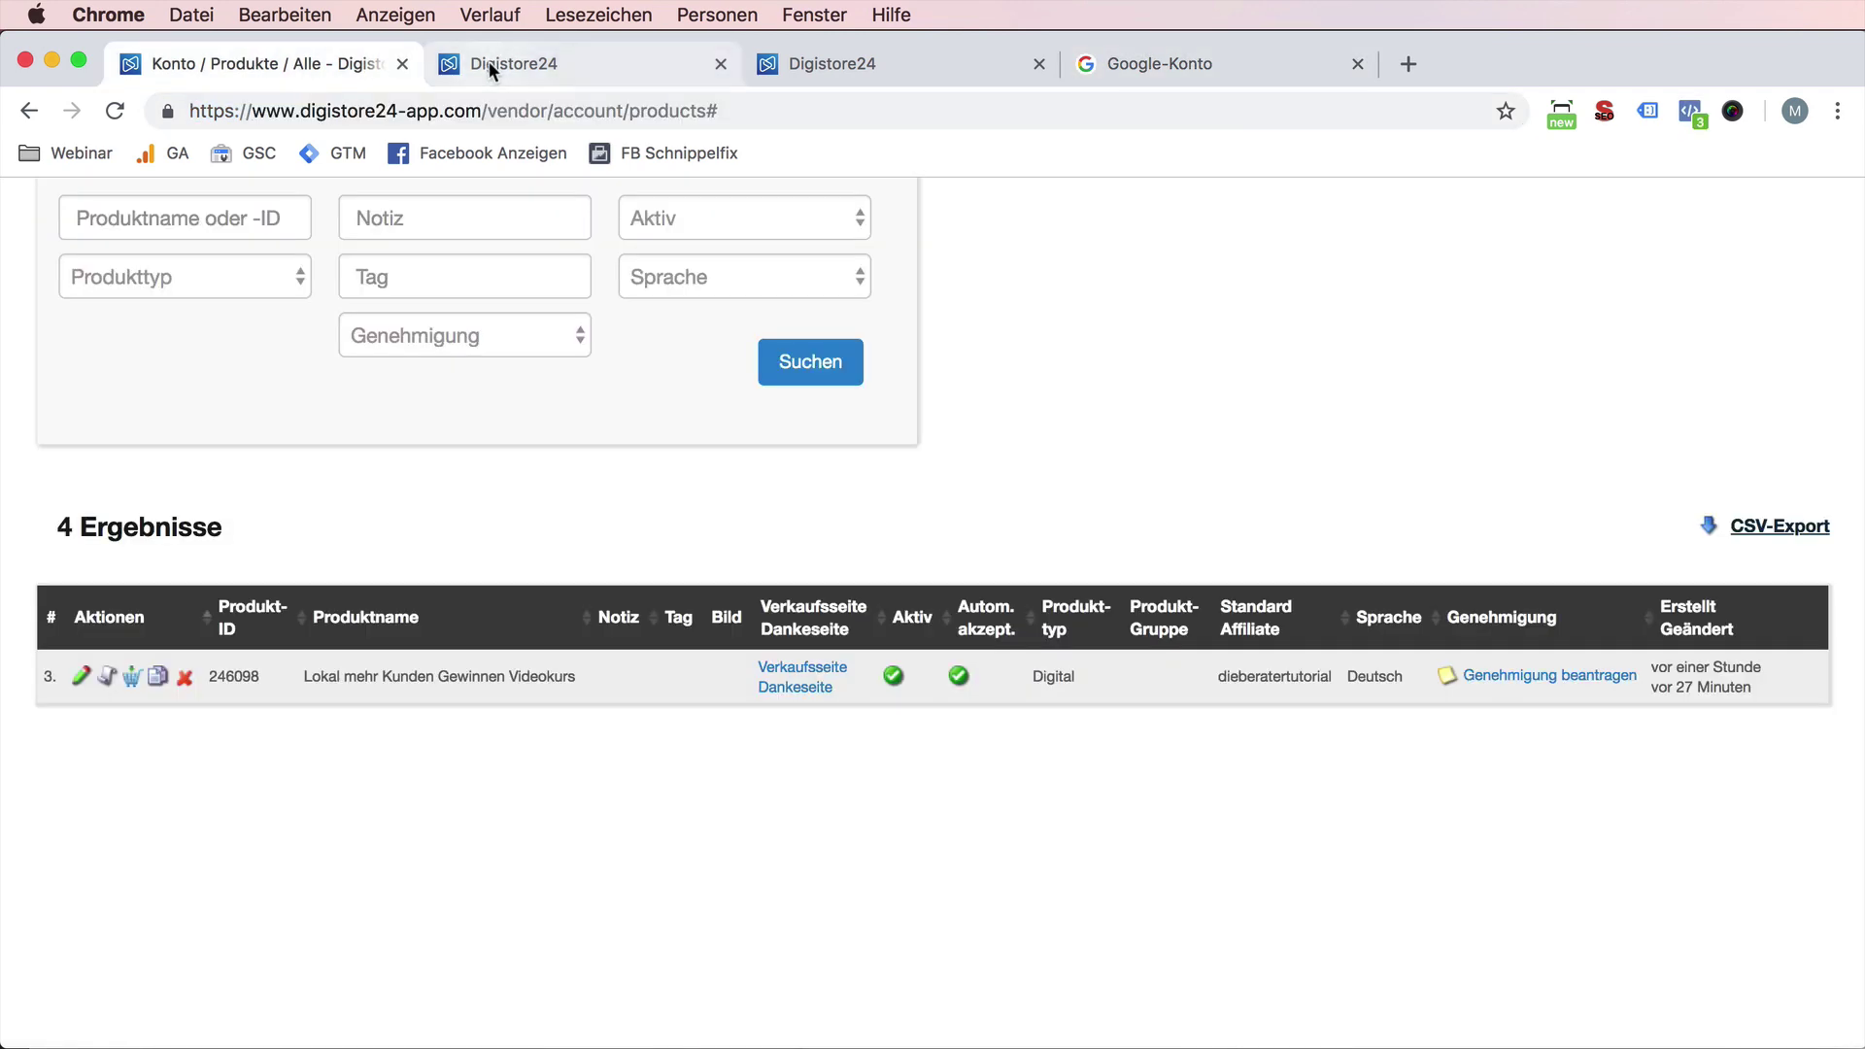
pyautogui.click(852, 59)
pyautogui.scroll(-5, 649, 291)
pyautogui.moveTo(582, 867); pyautogui.dragTo(355, 867)
pyautogui.press('super+v')
pyautogui.scroll(-3, 528, 841)
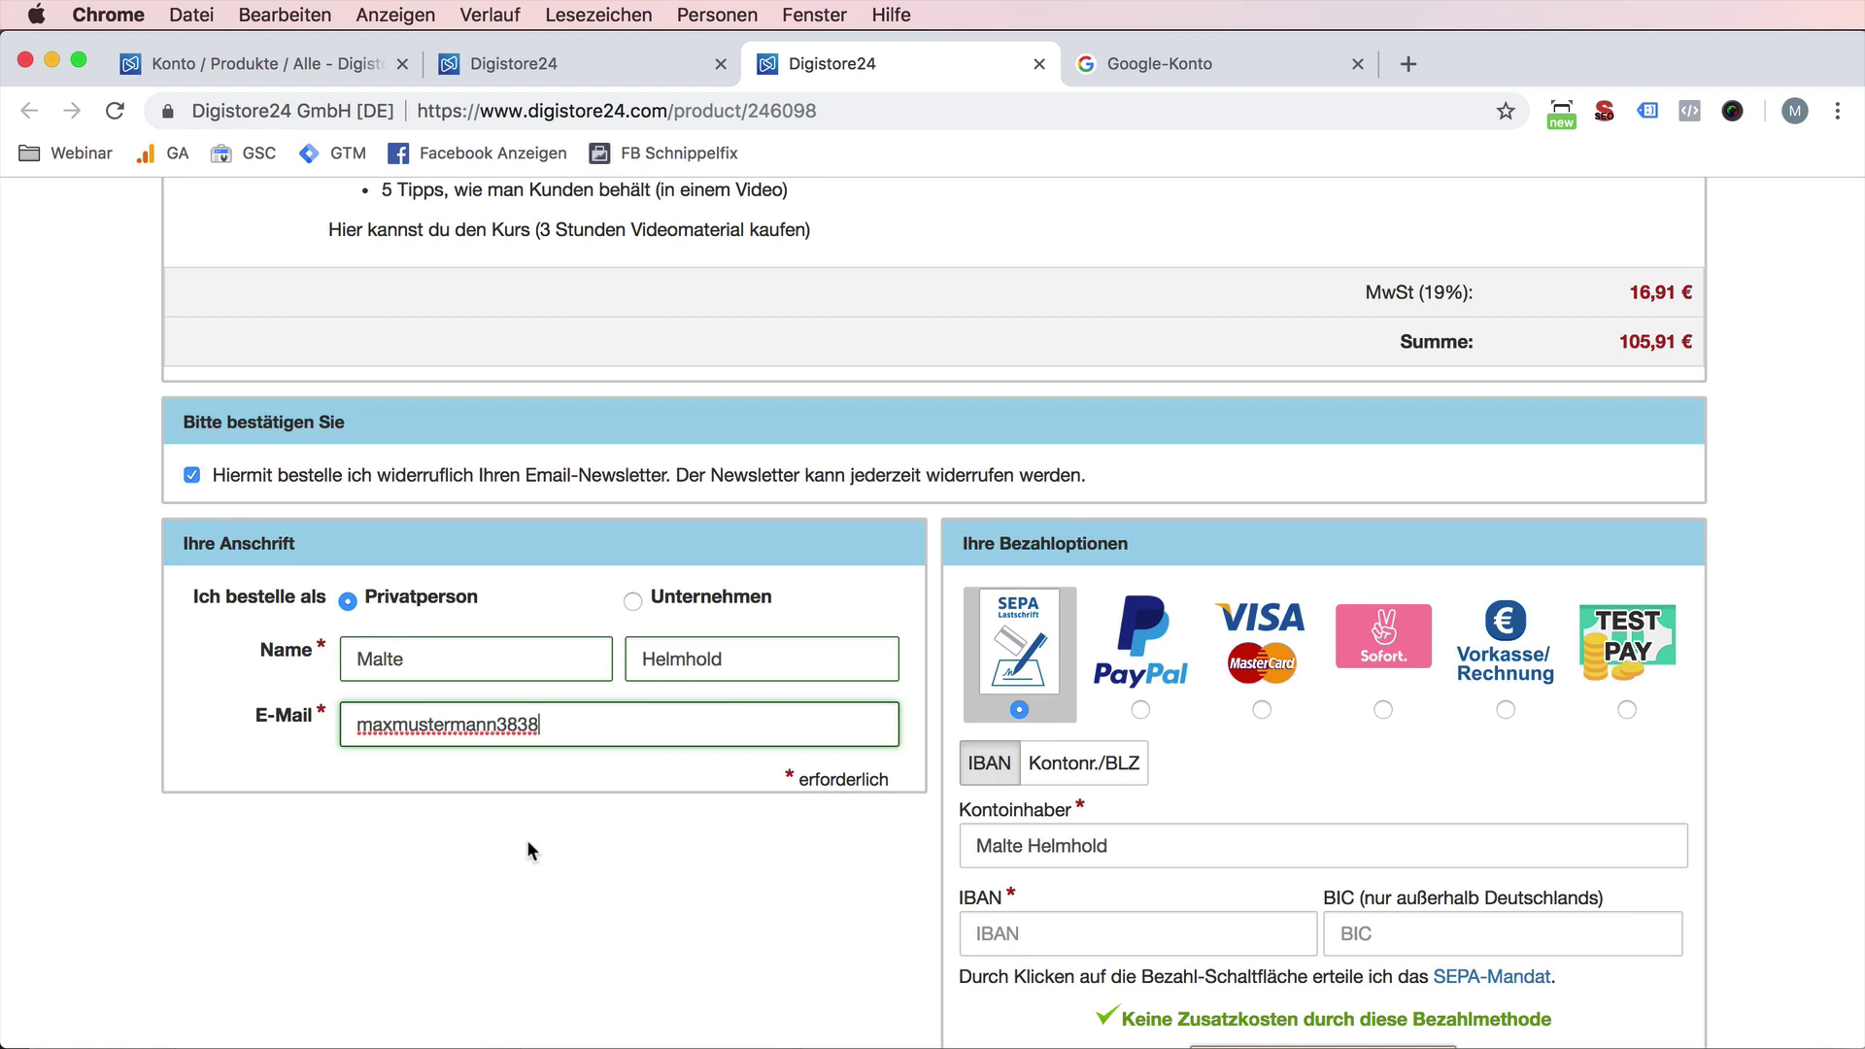
pyautogui.write('+test')
pyautogui.scroll(1, 521, 854)
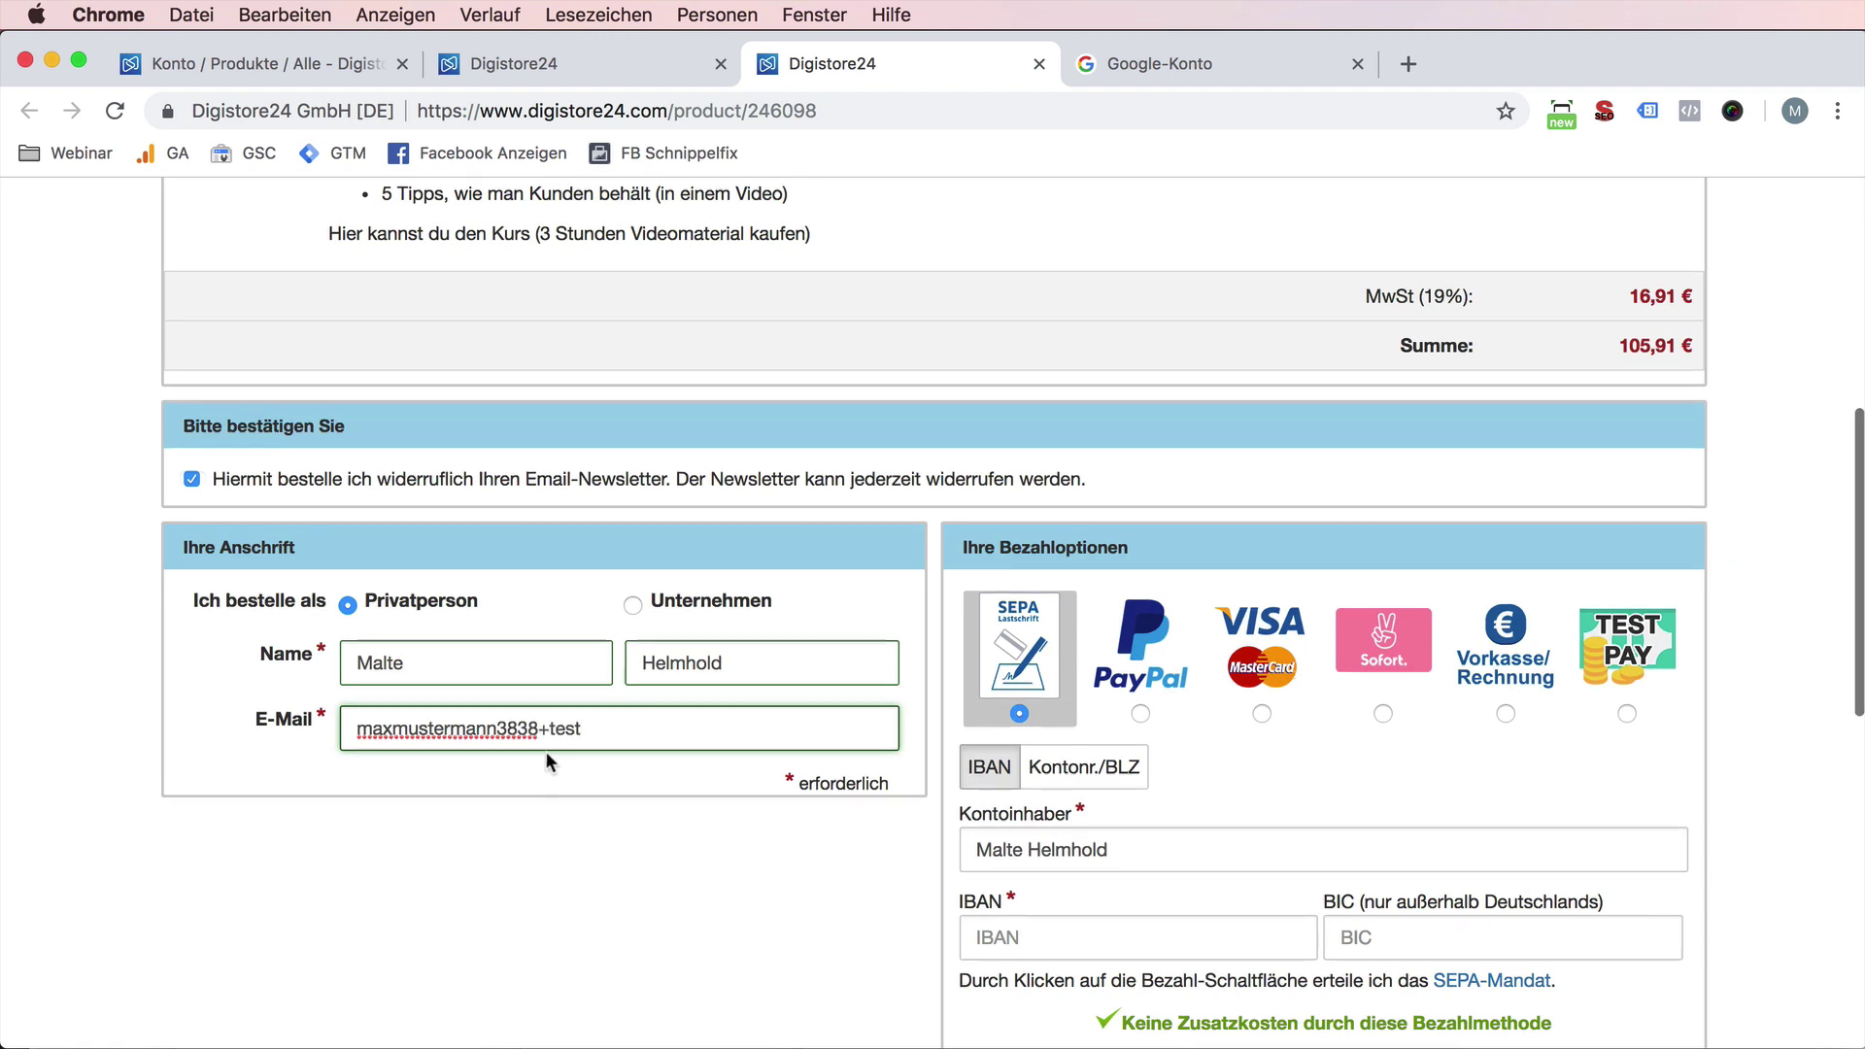
# - Add a Gmail domain to the e-mail and swap in a different plus-tag
pyautogui.moveTo(549, 729); pyautogui.dragTo(602, 728)
pyautogui.press('Right')
pyautogui.write('@gm')
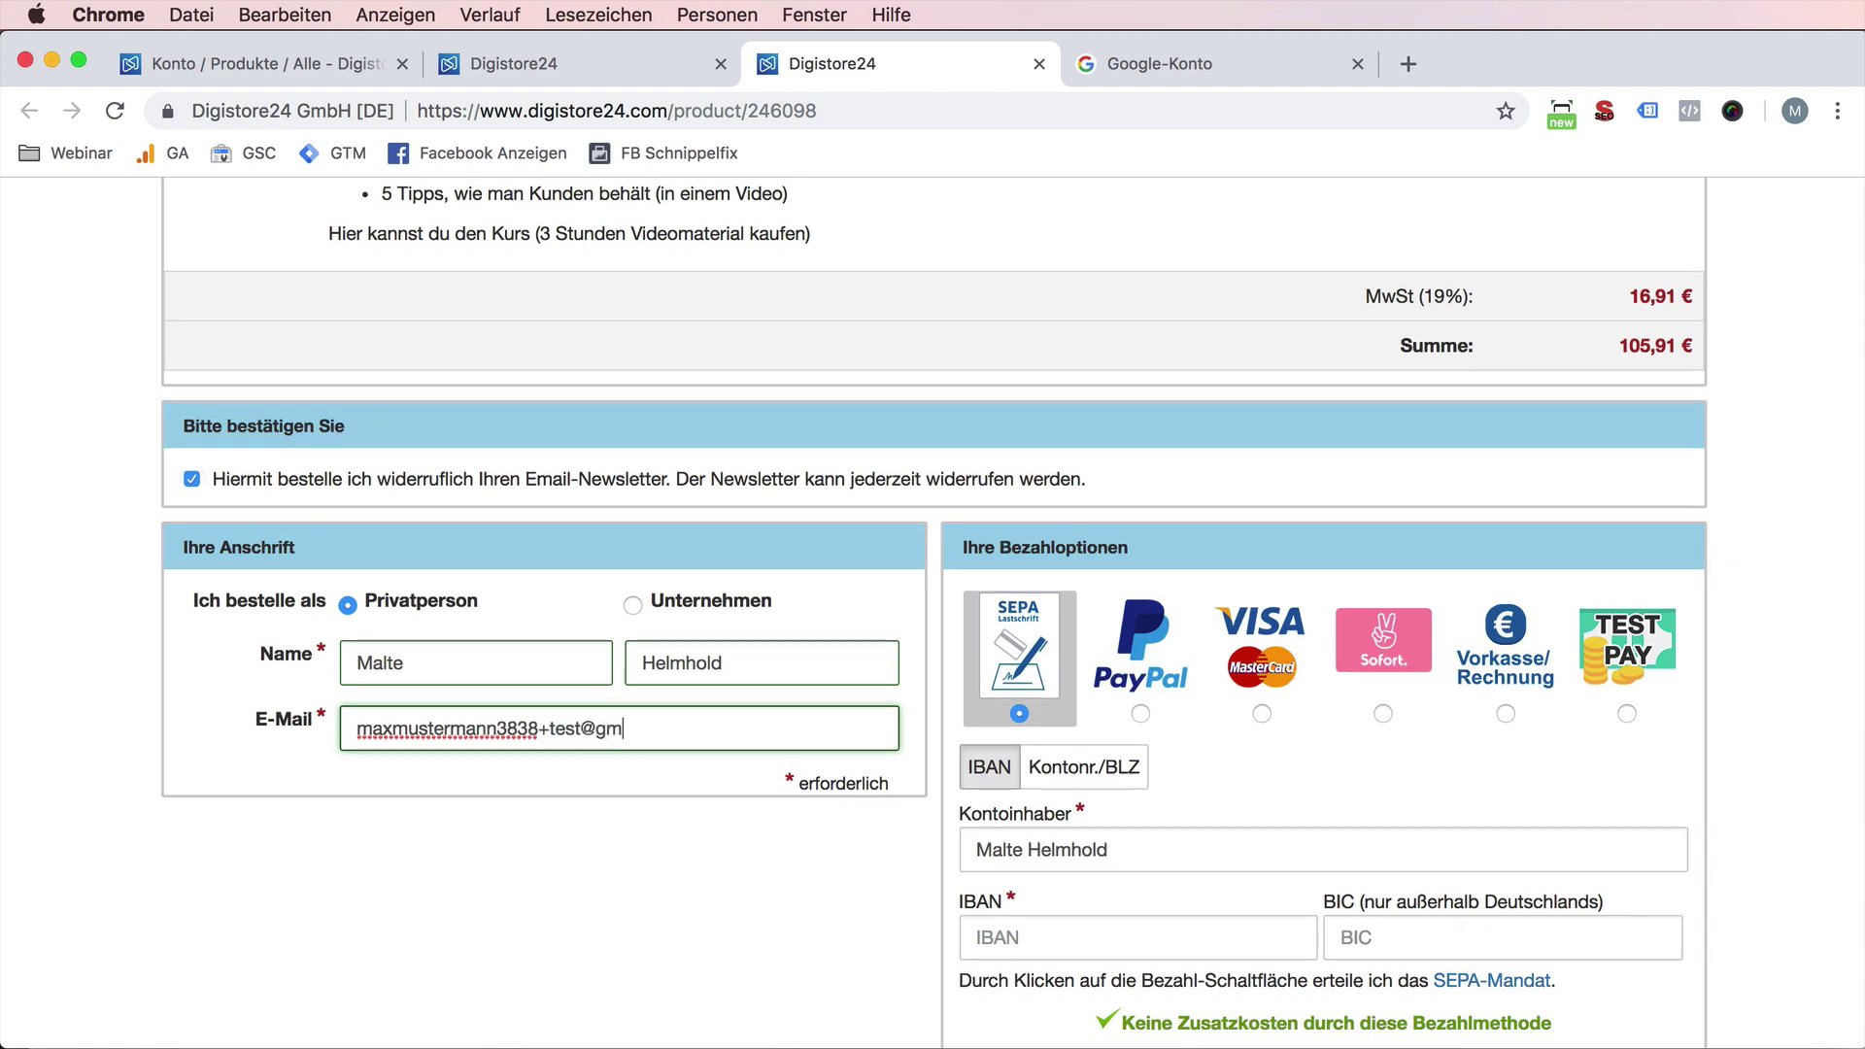
pyautogui.write('ailccom')
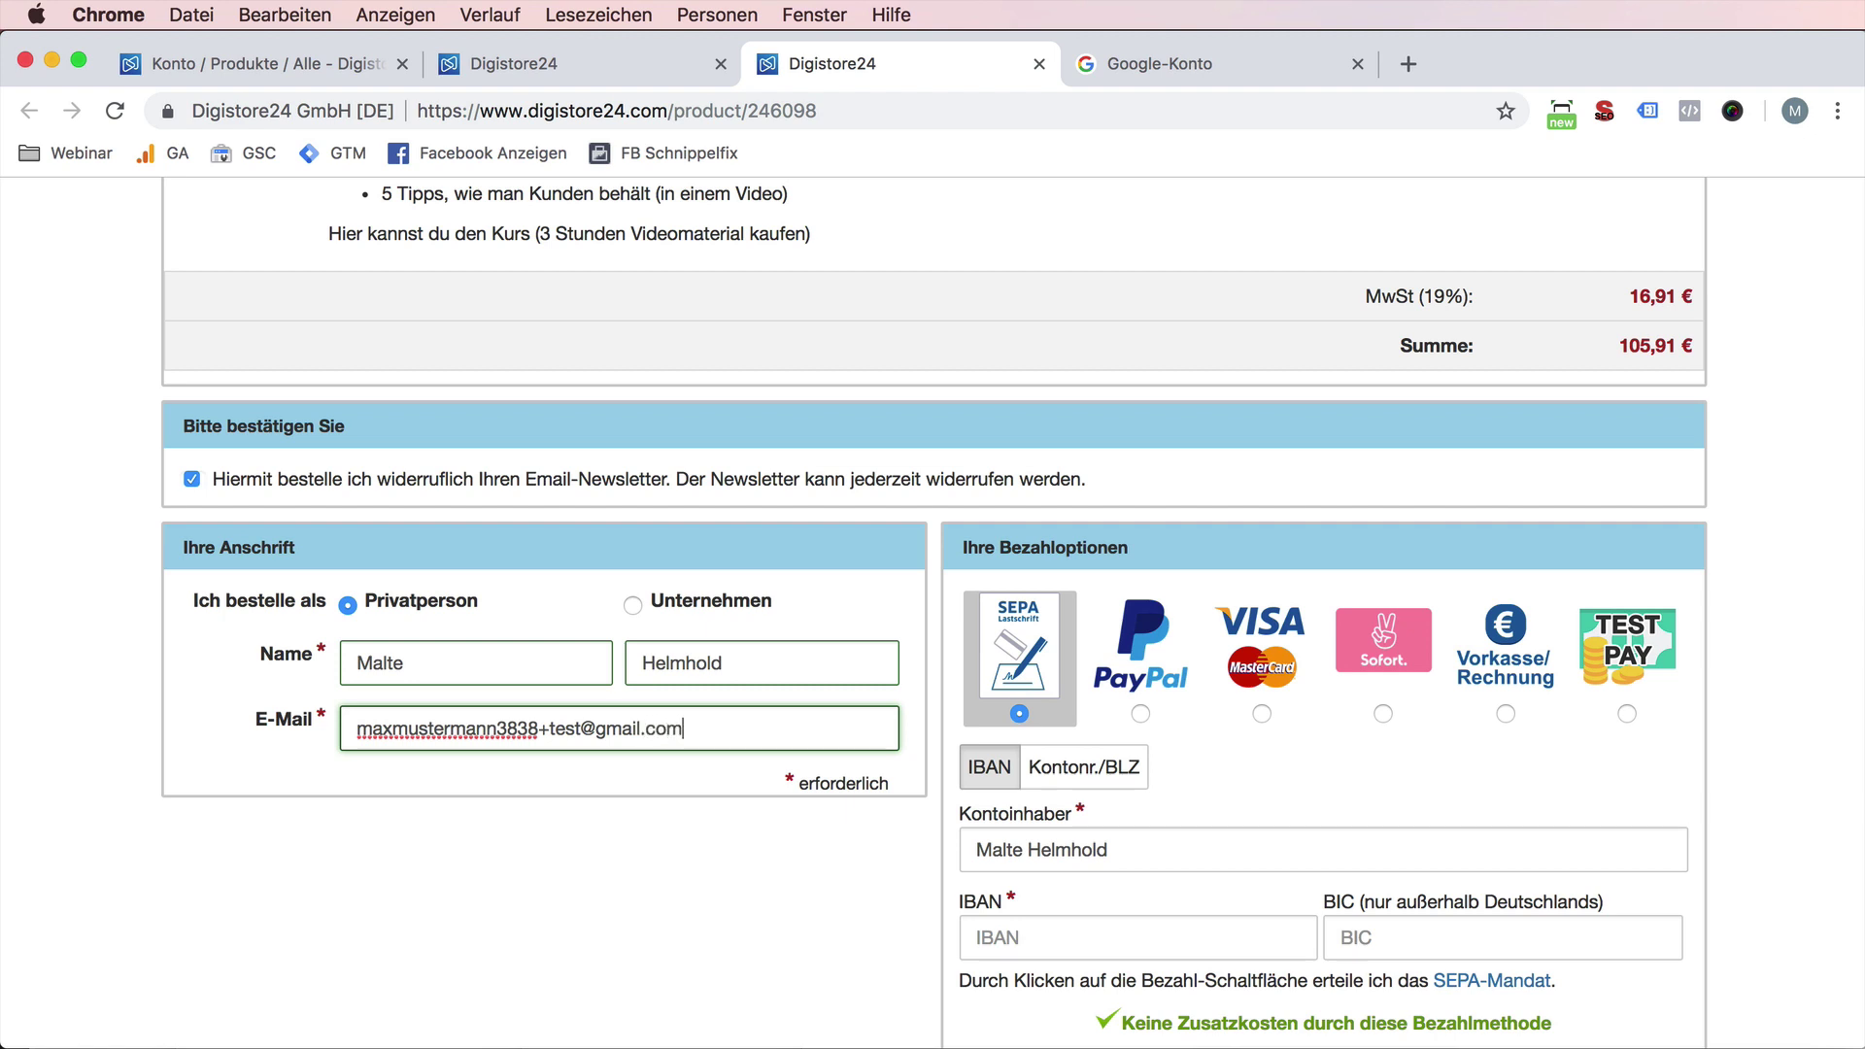
pyautogui.moveTo(589, 718); pyautogui.dragTo(536, 726)
pyautogui.press('BackSpace')
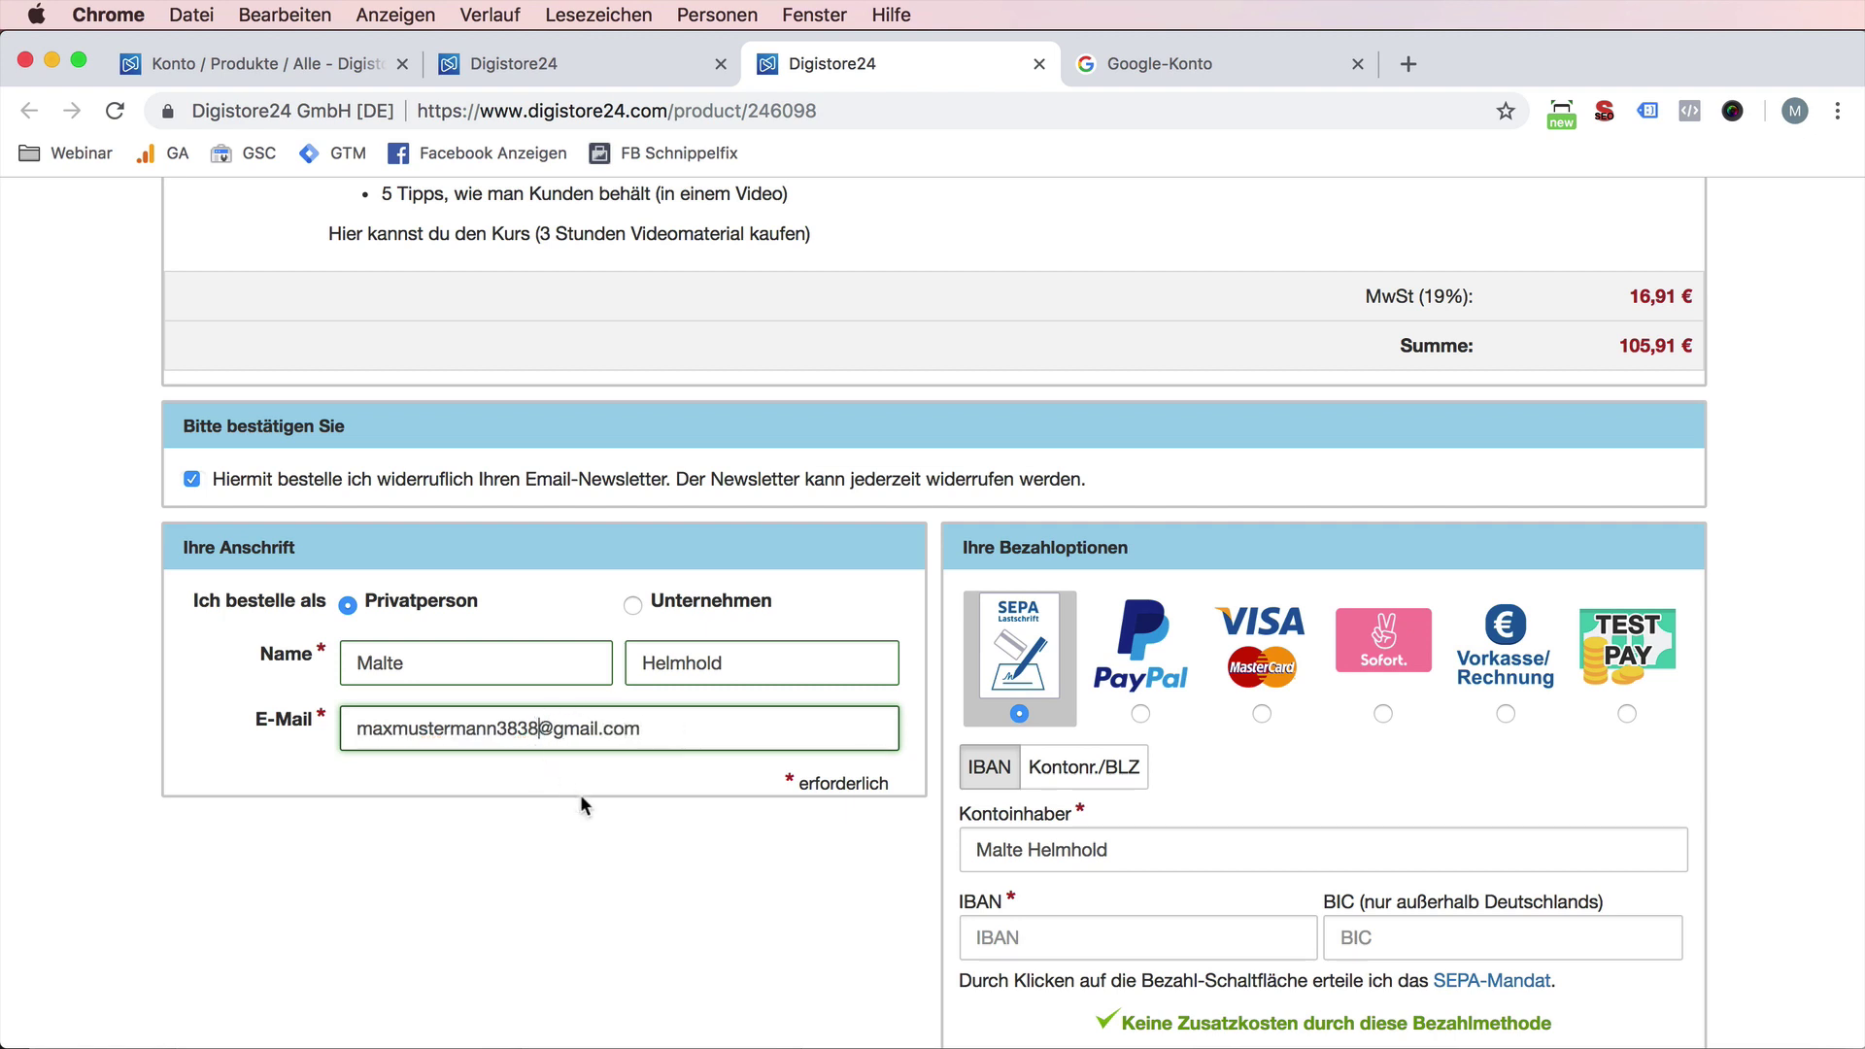
pyautogui.write('+')
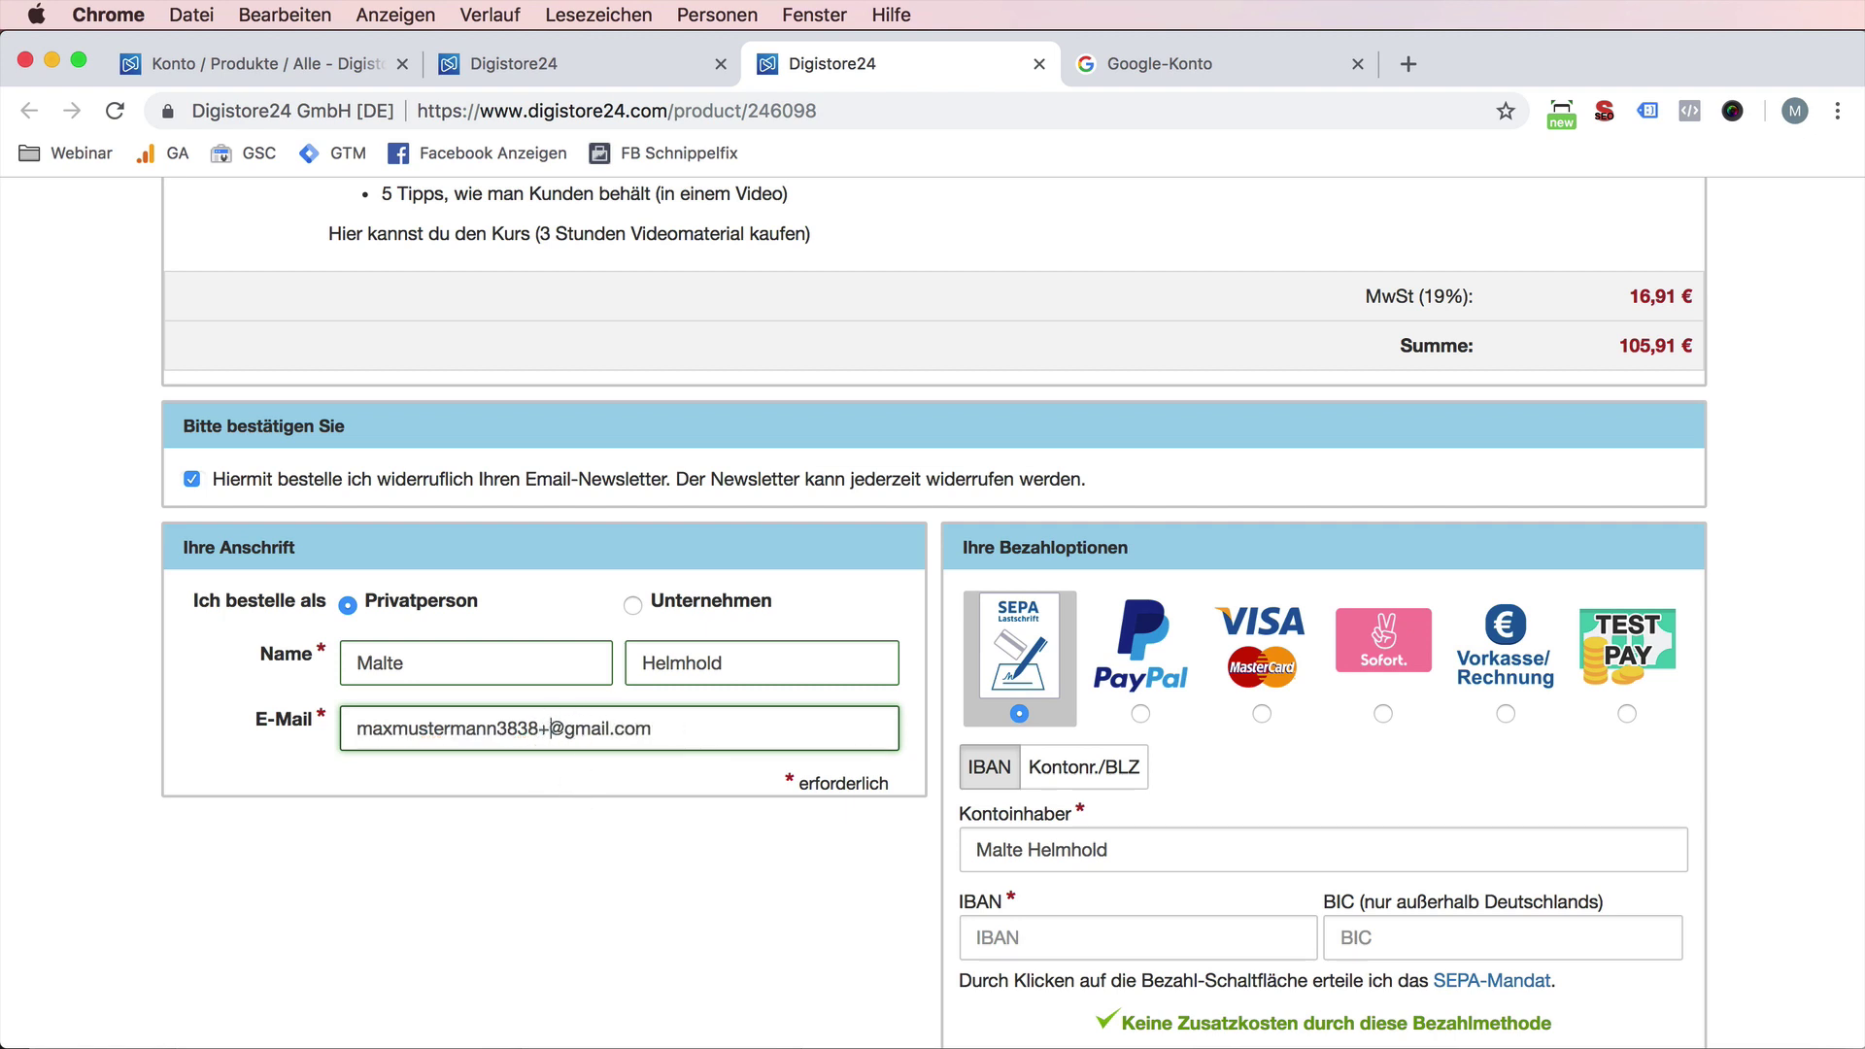
pyautogui.write('11ksks')
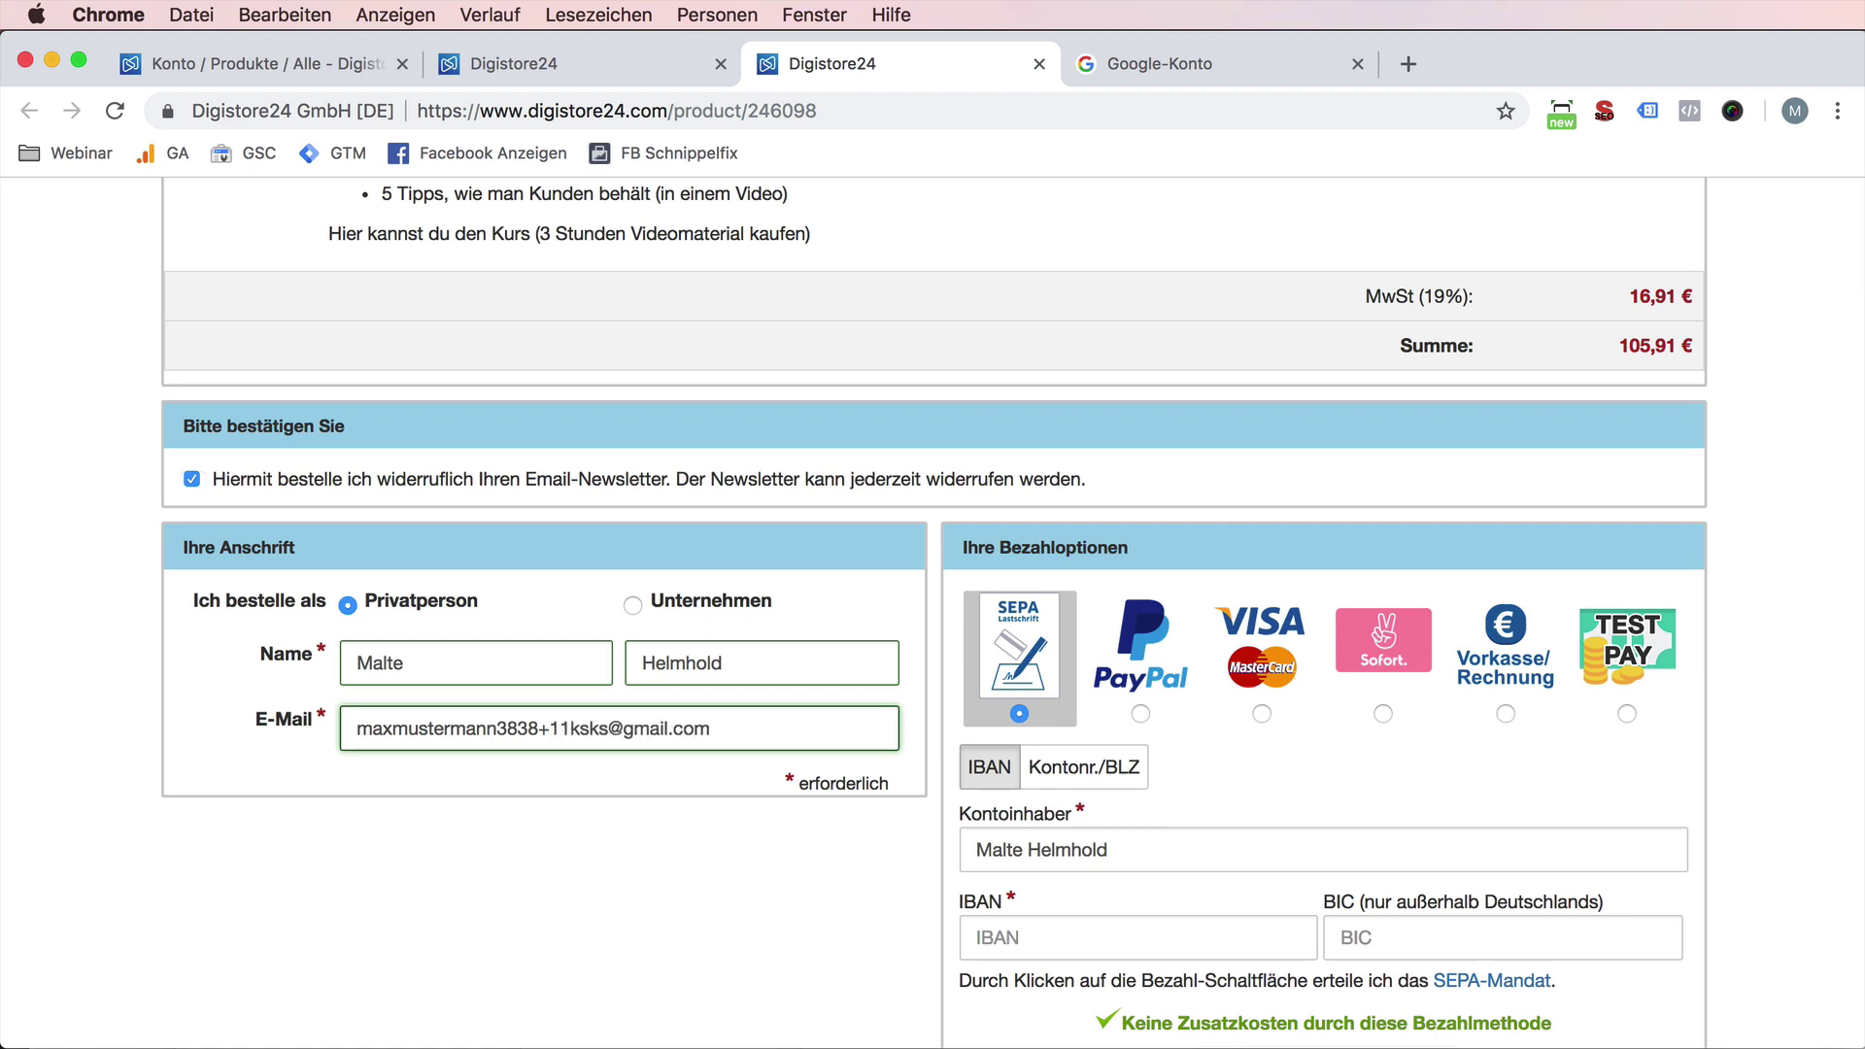
# - Rewrite the e-mail as a new plus-addressed test address on the dieberater.de domain
pyautogui.press('super+shift+Left')
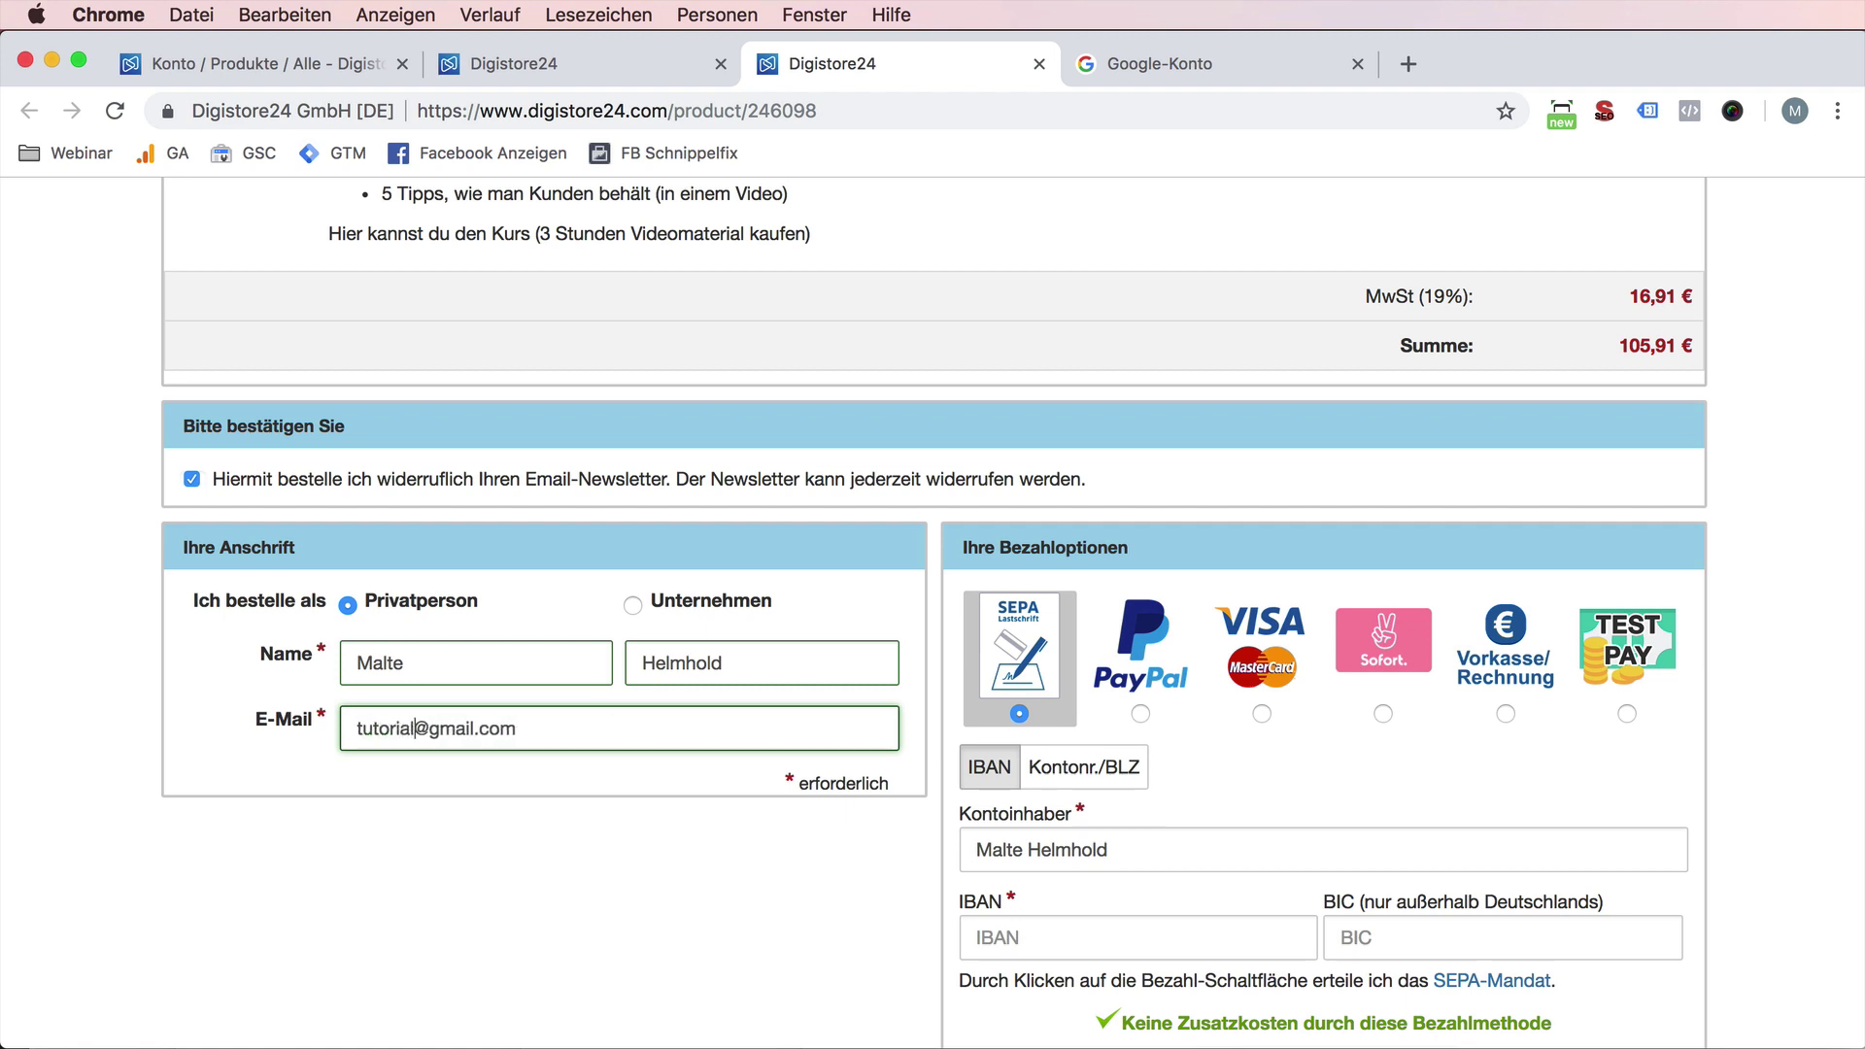
pyautogui.press('Right')
pyautogui.press('super+shift+Right')
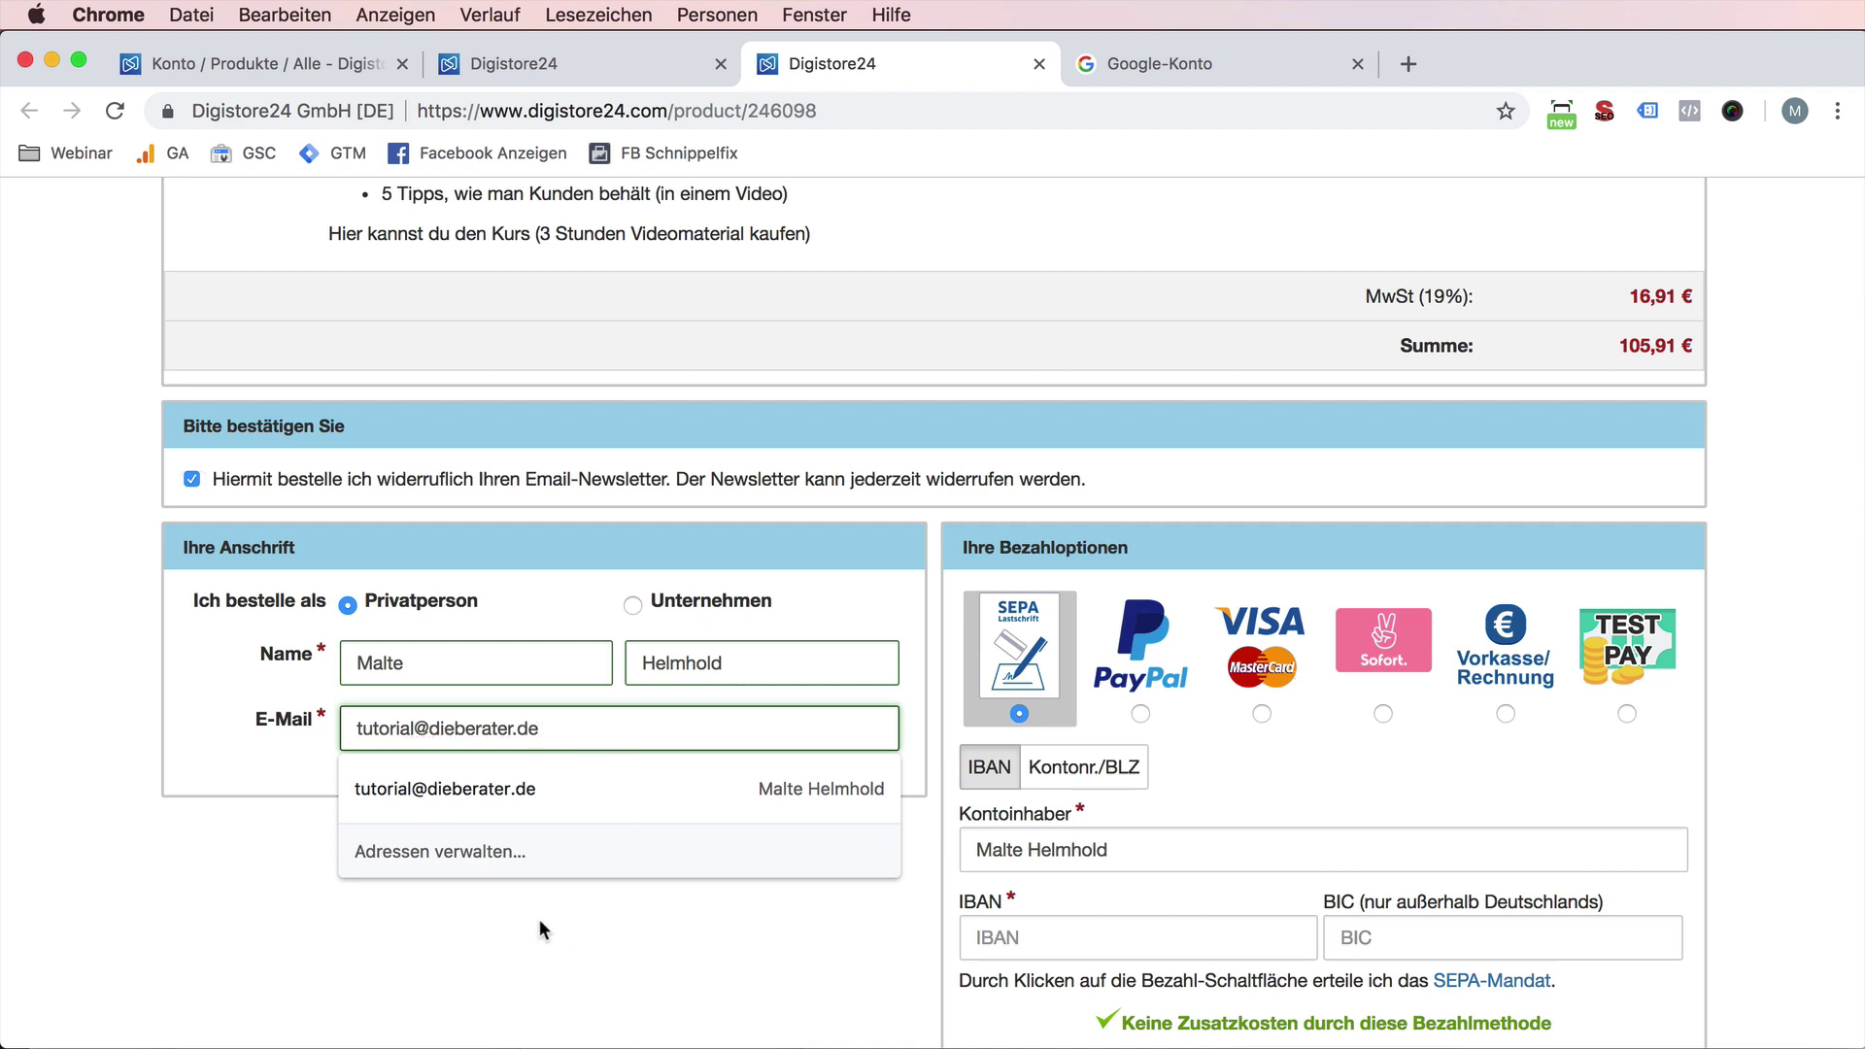
pyautogui.click(415, 726)
pyautogui.write('+test')
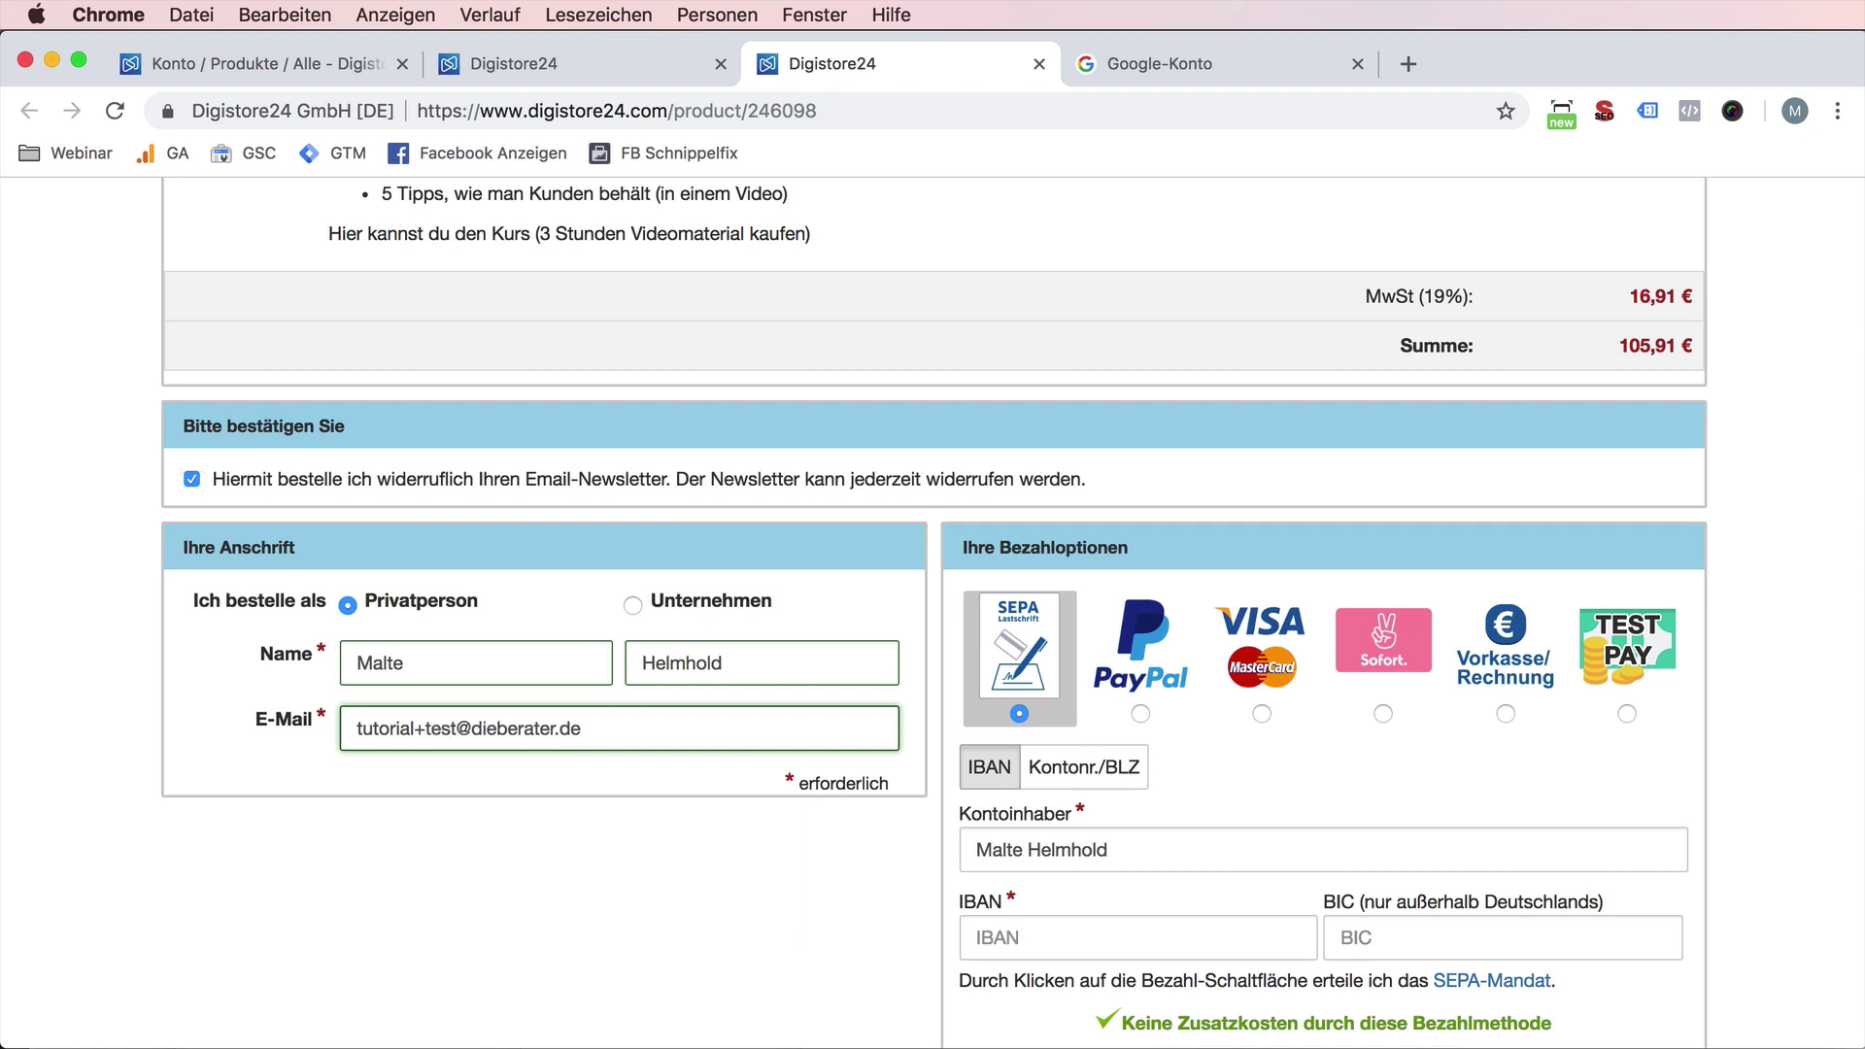
pyautogui.write('21')
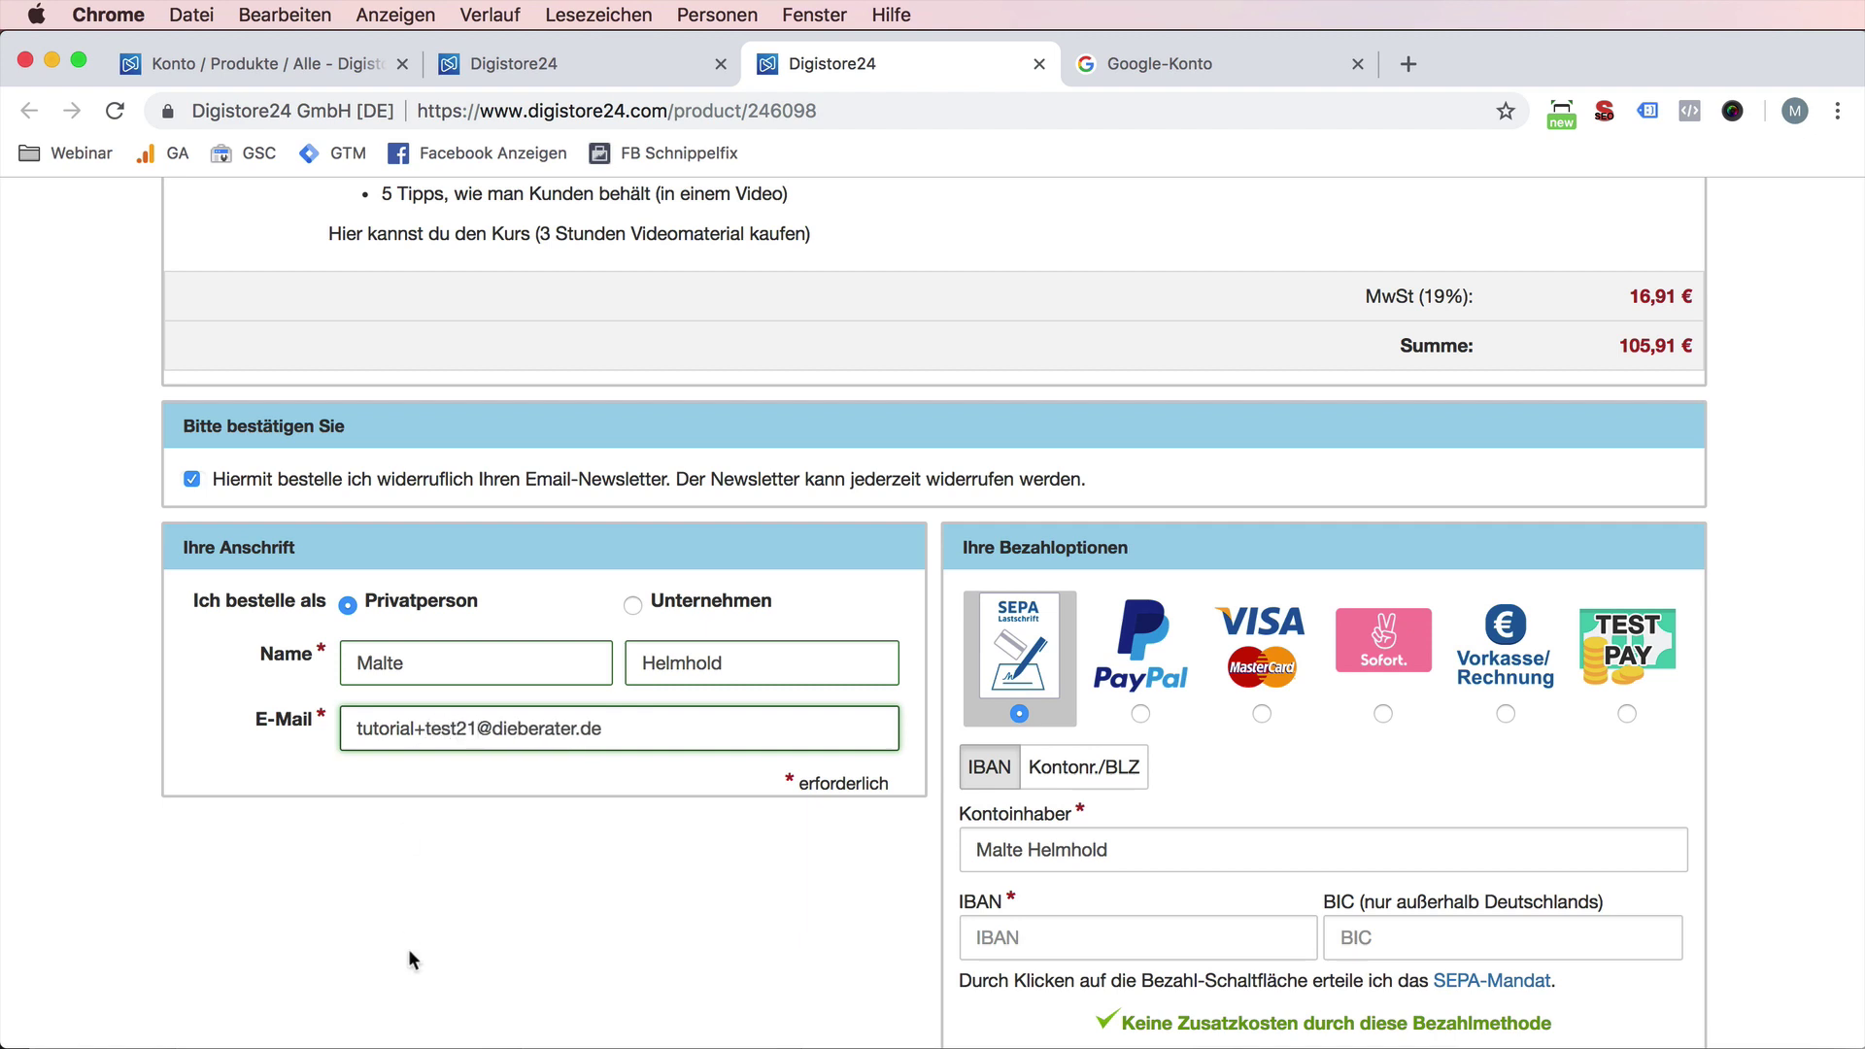
pyautogui.click(476, 918)
# - Choose TEST PAY as the payment method and submit the test payment
pyautogui.click(1651, 651)
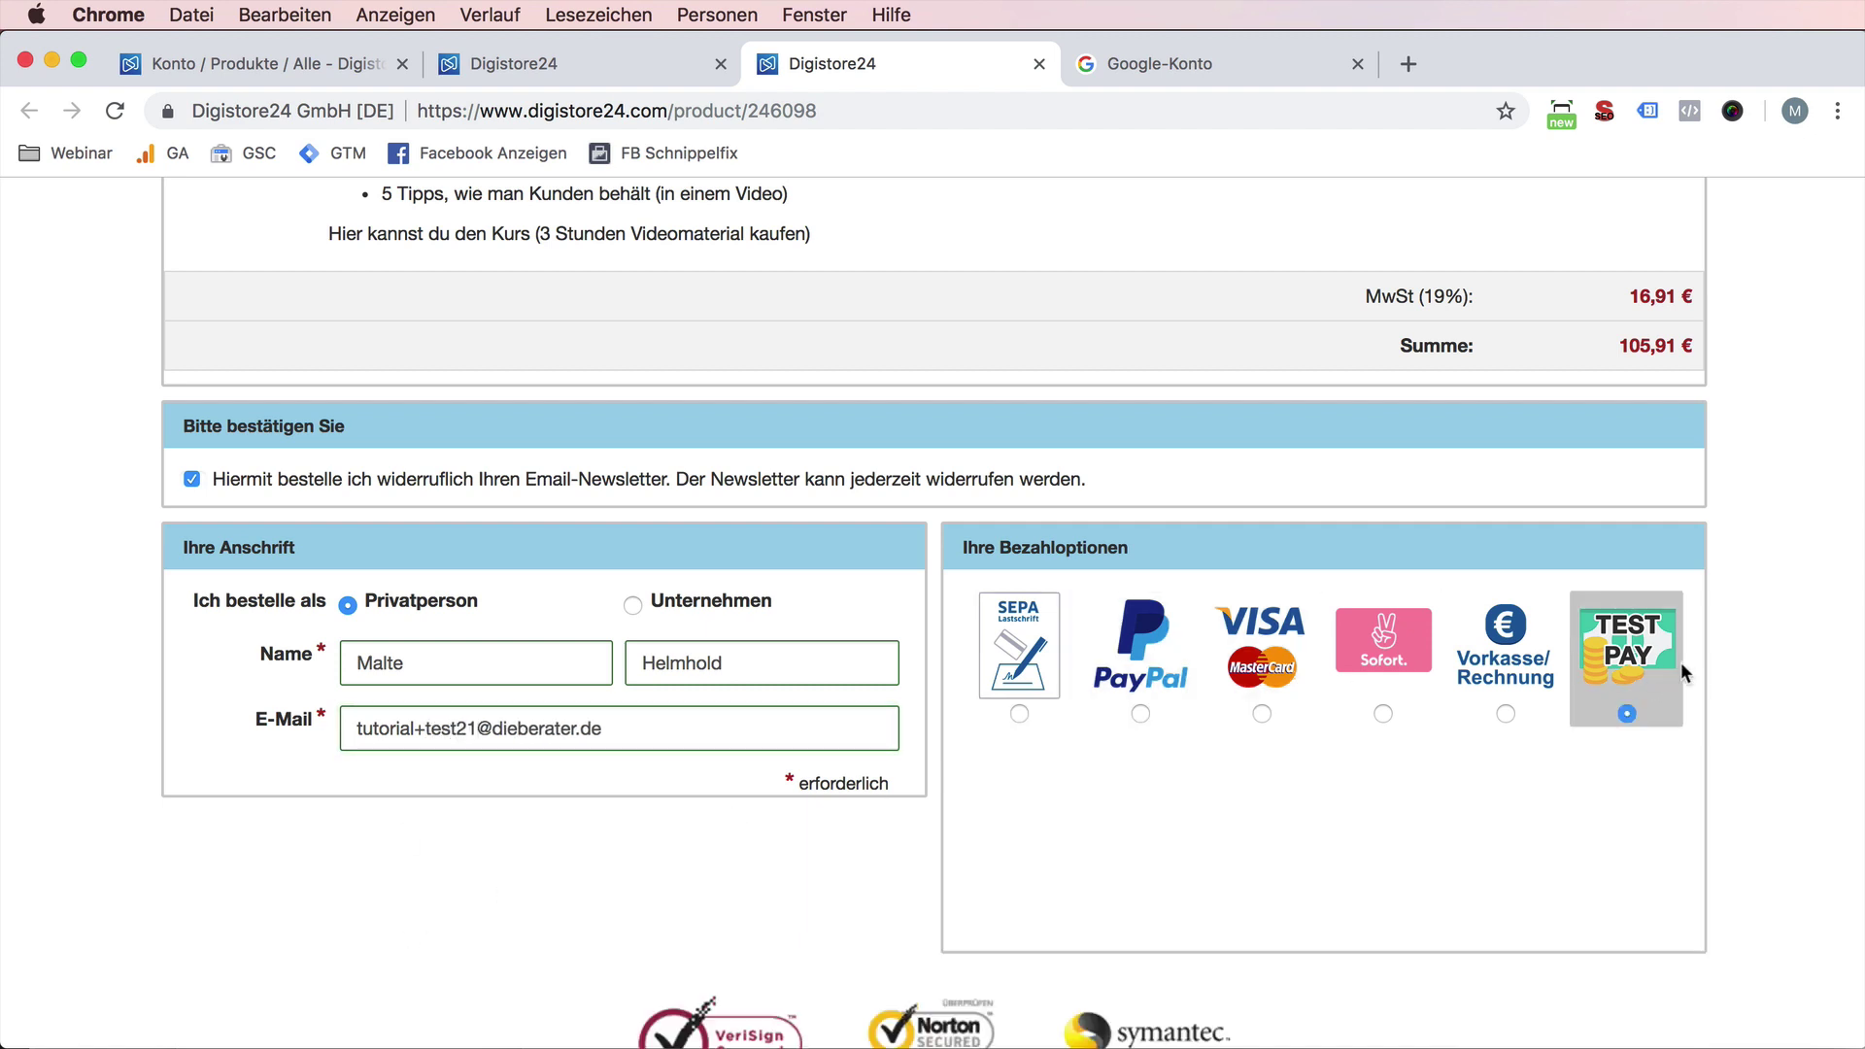
pyautogui.scroll(-2, 1542, 882)
pyautogui.scroll(-1, 1547, 892)
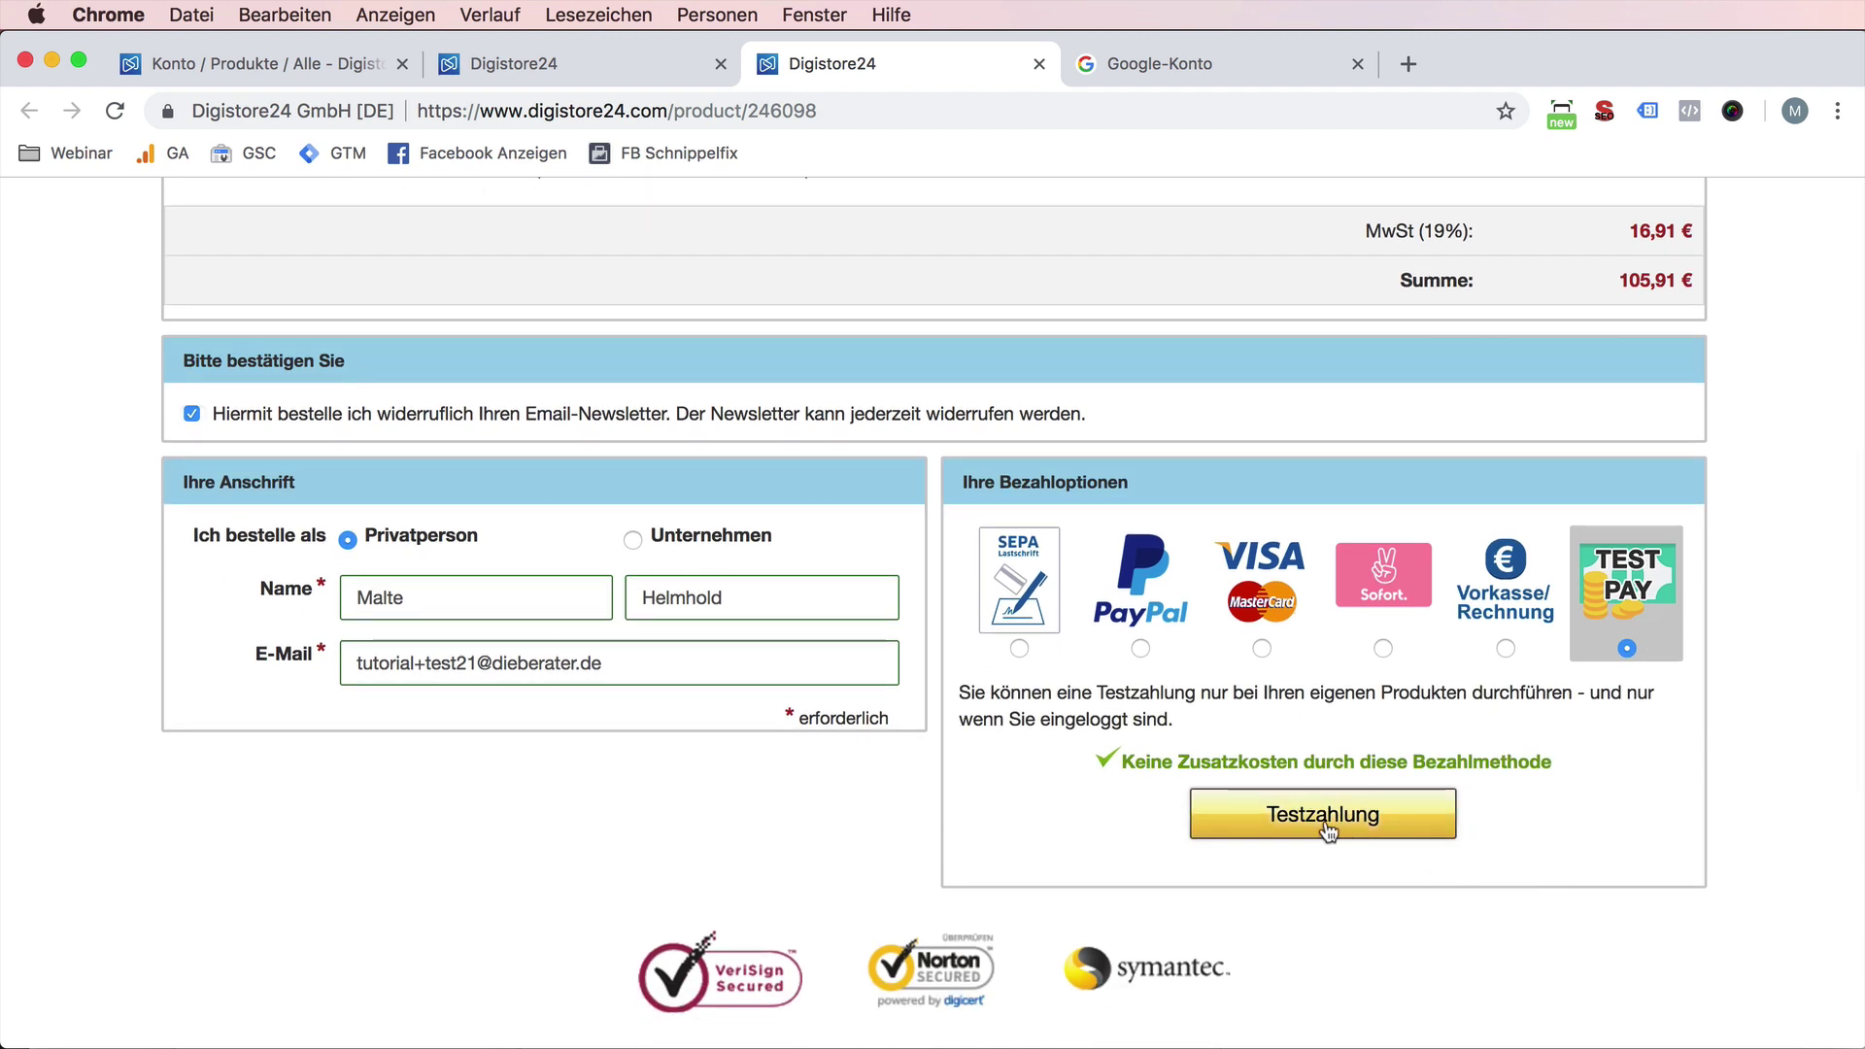
pyautogui.click(1327, 826)
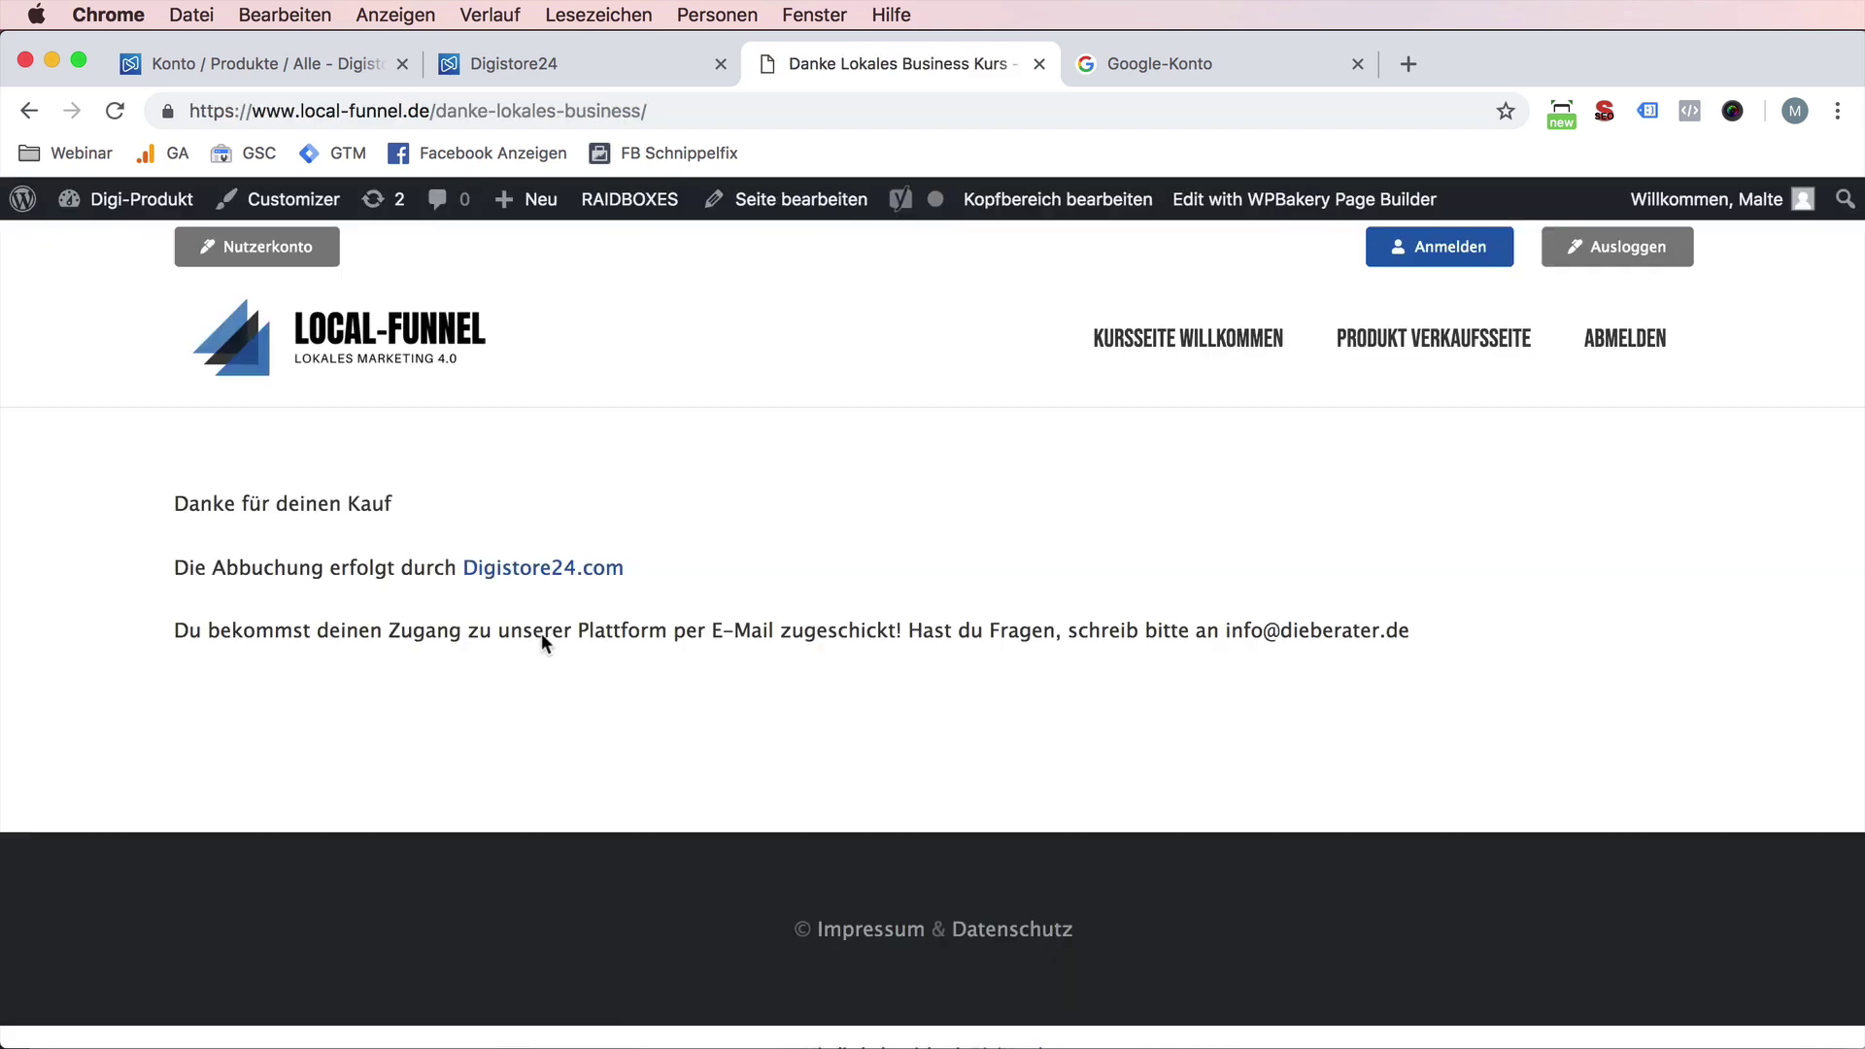
# - From the Google account tab, open Gmail and the 'Willkommen zu Local Business Kurs' e-mail
pyautogui.click(1138, 64)
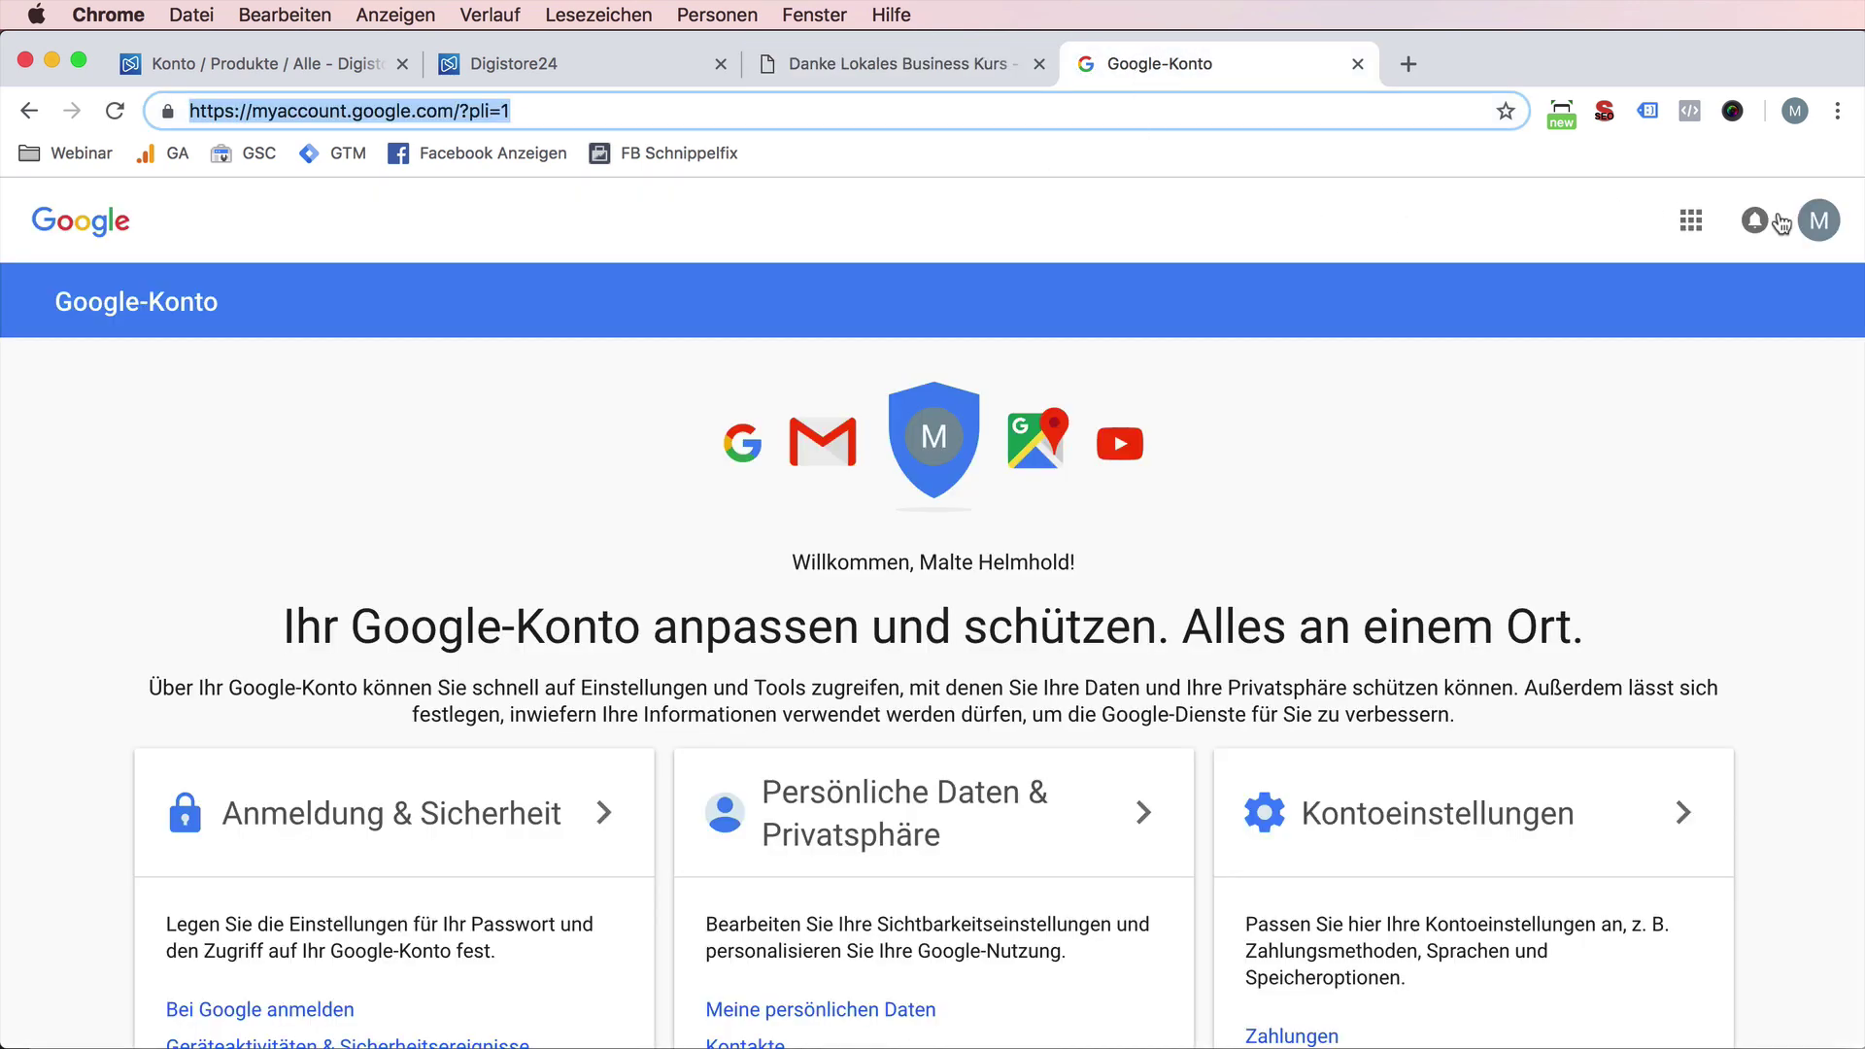
pyautogui.click(1691, 221)
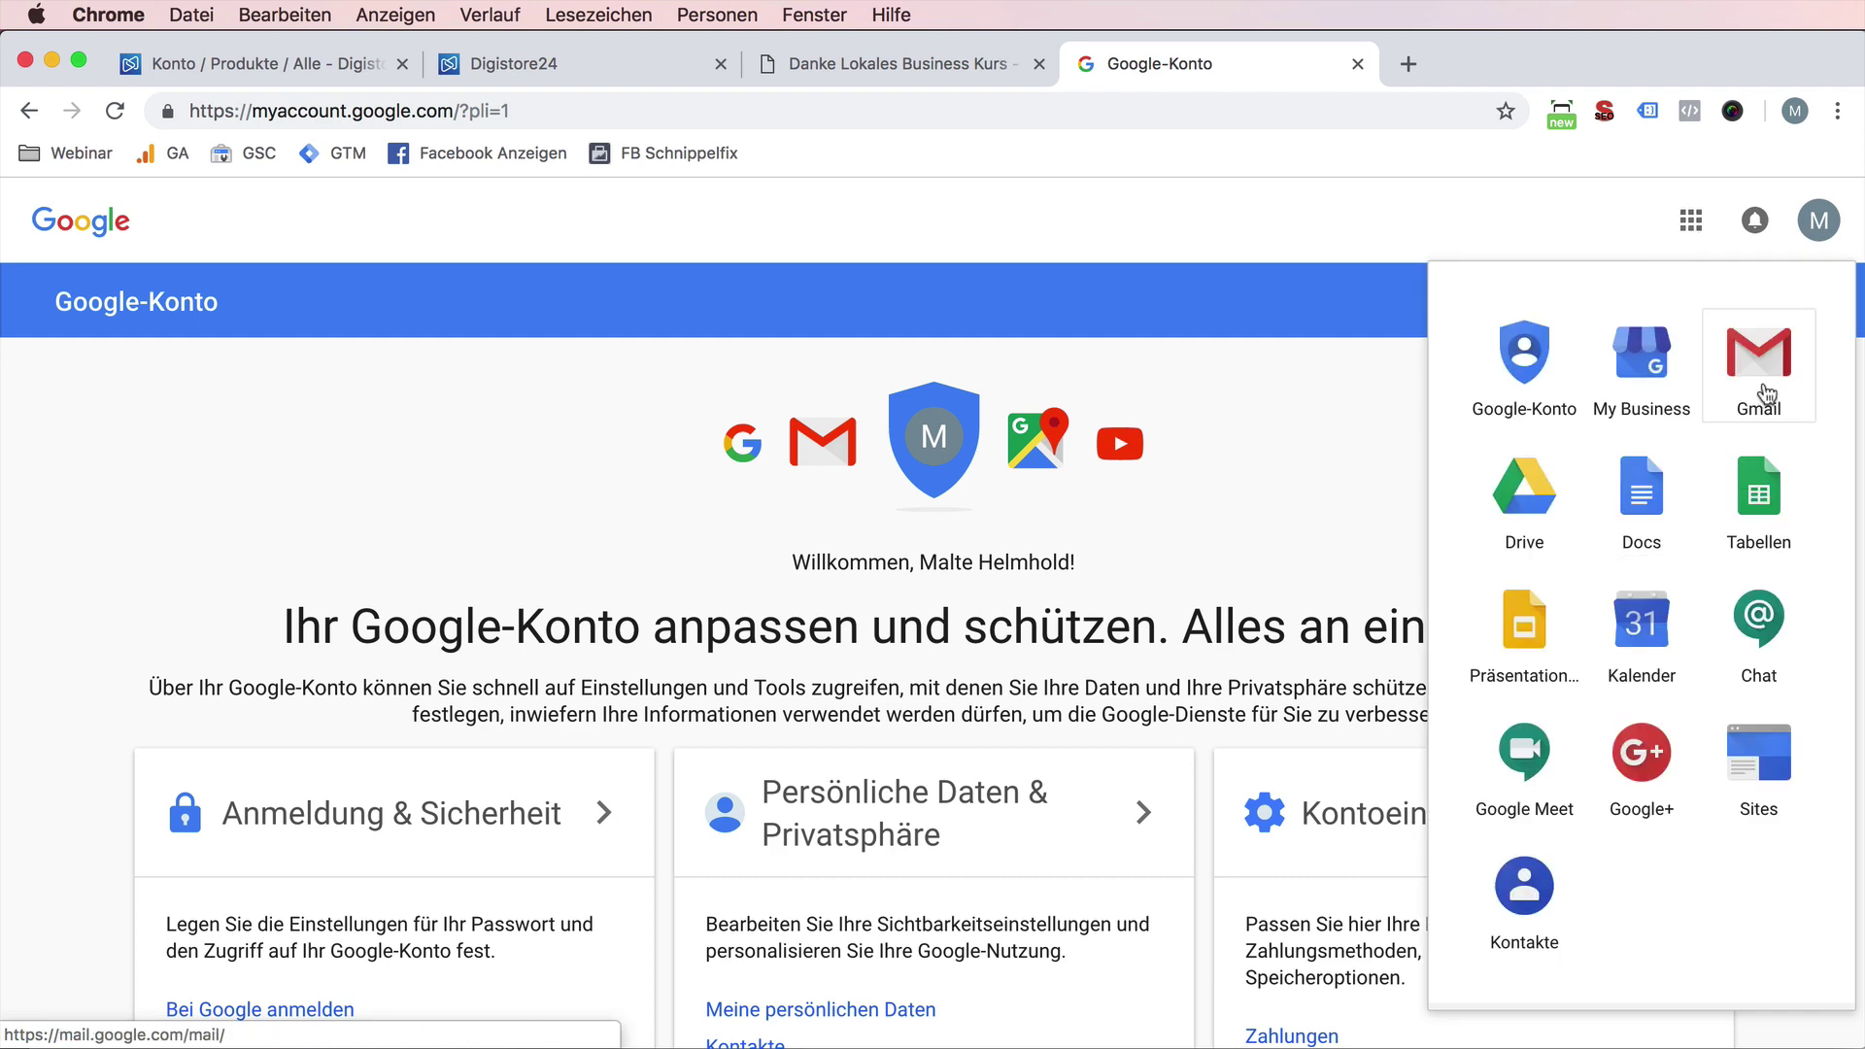
pyautogui.click(1760, 388)
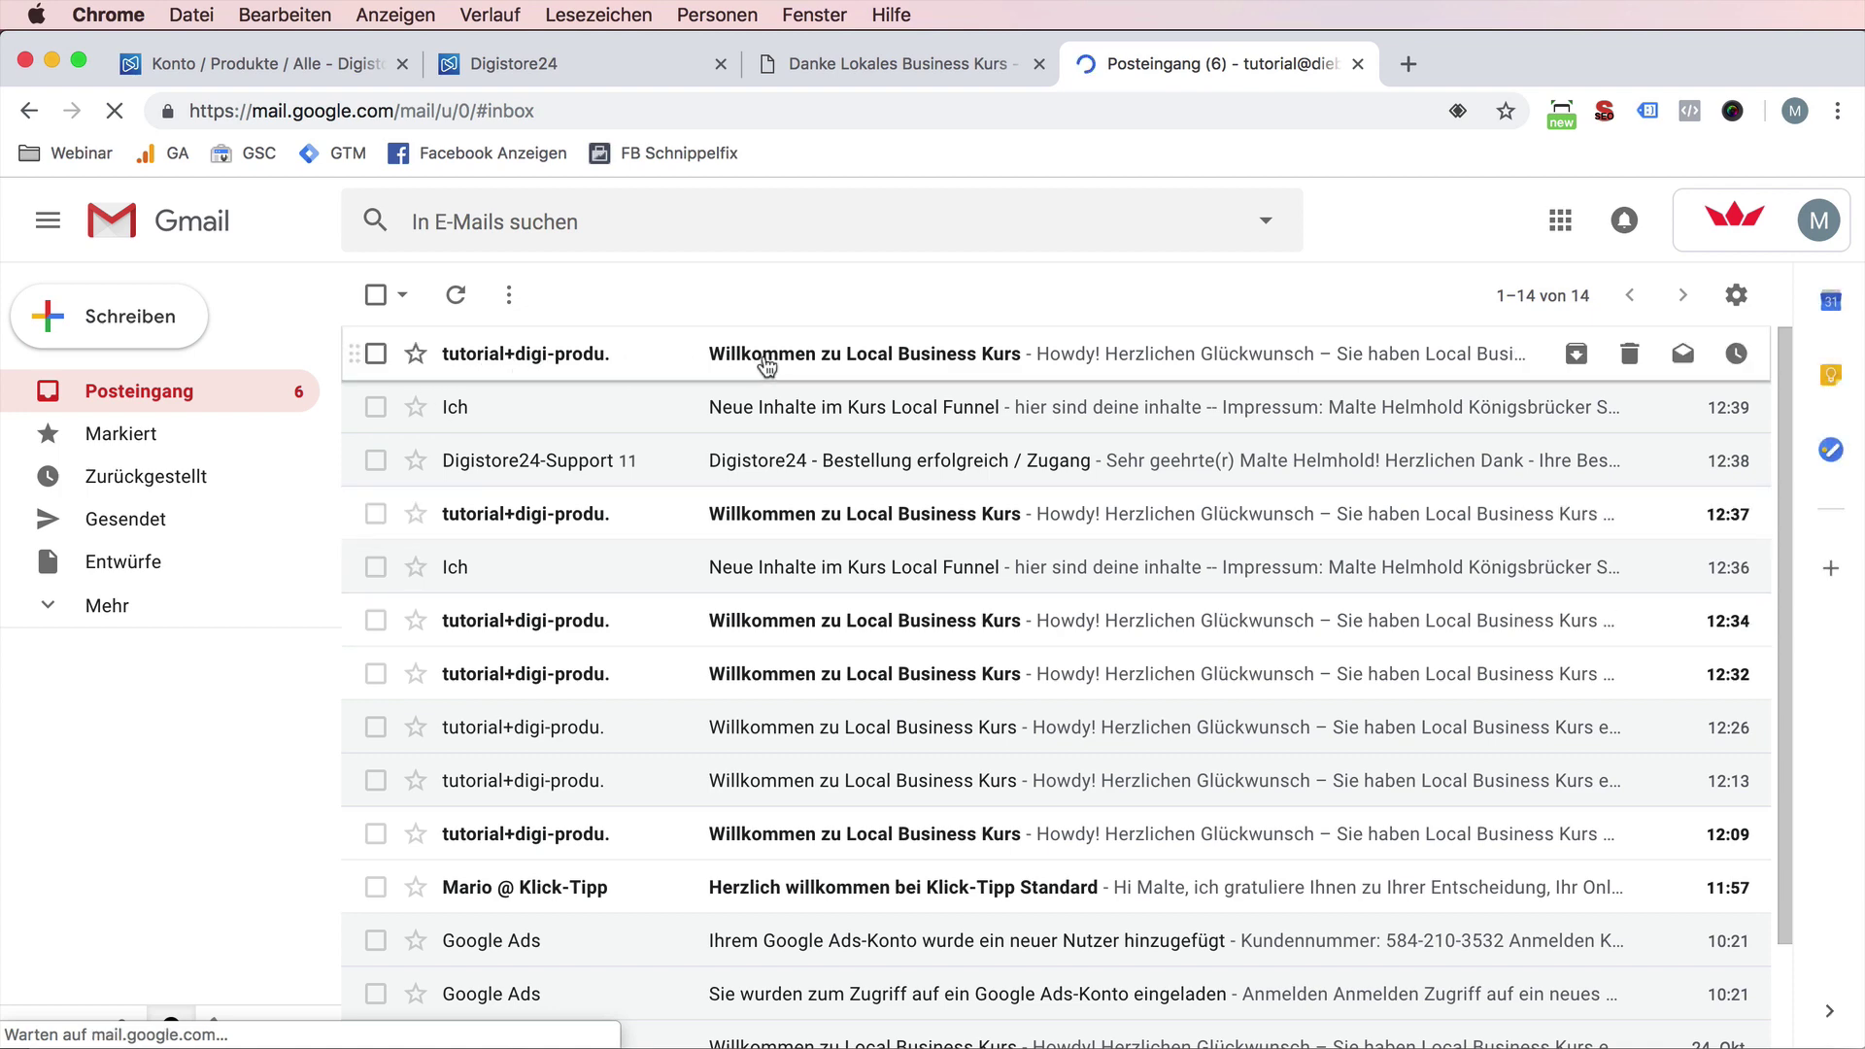
pyautogui.click(790, 359)
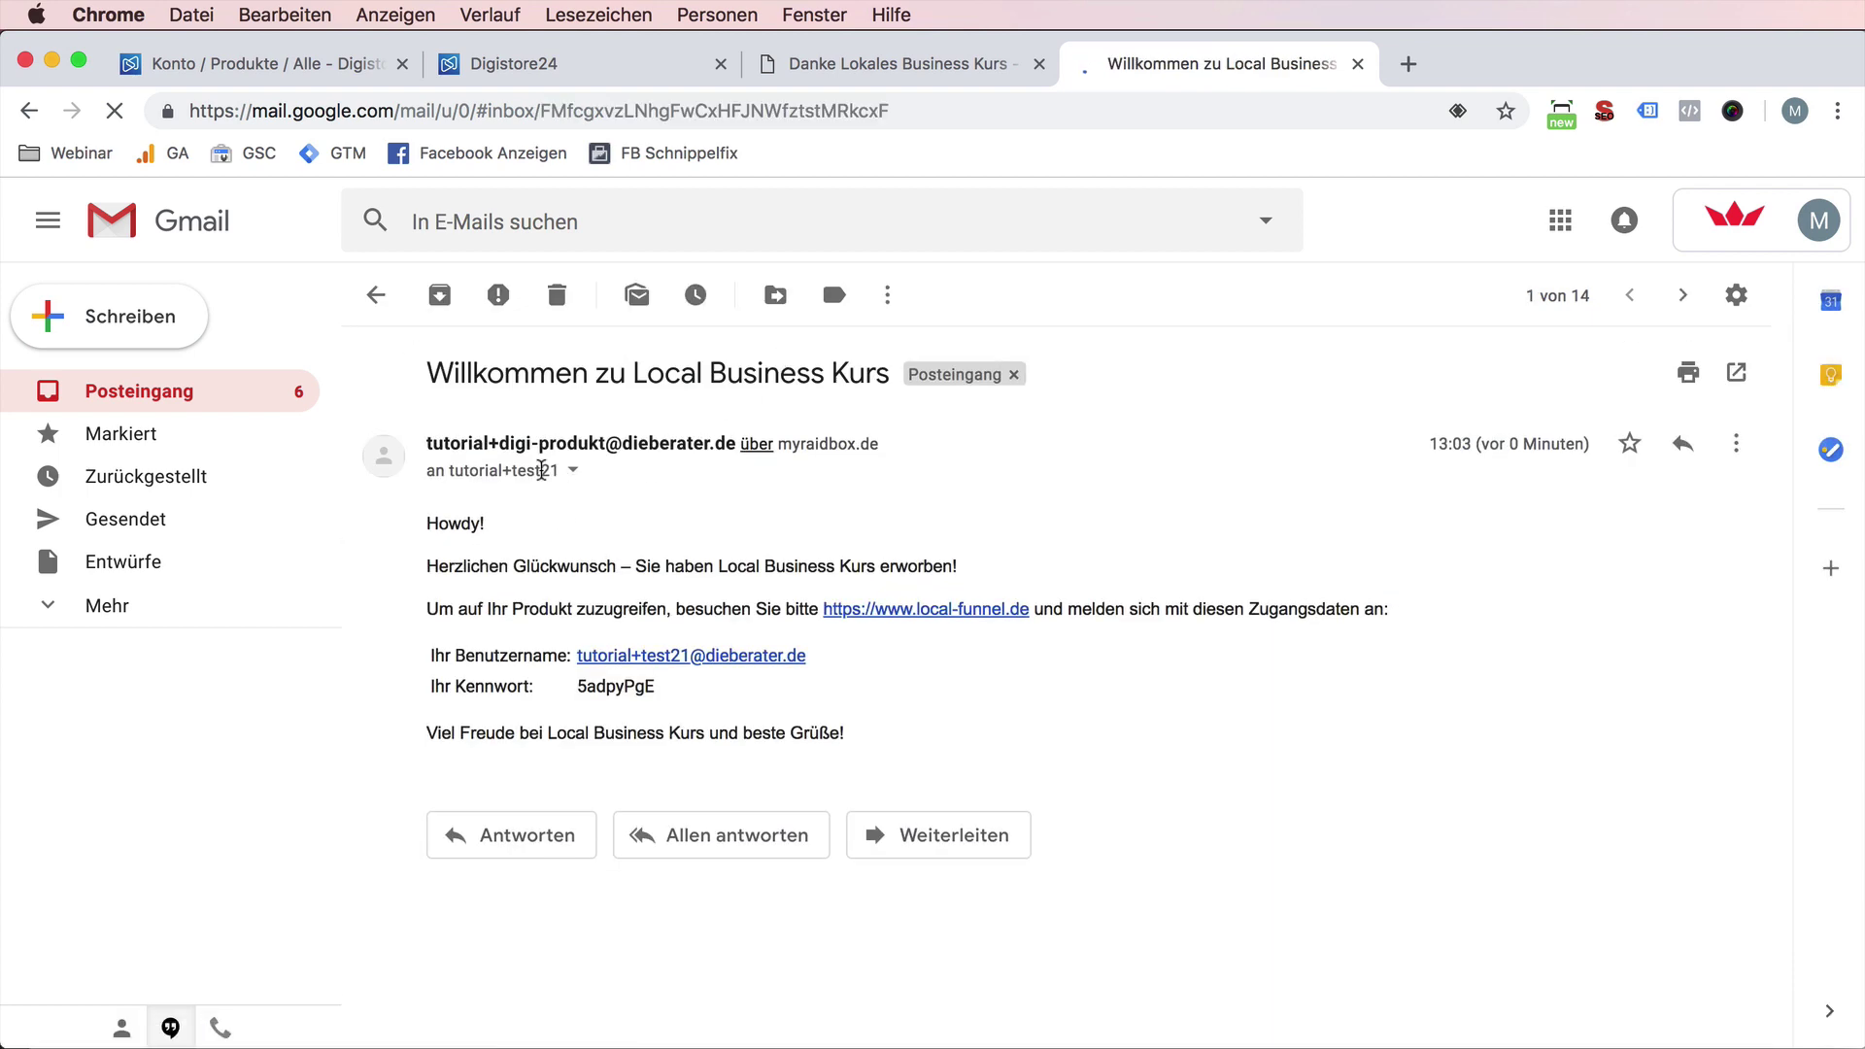
# - Select the login credentials in the welcome e-mail and open its local-funnel.de link
pyautogui.moveTo(501, 470); pyautogui.dragTo(555, 470)
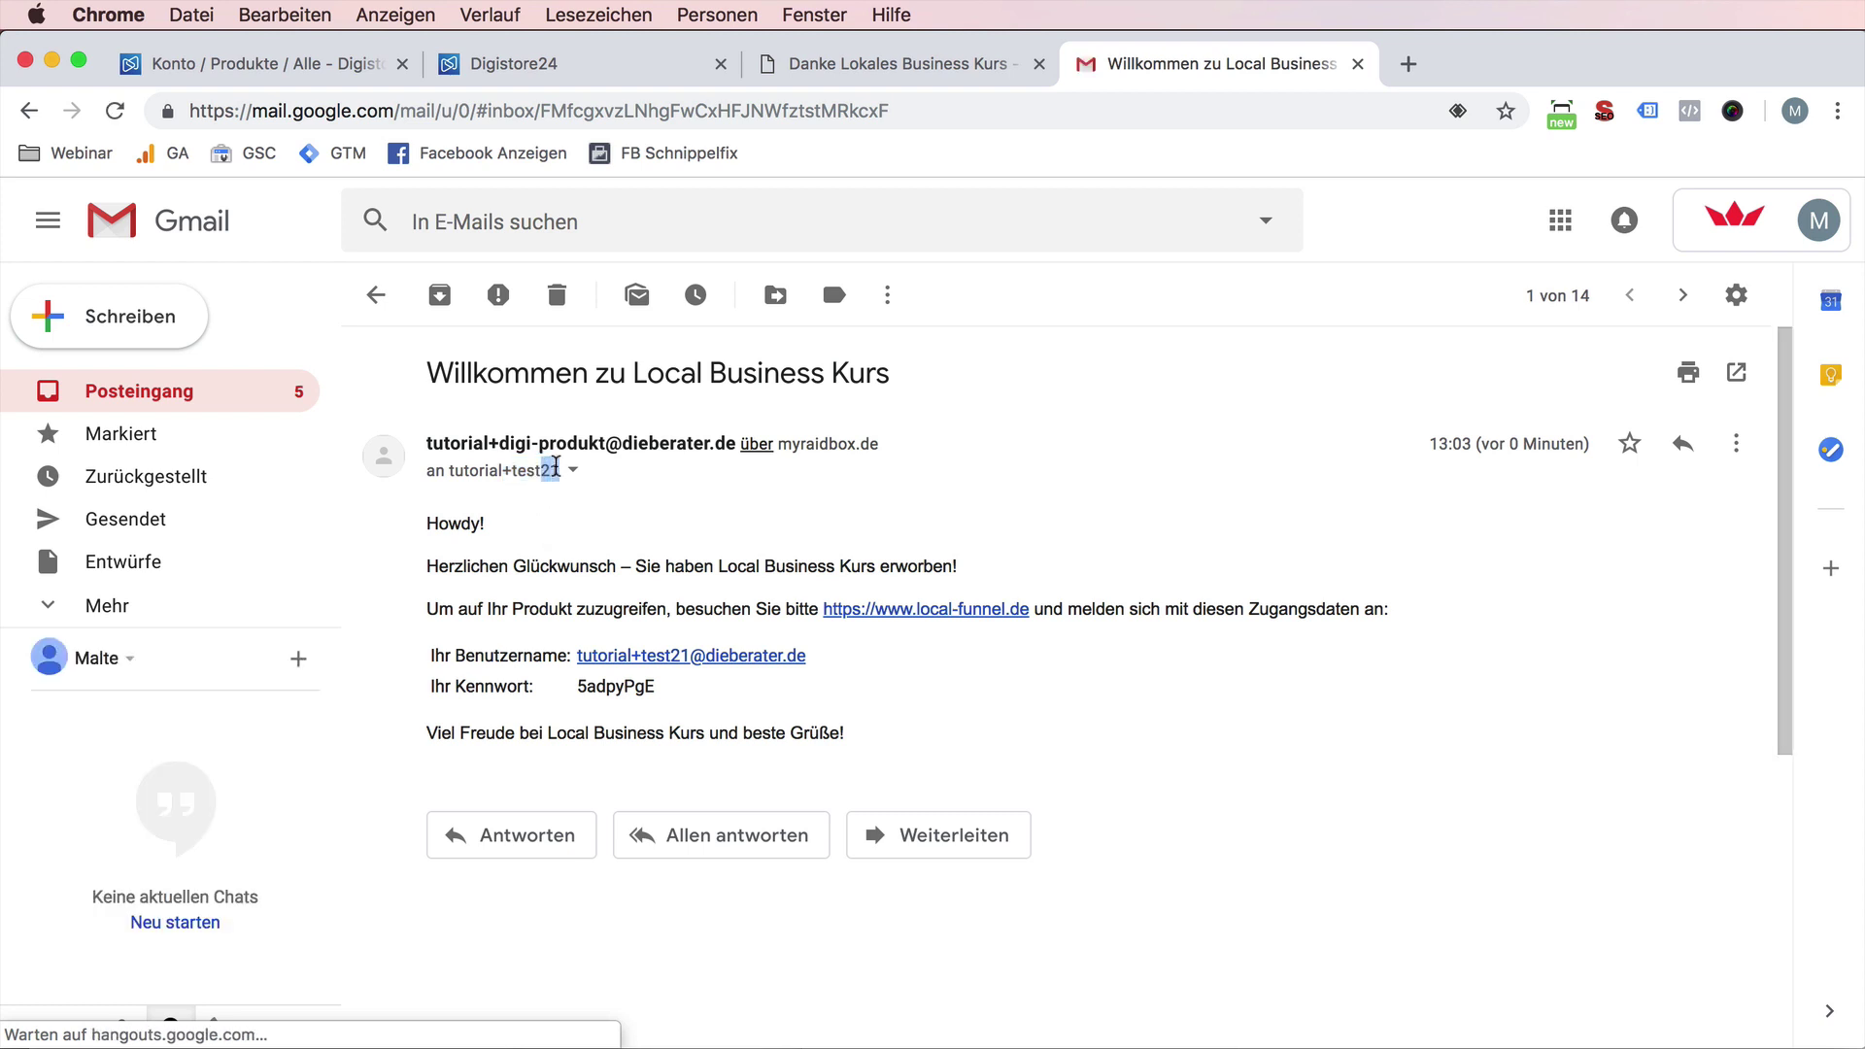
pyautogui.doubleClick(588, 687)
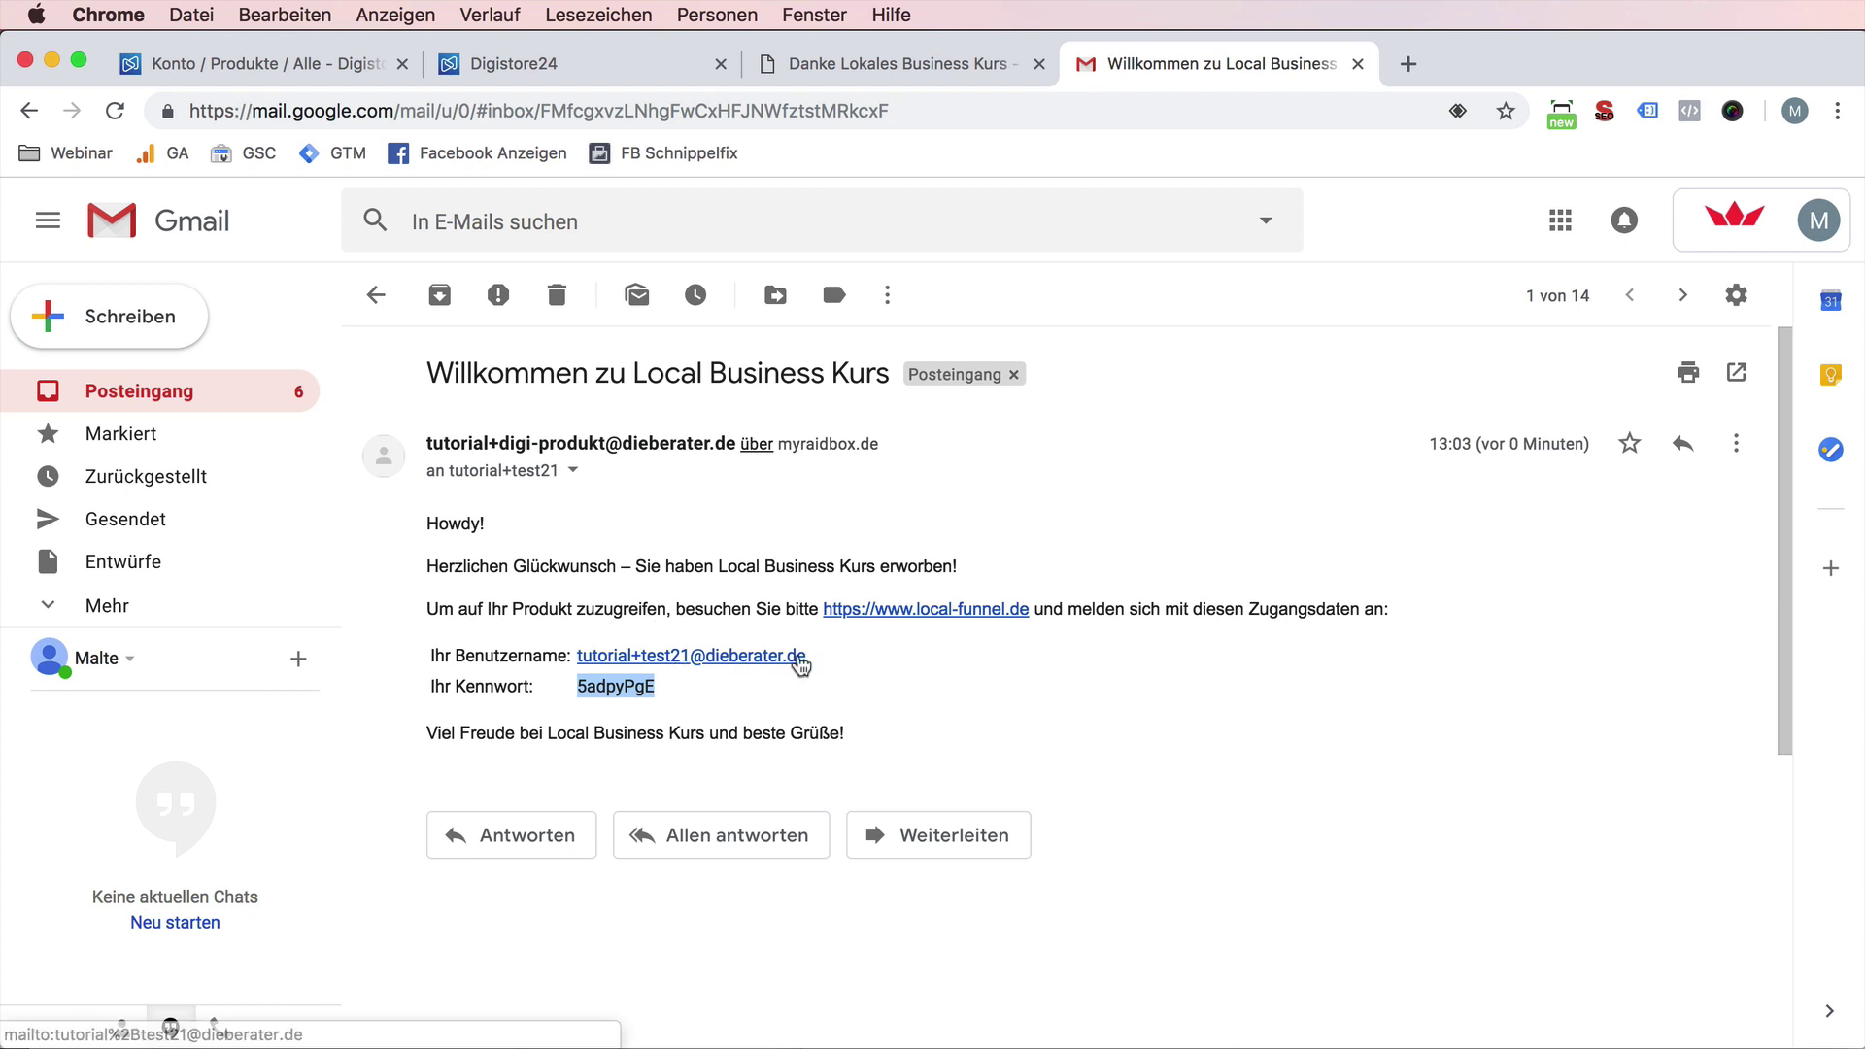
pyautogui.click(911, 612)
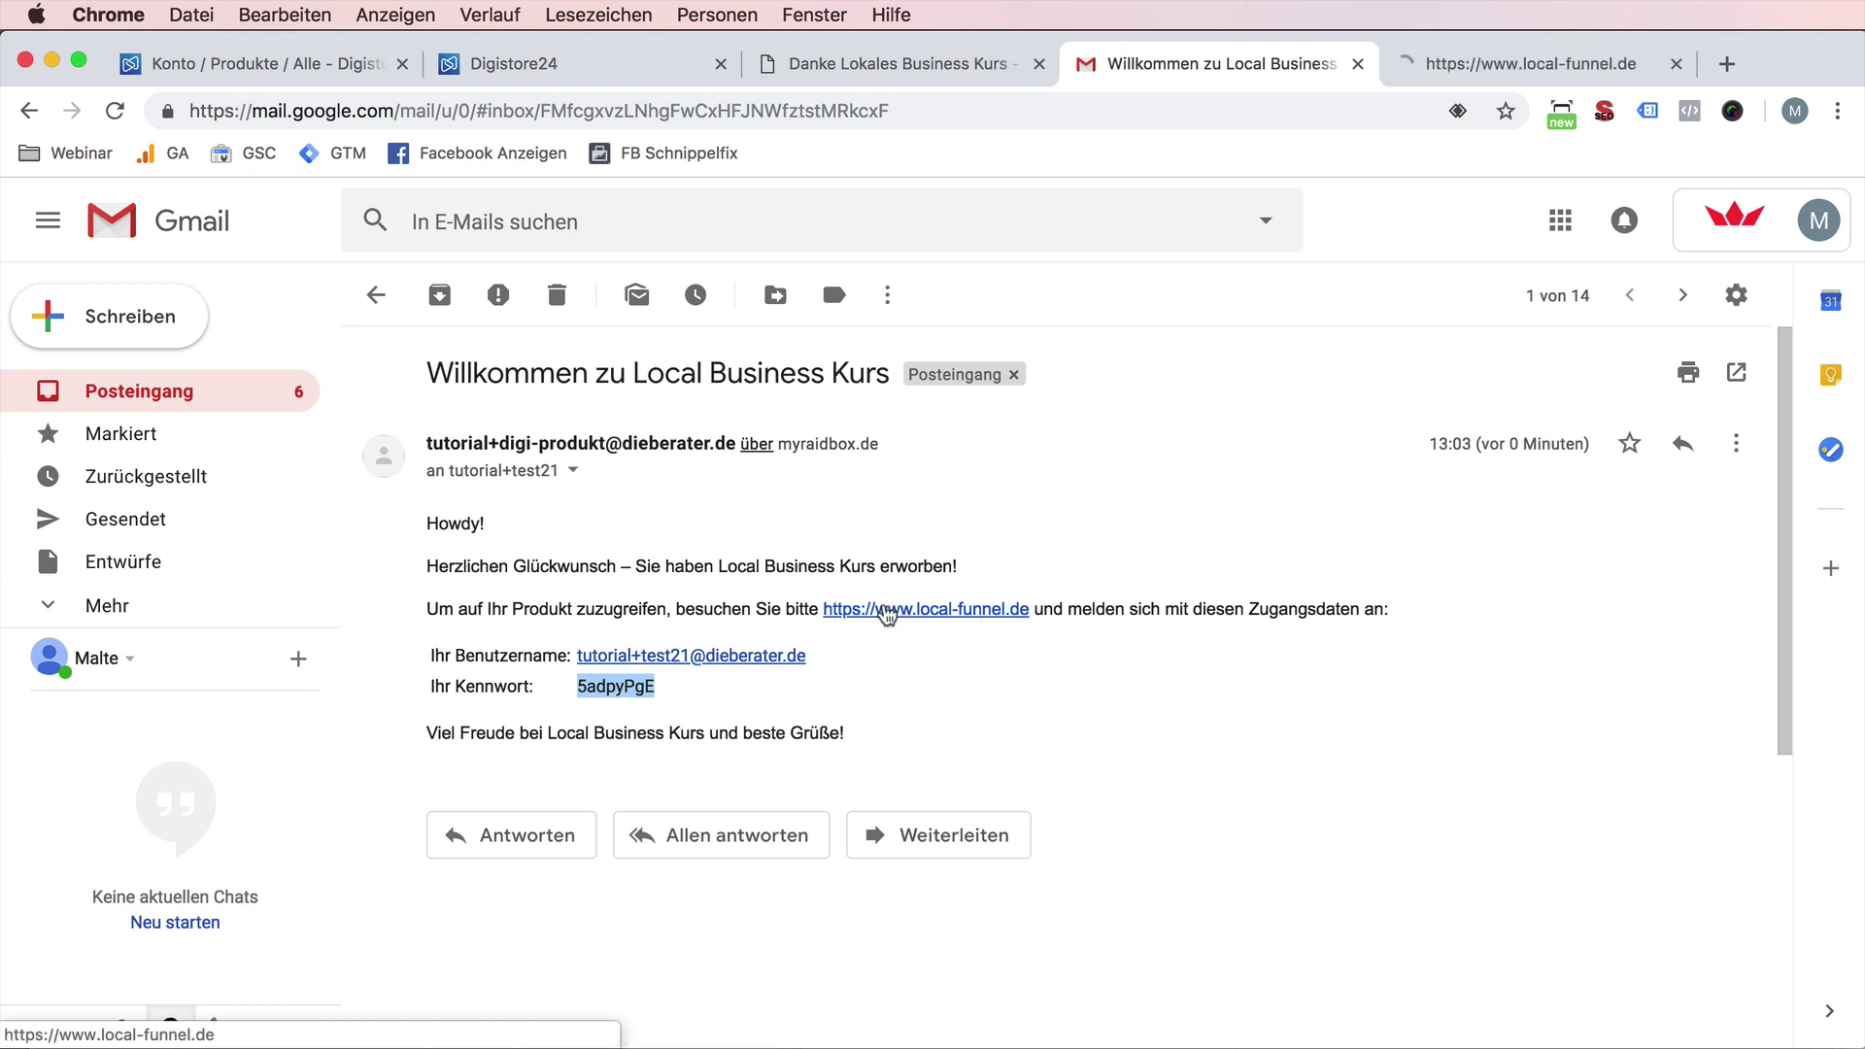
pyautogui.moveTo(835, 685); pyautogui.dragTo(598, 652)
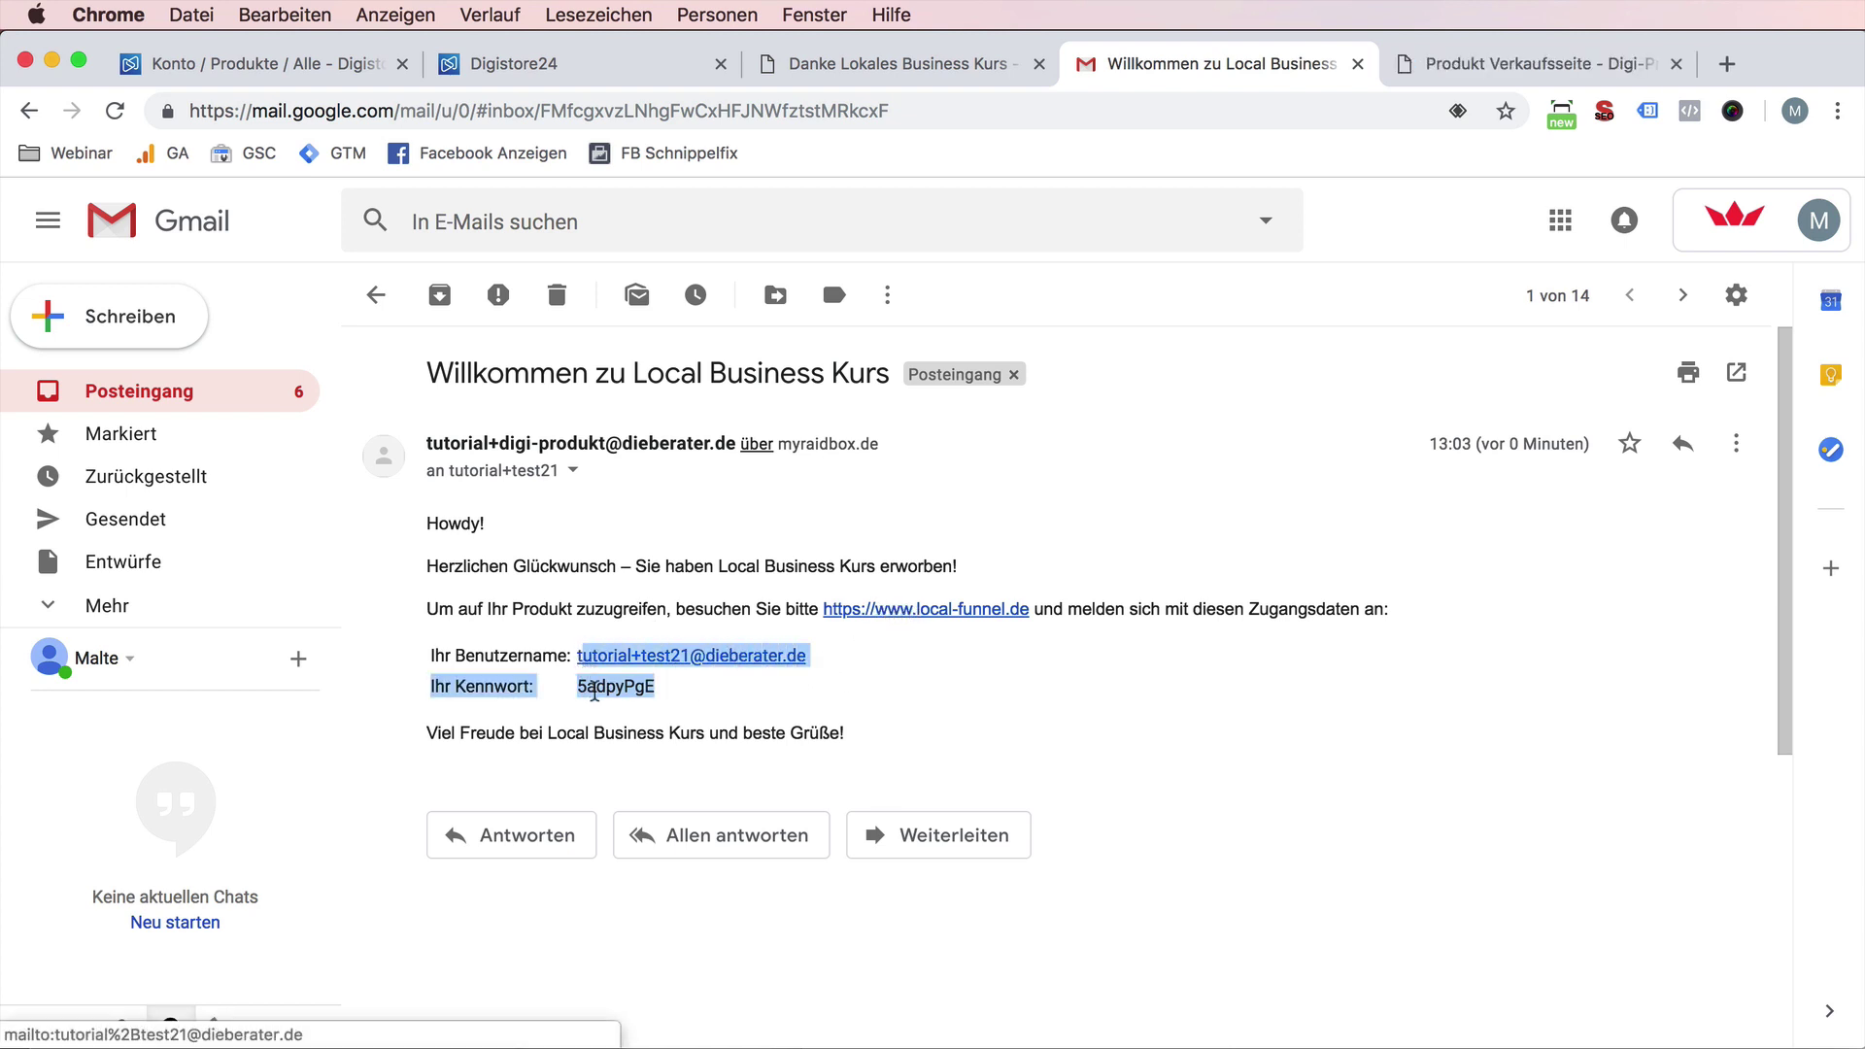
pyautogui.doubleClick(621, 686)
pyautogui.press('super+c')
# - Log out of the local-funnel.de WordPress admin and reload the site homepage
pyautogui.click(1479, 63)
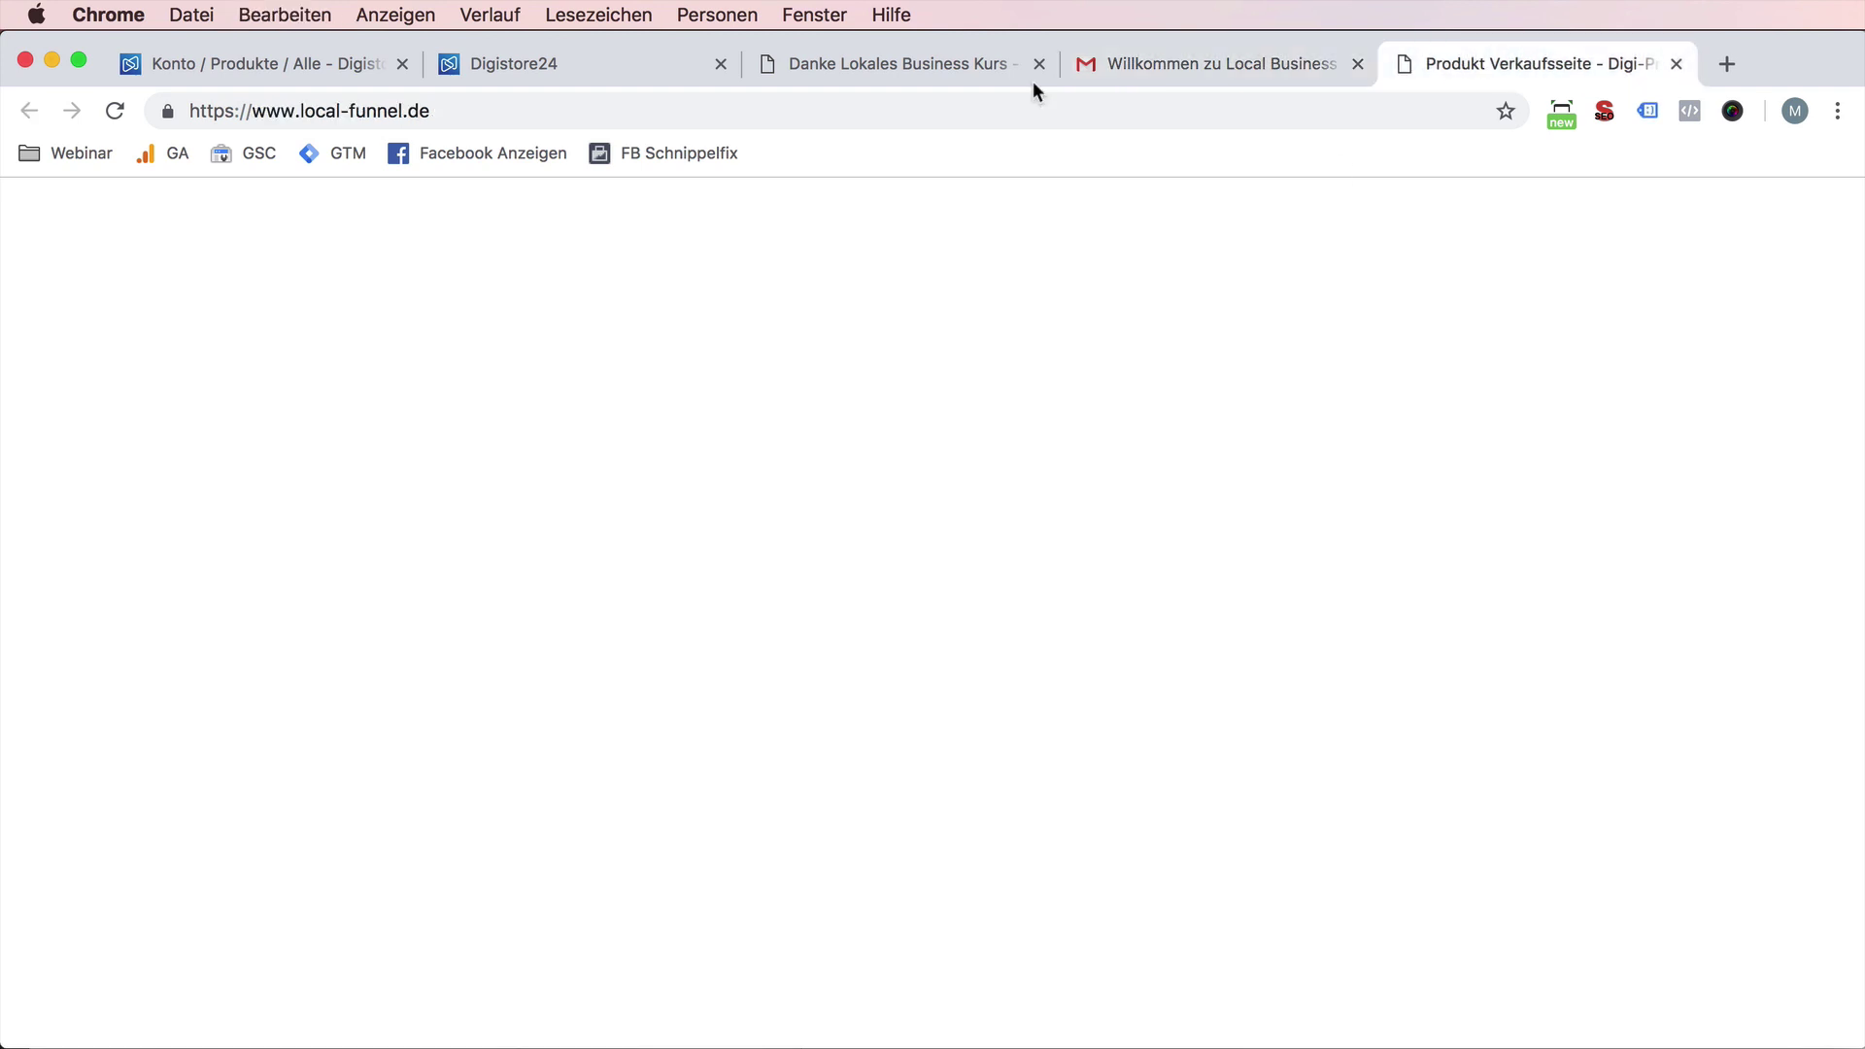
pyautogui.moveTo(1720, 197)
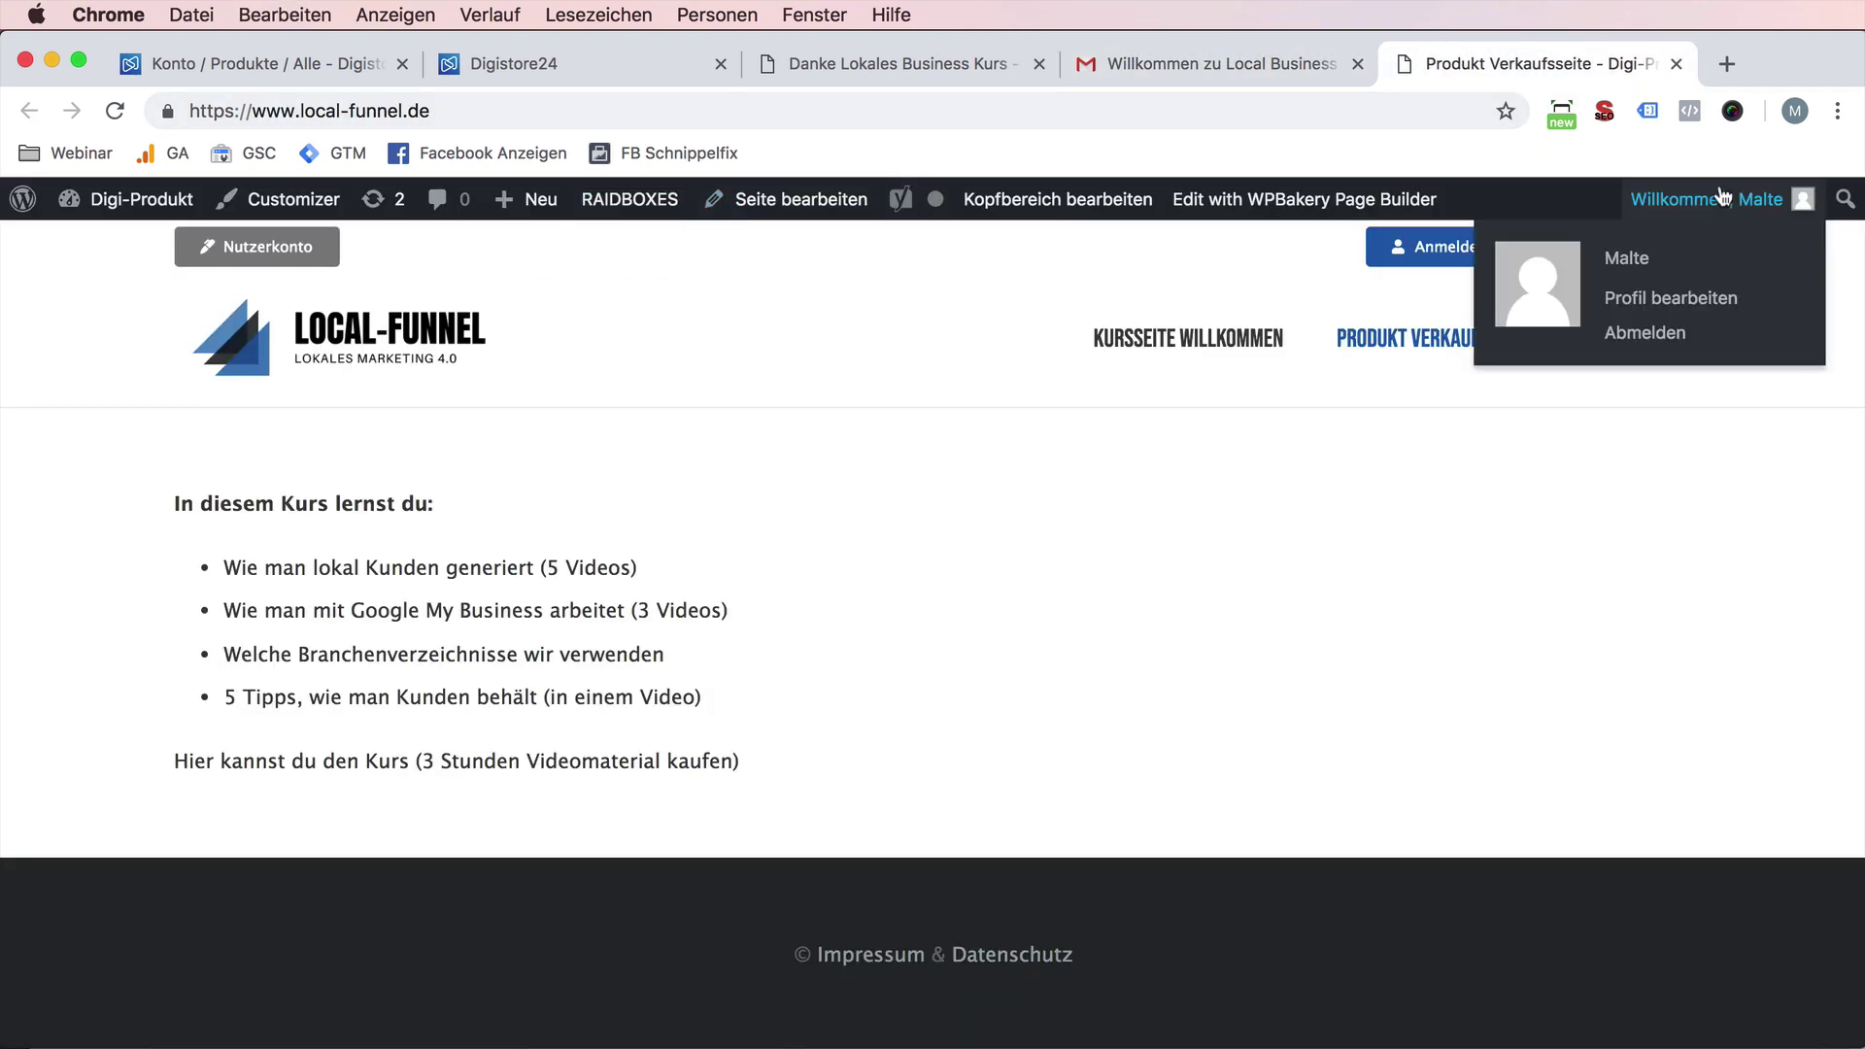
pyautogui.click(1672, 334)
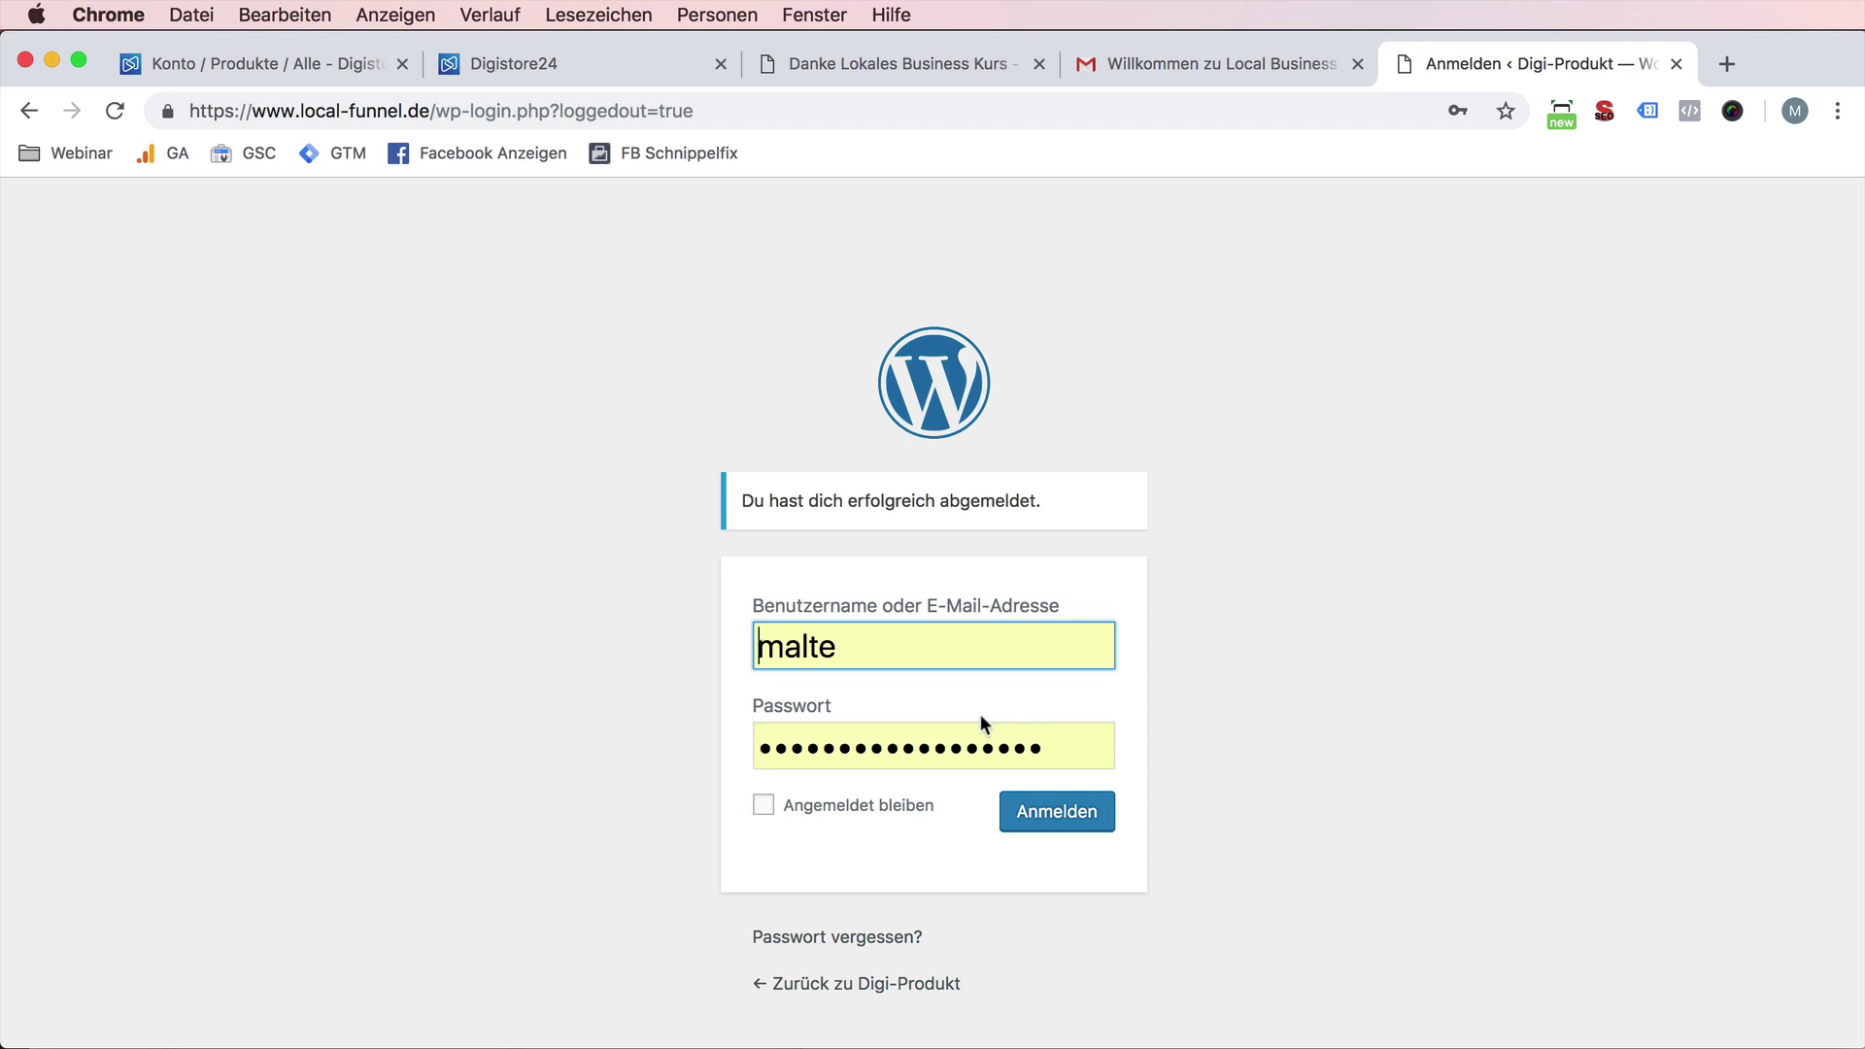
pyautogui.moveTo(433, 111); pyautogui.dragTo(881, 124)
pyautogui.press('BackSpace')
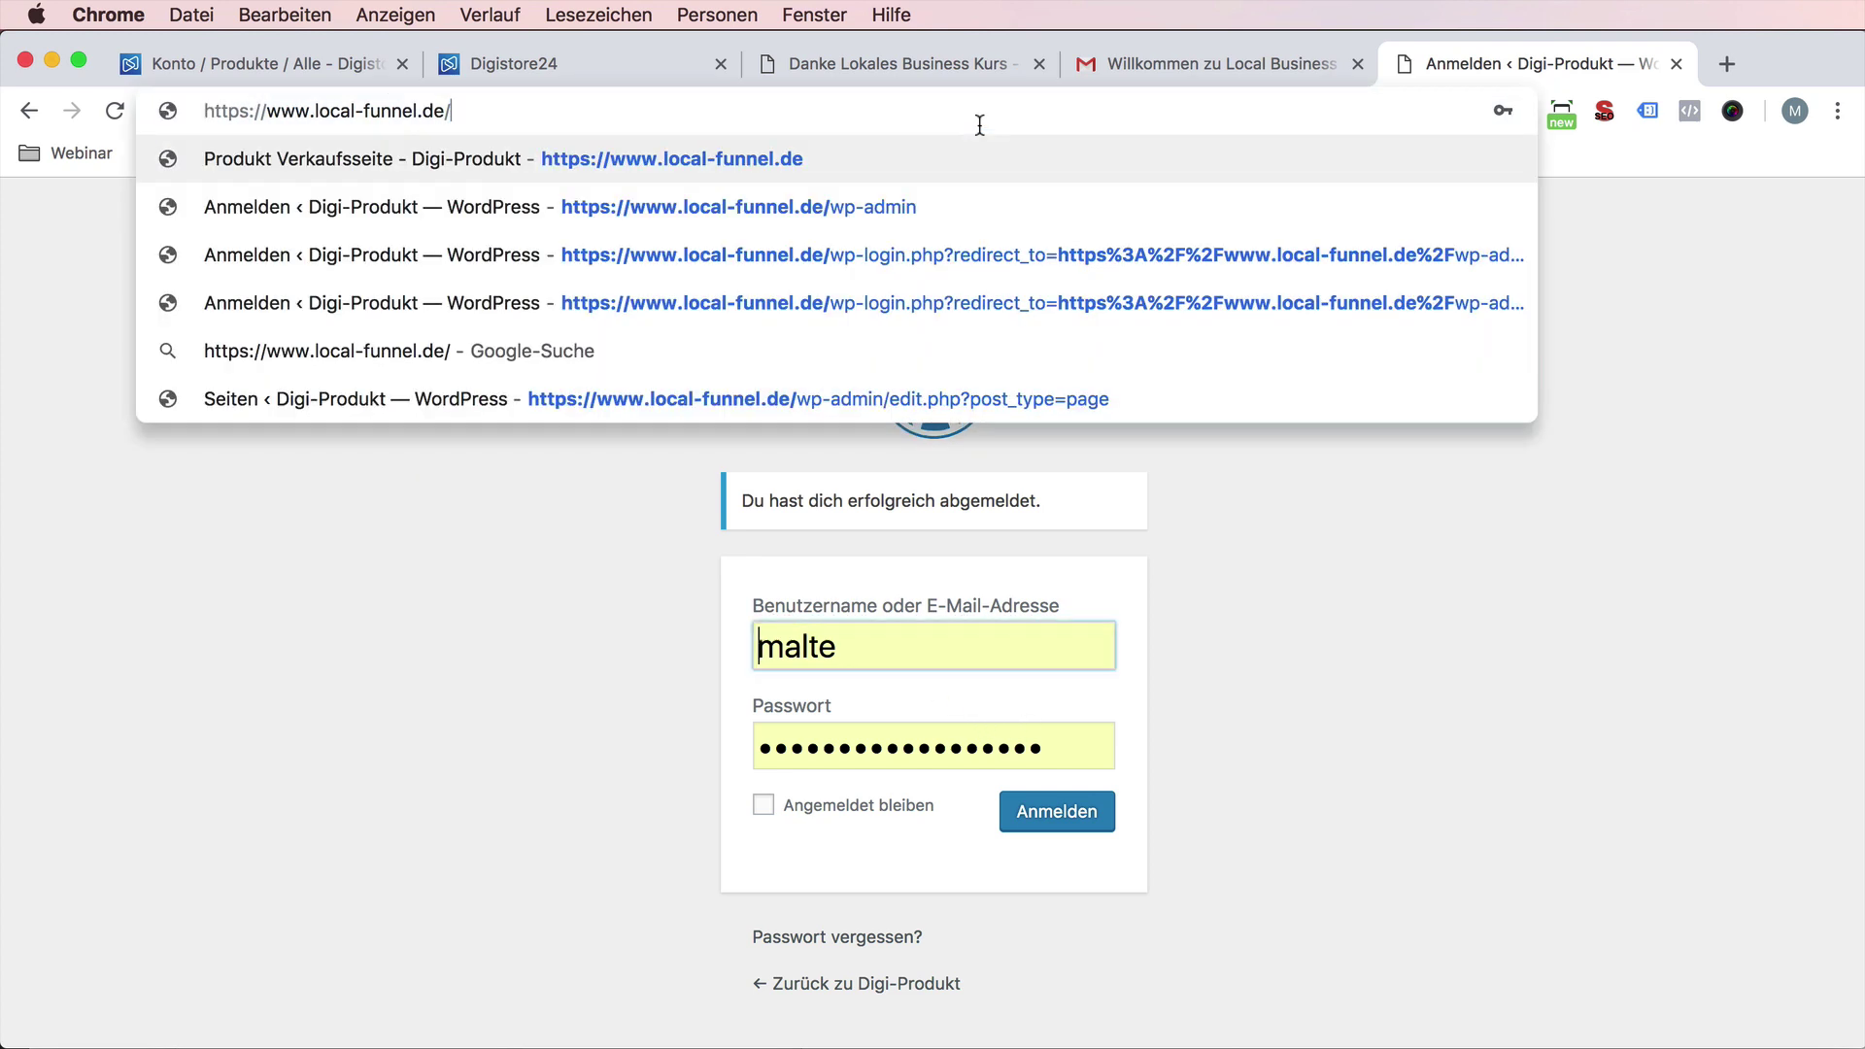
pyautogui.press('Return')
# - Paste the password copied from the welcome e-mail into the member login's password field
pyautogui.click(1590, 204)
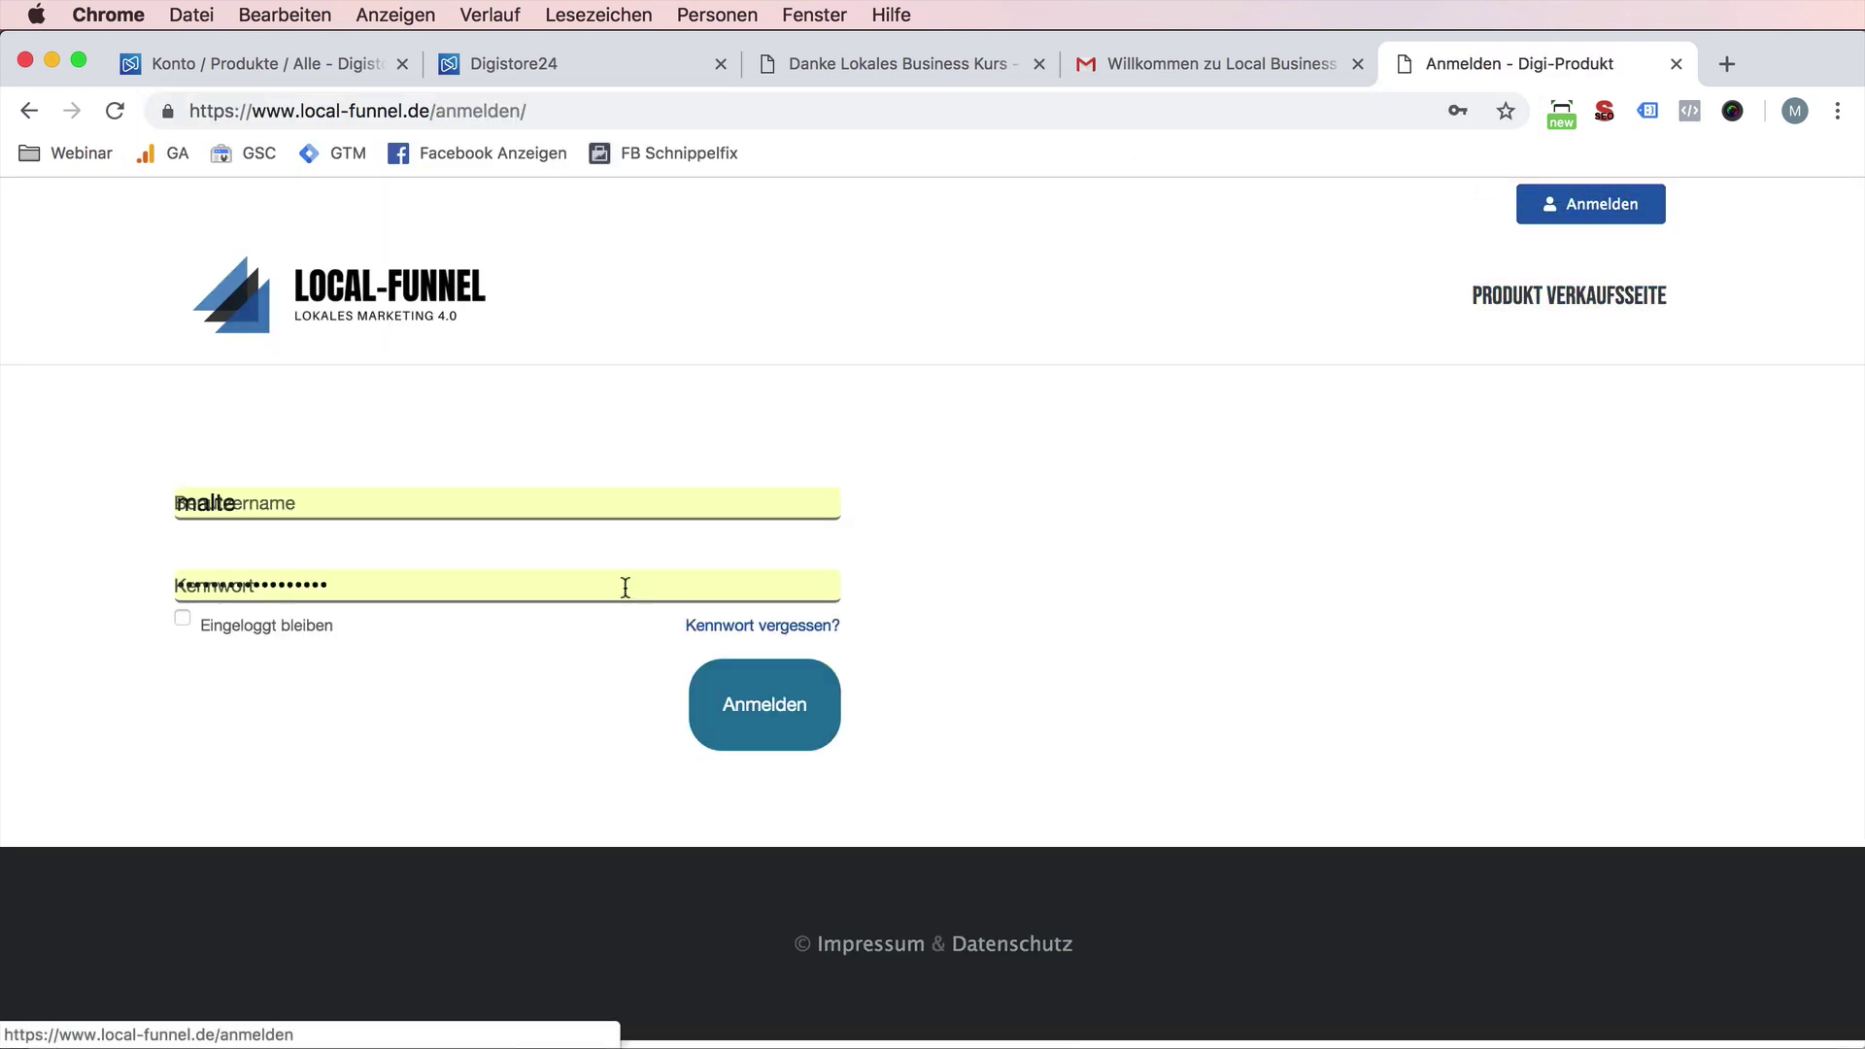
pyautogui.press('super+a')
pyautogui.press('super+v')
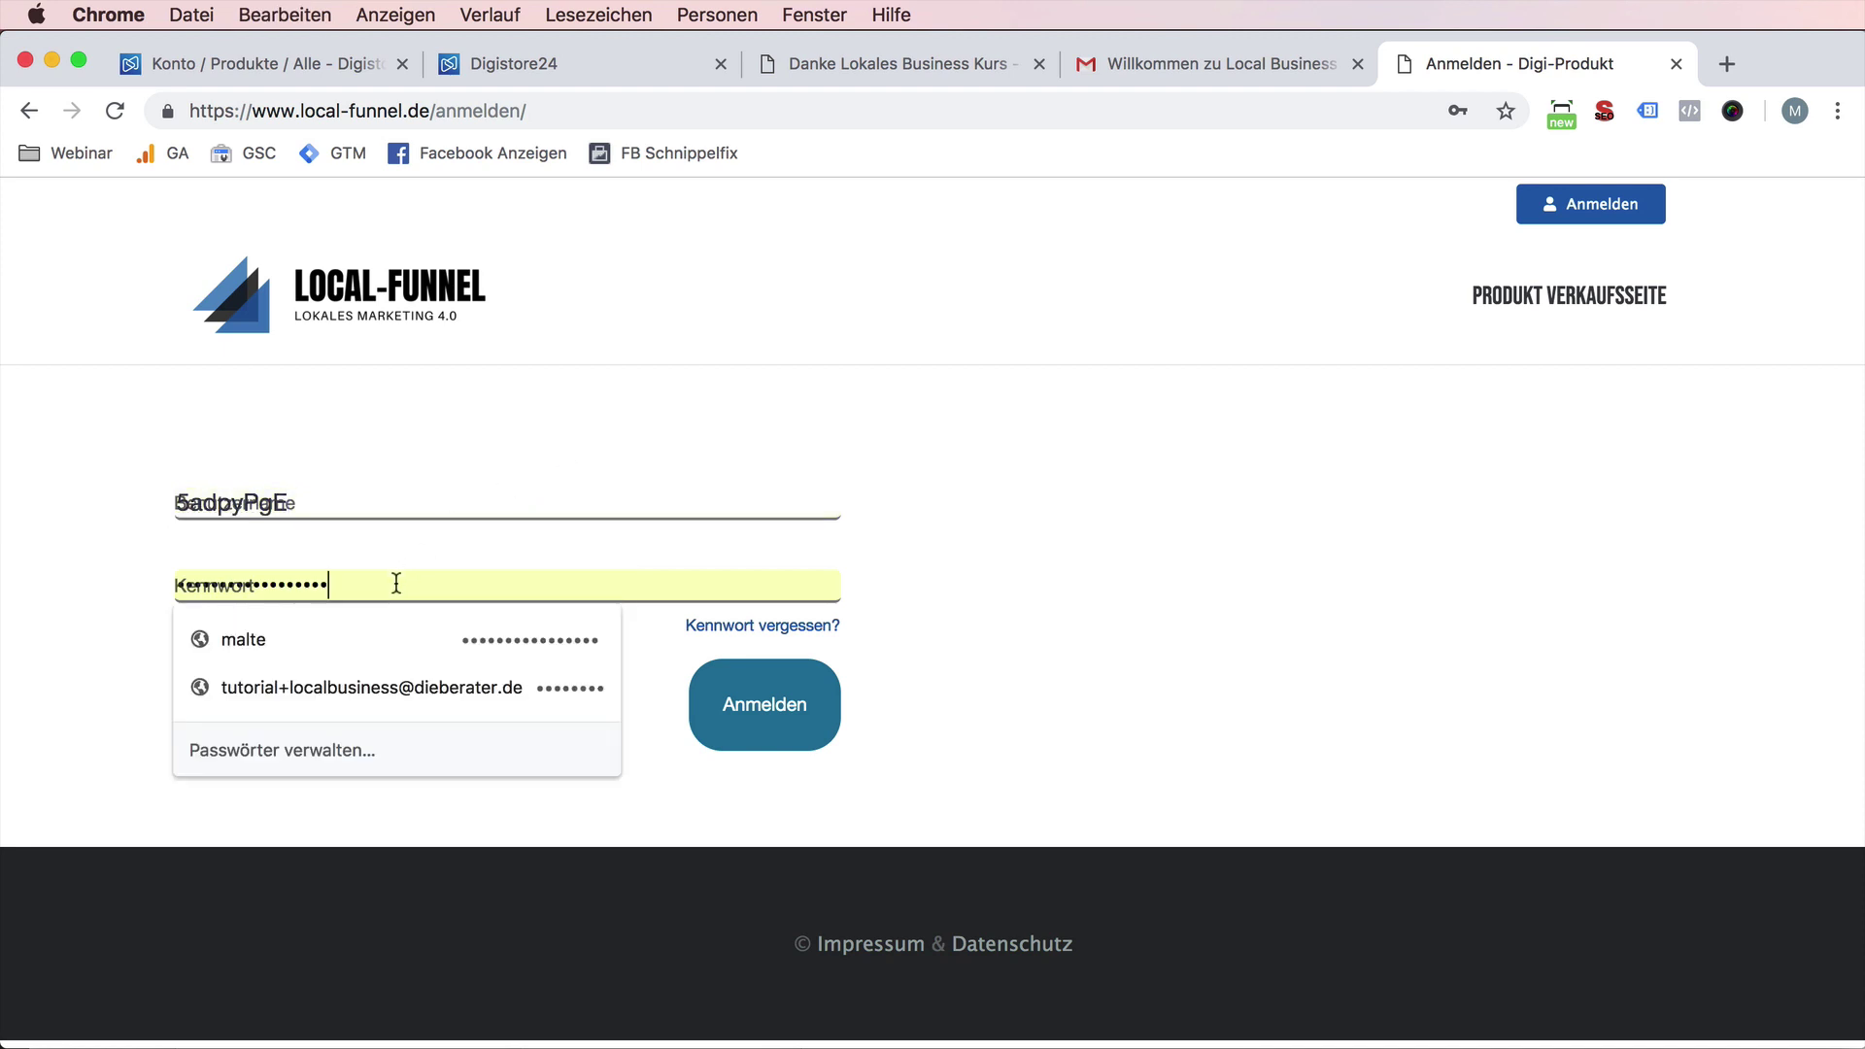
pyautogui.click(396, 580)
pyautogui.press('super+a')
pyautogui.press('super+v')
pyautogui.click(1200, 60)
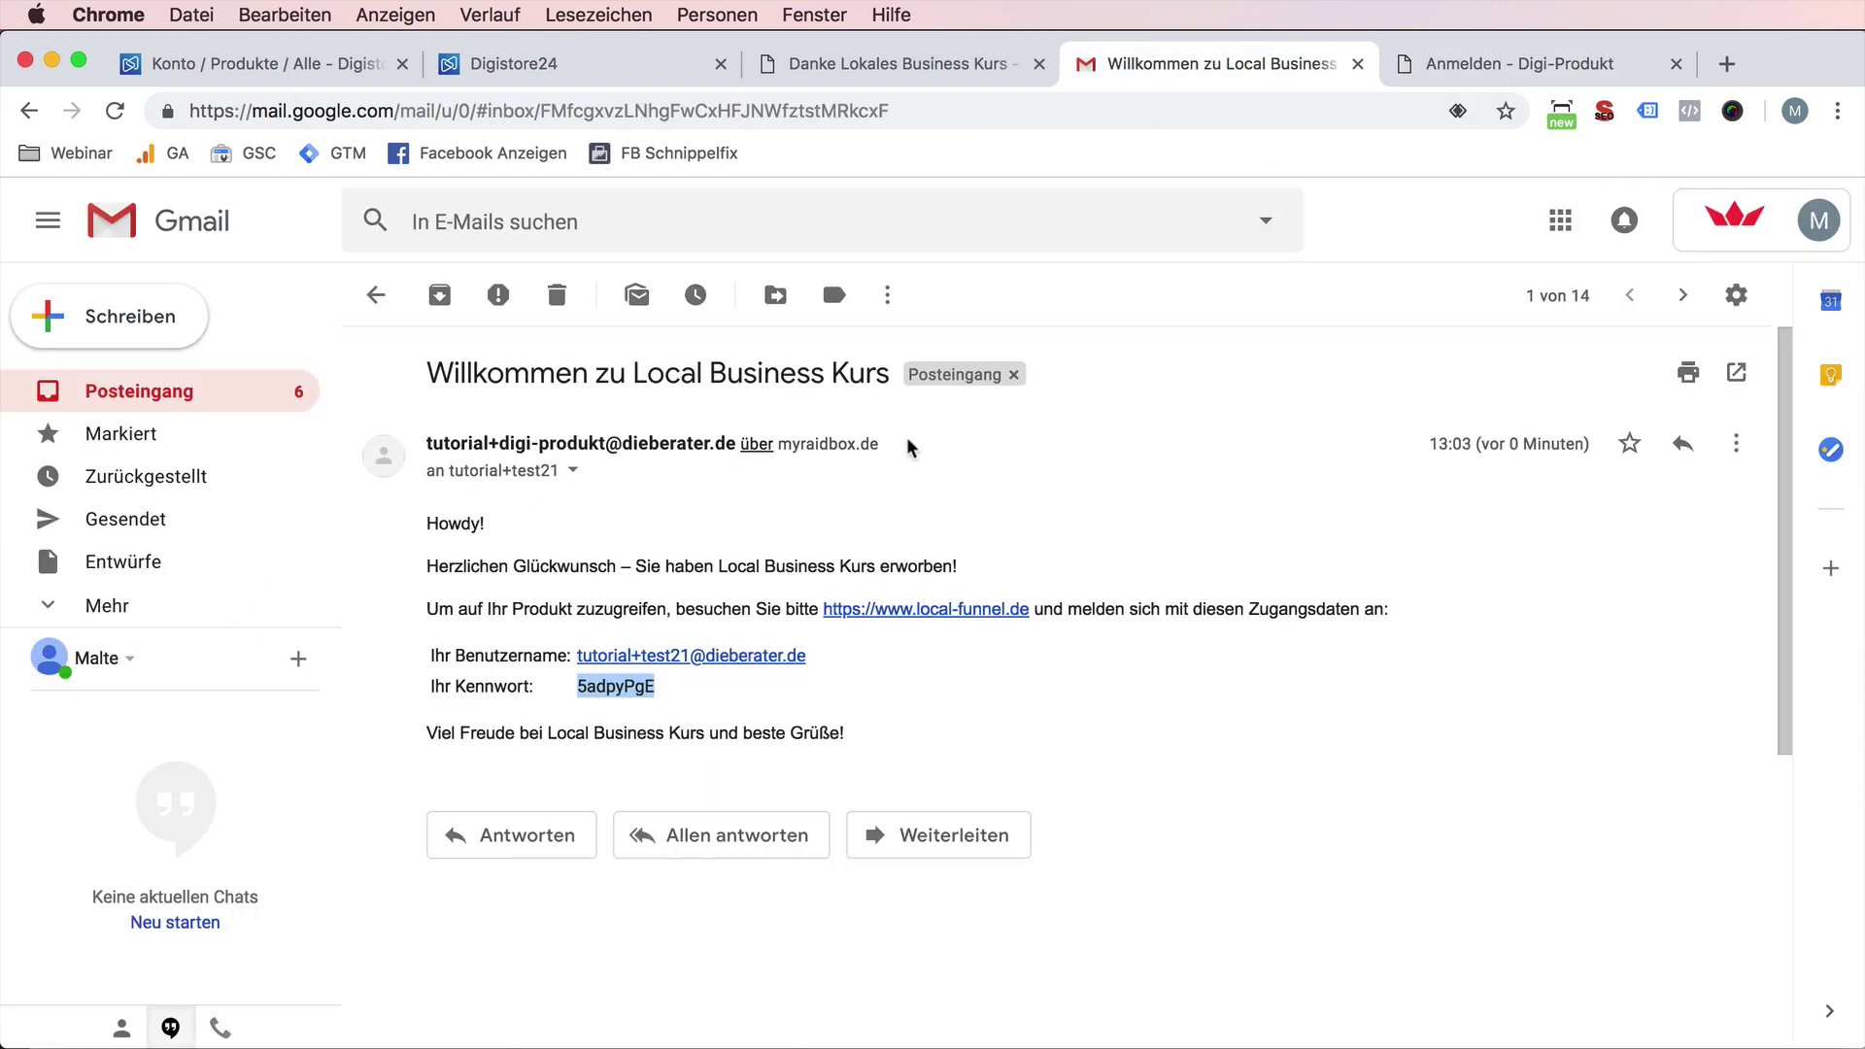
pyautogui.moveTo(818, 661); pyautogui.dragTo(586, 680)
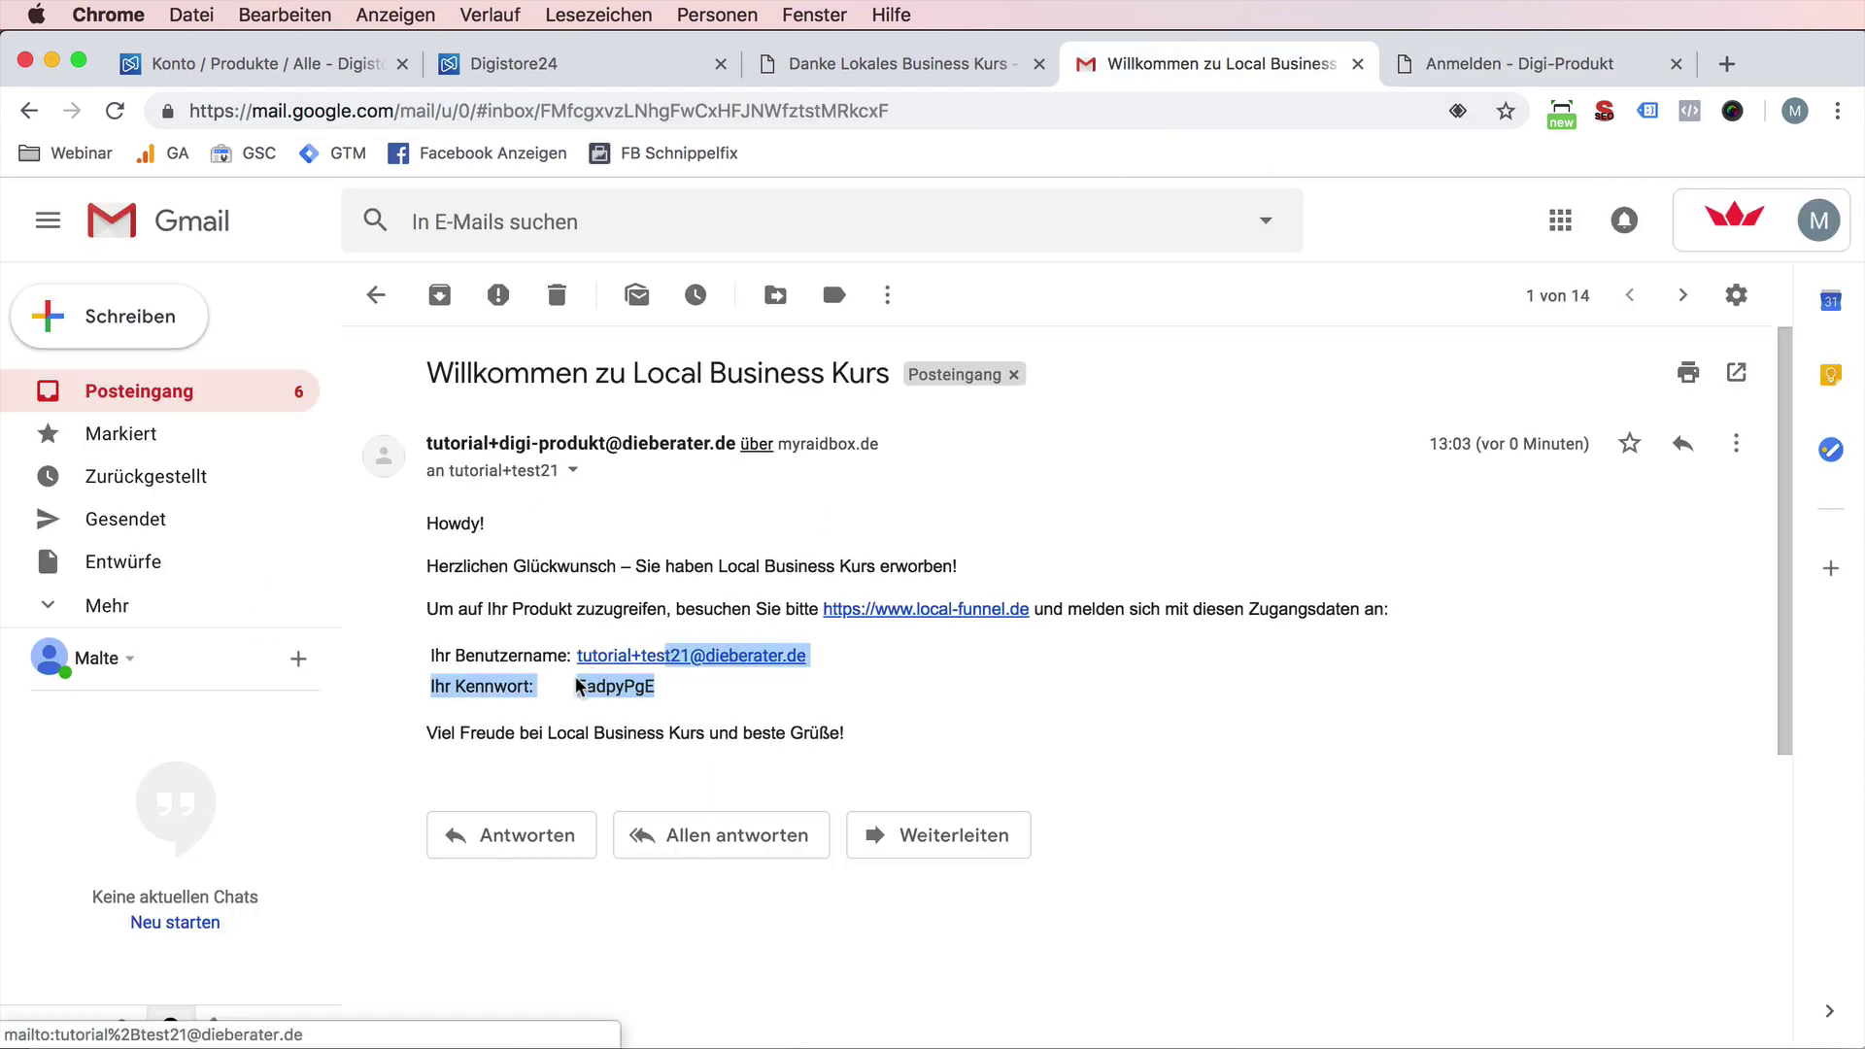
pyautogui.click(1193, 316)
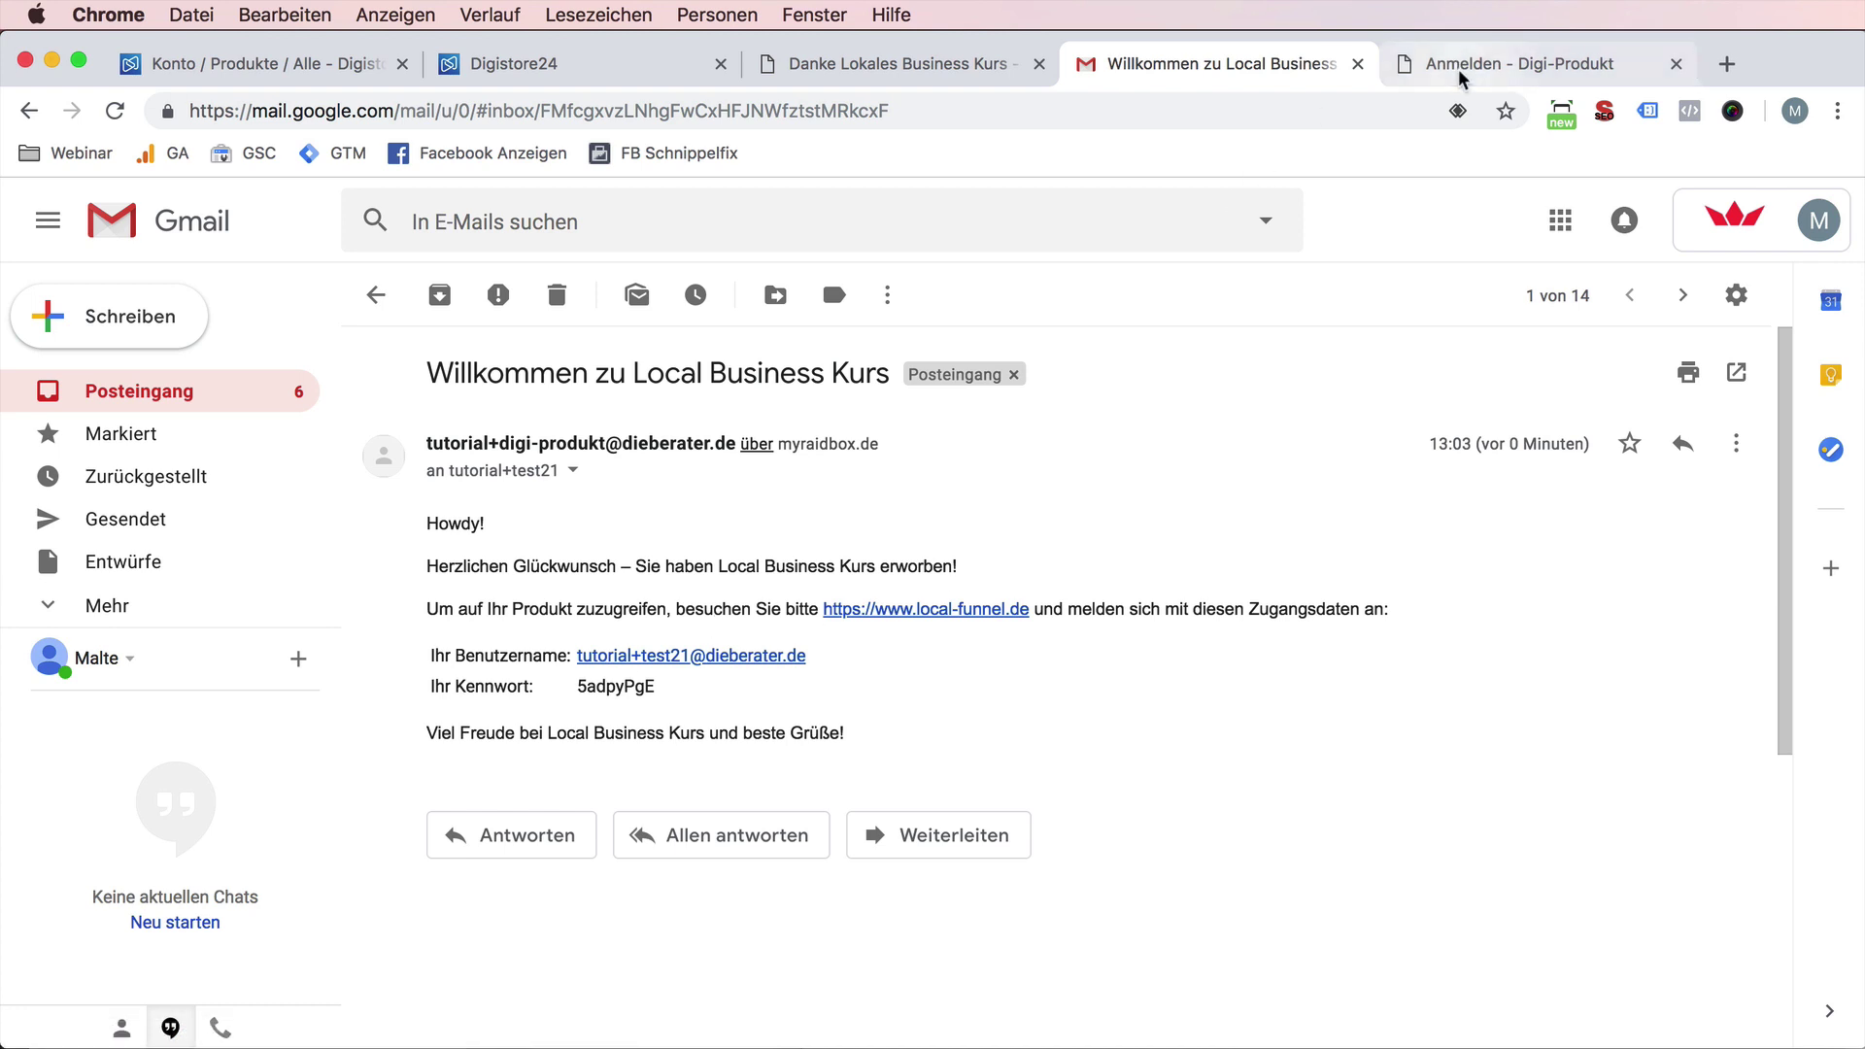
pyautogui.click(1456, 63)
# - Enter the test buyer's plus-addressed e-mail, with the test21 suffix, as the username and log in
pyautogui.click(479, 496)
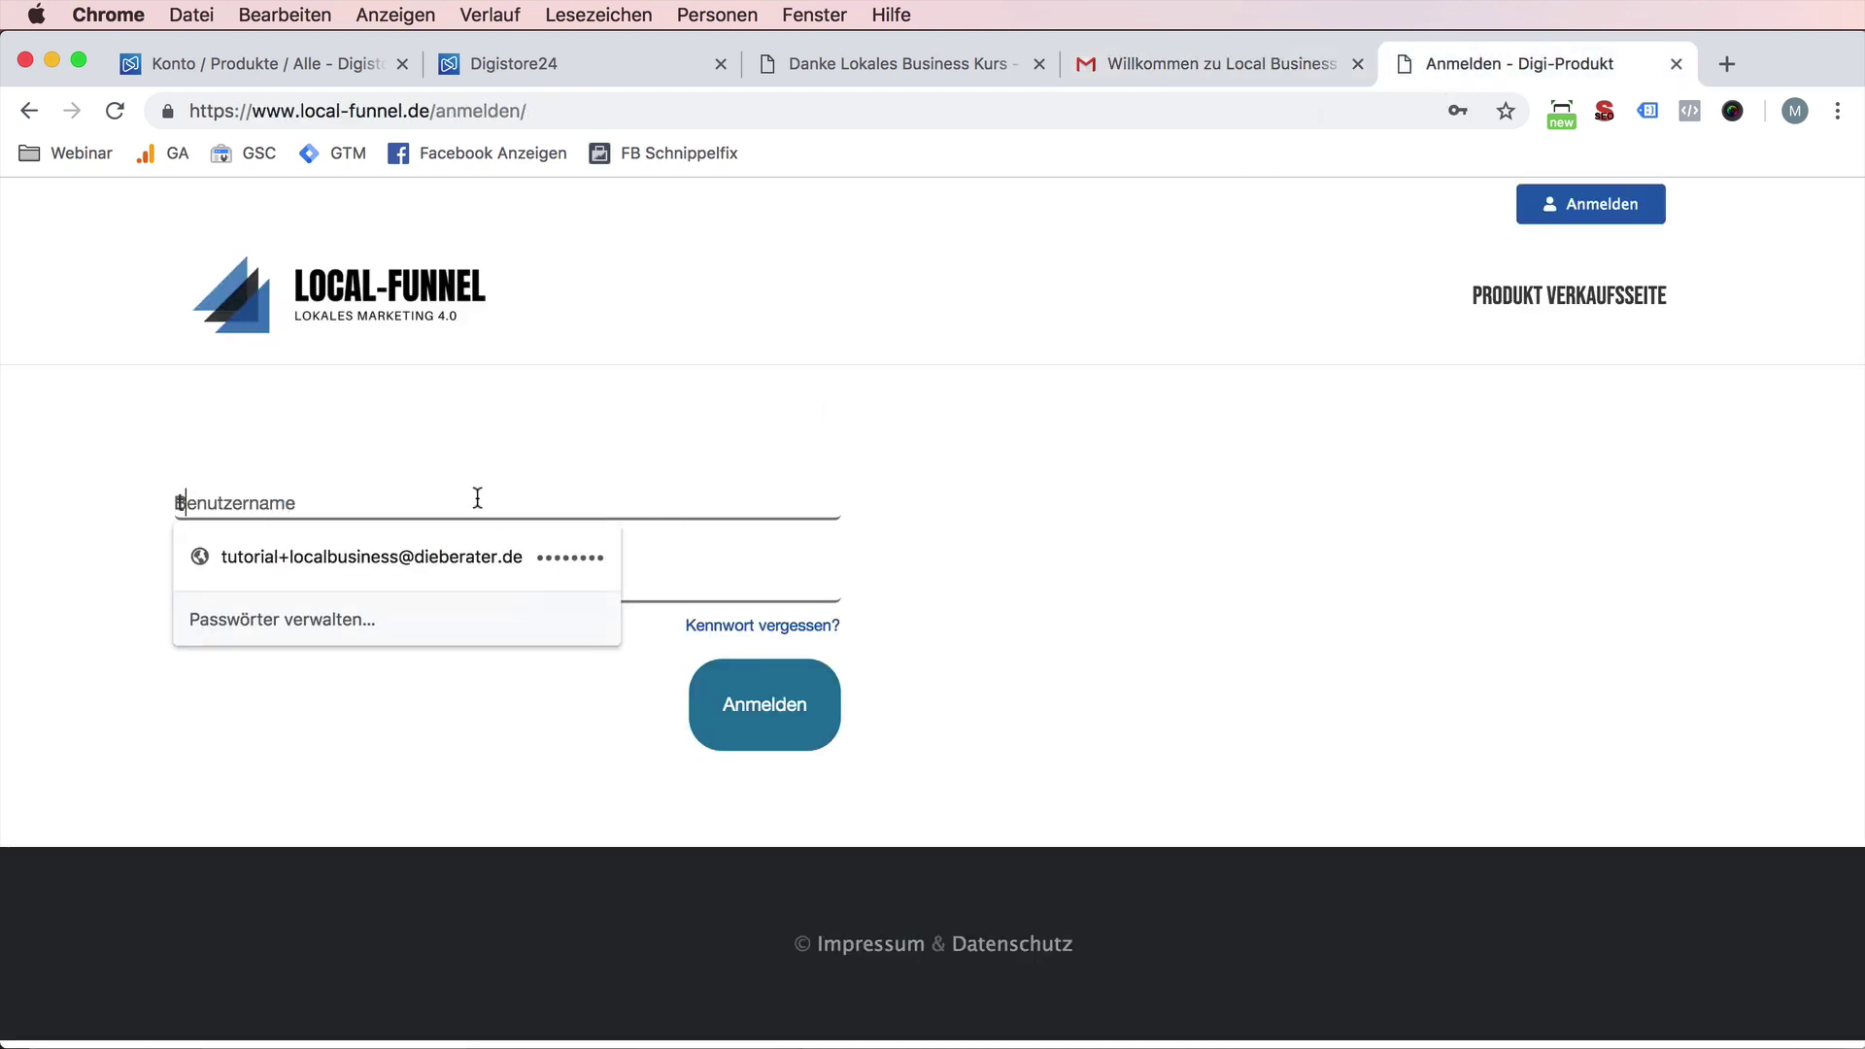
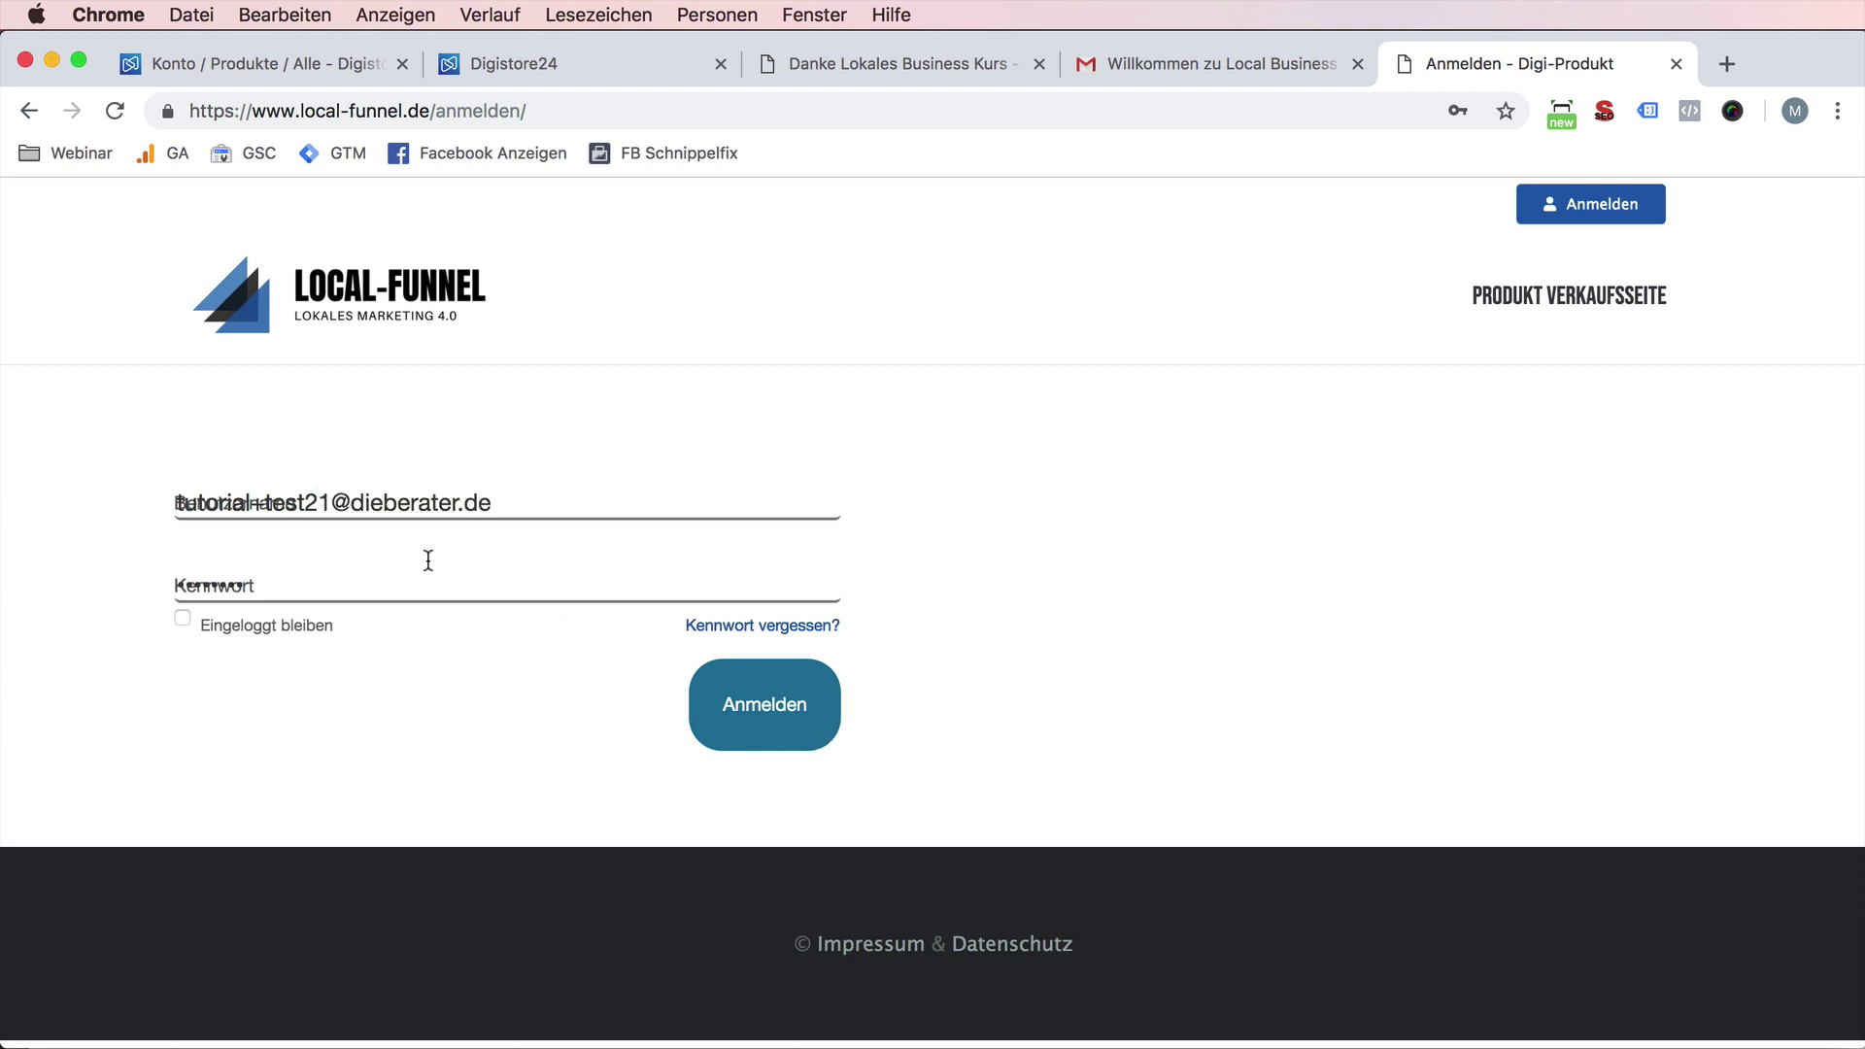
pyautogui.moveTo(331, 505); pyautogui.dragTo(265, 507)
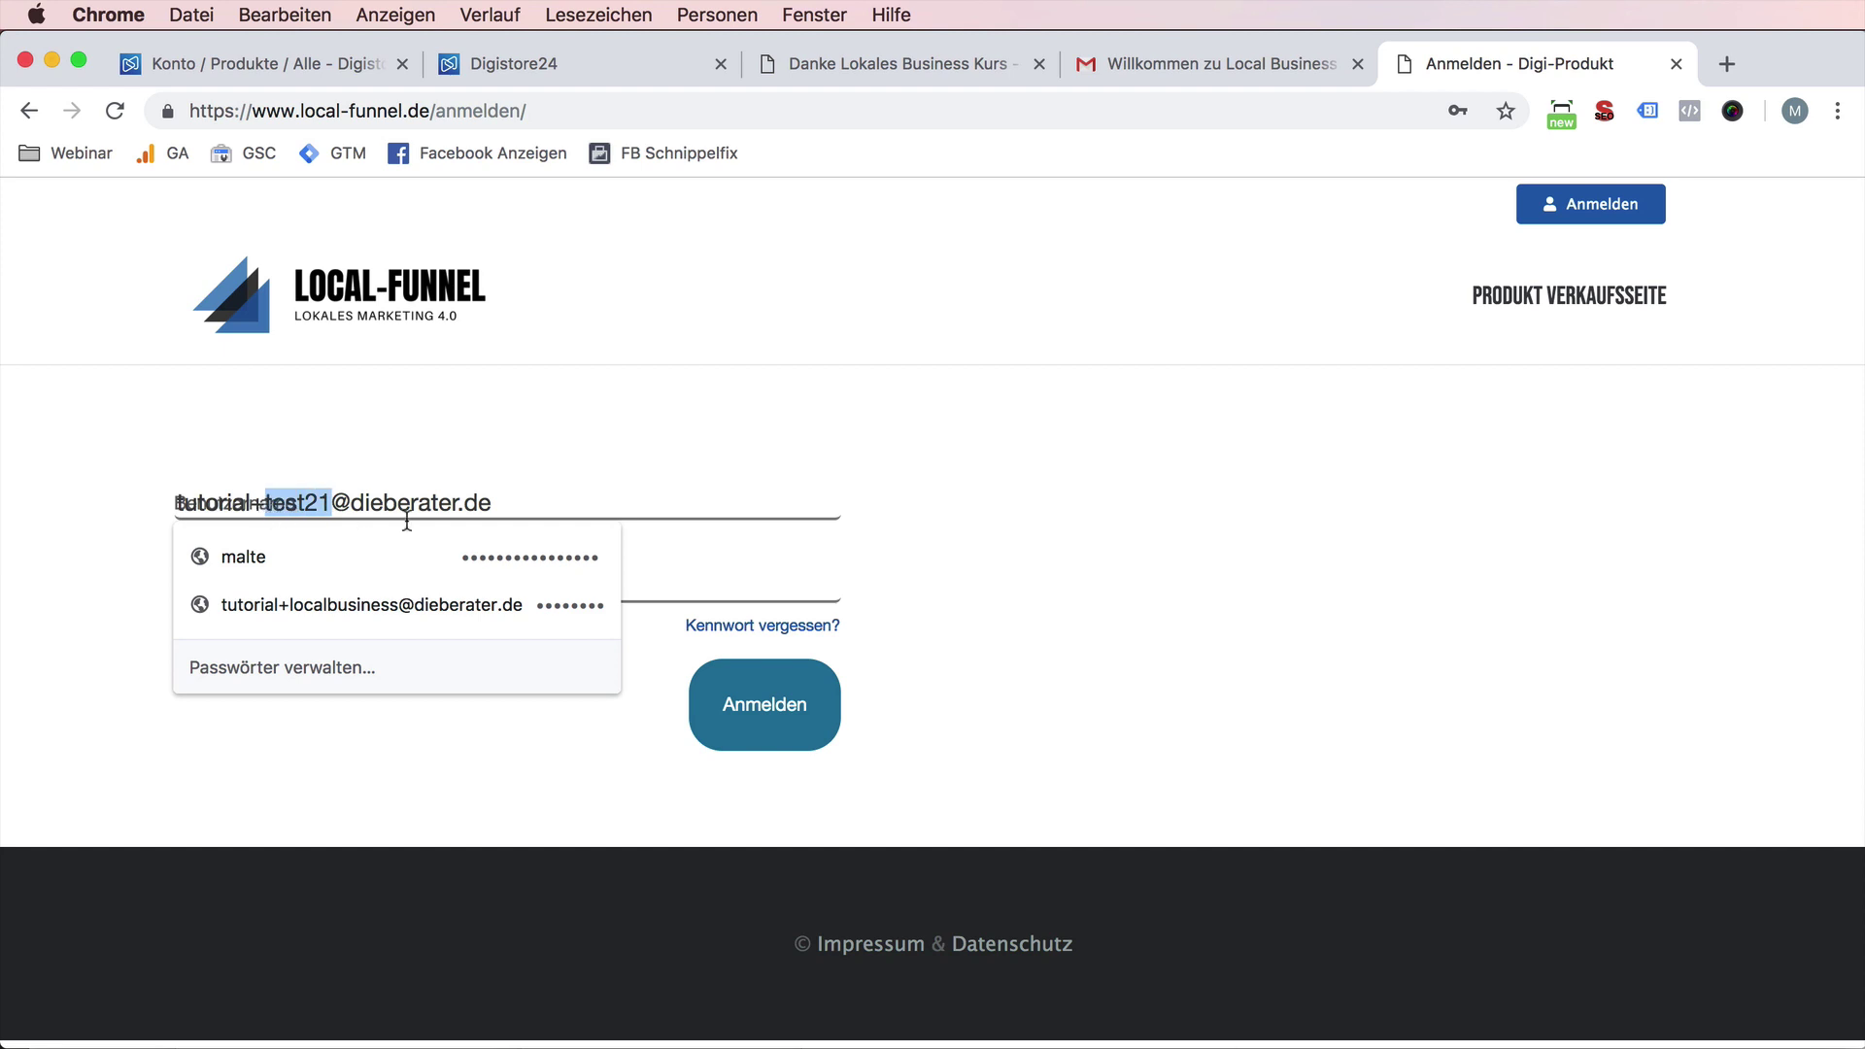
pyautogui.write('localfunne')
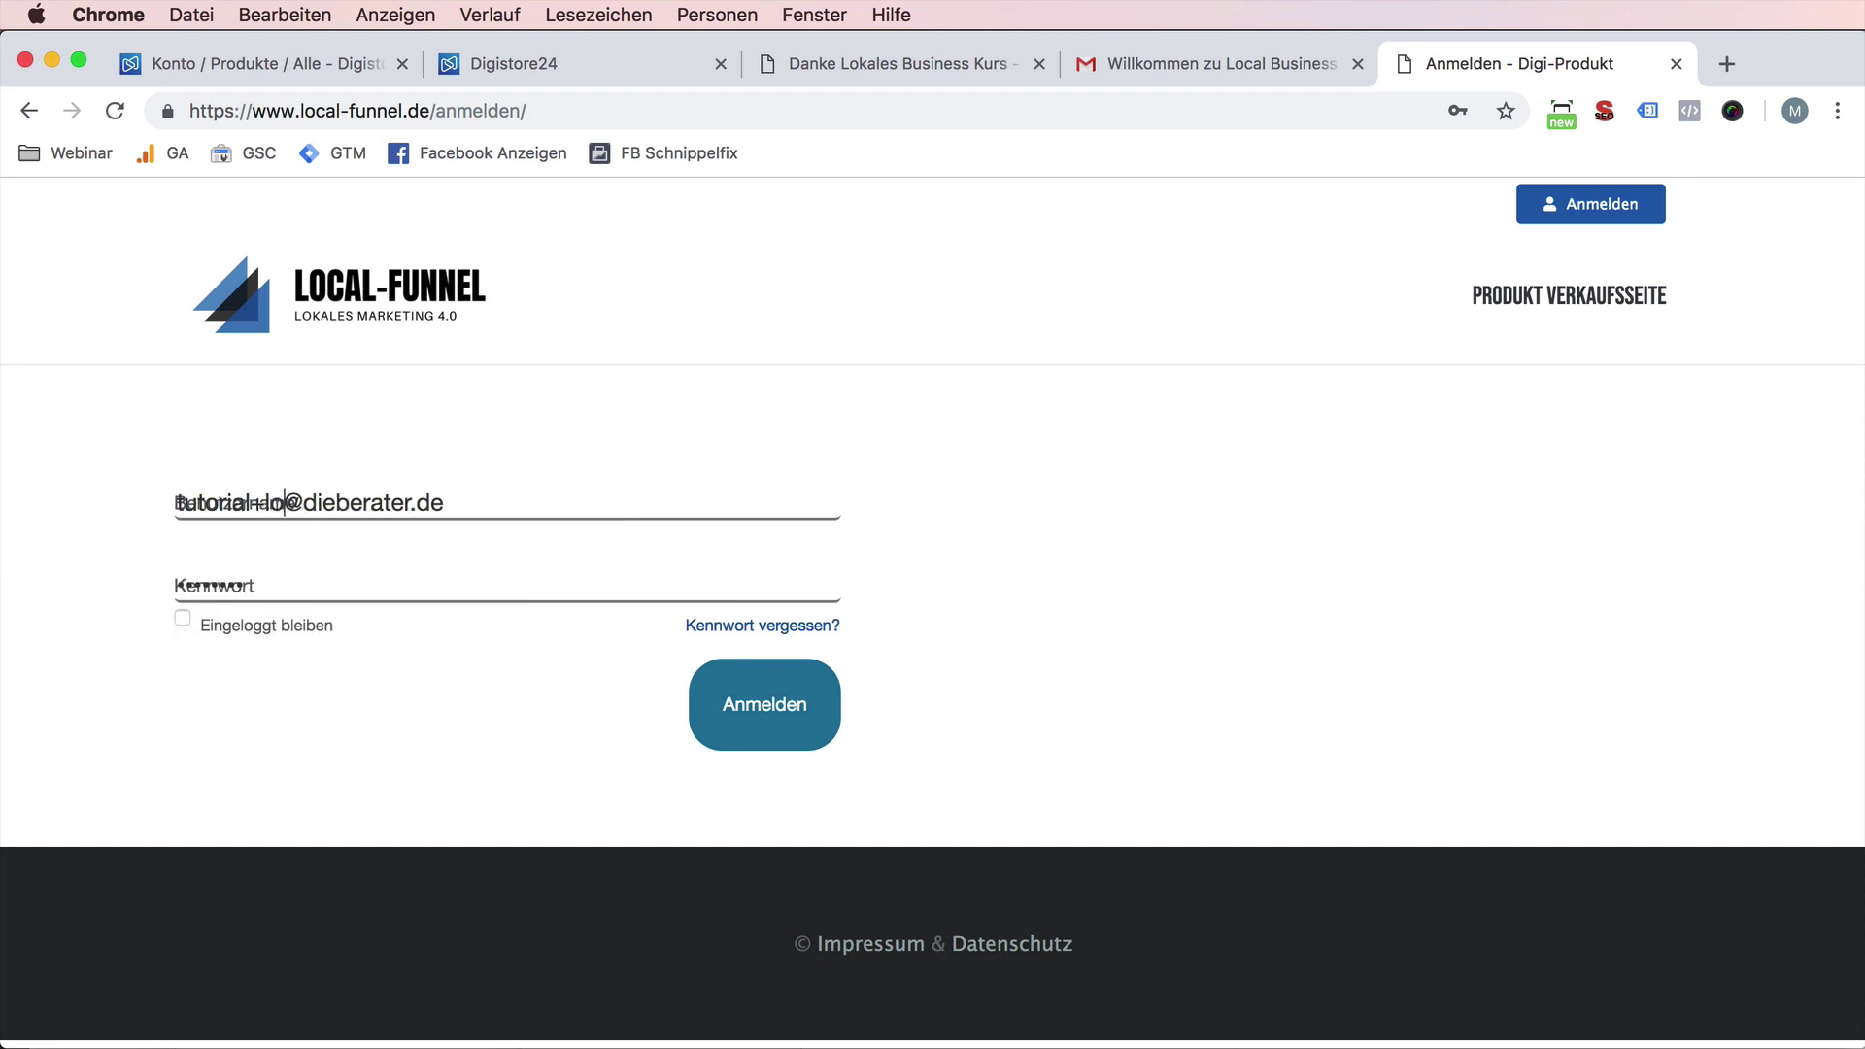
pyautogui.write('l')
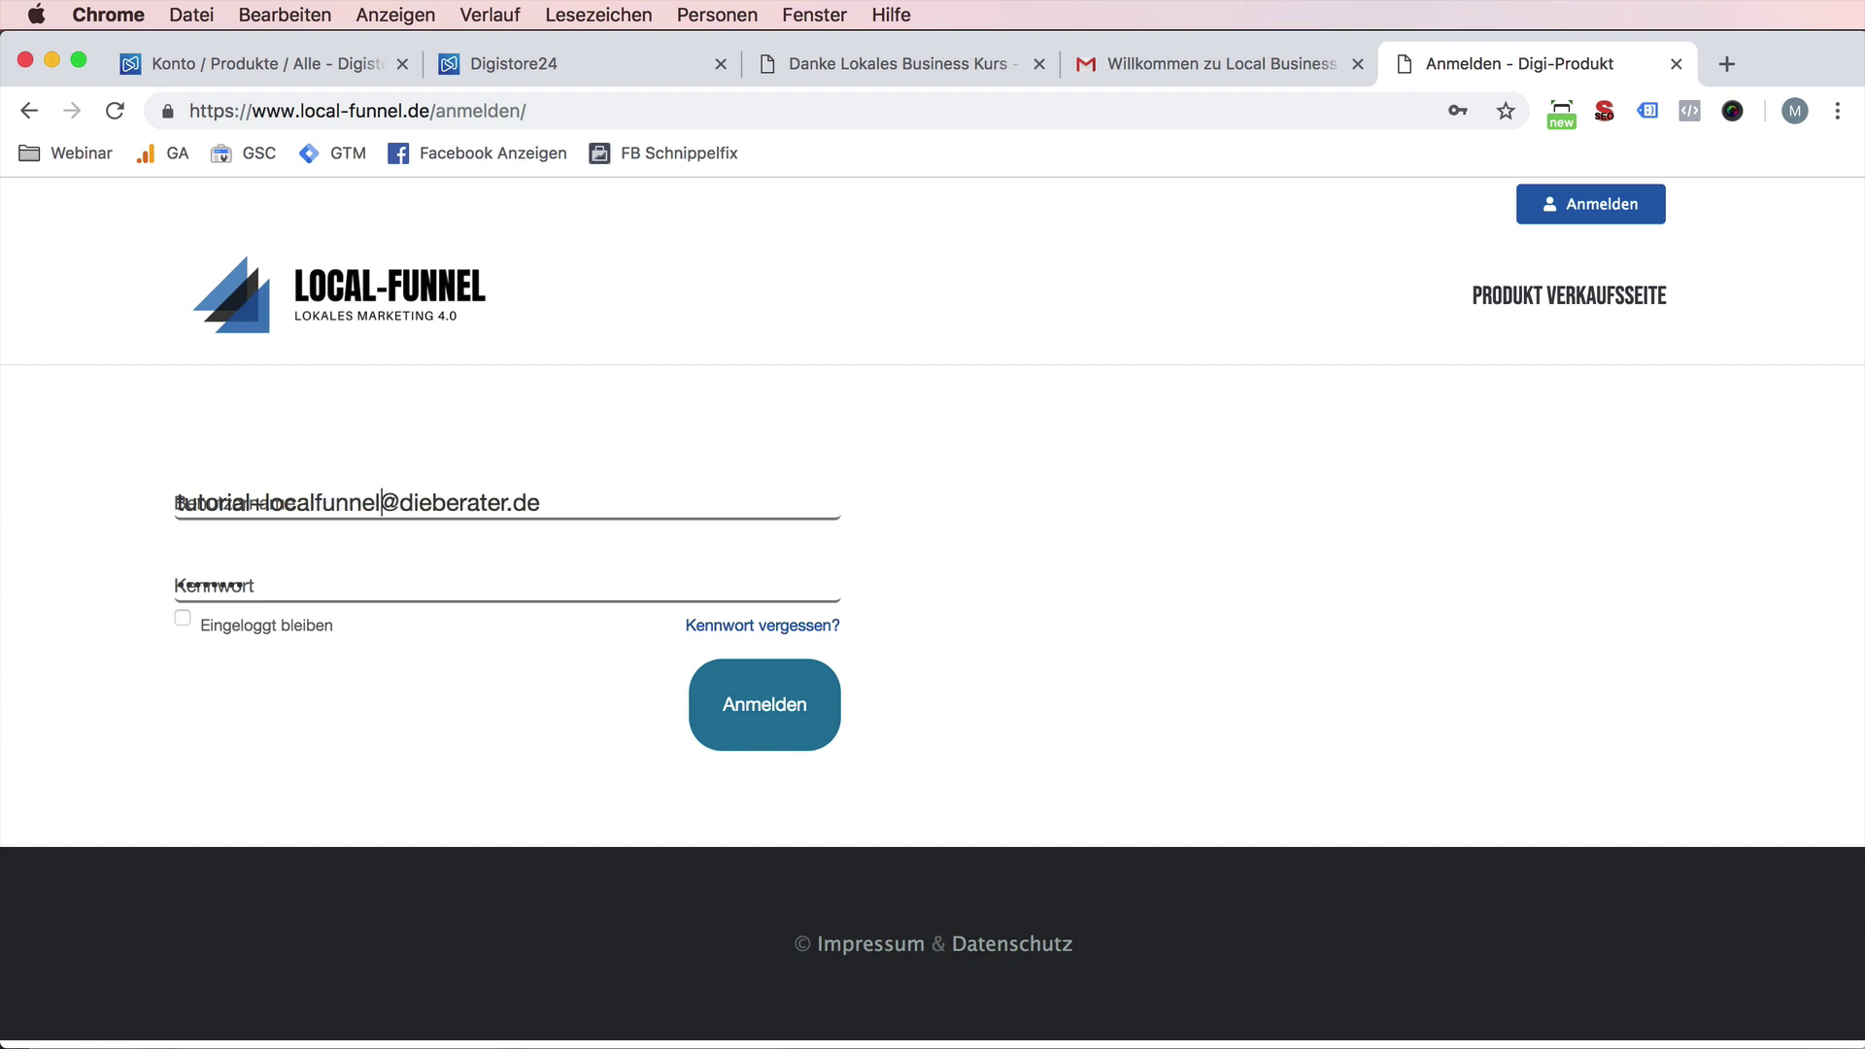
pyautogui.click(375, 496)
pyautogui.moveTo(376, 496); pyautogui.dragTo(266, 505)
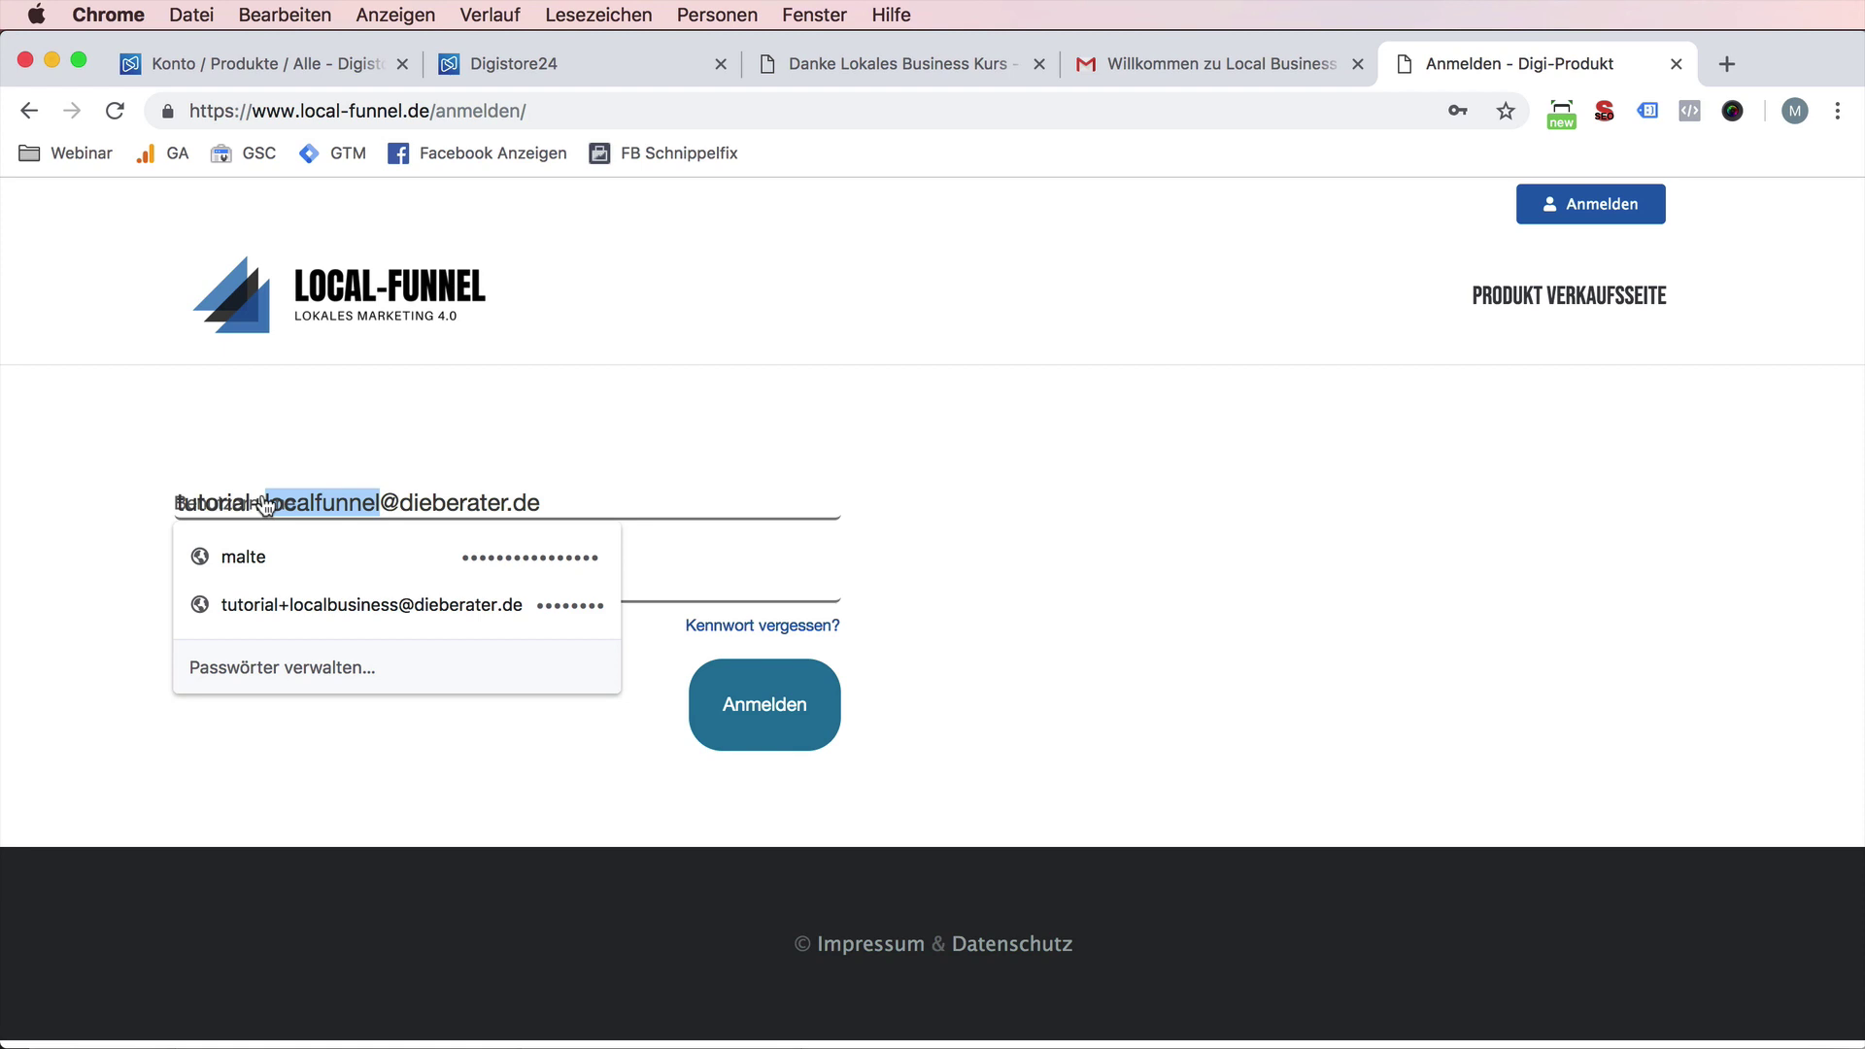
pyautogui.press('BackSpace')
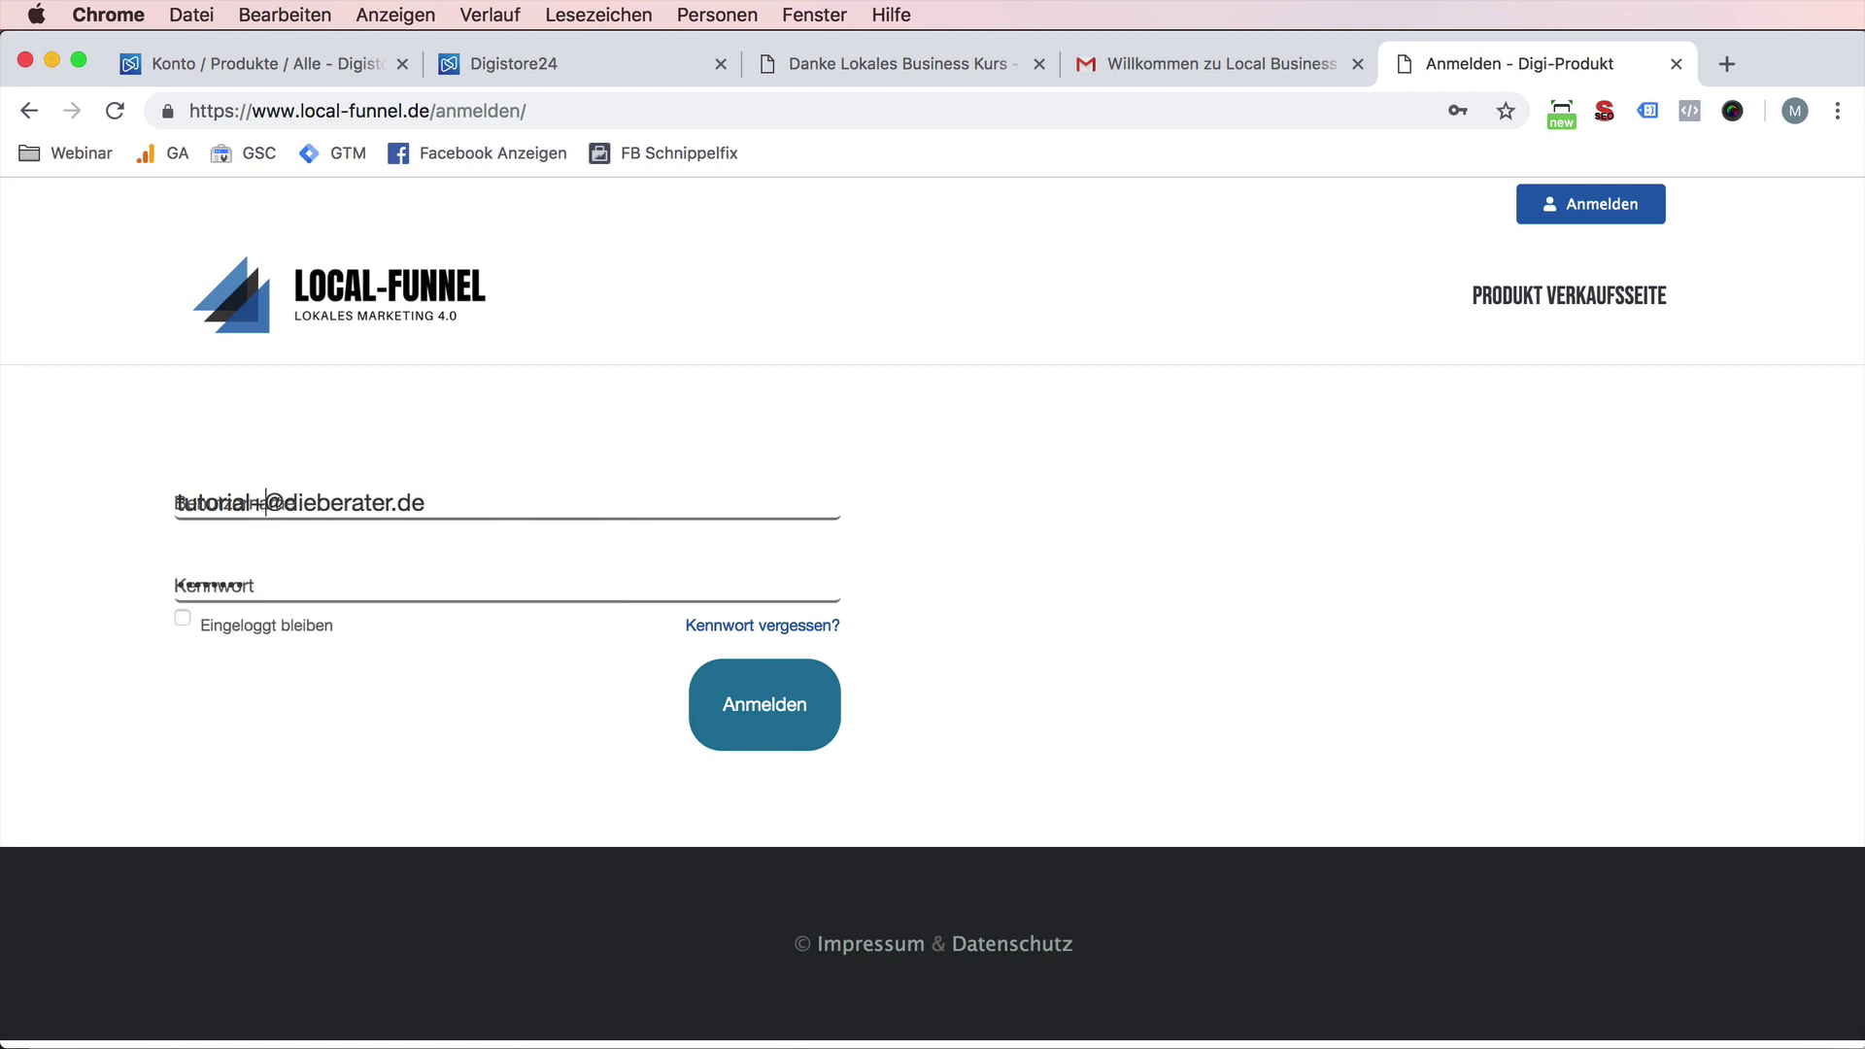
pyautogui.write('test21')
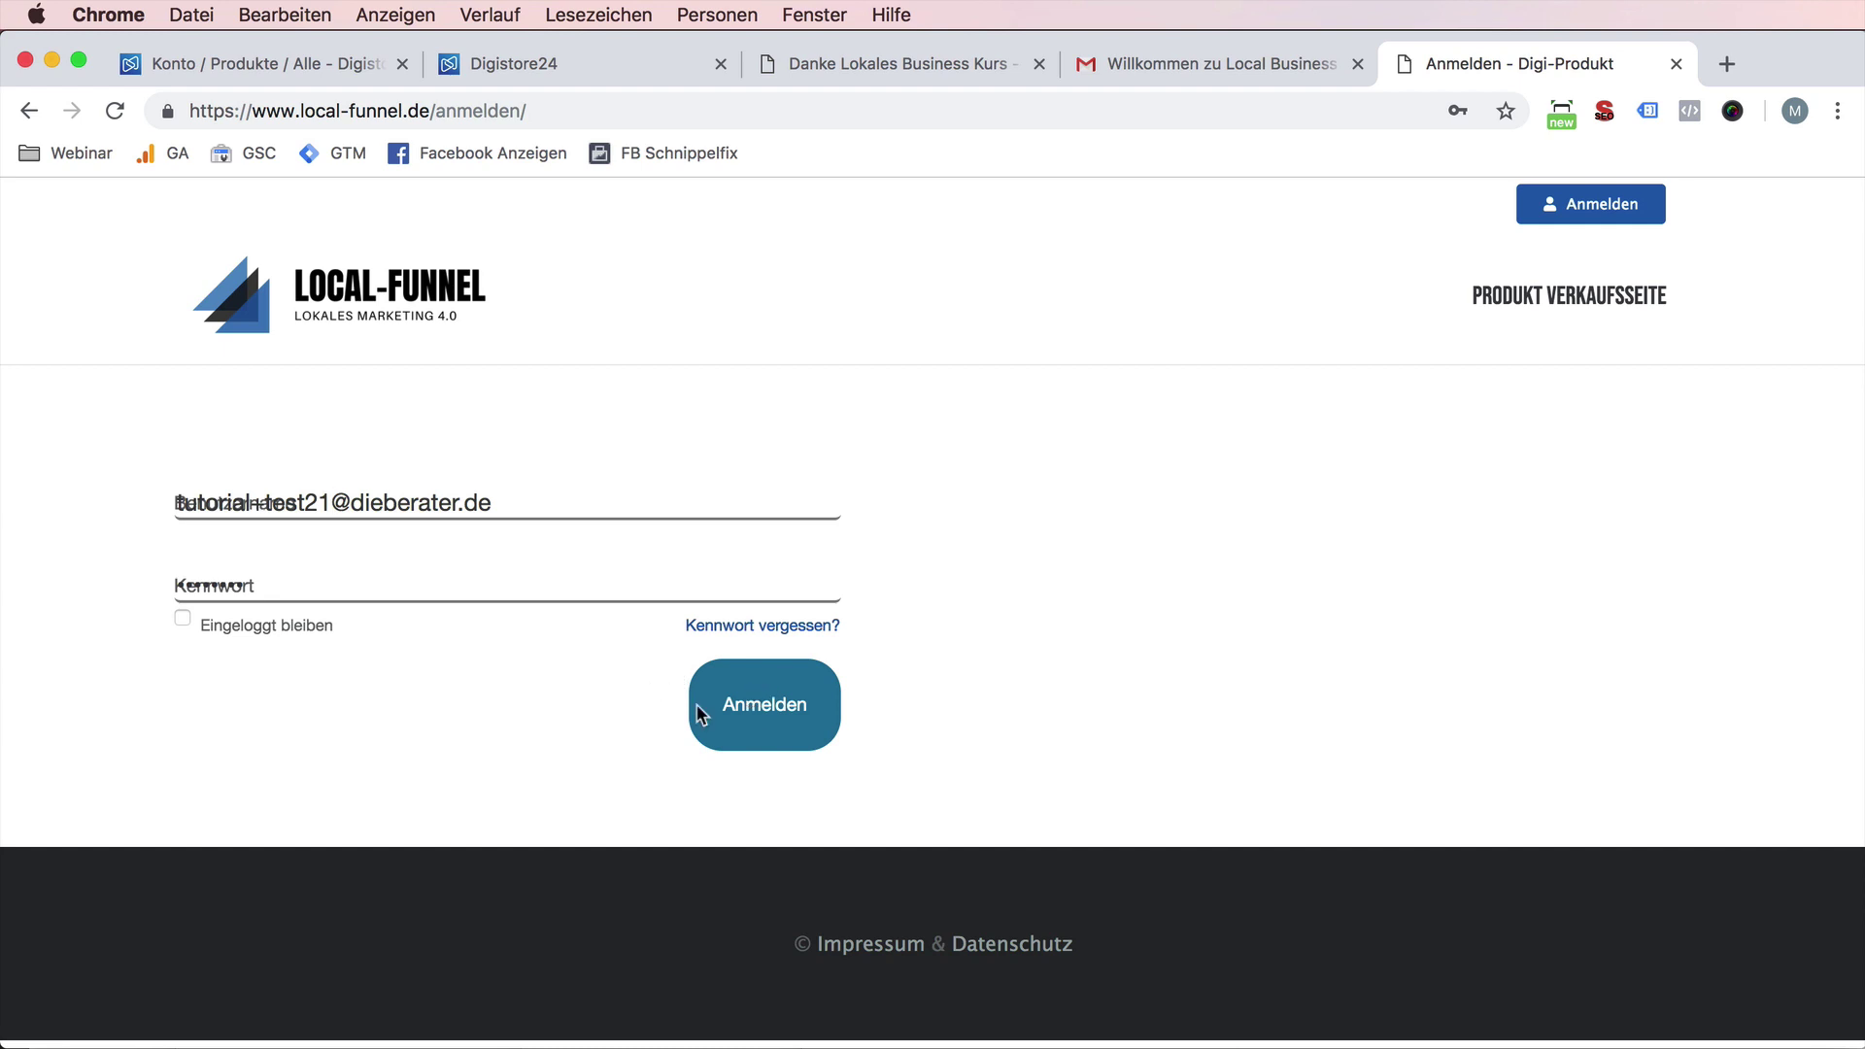
pyautogui.click(765, 733)
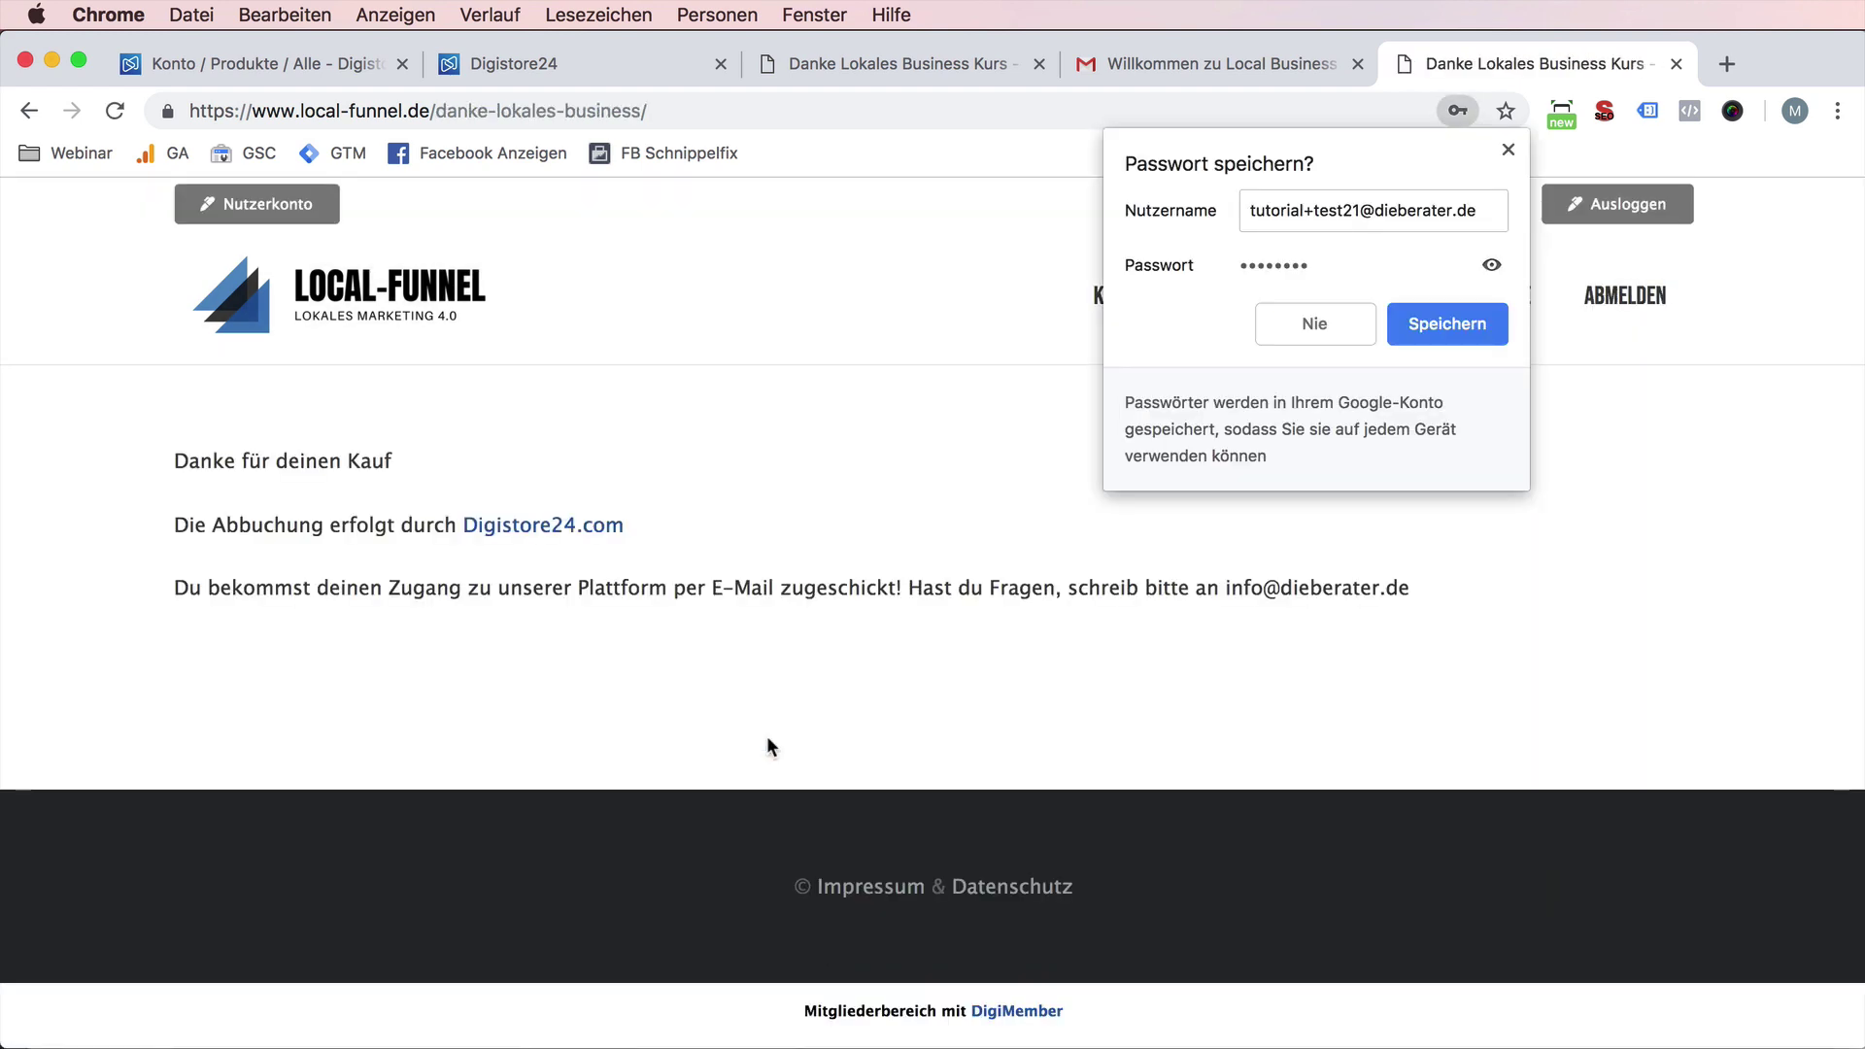
# - Save the login in Chrome's 'Passwort speichern?' prompt
pyautogui.click(1481, 323)
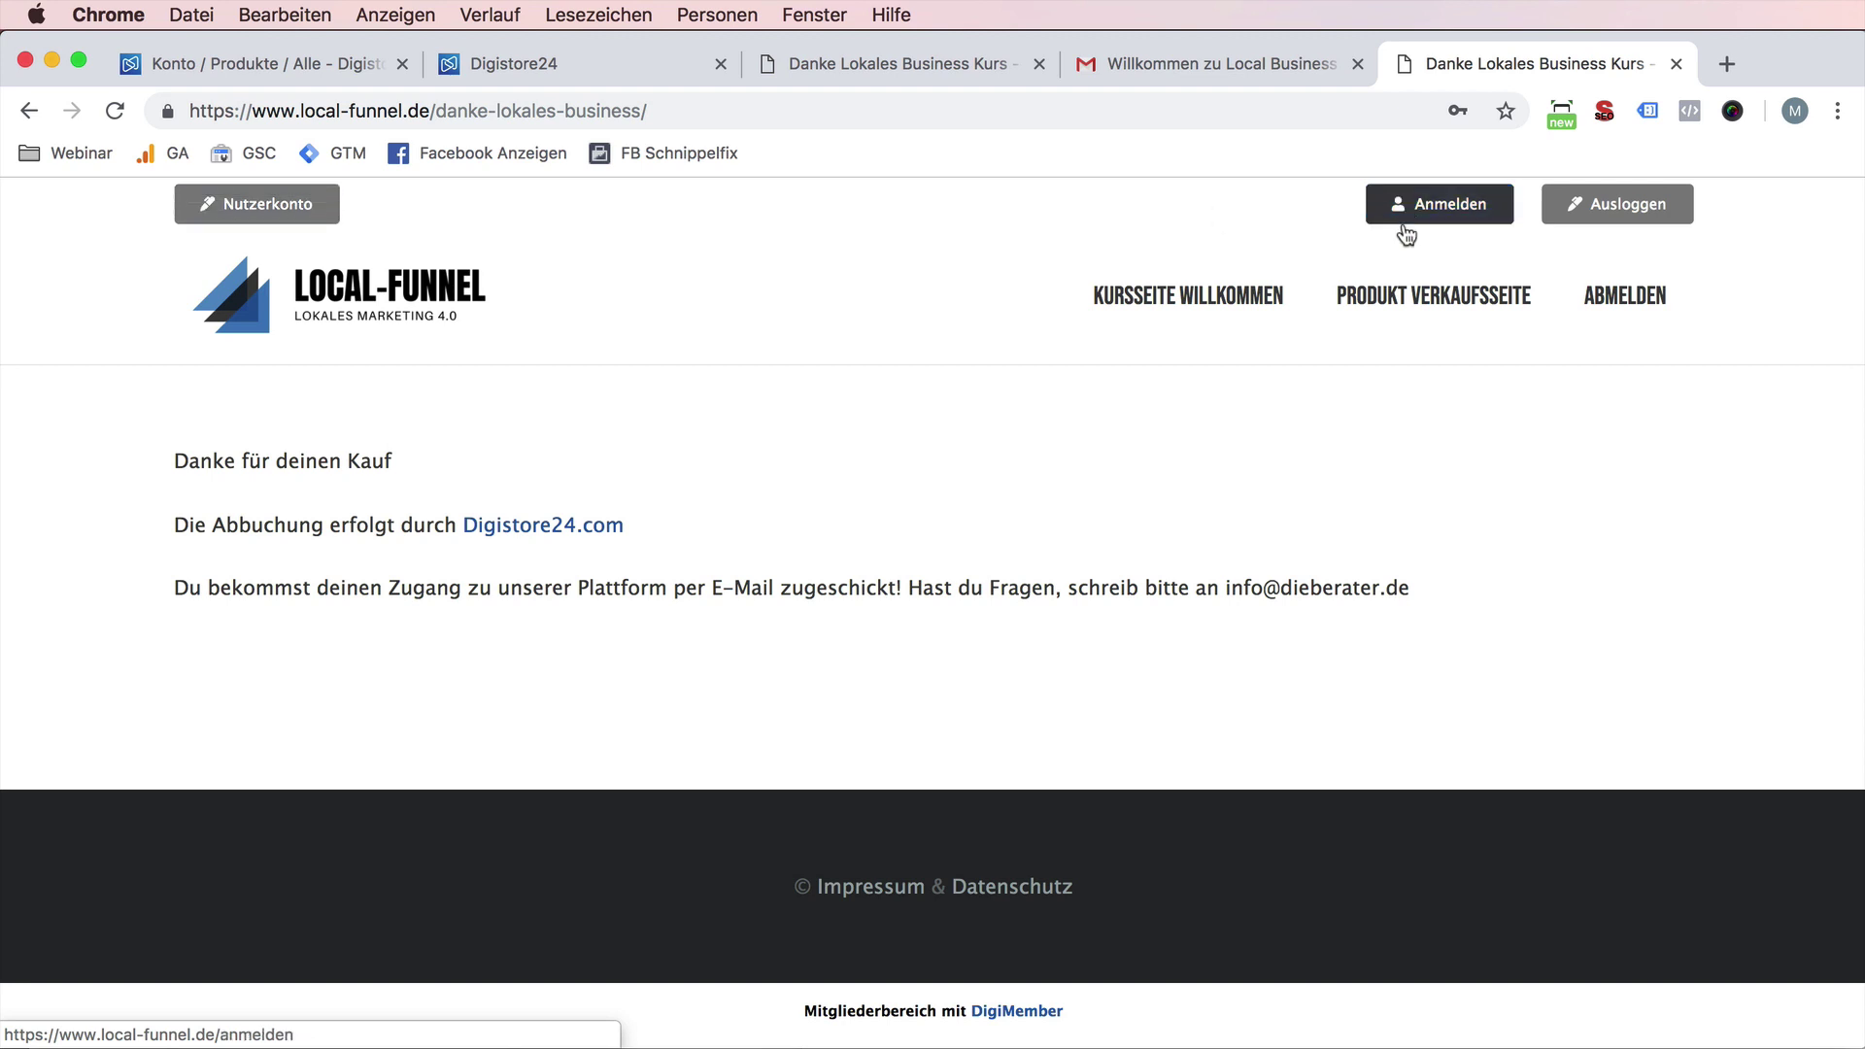
# - Visit the Kursseite Willkommen and Produkt Verkaufsseite pages, then log the buyer out
pyautogui.click(1219, 310)
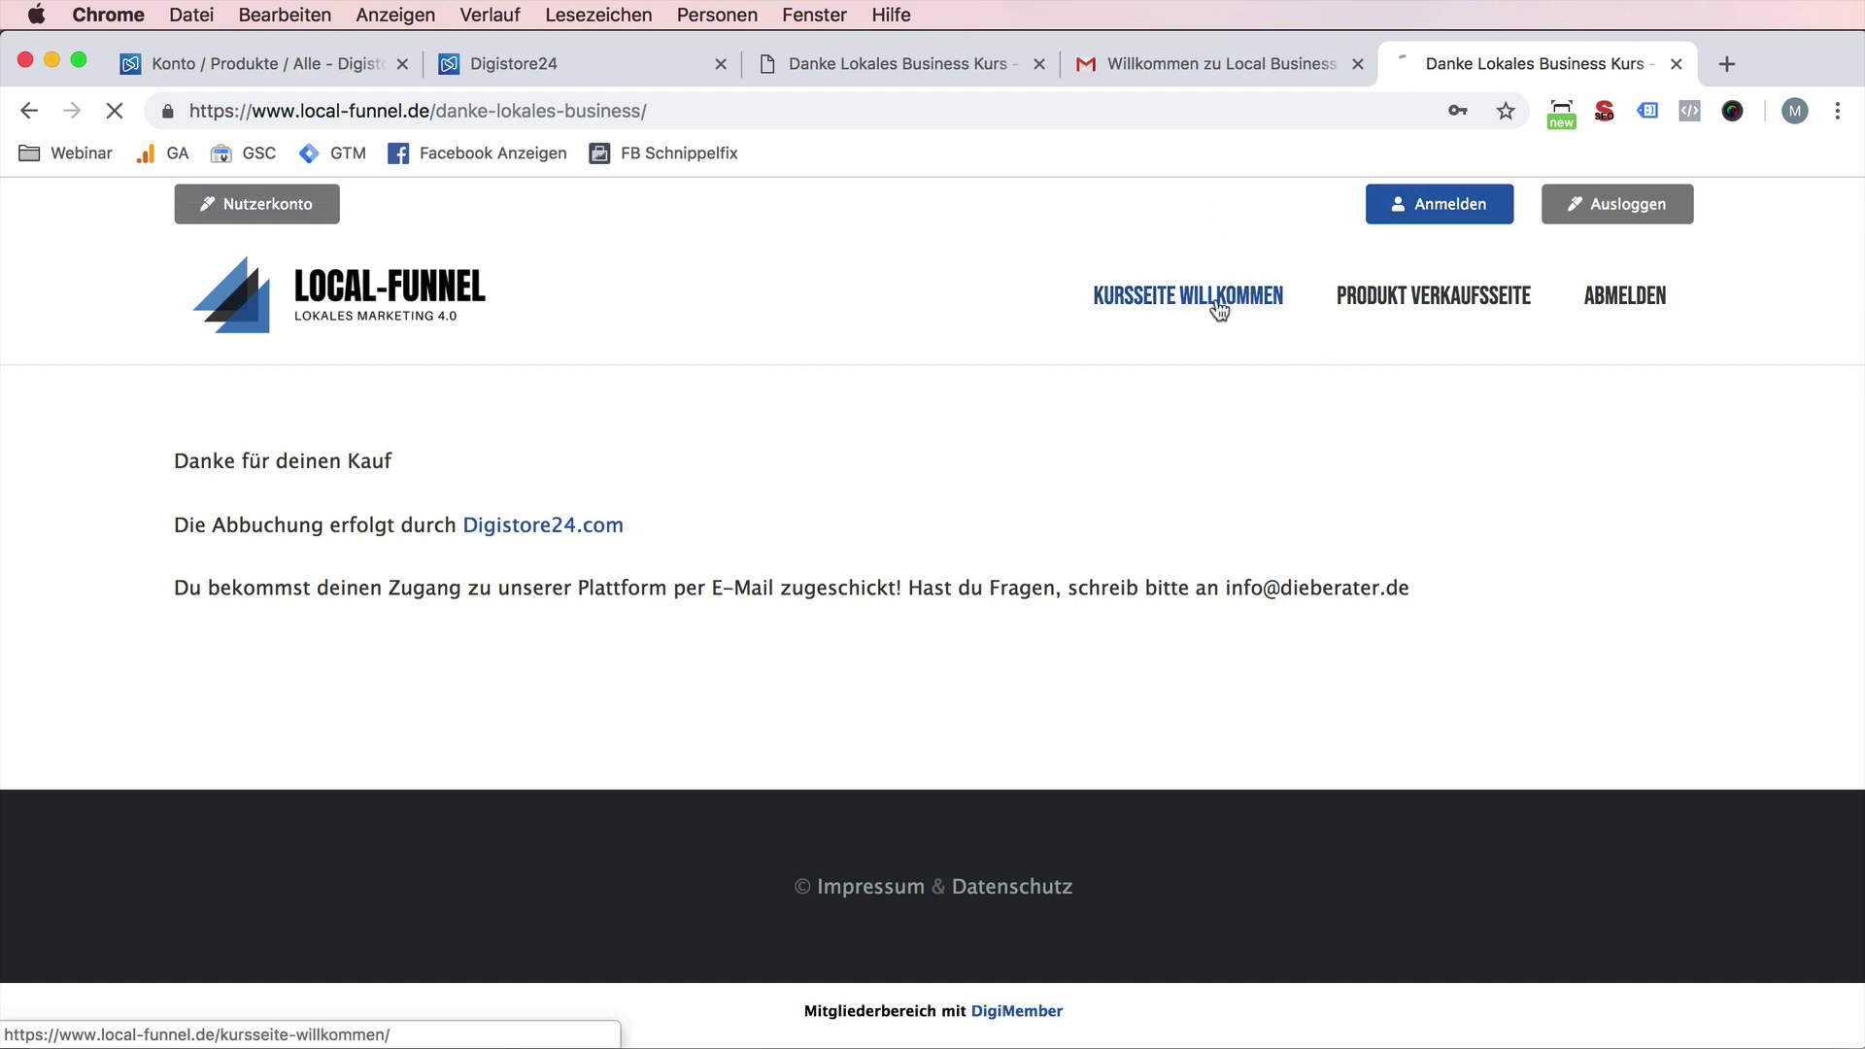
pyautogui.click(1454, 295)
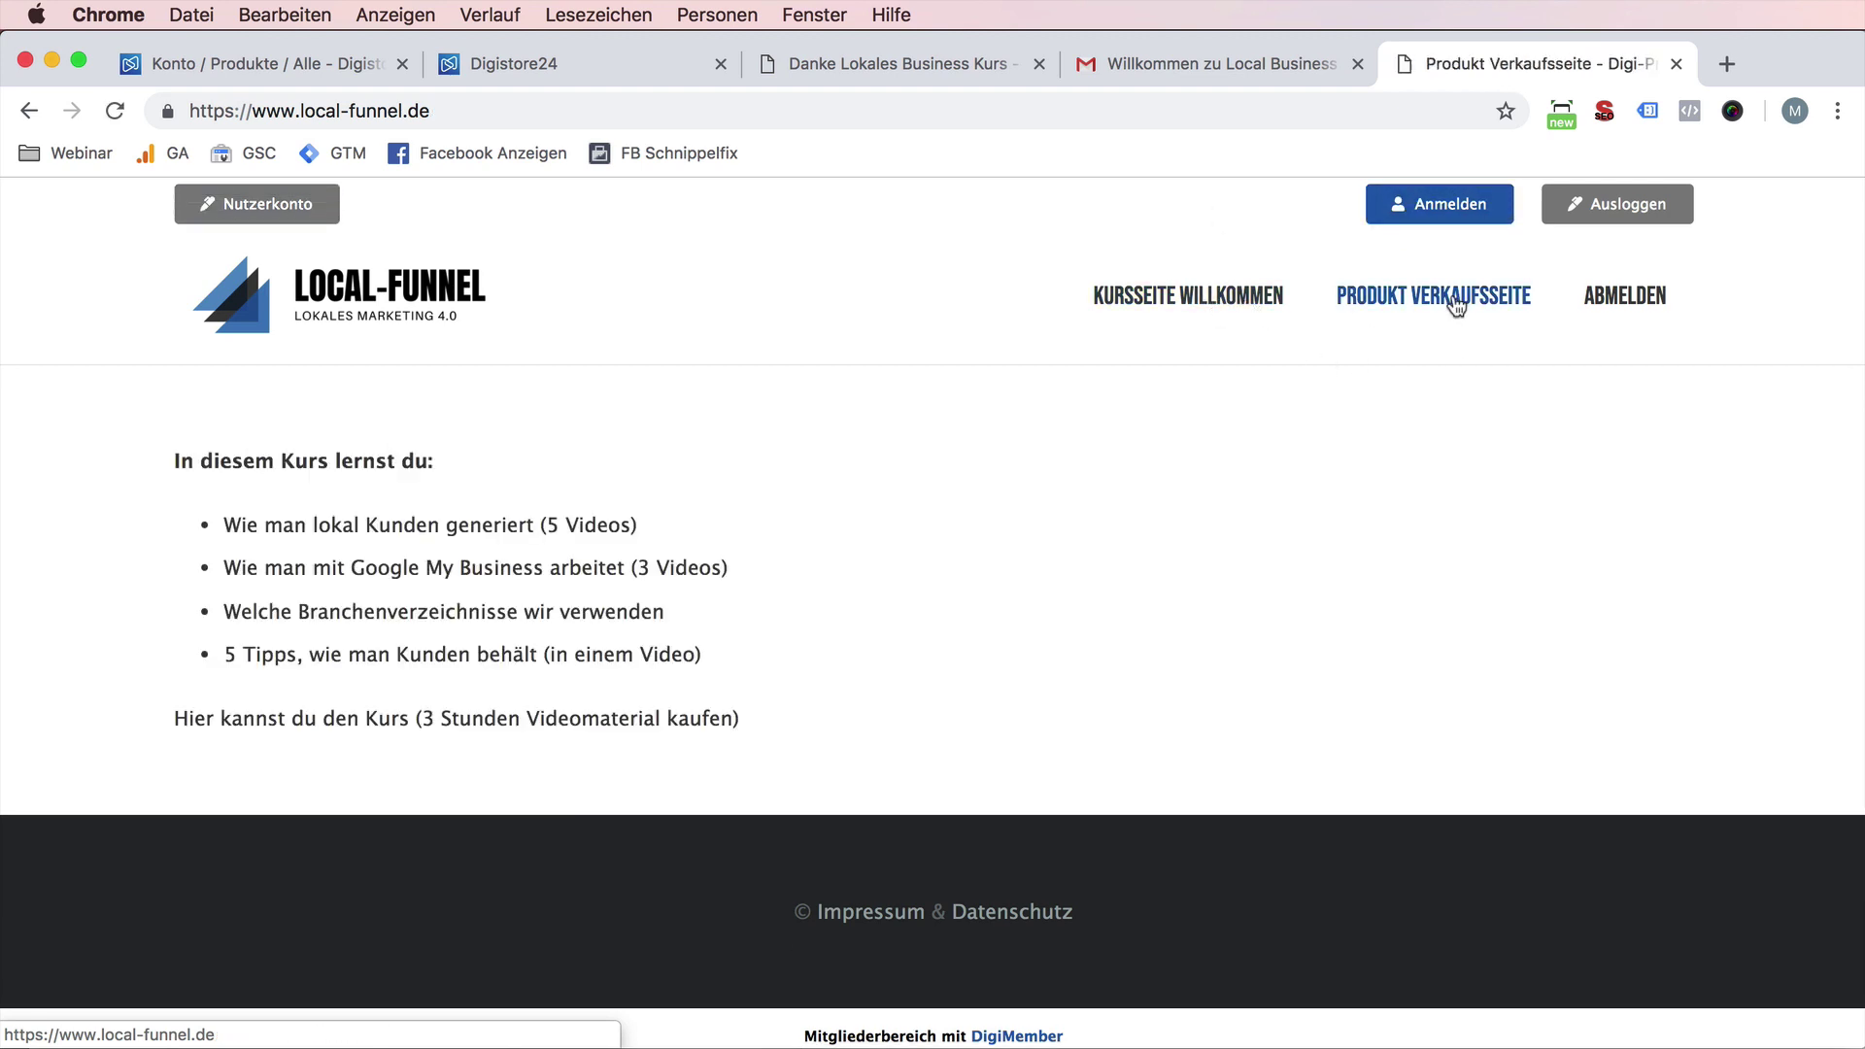
pyautogui.click(1245, 300)
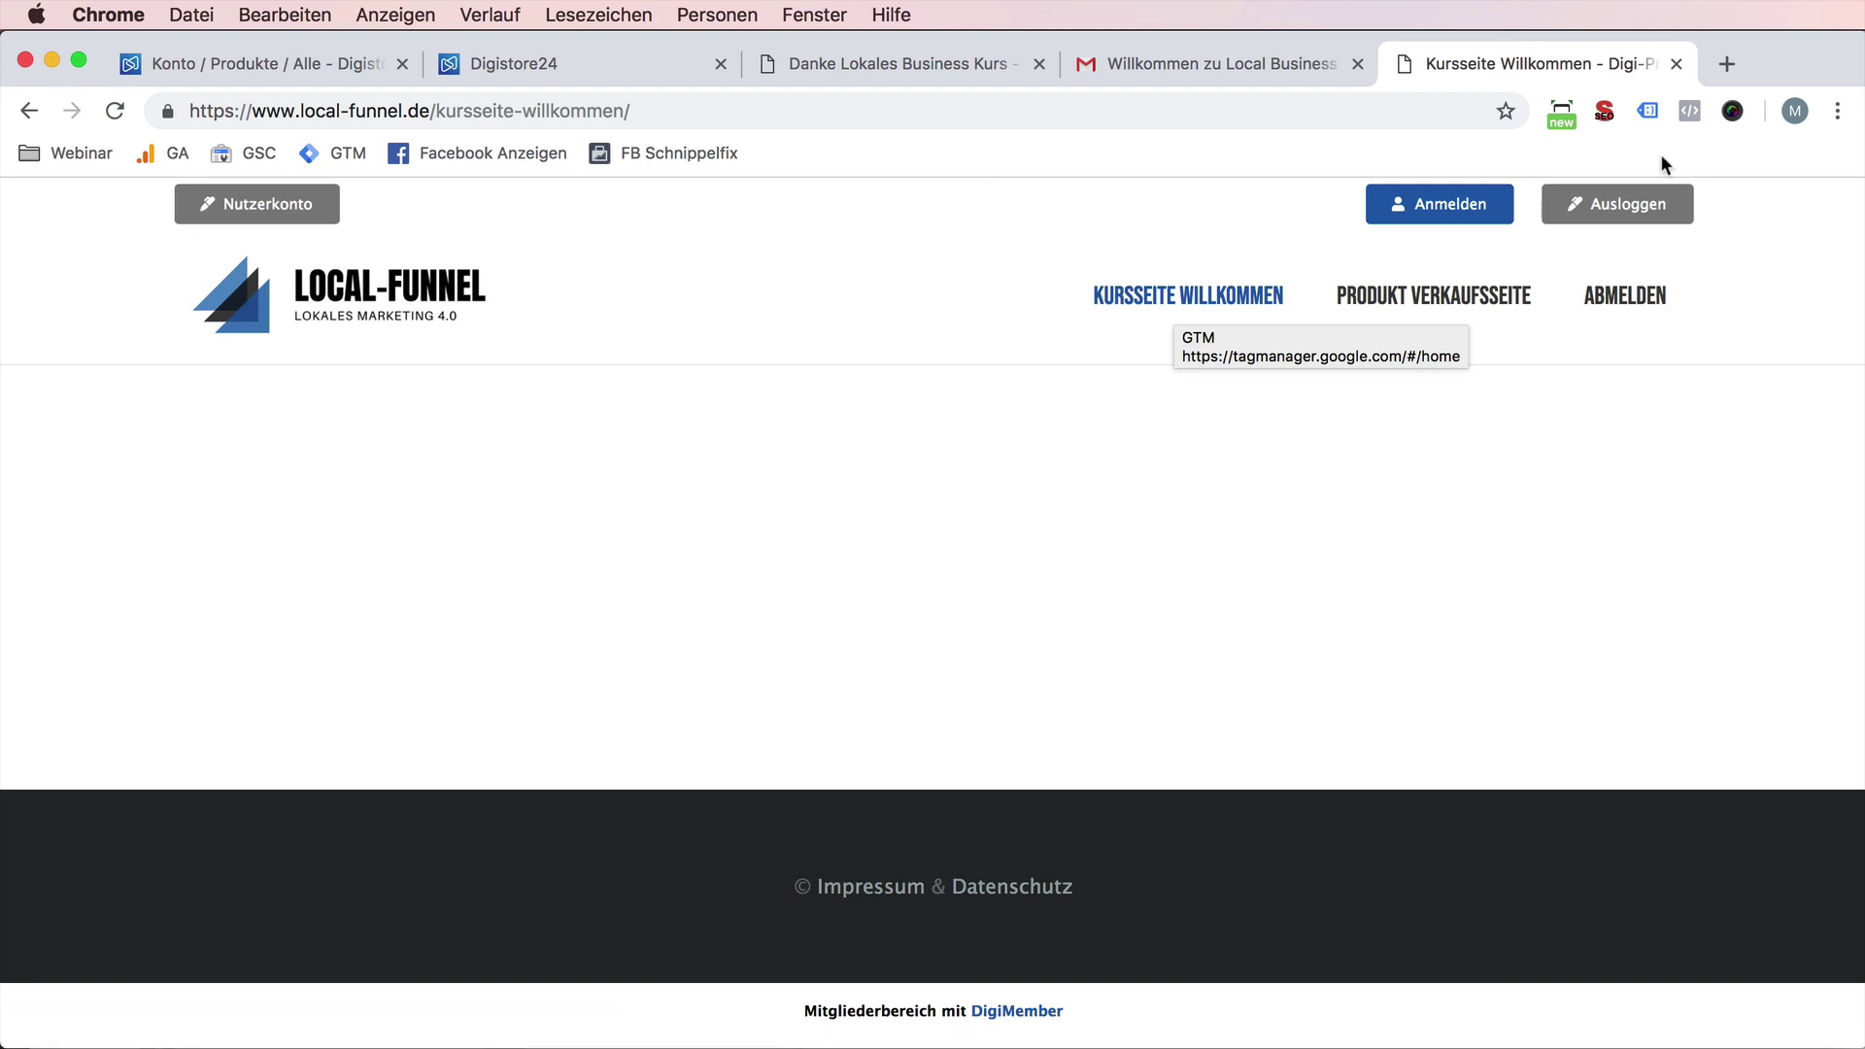
pyautogui.click(1639, 214)
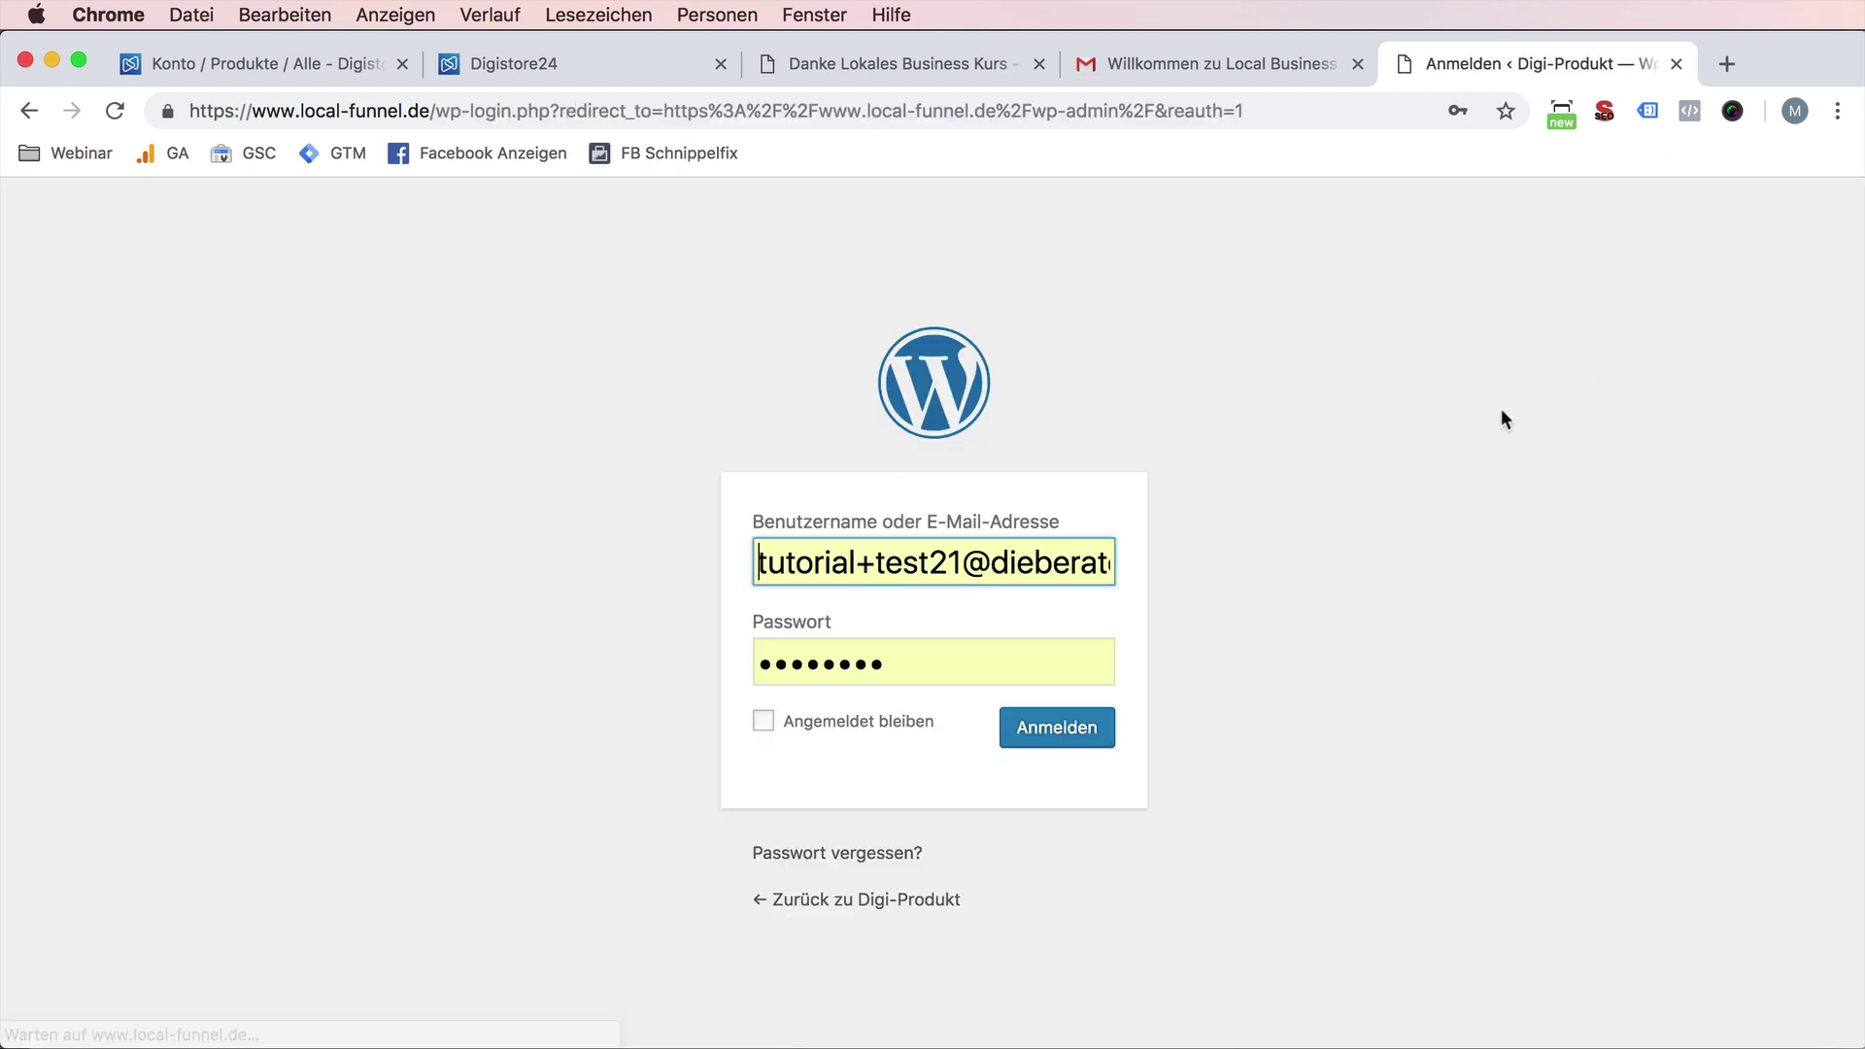
# - Trim the address to local-funnel.de and load the site's home page
pyautogui.moveTo(432, 111); pyautogui.dragTo(1277, 97)
pyautogui.press('BackSpace')
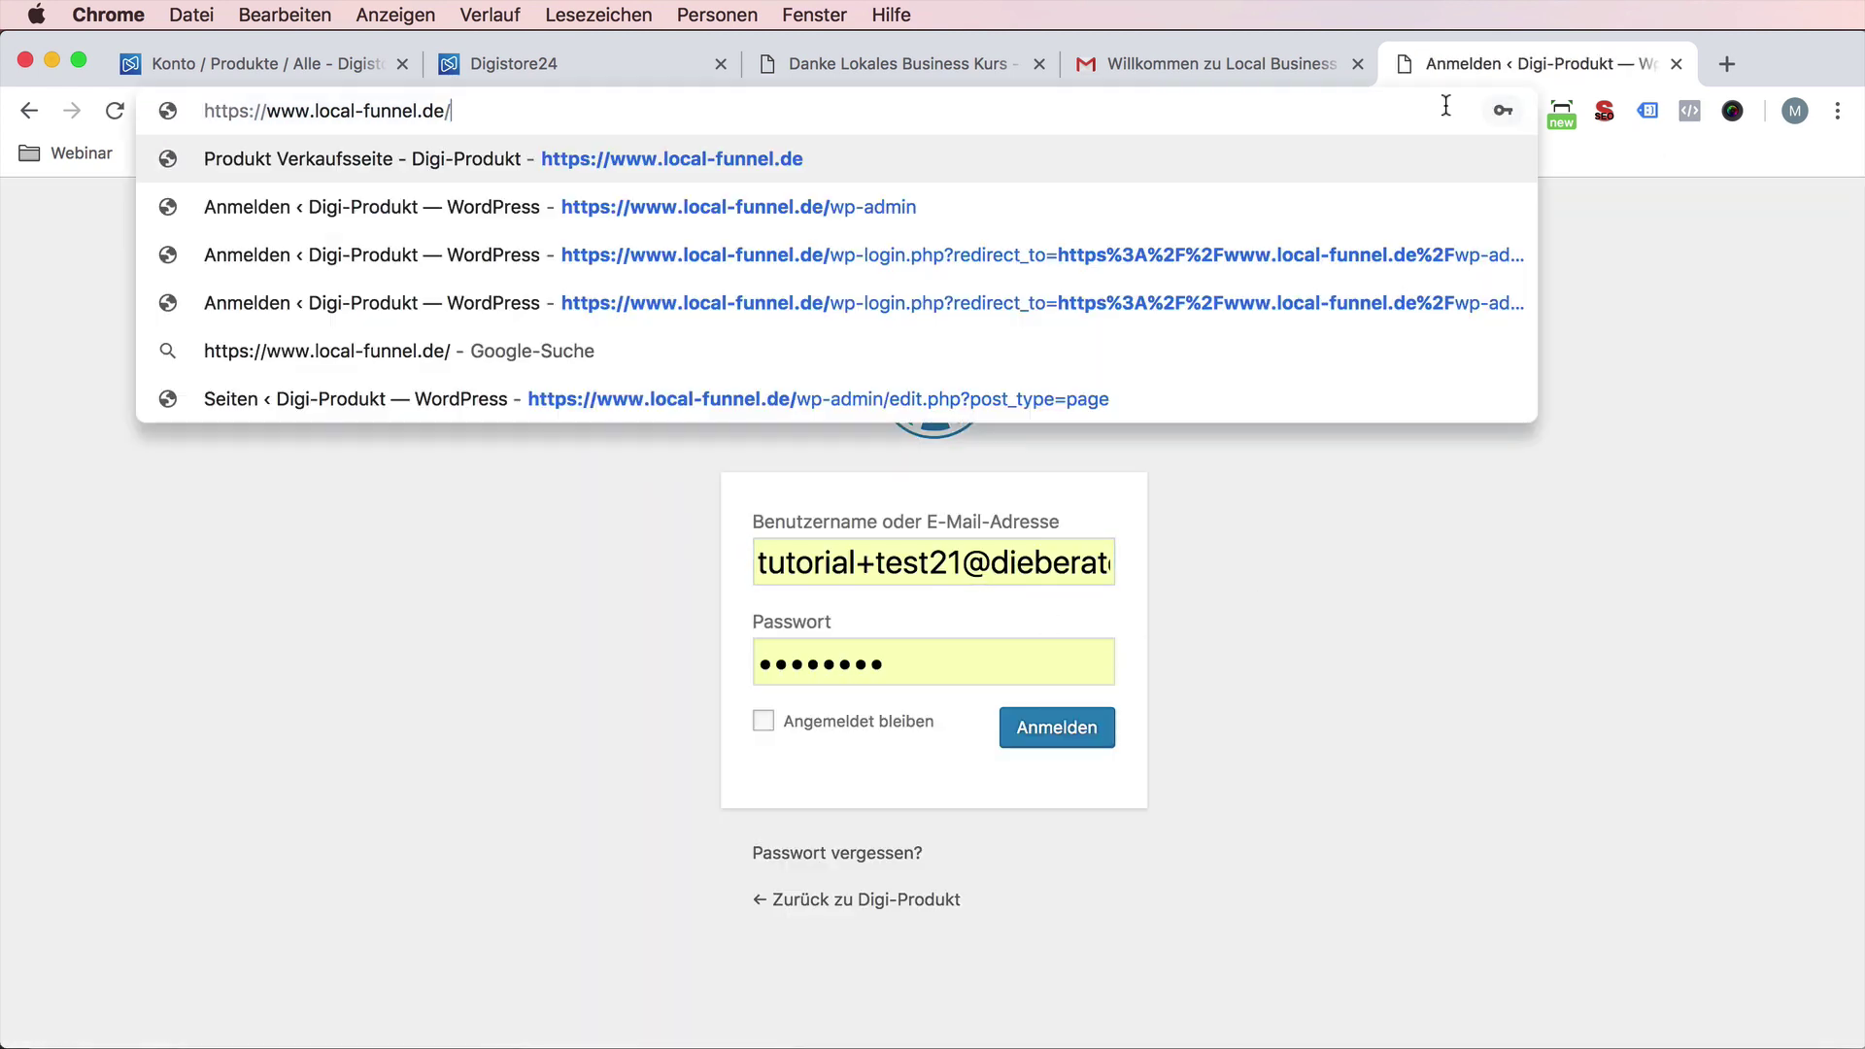
pyautogui.press('Return')
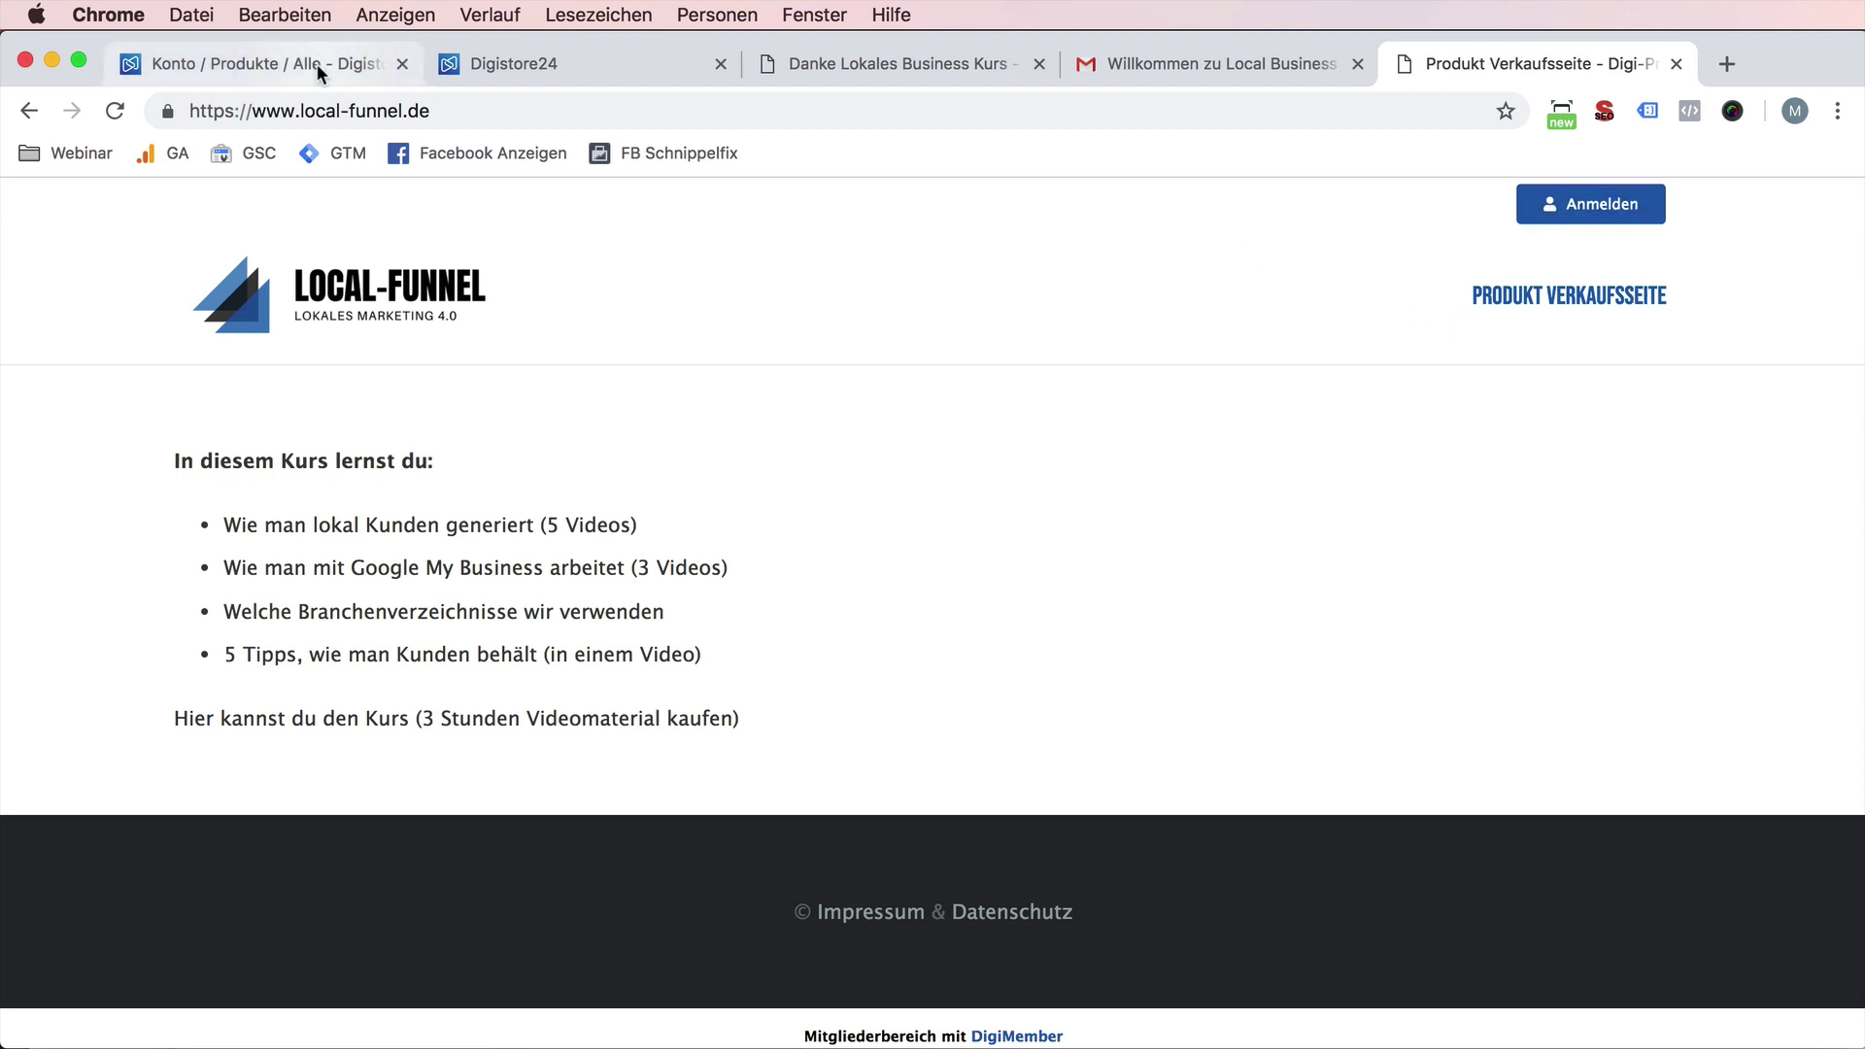
# - Go back to the Gmail inbox and open the Digistore24 order e-mail down to its invoice link
pyautogui.click(1204, 66)
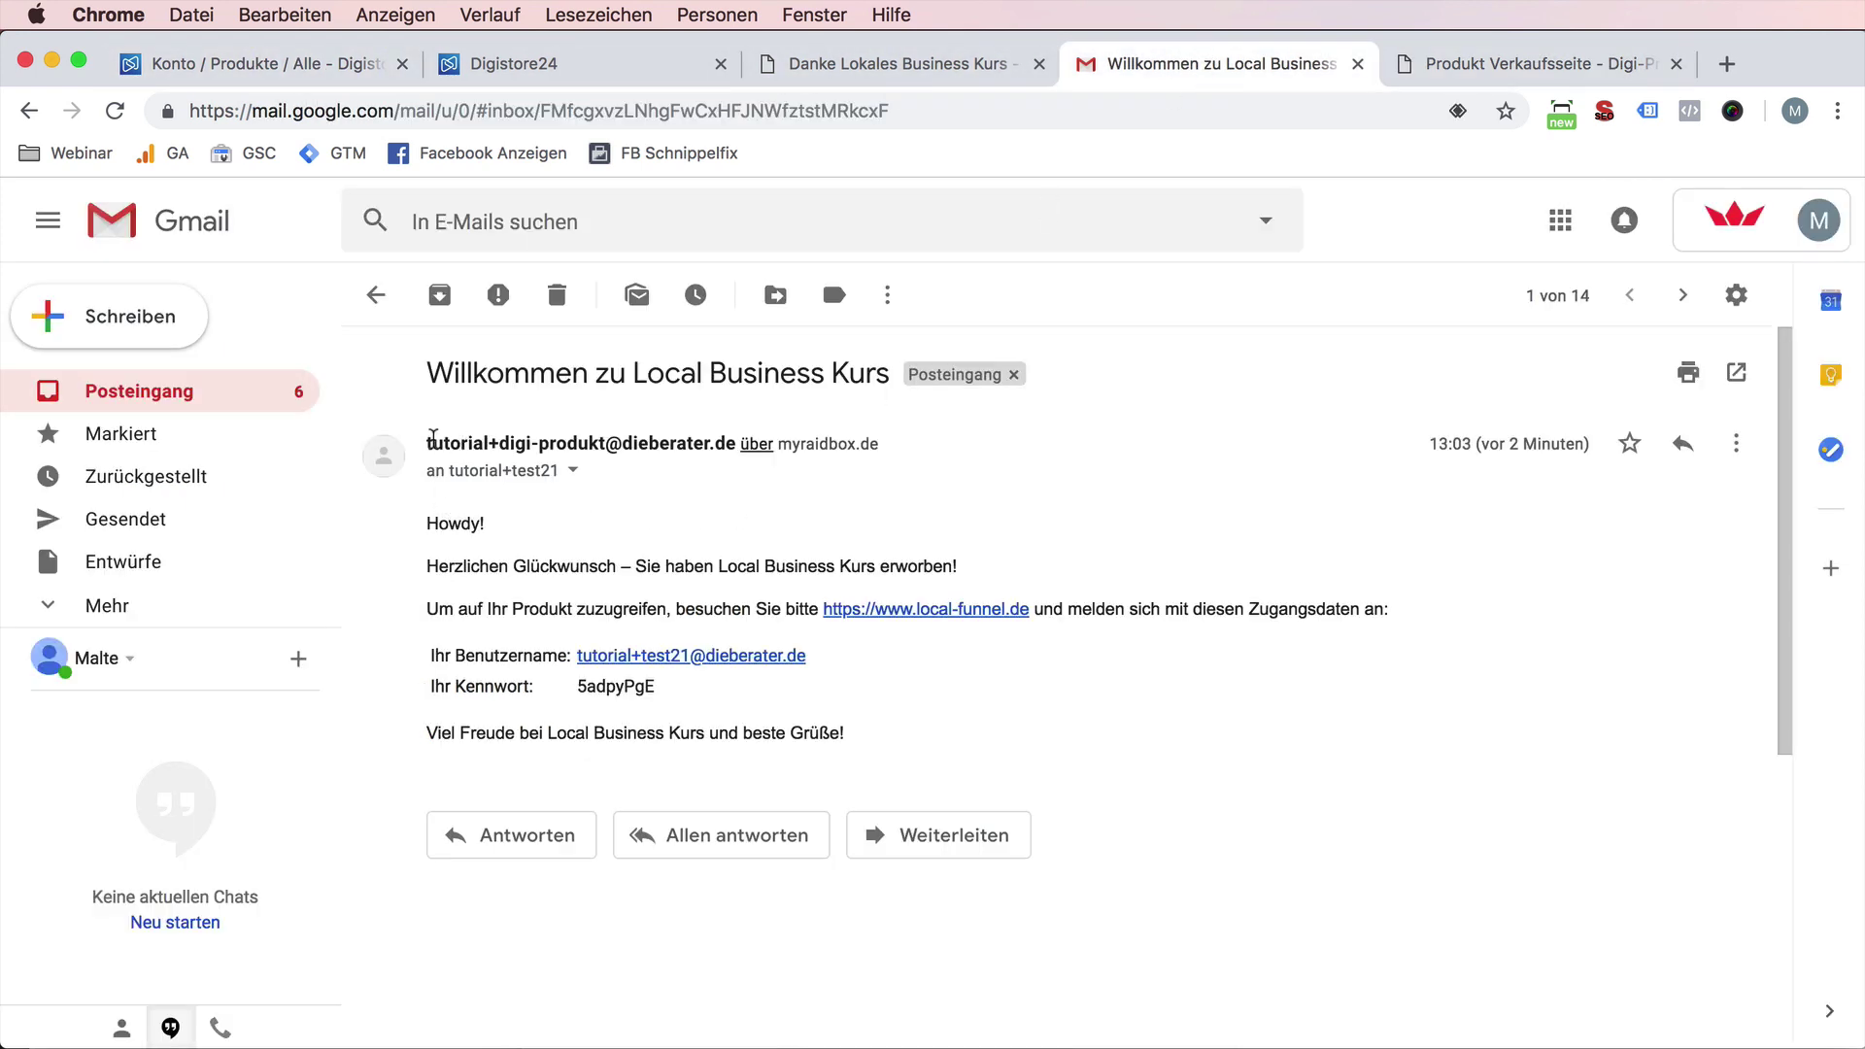
pyautogui.moveTo(431, 443); pyautogui.dragTo(696, 442)
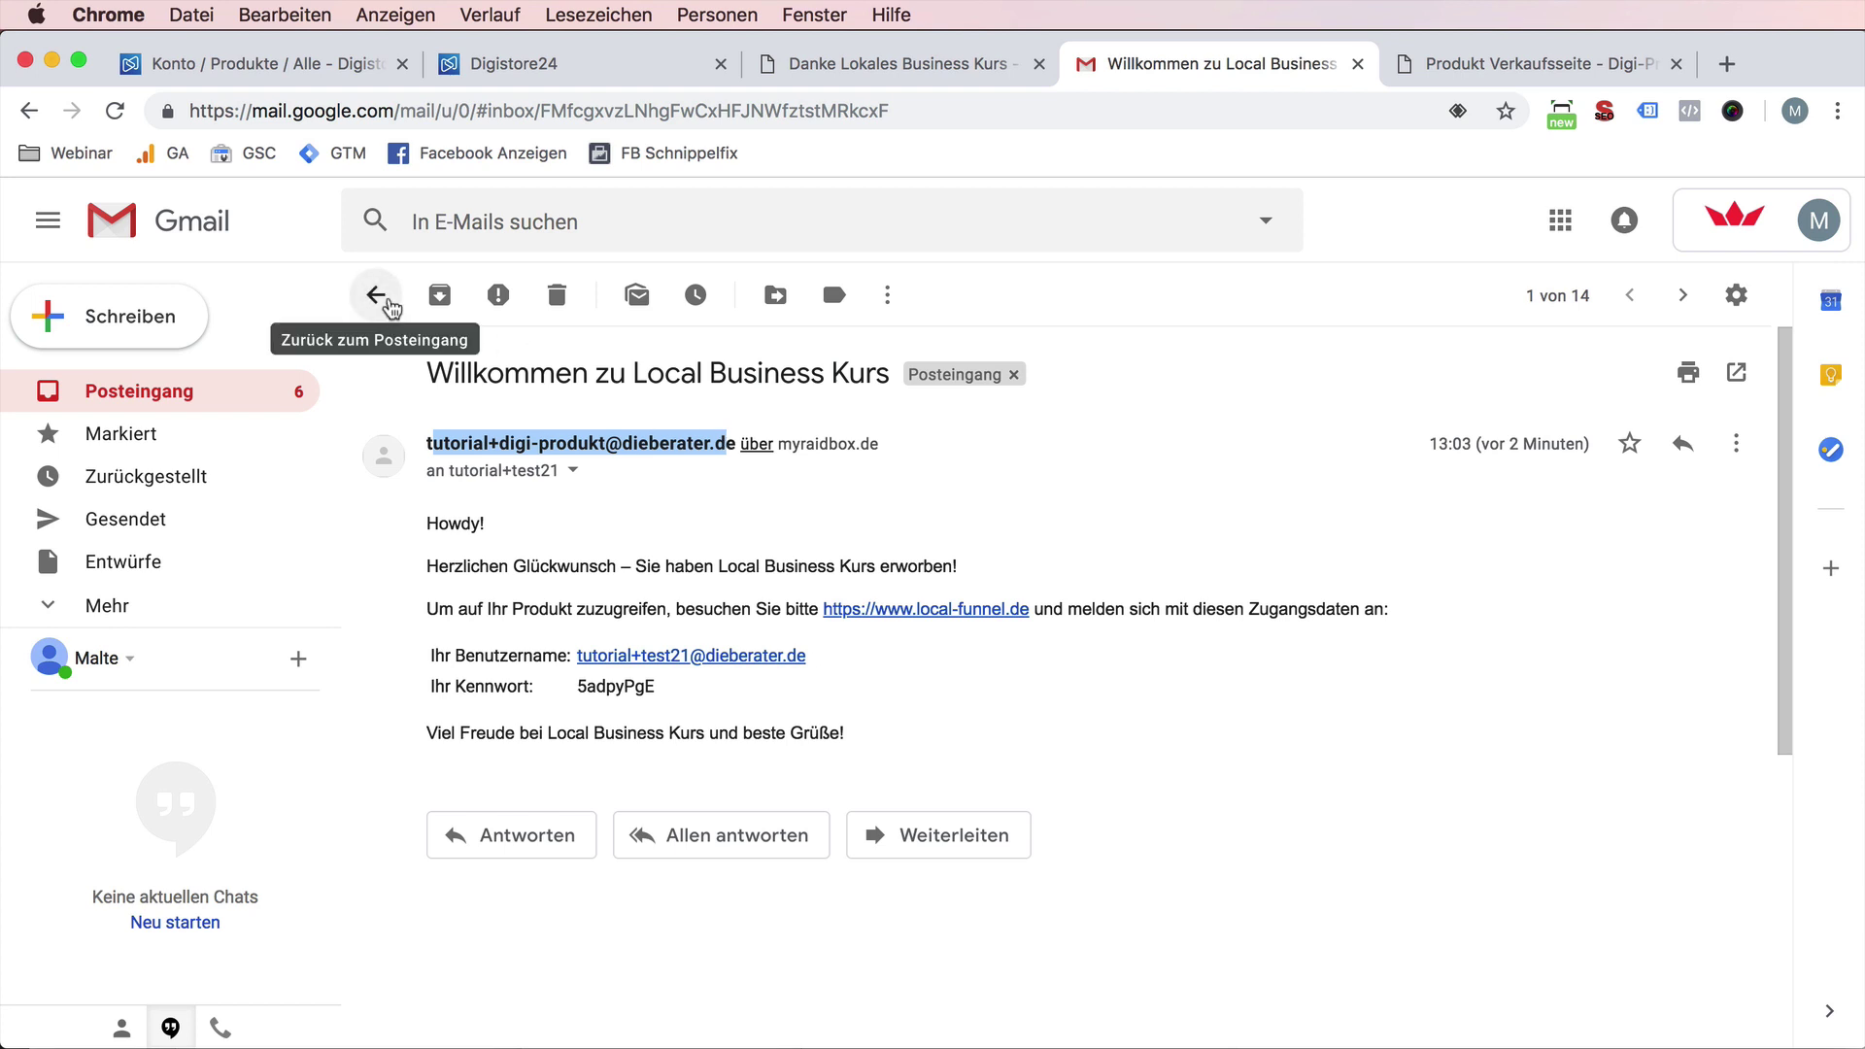
pyautogui.click(390, 304)
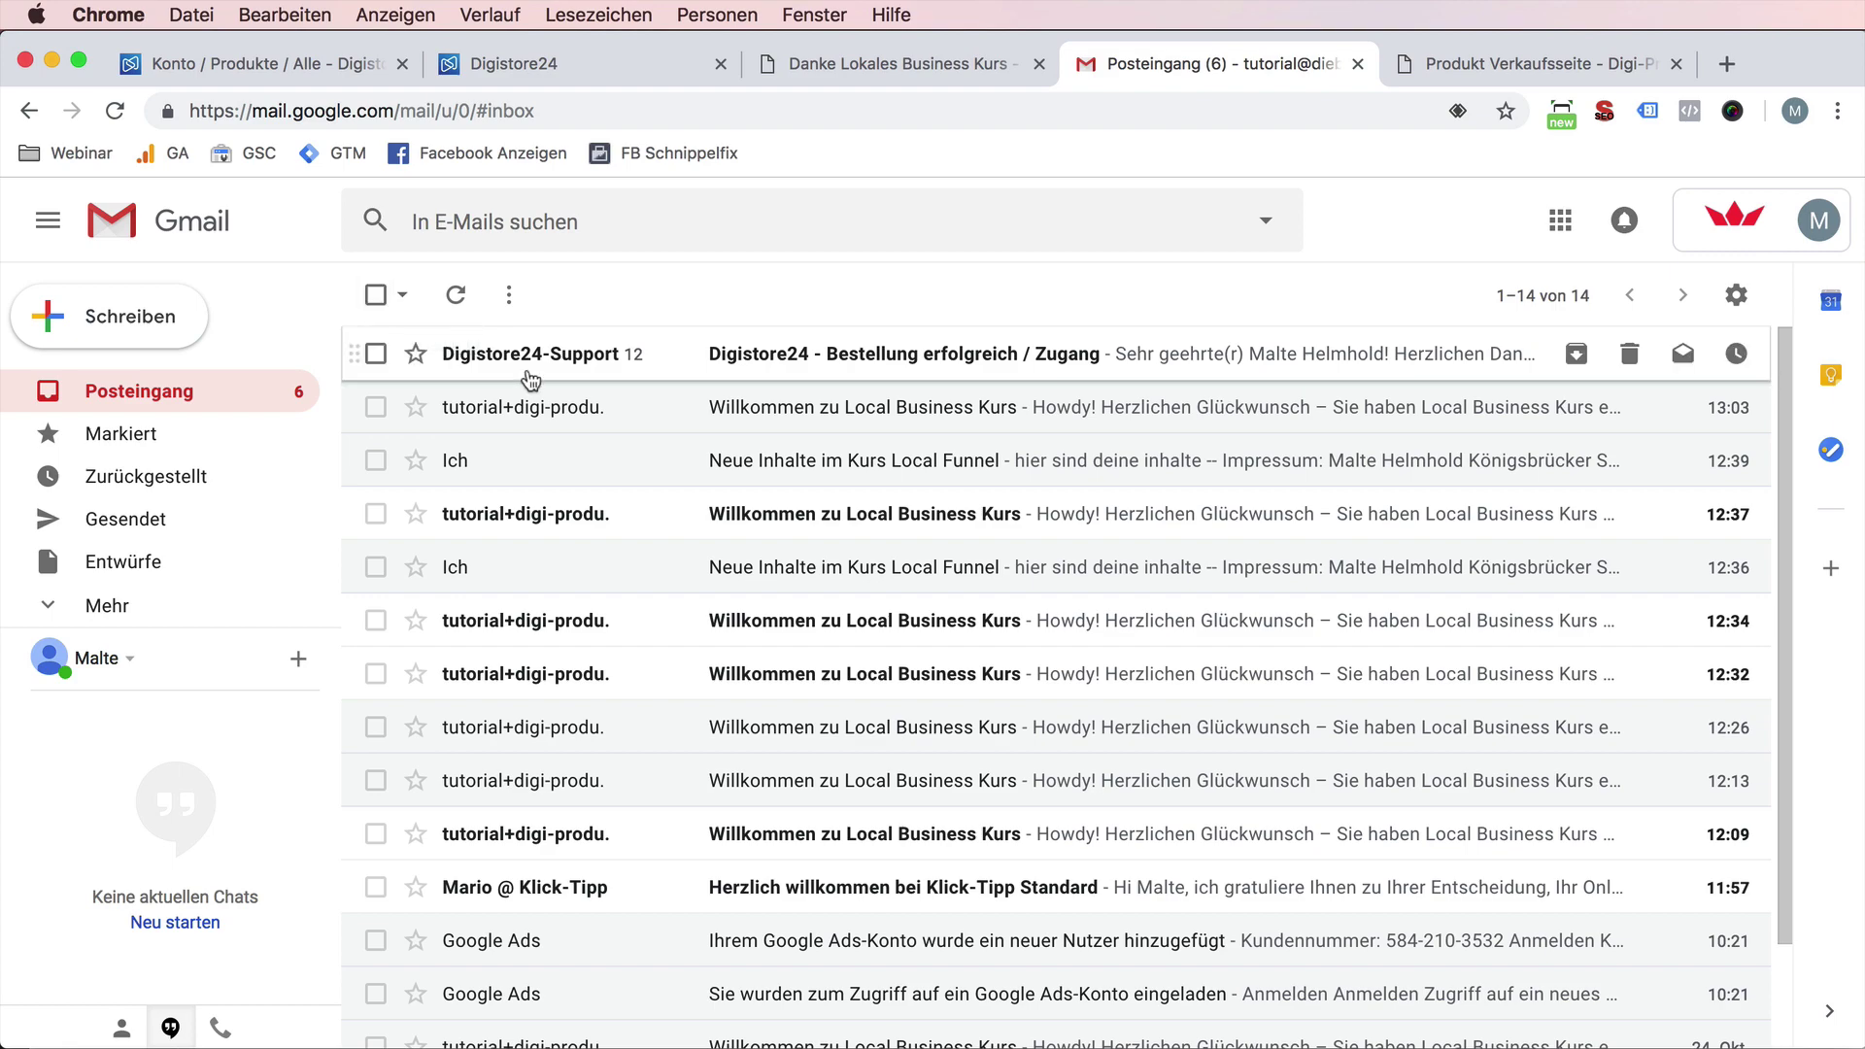
pyautogui.click(555, 373)
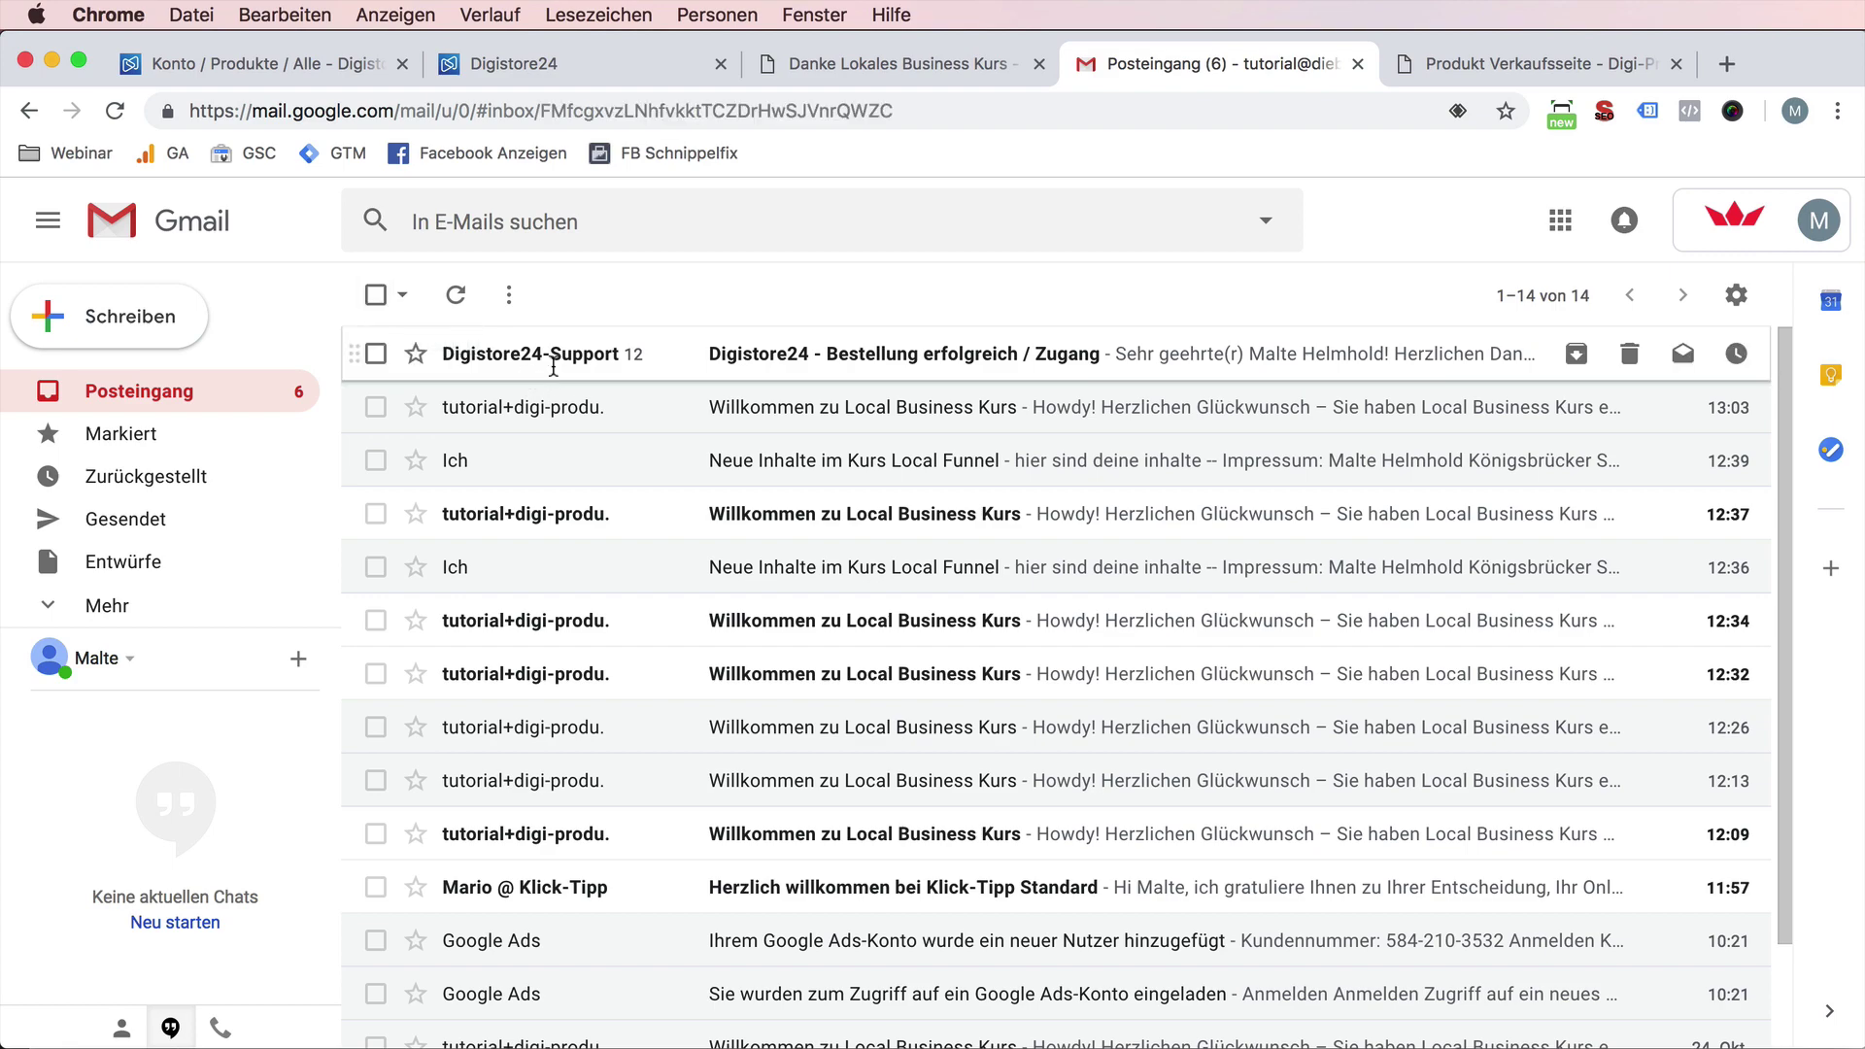
pyautogui.scroll(-10, 587, 695)
pyautogui.scroll(15, 587, 695)
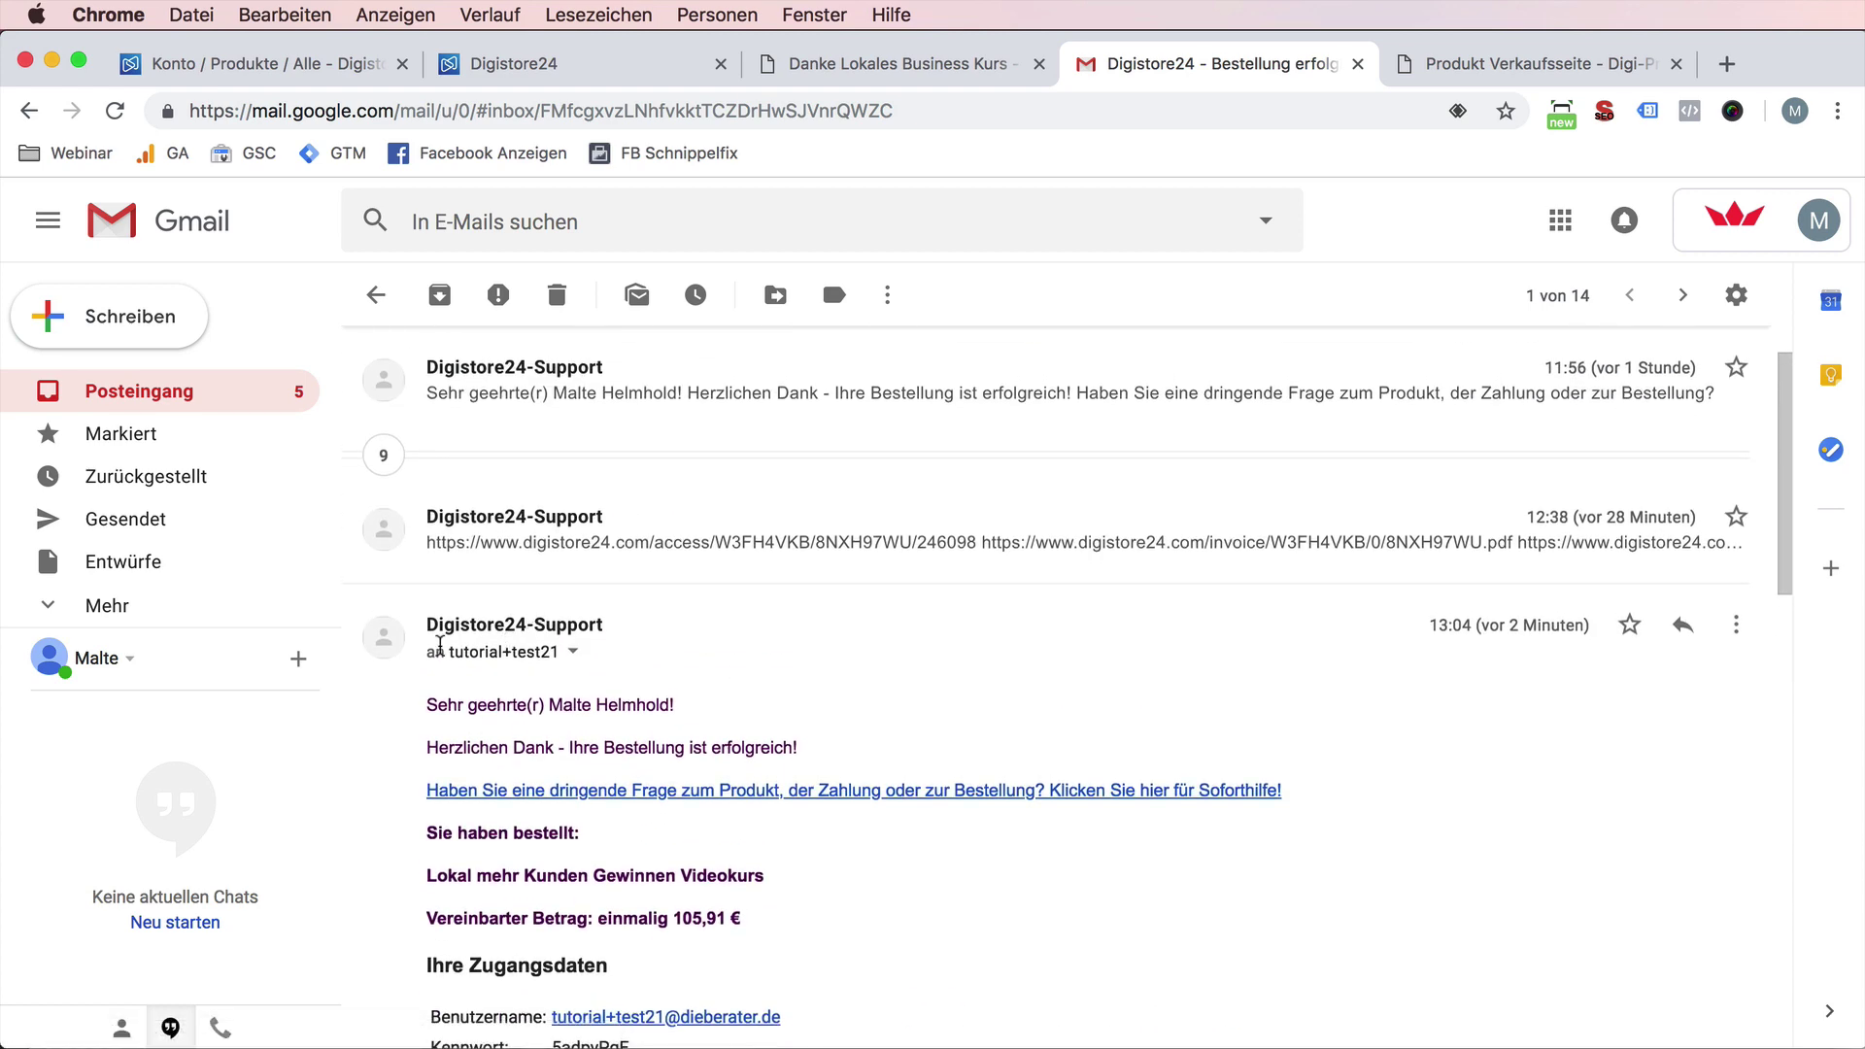
pyautogui.moveTo(443, 649); pyautogui.dragTo(571, 656)
pyautogui.scroll(-10, 563, 713)
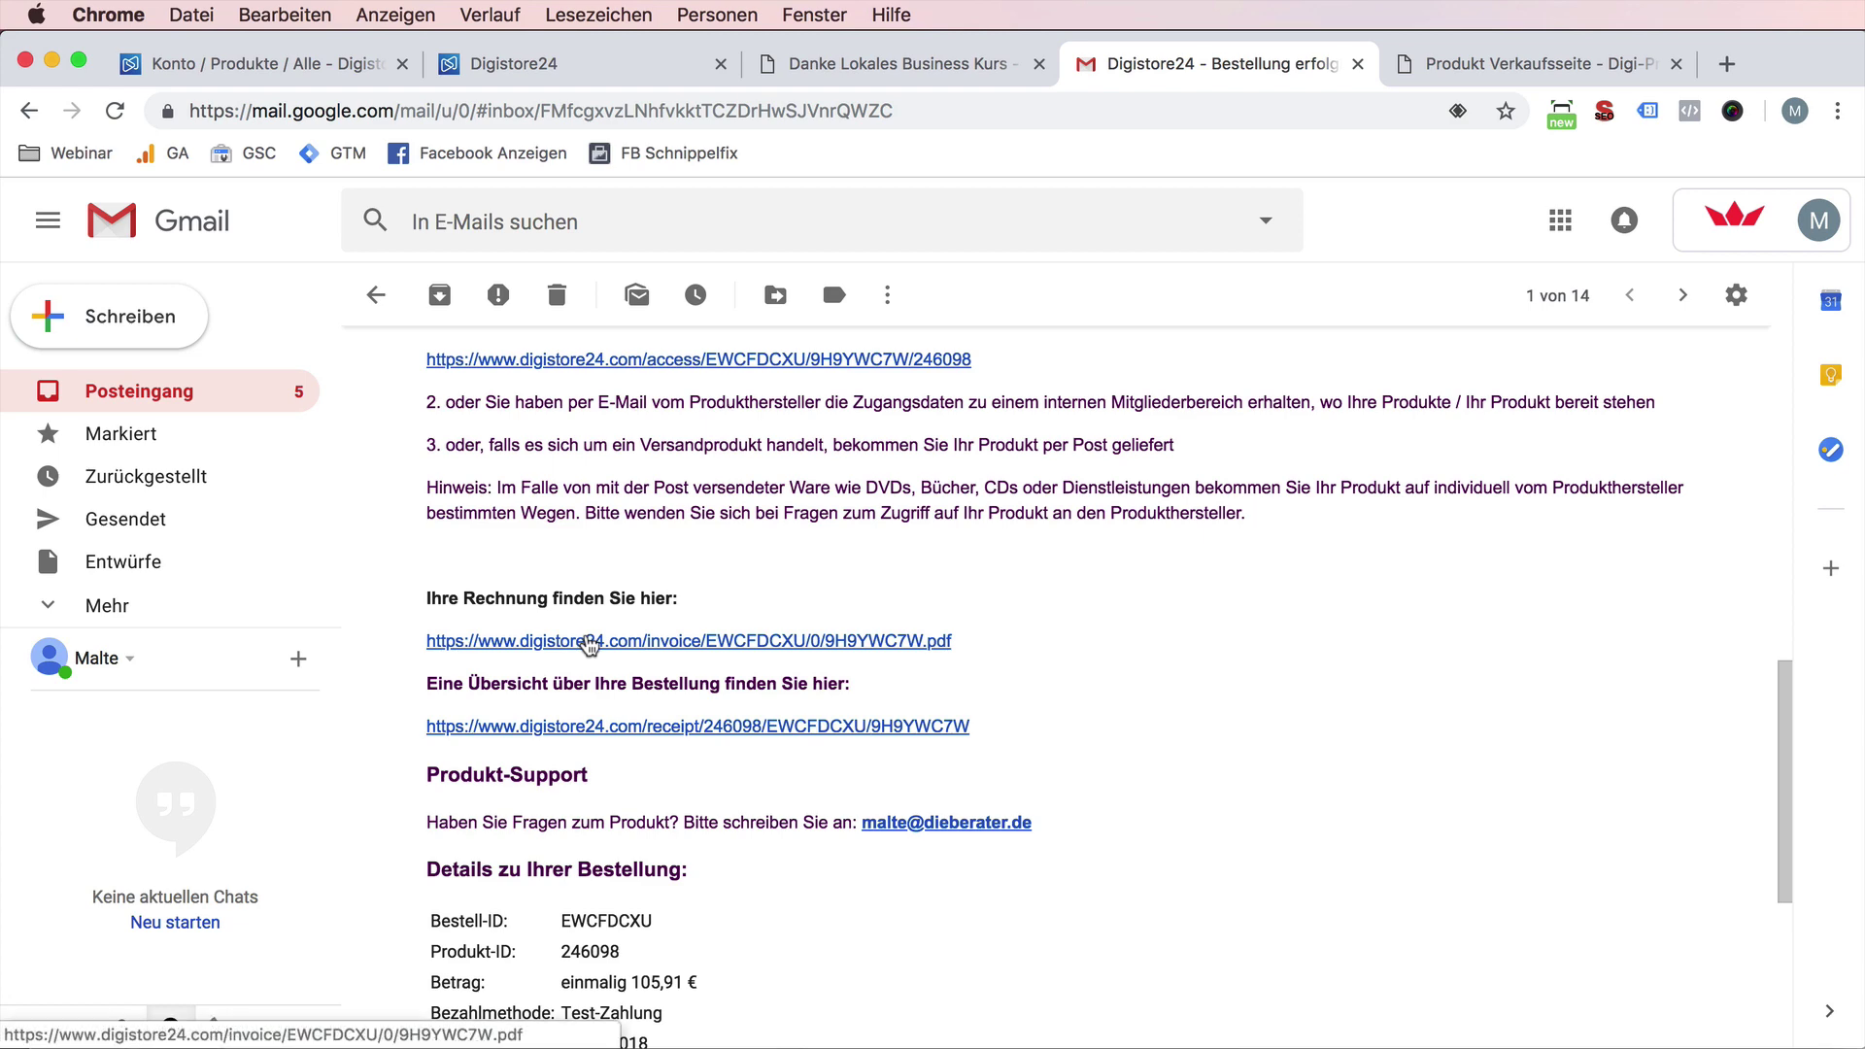
# - Open the invoice link's address page, close that tab, and go back to the Gmail inbox
pyautogui.click(588, 643)
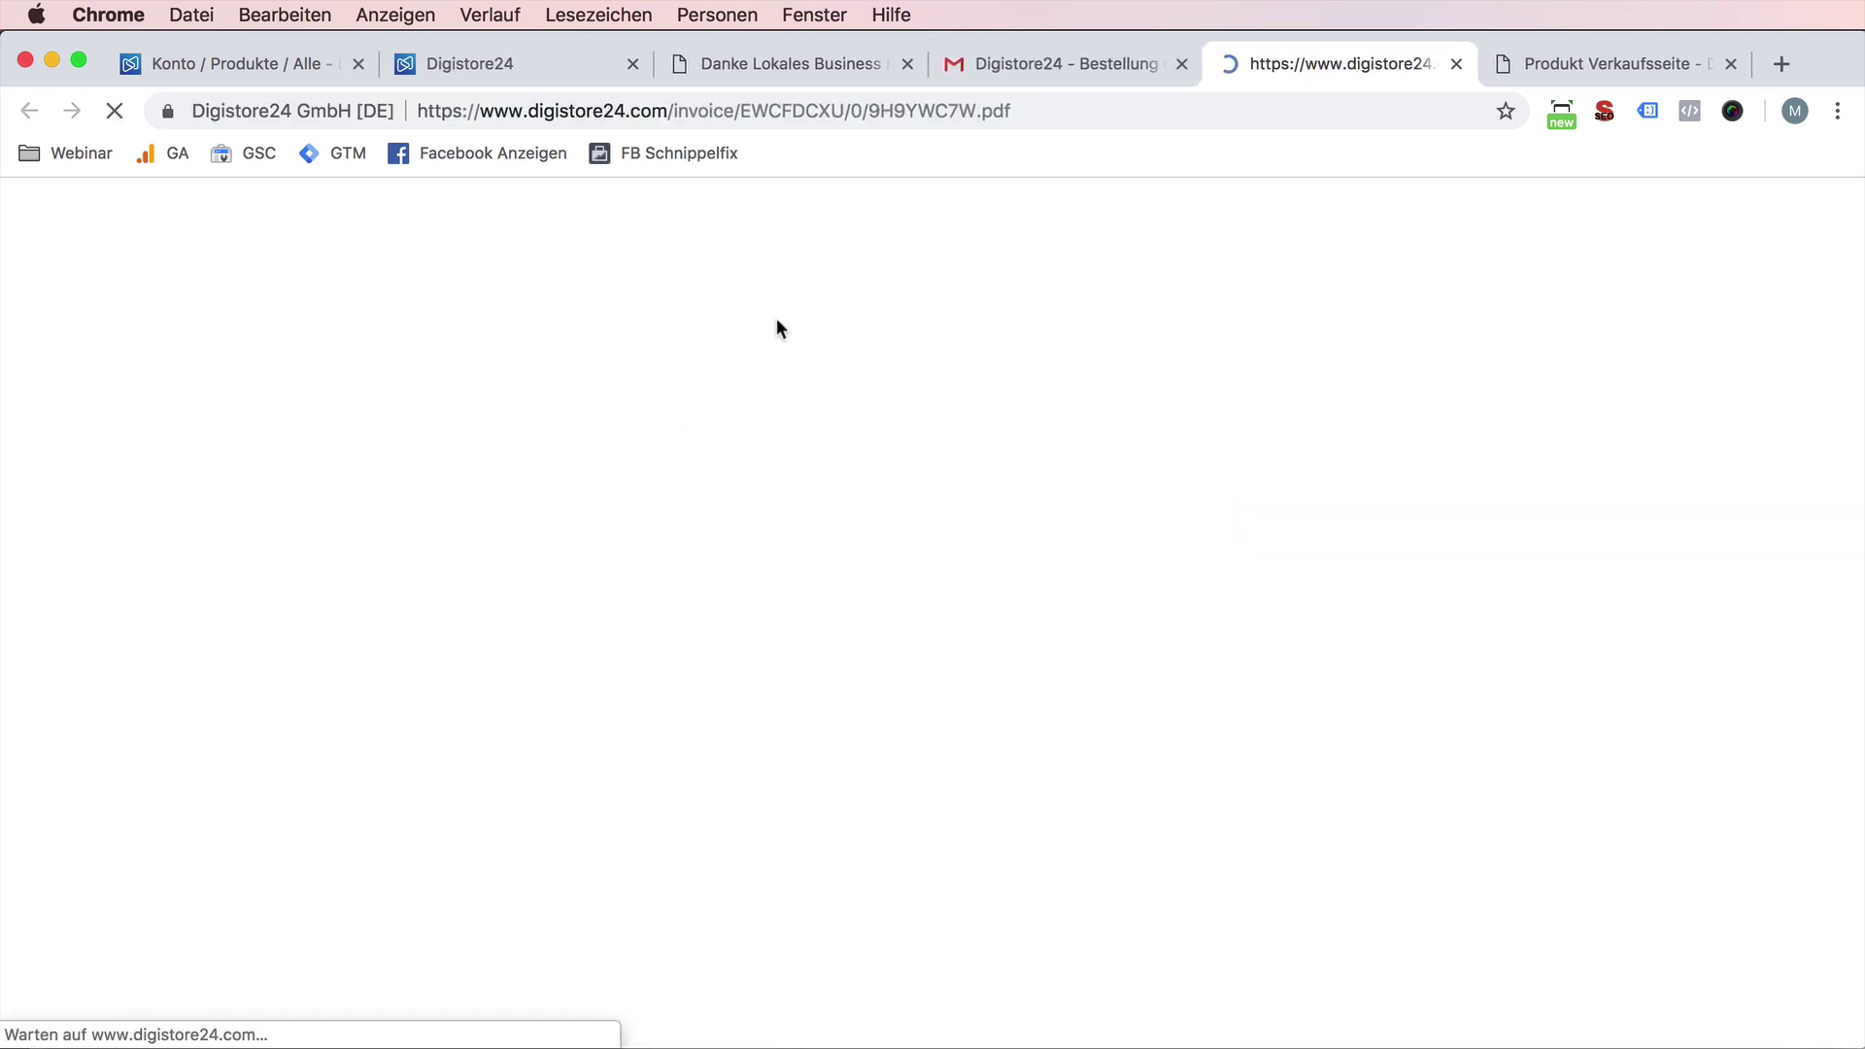
pyautogui.scroll(-1, 864, 612)
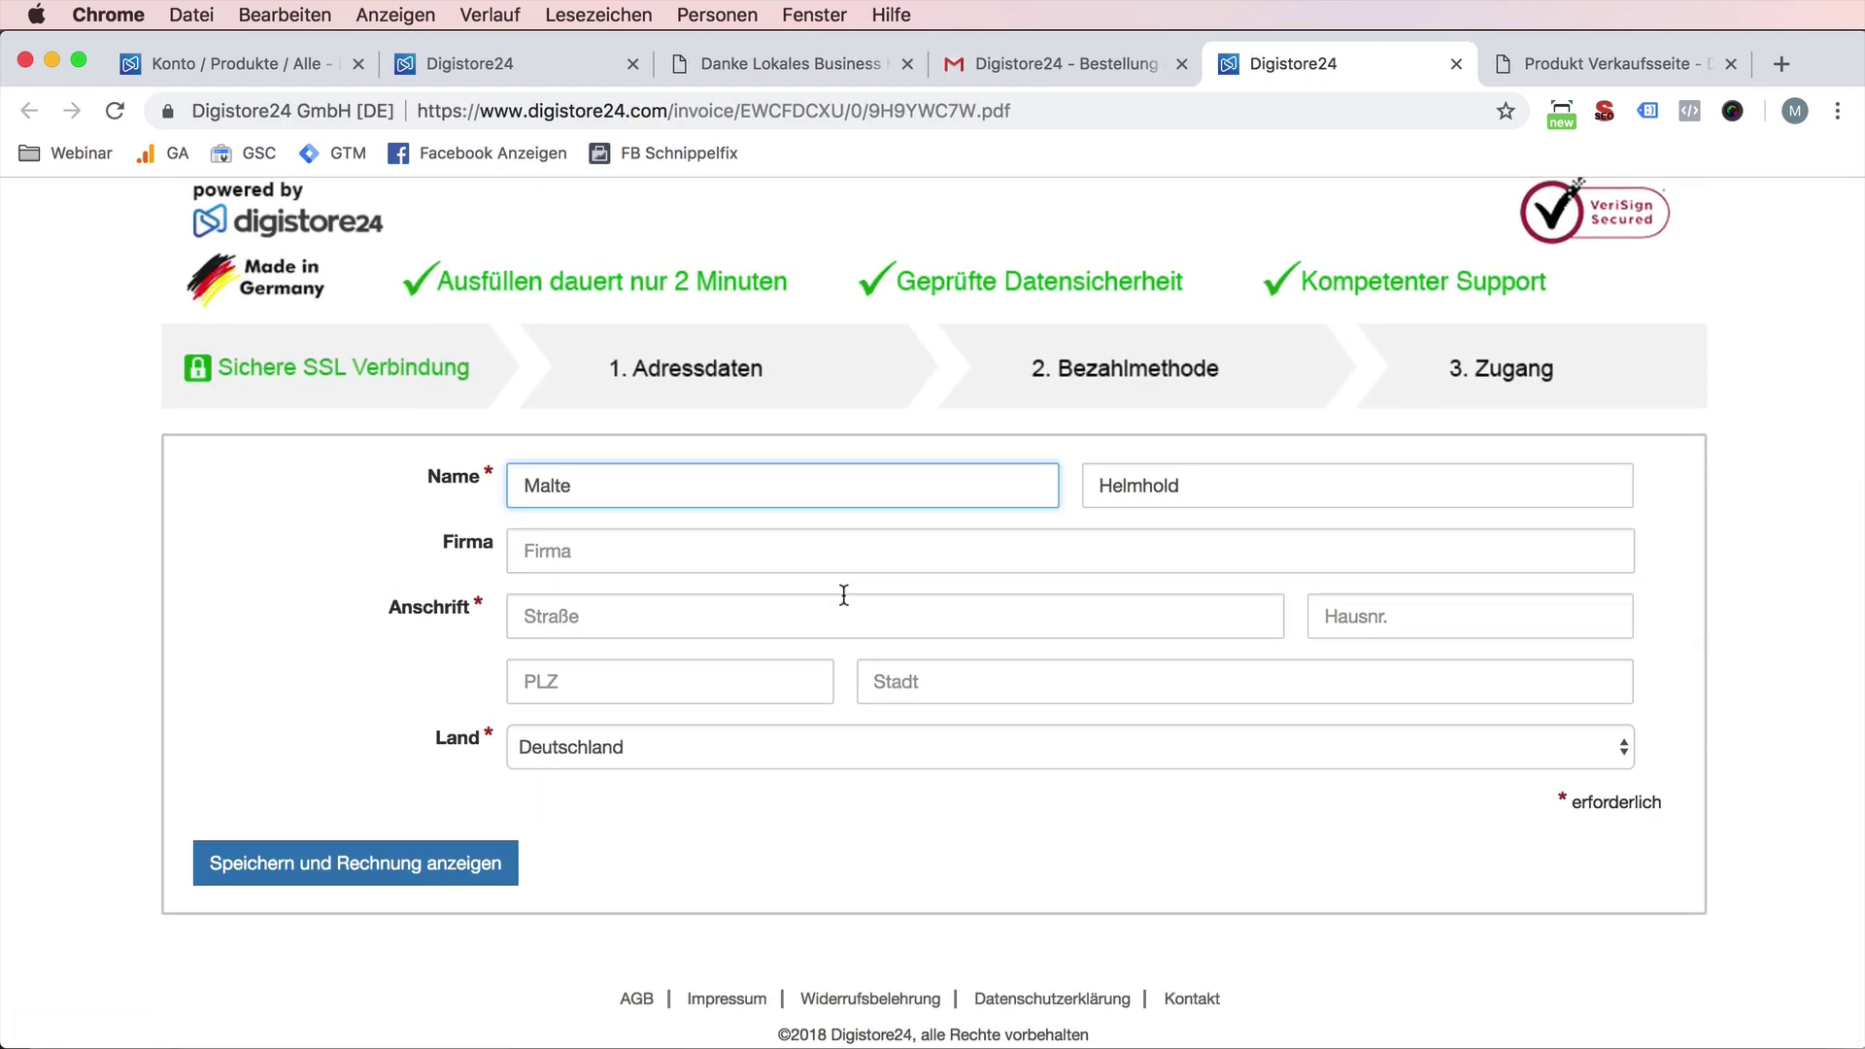
pyautogui.click(1455, 63)
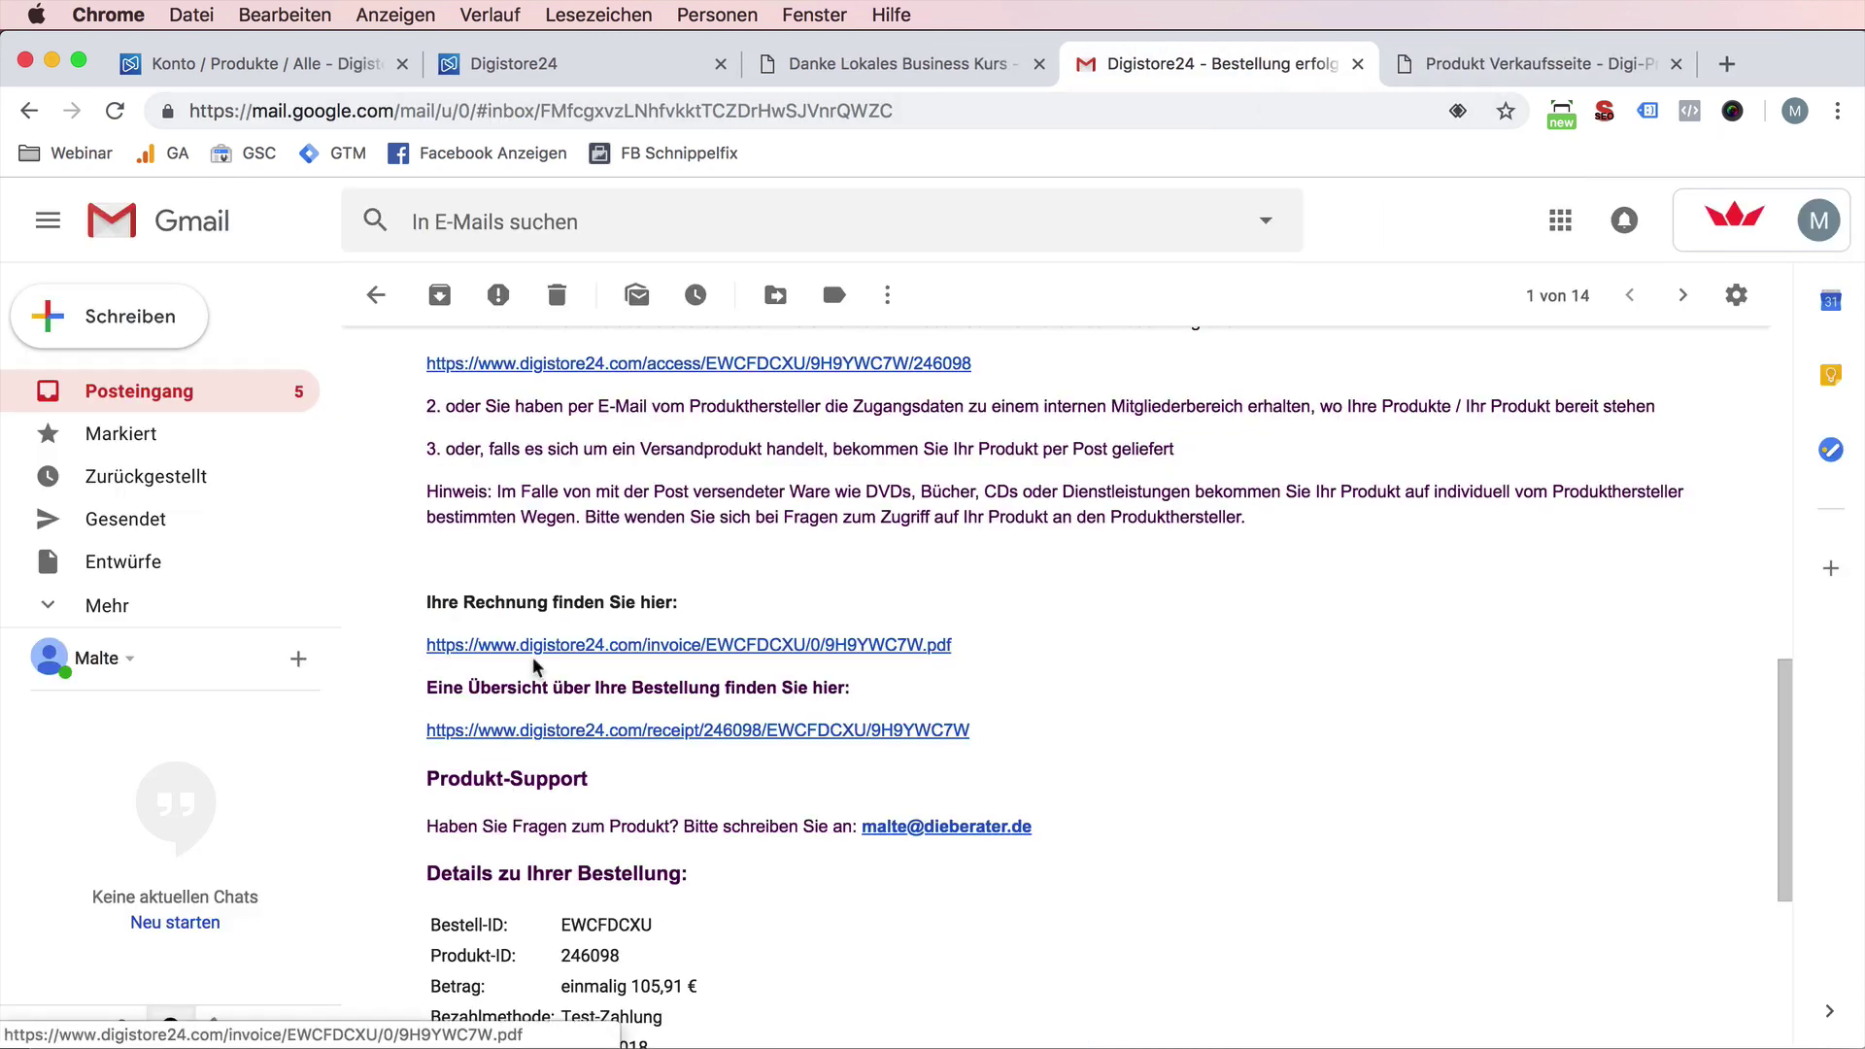
pyautogui.scroll(15, 409, 634)
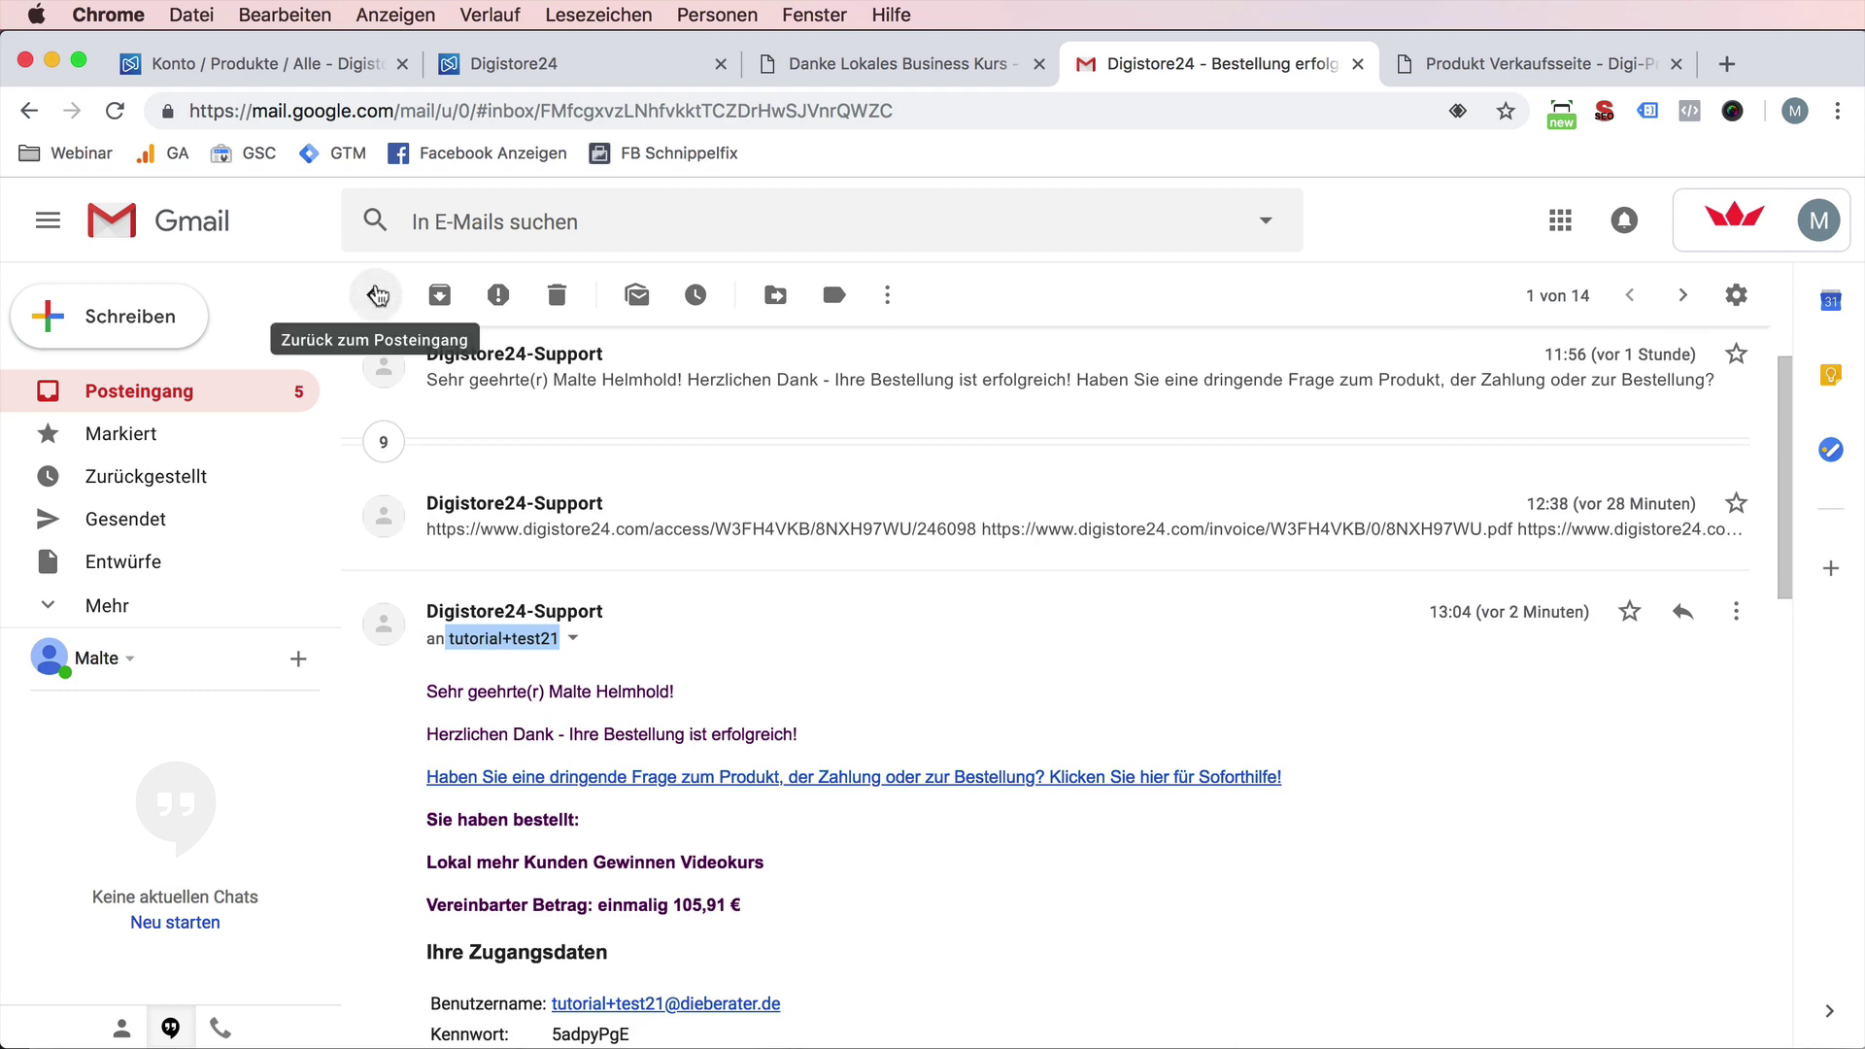
pyautogui.click(377, 295)
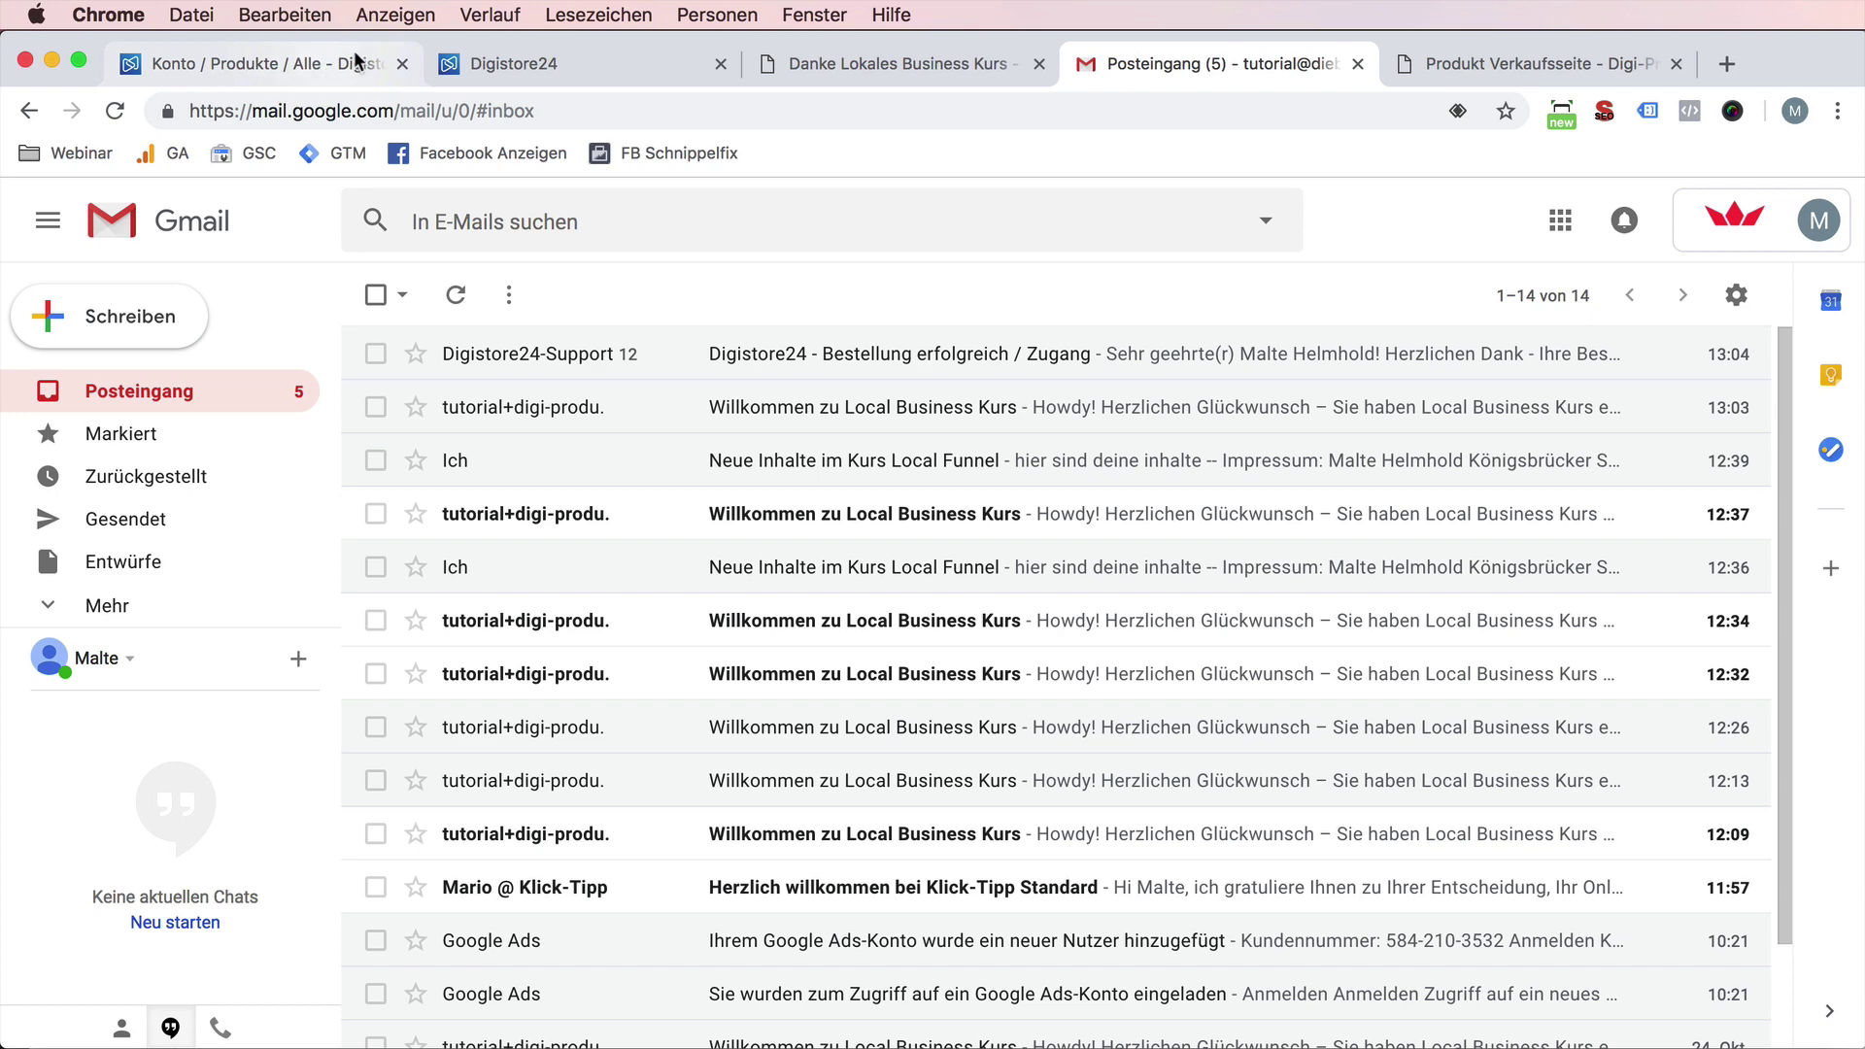
# - Review the first two paragraphs on 'Danke Lokales Business Kurs', then show the Digistore24 product list
pyautogui.click(833, 66)
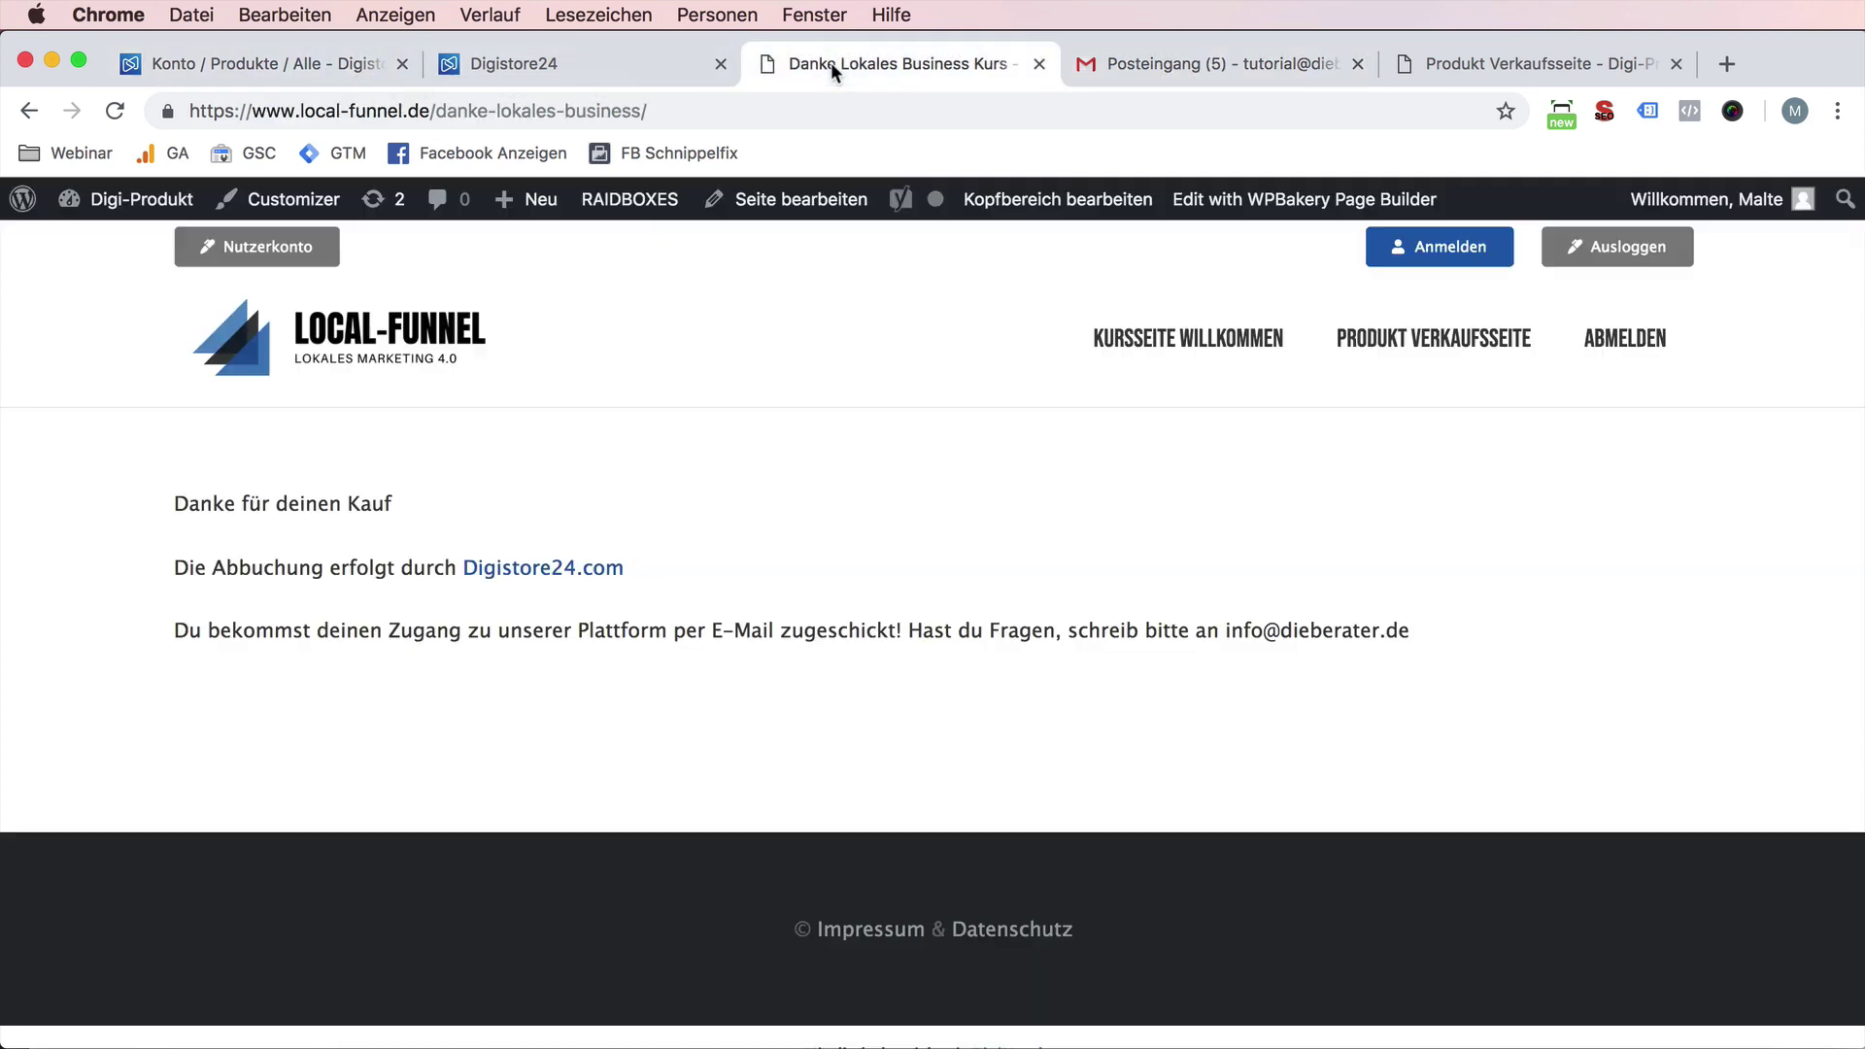
pyautogui.moveTo(179, 492); pyautogui.dragTo(633, 573)
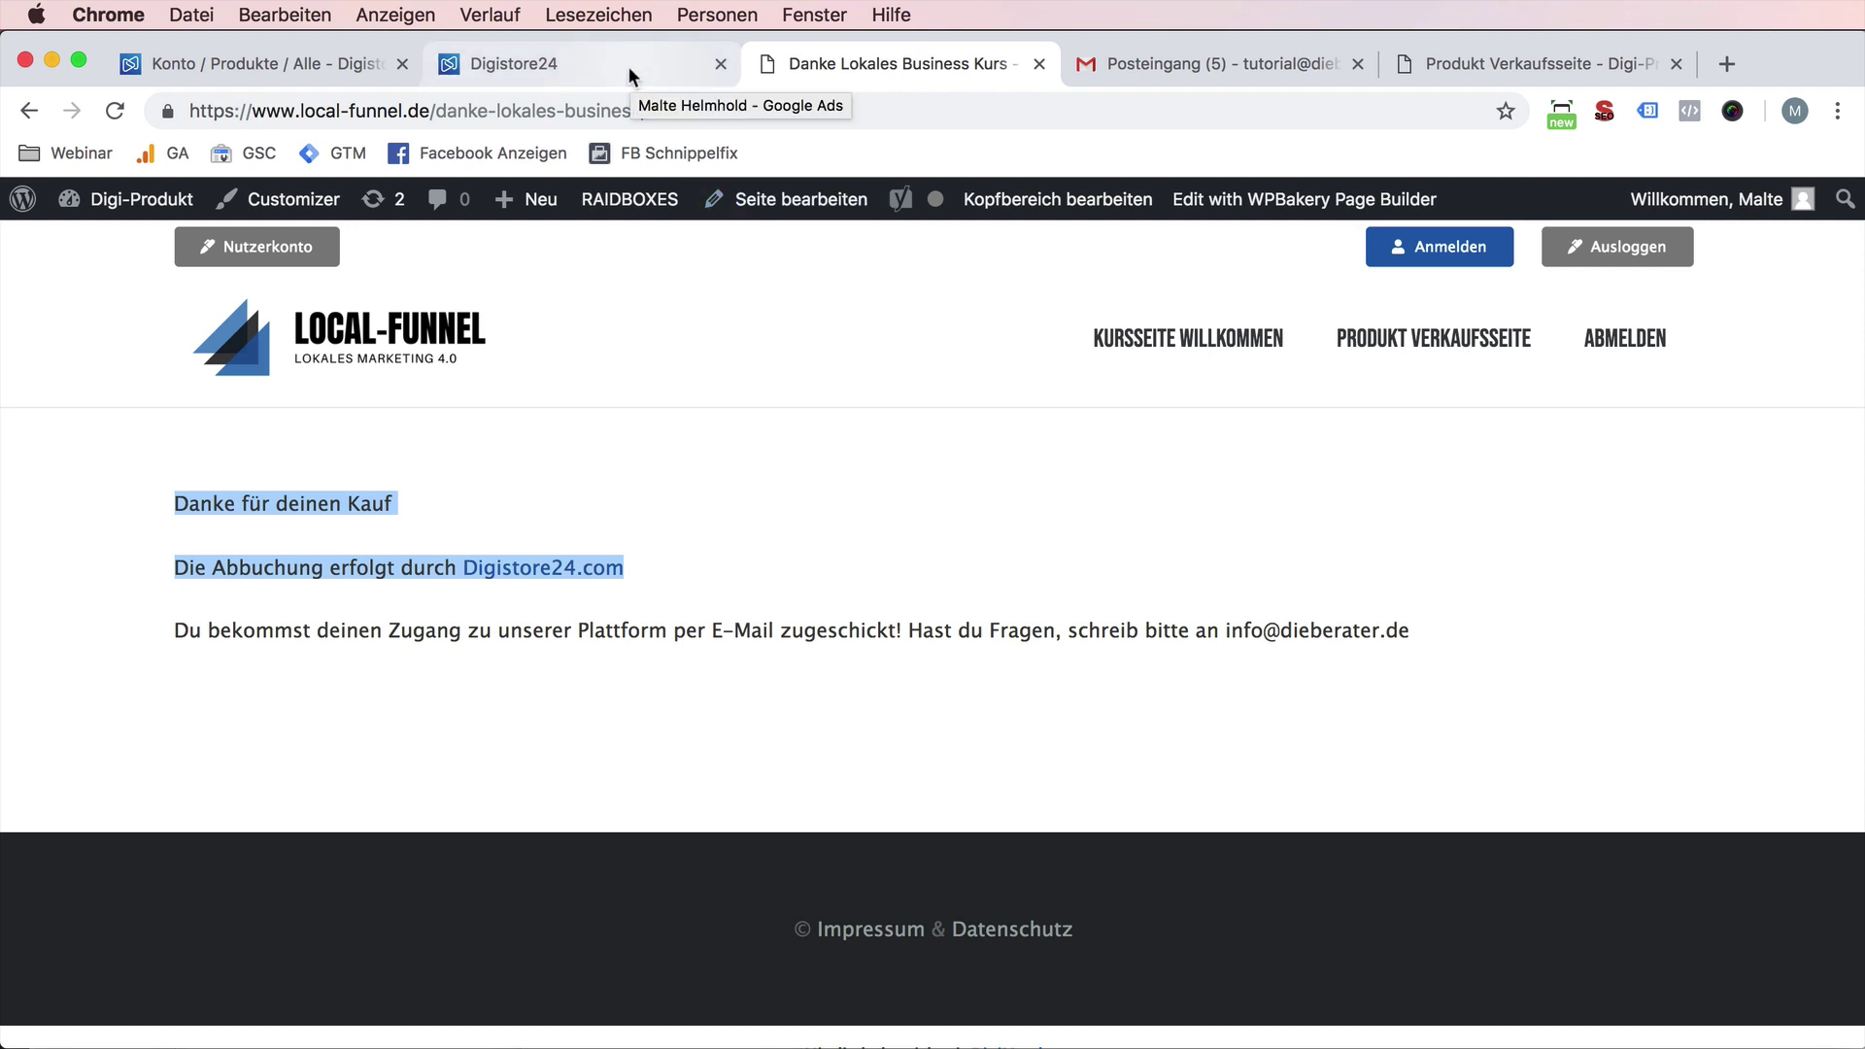
pyautogui.click(627, 66)
pyautogui.click(293, 62)
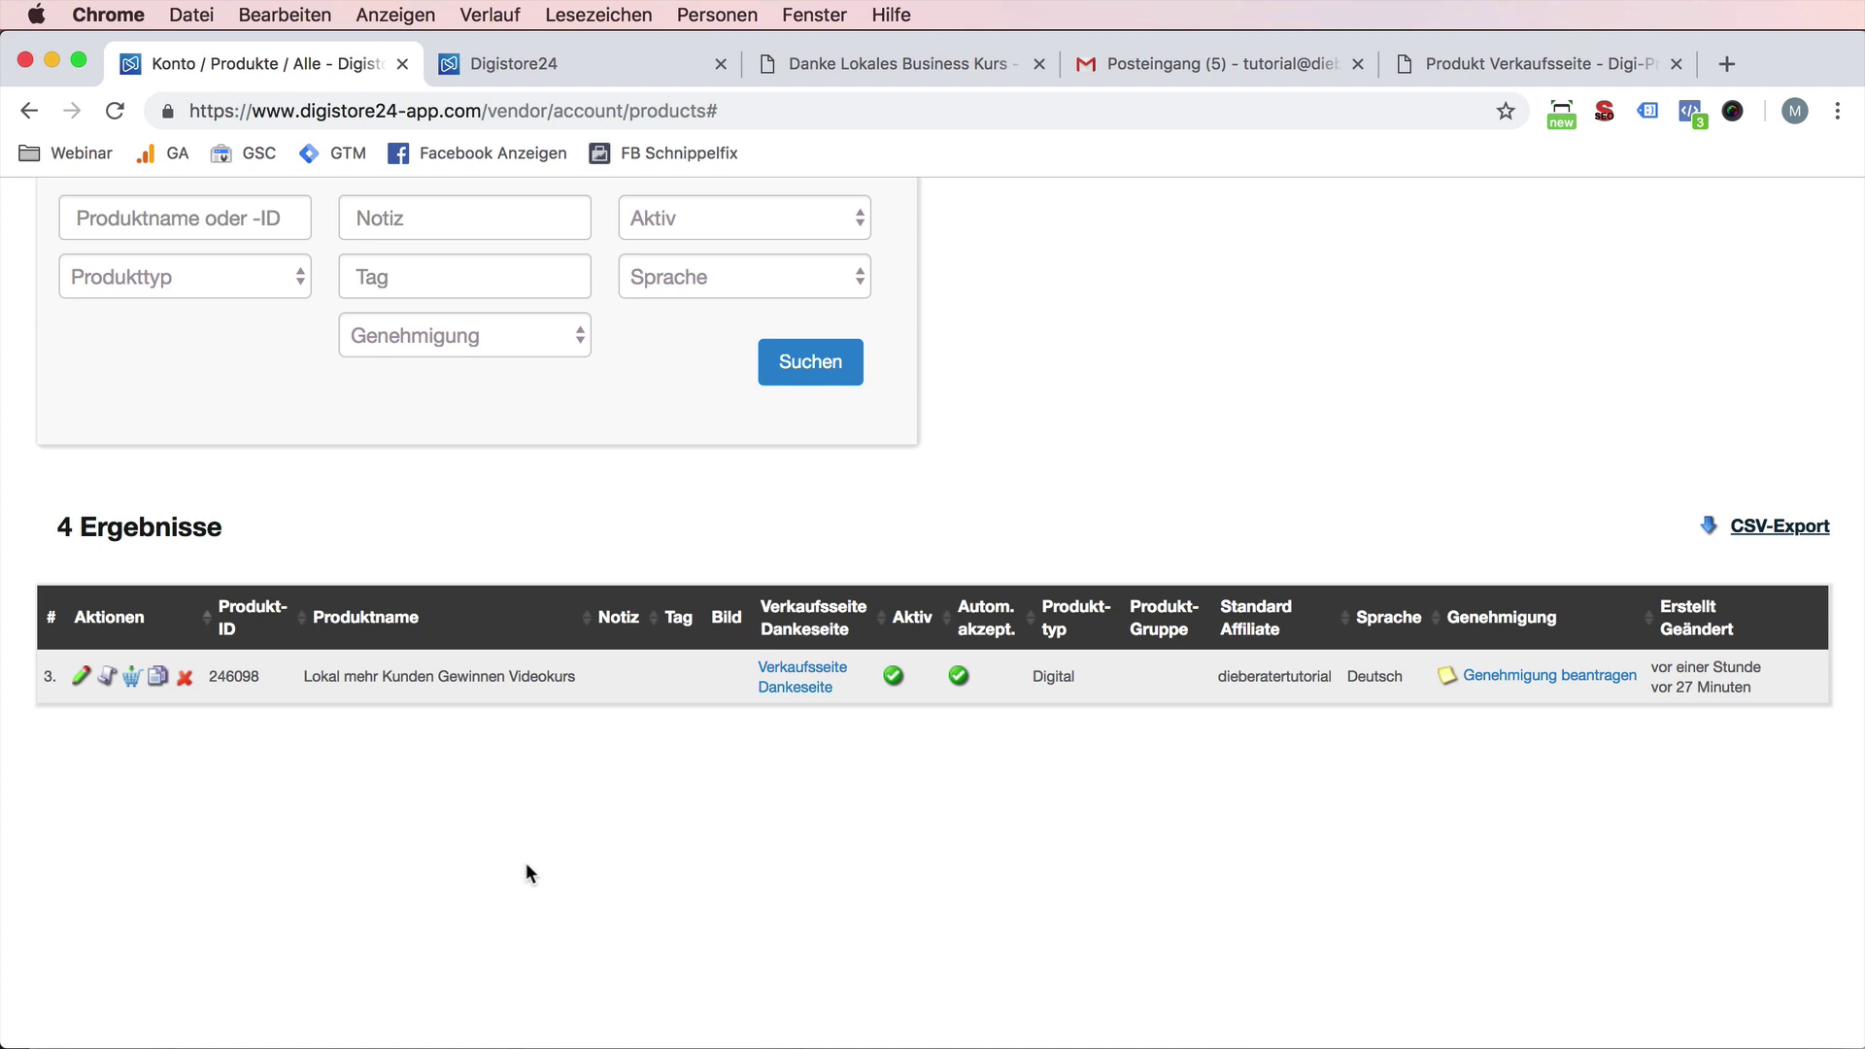
# - Start the approval request for the video course and confirm a test purchase was made
pyautogui.scroll(1, 1634, 723)
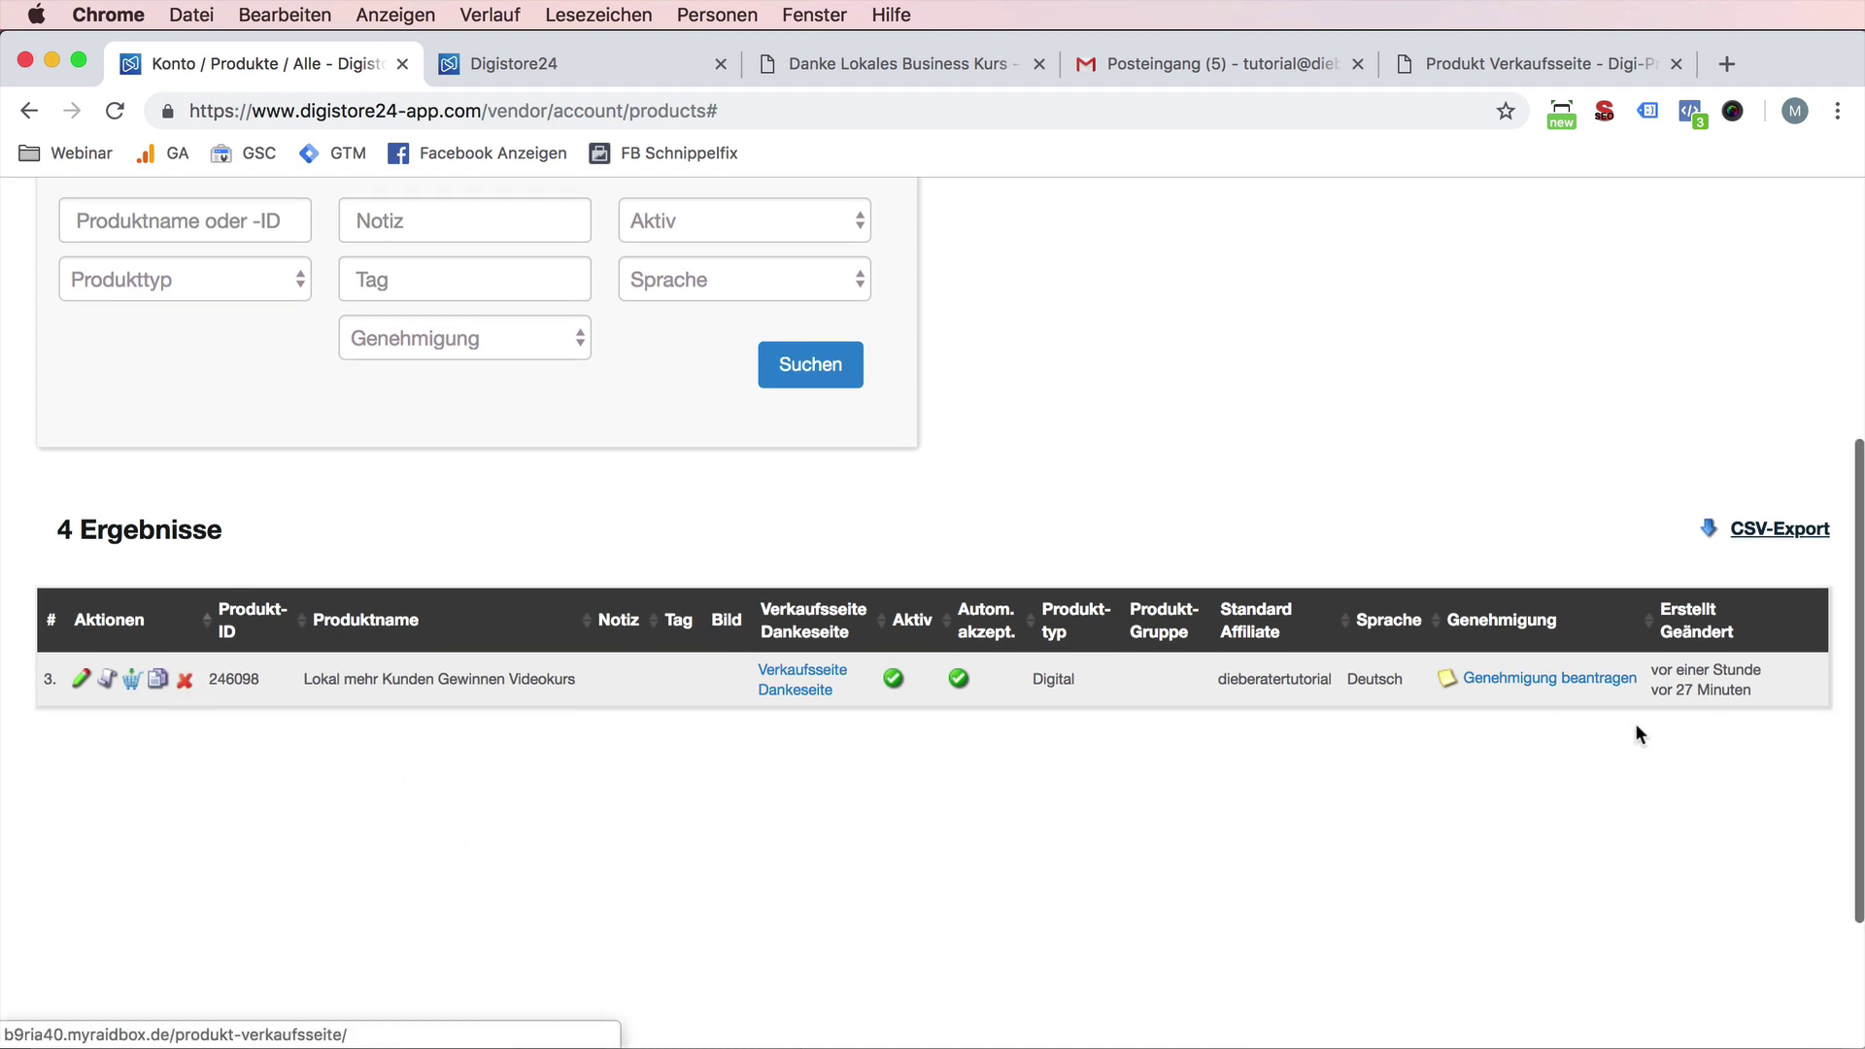
pyautogui.click(1579, 683)
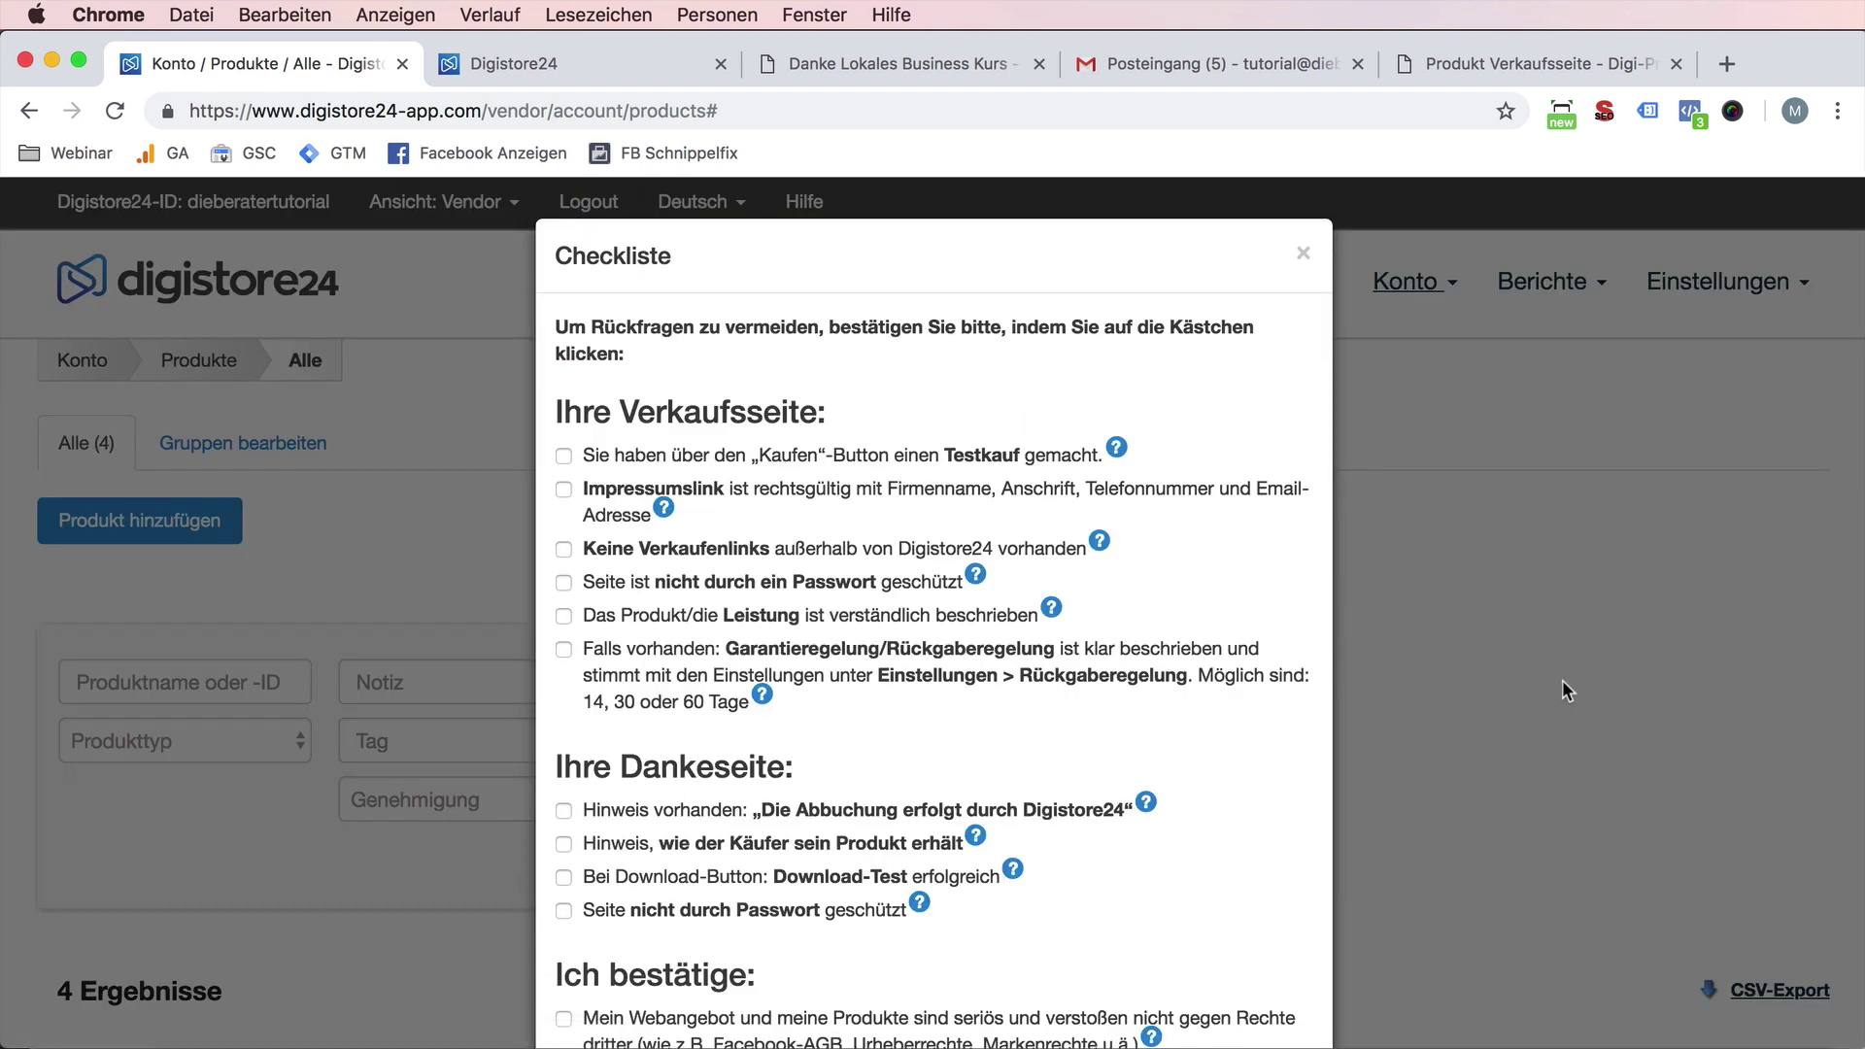
pyautogui.click(562, 456)
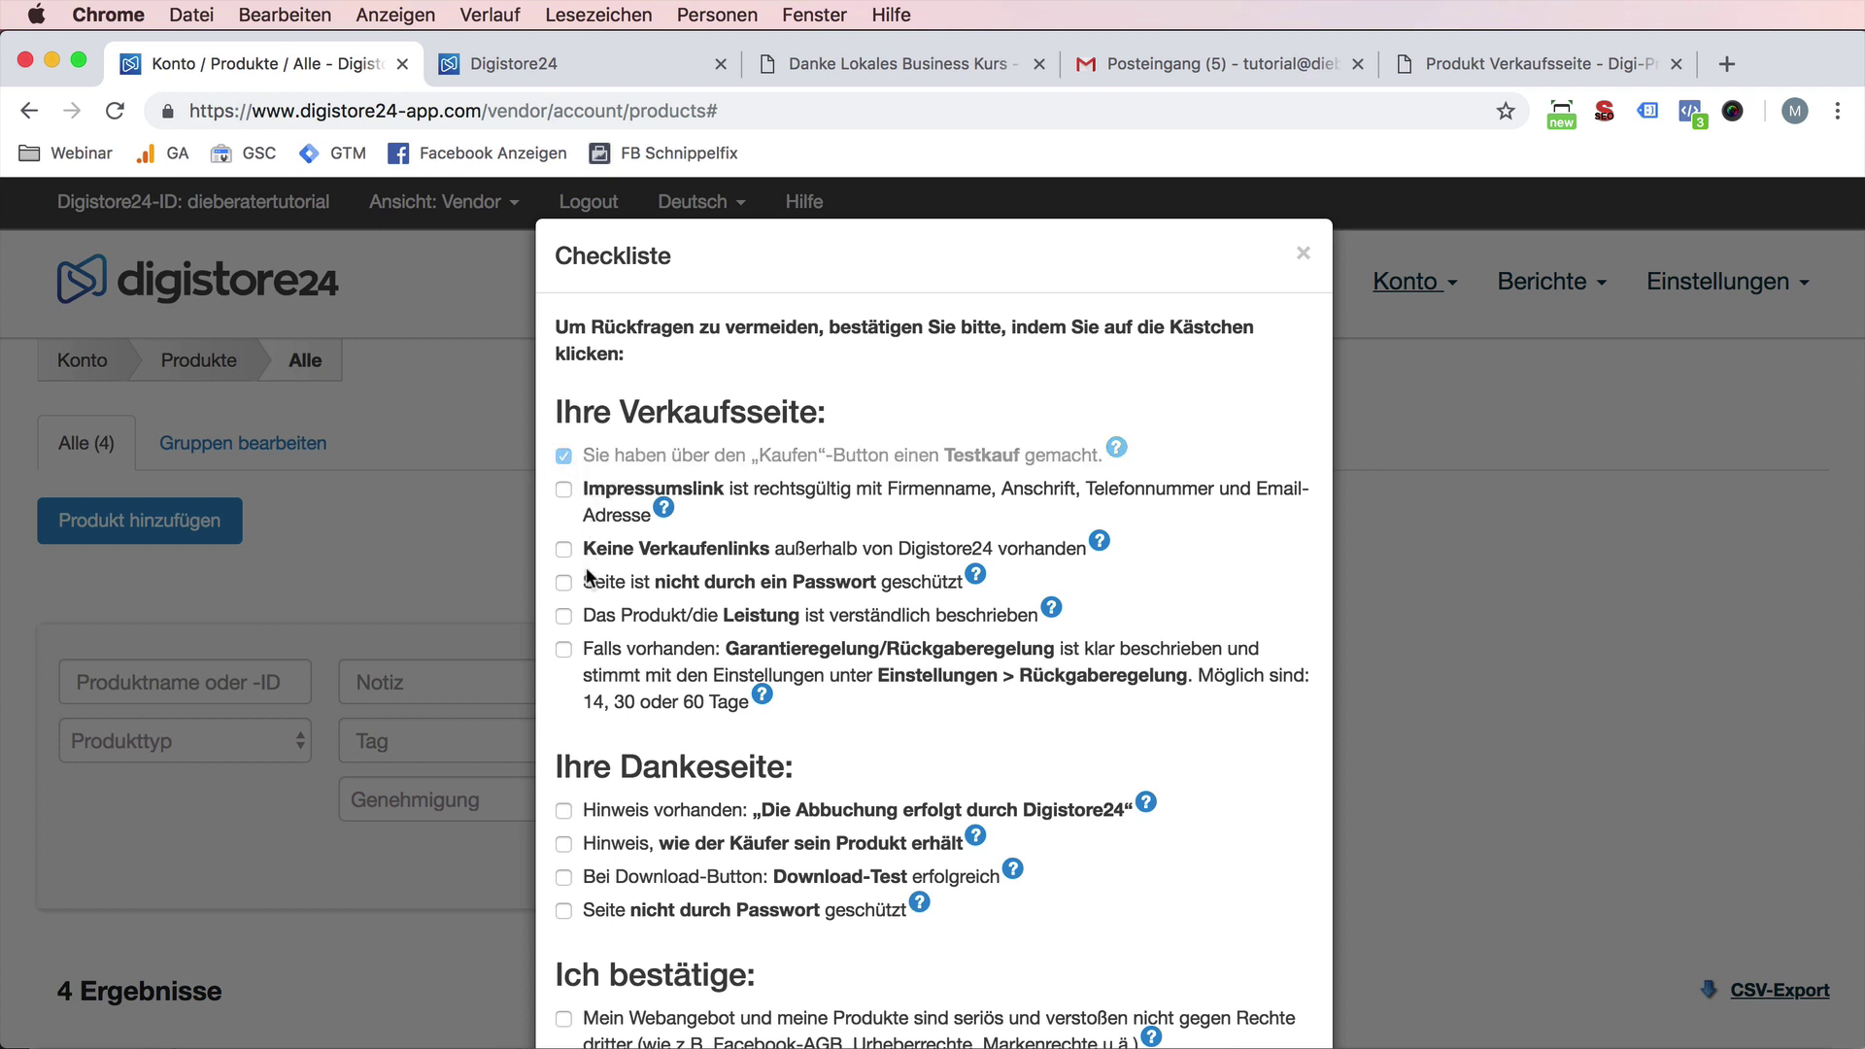
pyautogui.scroll(-3, 626, 651)
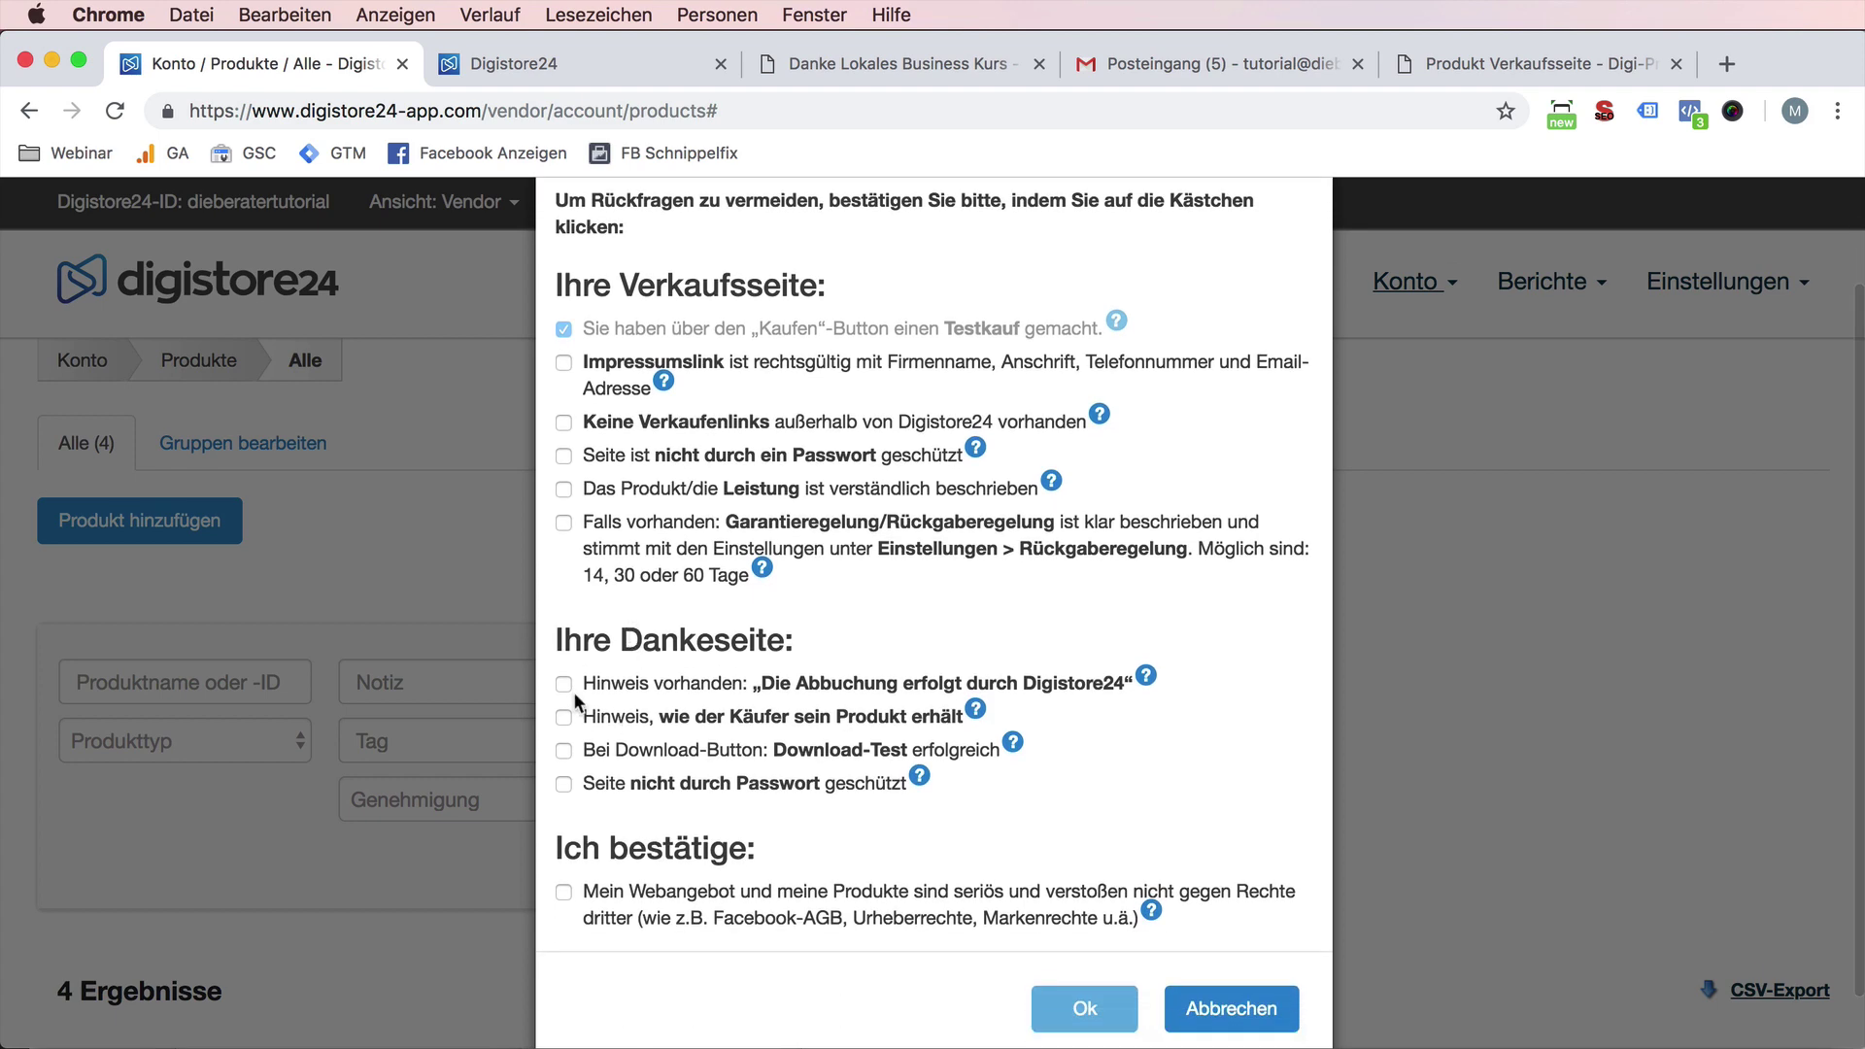
# - Tick the billing-notice check after finding 'Die Abbuchung erfolgt durch Digistore24' on the thank-you page
pyautogui.click(563, 684)
pyautogui.moveTo(770, 687); pyautogui.dragTo(1128, 686)
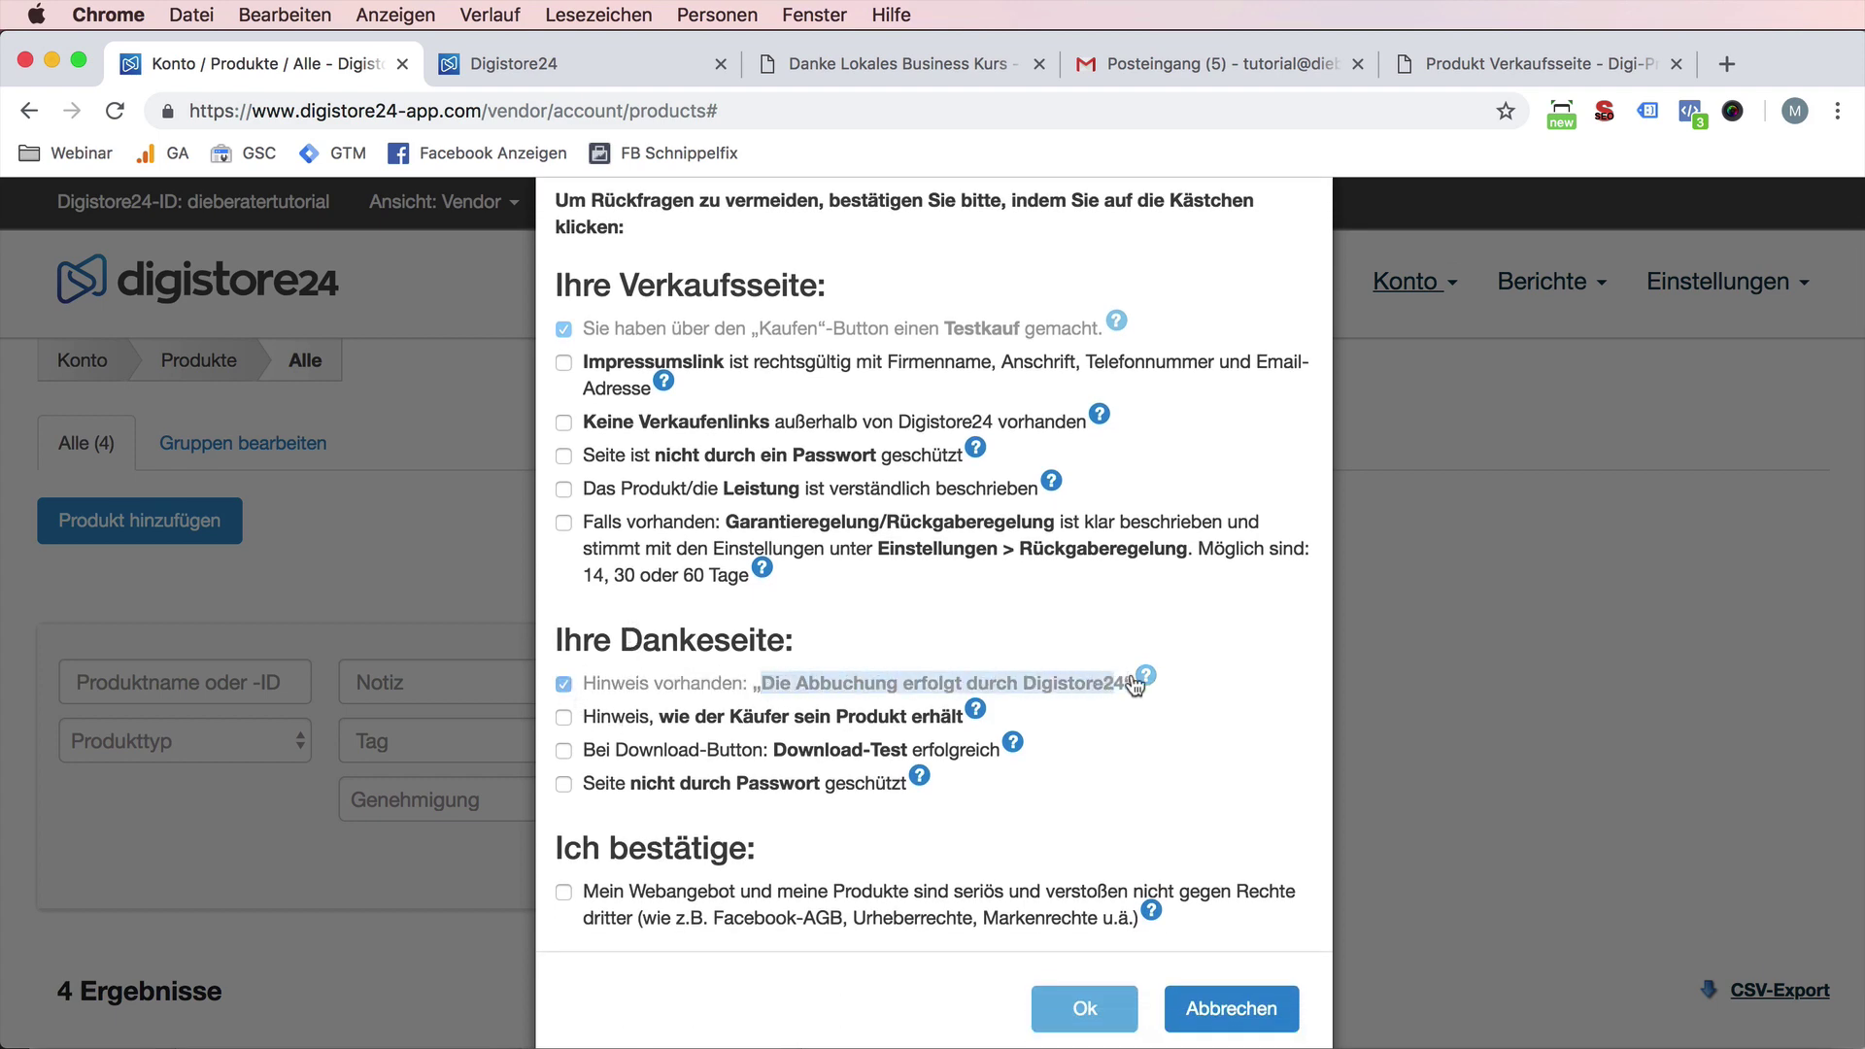
pyautogui.press('super+c')
pyautogui.click(812, 62)
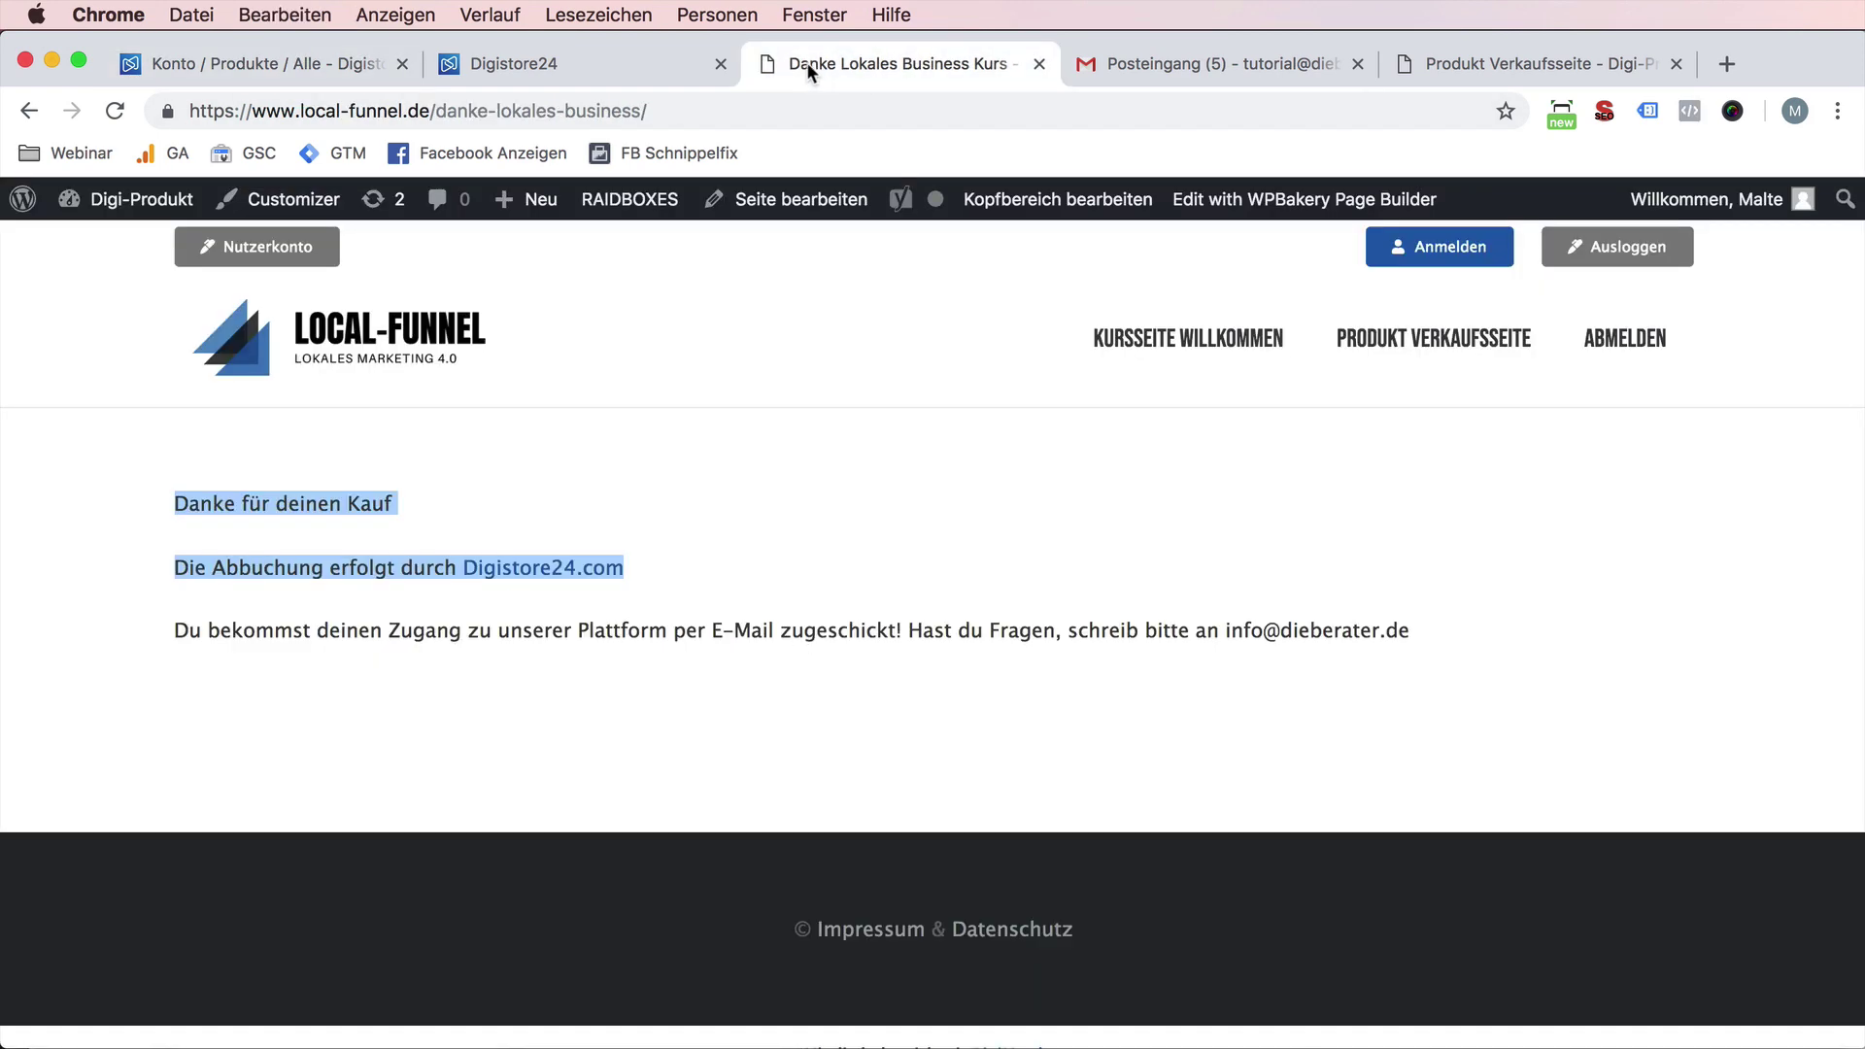
pyautogui.press('super+f')
pyautogui.press('super+v')
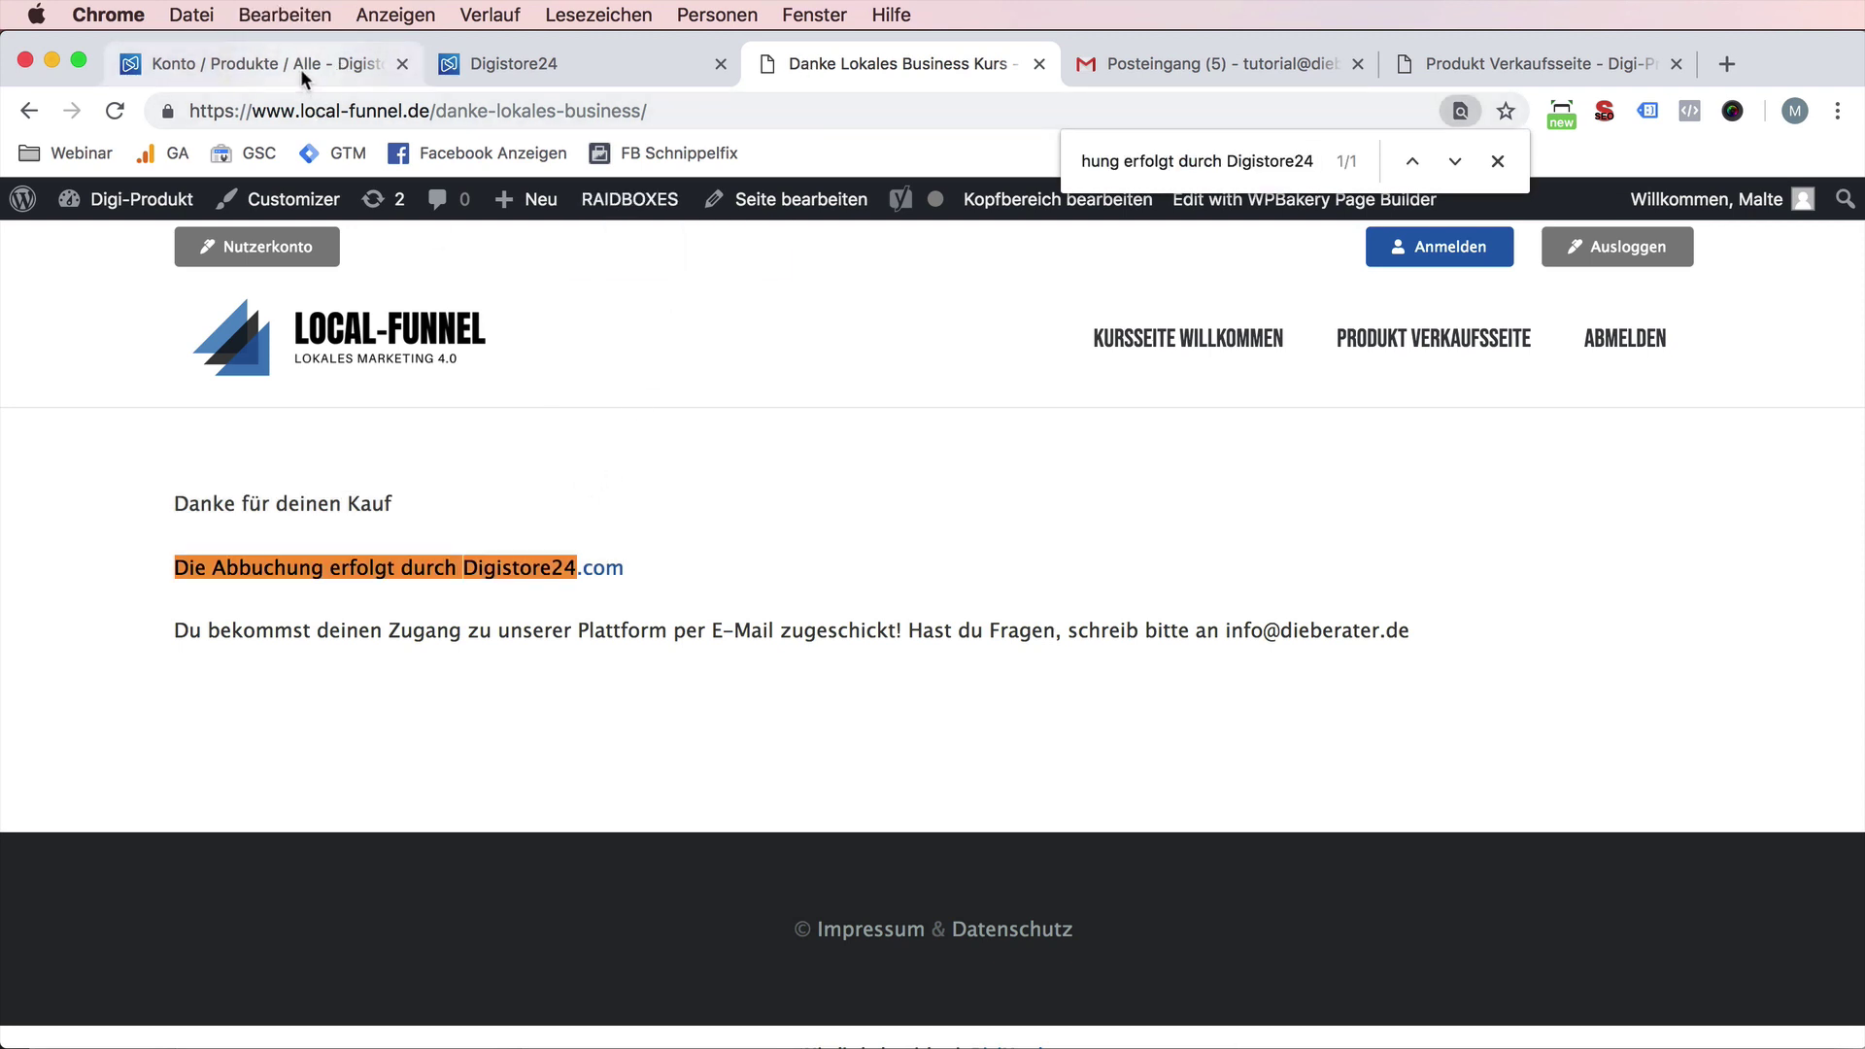
pyautogui.click(301, 68)
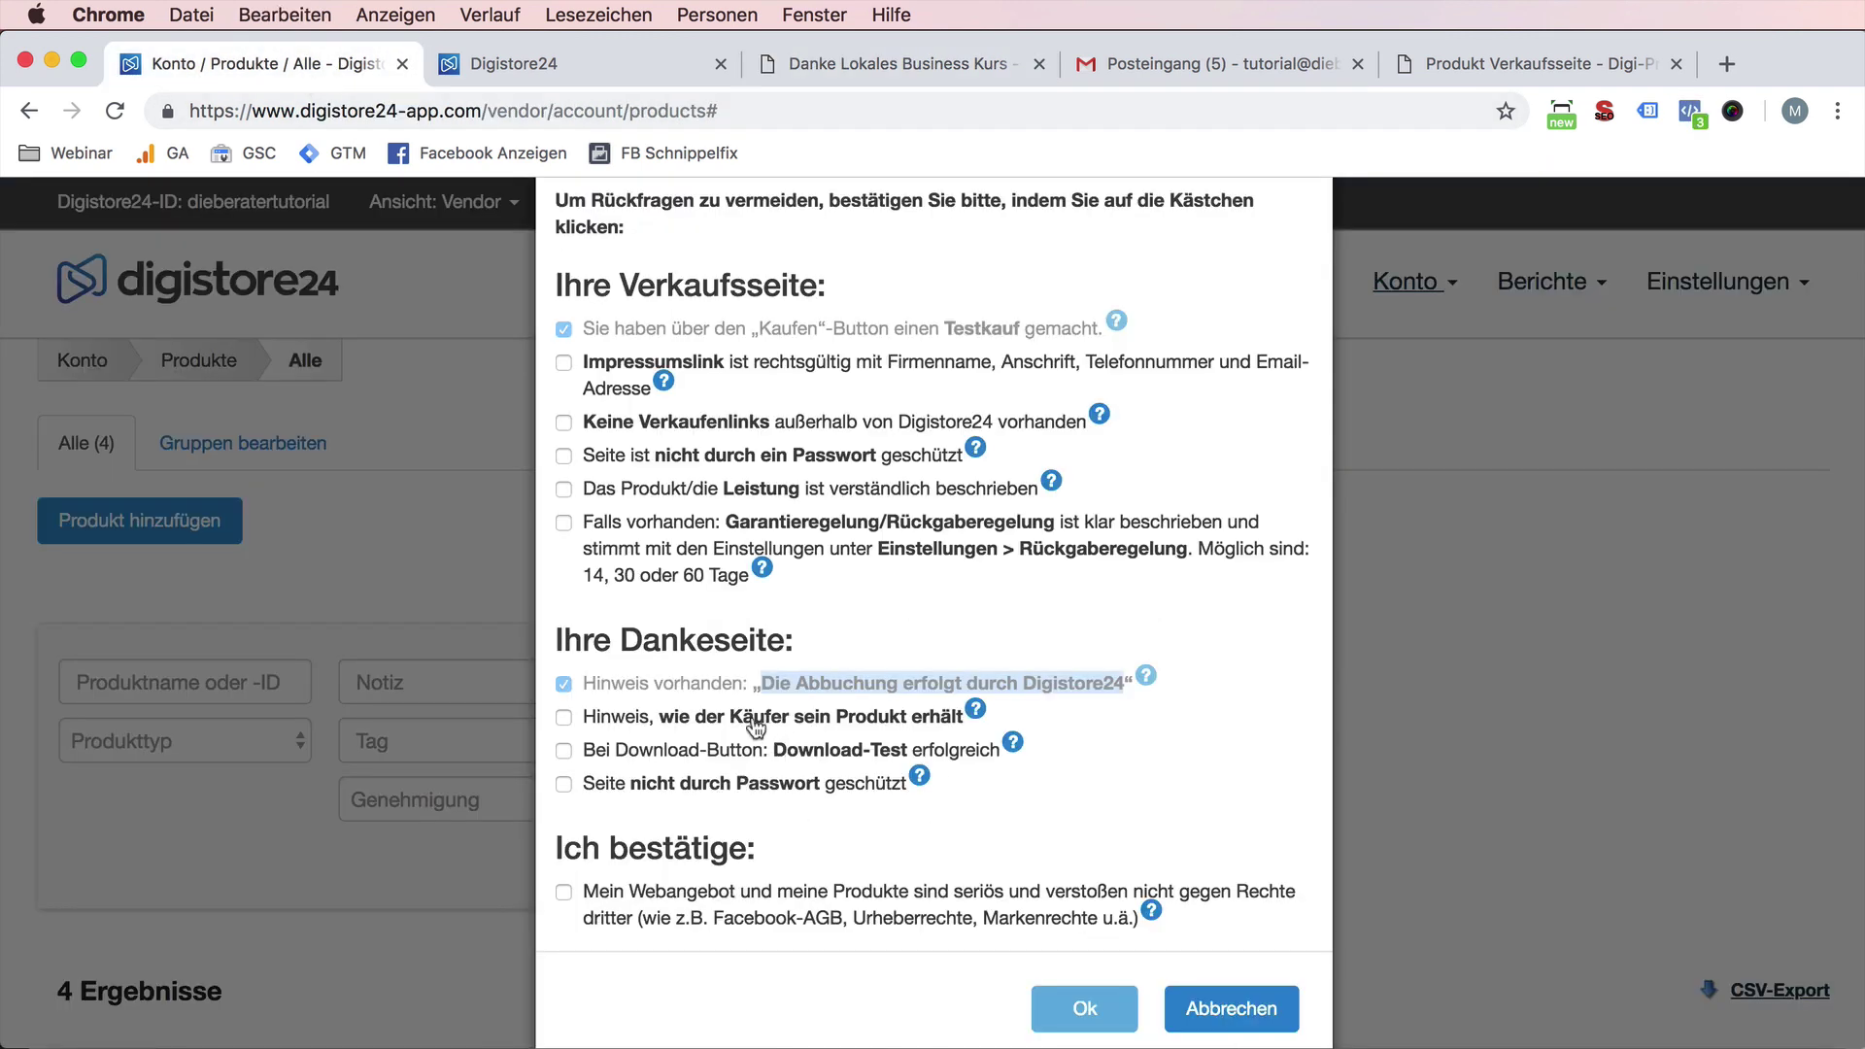
# - Tick the delivery-notice check after verifying the thank-you page's e-mail access sentence
pyautogui.click(728, 729)
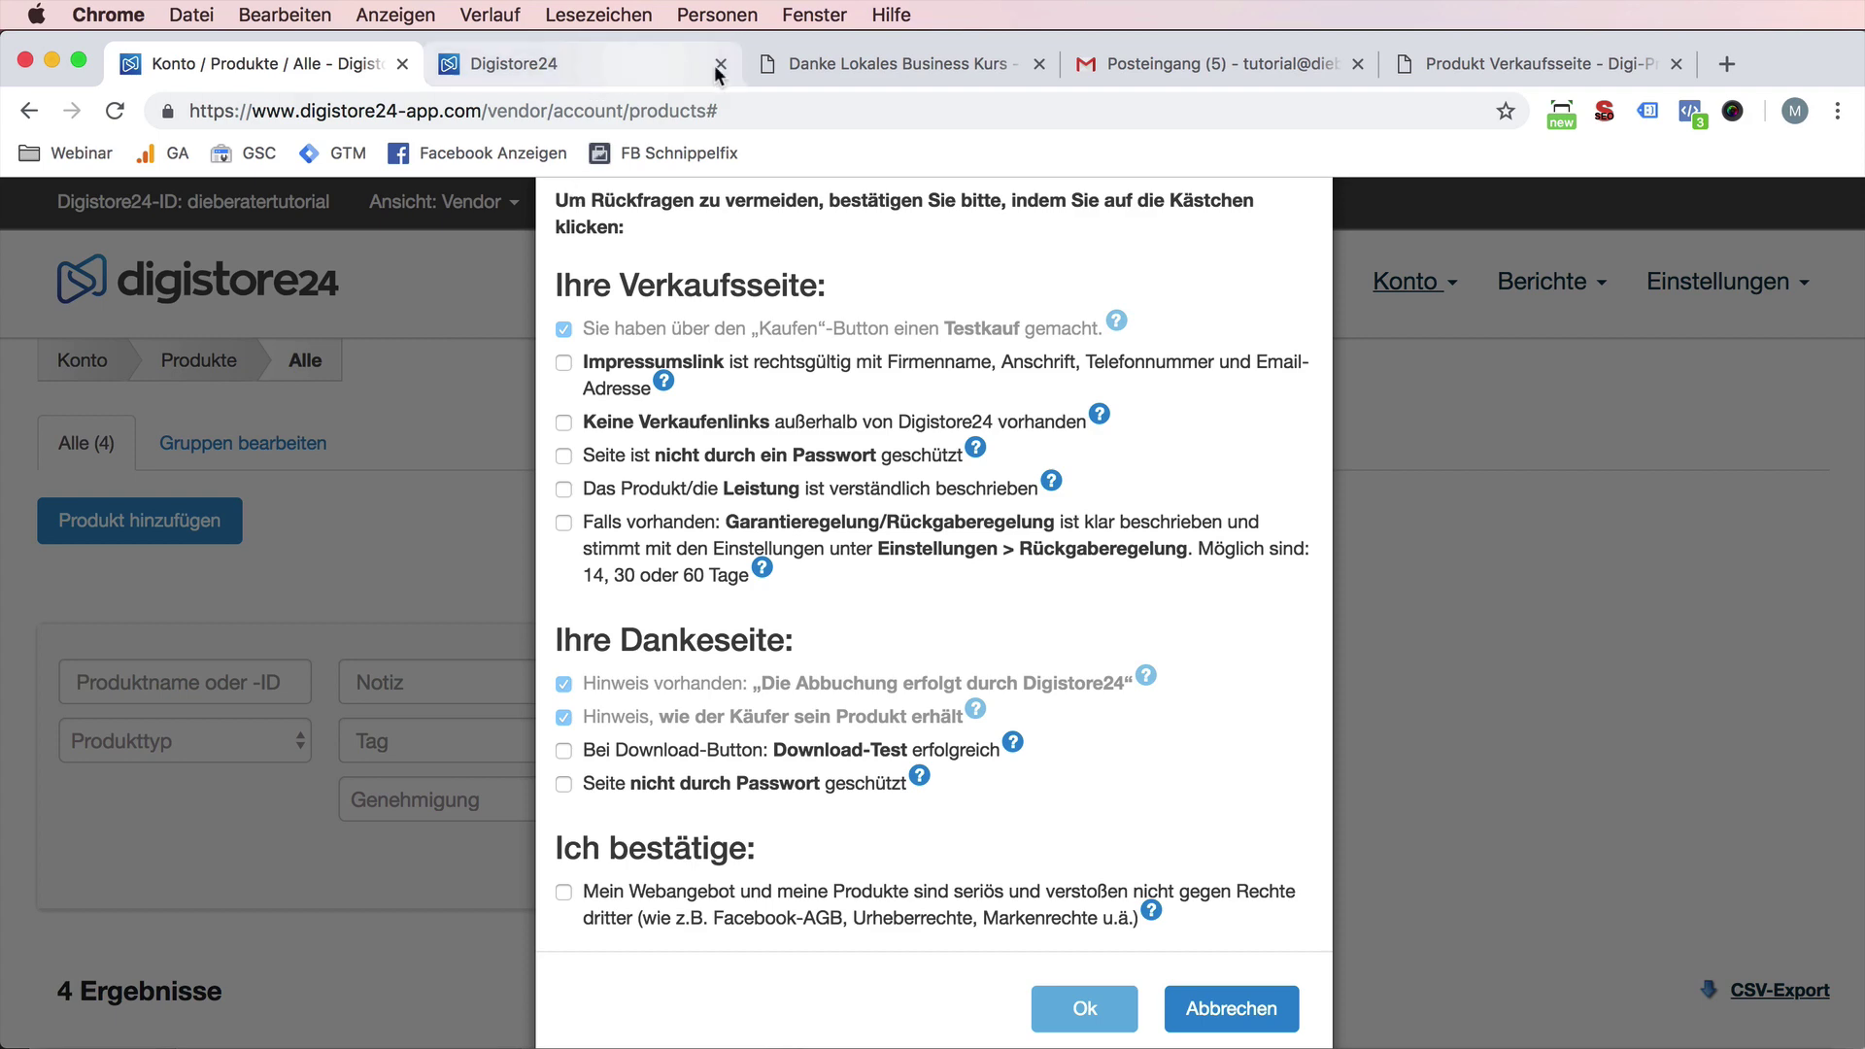
pyautogui.click(826, 64)
pyautogui.moveTo(189, 631); pyautogui.dragTo(1441, 637)
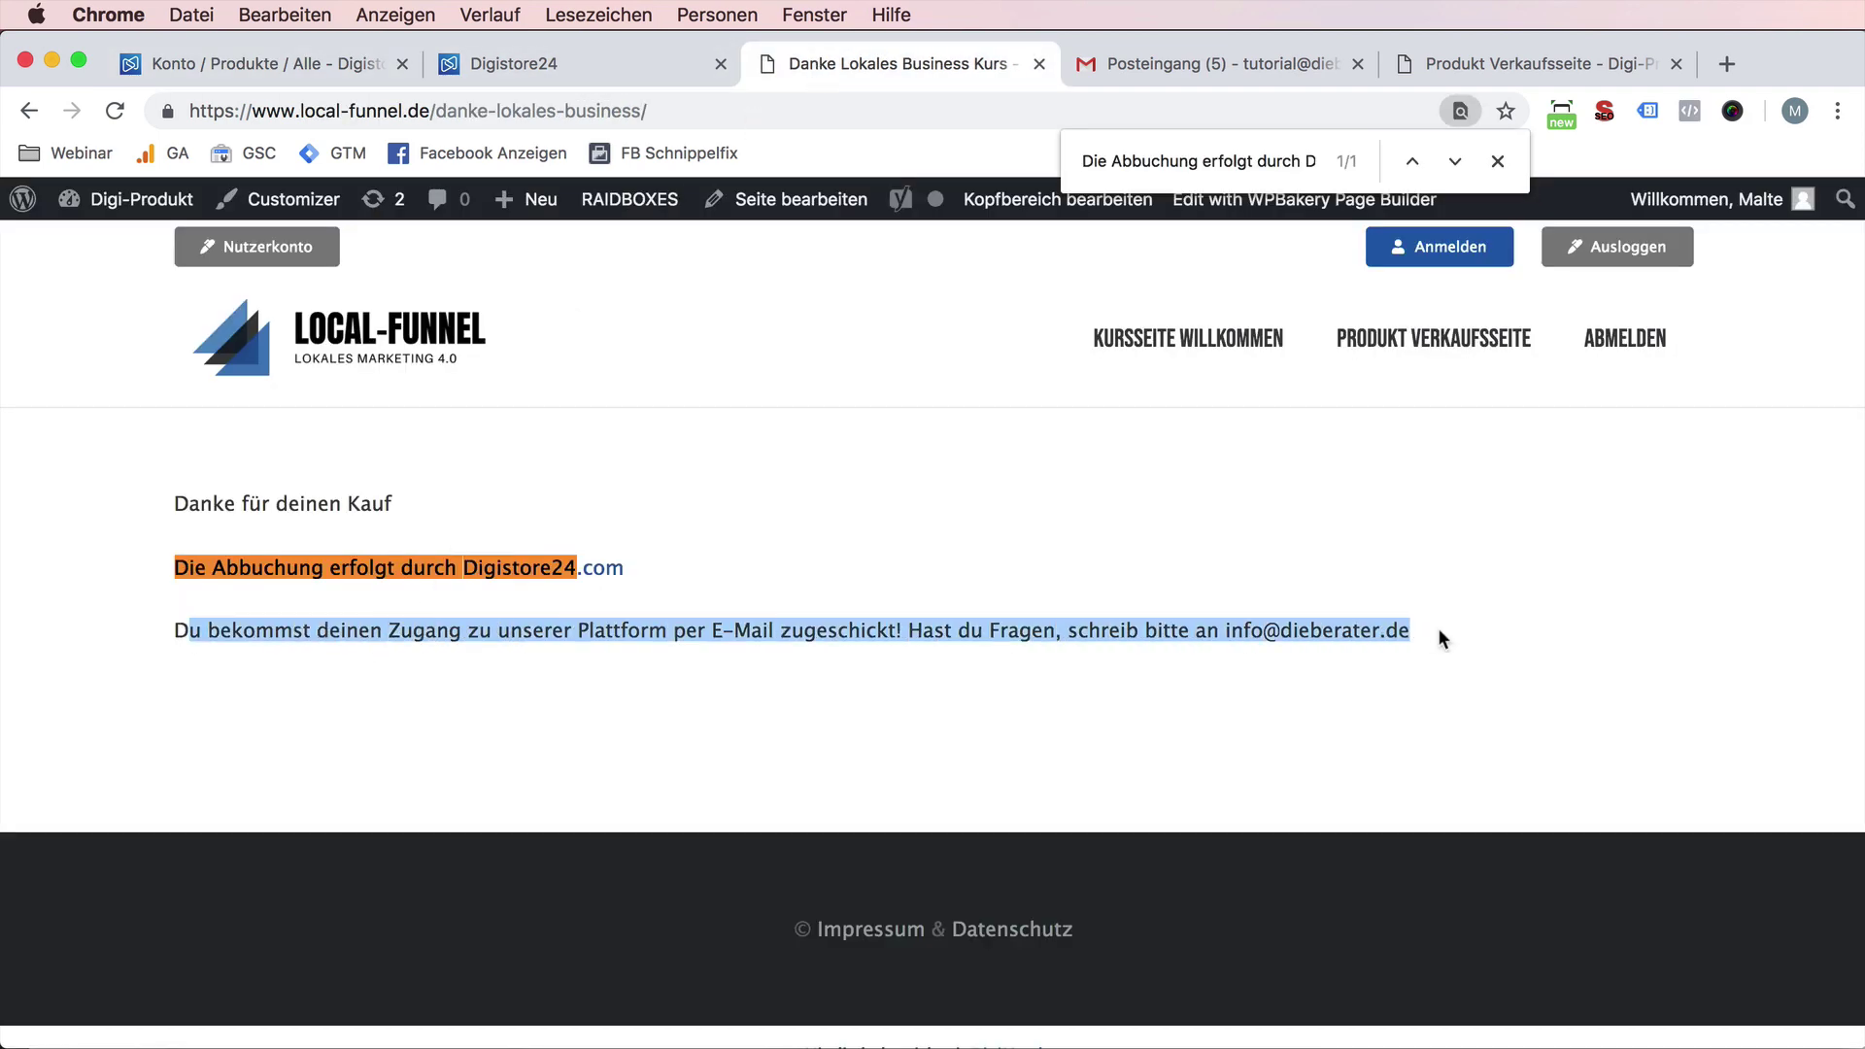
pyautogui.click(253, 60)
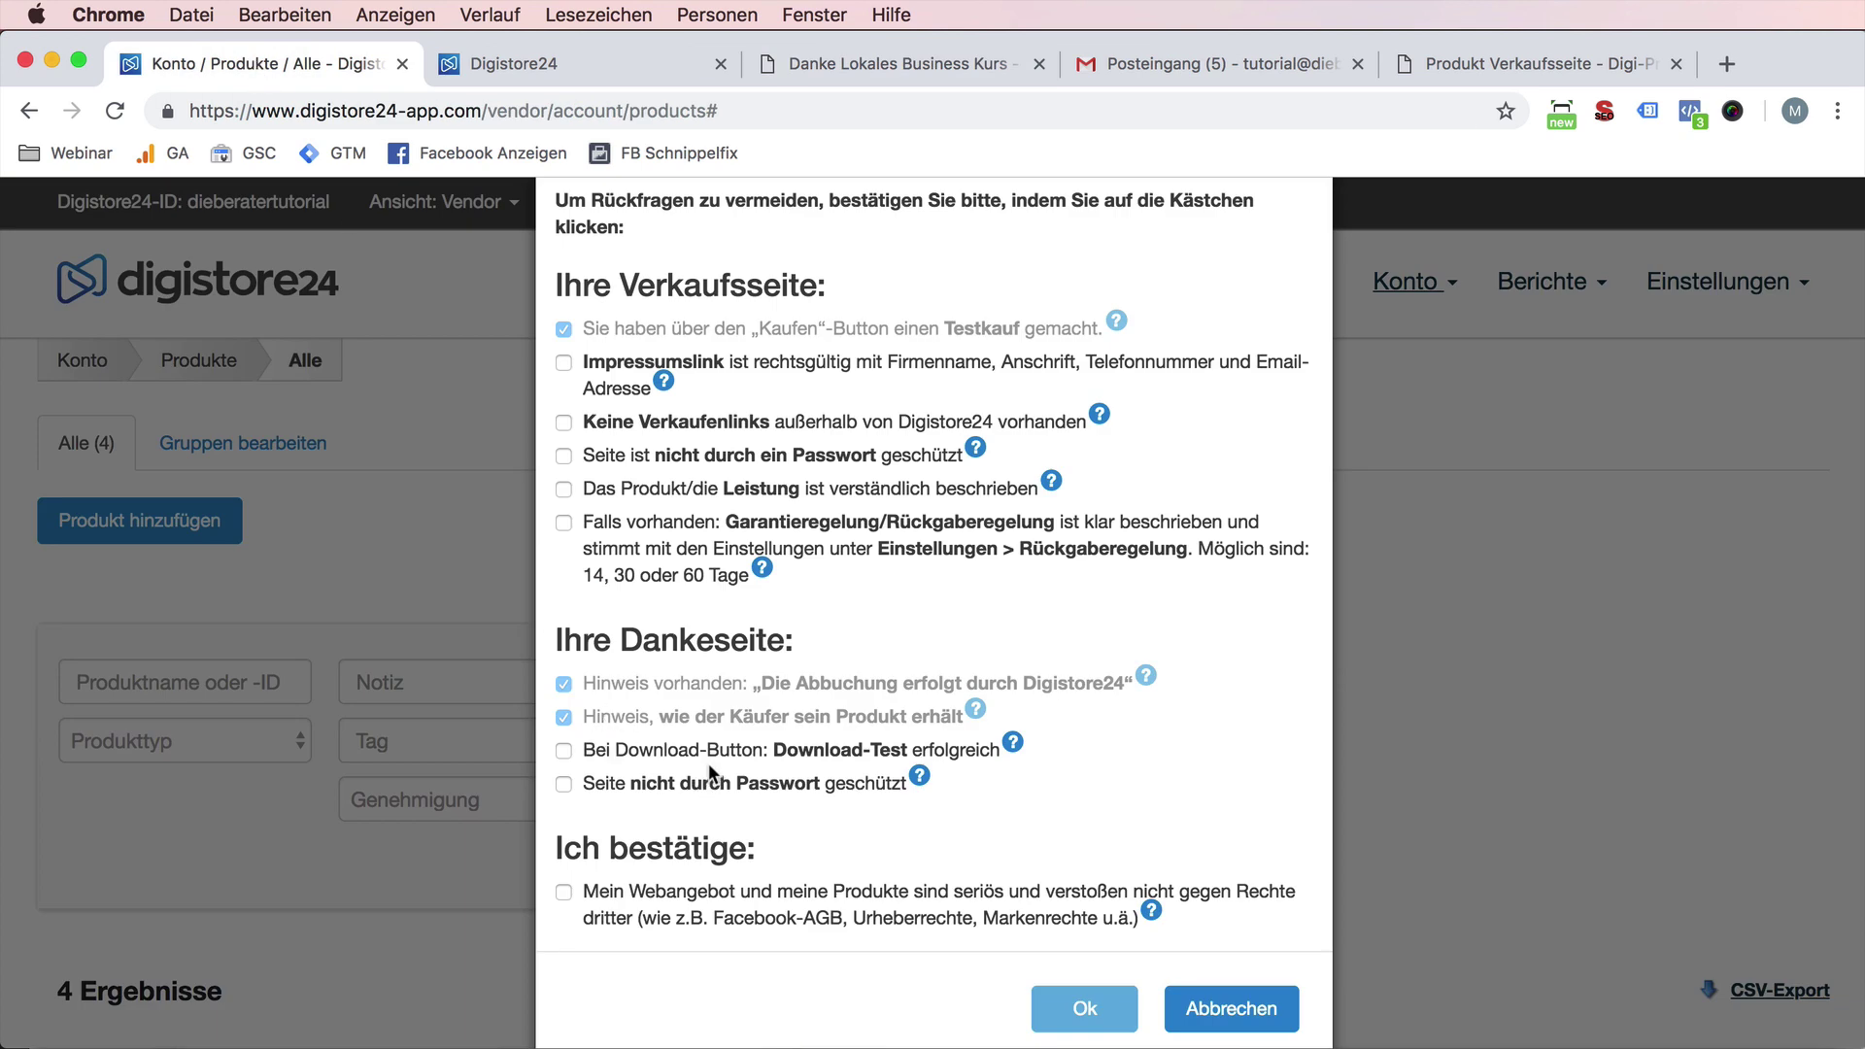
# - Tick the successful download test and no-password-protection checks
pyautogui.click(645, 757)
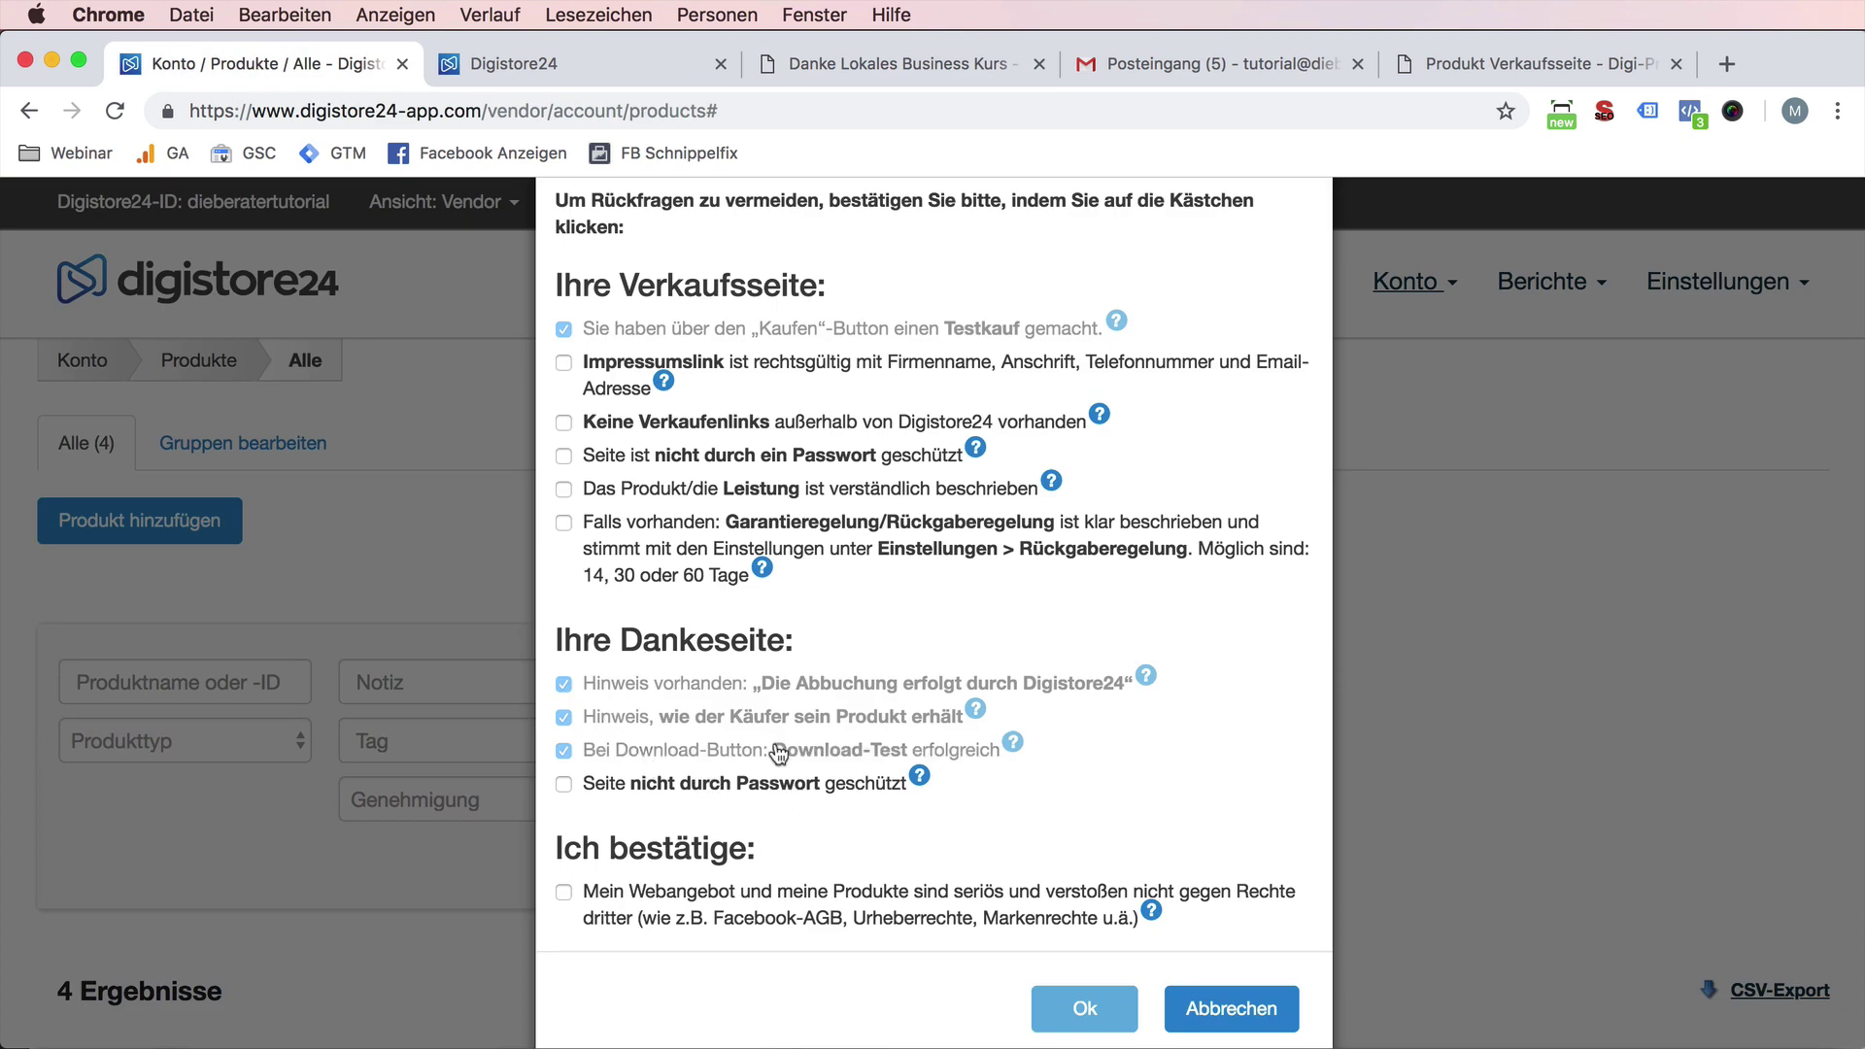
pyautogui.moveTo(774, 749); pyautogui.dragTo(913, 763)
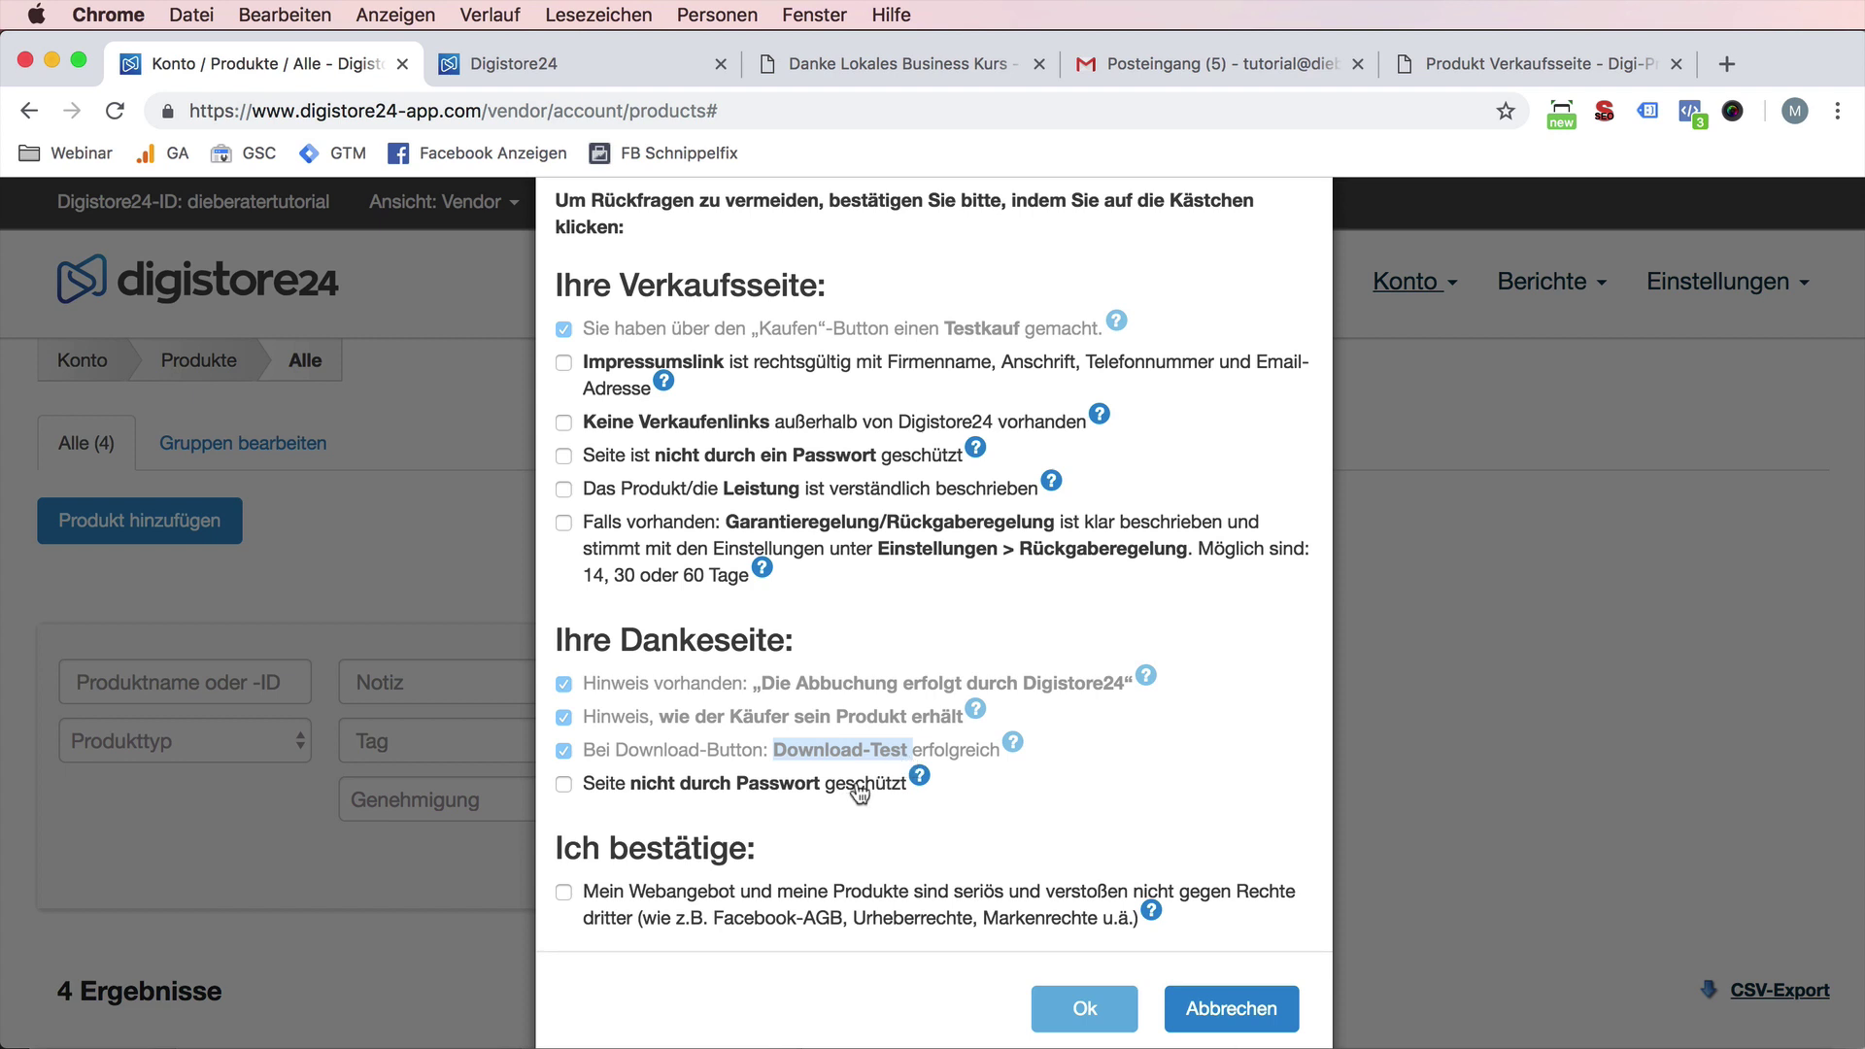
pyautogui.click(765, 792)
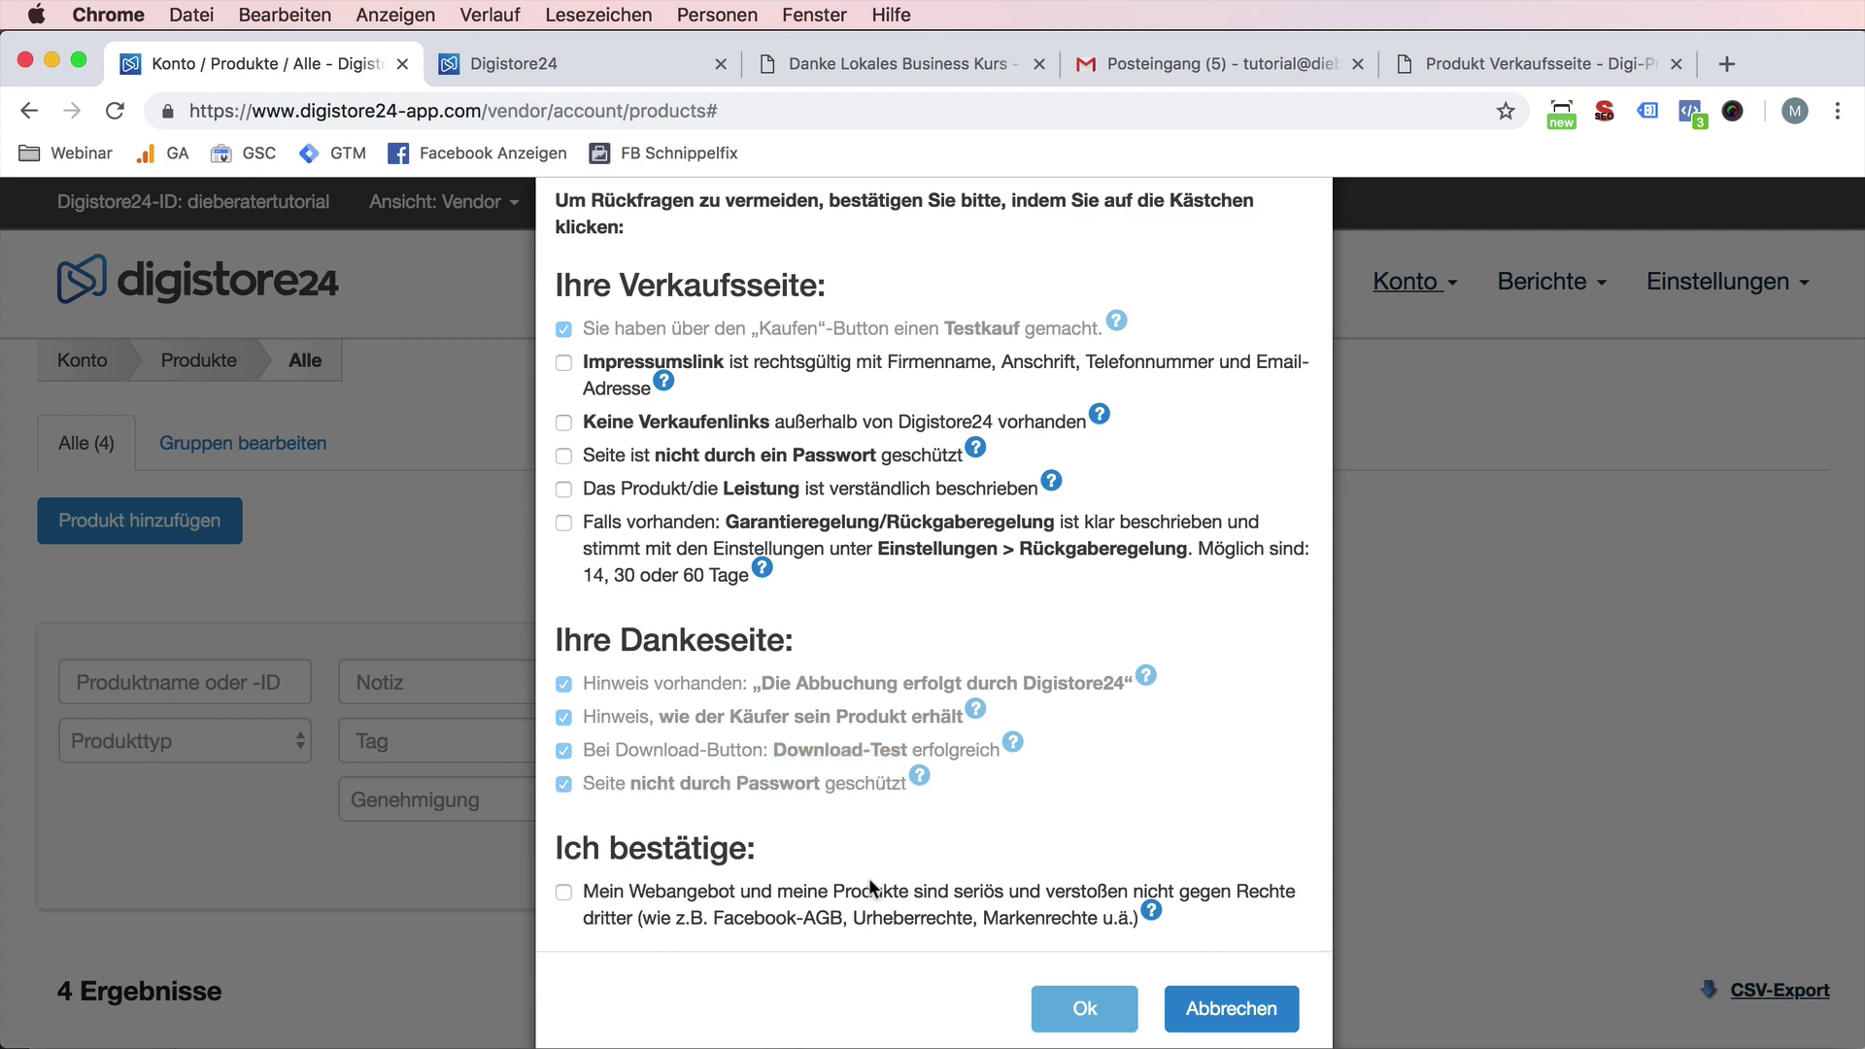
pyautogui.click(881, 68)
pyautogui.click(420, 114)
pyautogui.press('super+c')
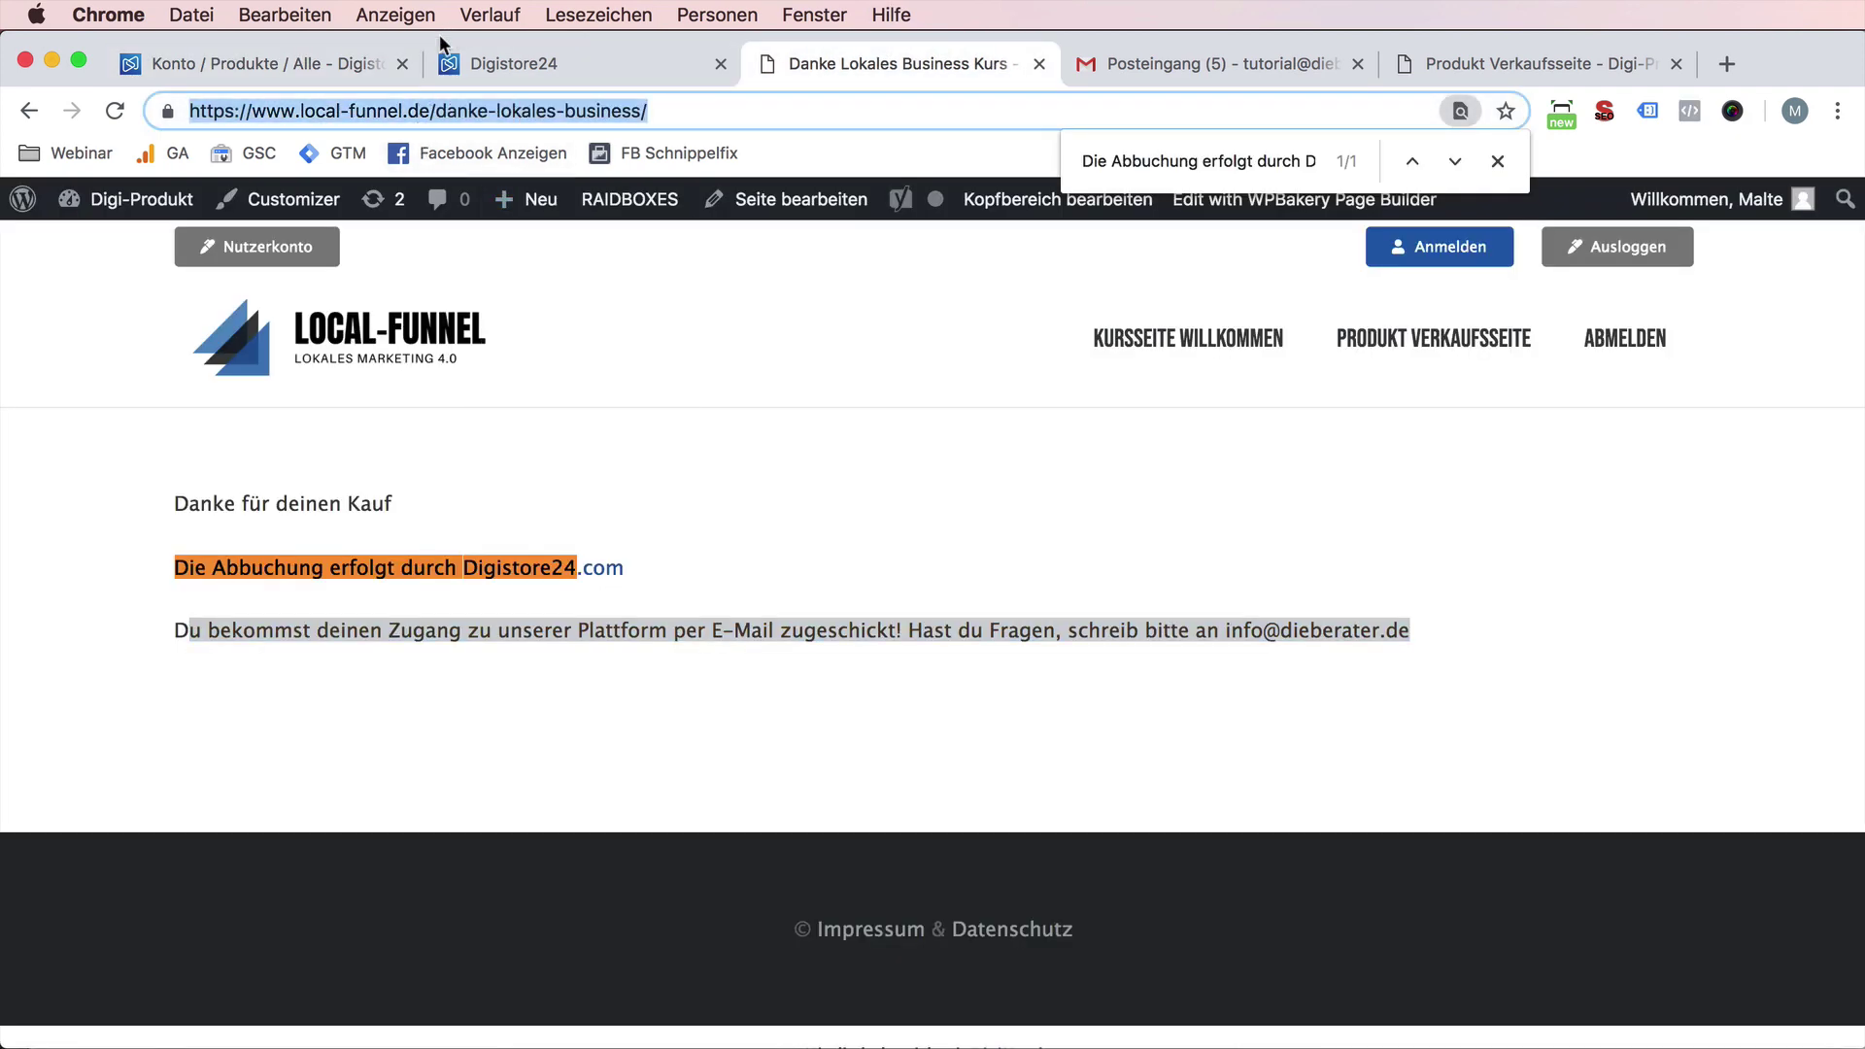
pyautogui.click(222, 12)
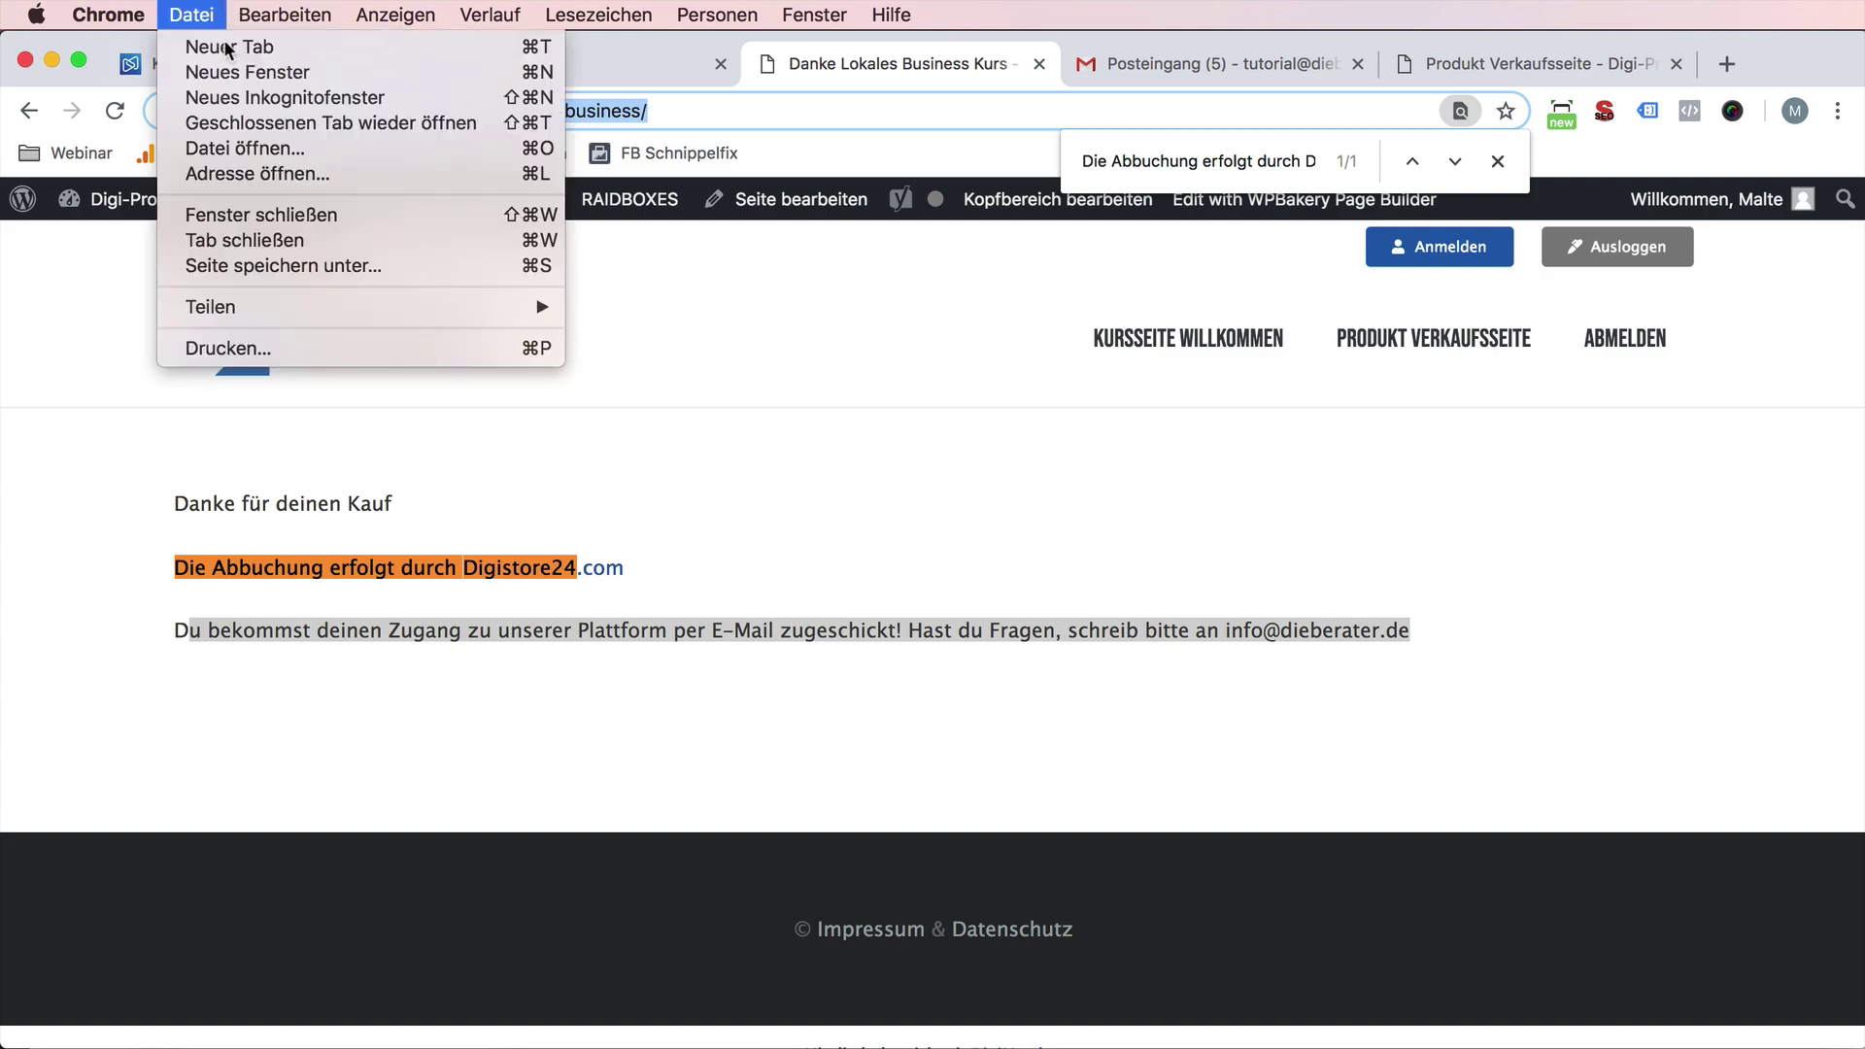
# - Load the thank-you page in an incognito window, then open the Produkt Verkaufsseite in the main window
pyautogui.click(255, 101)
pyautogui.press('super+v')
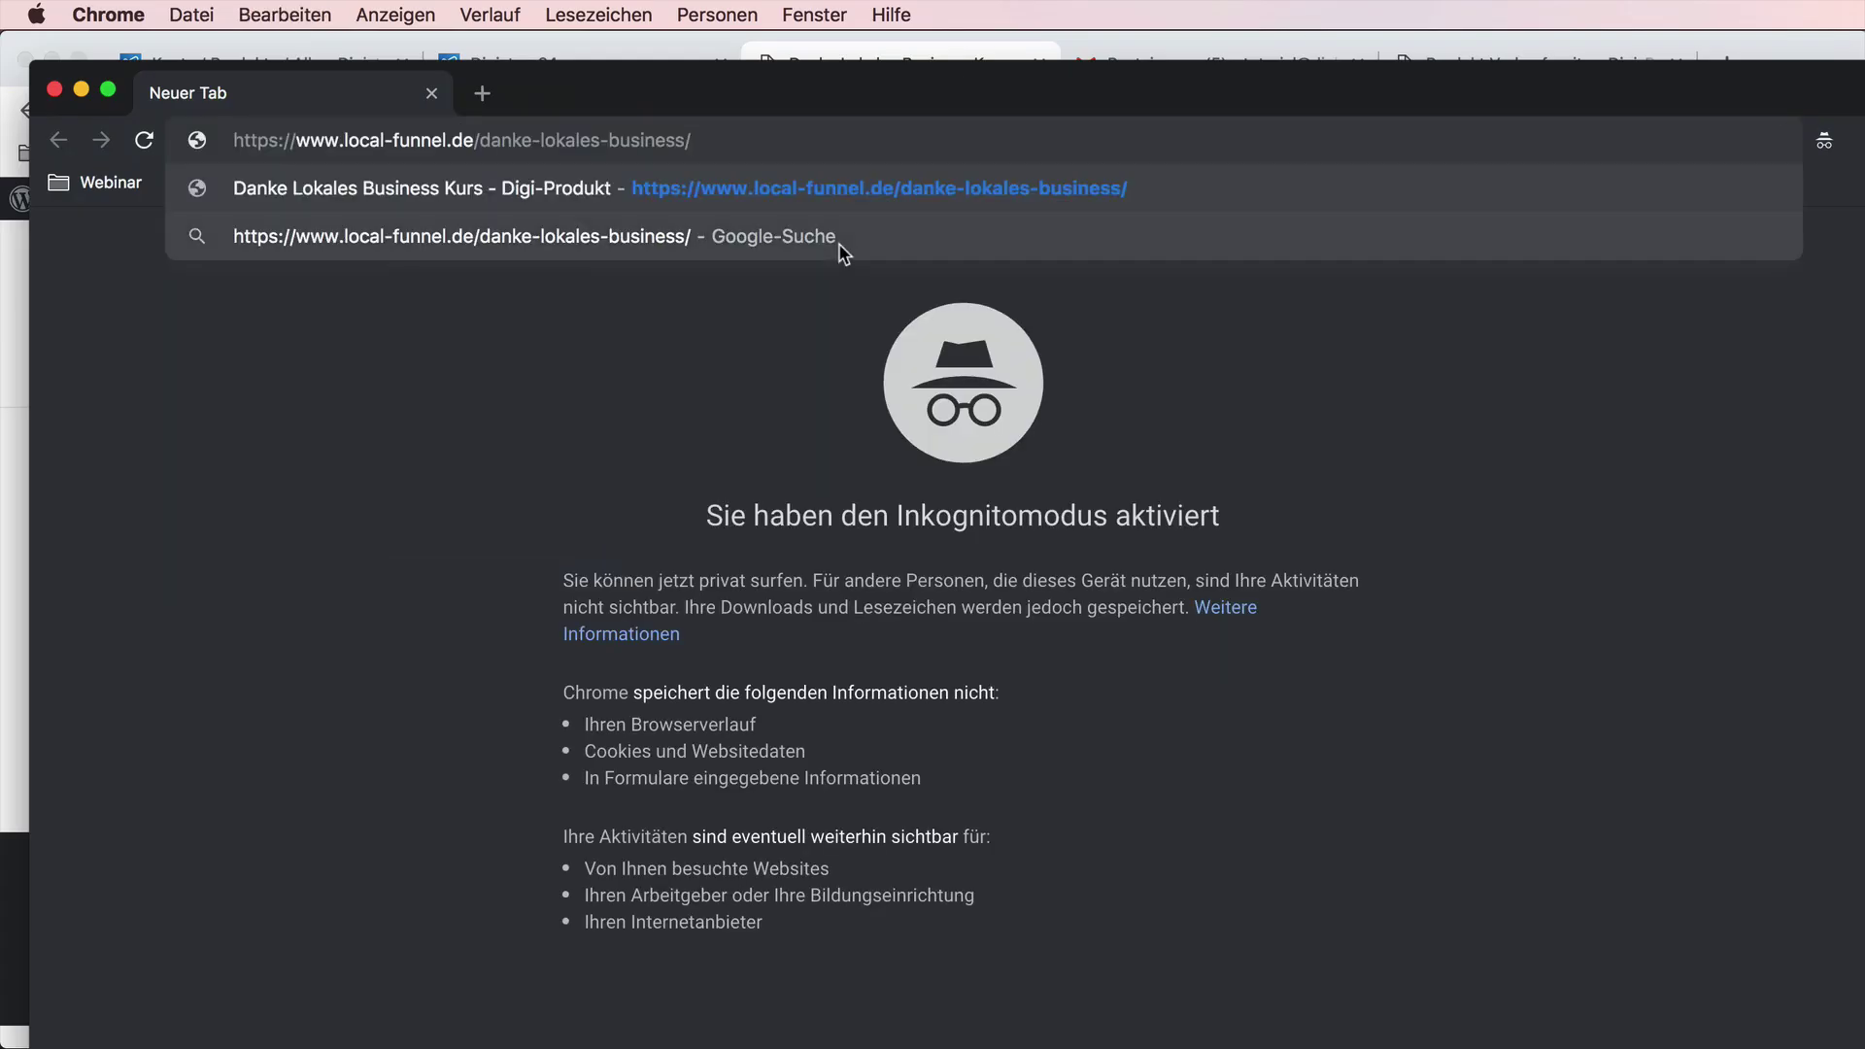
pyautogui.press('Return')
pyautogui.moveTo(732, 102); pyautogui.dragTo(728, 31)
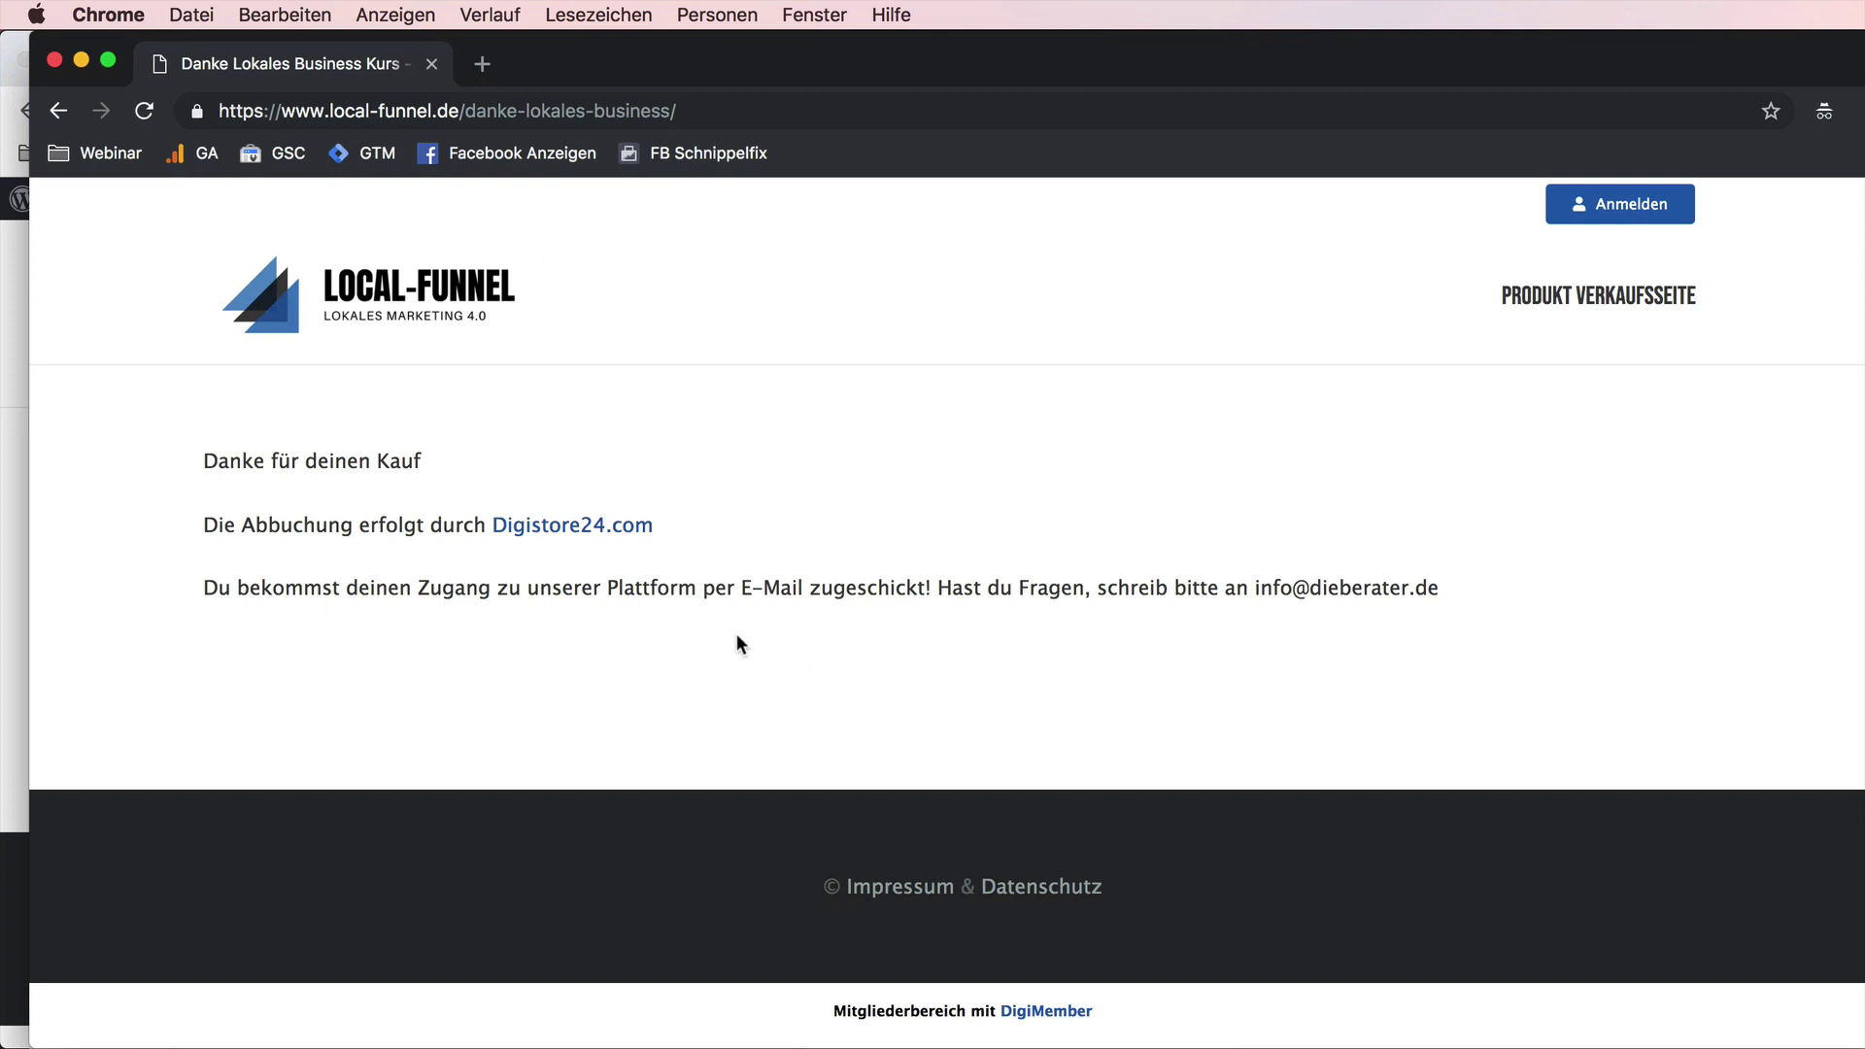
pyautogui.moveTo(721, 60); pyautogui.dragTo(726, 127)
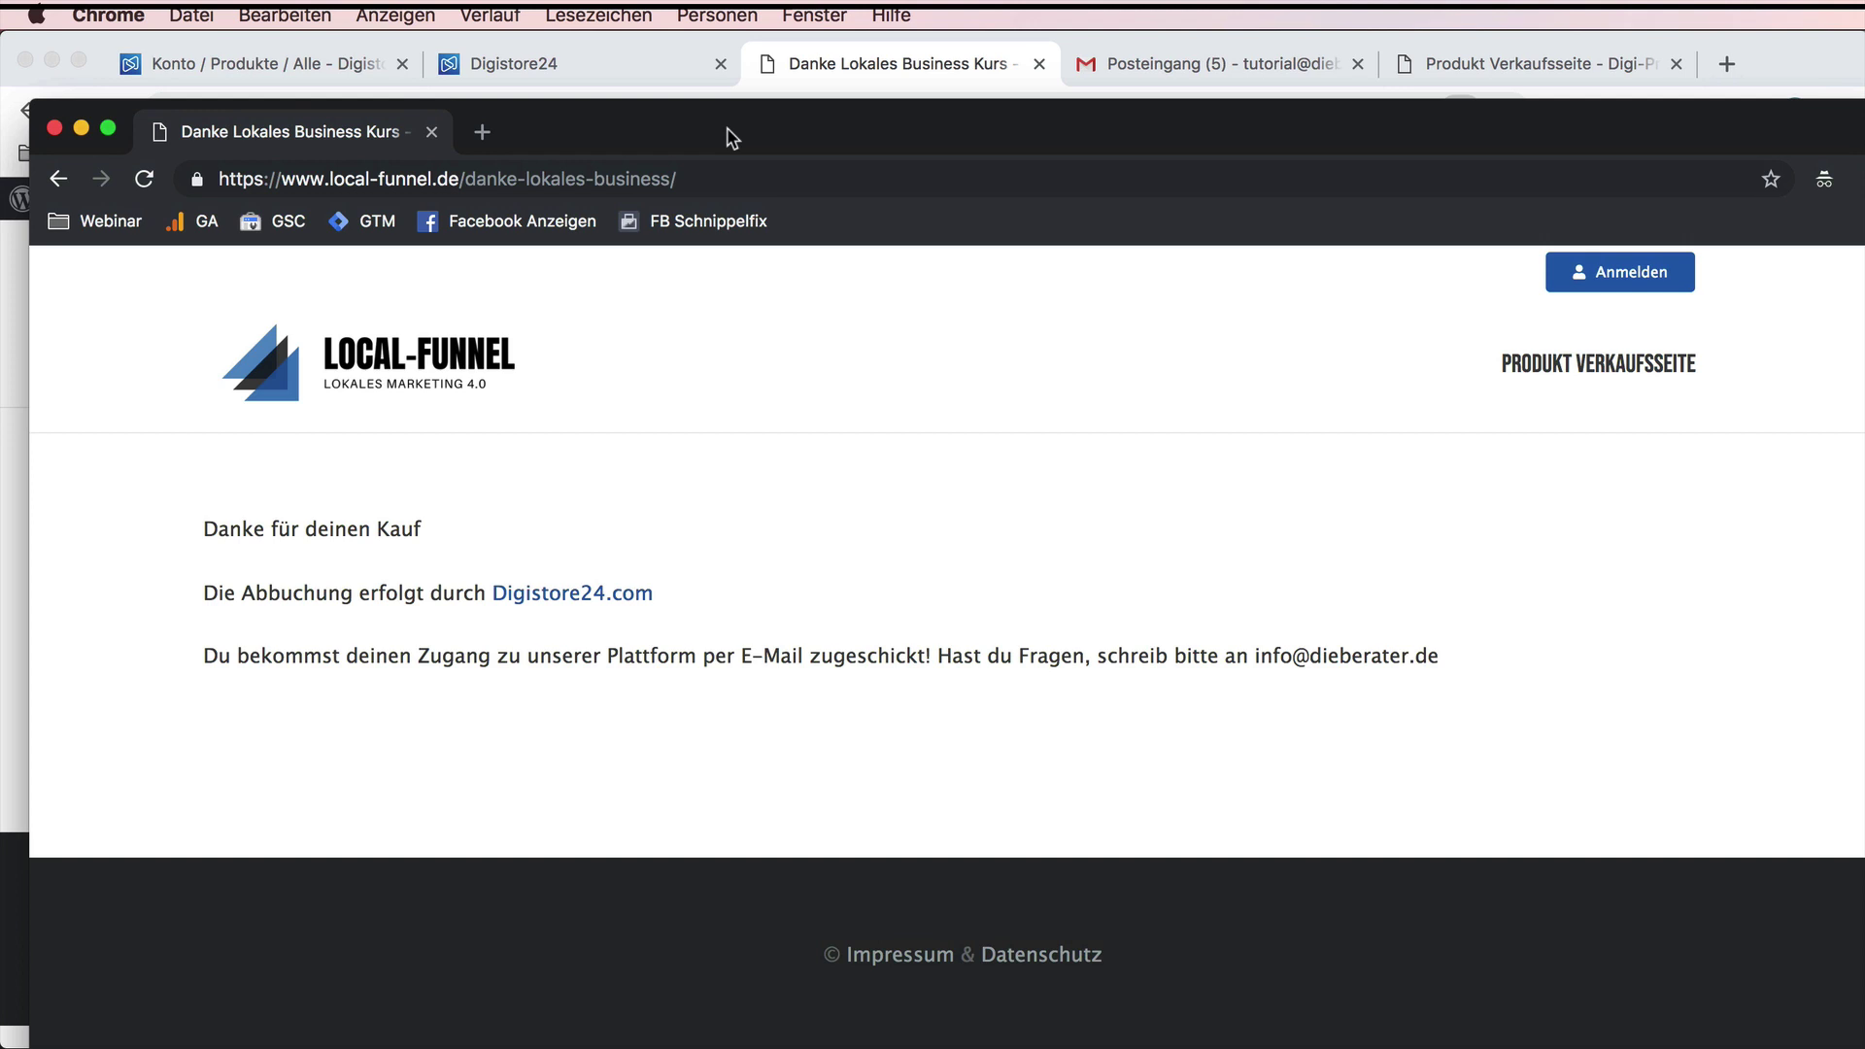
pyautogui.moveTo(730, 136); pyautogui.dragTo(1099, 208)
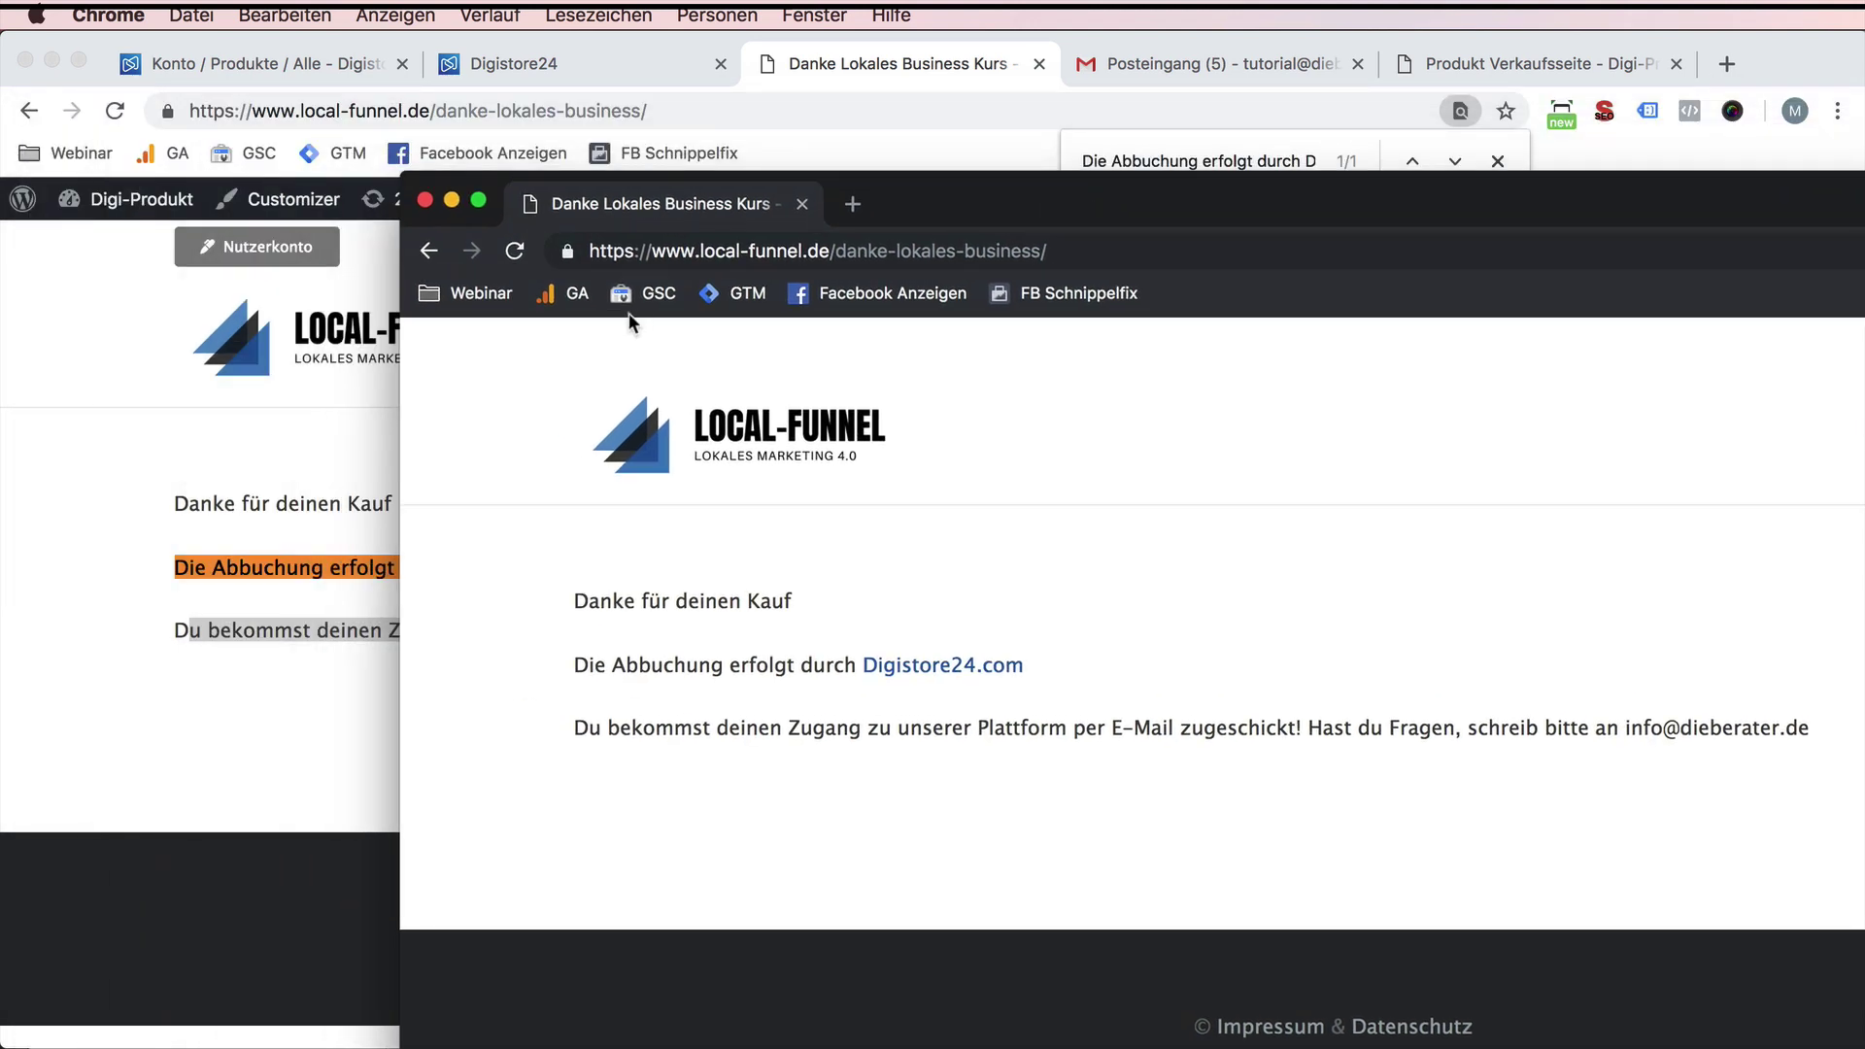
pyautogui.click(550, 87)
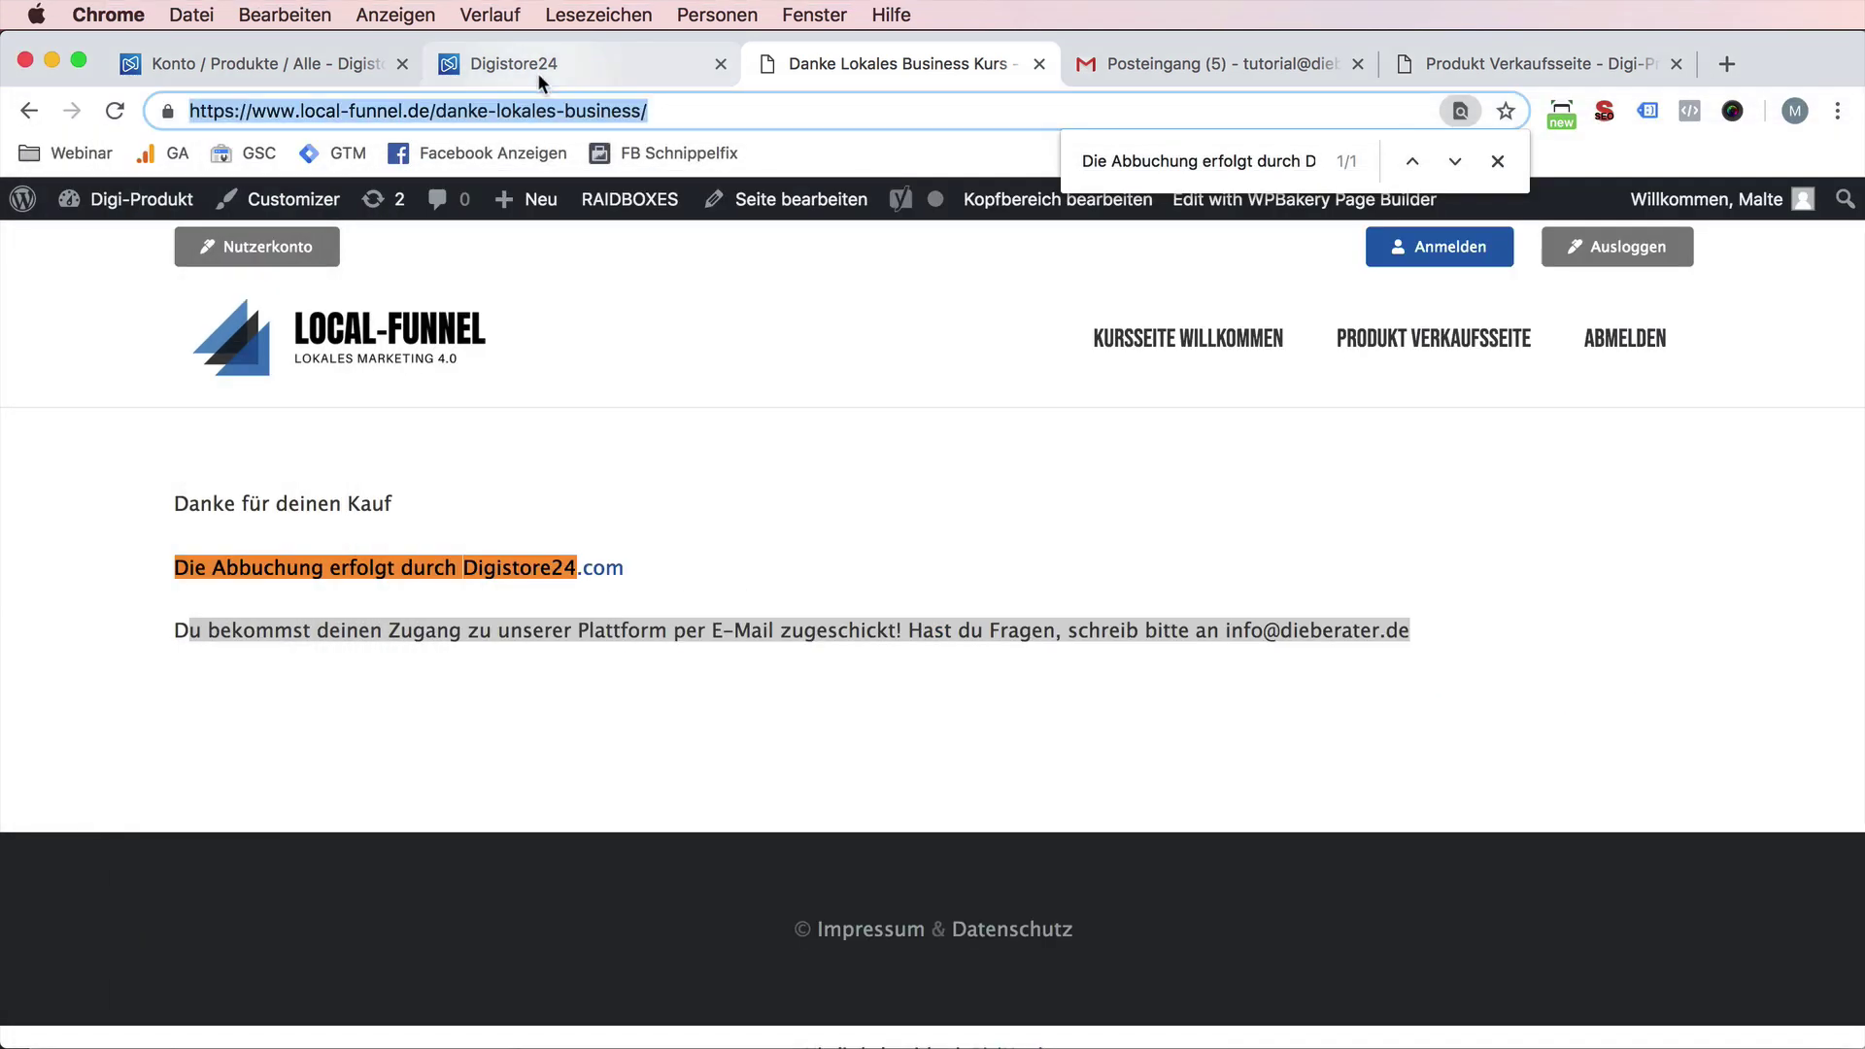
pyautogui.click(1419, 340)
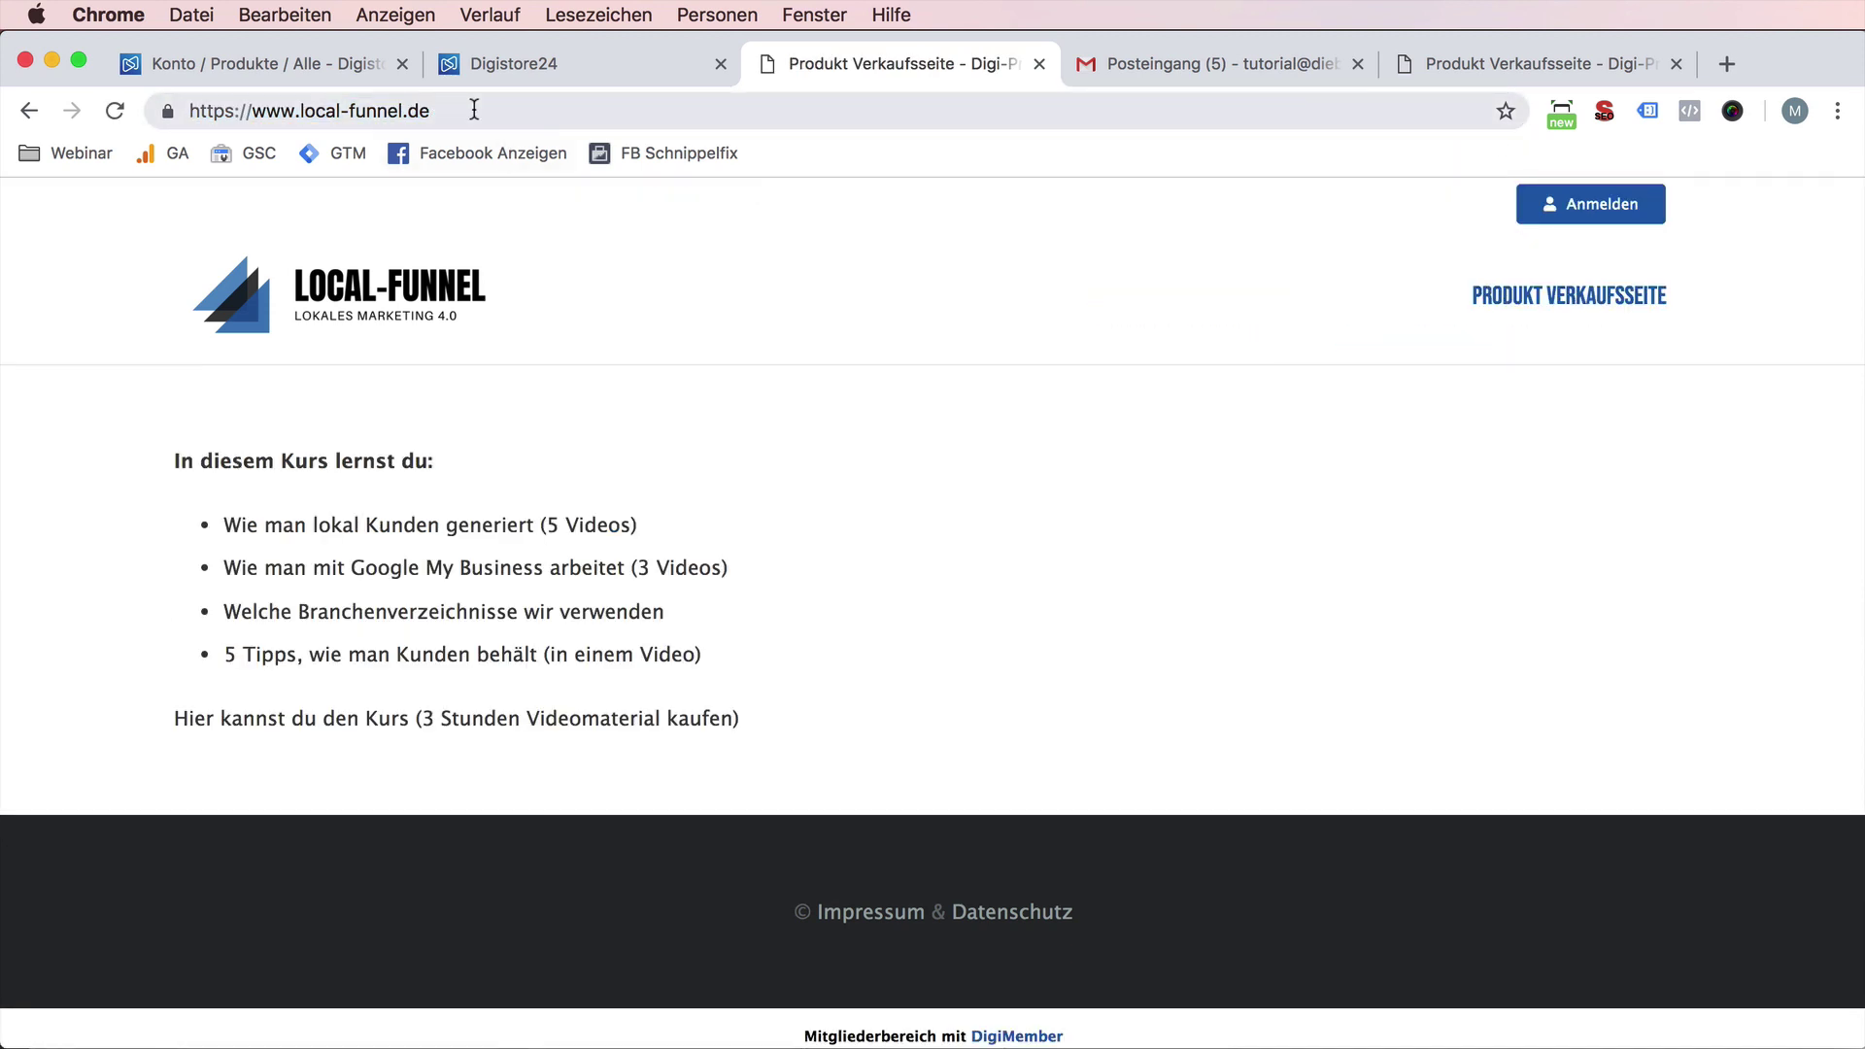
# - Copy the sales page URL, cancel the approval checklist, and edit the Videokurs product 246098
pyautogui.click(473, 110)
pyautogui.press('super+c')
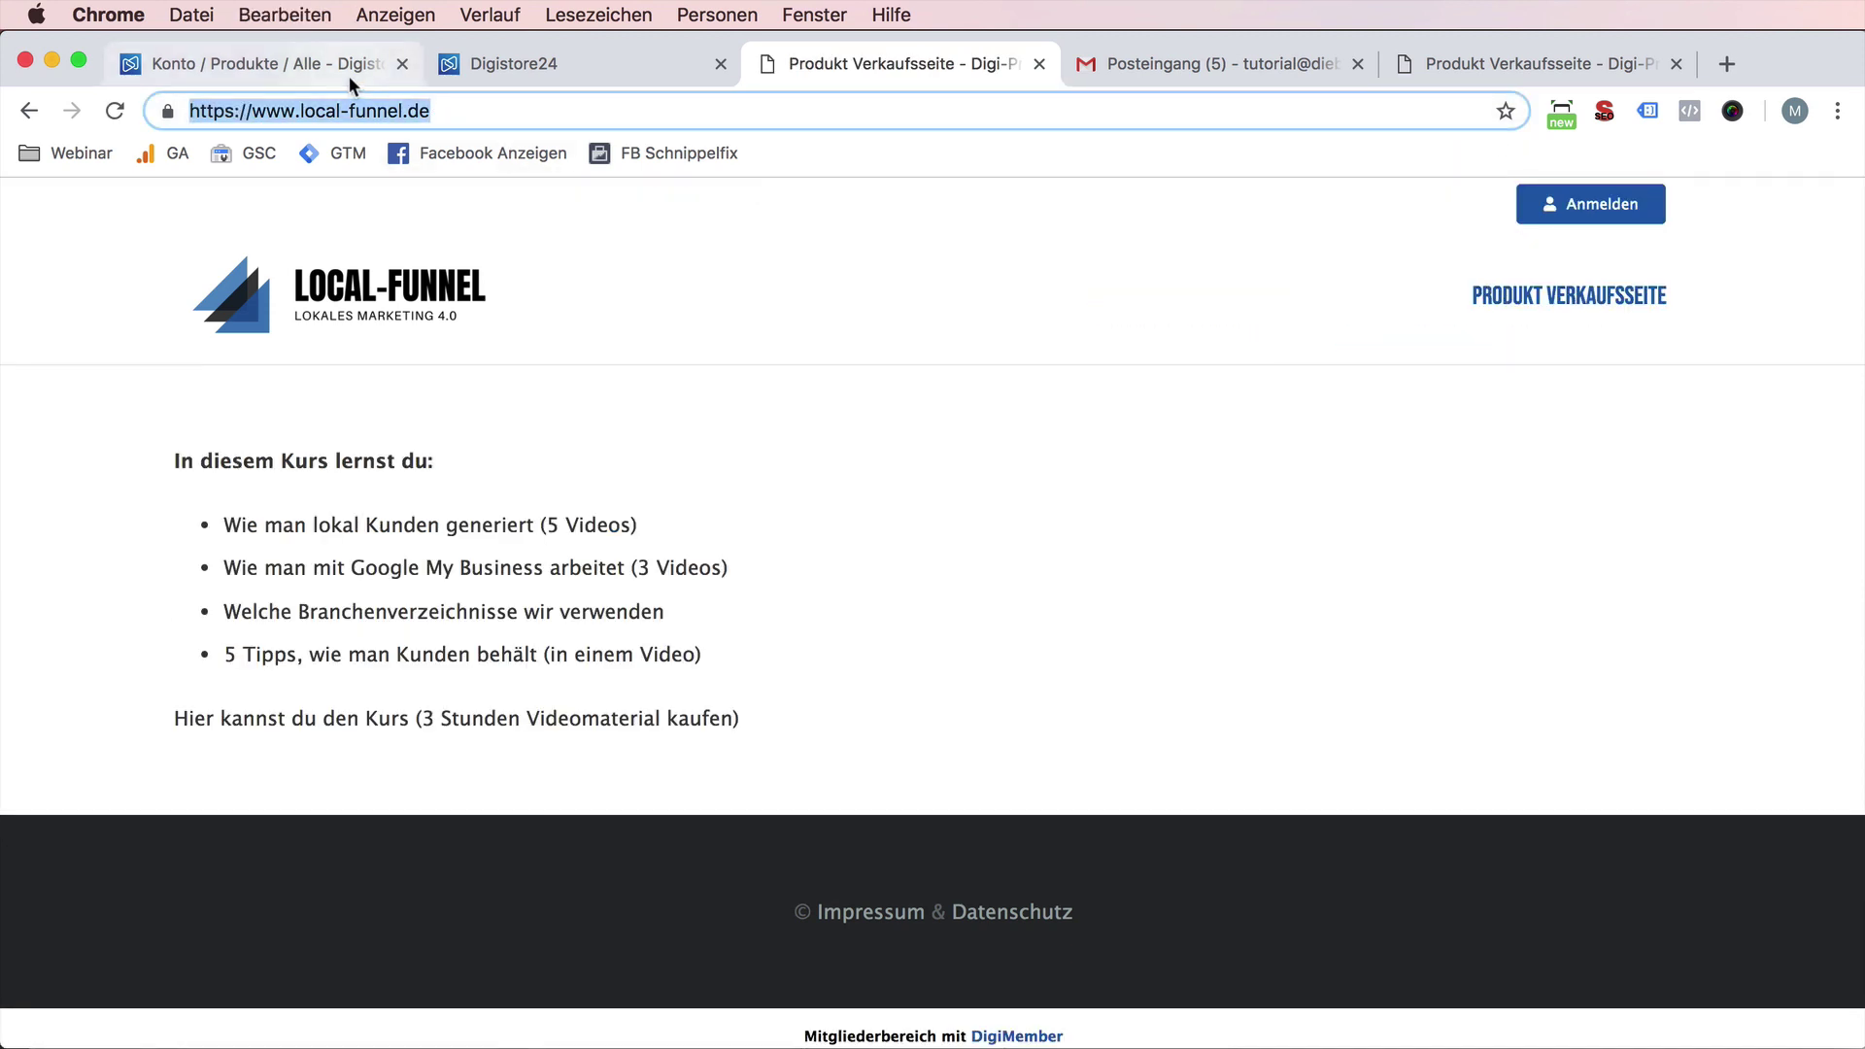
pyautogui.click(347, 76)
pyautogui.click(1263, 1010)
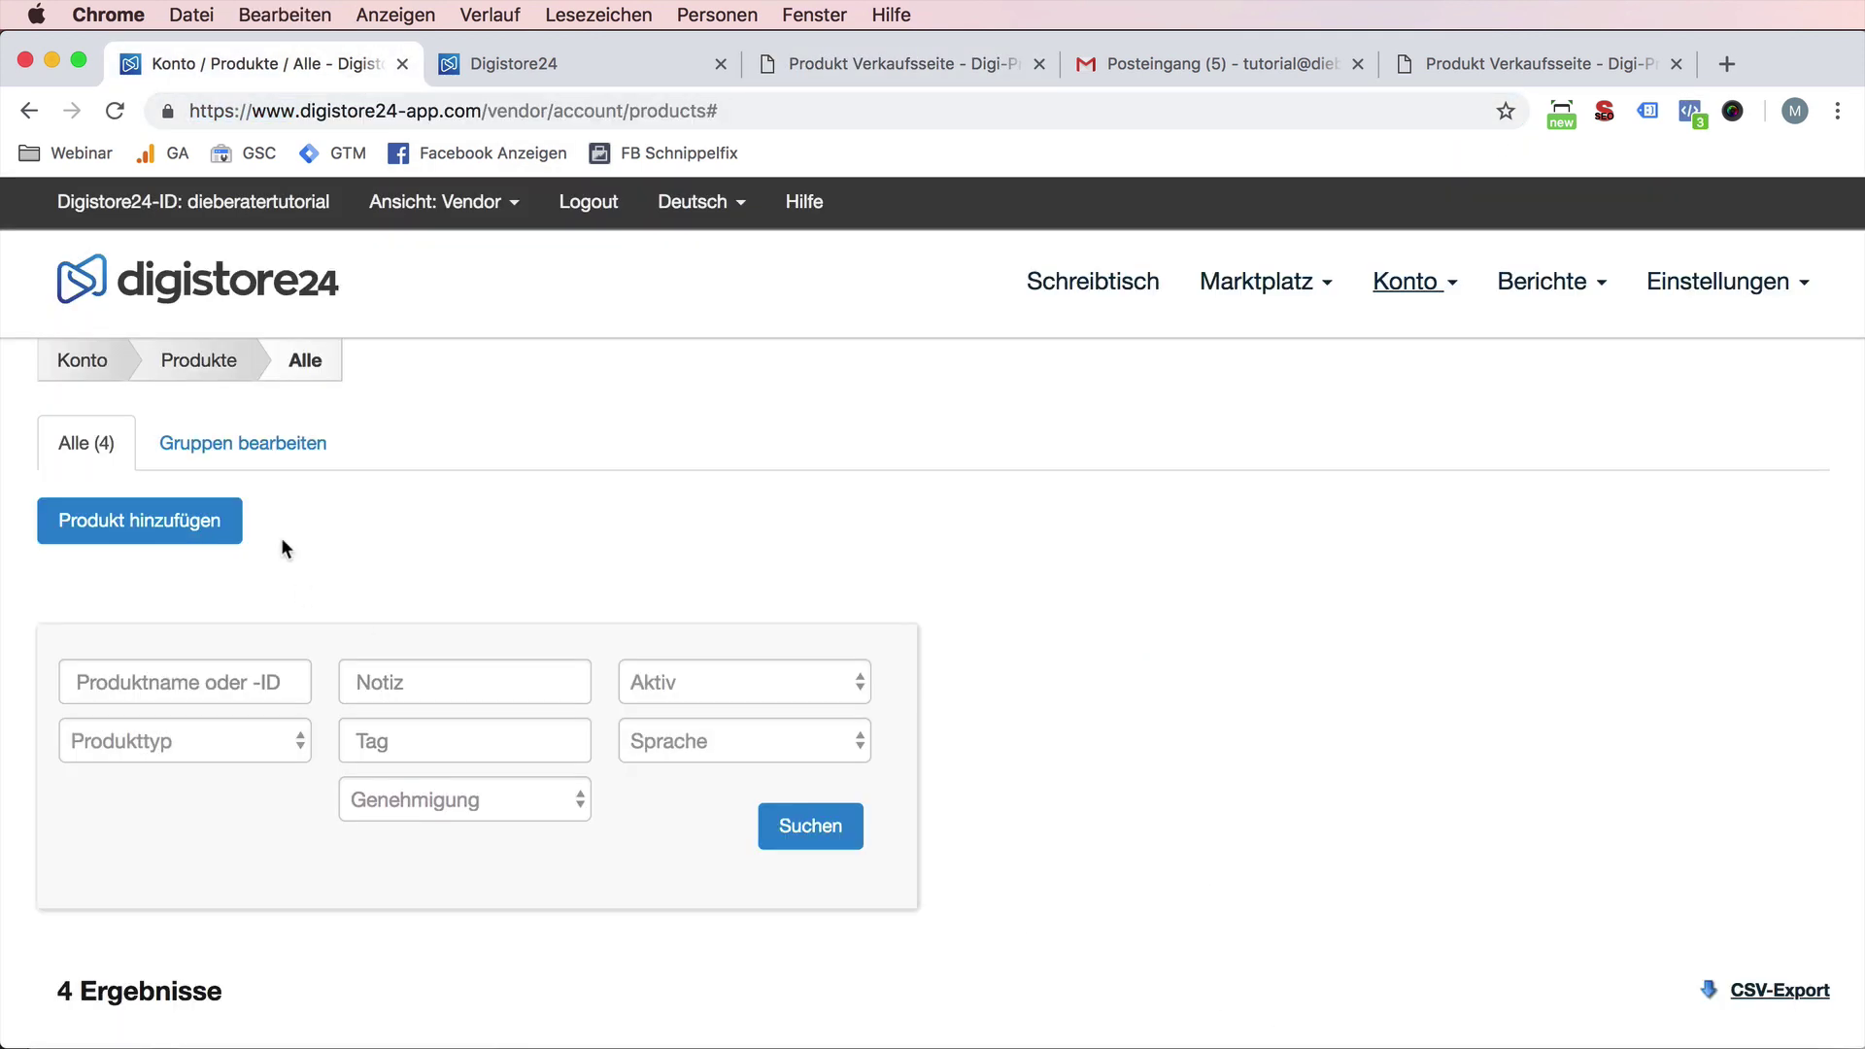
pyautogui.scroll(-5, 282, 541)
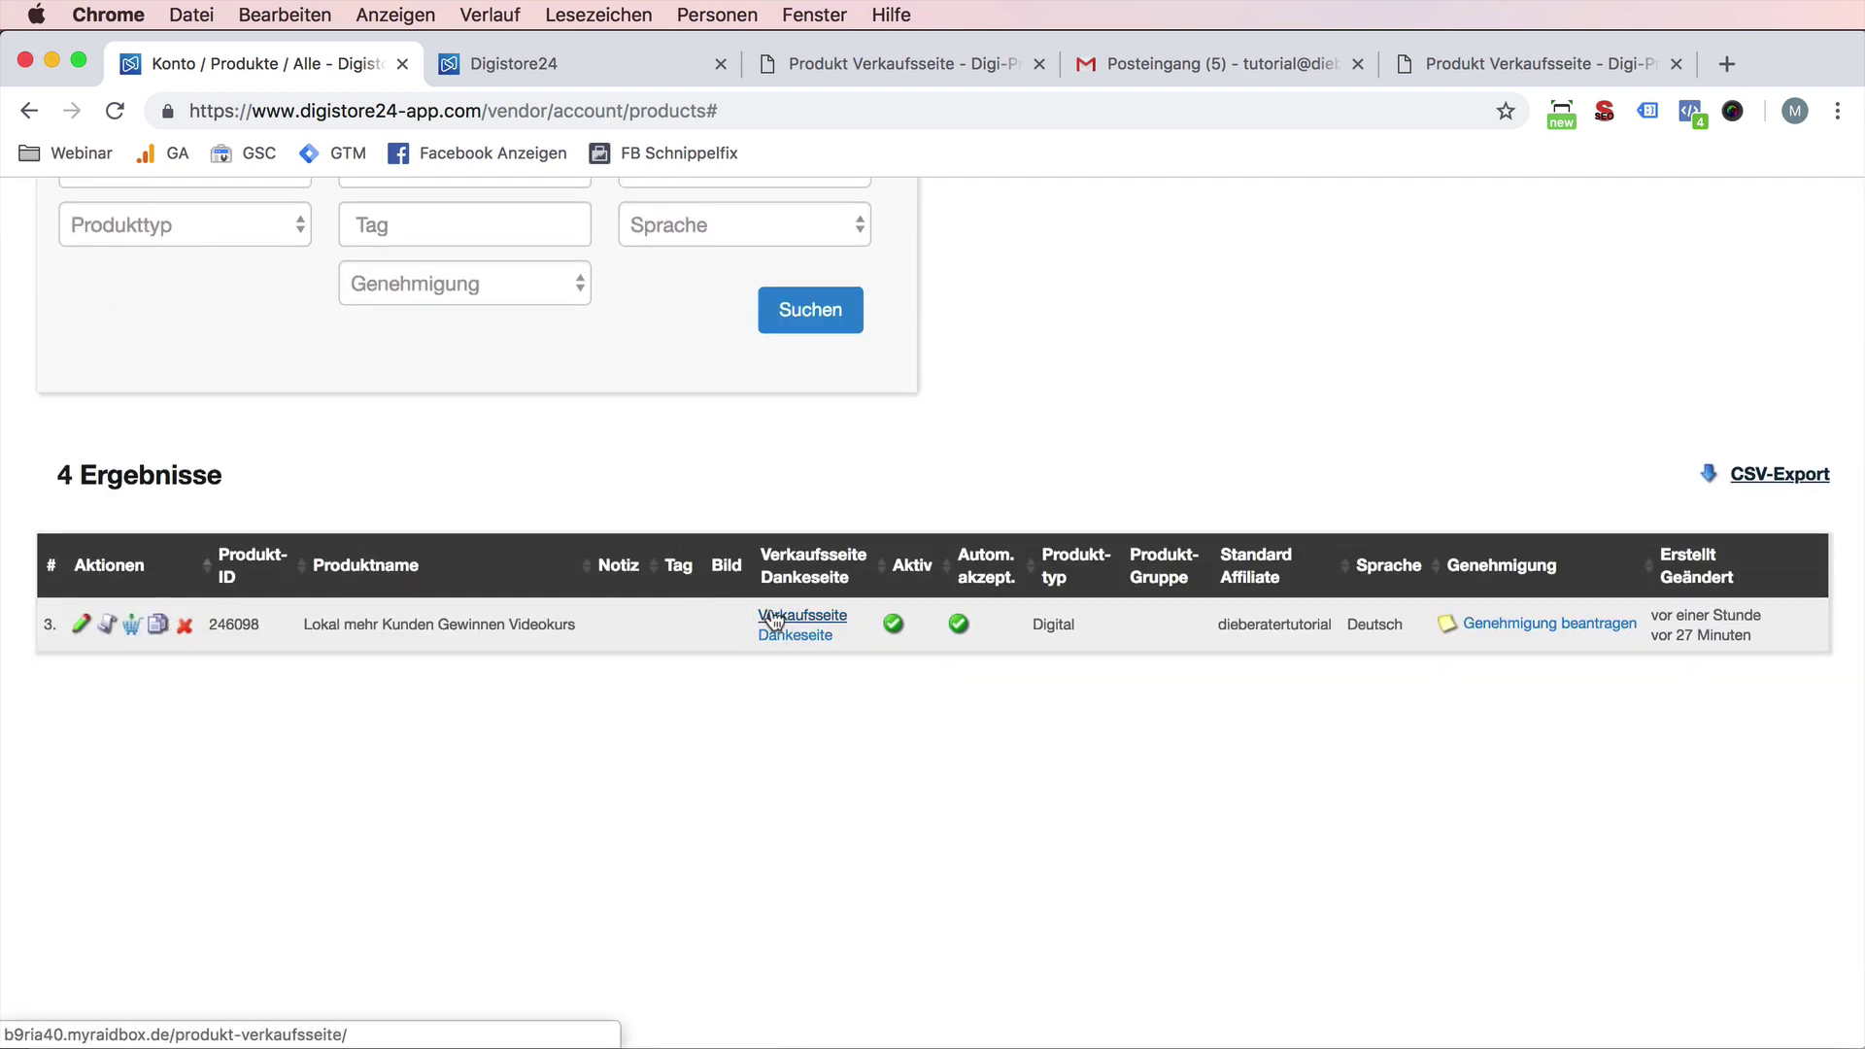
pyautogui.click(84, 626)
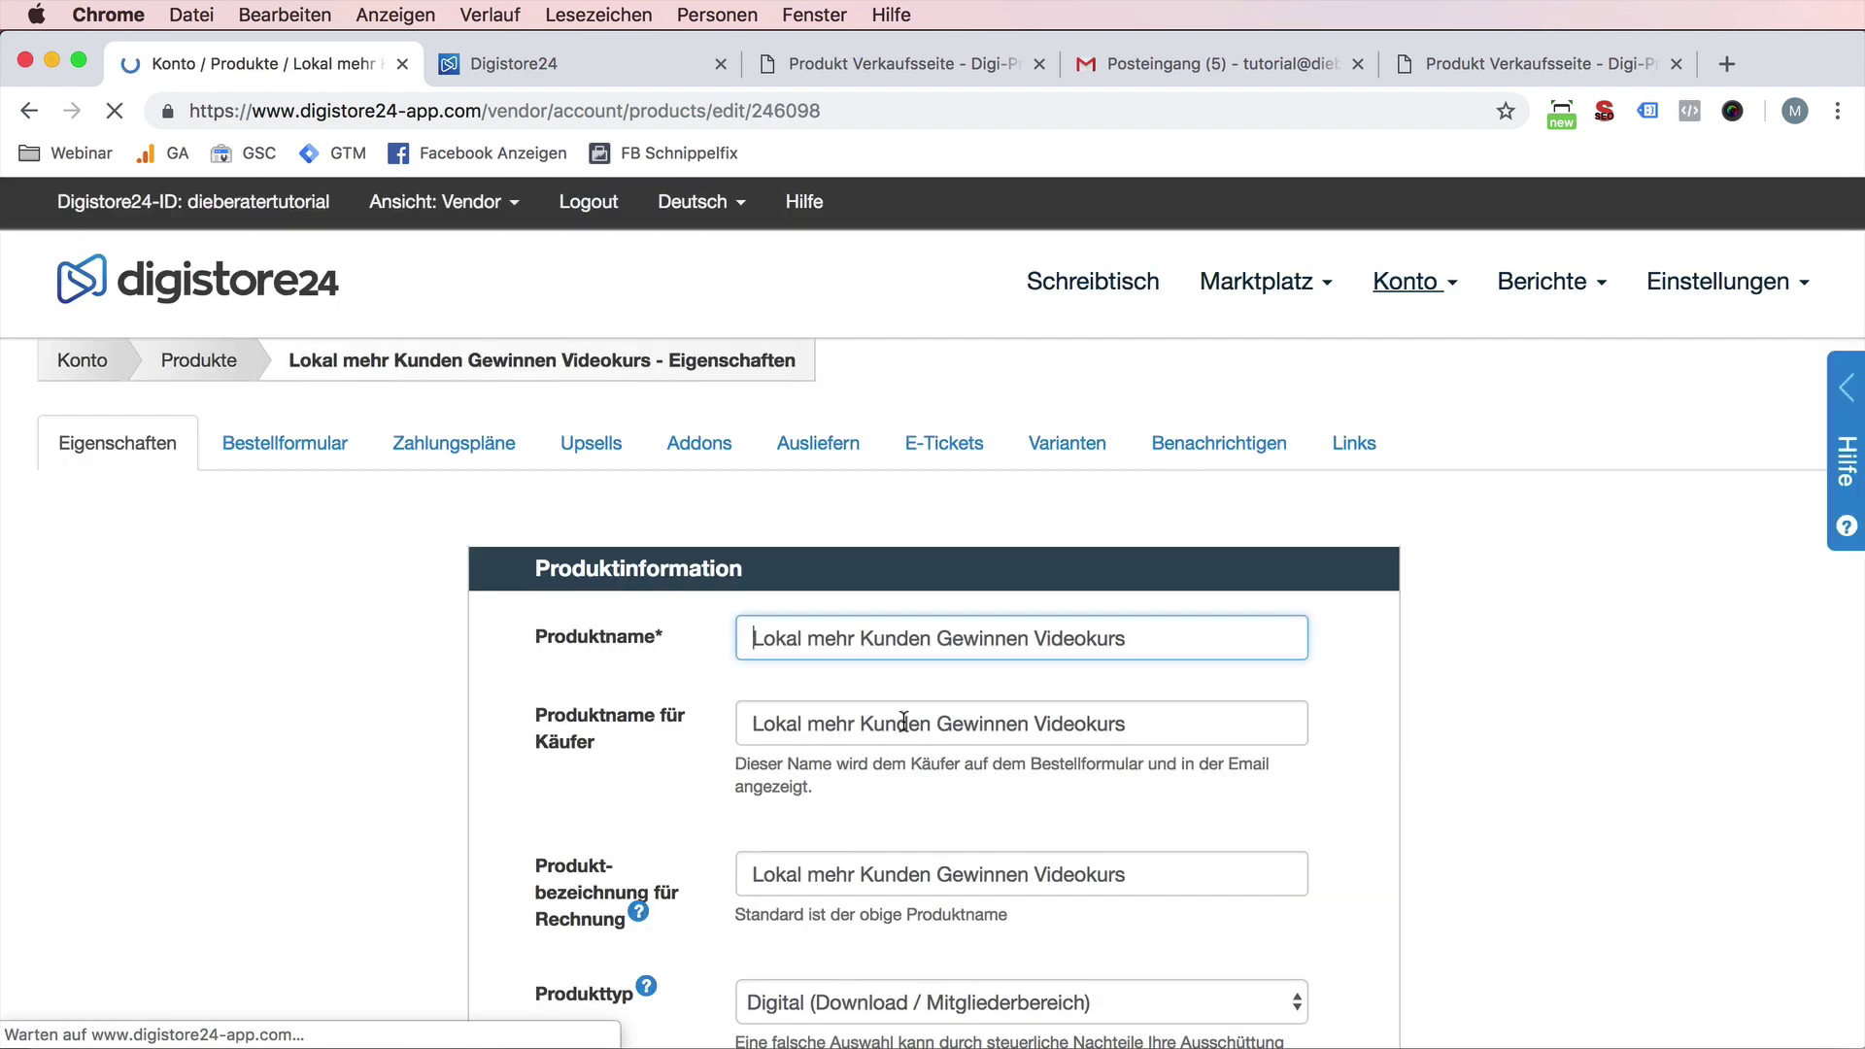
pyautogui.scroll(-15, 971, 702)
pyautogui.scroll(2, 971, 702)
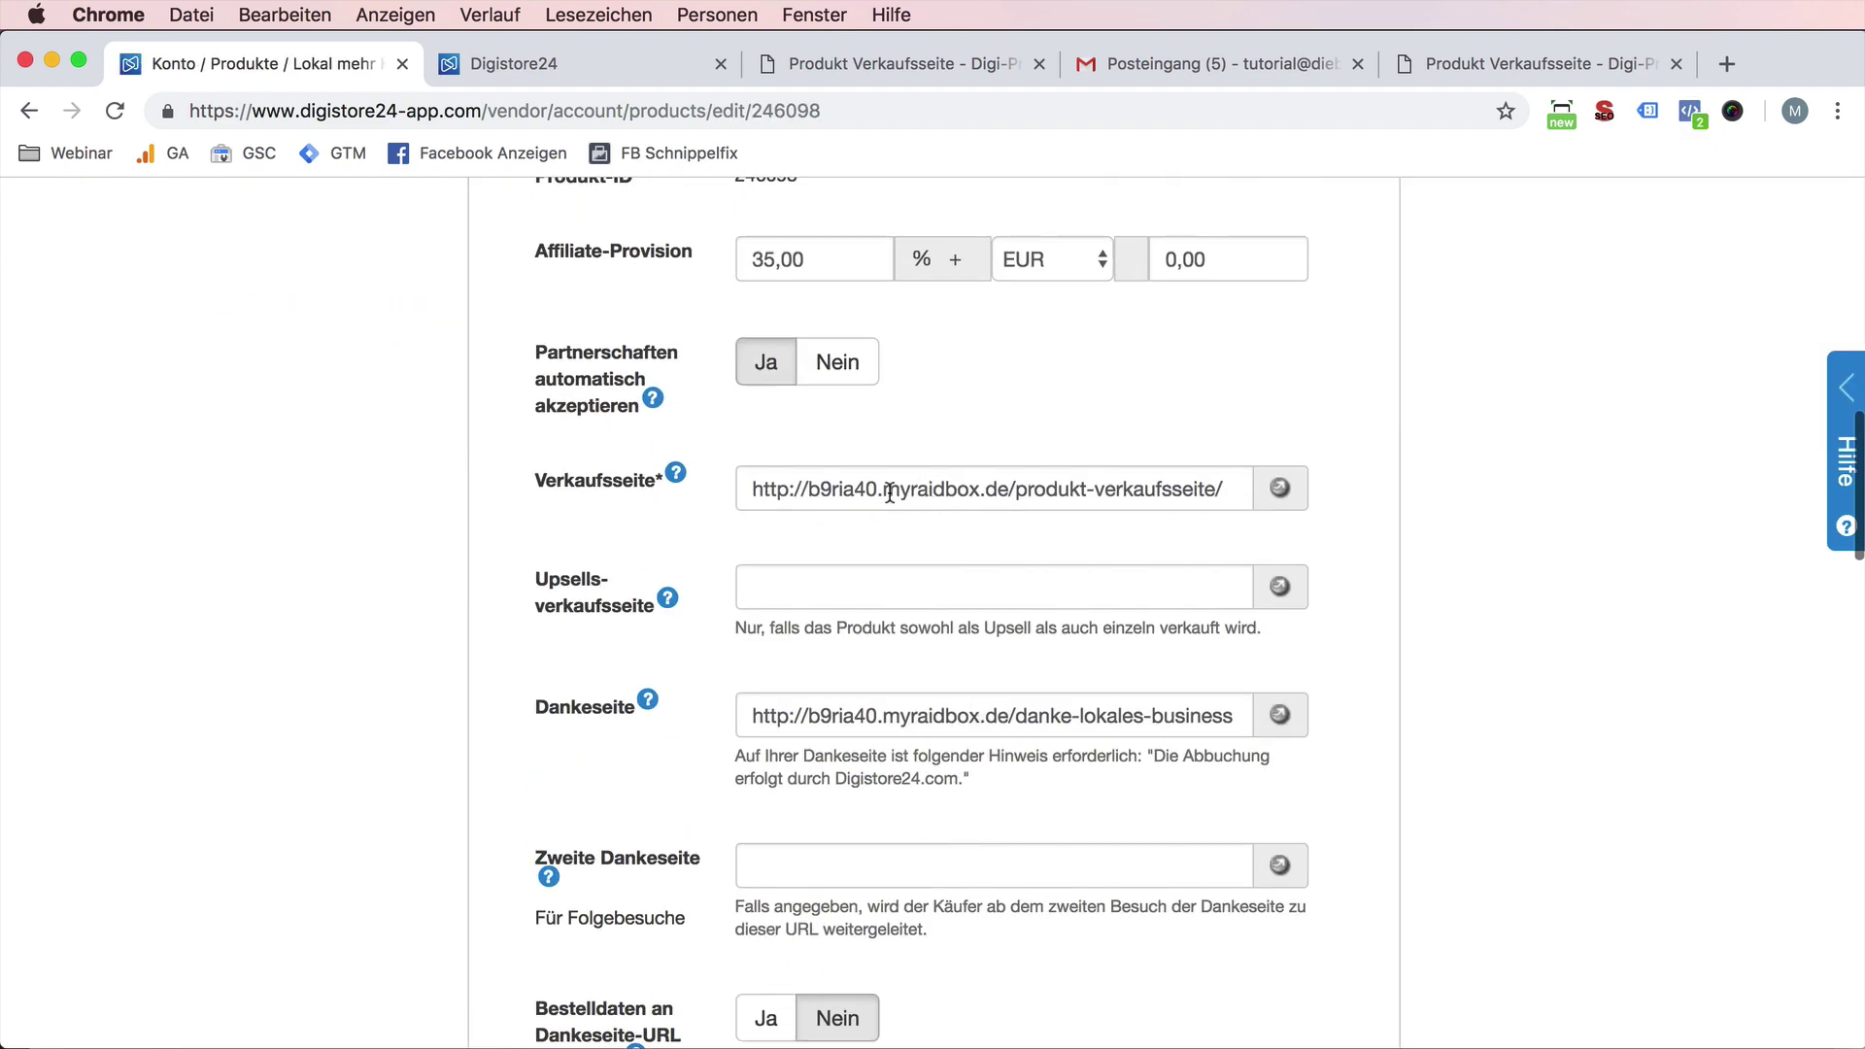
pyautogui.moveTo(884, 488); pyautogui.dragTo(676, 489)
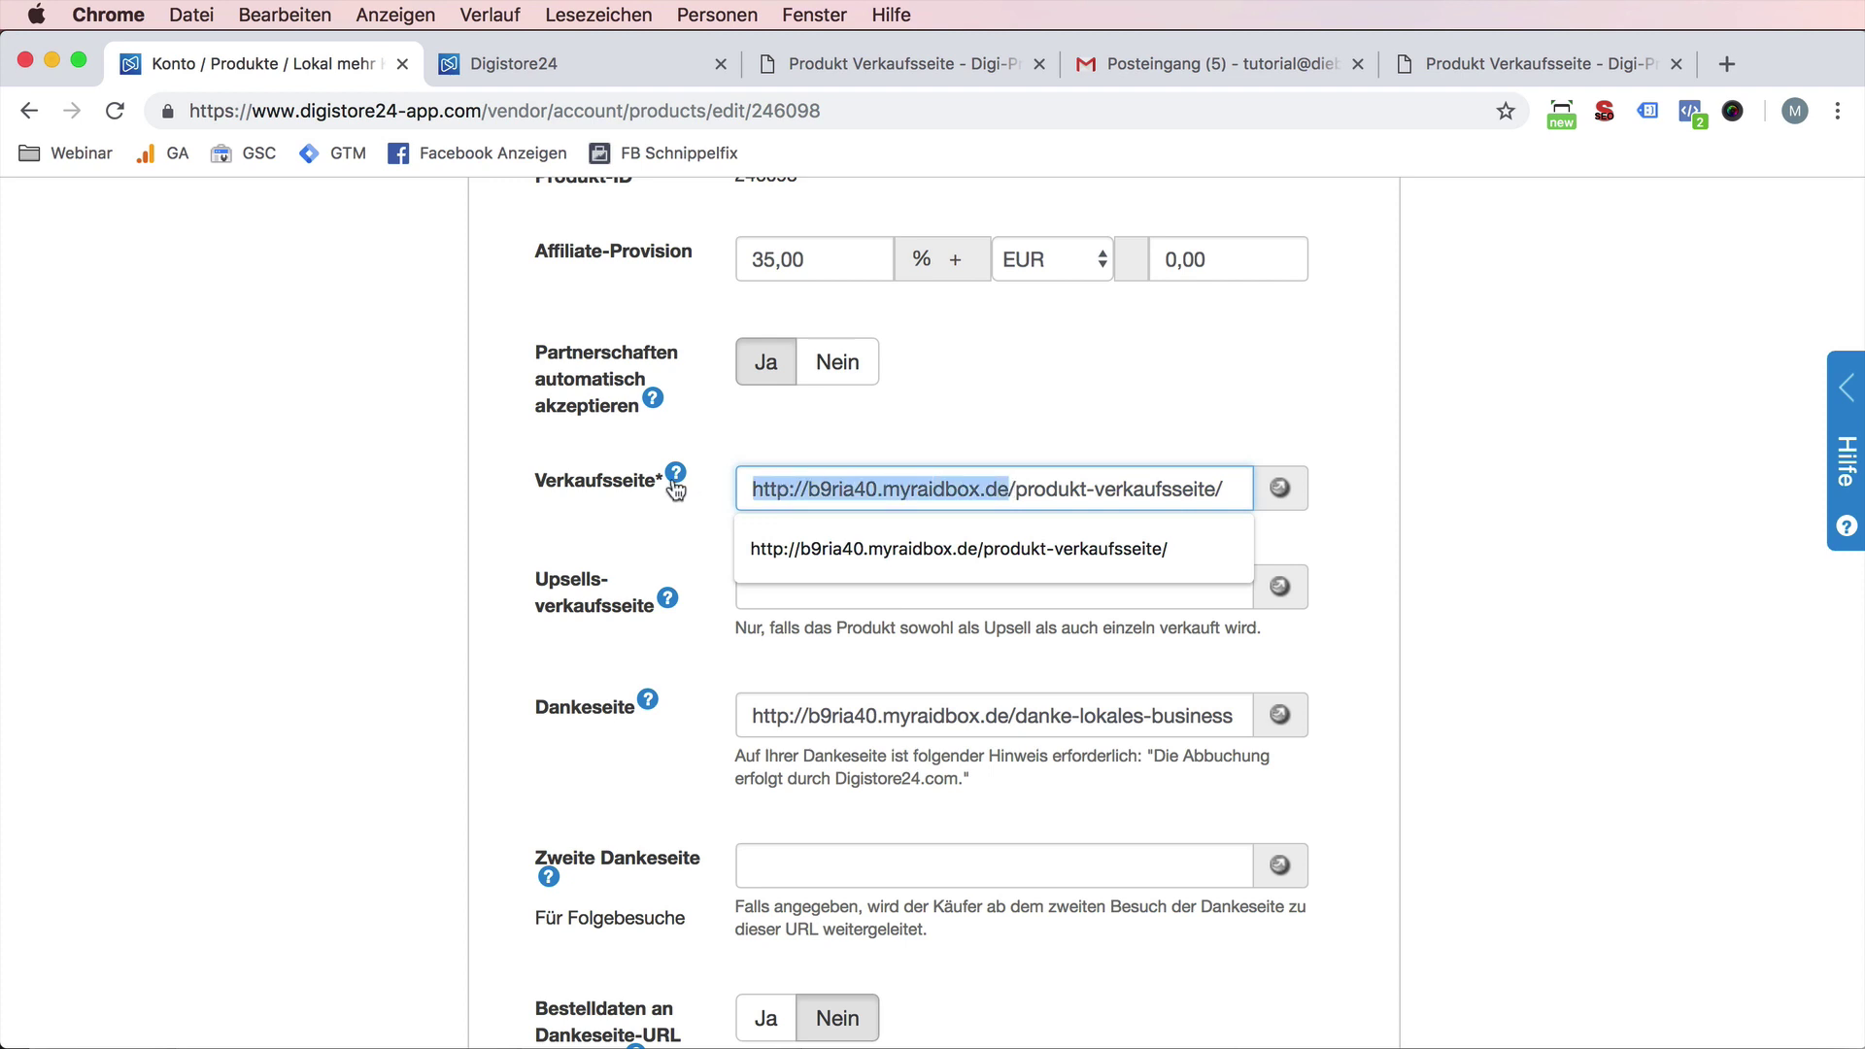
pyautogui.click(813, 74)
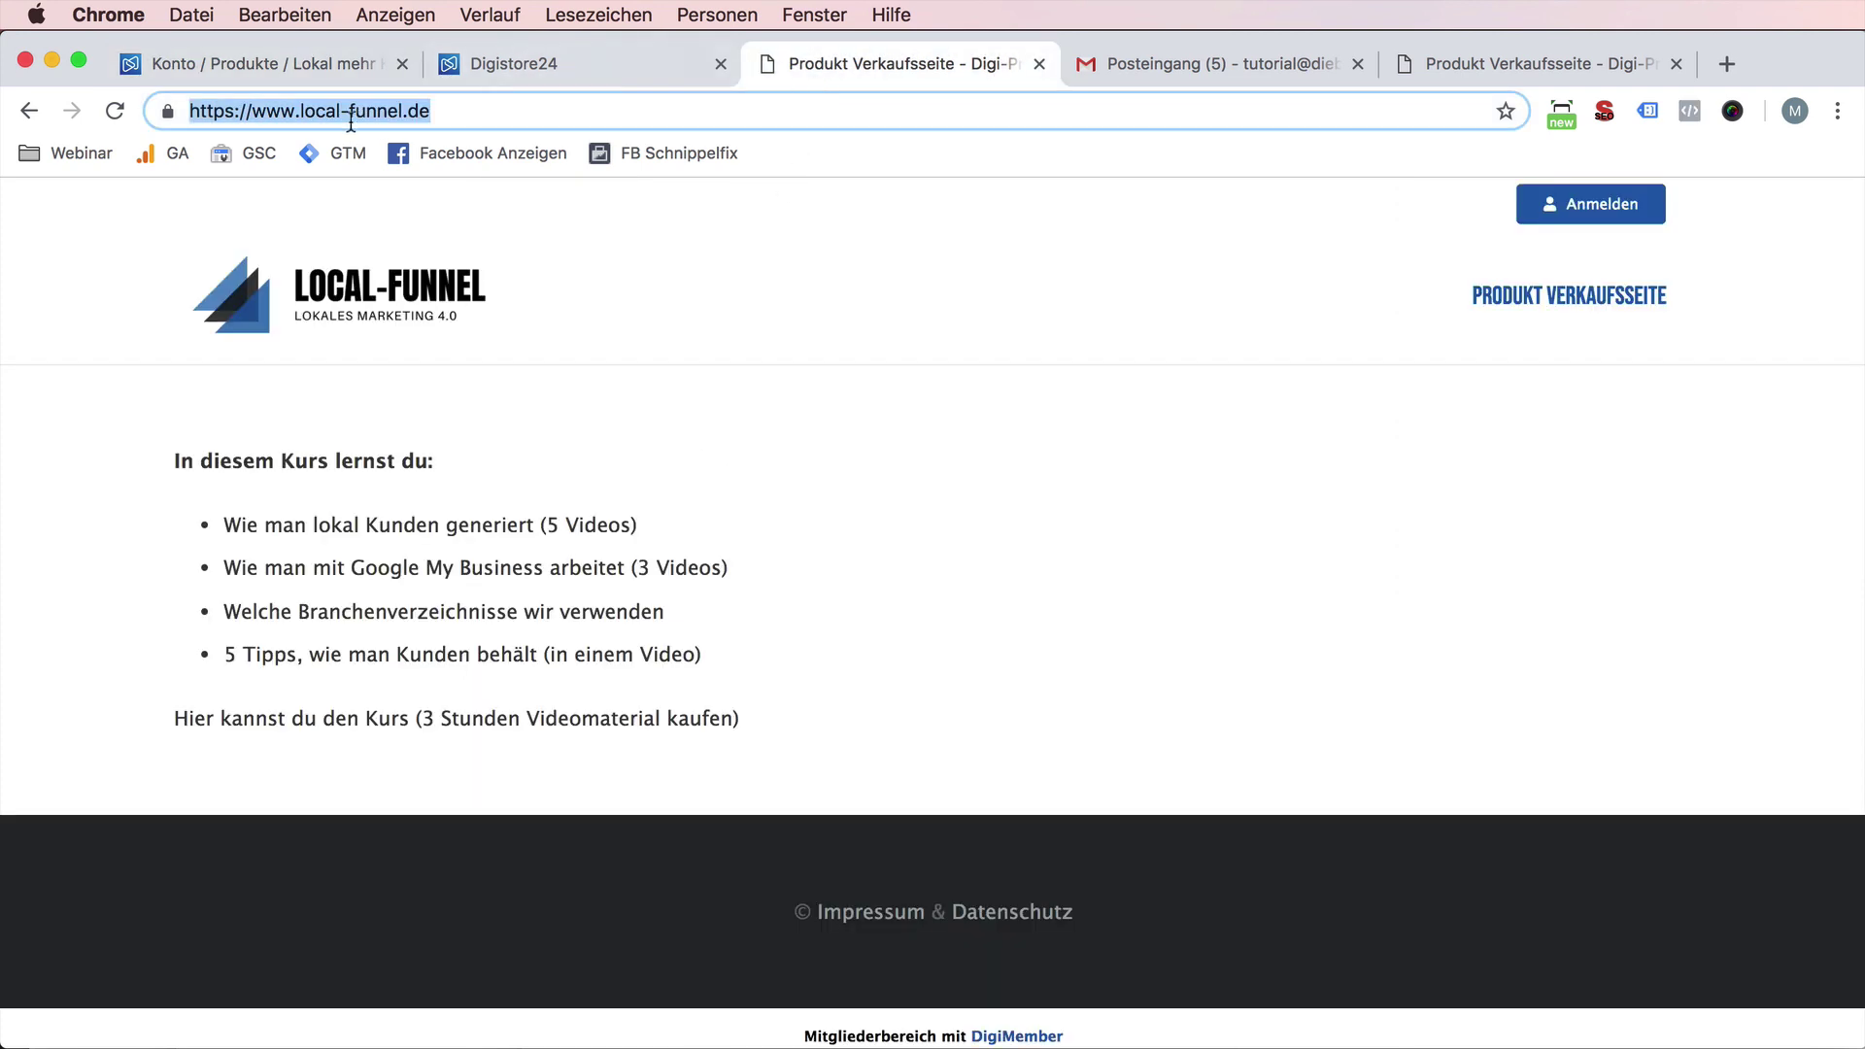
pyautogui.click(247, 68)
pyautogui.write('https://www.local-funnel.de/')
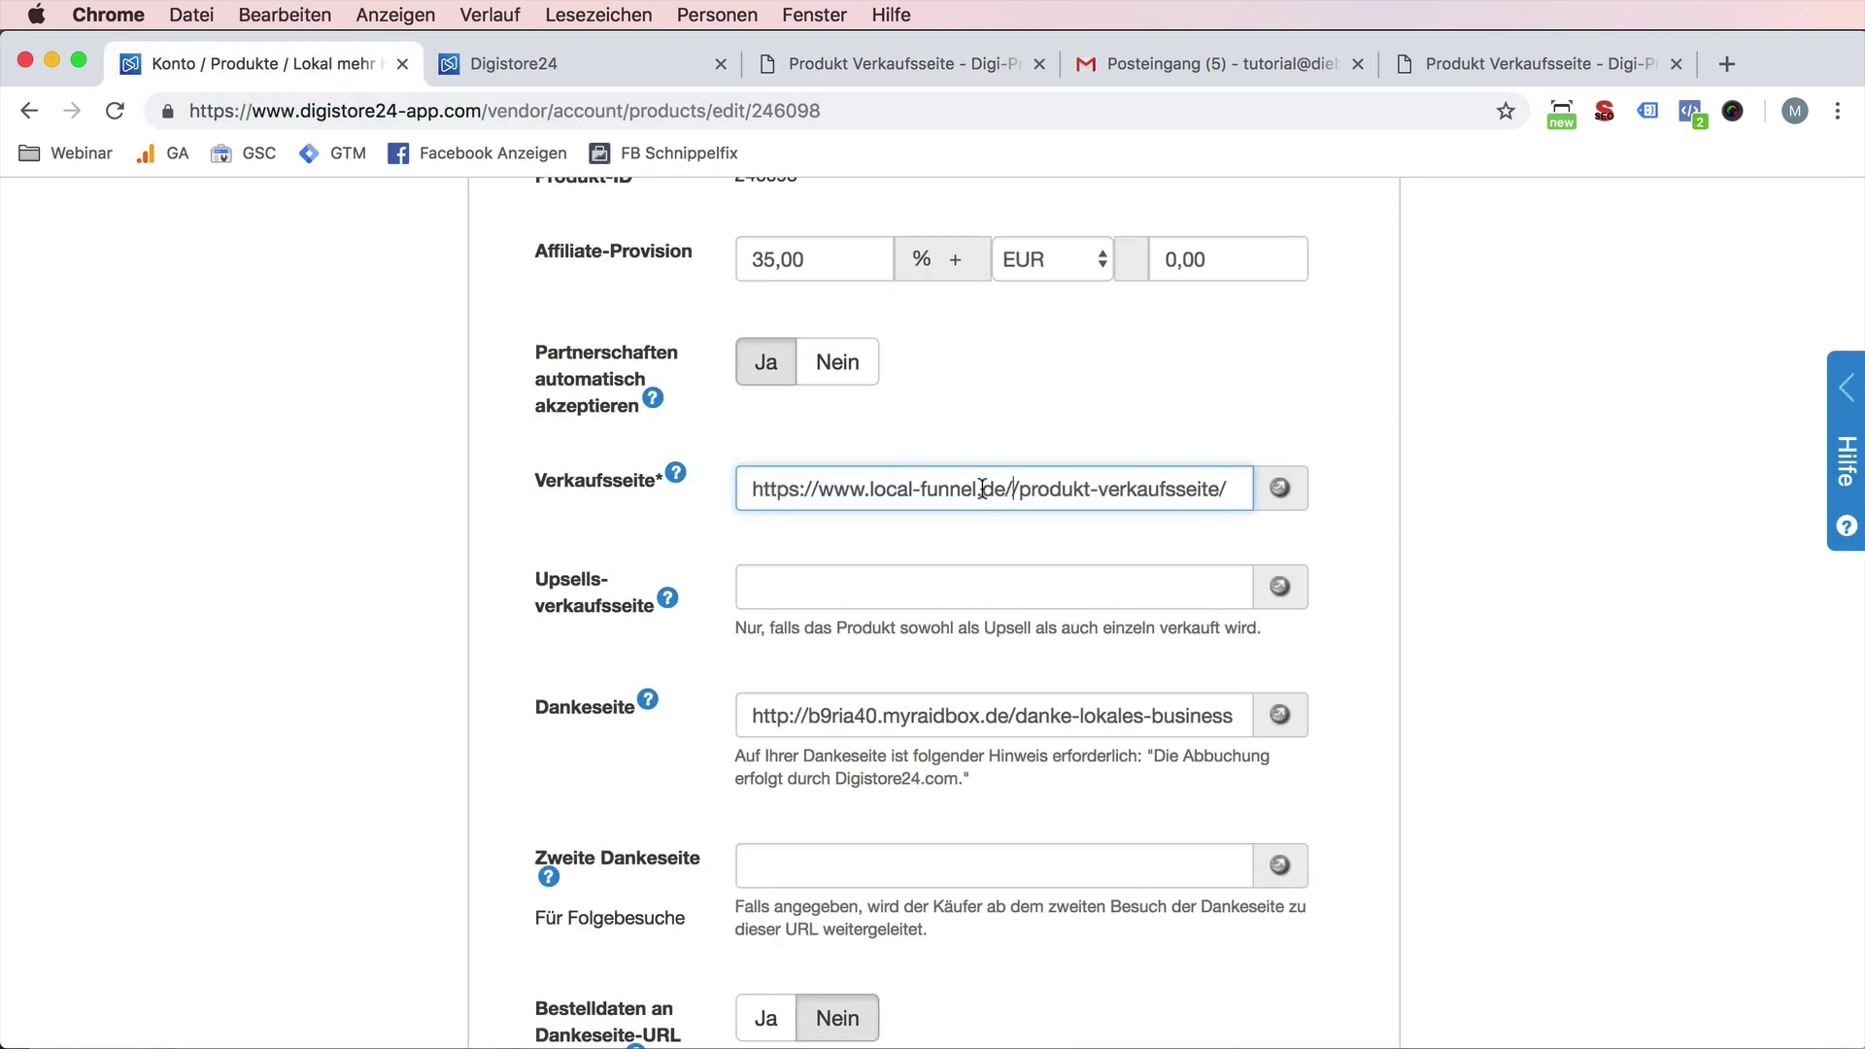
pyautogui.press('BackSpace')
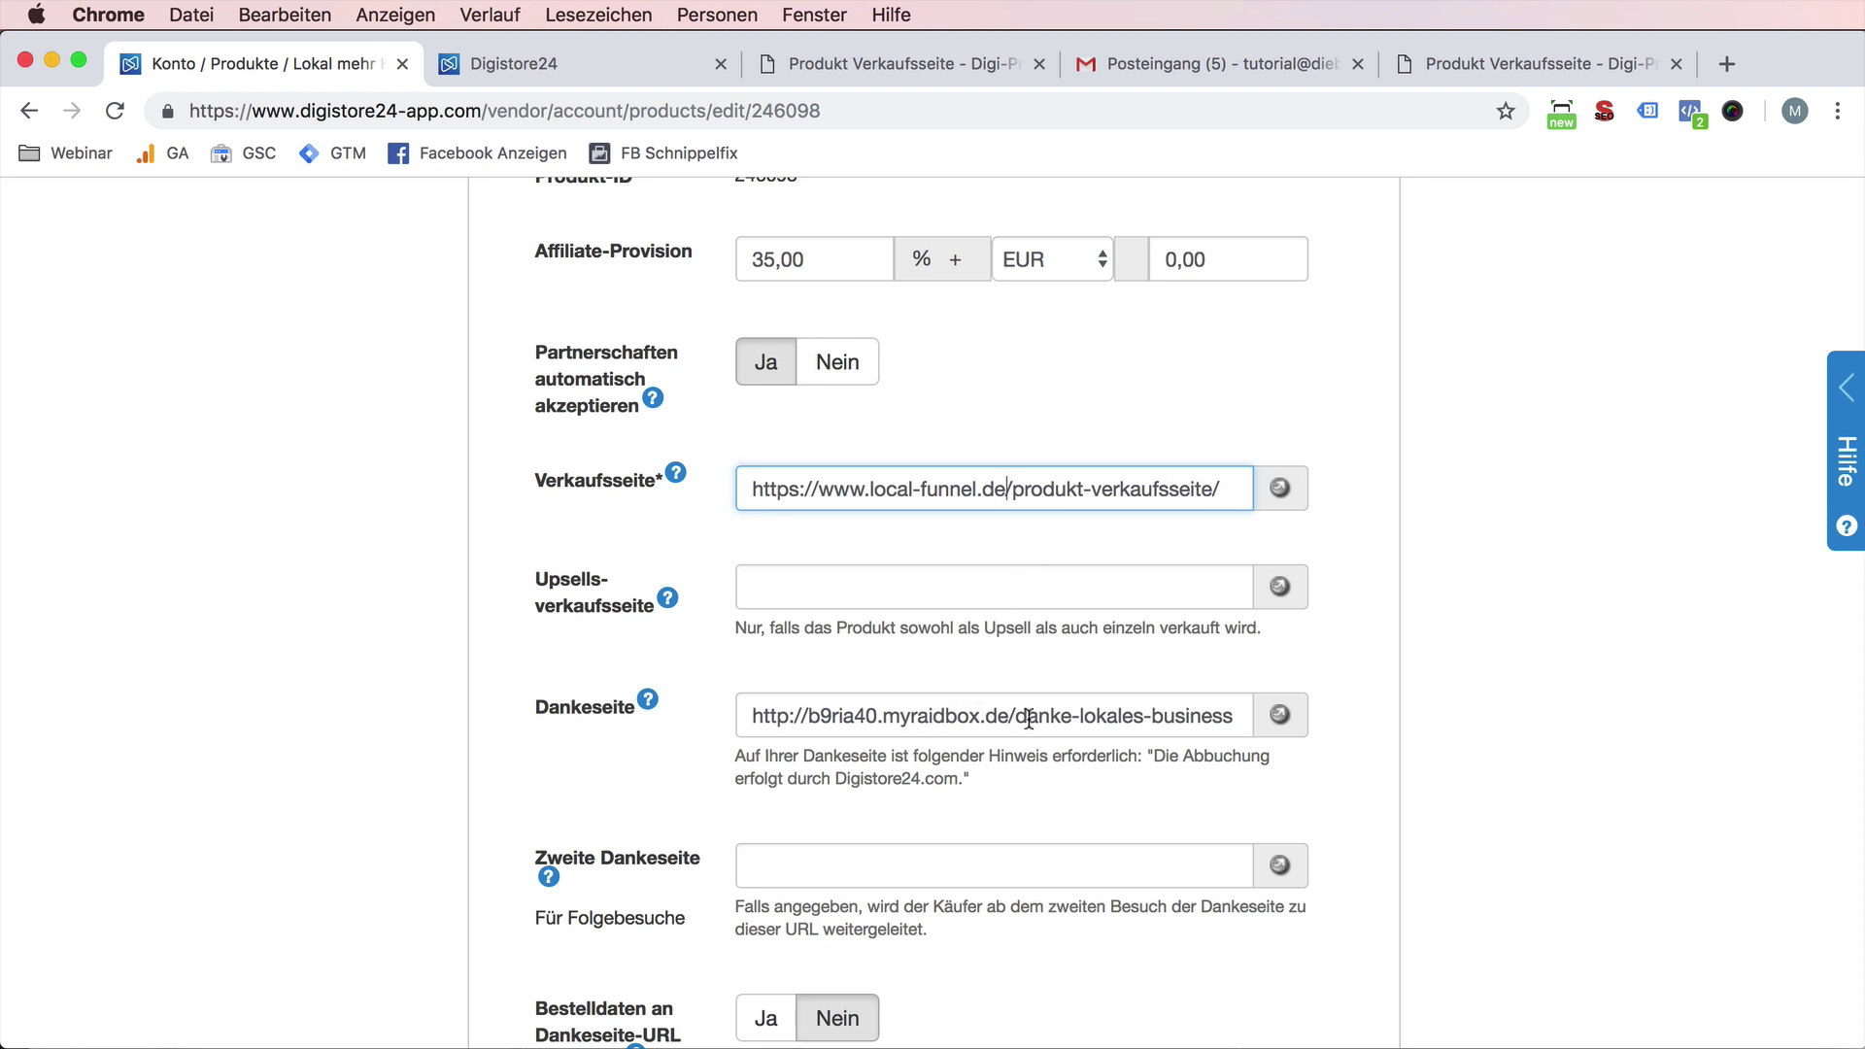
pyautogui.moveTo(1017, 714); pyautogui.dragTo(672, 721)
pyautogui.write('https://www.local-funnel.de/')
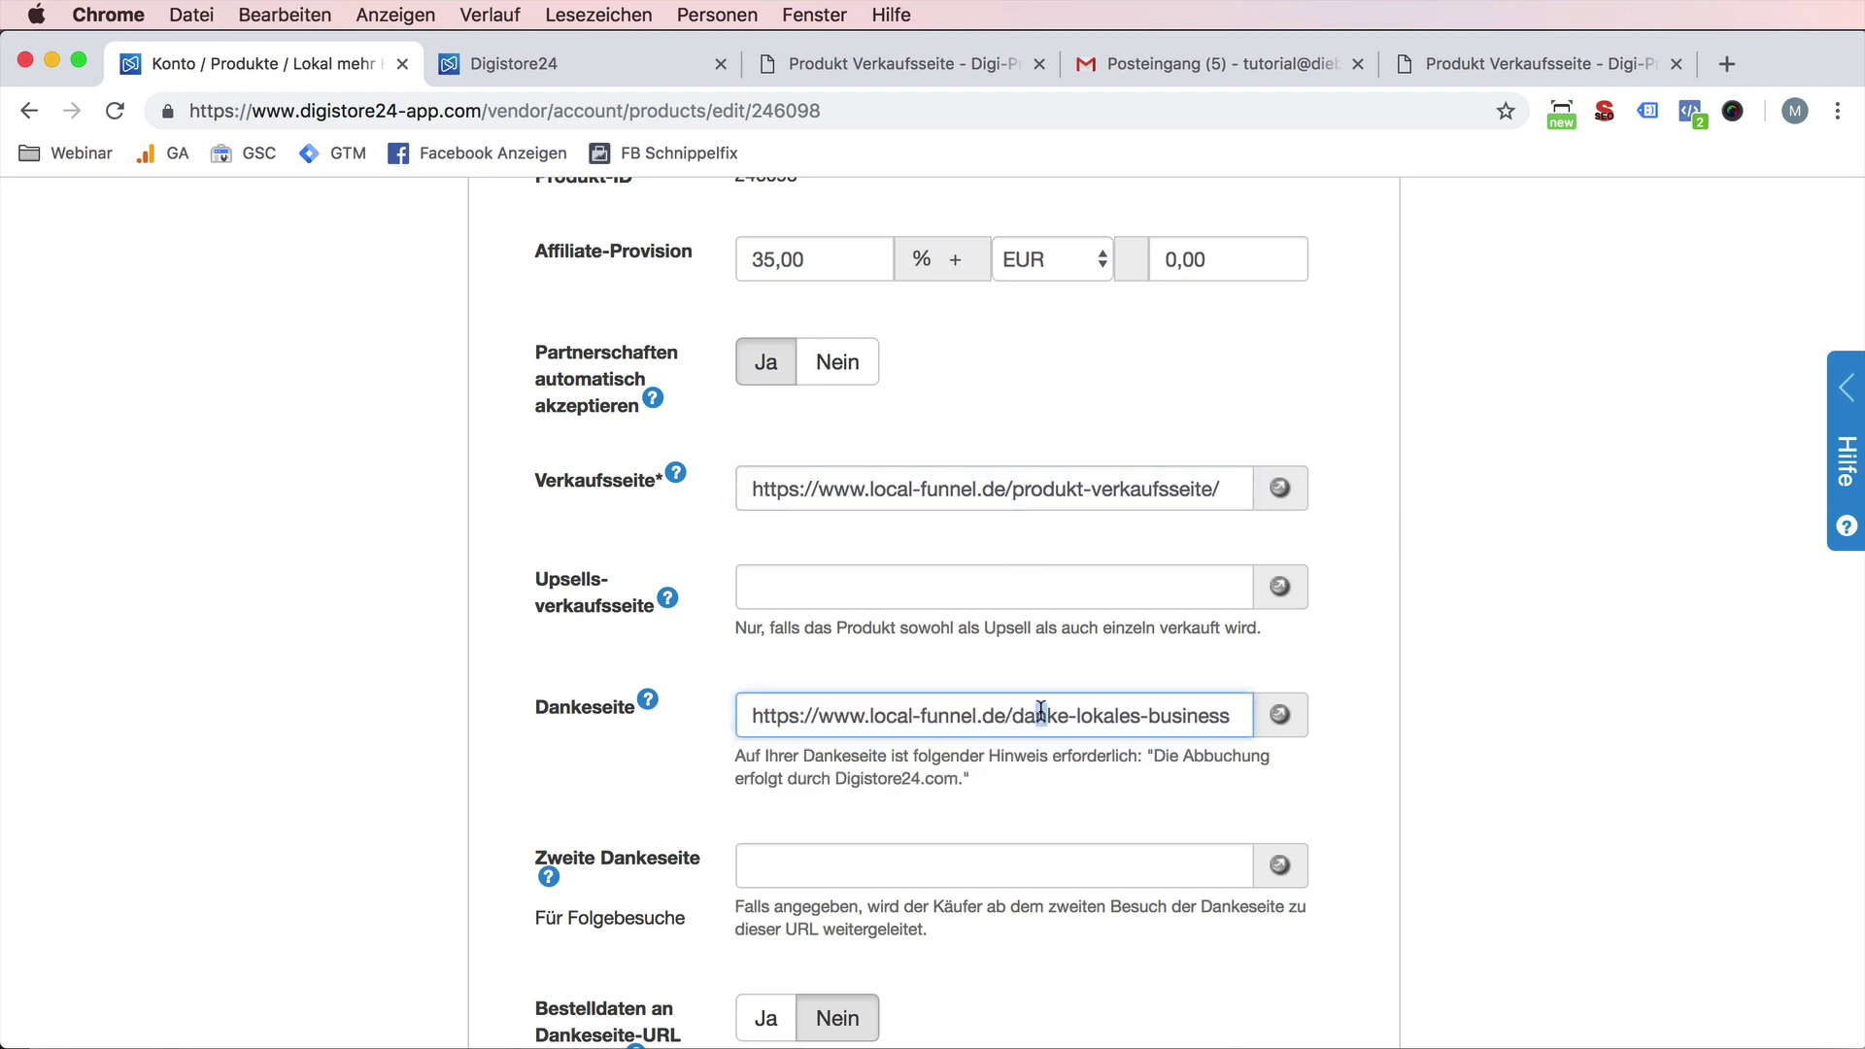
pyautogui.tripleClick(1040, 712)
# - Verify both URLs load in private windows, then save the product settings
pyautogui.tripleClick(1082, 487)
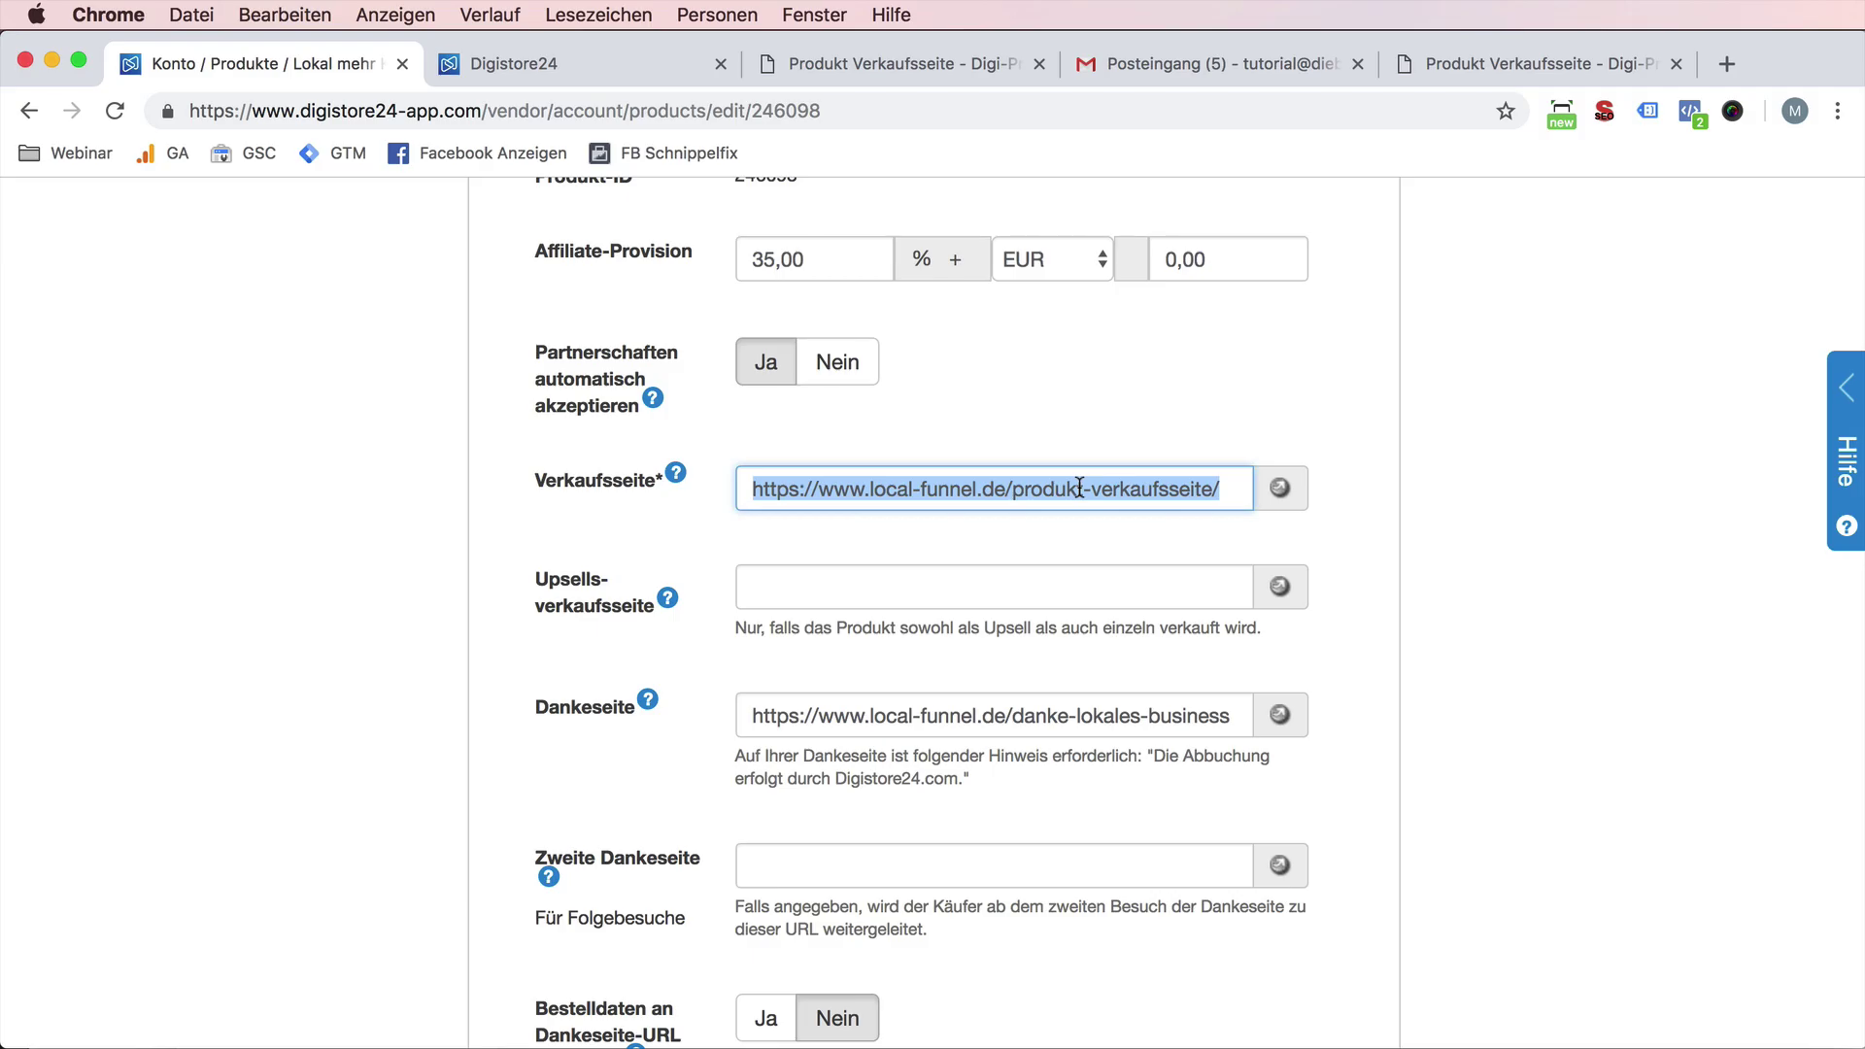
pyautogui.press('super+c')
pyautogui.press('super+shift+n')
pyautogui.press('super+v')
pyautogui.press('Return')
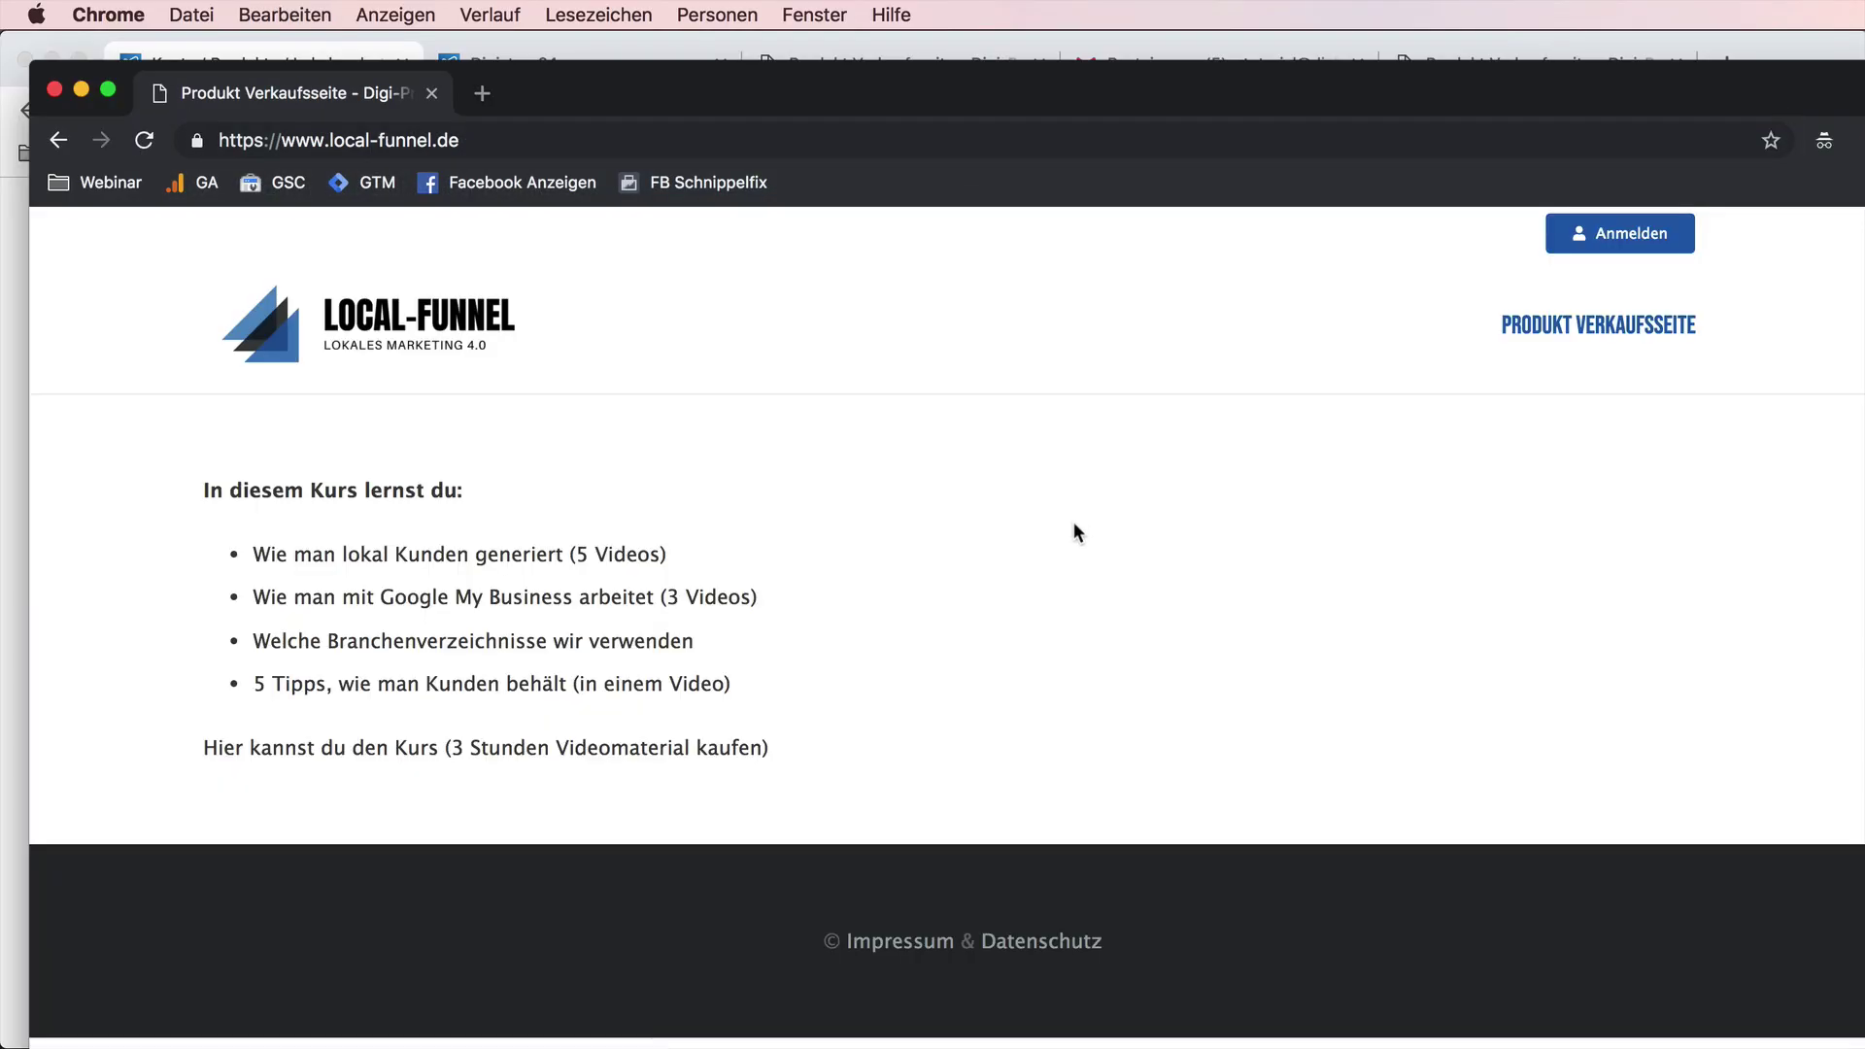
pyautogui.press('super+w')
pyautogui.tripleClick(1035, 715)
pyautogui.press('super+c')
pyautogui.press('super+shift+n')
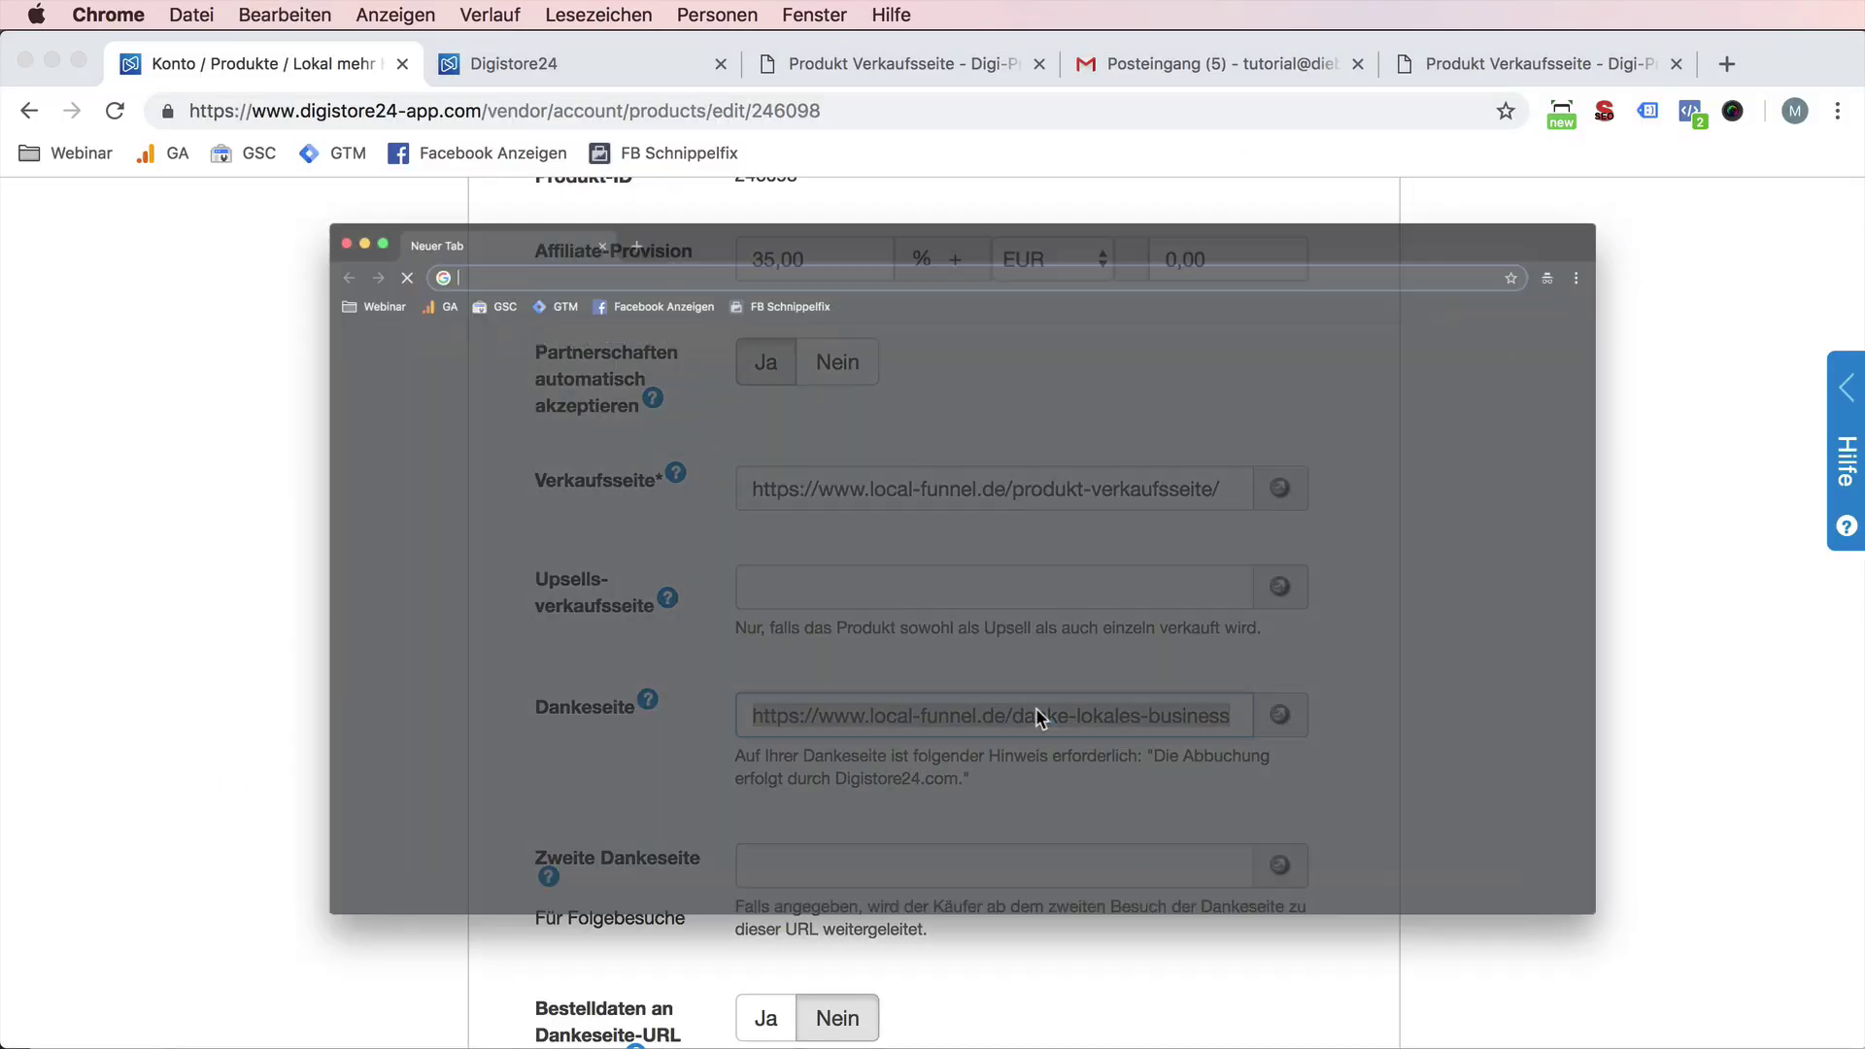
pyautogui.press('super+v')
pyautogui.press('Return')
pyautogui.press('super+w')
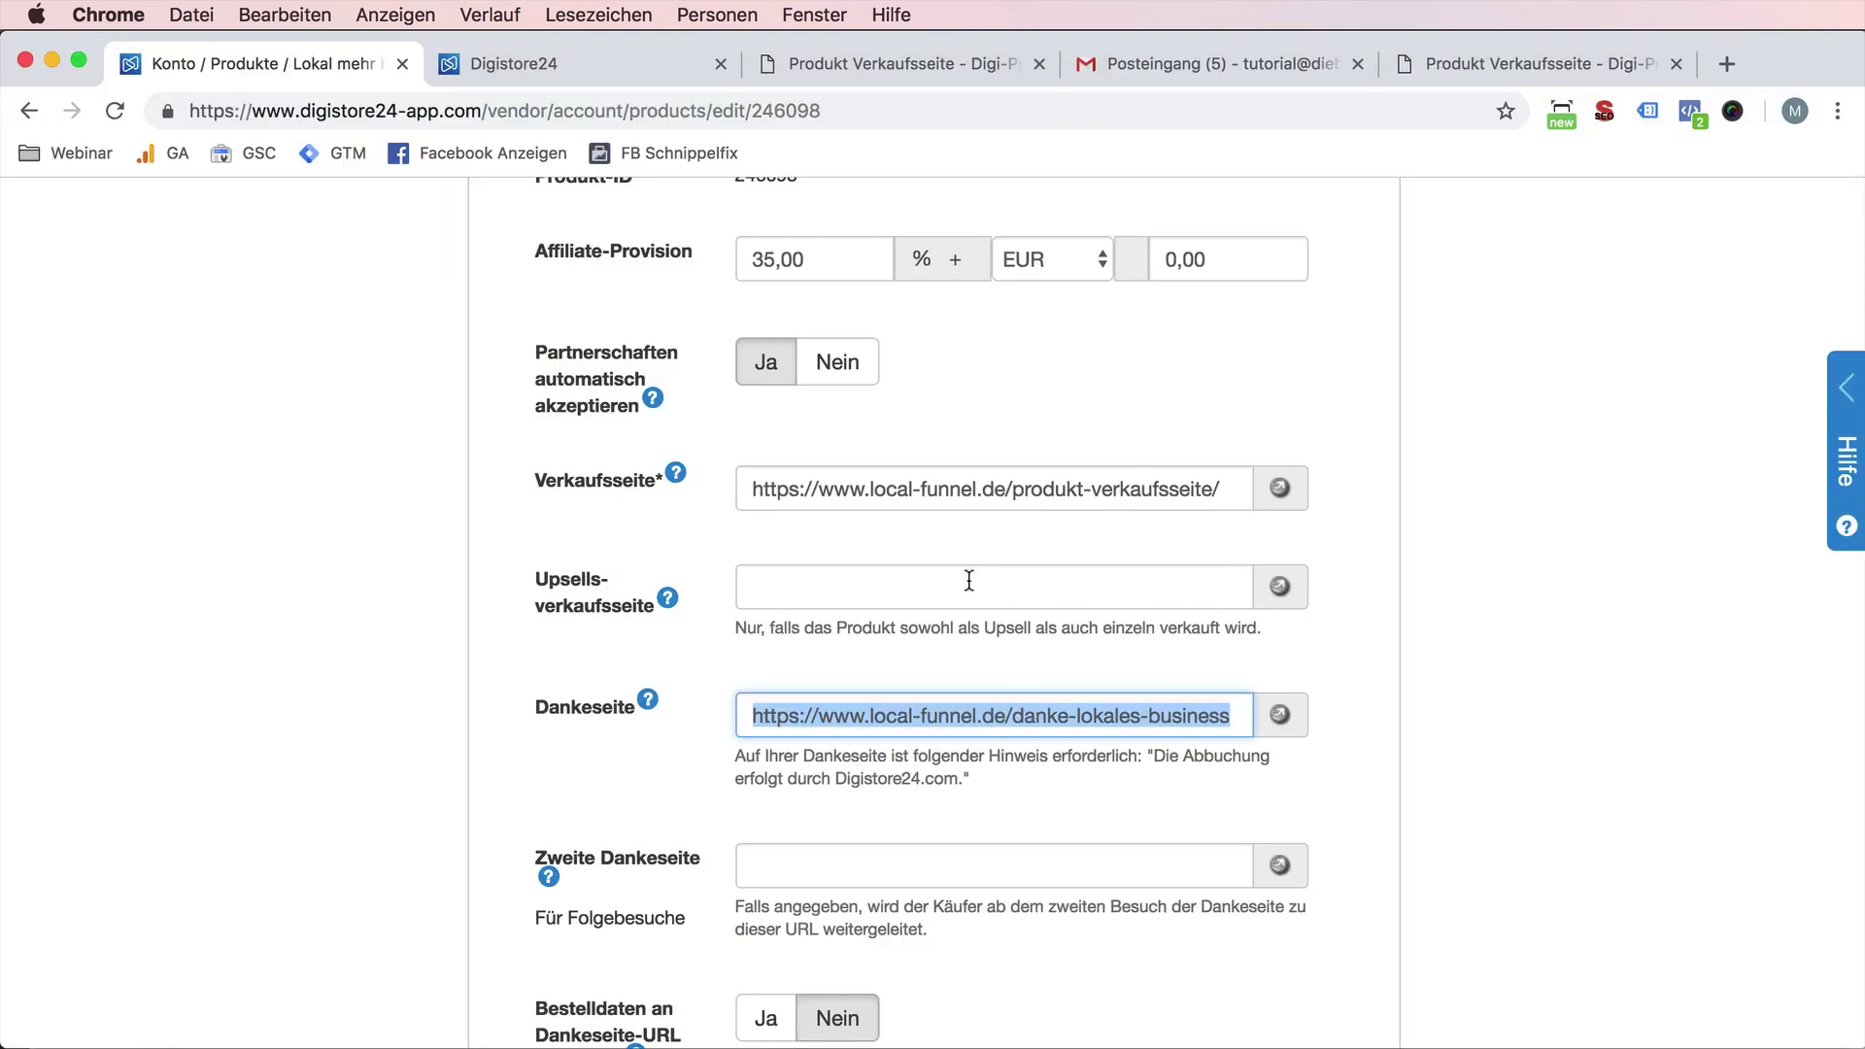
pyautogui.scroll(-20, 950, 575)
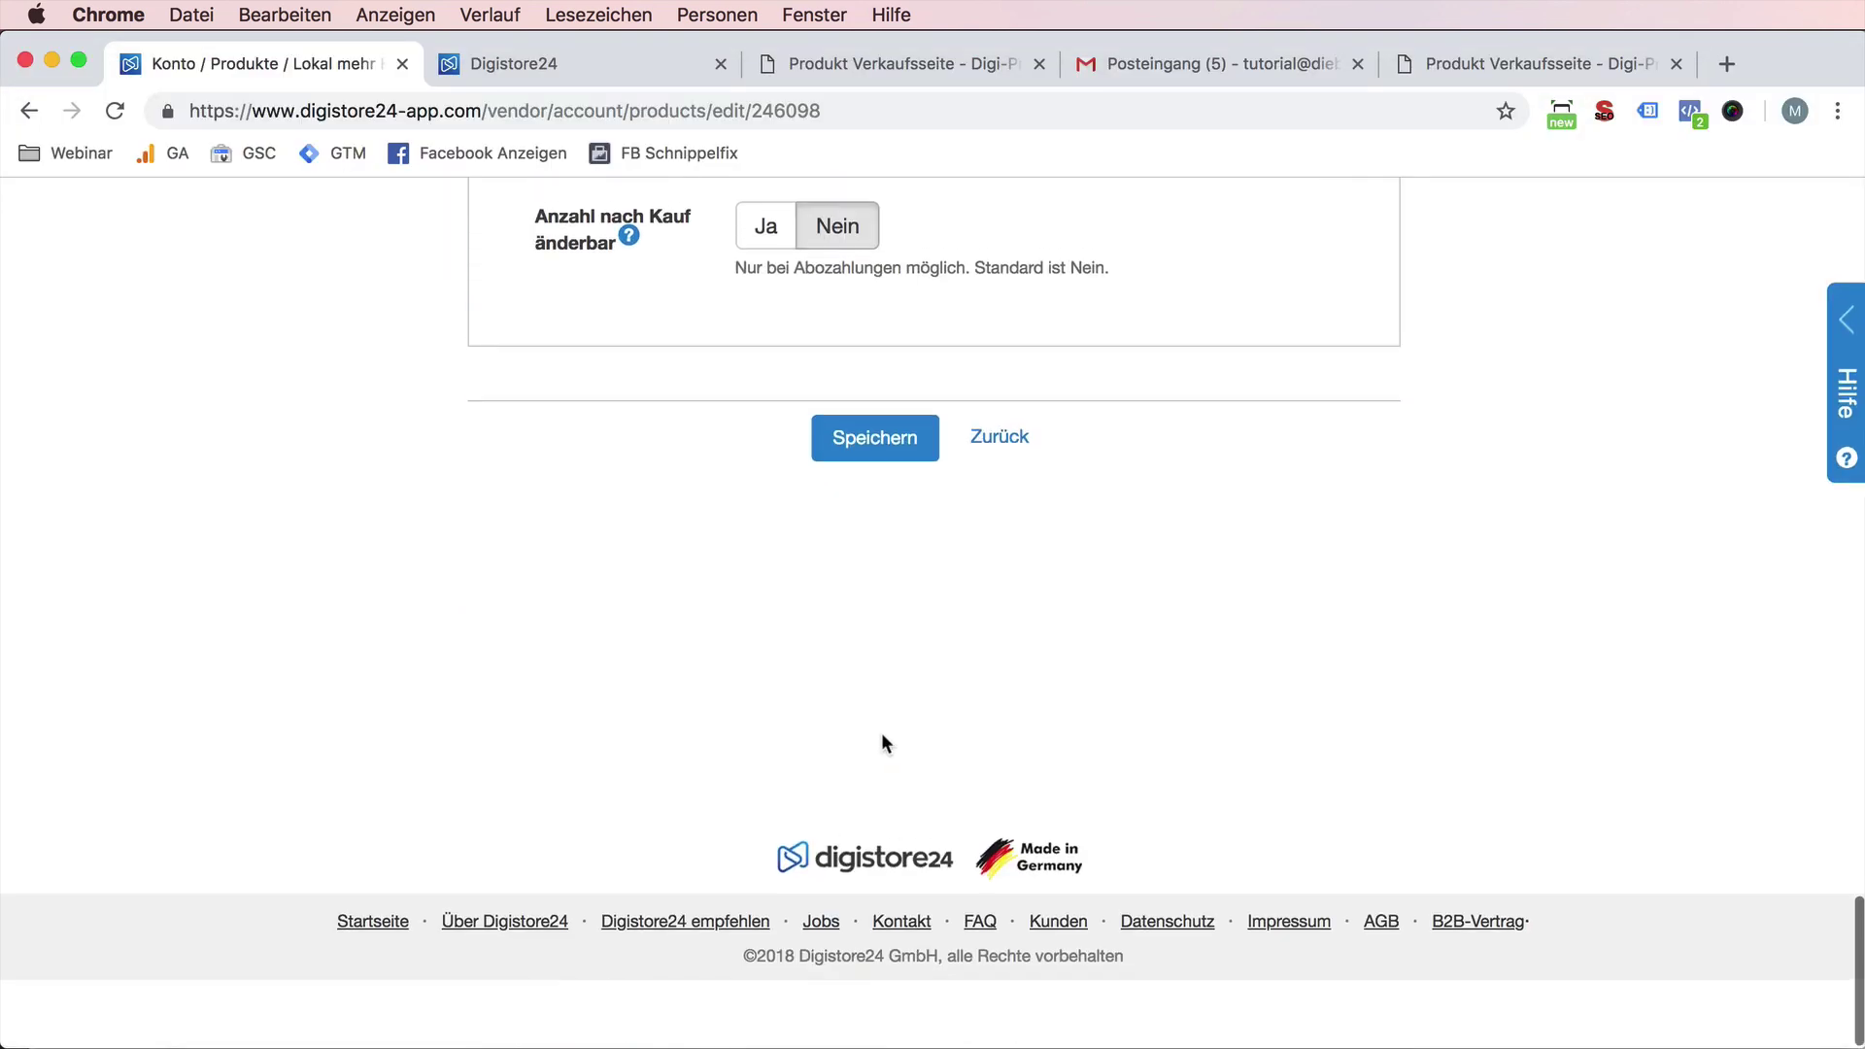
pyautogui.click(886, 508)
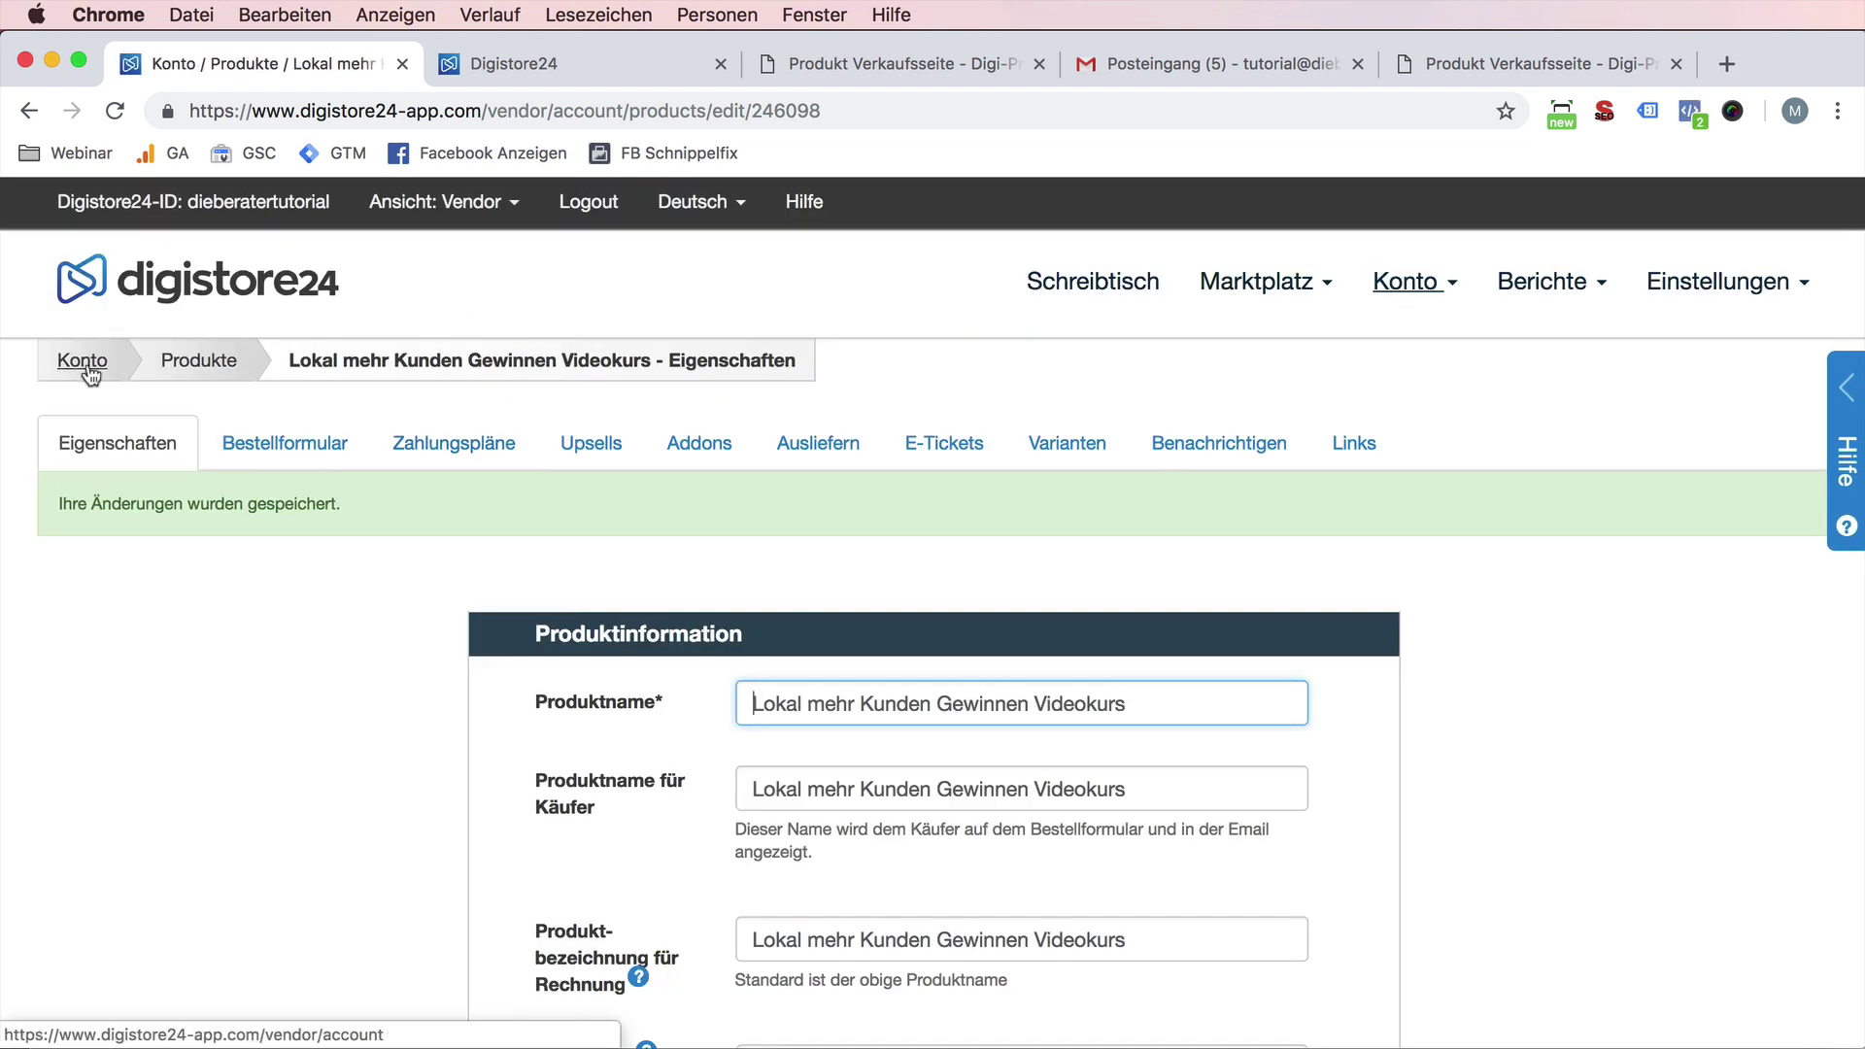
# - Go to Konto > Produkte, edit the product and show its Links tab
pyautogui.click(84, 361)
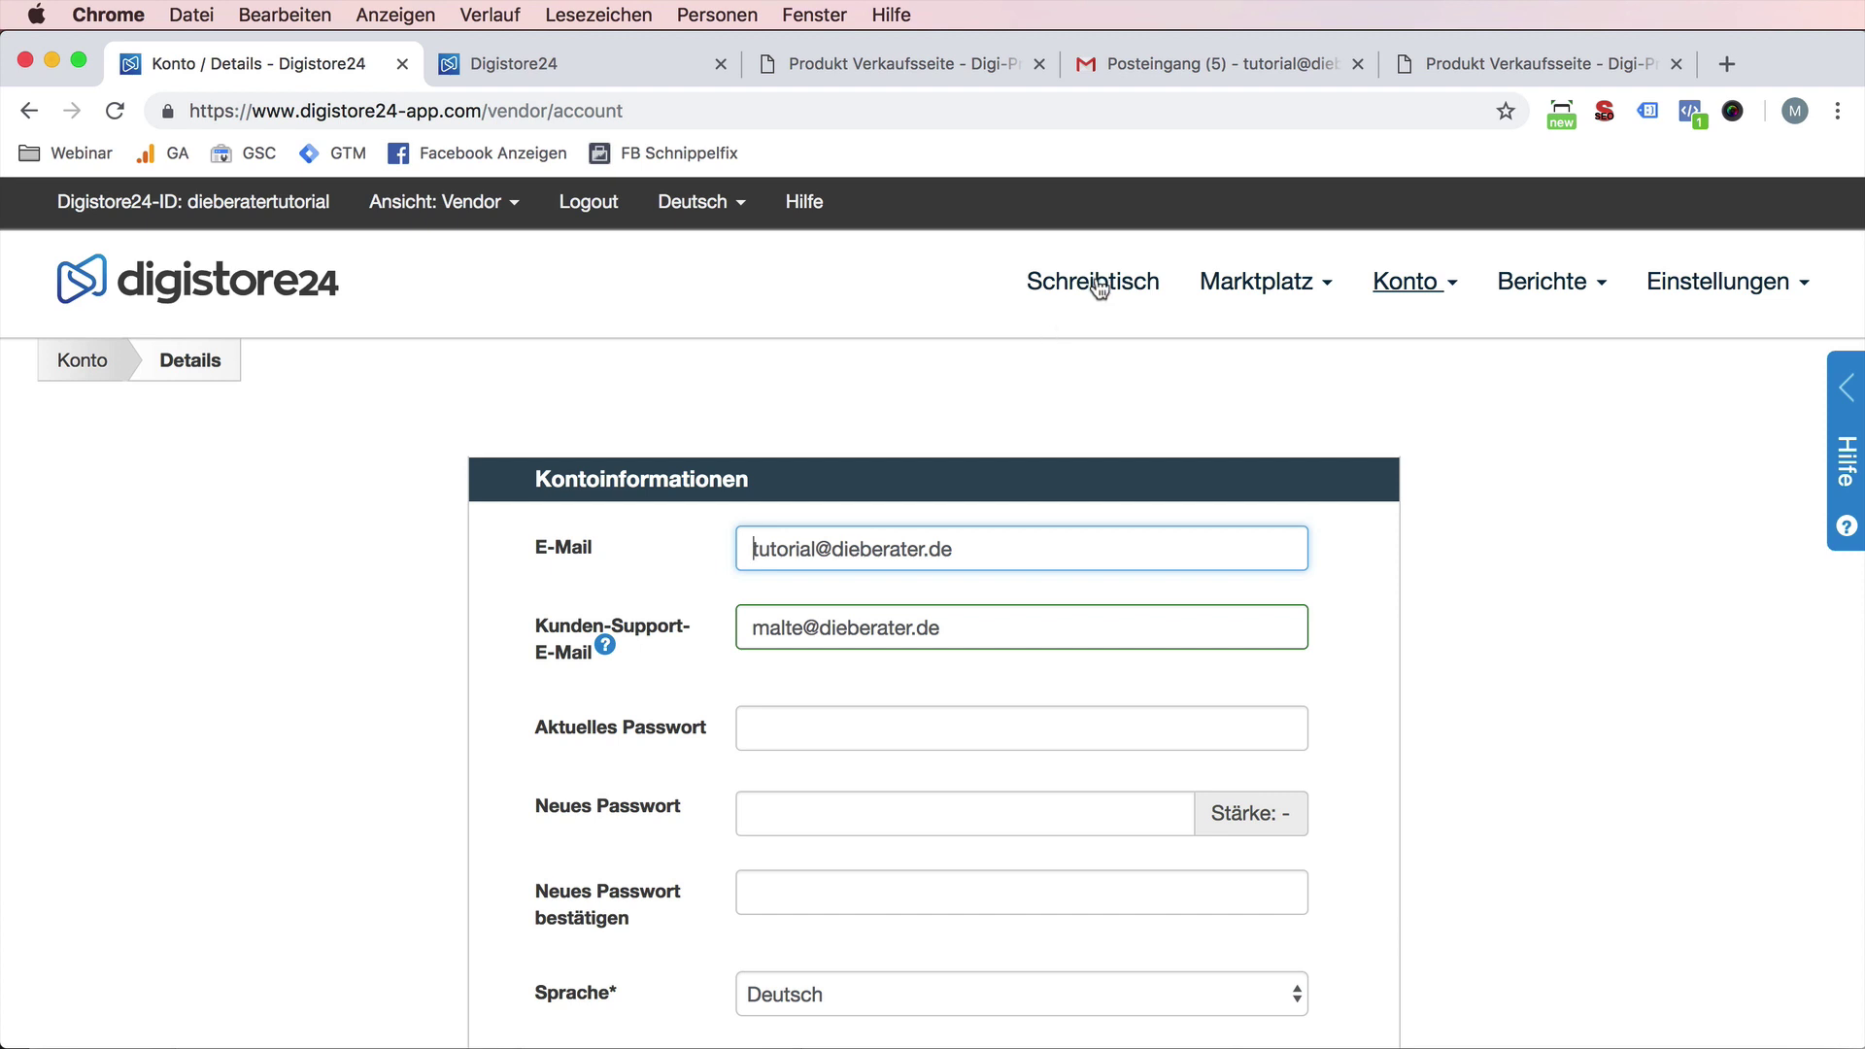
pyautogui.click(1398, 300)
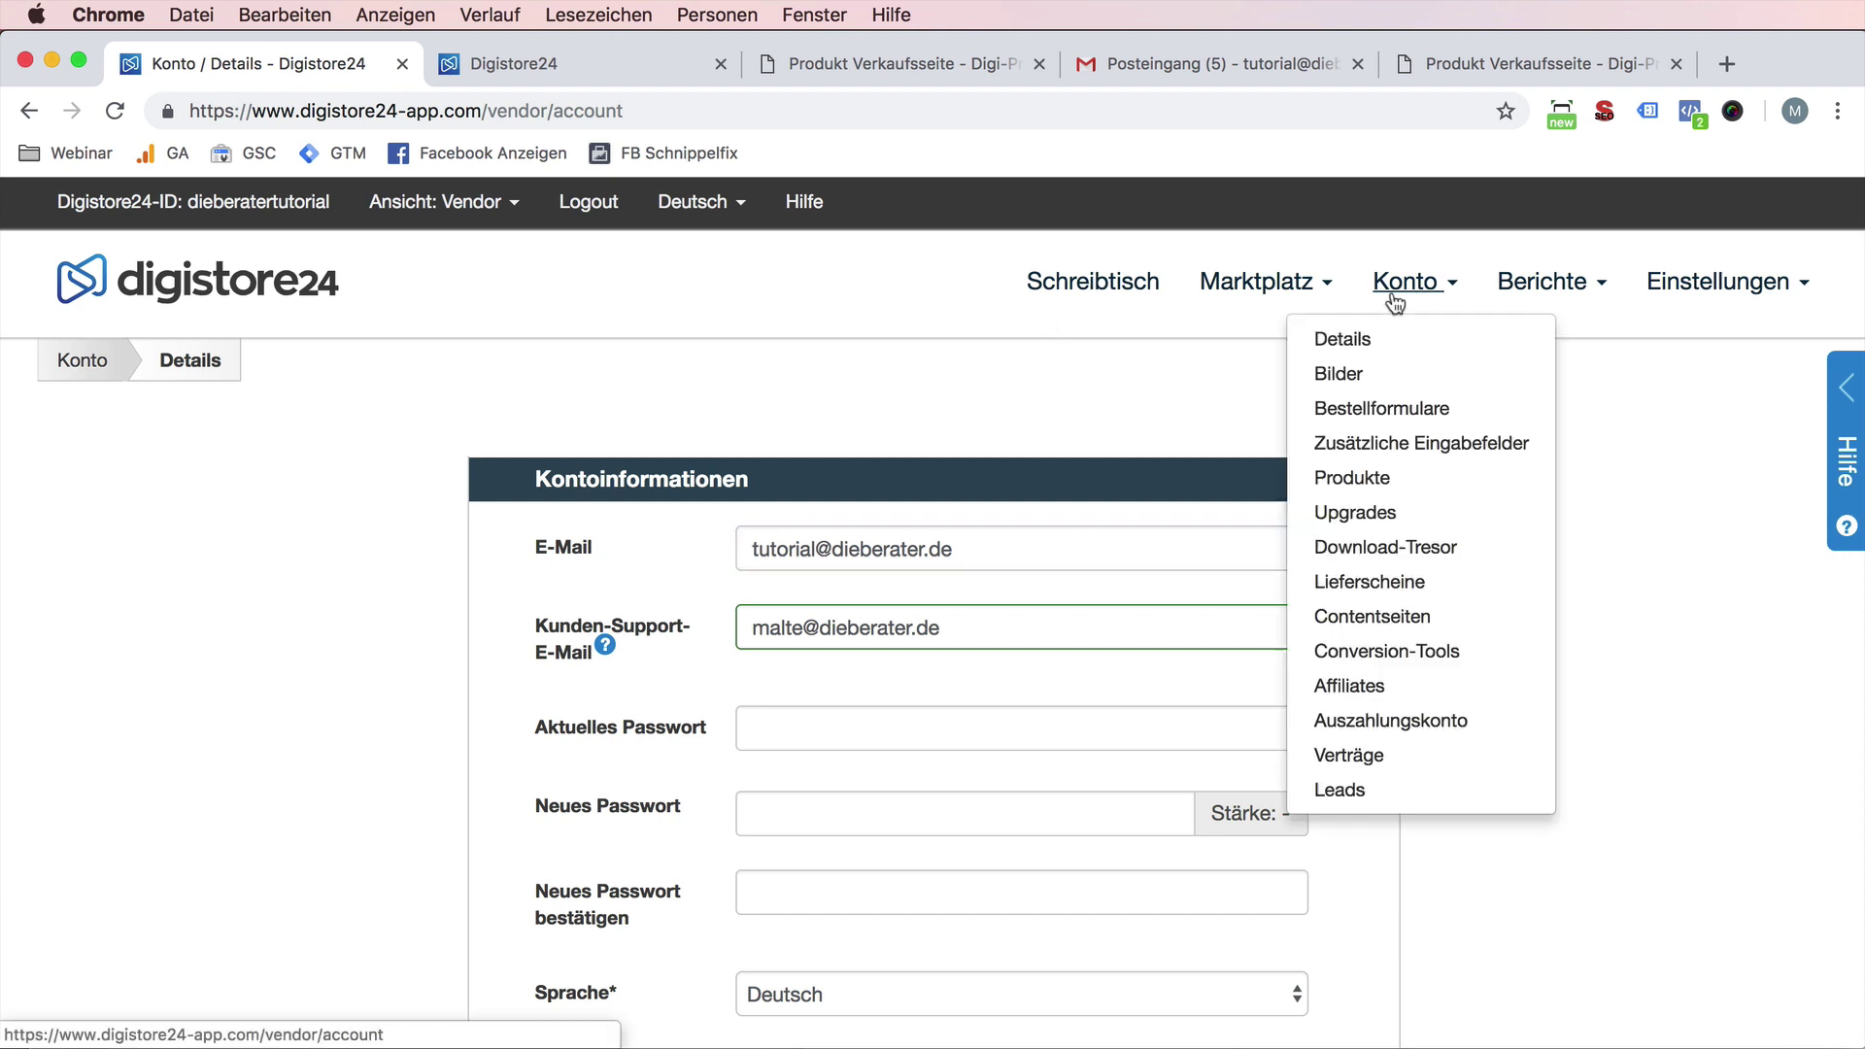
pyautogui.click(1379, 477)
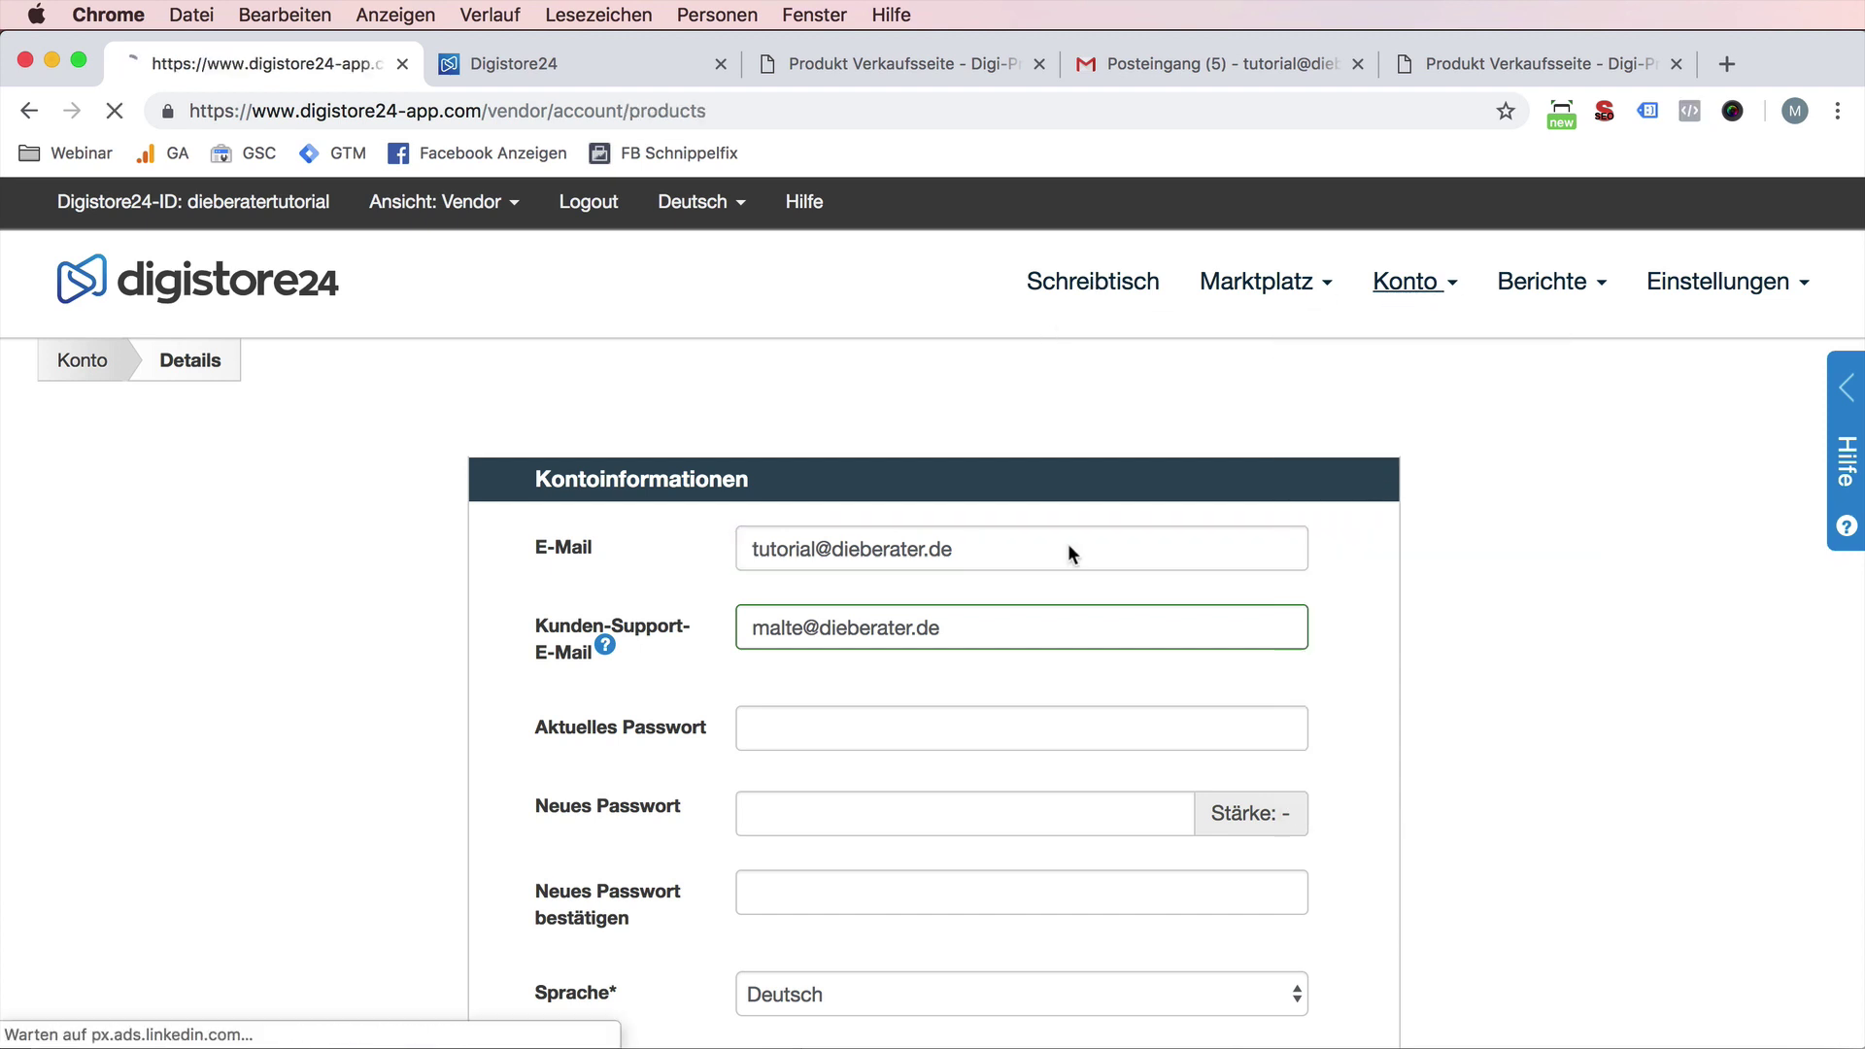
pyautogui.scroll(-6, 661, 648)
pyautogui.scroll(-1, 659, 661)
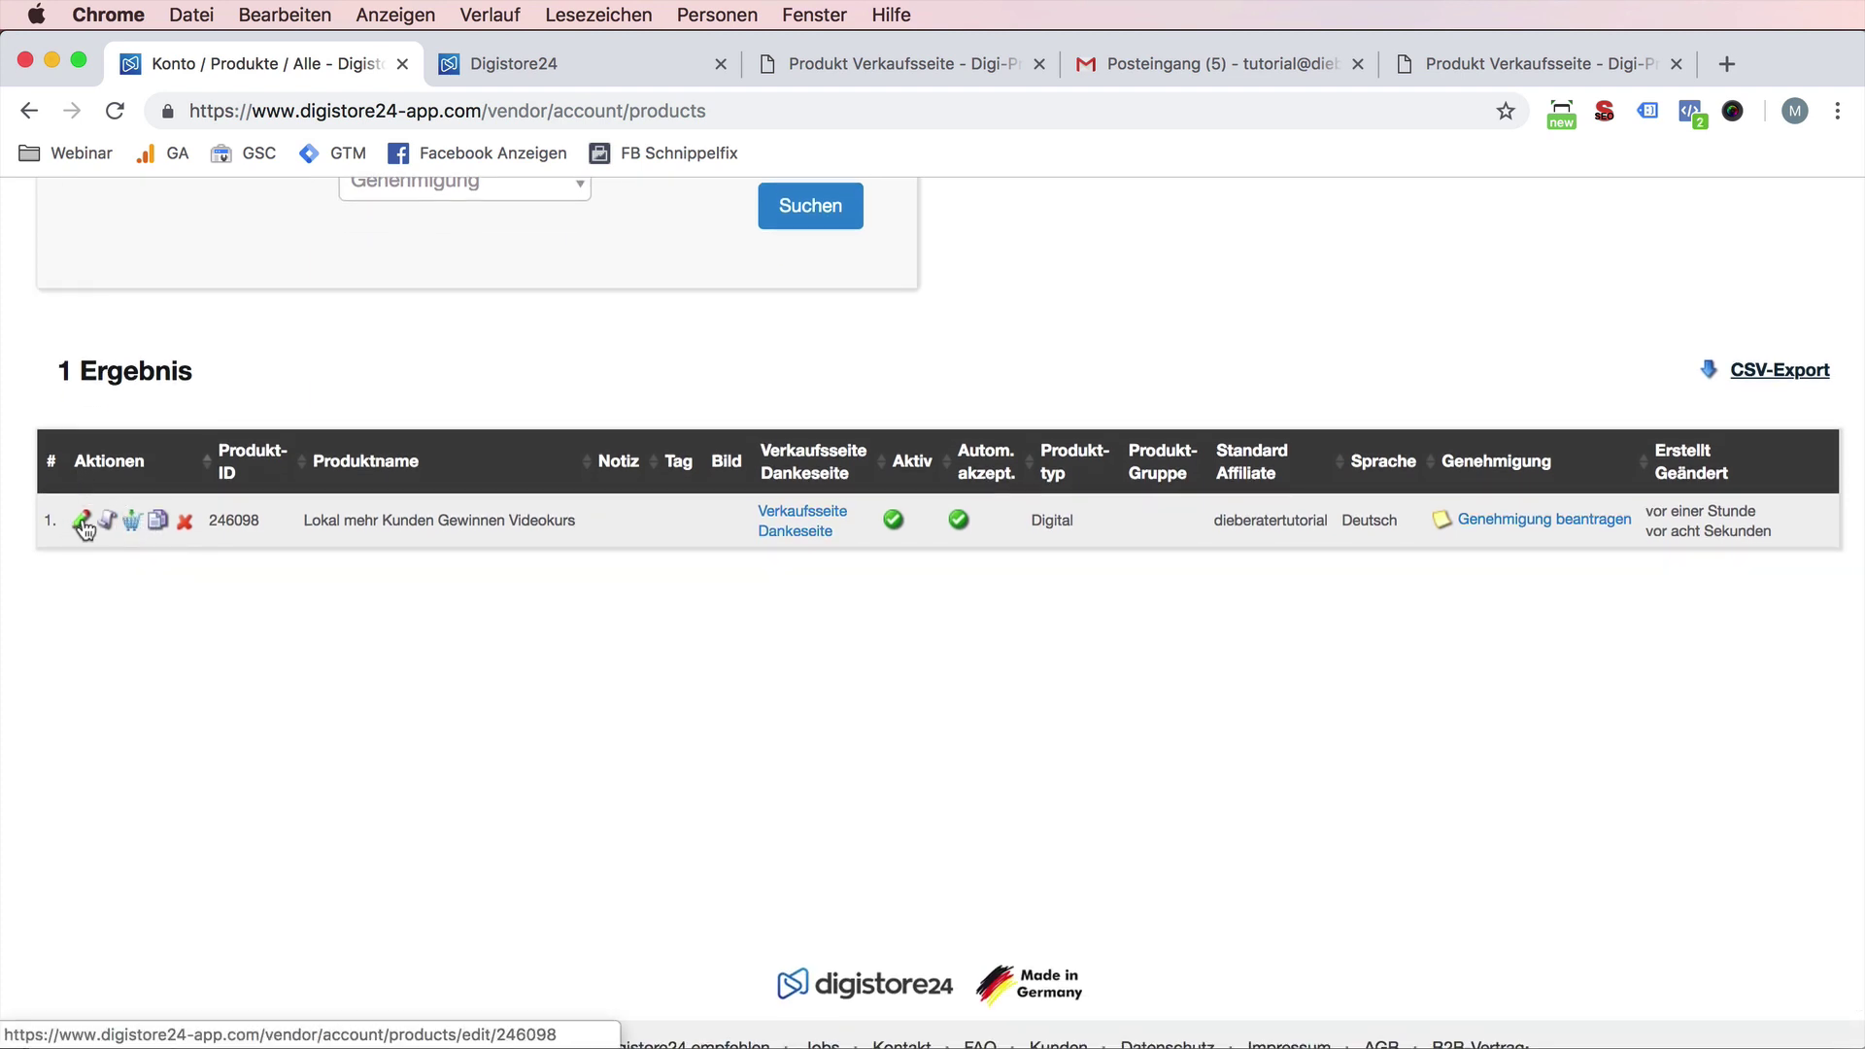
pyautogui.click(83, 525)
pyautogui.click(1353, 441)
pyautogui.scroll(-3, 621, 534)
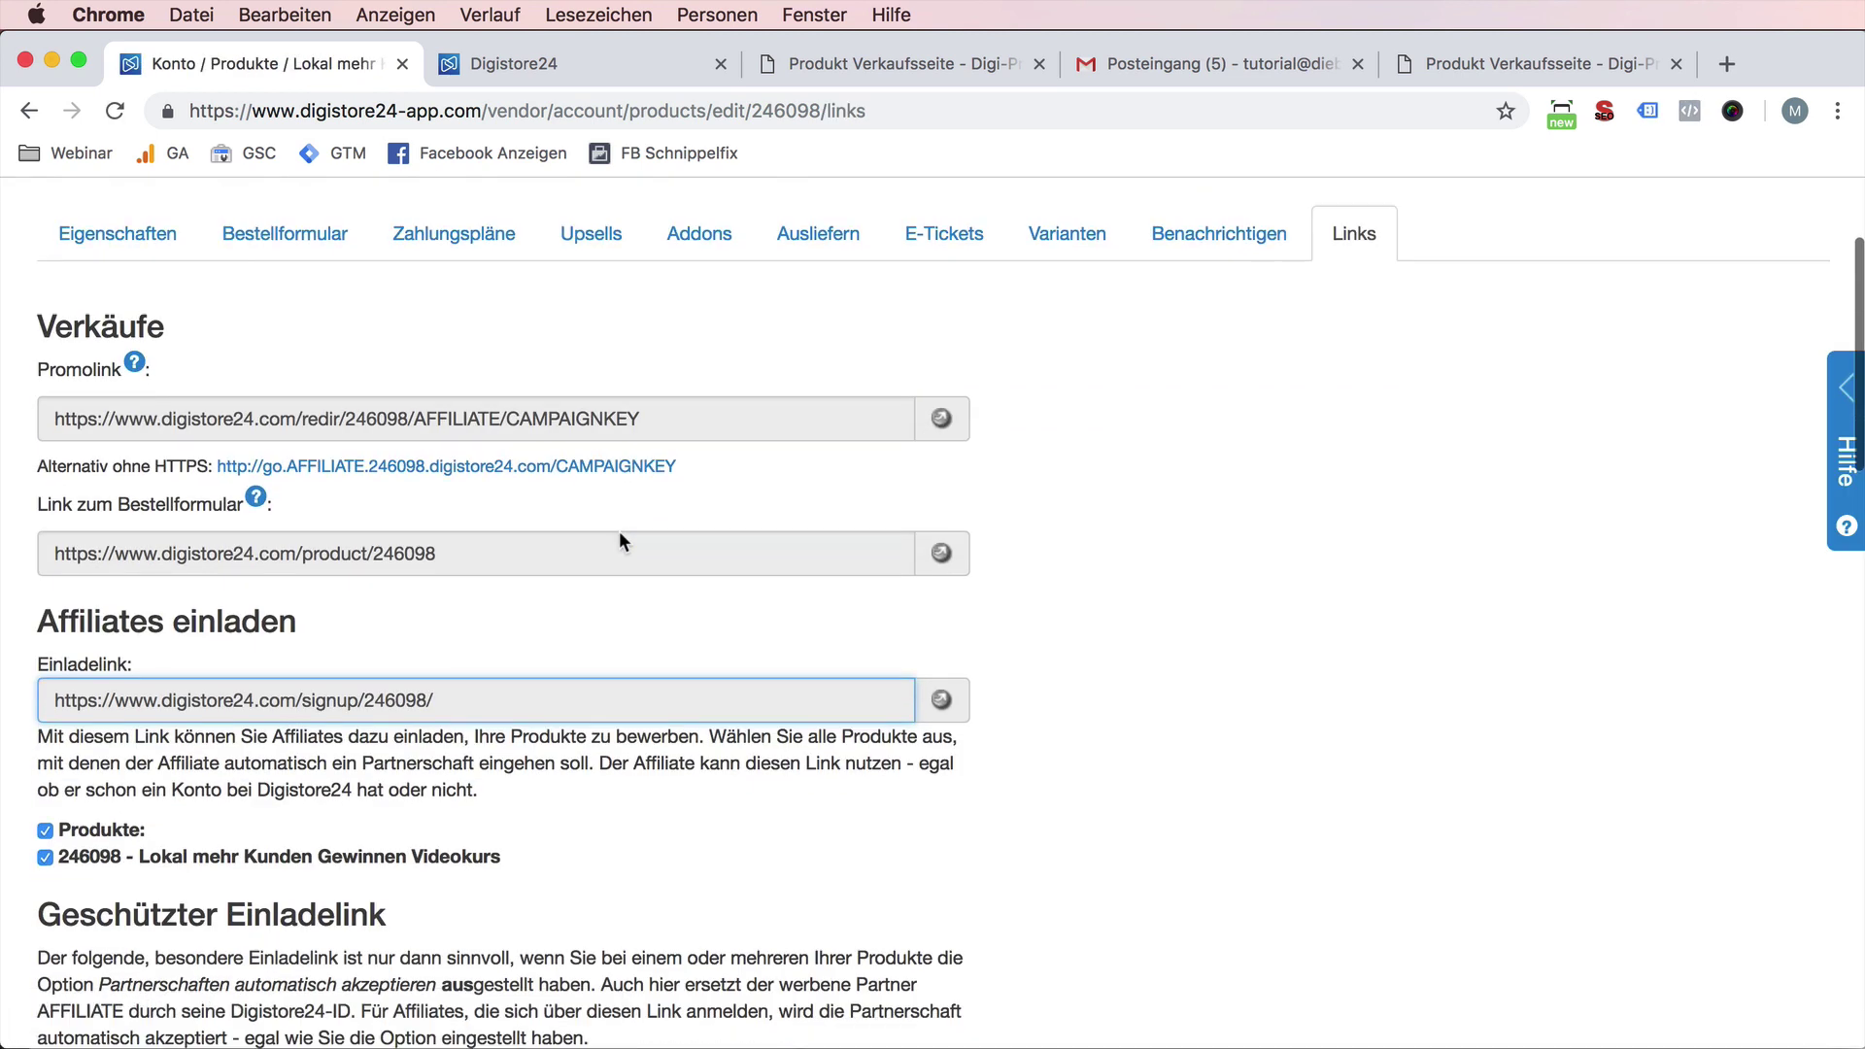
pyautogui.click(137, 707)
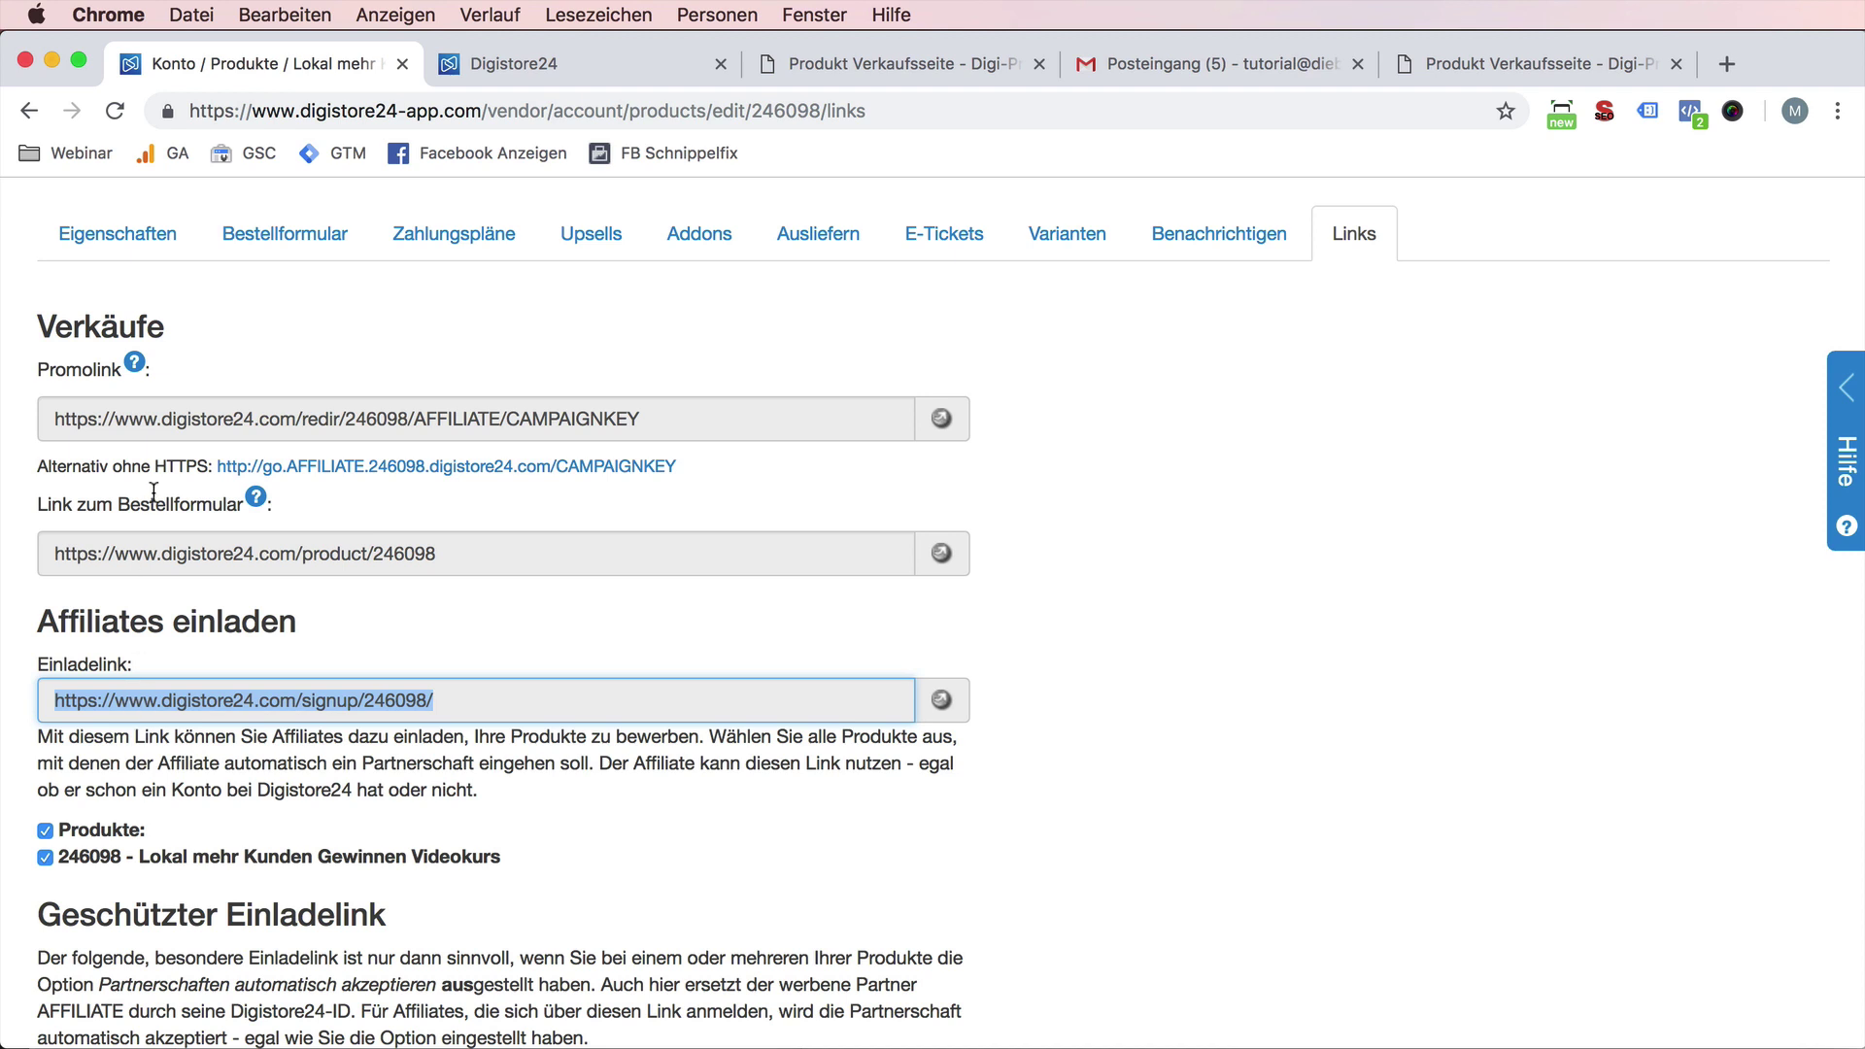
pyautogui.click(126, 552)
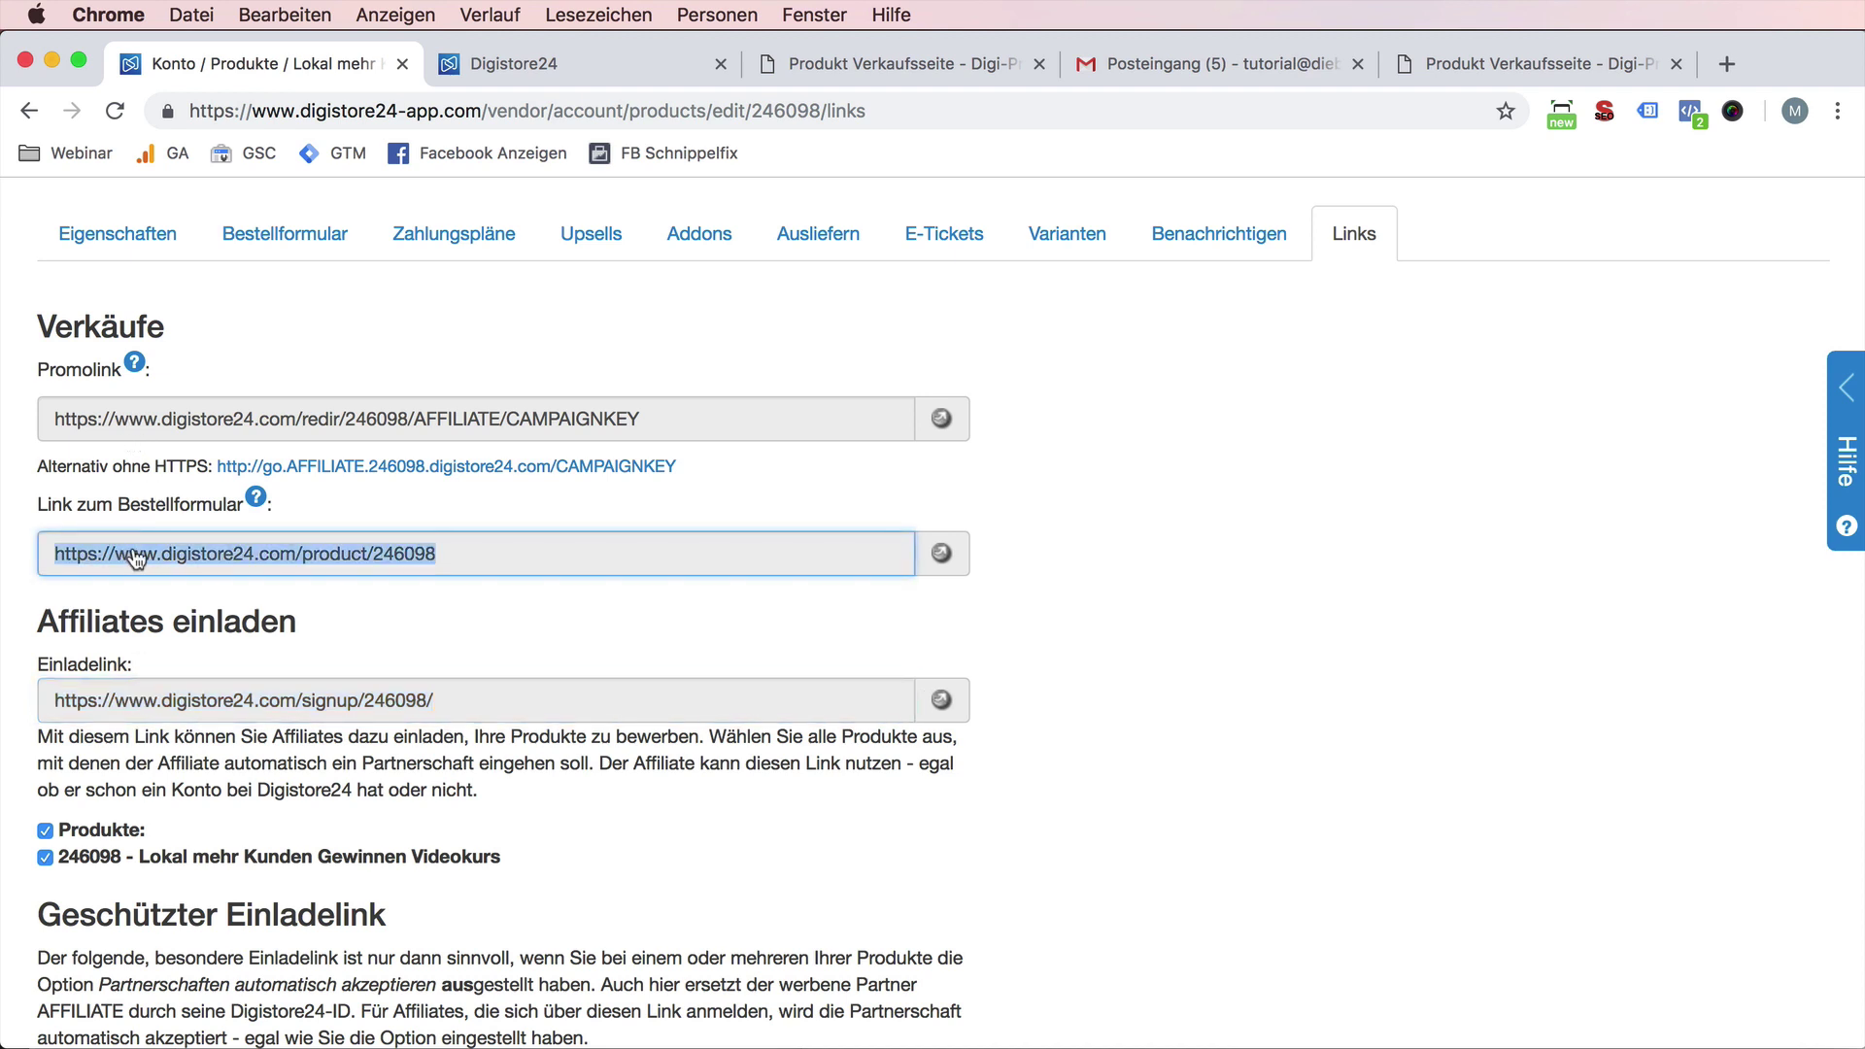
pyautogui.rightClick(149, 550)
pyautogui.click(959, 571)
pyautogui.click(944, 553)
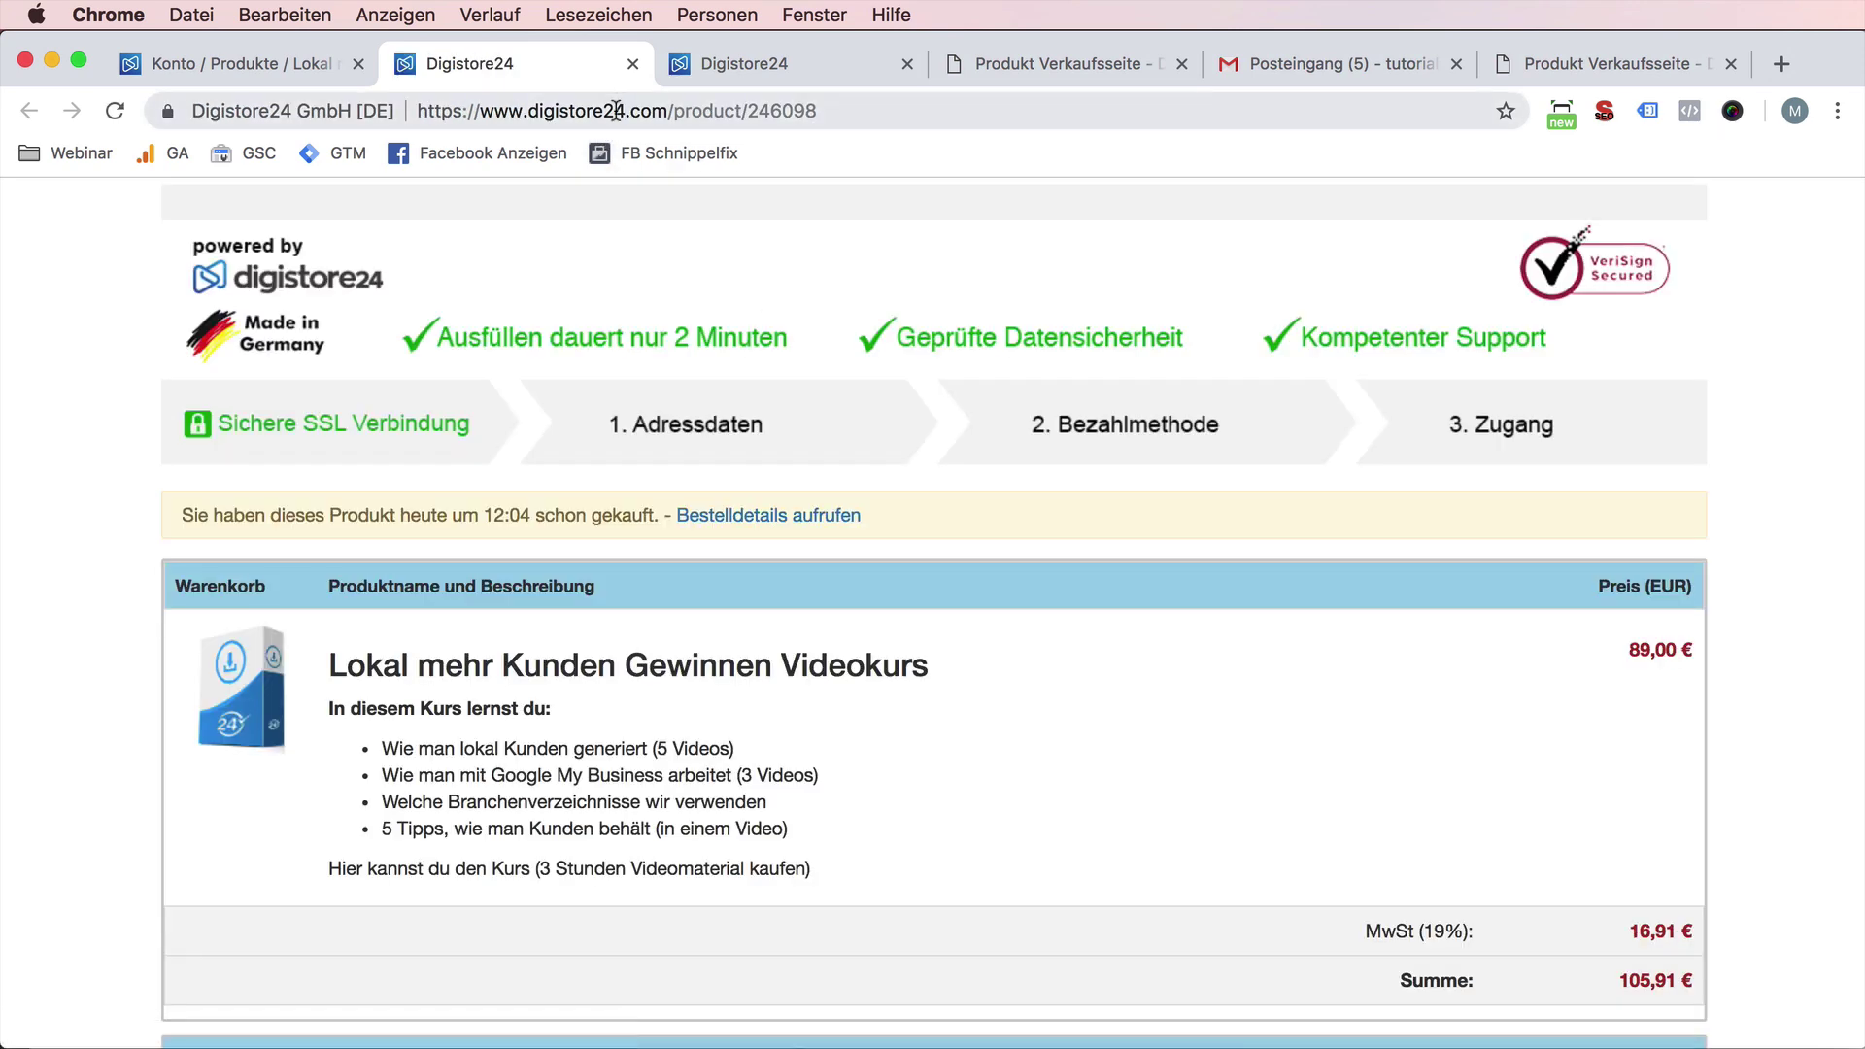
pyautogui.click(612, 111)
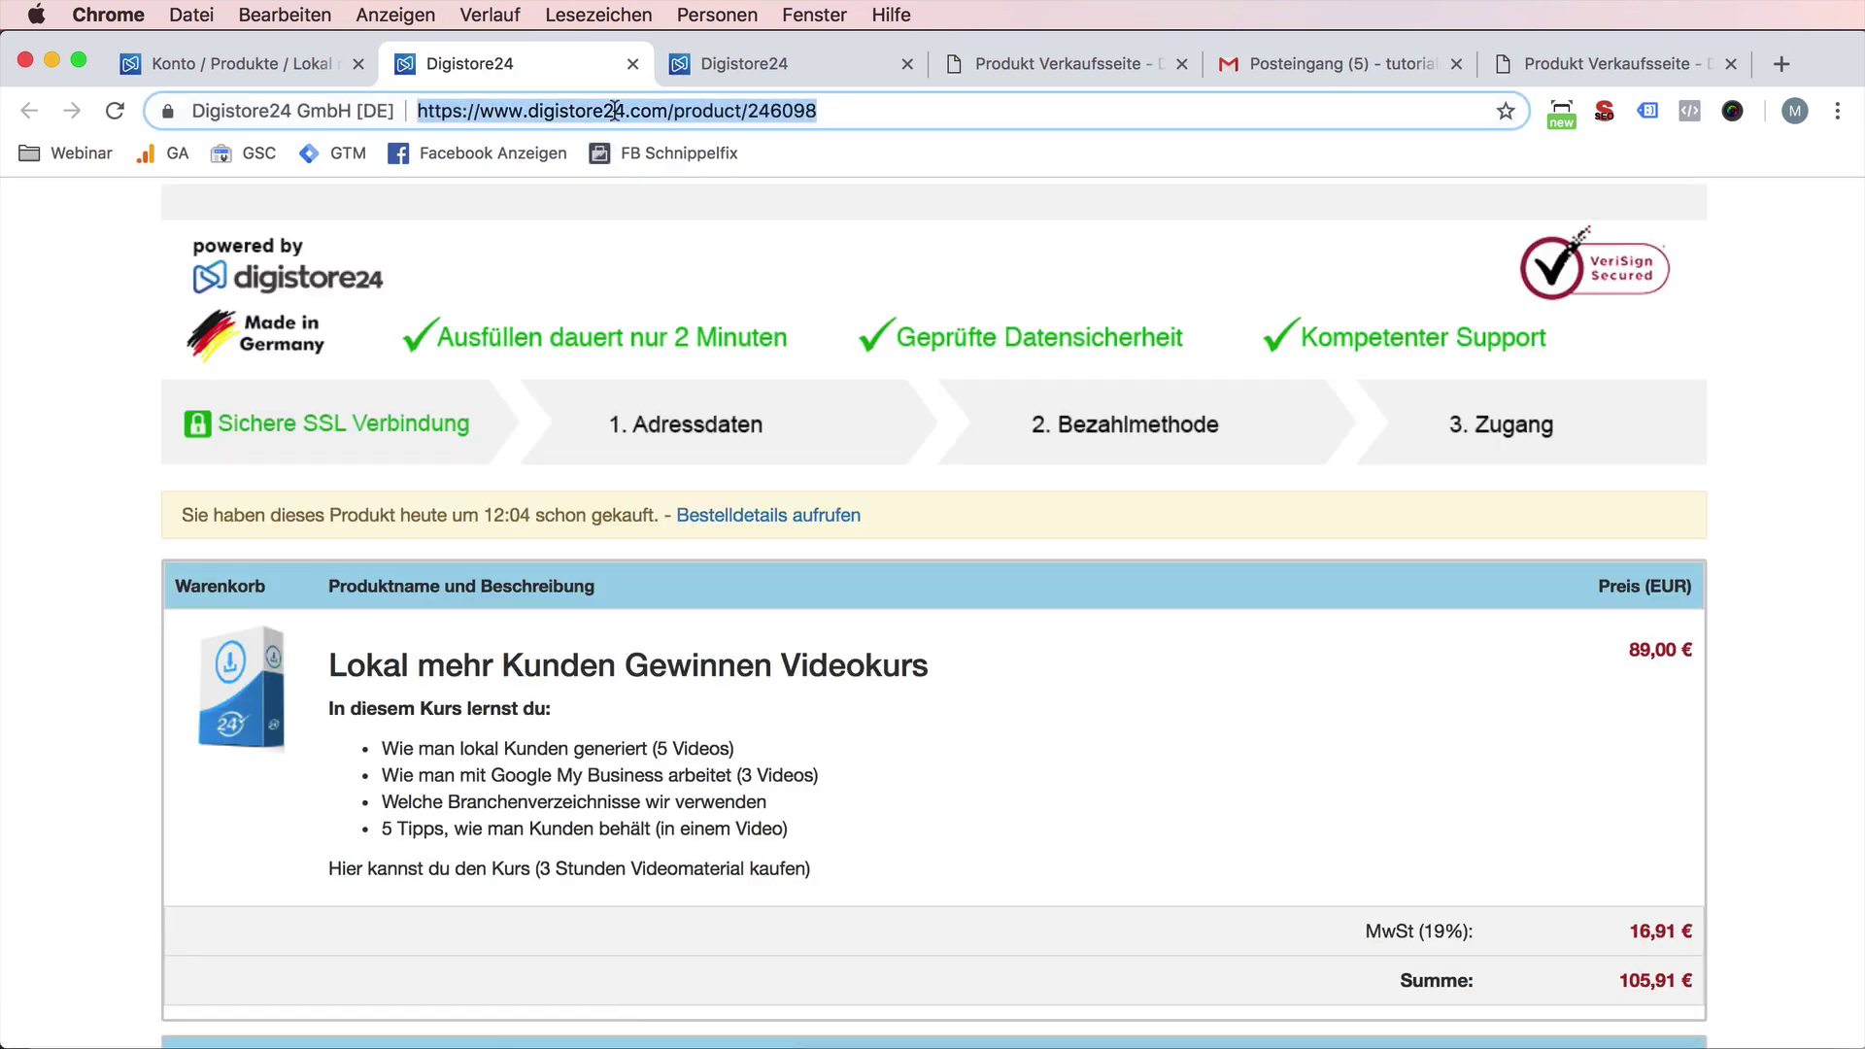
pyautogui.click(307, 62)
pyautogui.click(311, 554)
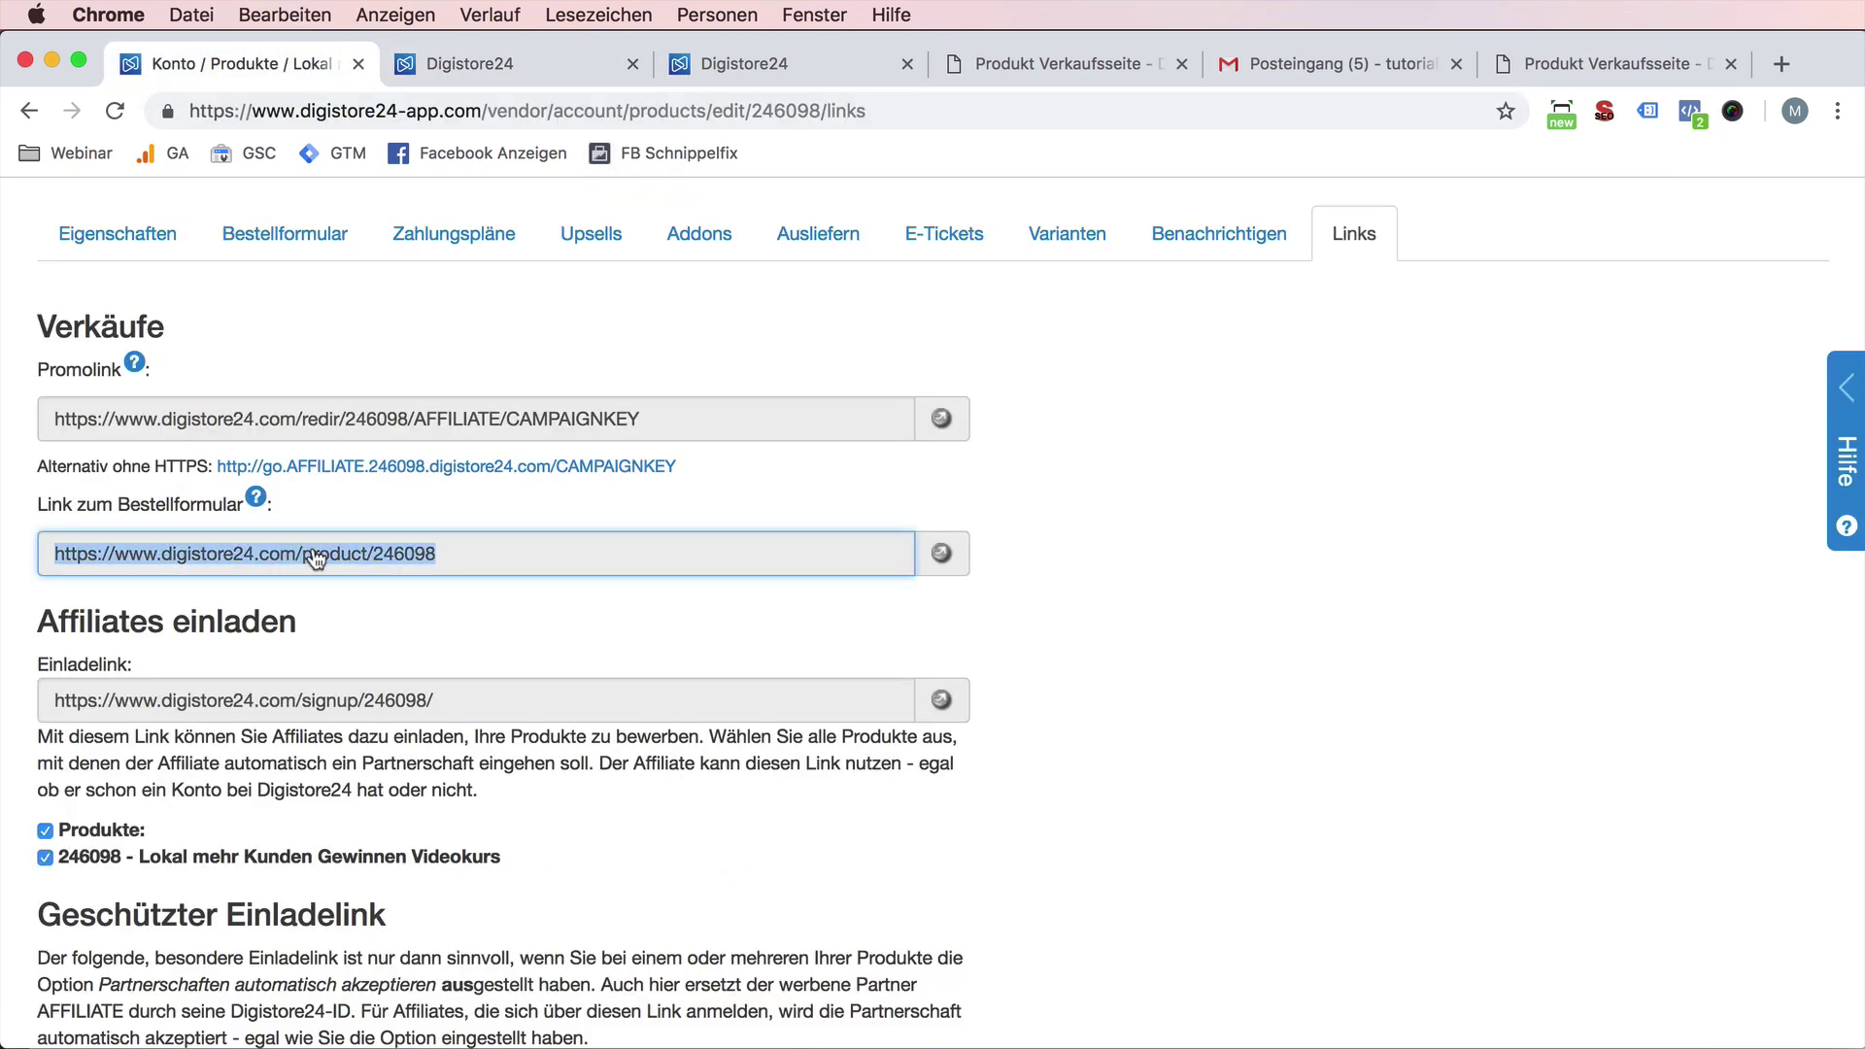
pyautogui.rightClick(316, 550)
pyautogui.click(355, 604)
# - Log in to local-funnel.de from the sales page using the saved WordPress credentials
pyautogui.click(1068, 63)
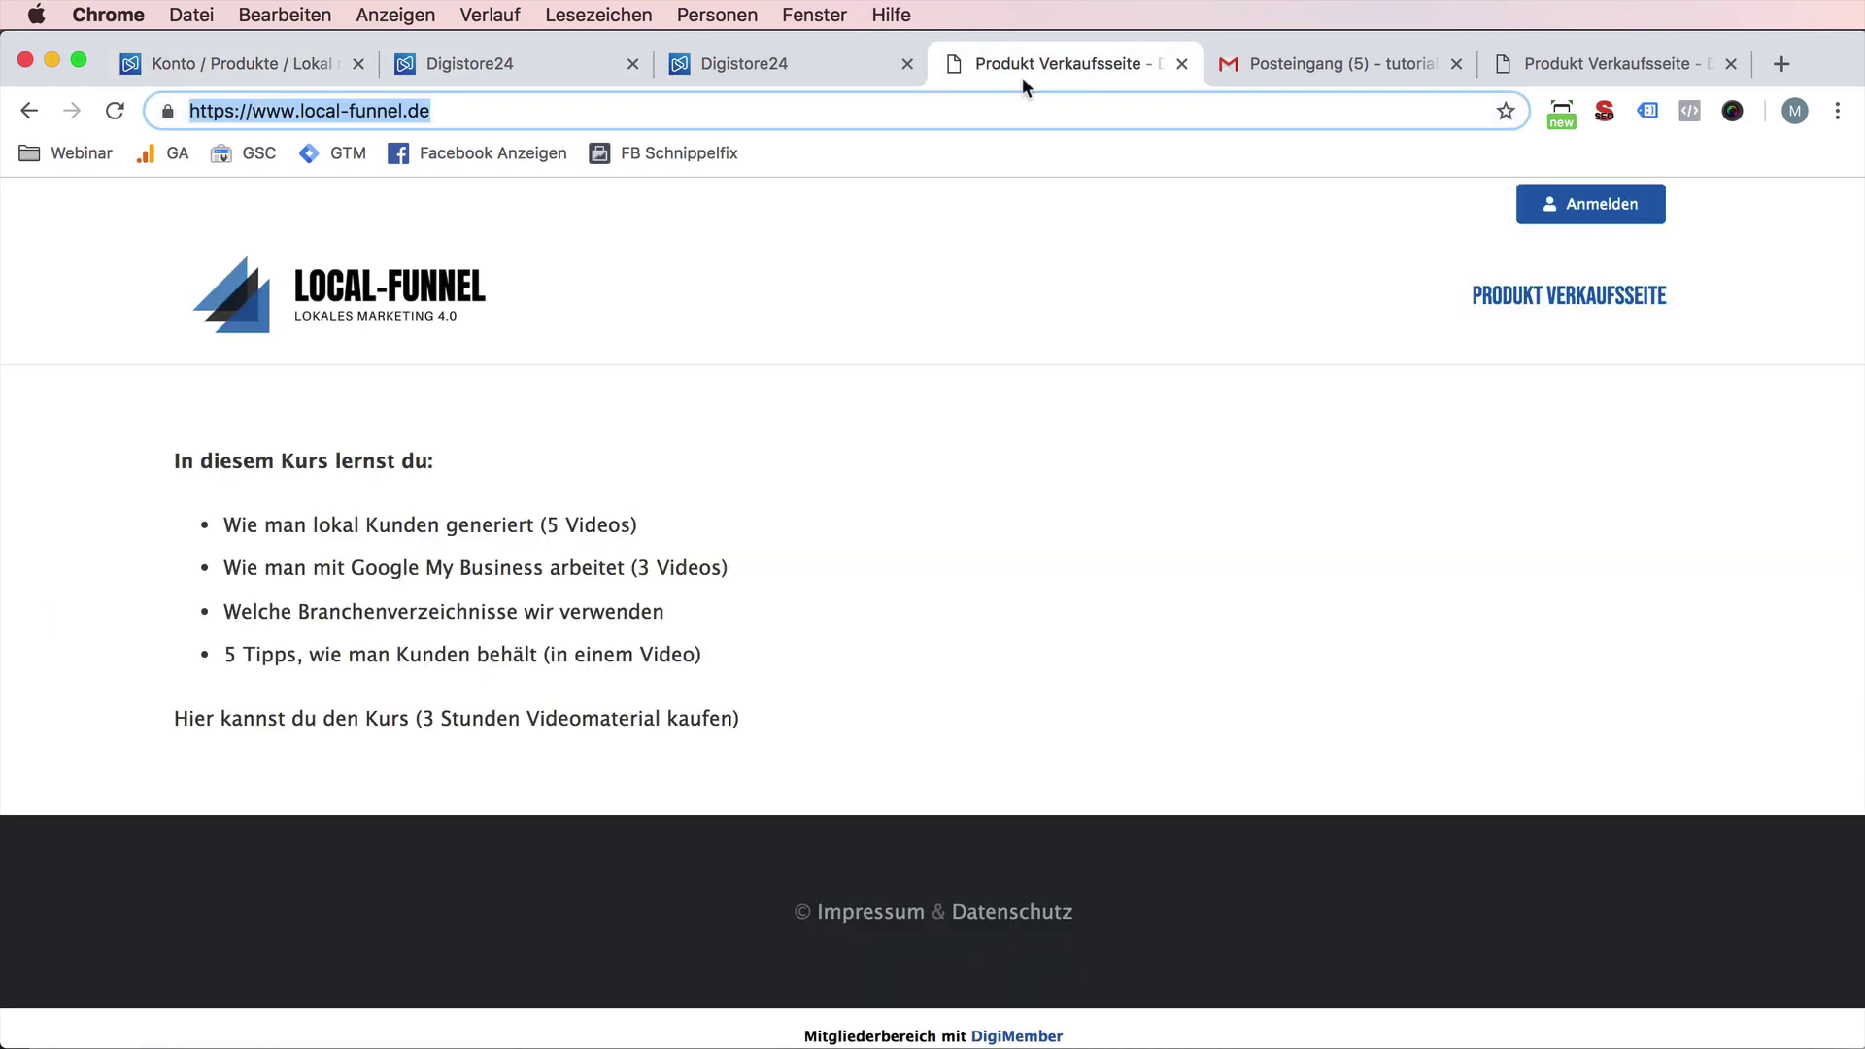
pyautogui.click(1590, 206)
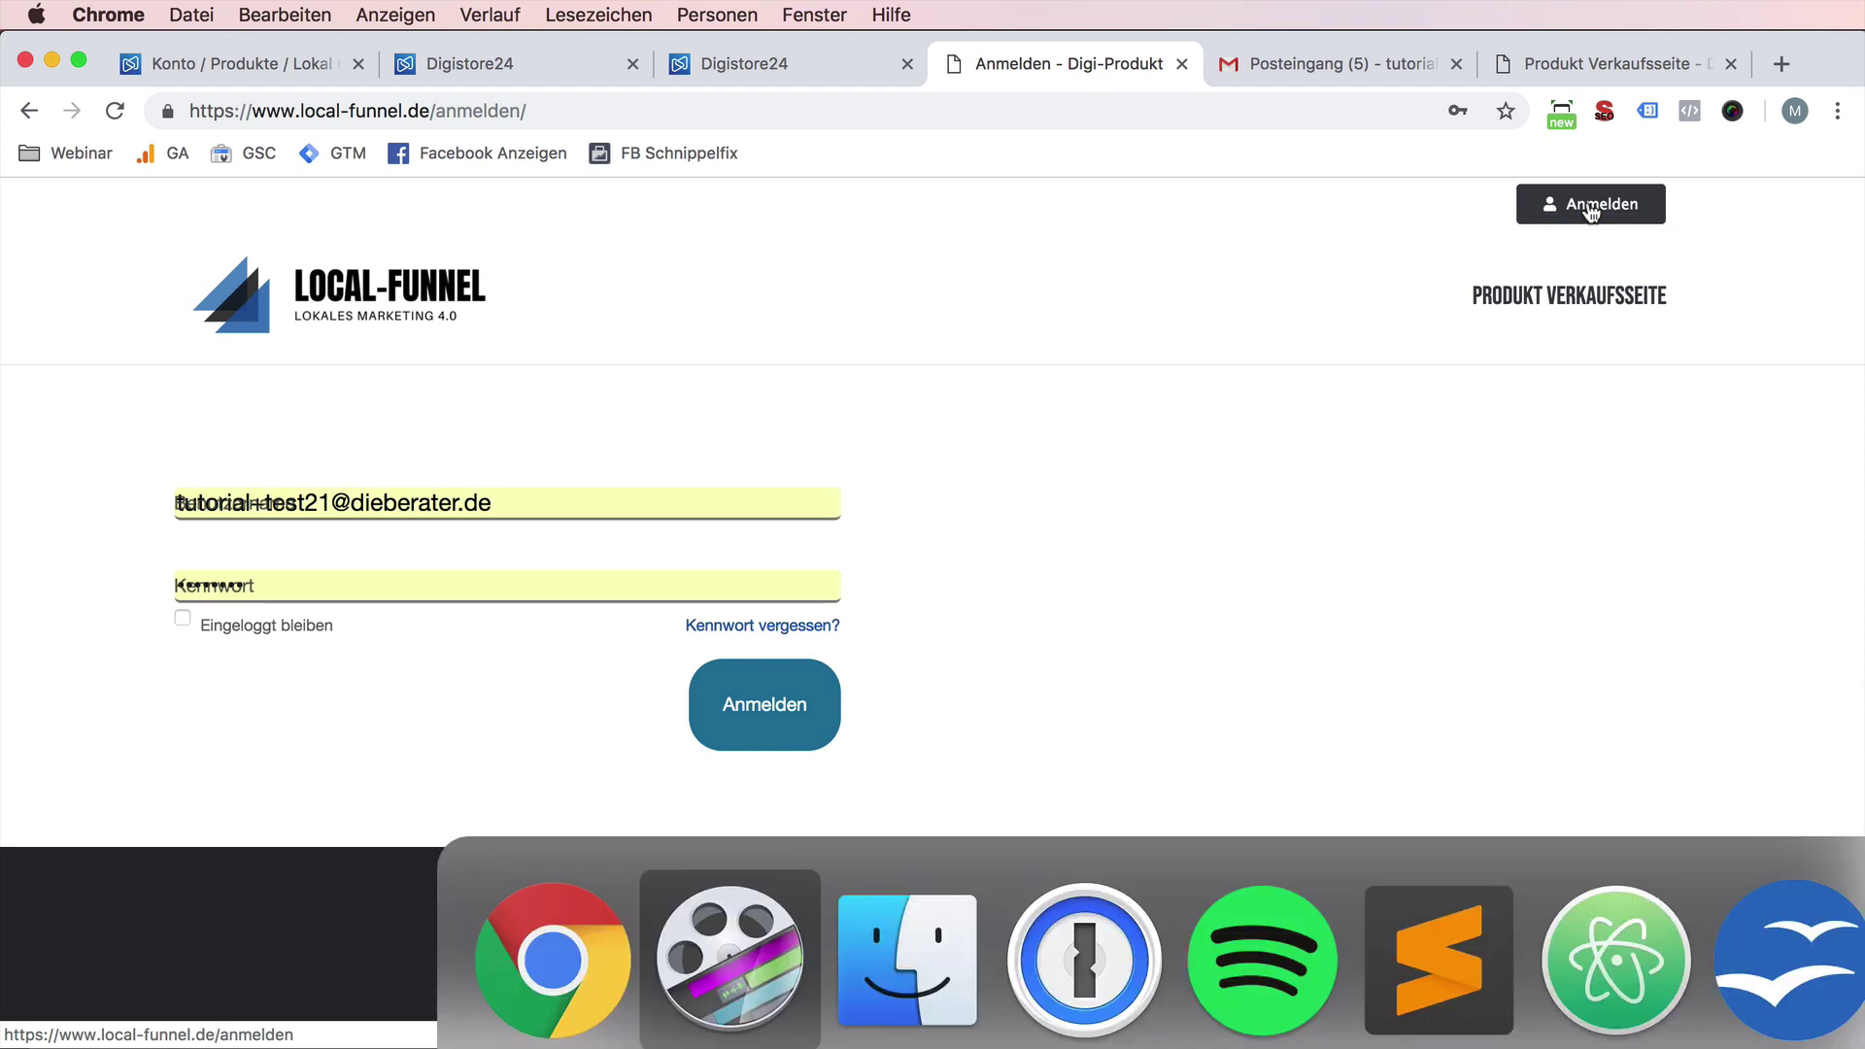
pyautogui.press('Right')
pyautogui.press('Right')
pyautogui.press('Return')
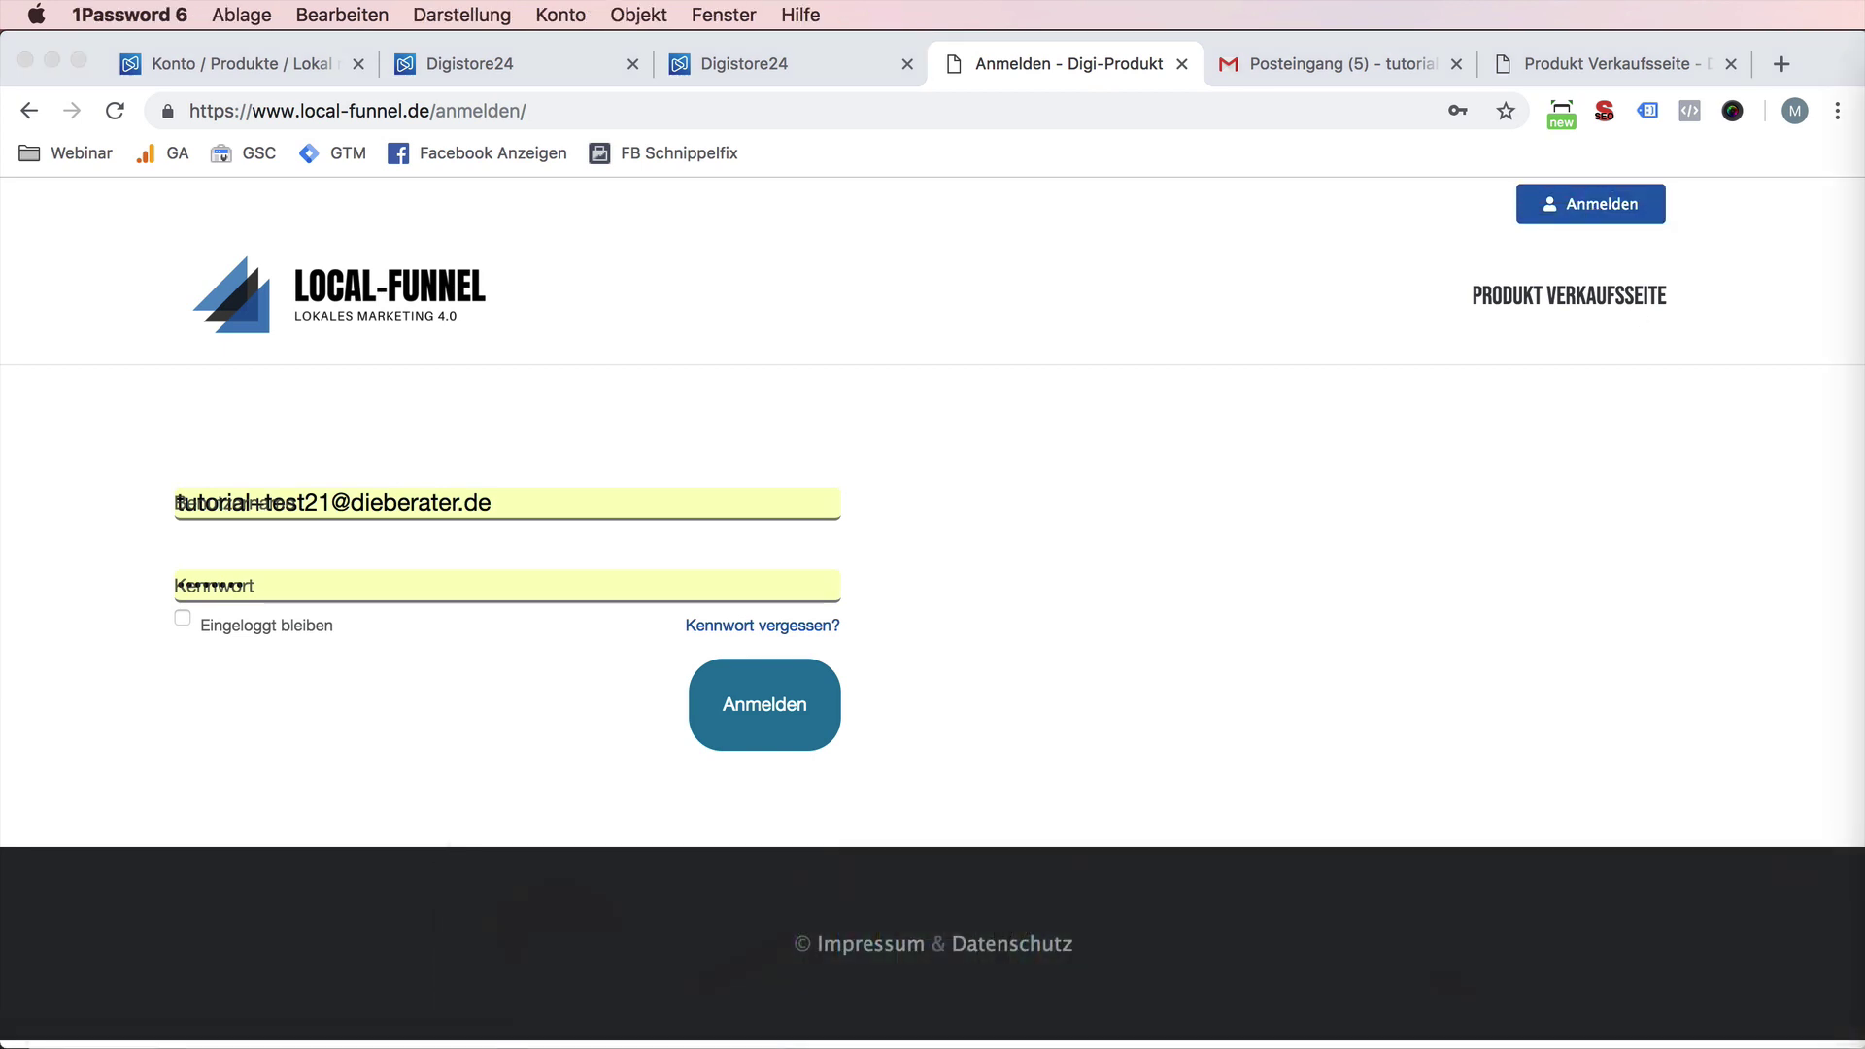
pyautogui.click(701, 500)
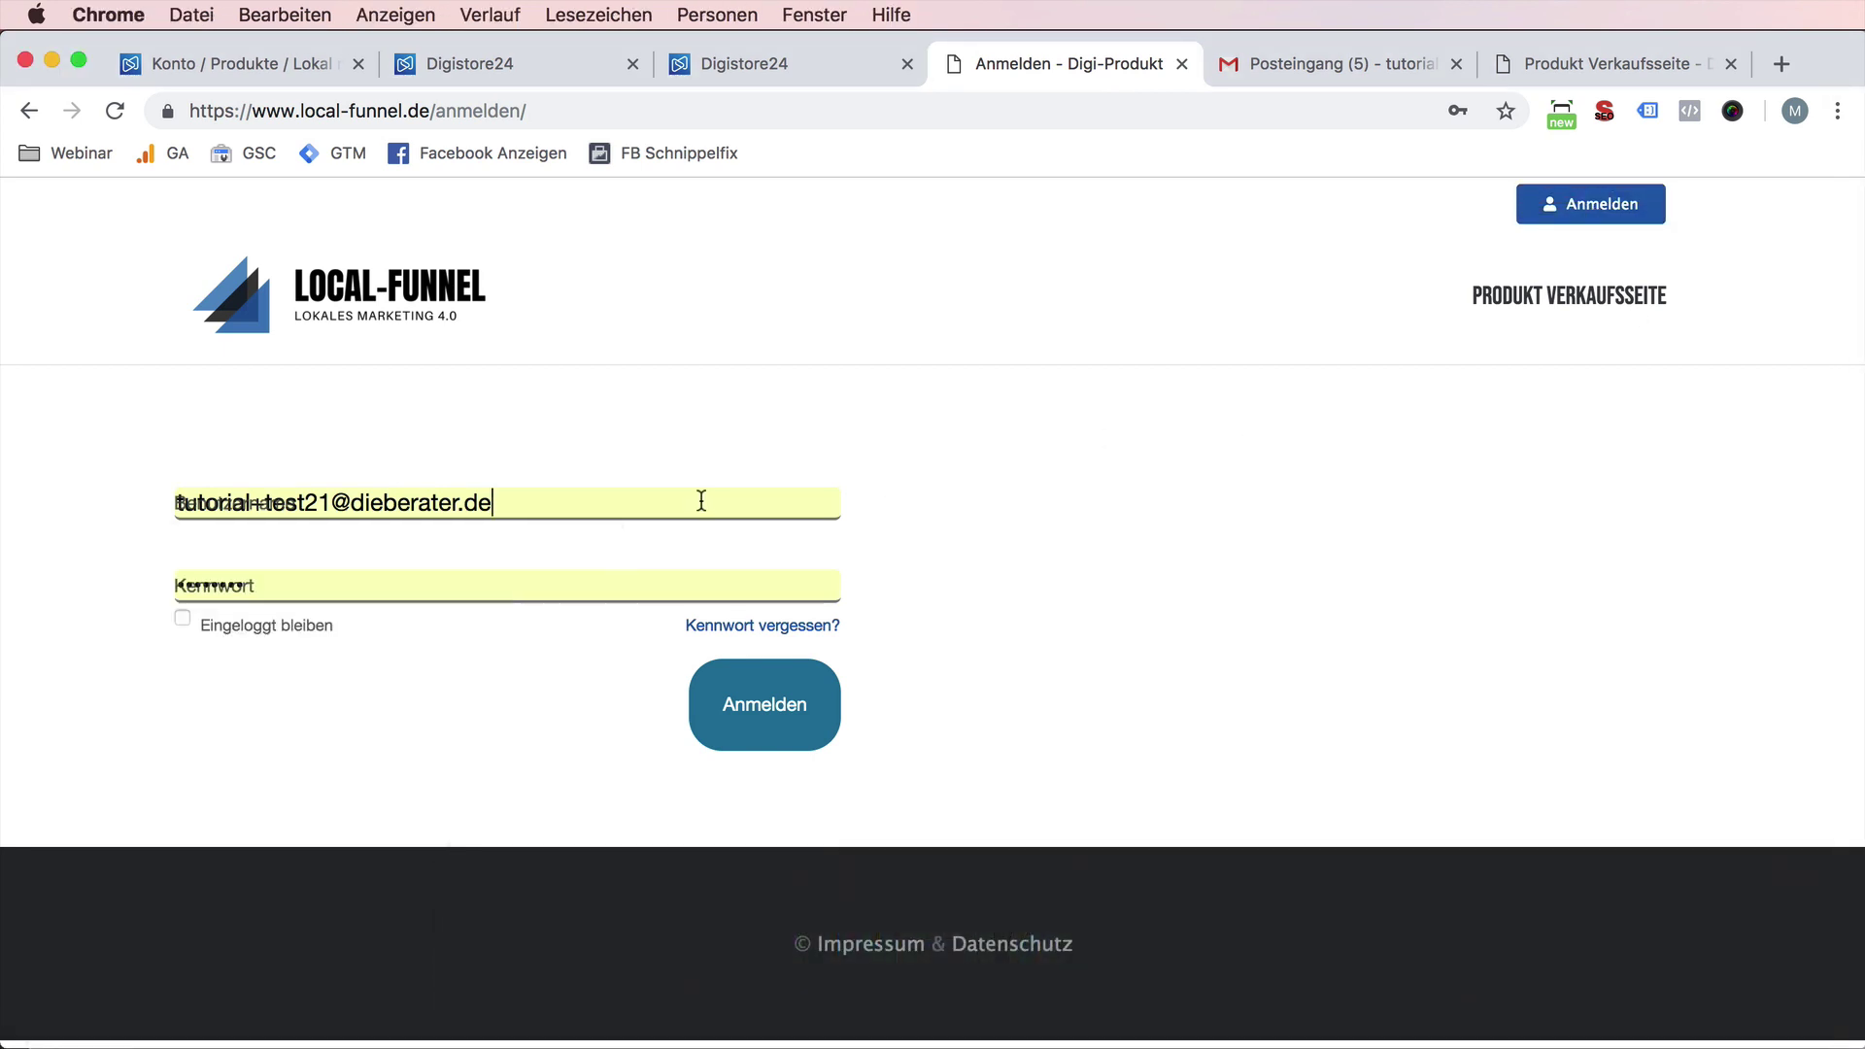
pyautogui.write('malte')
pyautogui.press('Tab')
pyautogui.press('super+v')
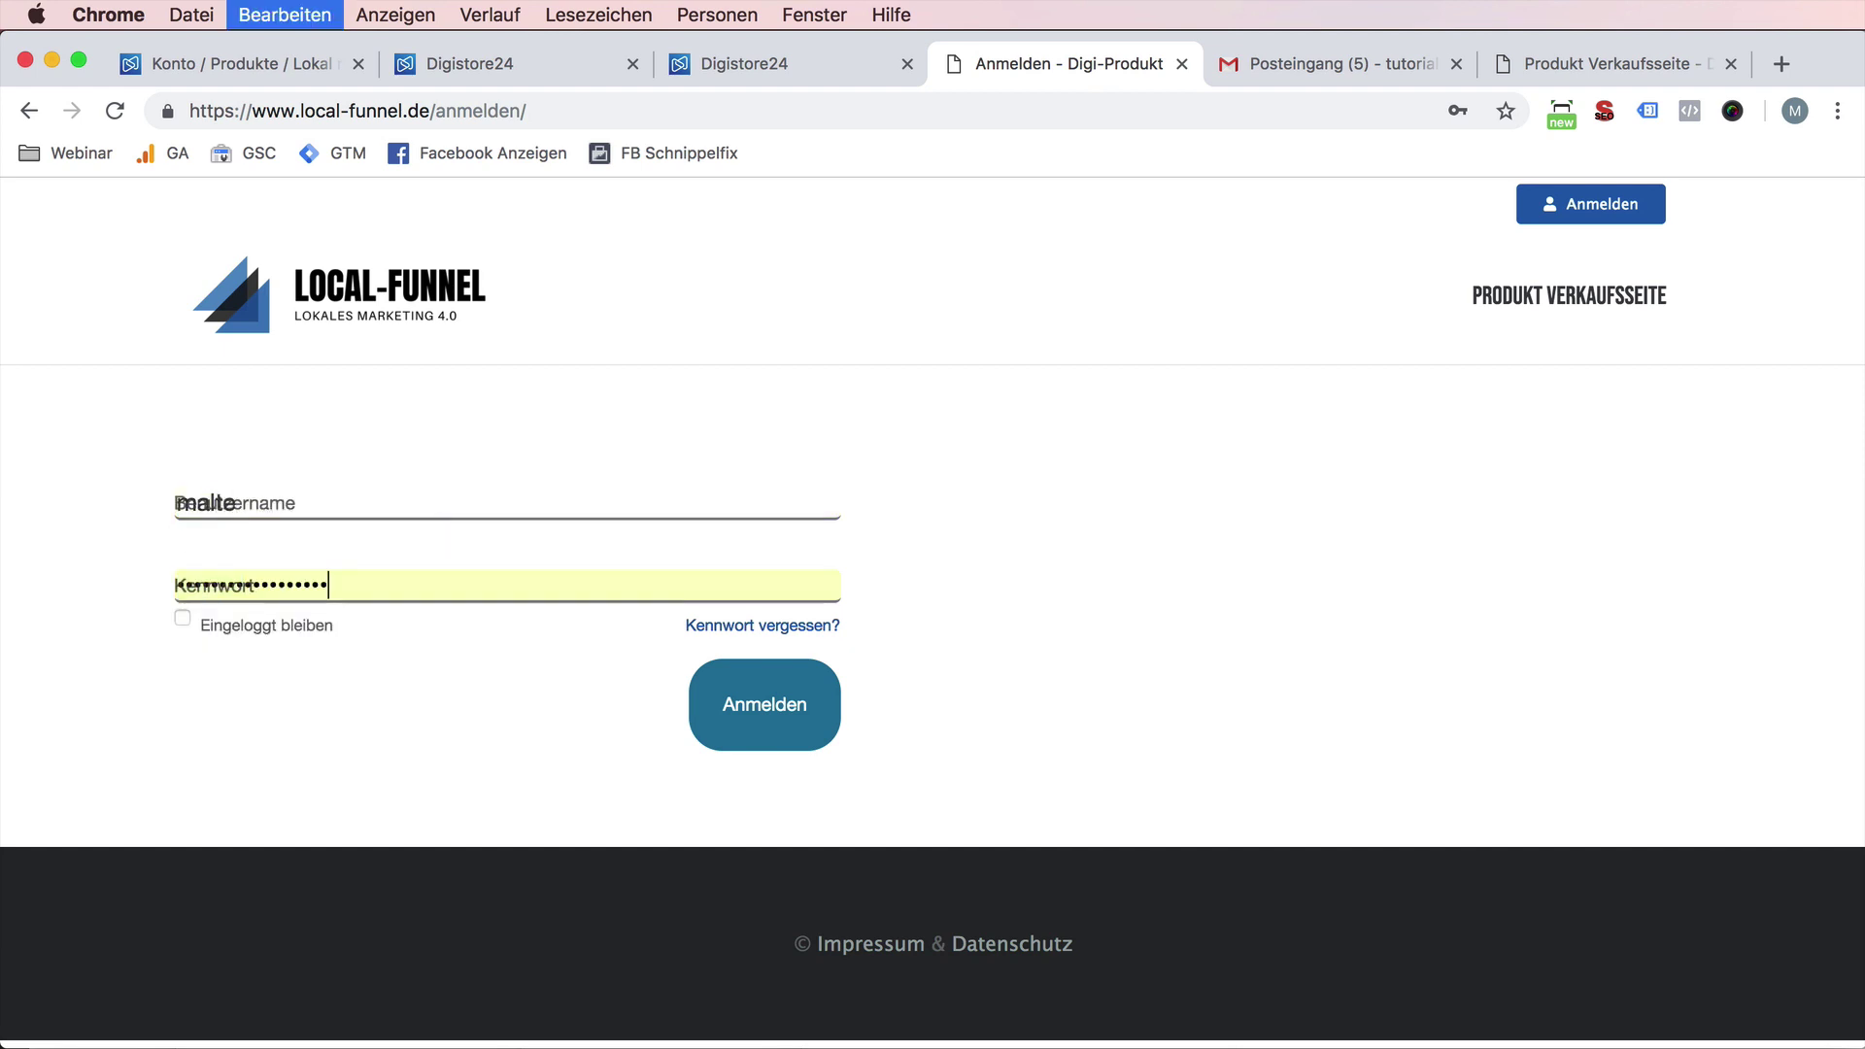
pyautogui.press('Return')
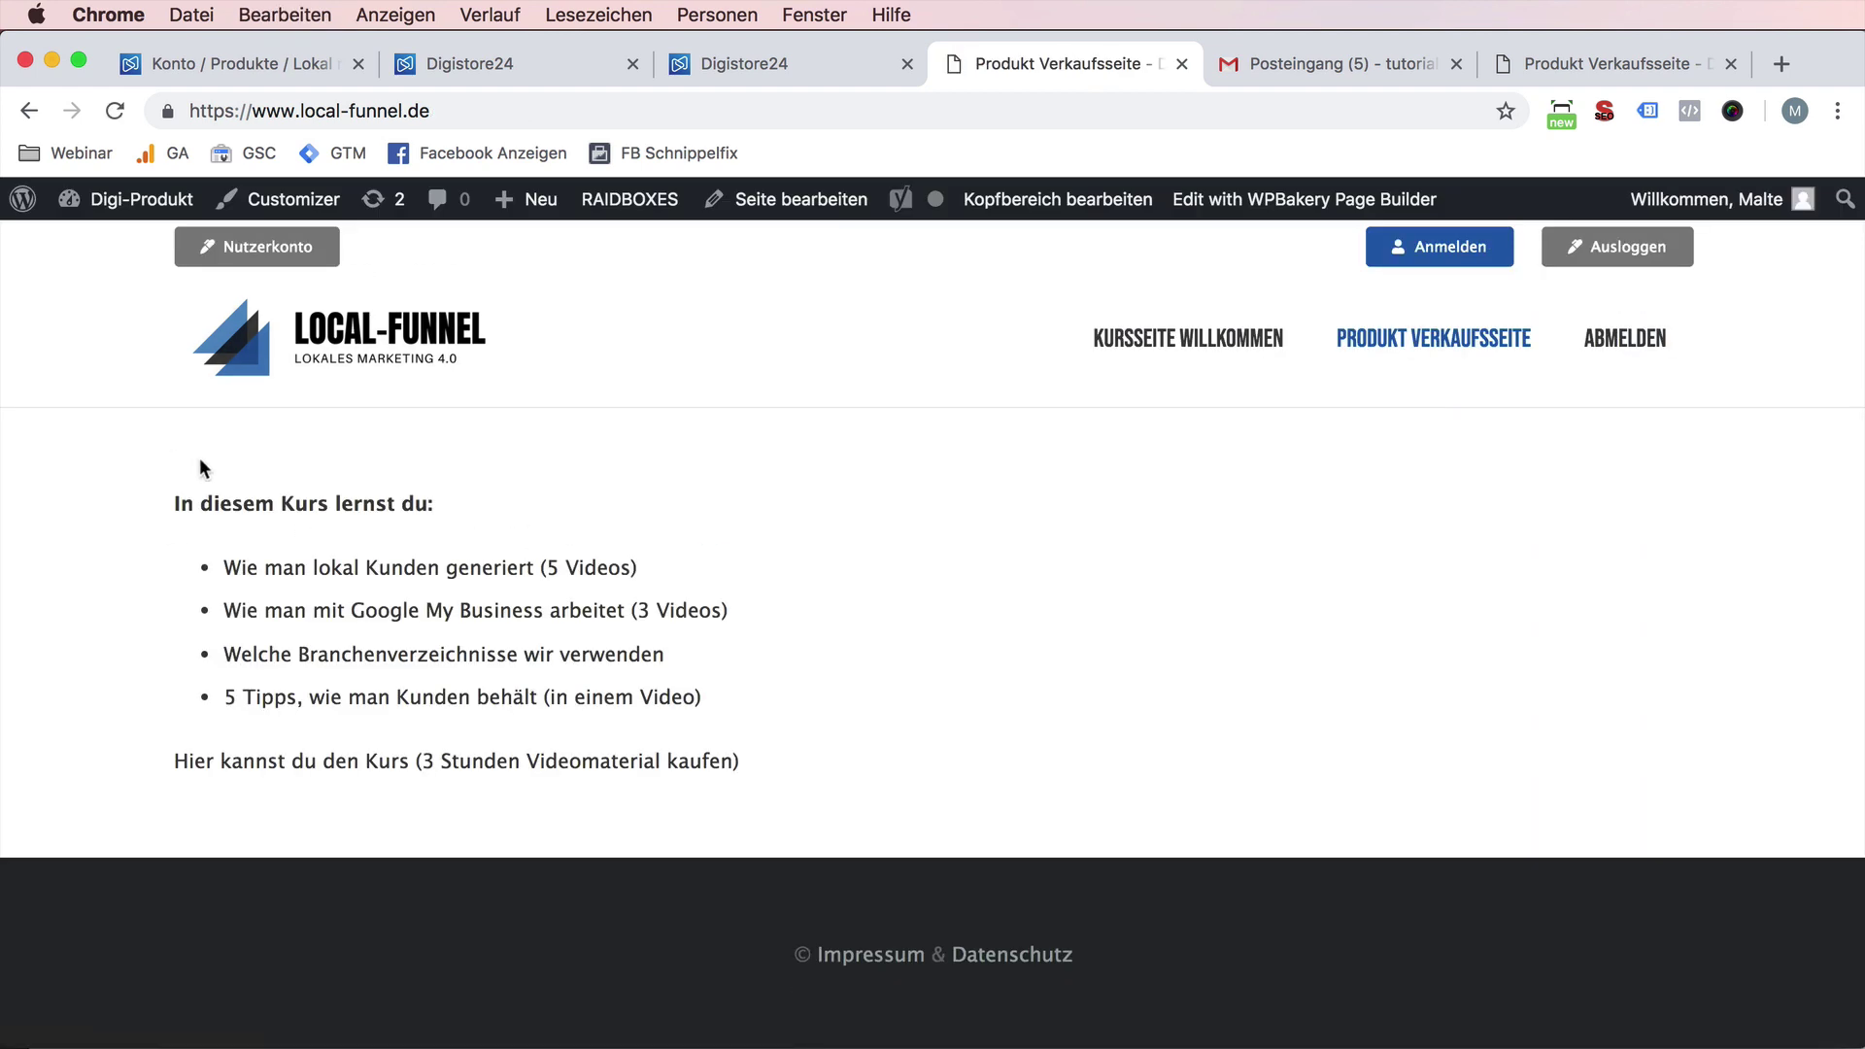
# - Open the Produkt Verkaufsseite in the WPBakery Backend Editor
pyautogui.click(776, 204)
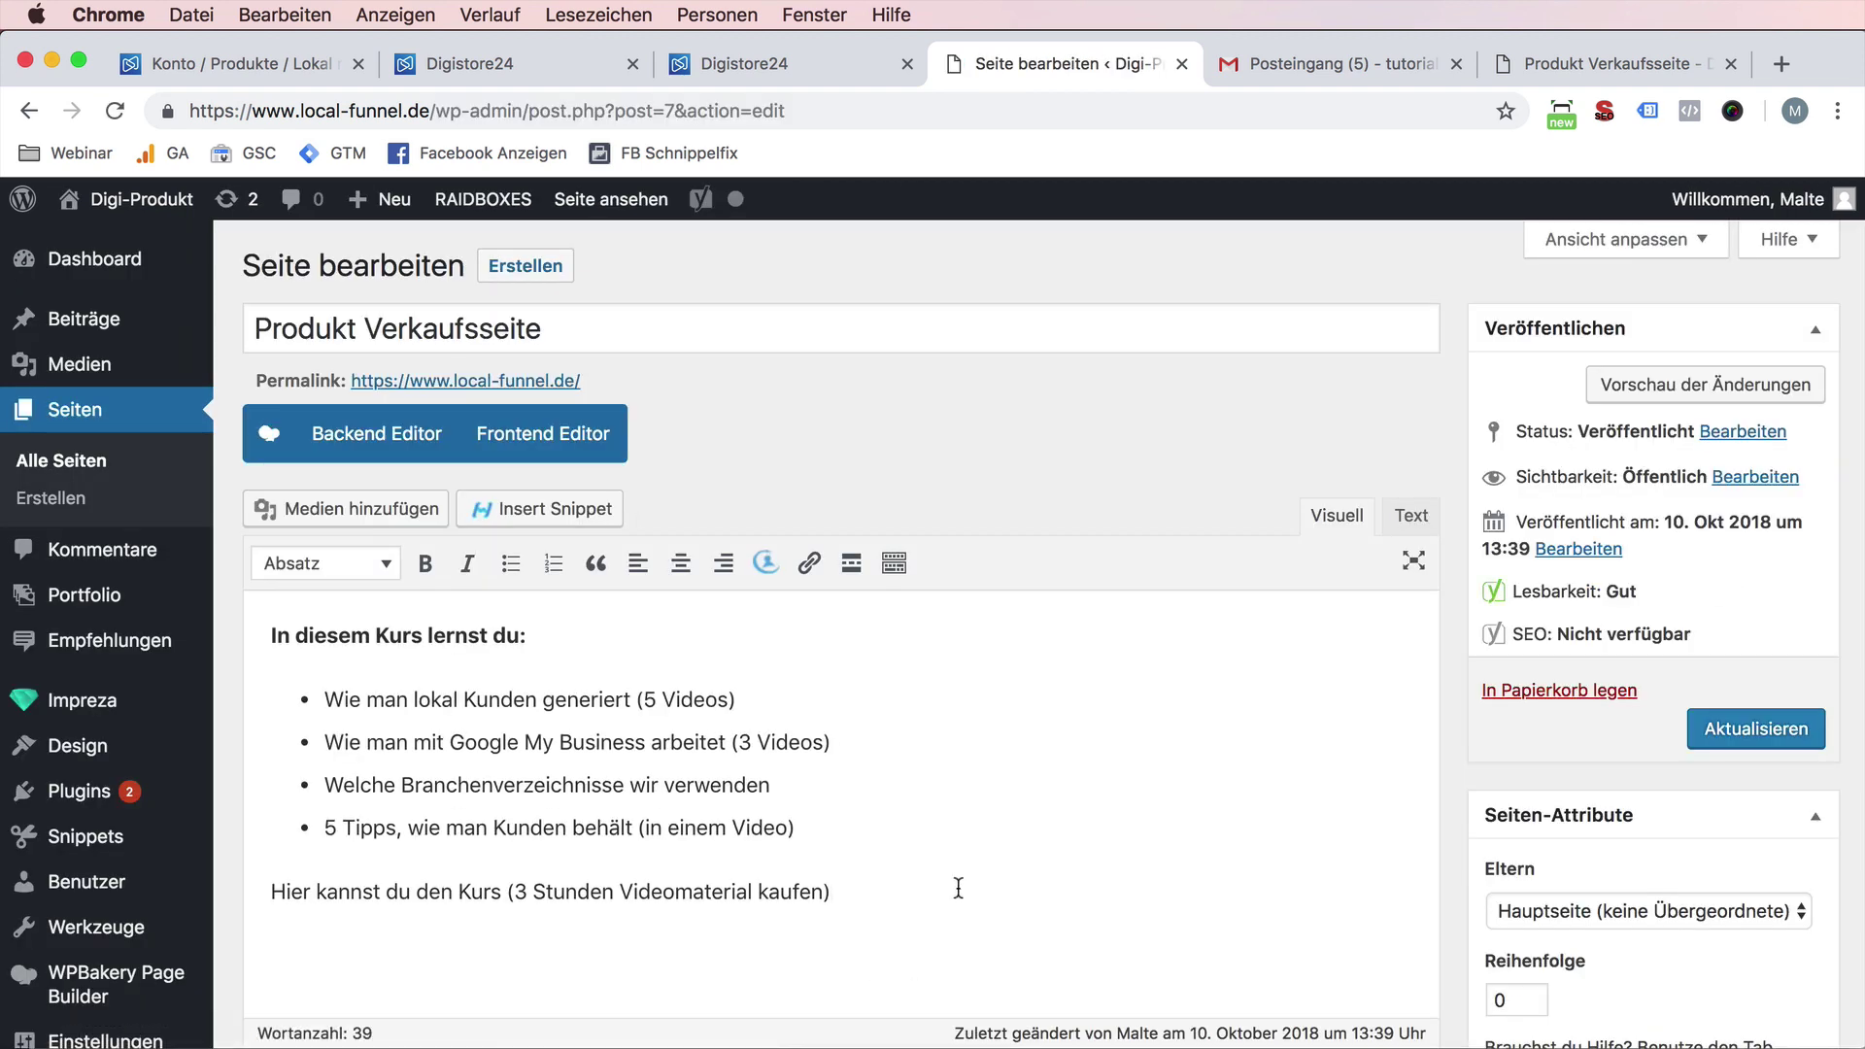
pyautogui.scroll(-1, 958, 888)
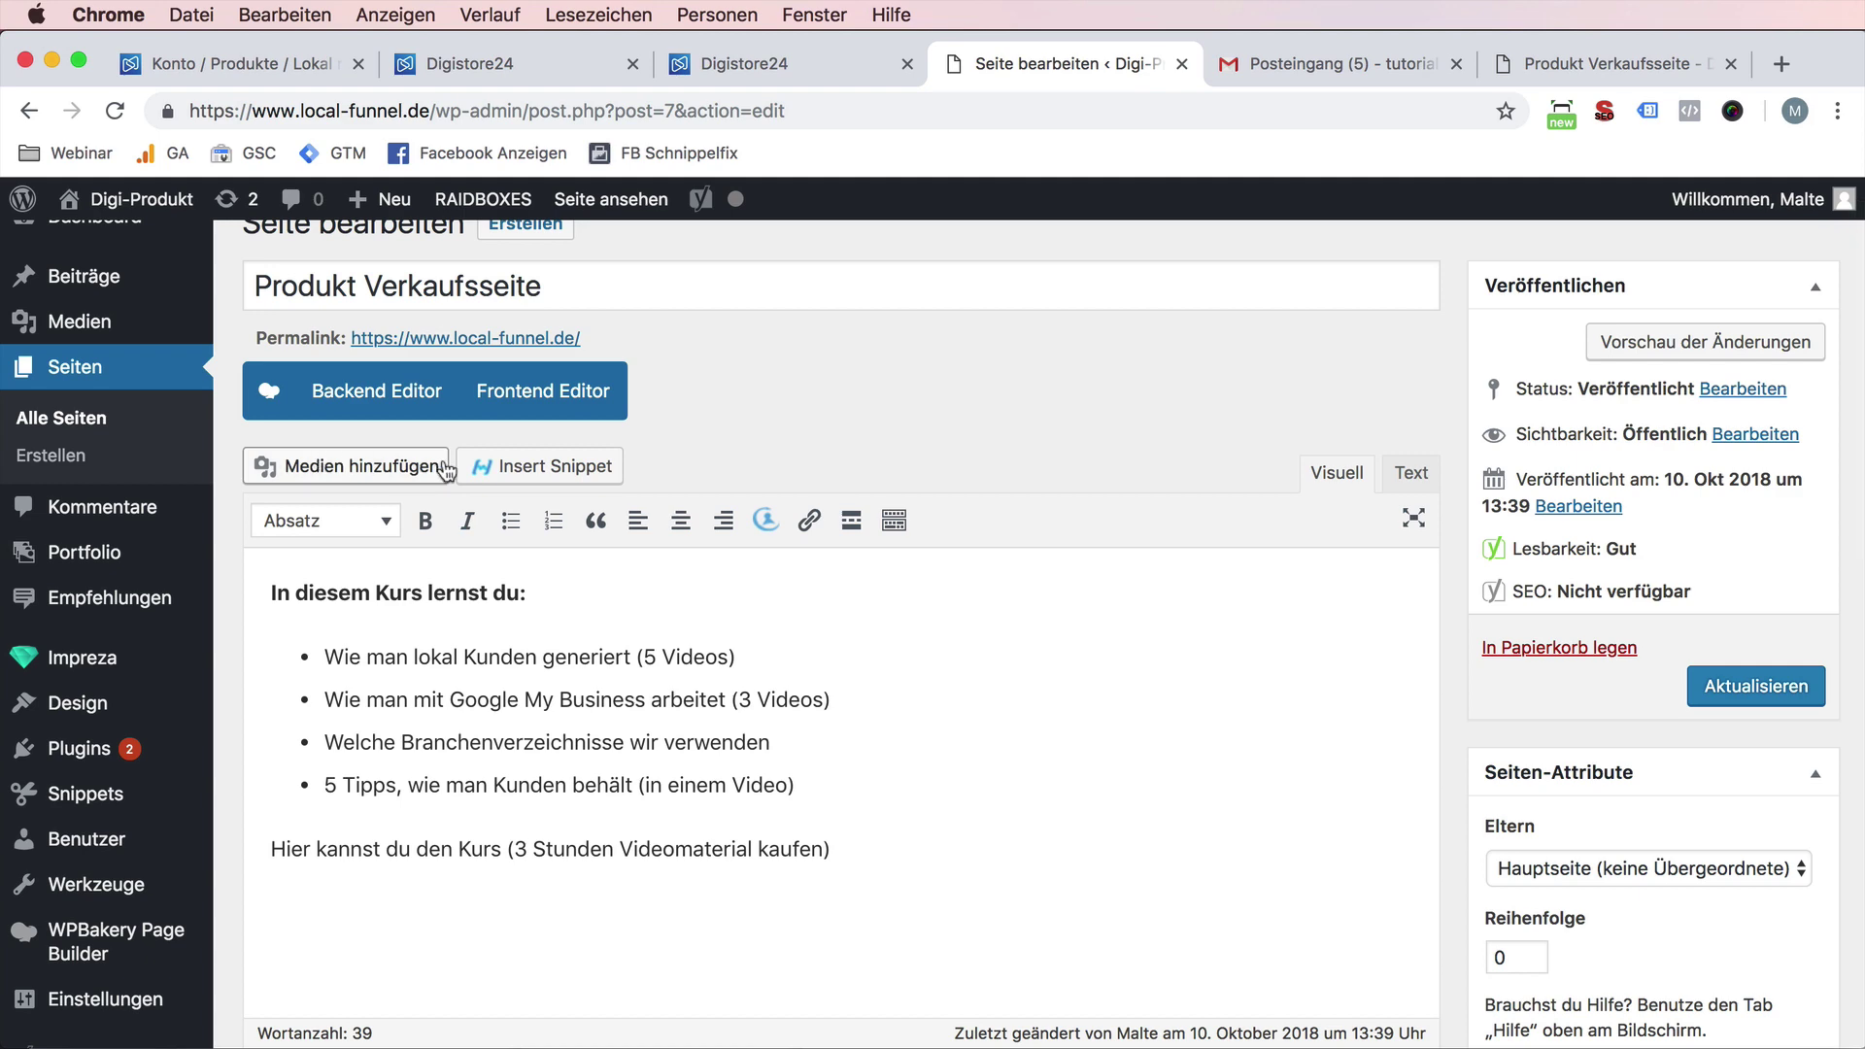
pyautogui.click(377, 390)
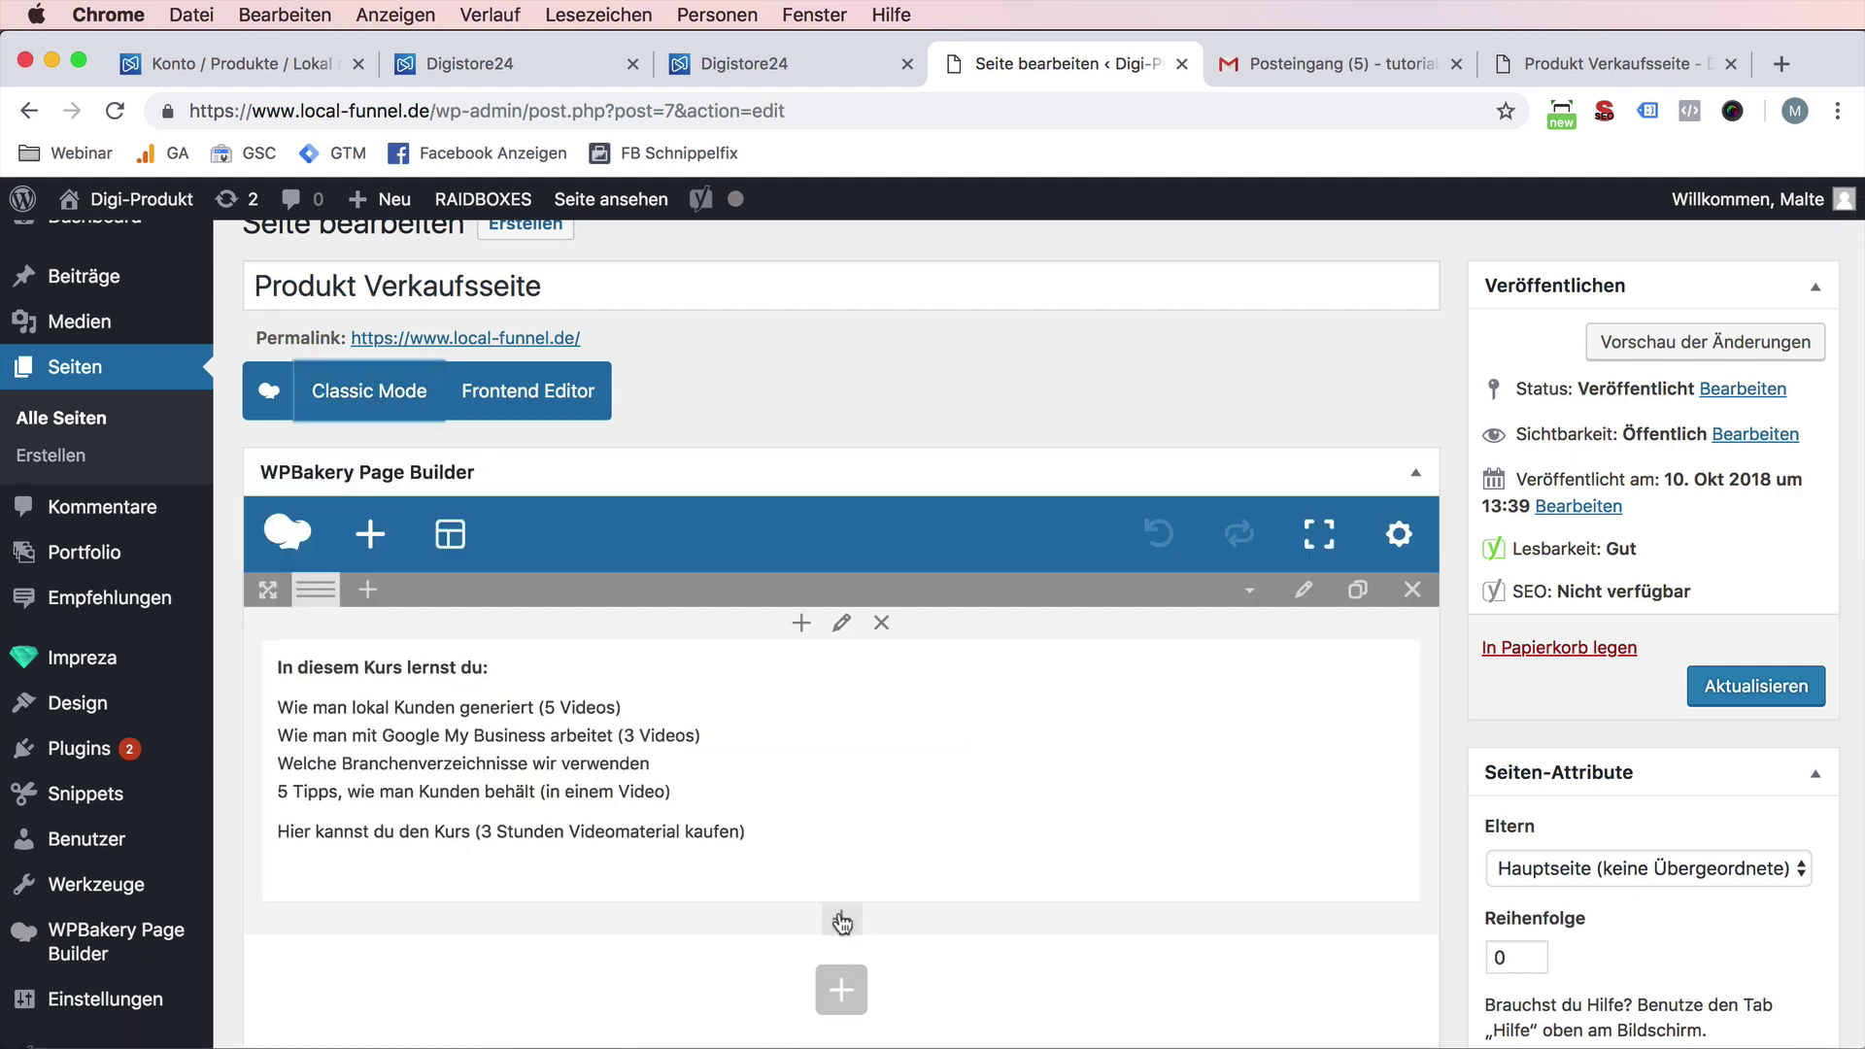
# - Add a button element below the course text labelled 'Local-Funnel Kurs kaufen'
pyautogui.click(841, 920)
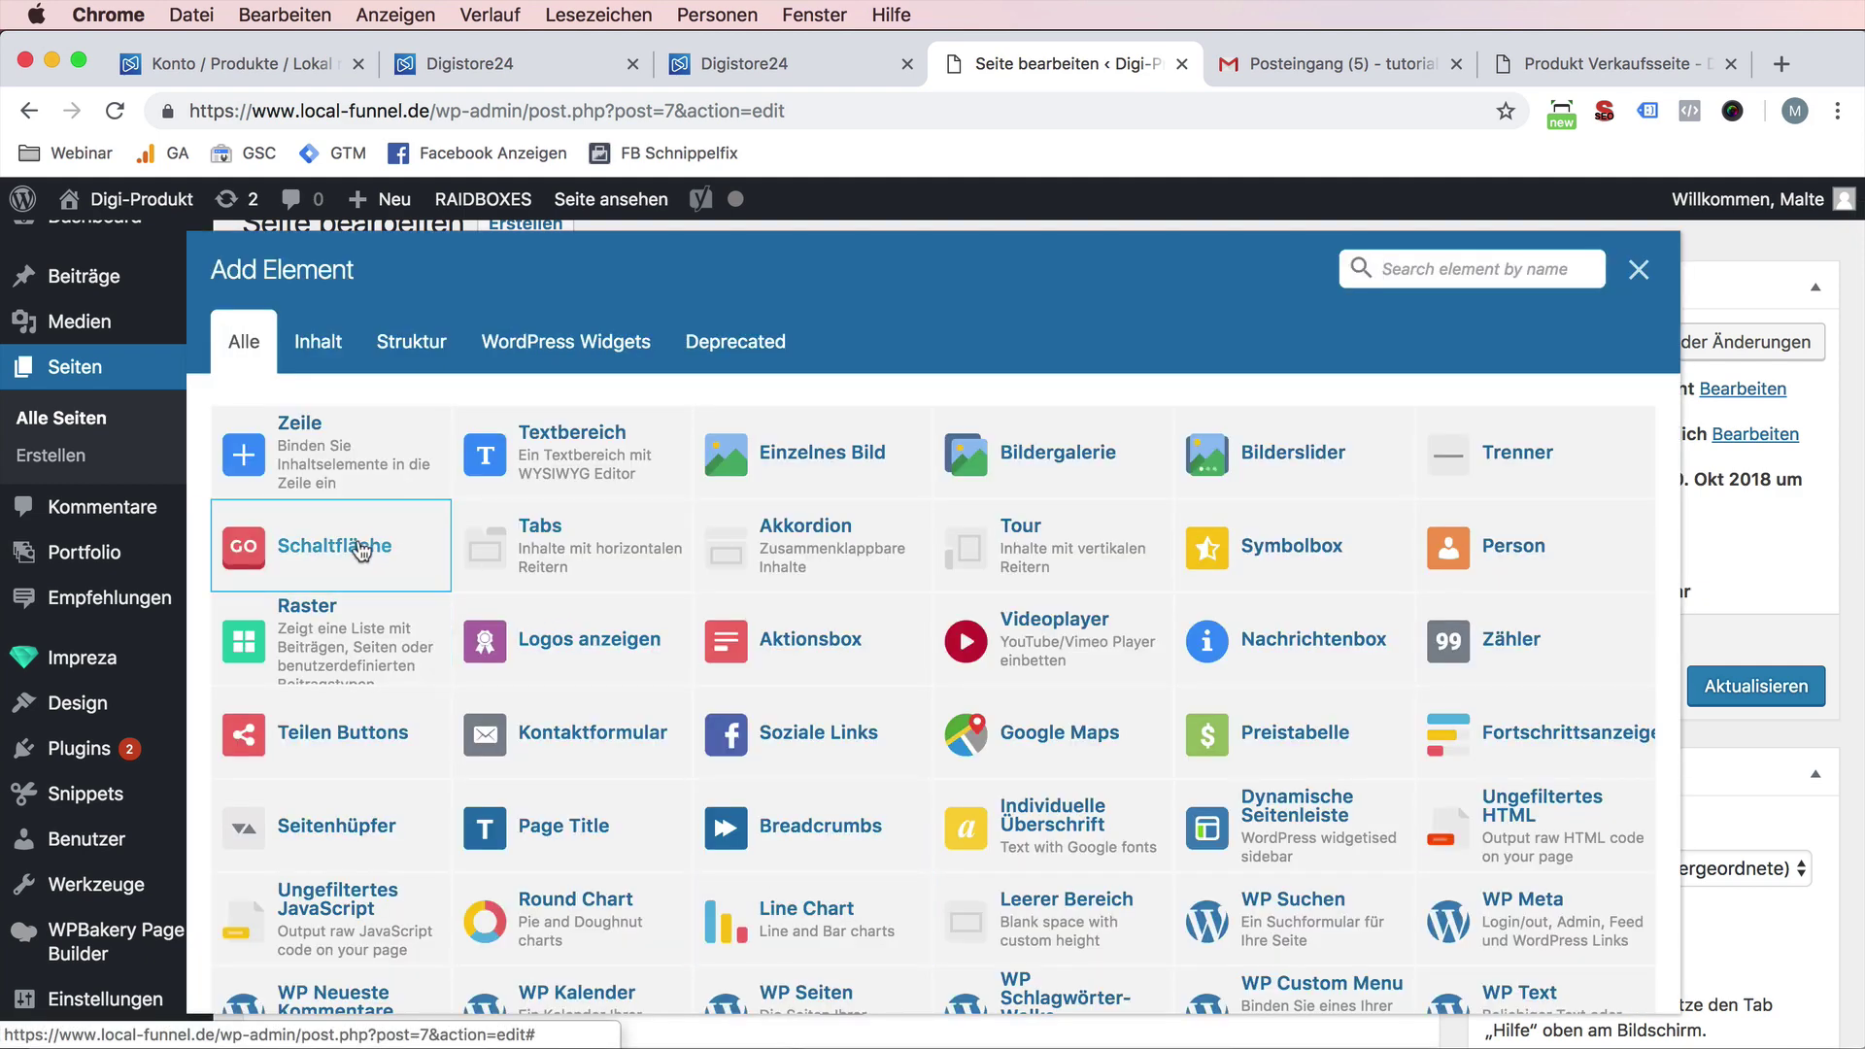
pyautogui.click(362, 551)
pyautogui.tripleClick(1176, 447)
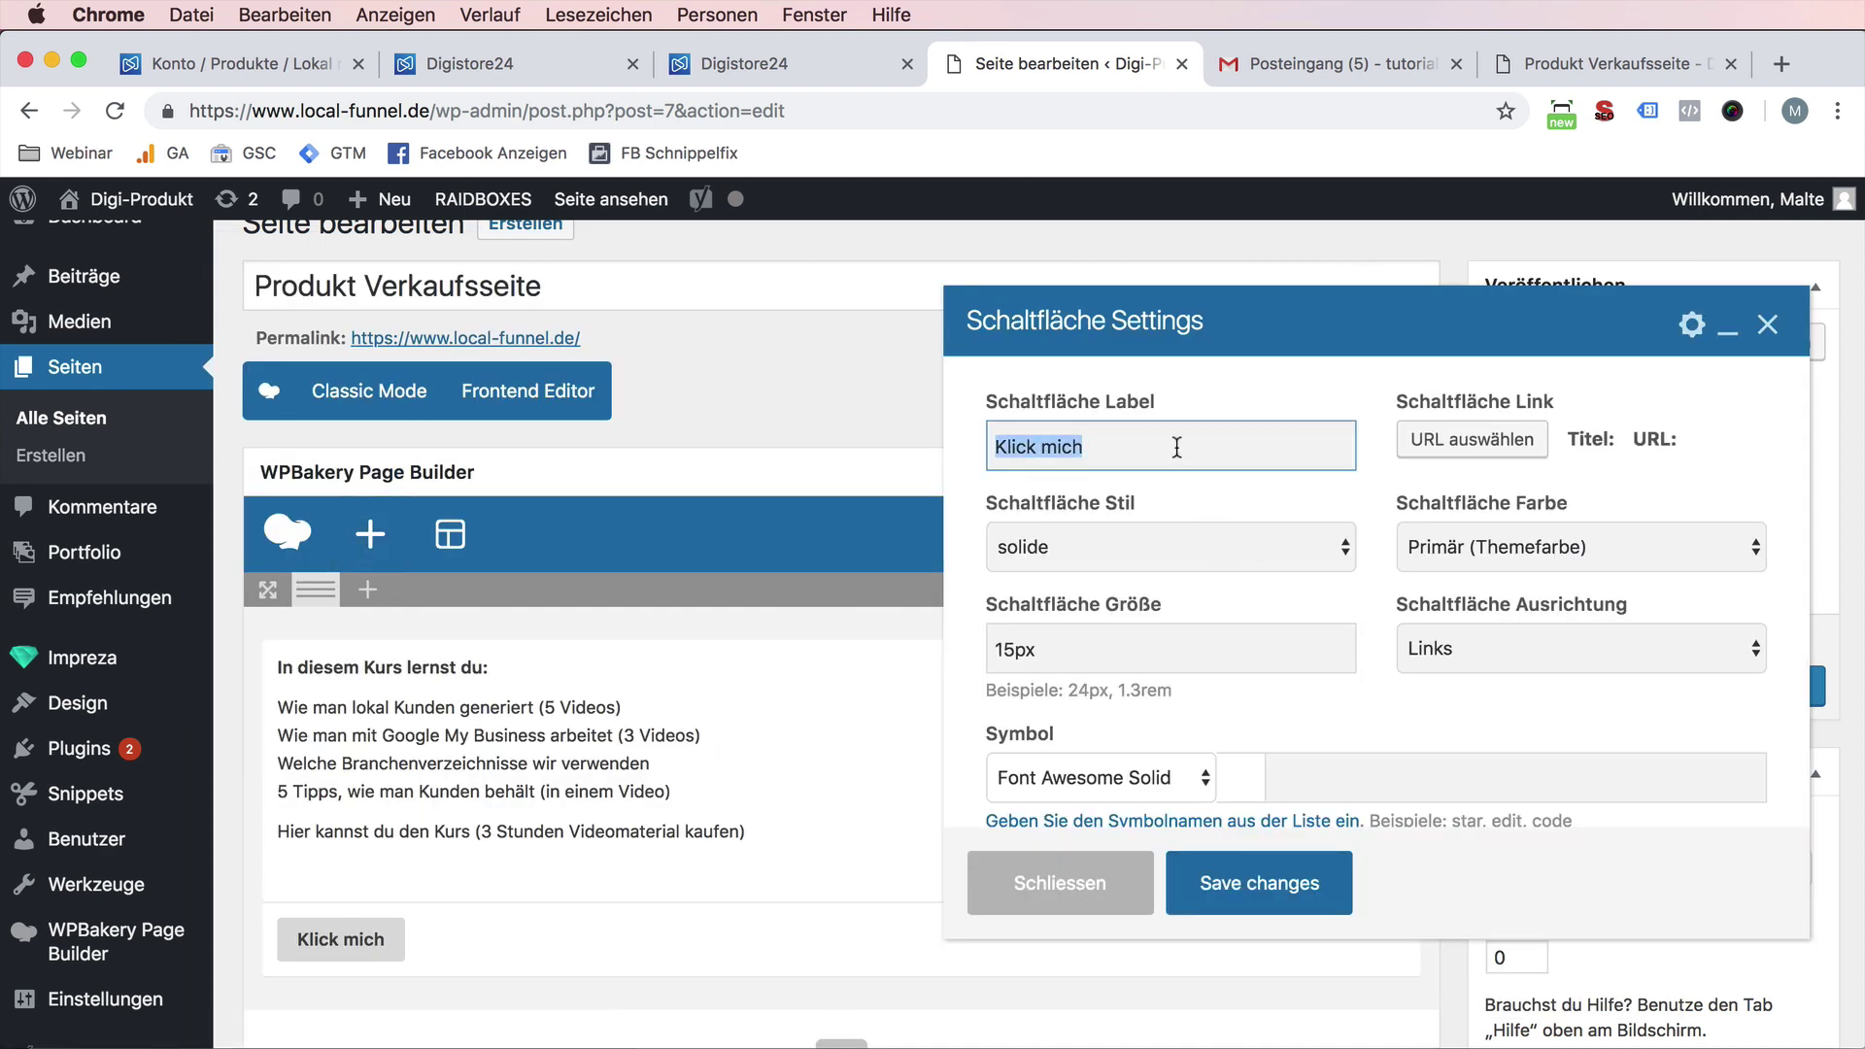
pyautogui.write('P')
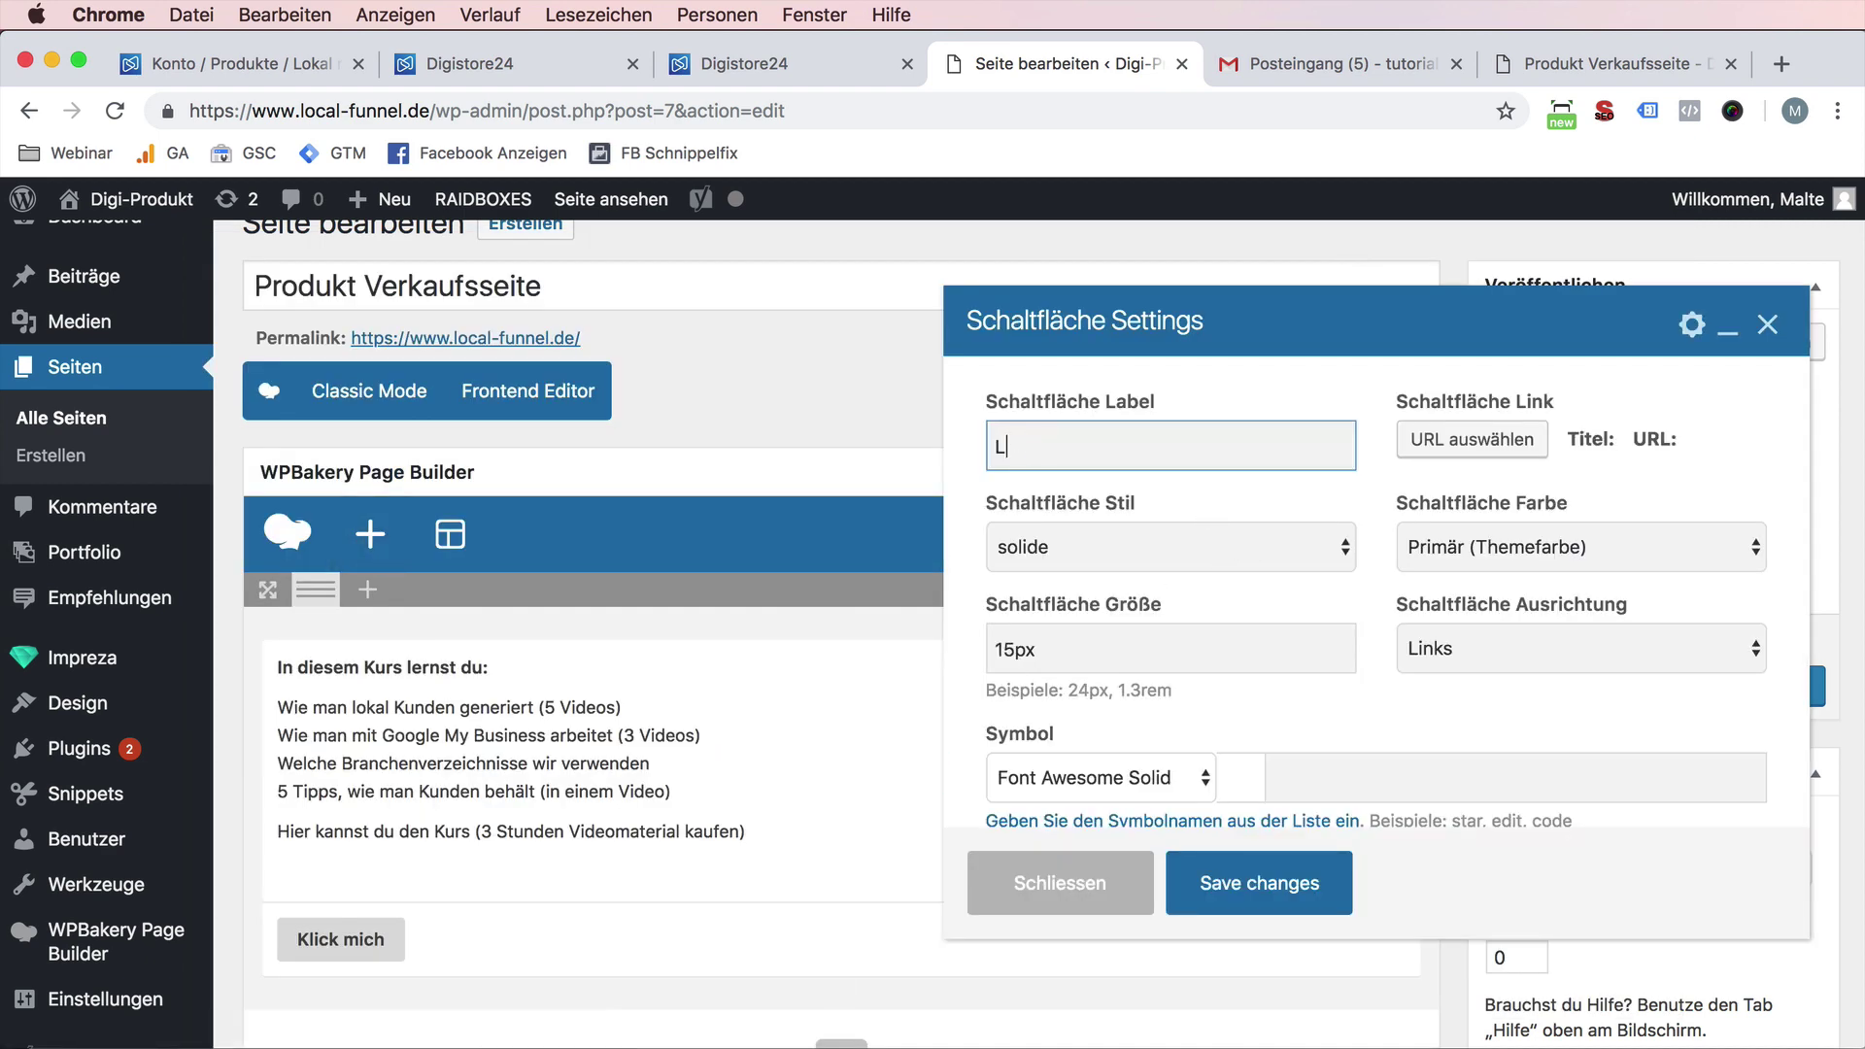
pyautogui.write('ocal-Funnel Kurs a')
pyautogui.click(1471, 439)
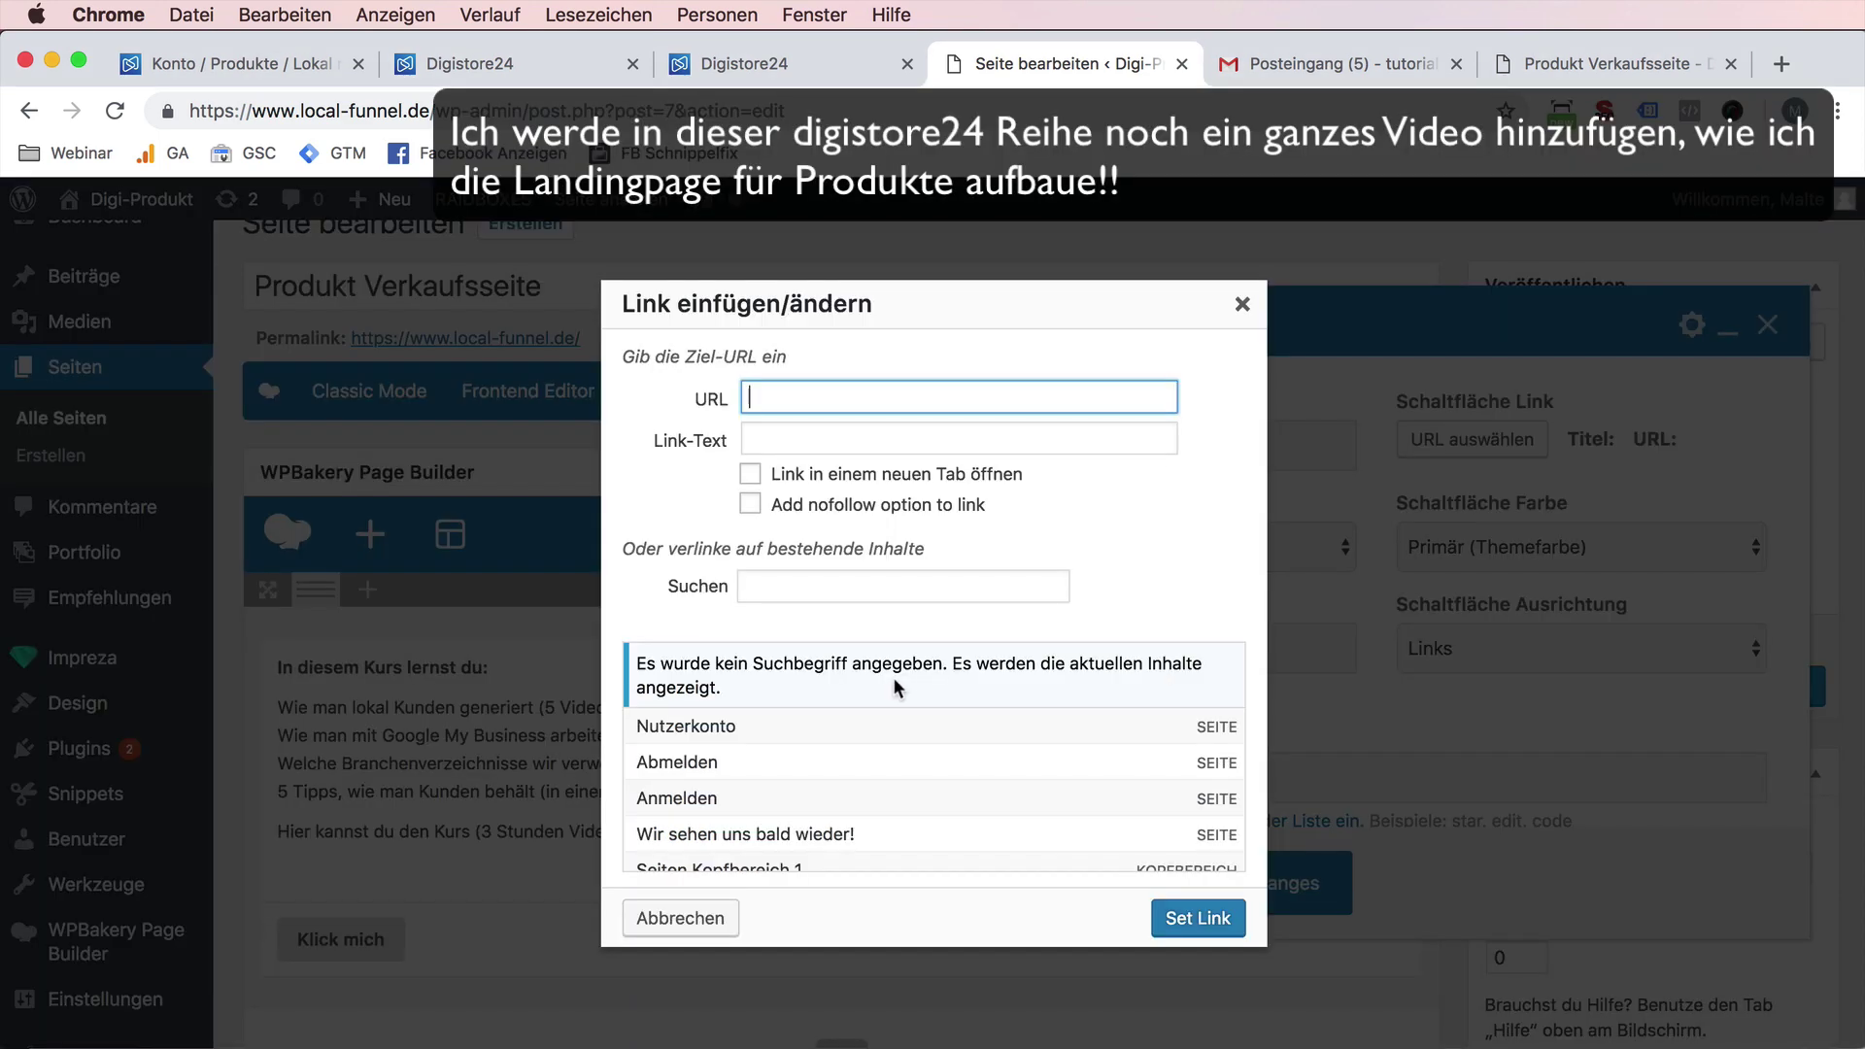
pyautogui.click(786, 54)
pyautogui.click(539, 53)
pyautogui.click(249, 65)
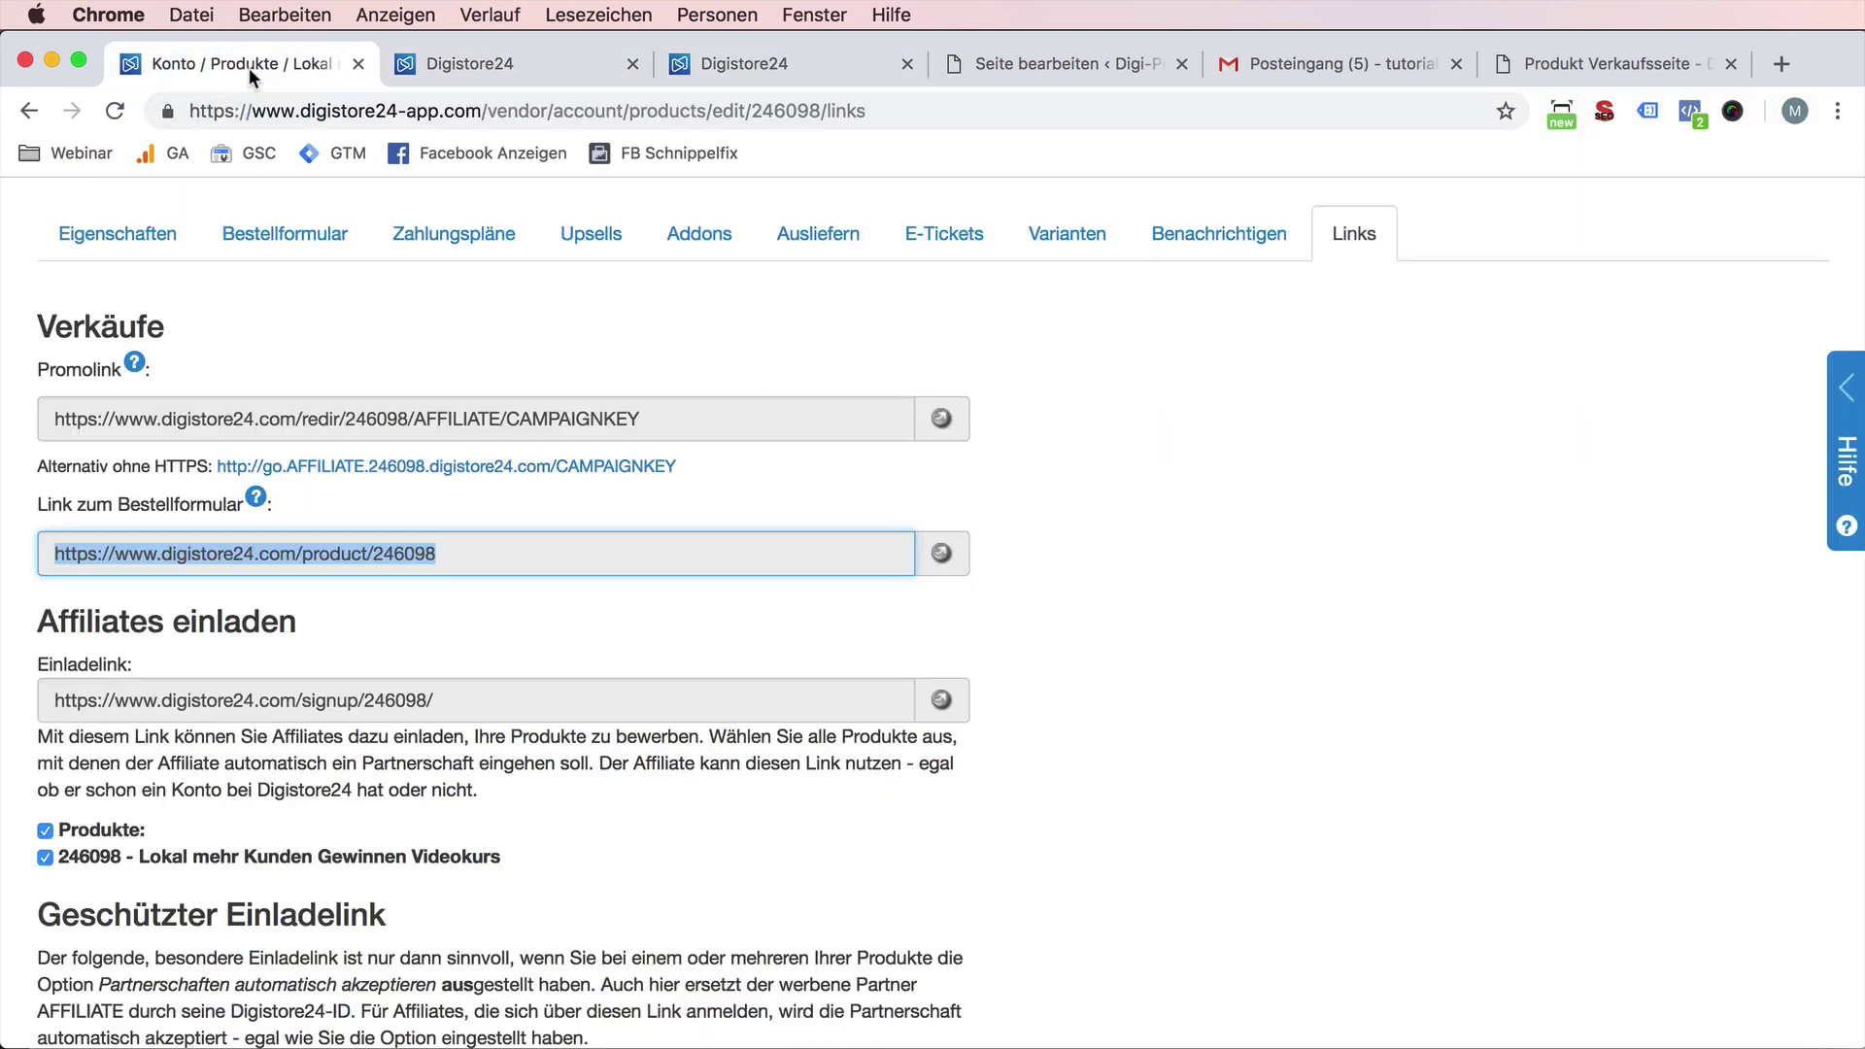
pyautogui.press('super+c')
pyautogui.click(1058, 68)
pyautogui.press('super+v')
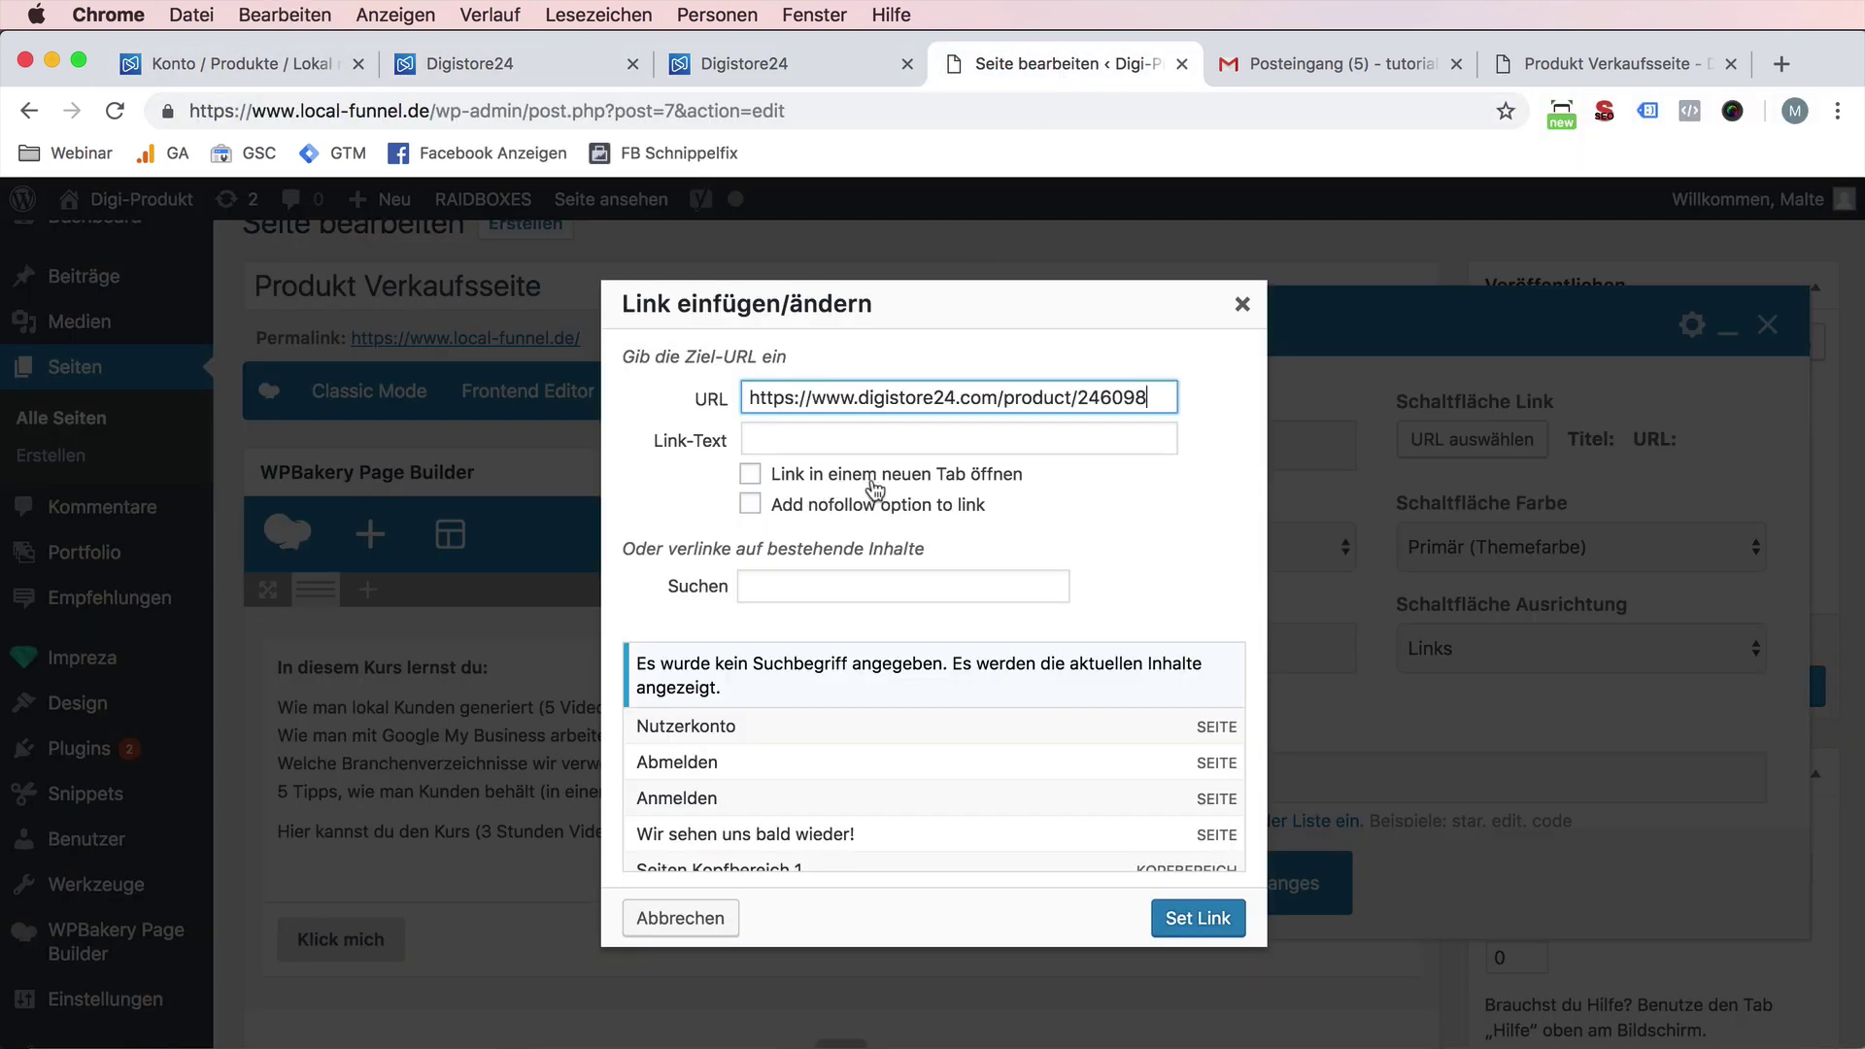
pyautogui.click(1195, 917)
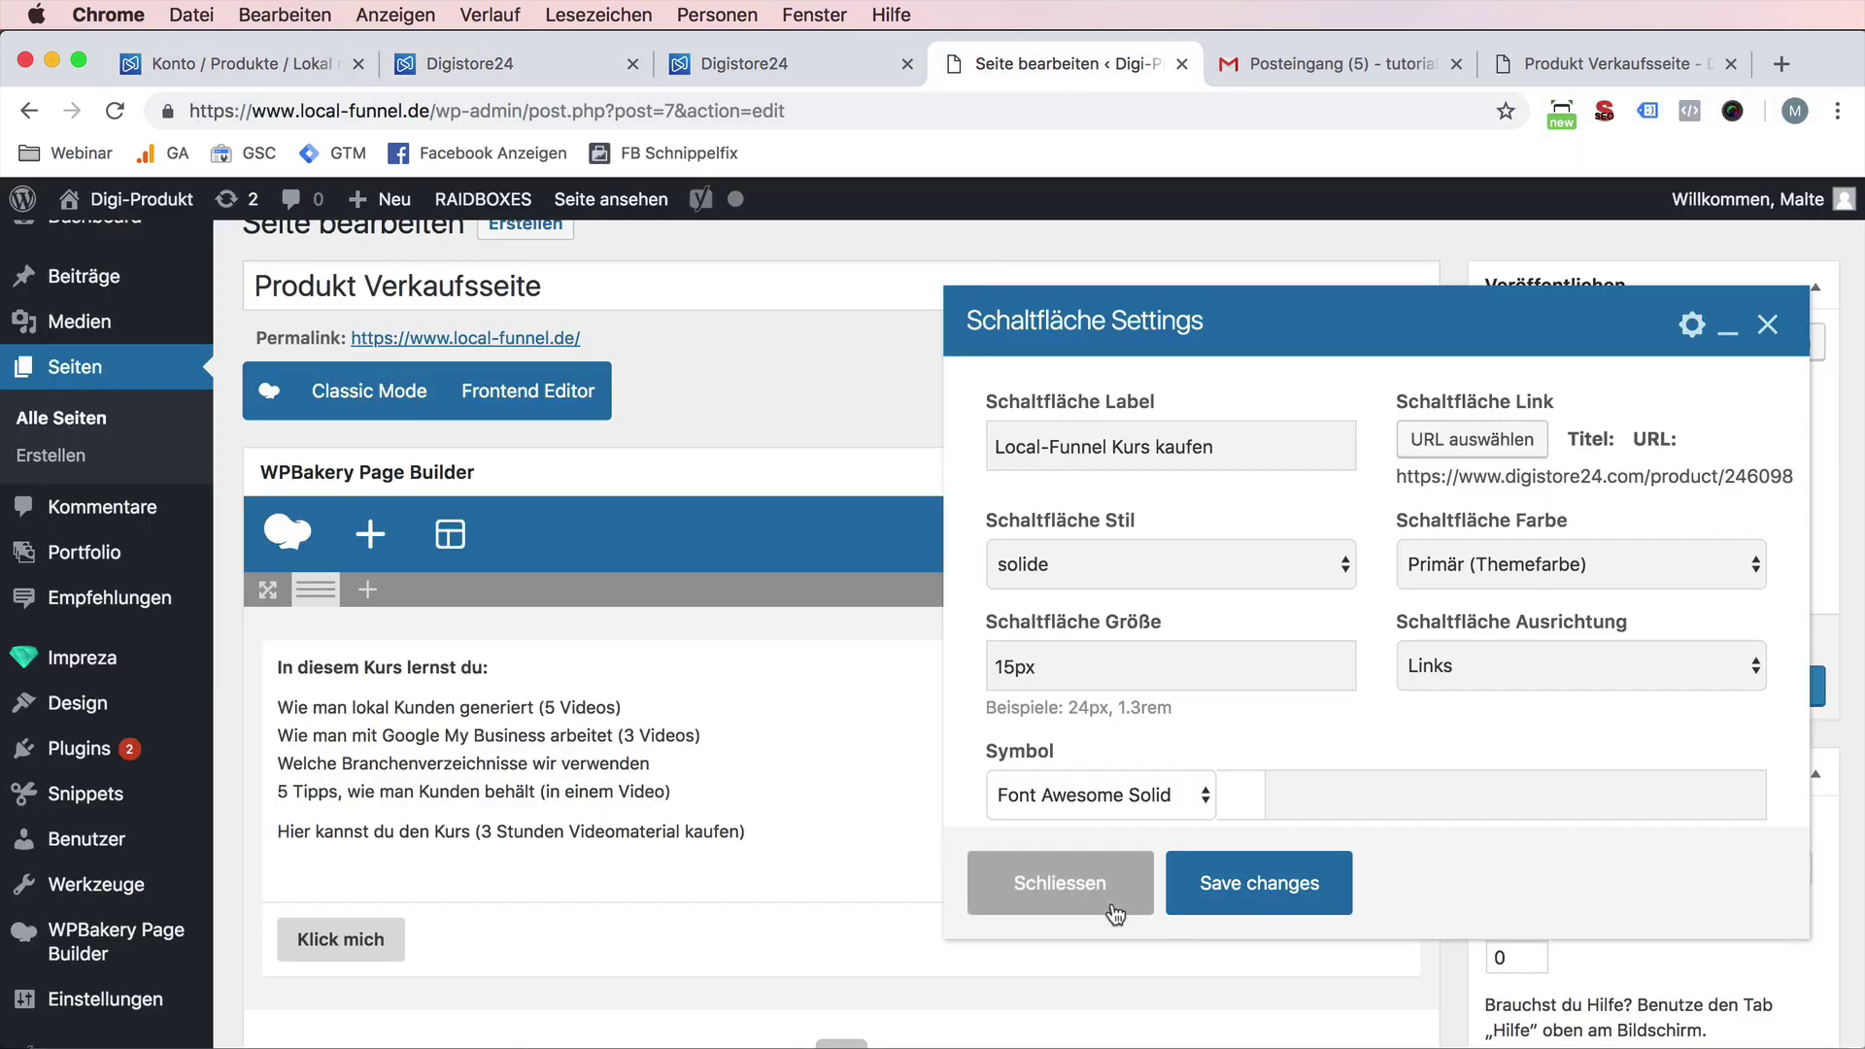
# - Save the button, update the page with Aktualisieren and view it live
pyautogui.click(1301, 898)
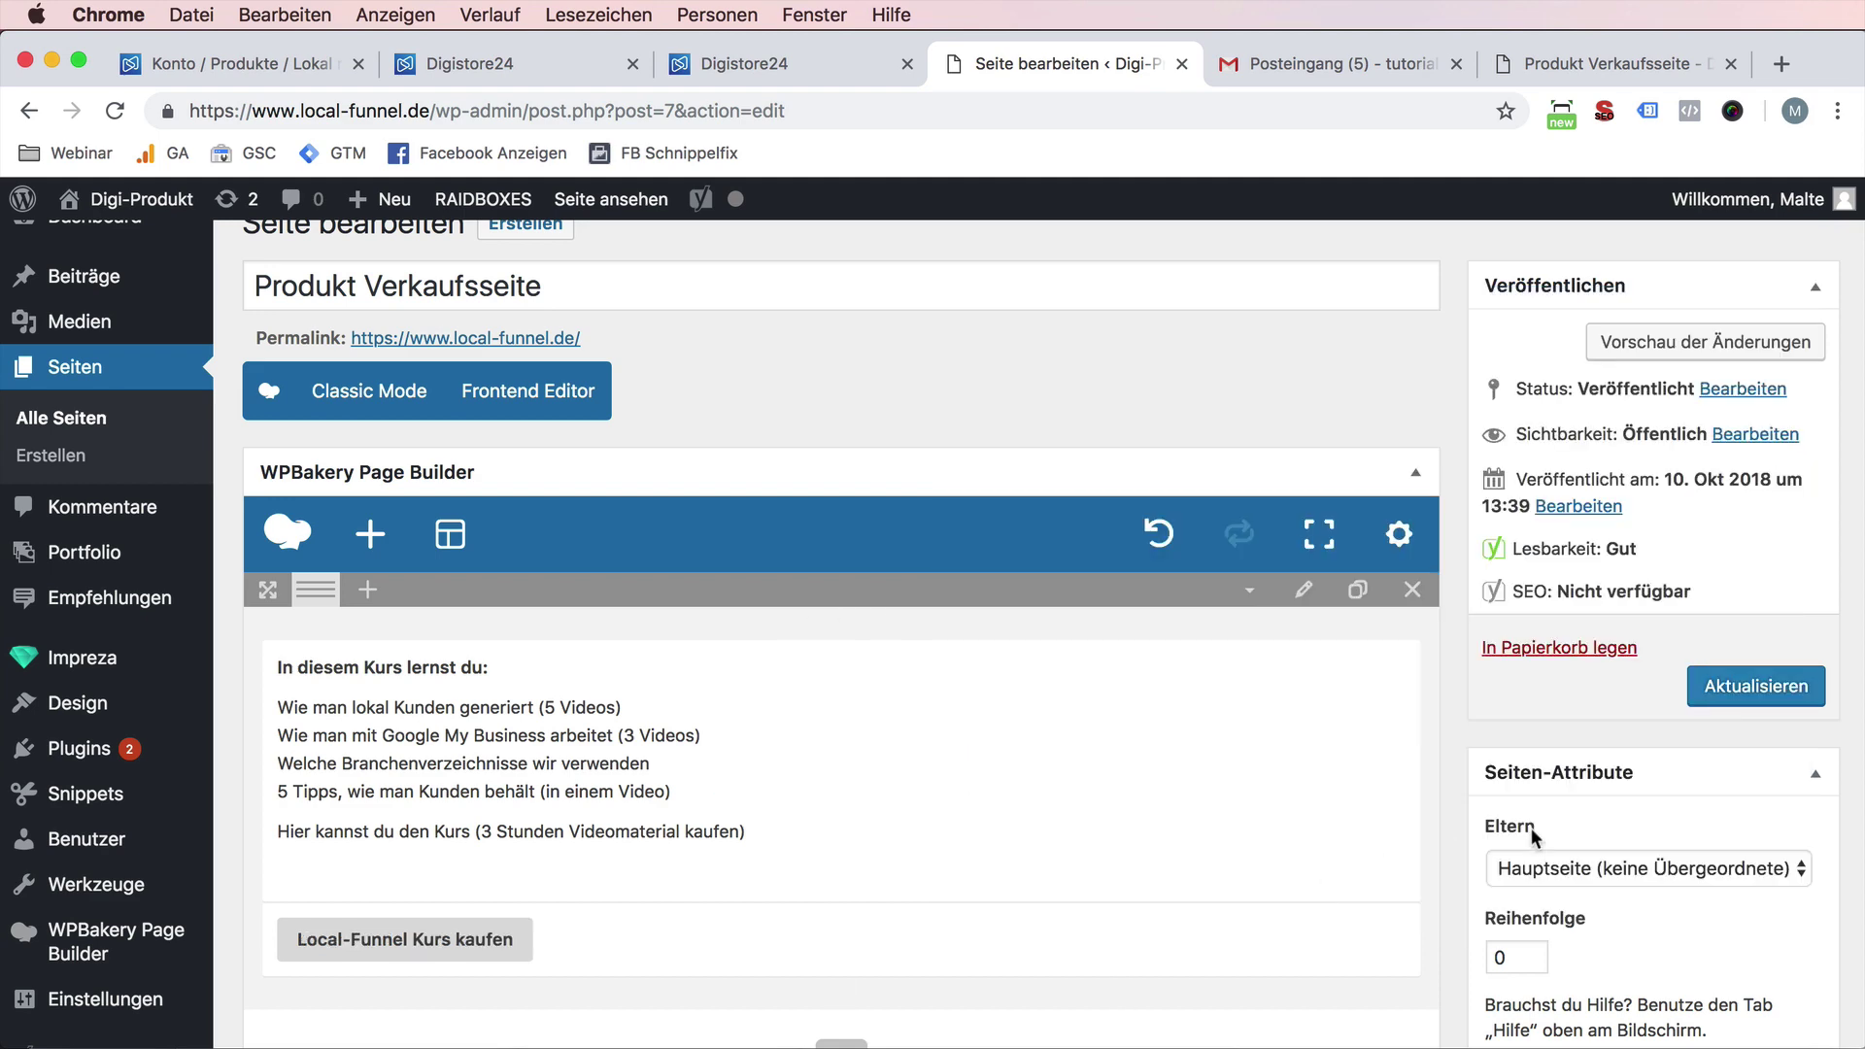
pyautogui.click(1714, 692)
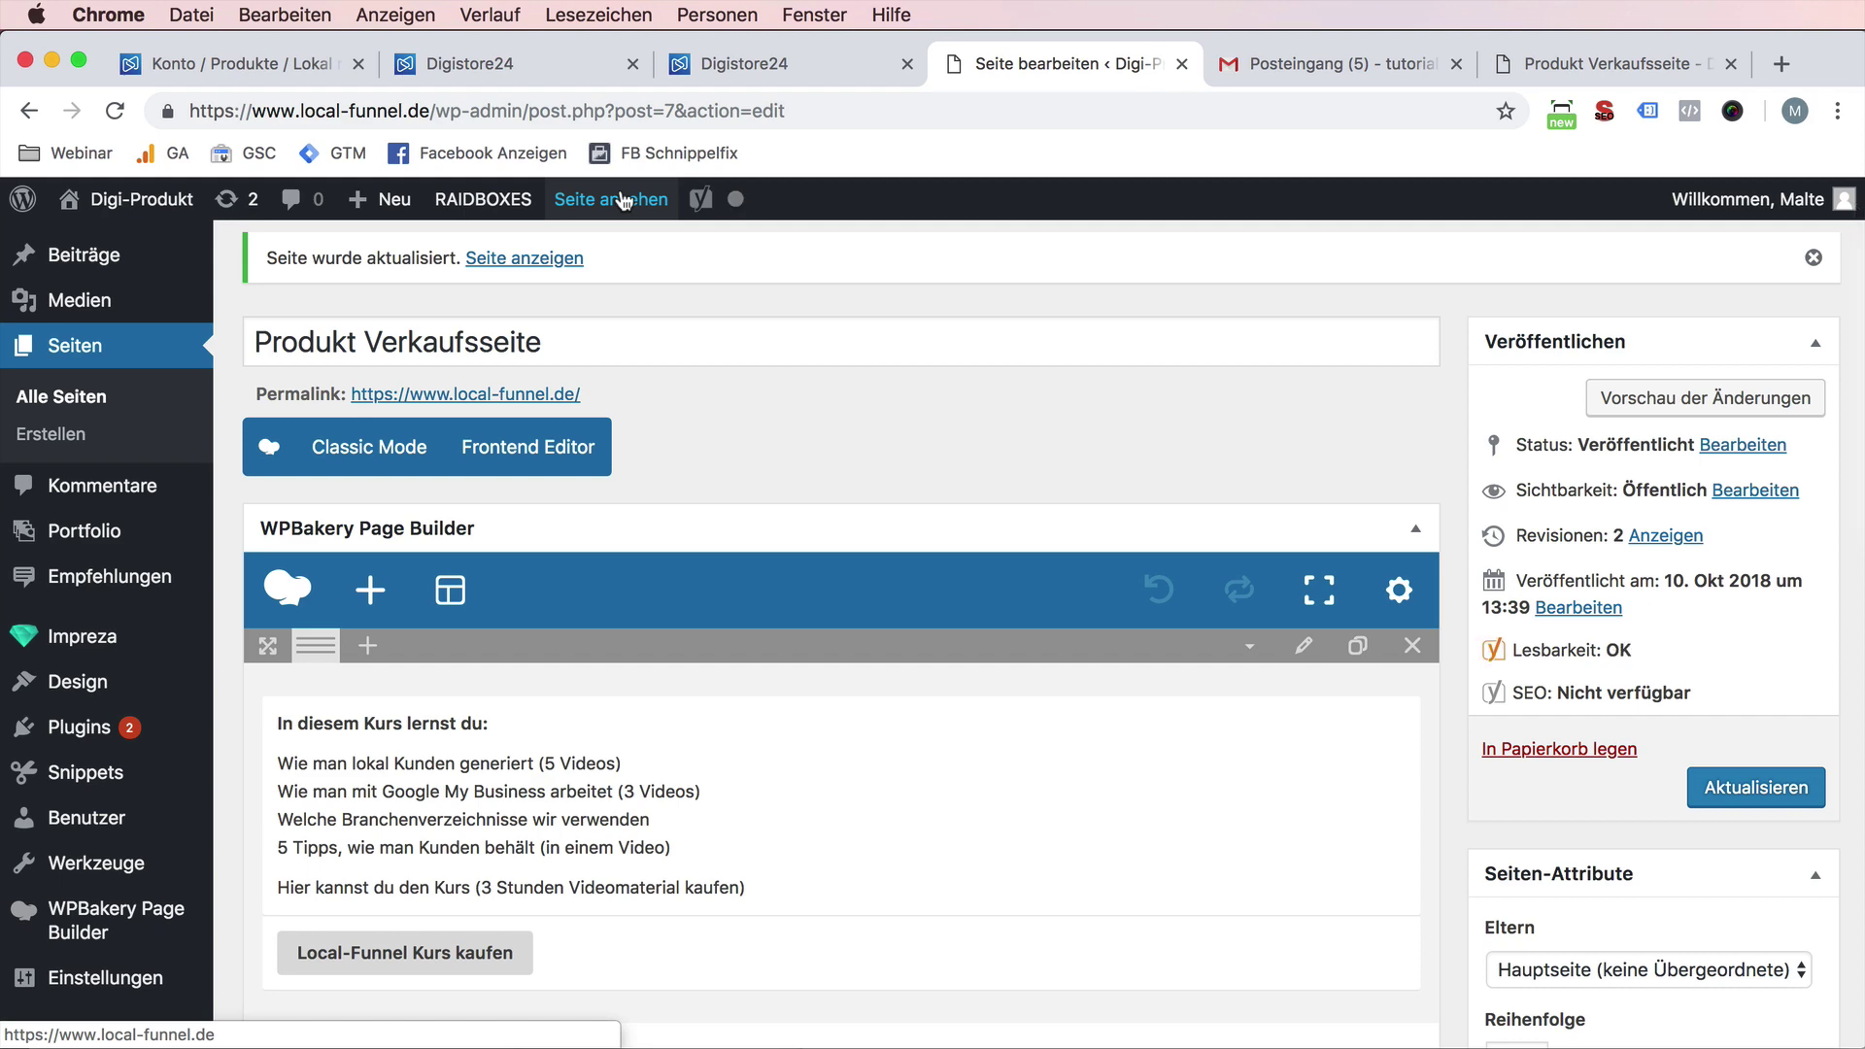
pyautogui.click(622, 200)
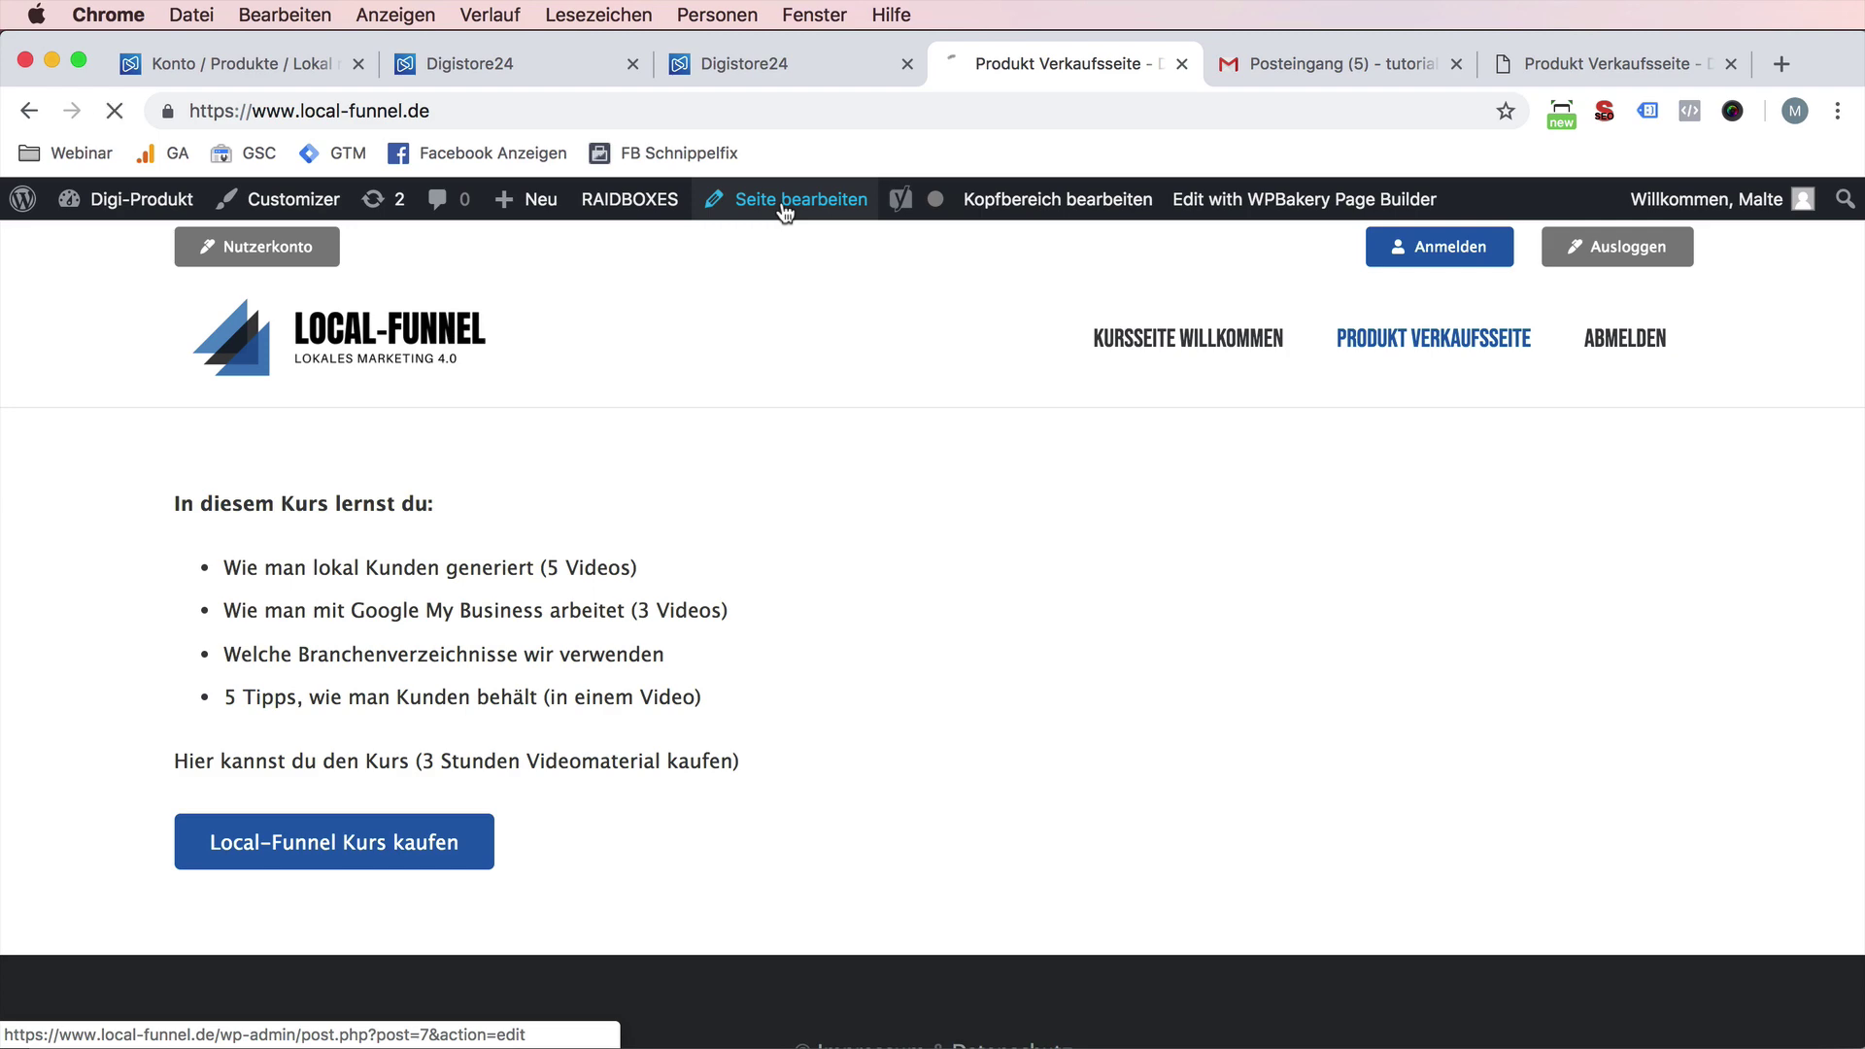
# - Open unsplash.com in a new tab and search for 'funnel', then 'advertisement' photos
pyautogui.press('super+t')
pyautogui.write('uns')
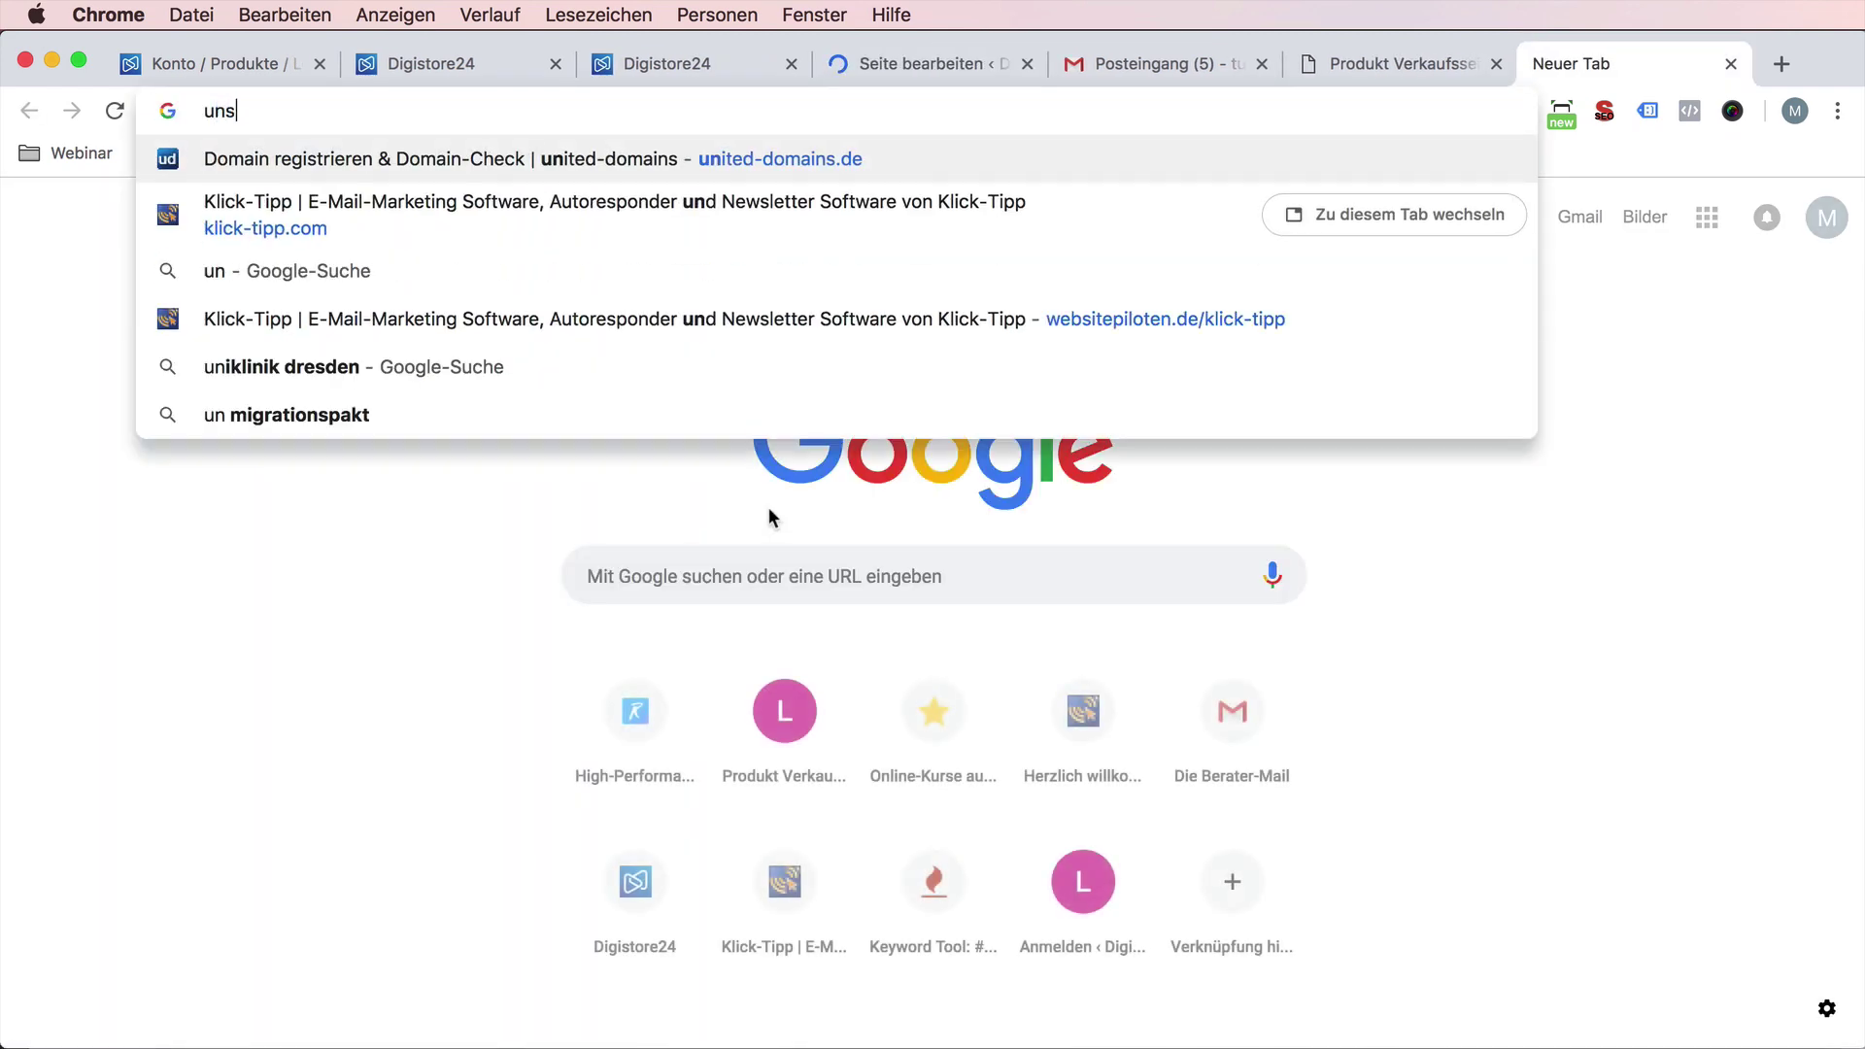
pyautogui.write('plash.com')
pyautogui.press('Return')
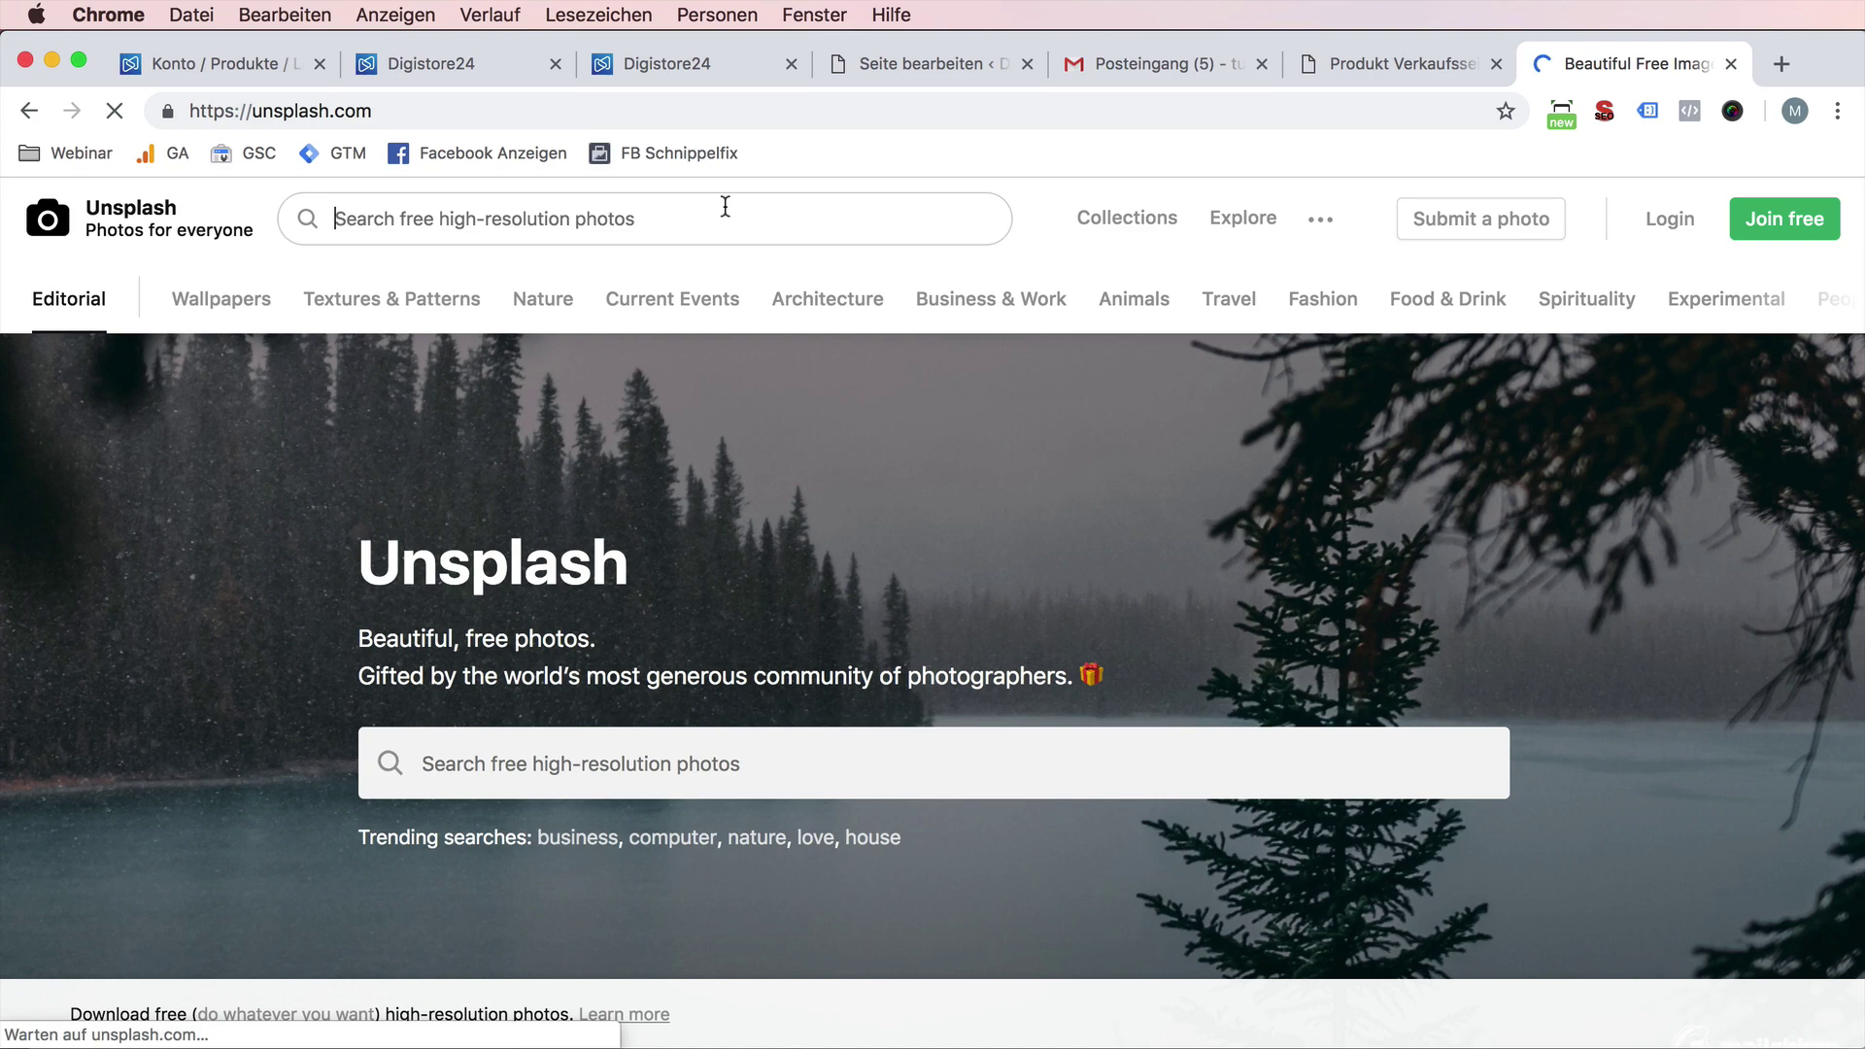
pyautogui.click(725, 212)
pyautogui.write('funne')
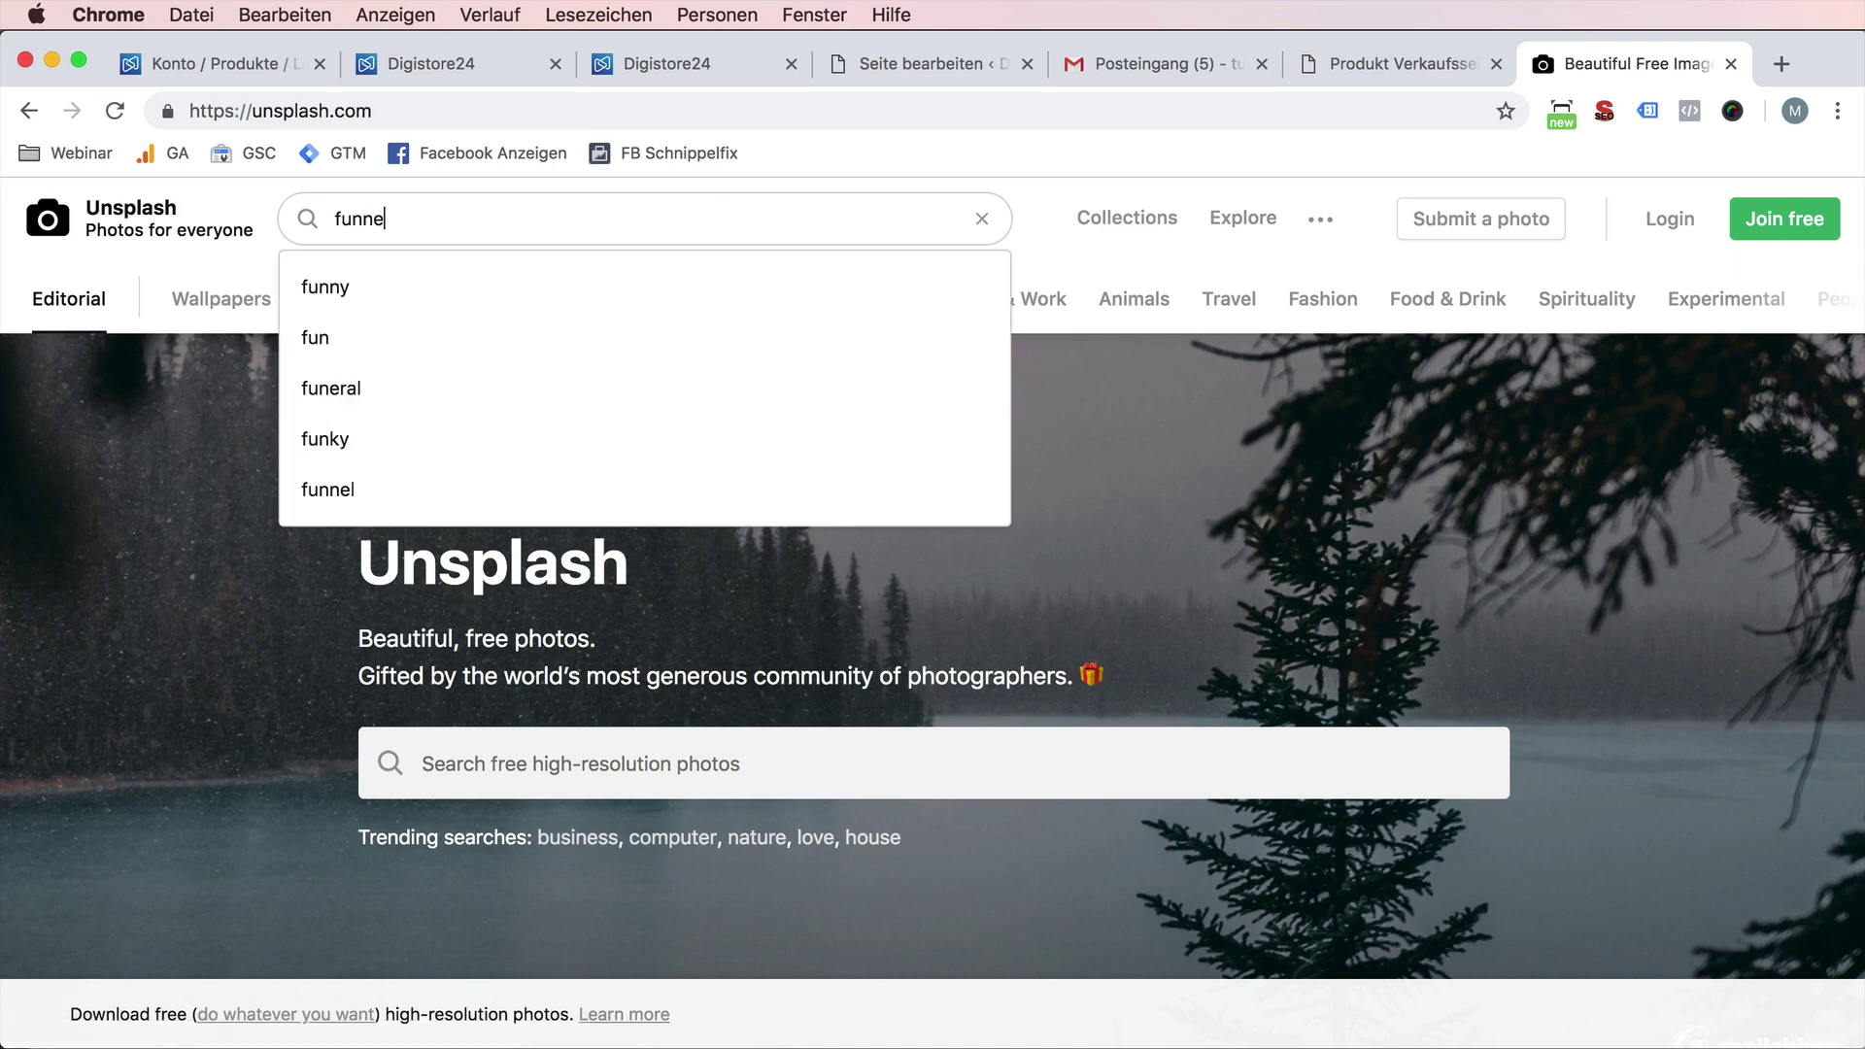
pyautogui.write('l')
pyautogui.press('Return')
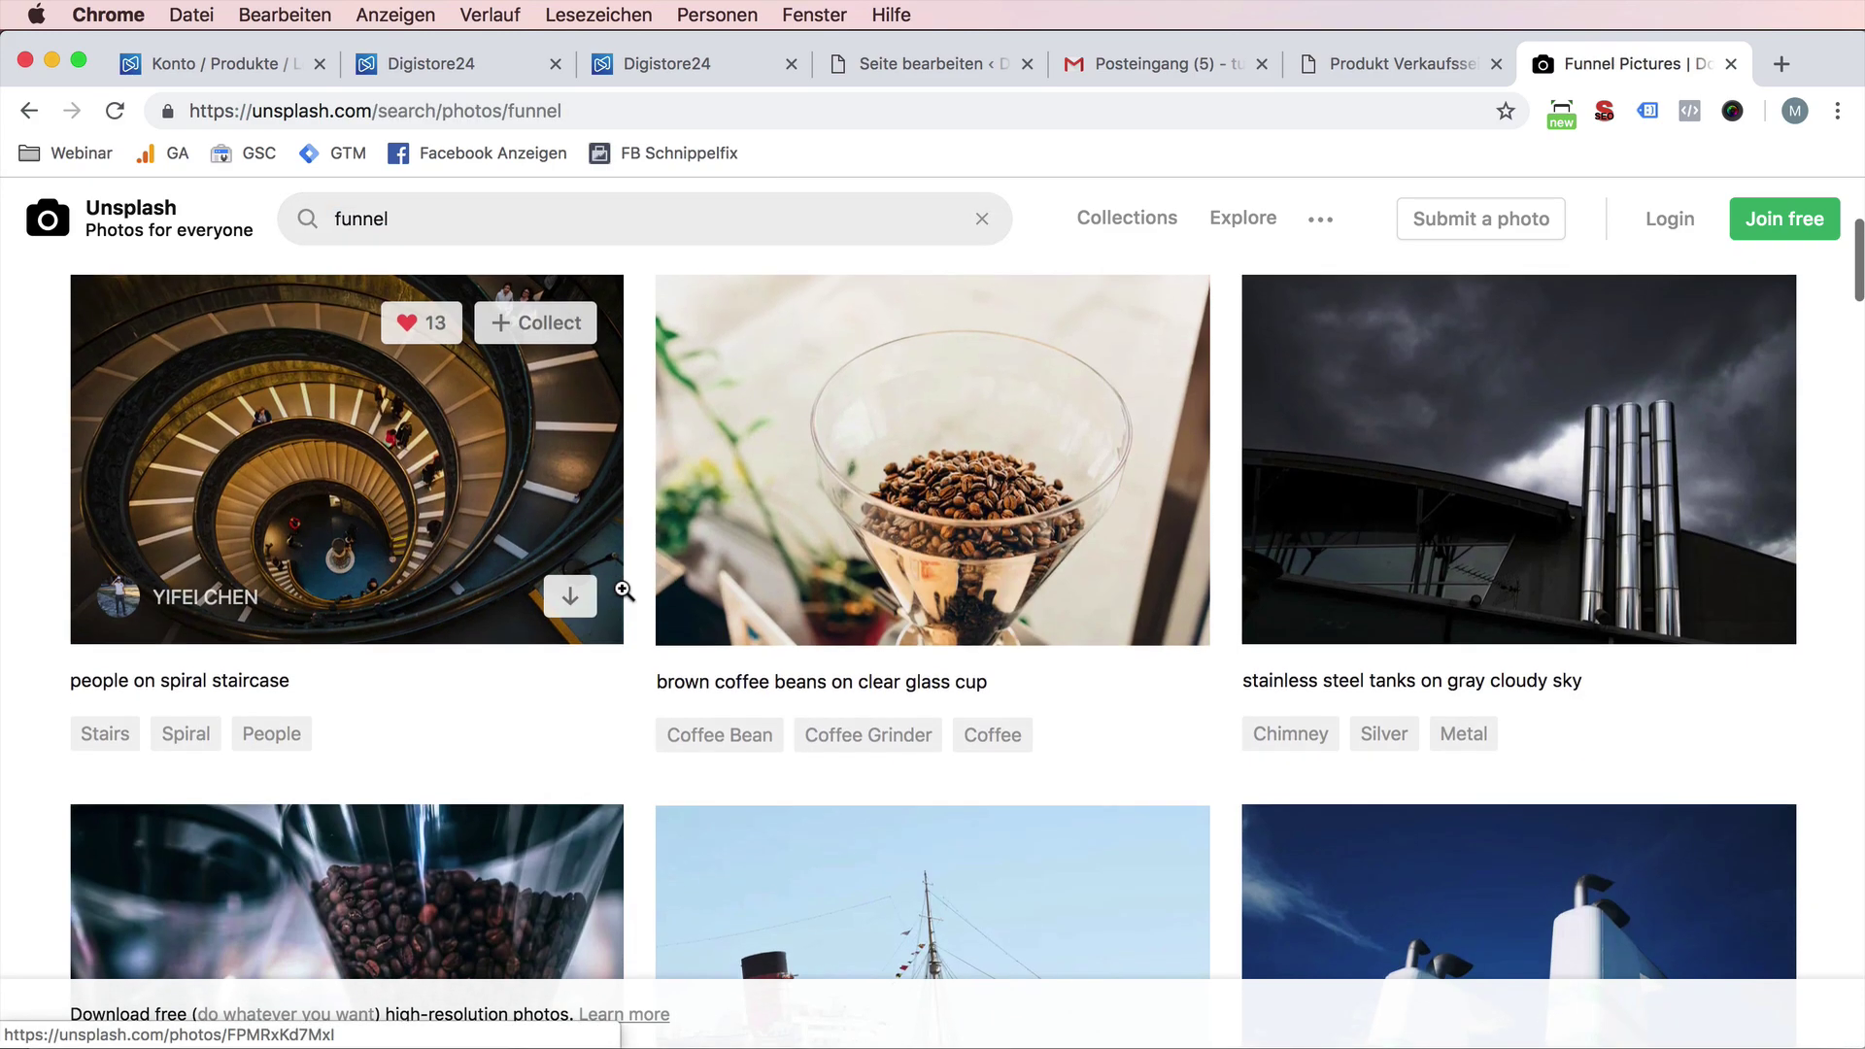
pyautogui.scroll(-10, 623, 591)
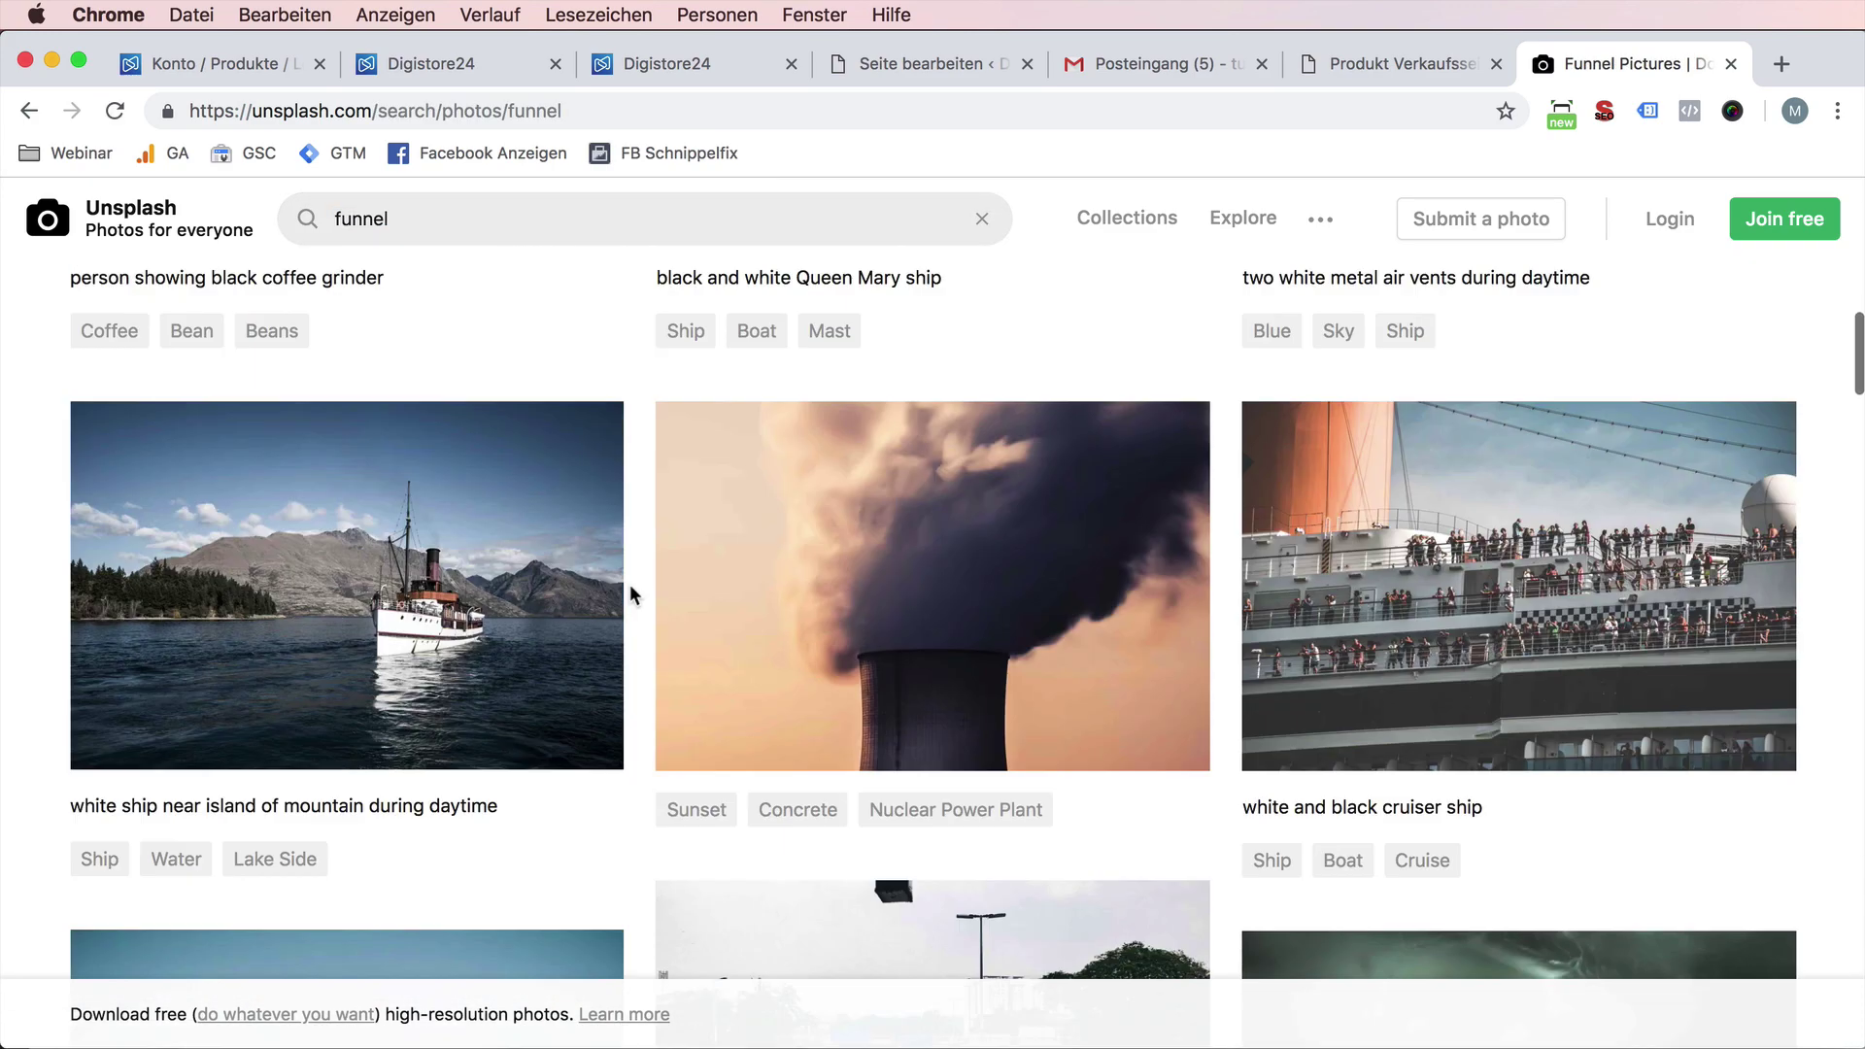
pyautogui.scroll(10, 630, 585)
pyautogui.doubleClick(495, 214)
pyautogui.write('adve')
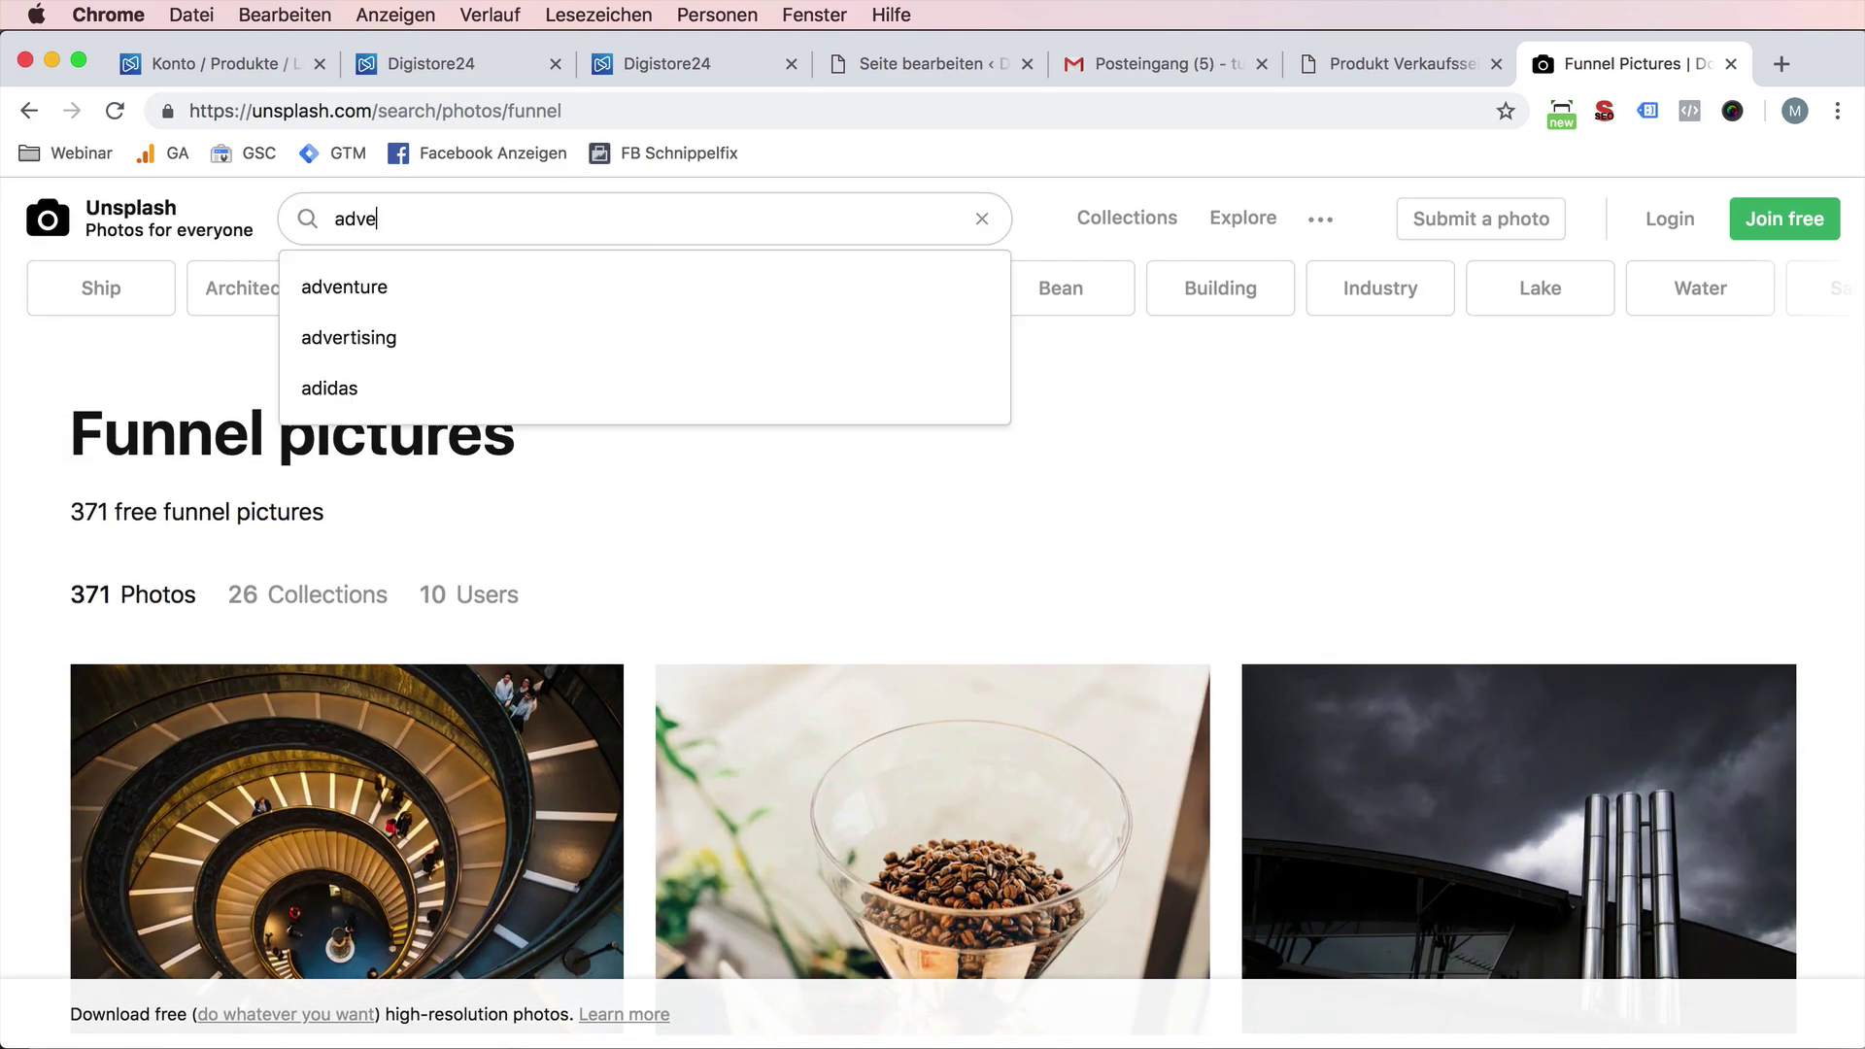
pyautogui.write('rtisement')
pyautogui.press('Return')
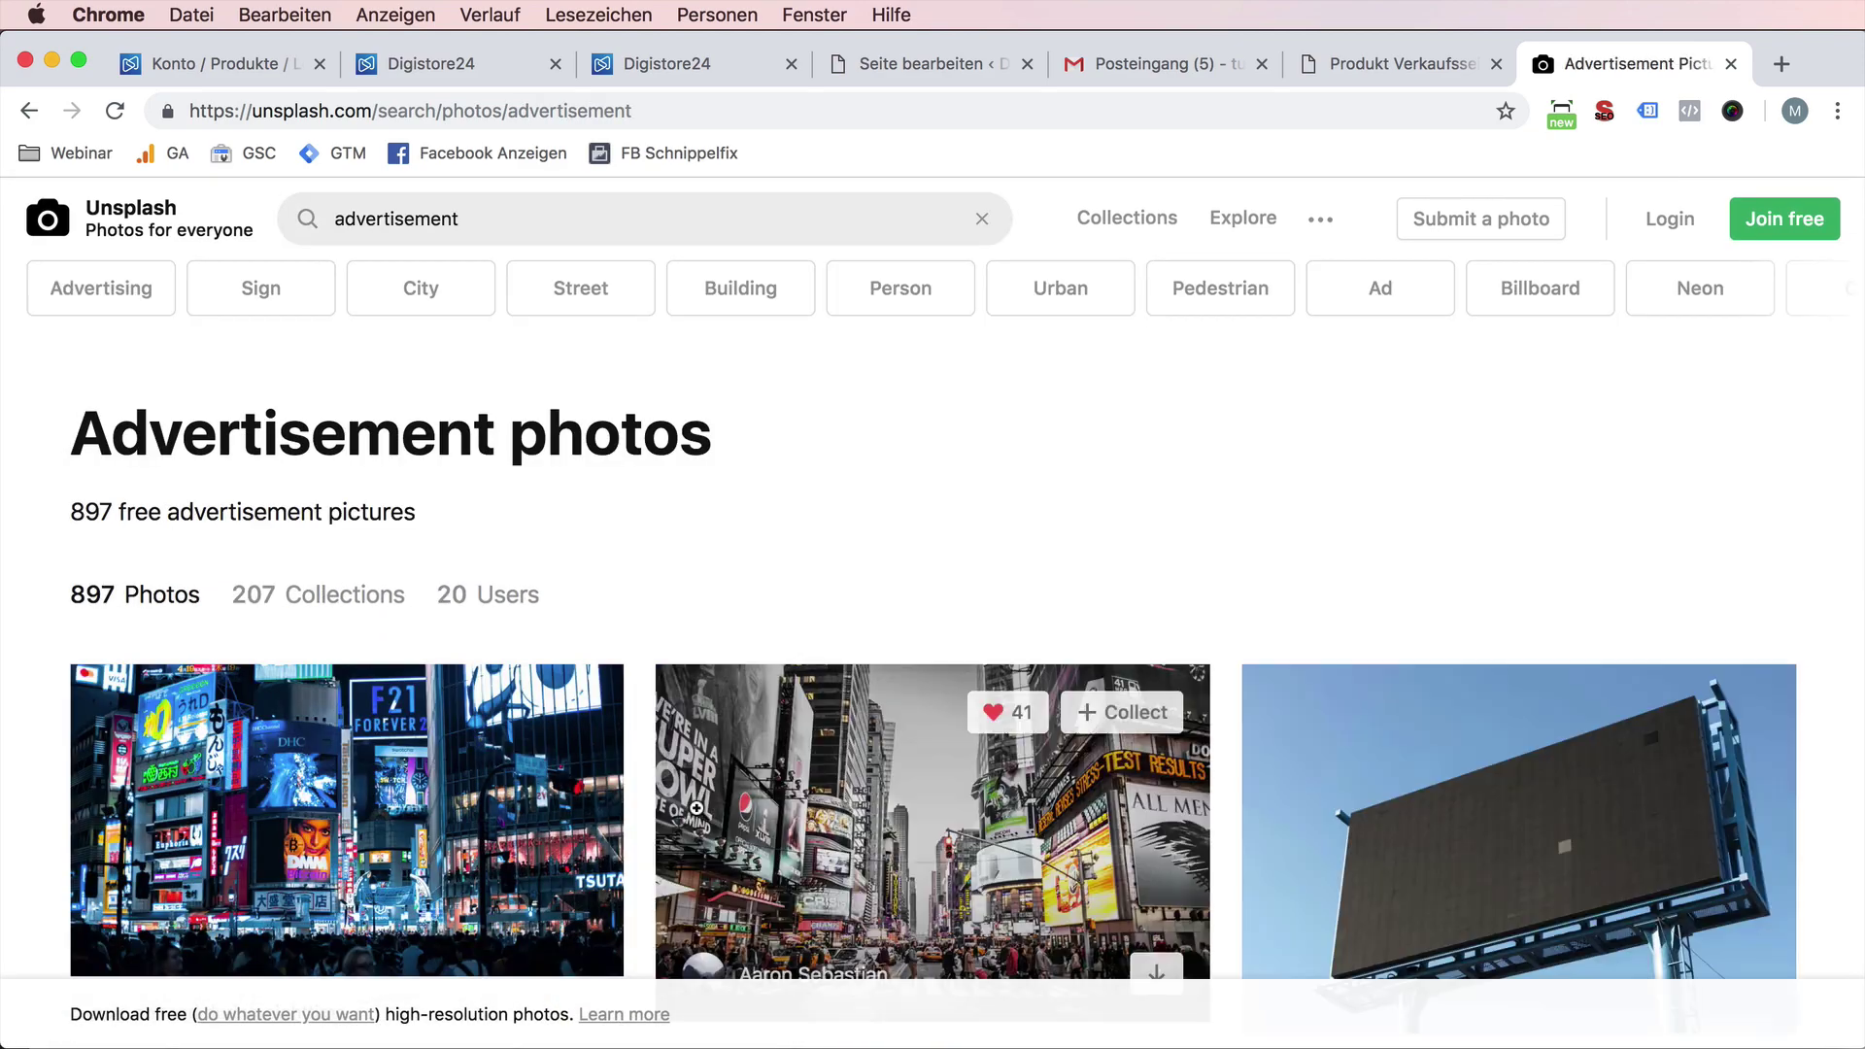
pyautogui.scroll(-15, 696, 808)
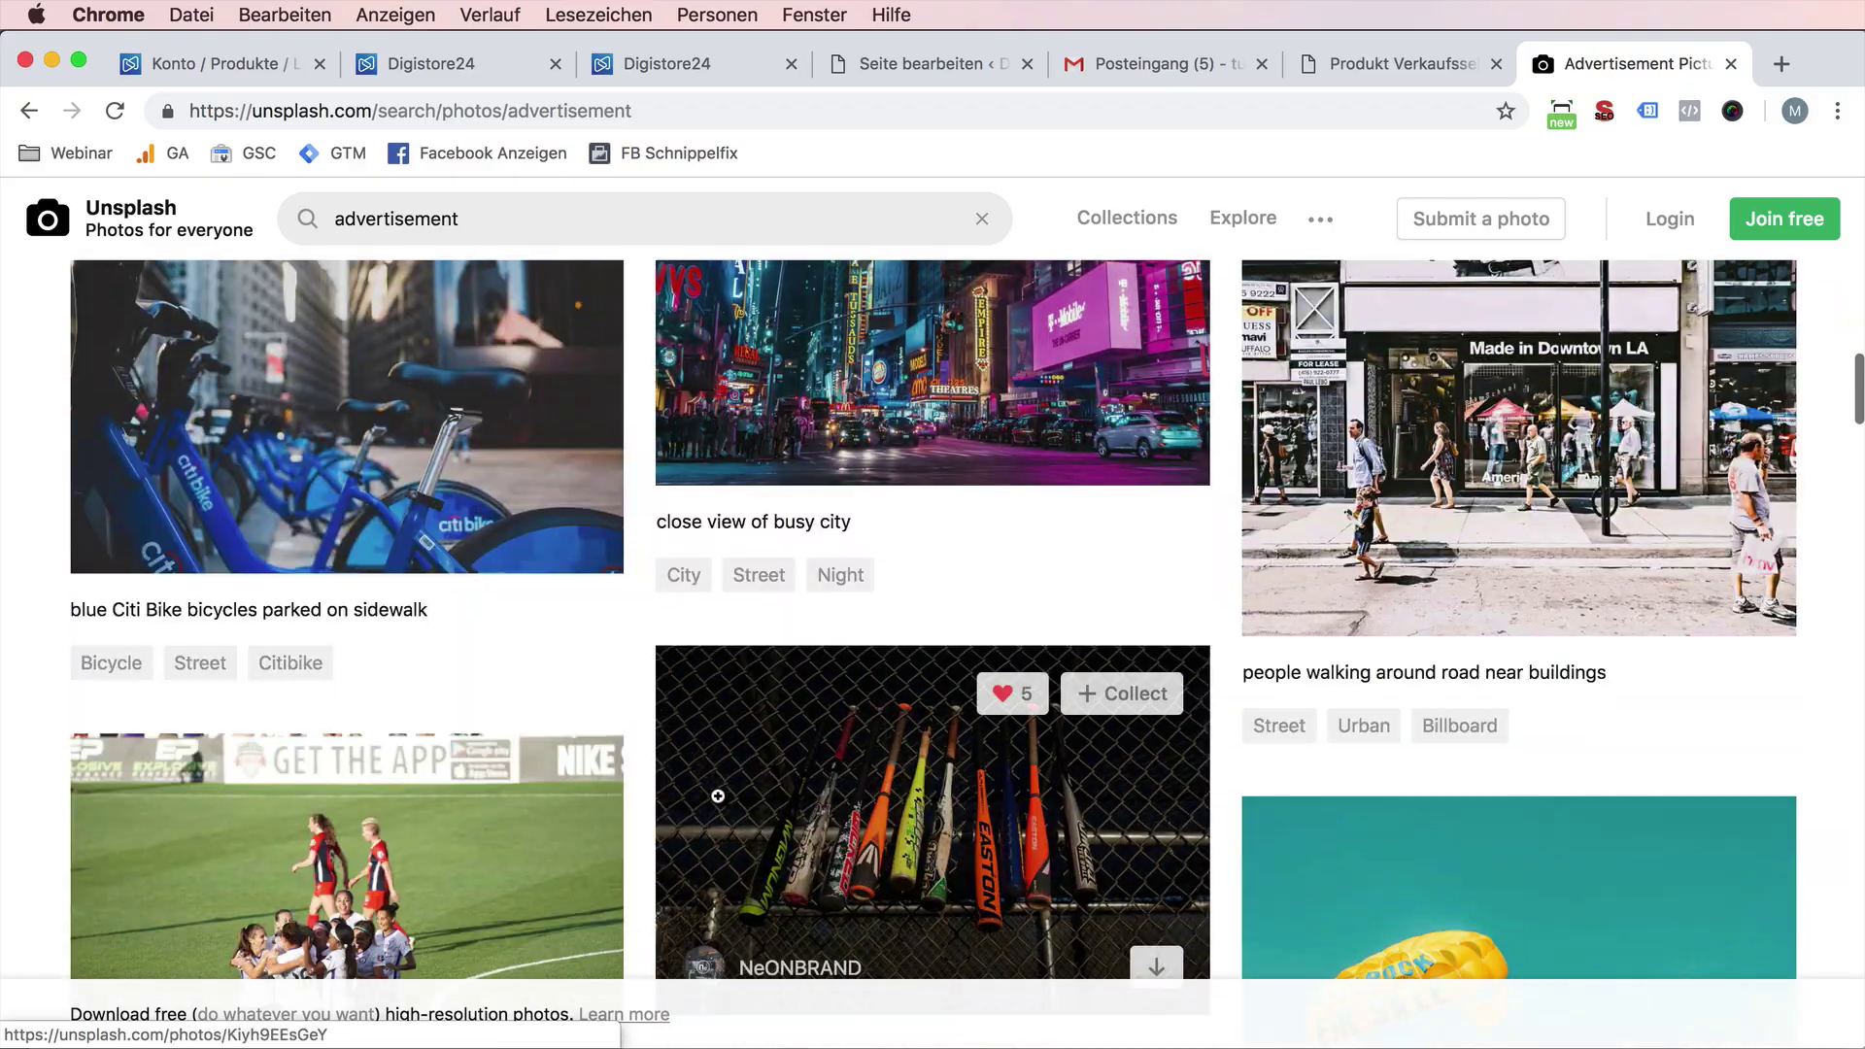
pyautogui.scroll(-15, 718, 796)
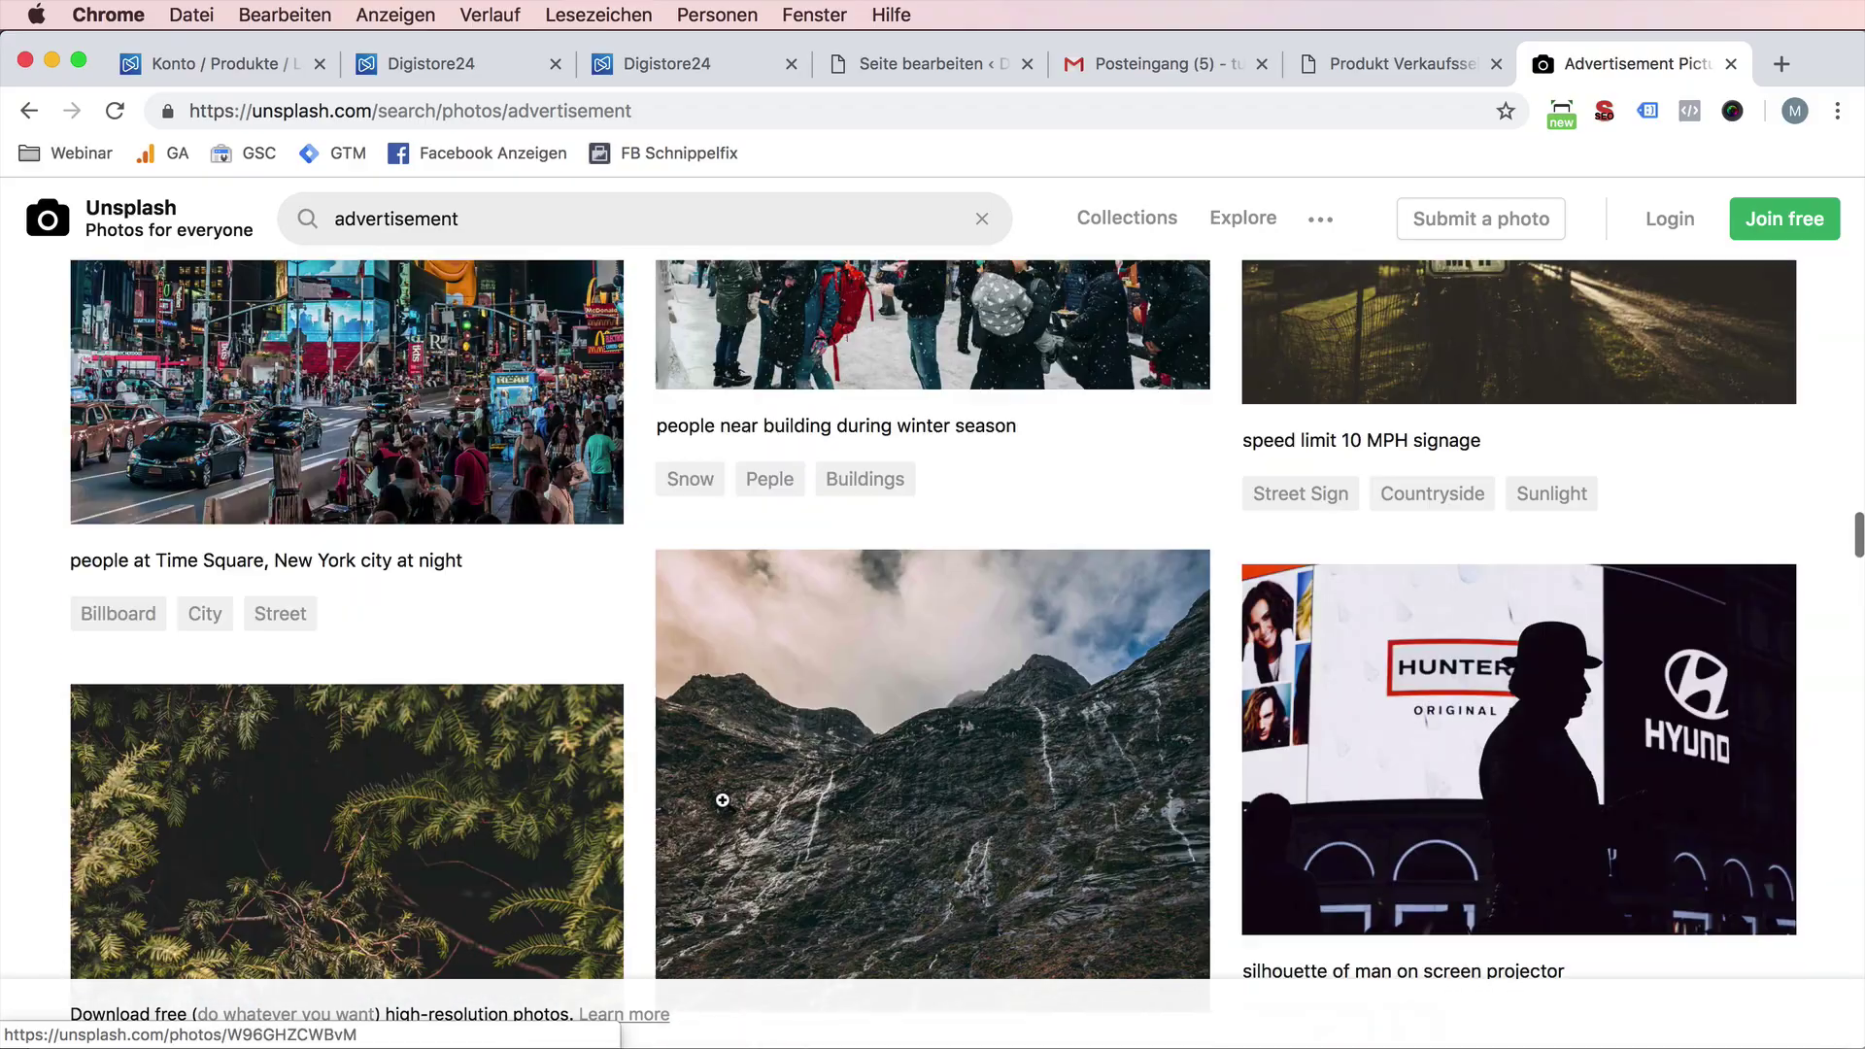
# - Search 'marketing' and download the person drawing flow chart photo as a jpg
pyautogui.click(603, 206)
pyautogui.write('marketing')
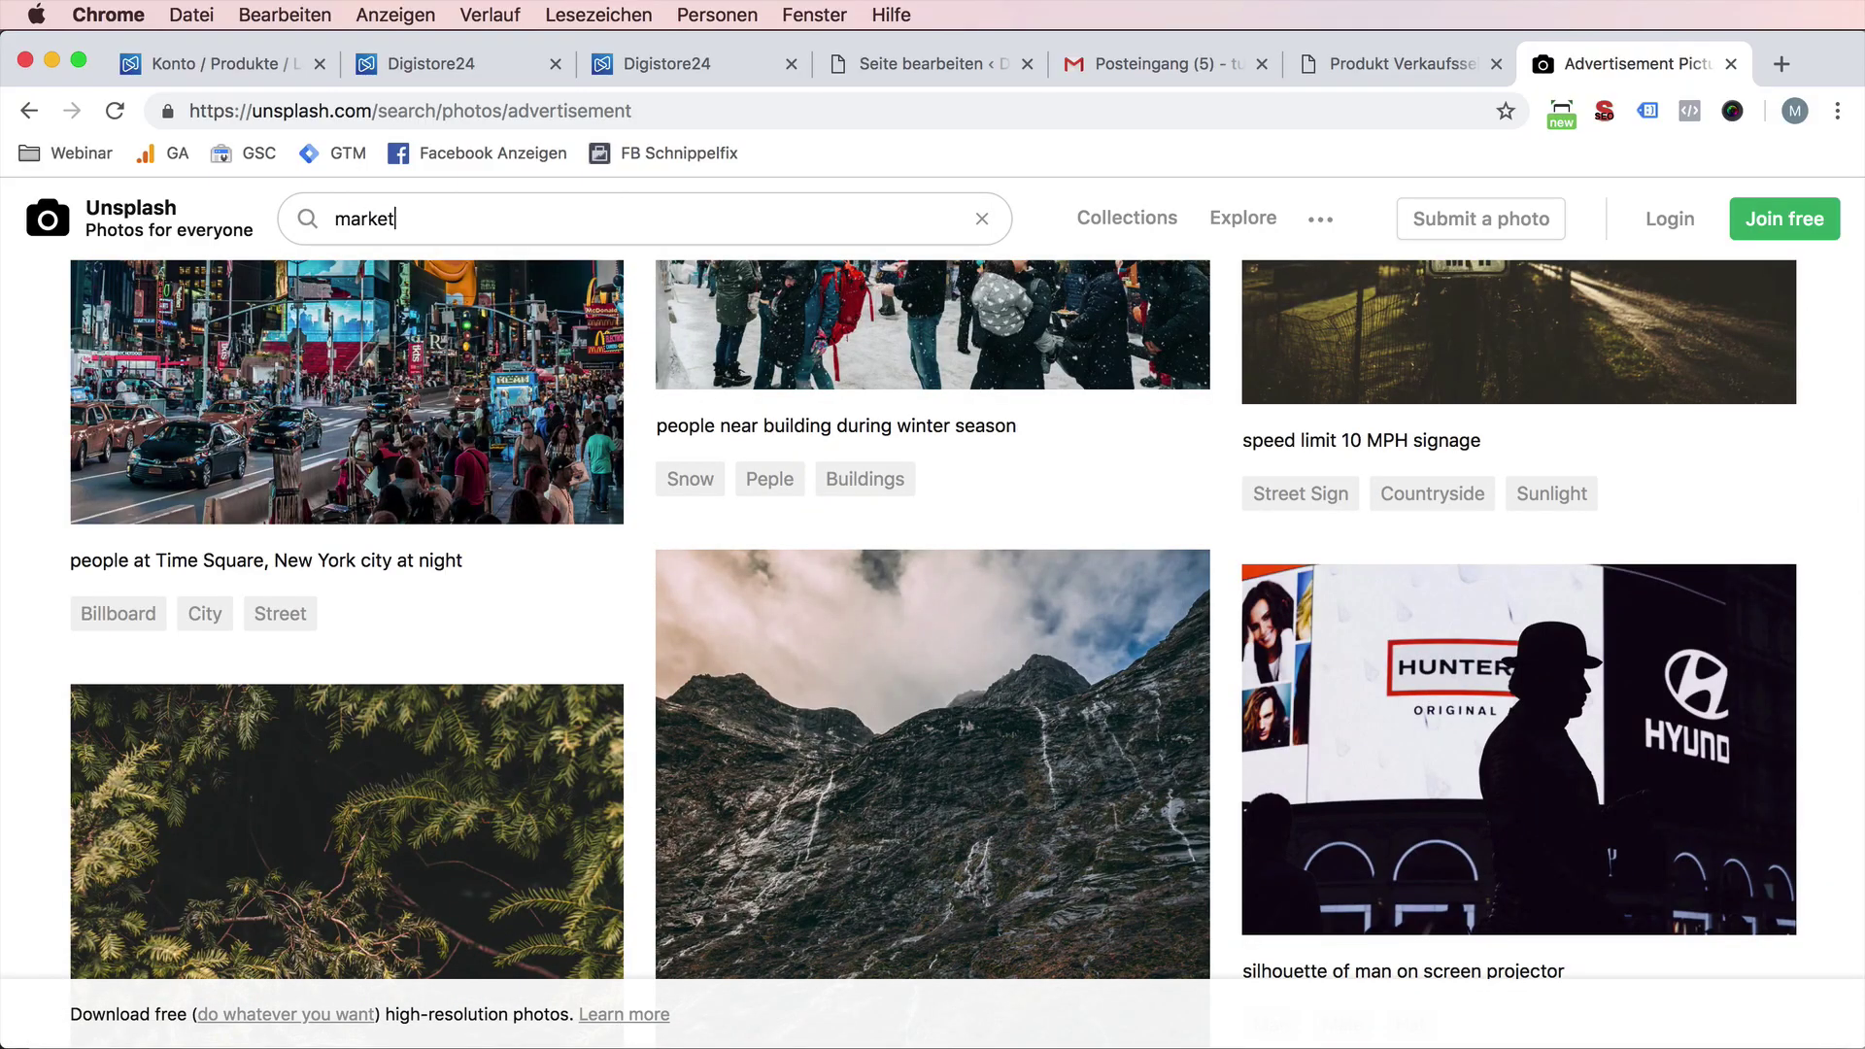
pyautogui.press('Return')
pyautogui.scroll(-4, 706, 655)
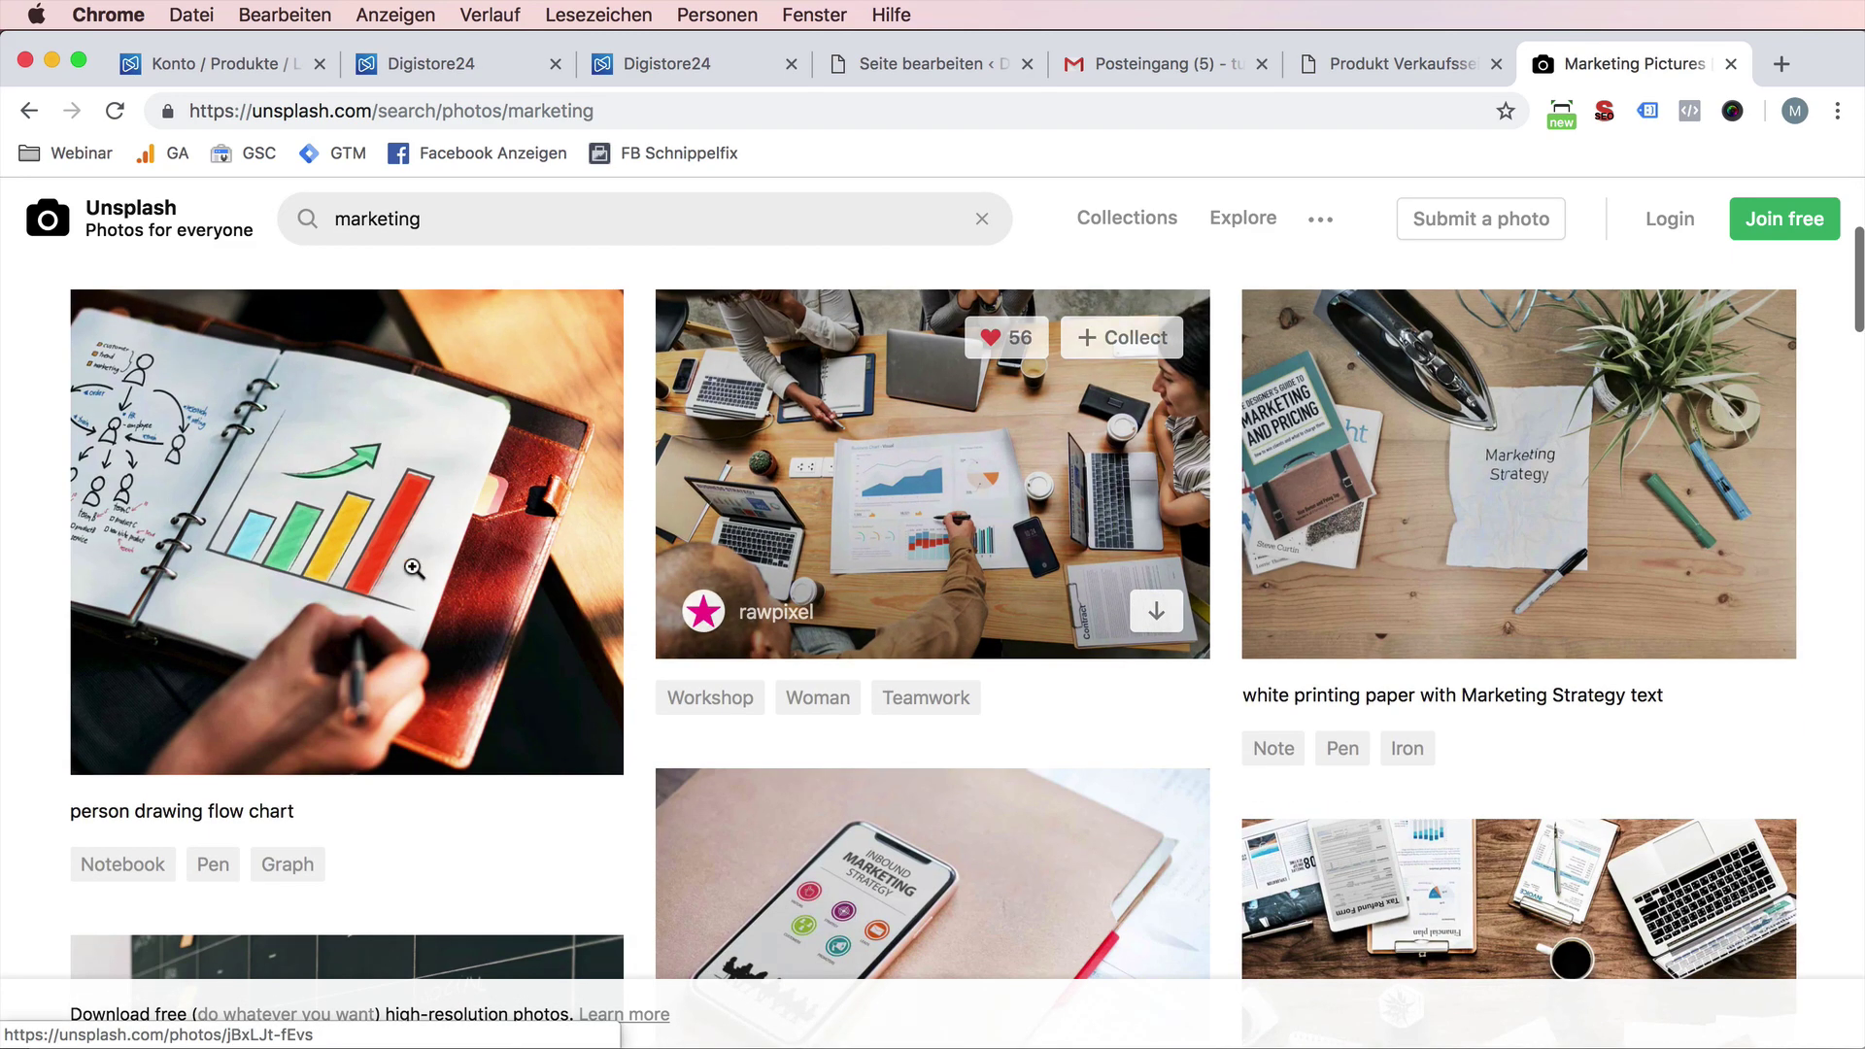
pyautogui.click(571, 729)
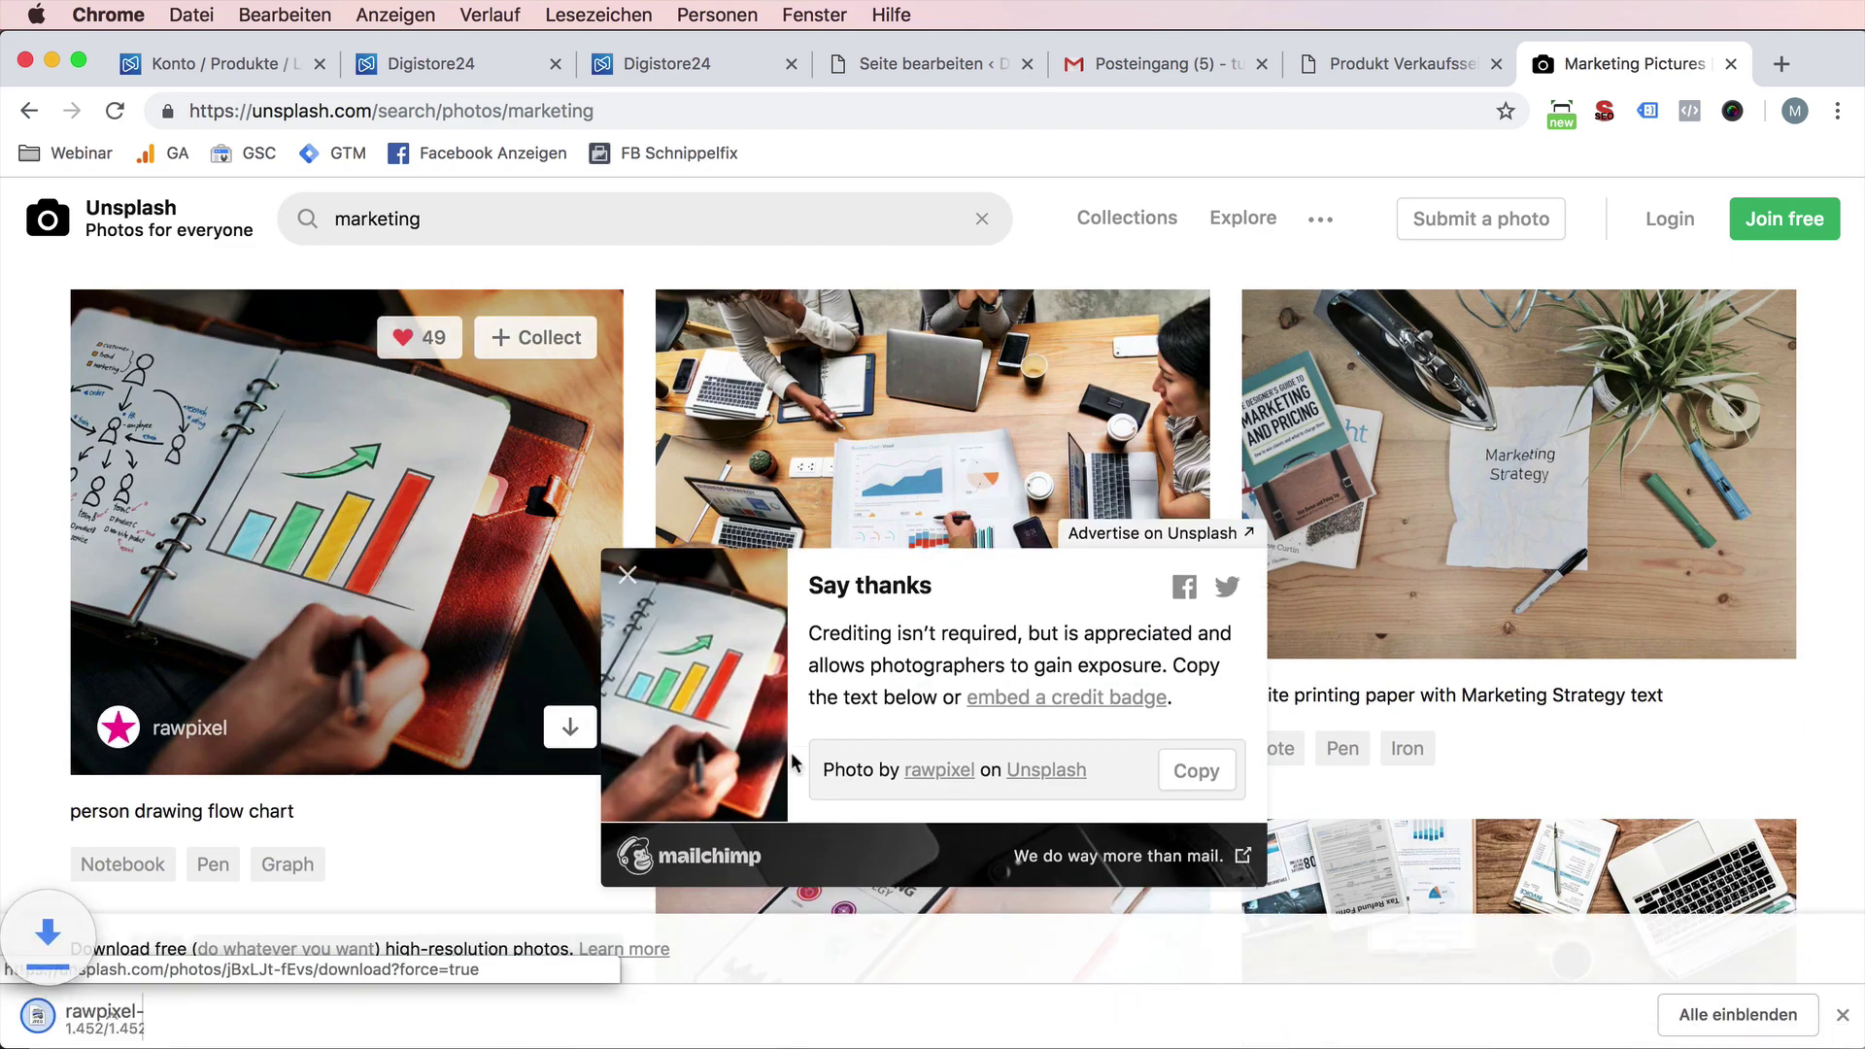
pyautogui.click(197, 56)
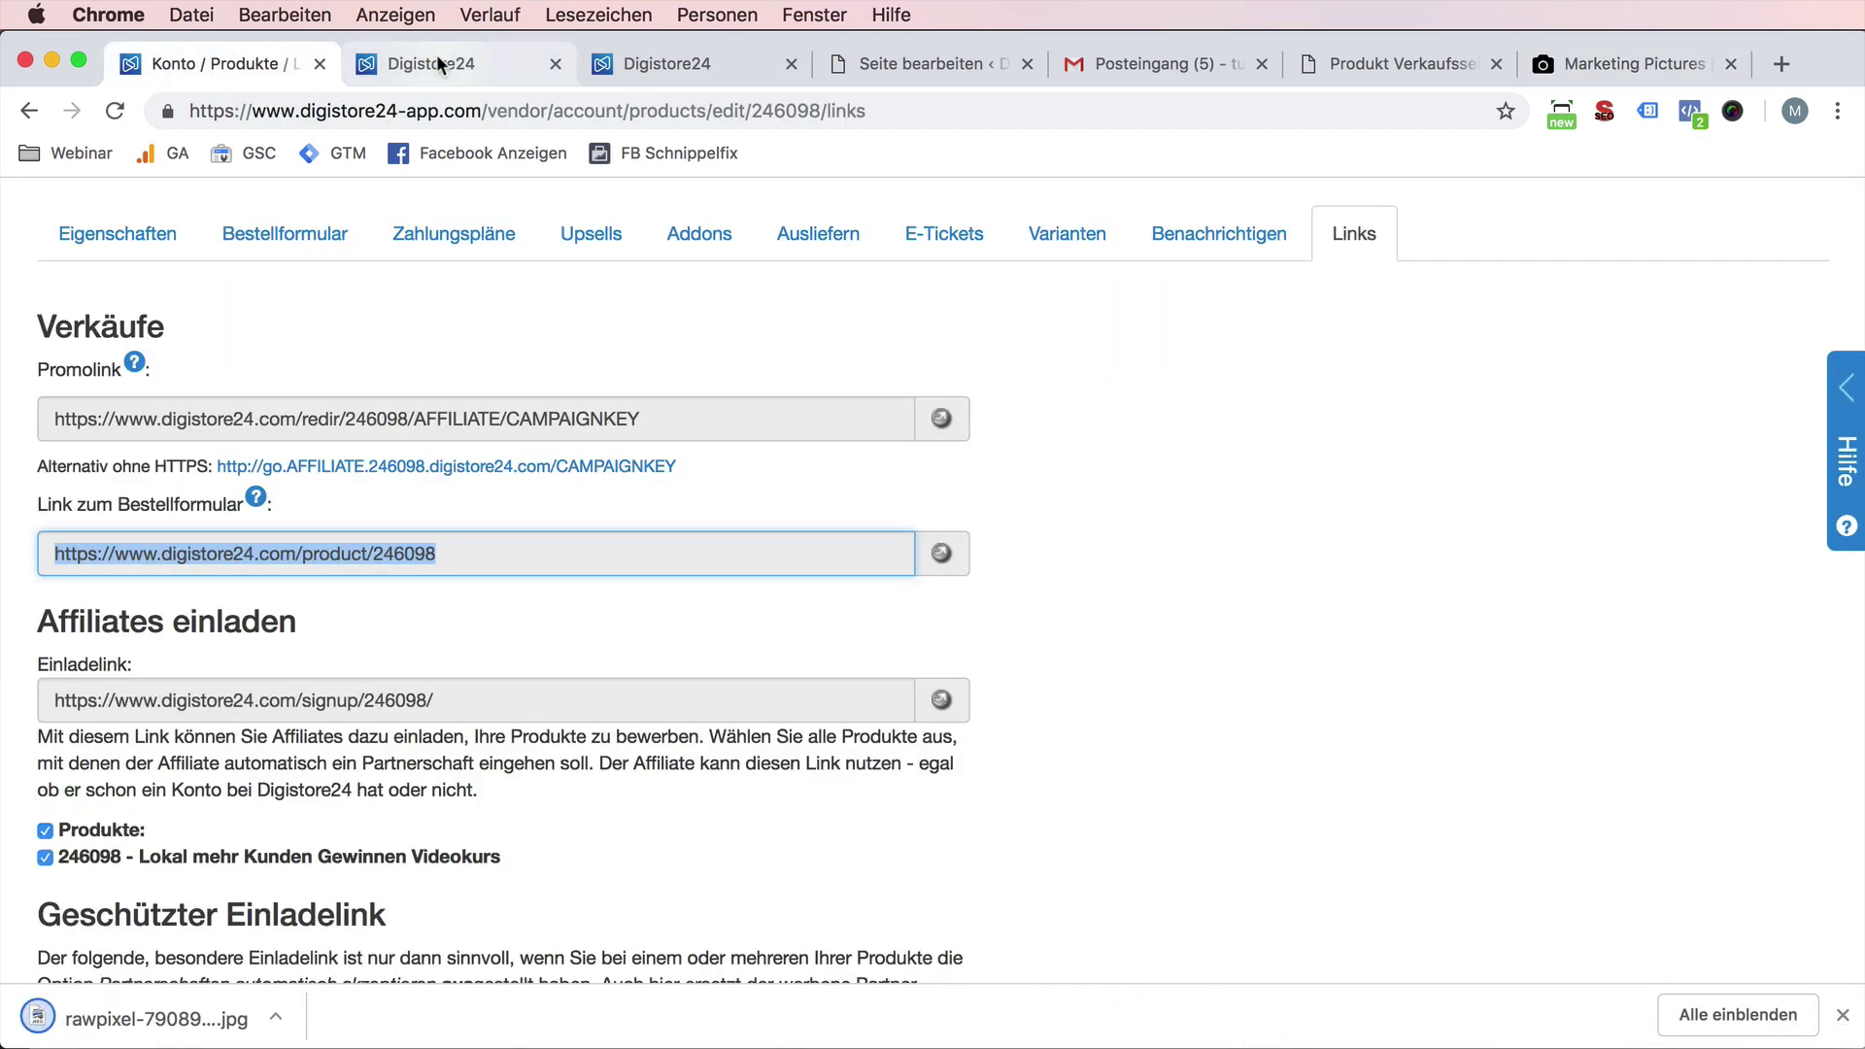
# - Split the row into 1/2+1/2 columns and add the uploaded flow-chart photo as an Einzelnes Bild
pyautogui.click(417, 62)
pyautogui.click(676, 62)
pyautogui.click(916, 59)
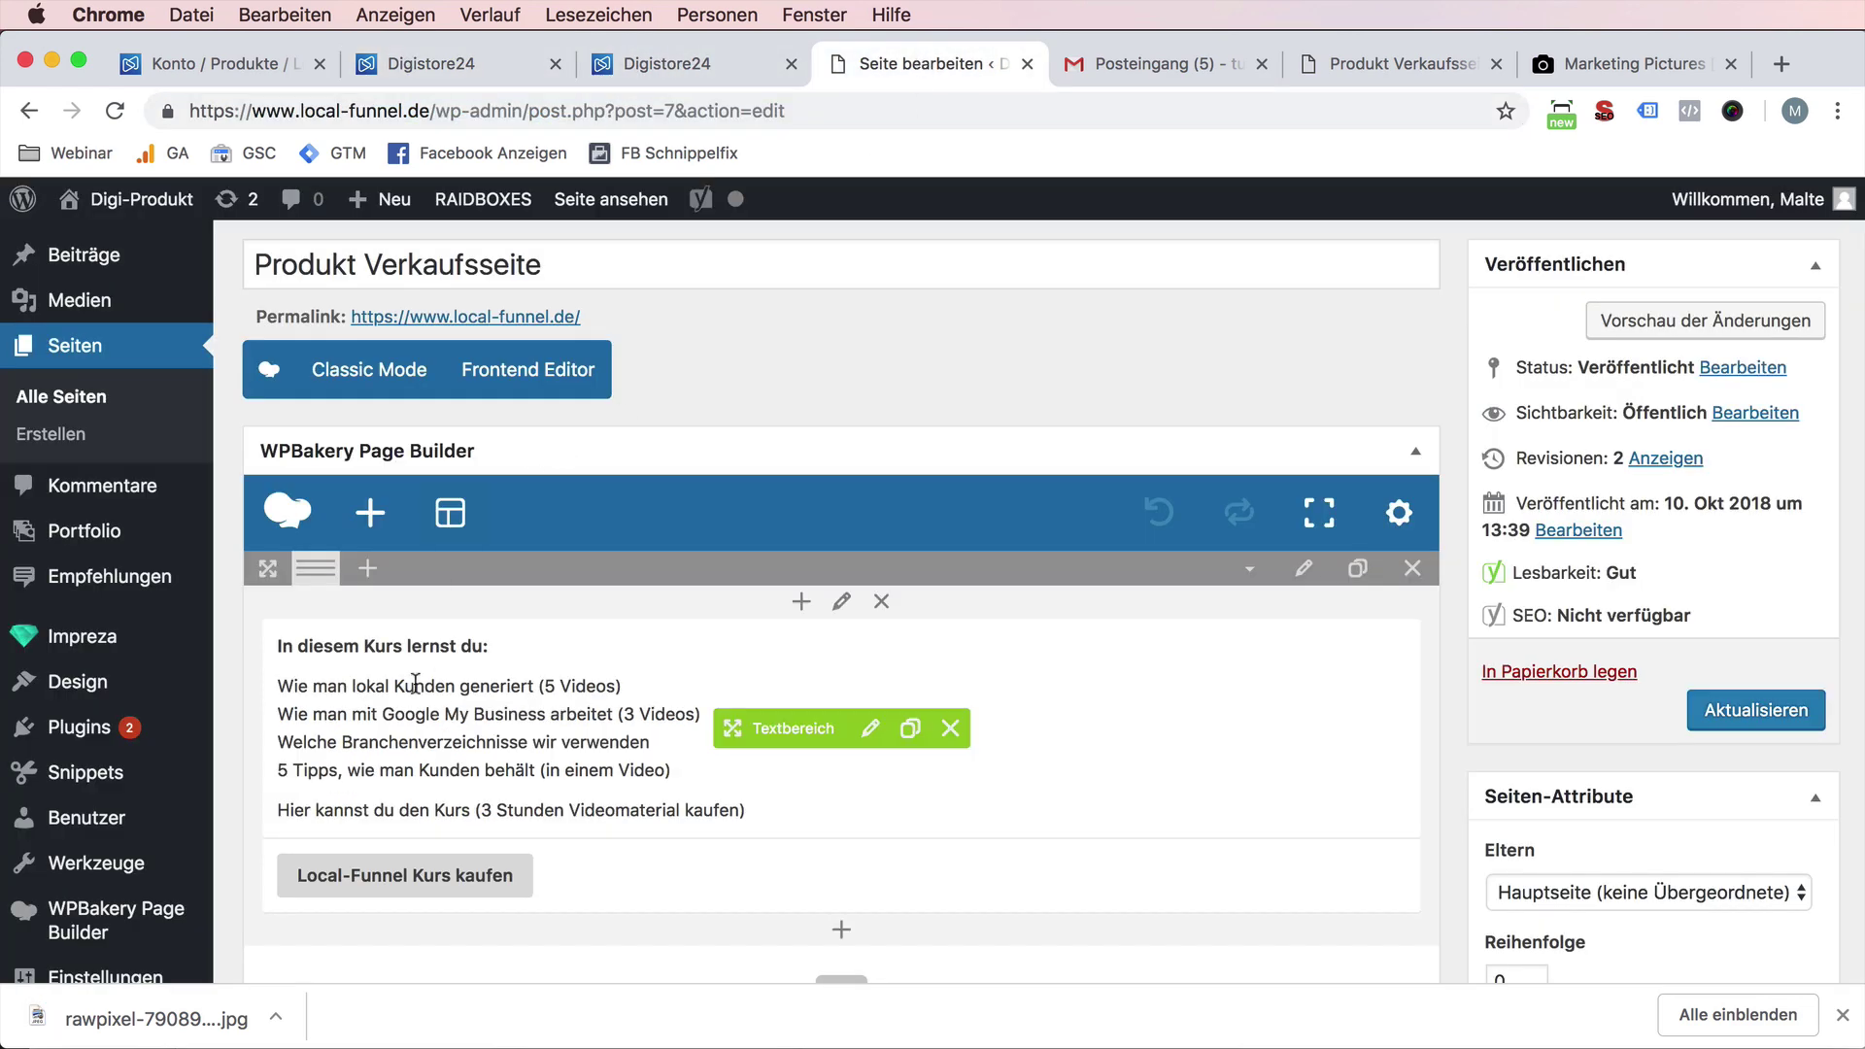
pyautogui.click(356, 573)
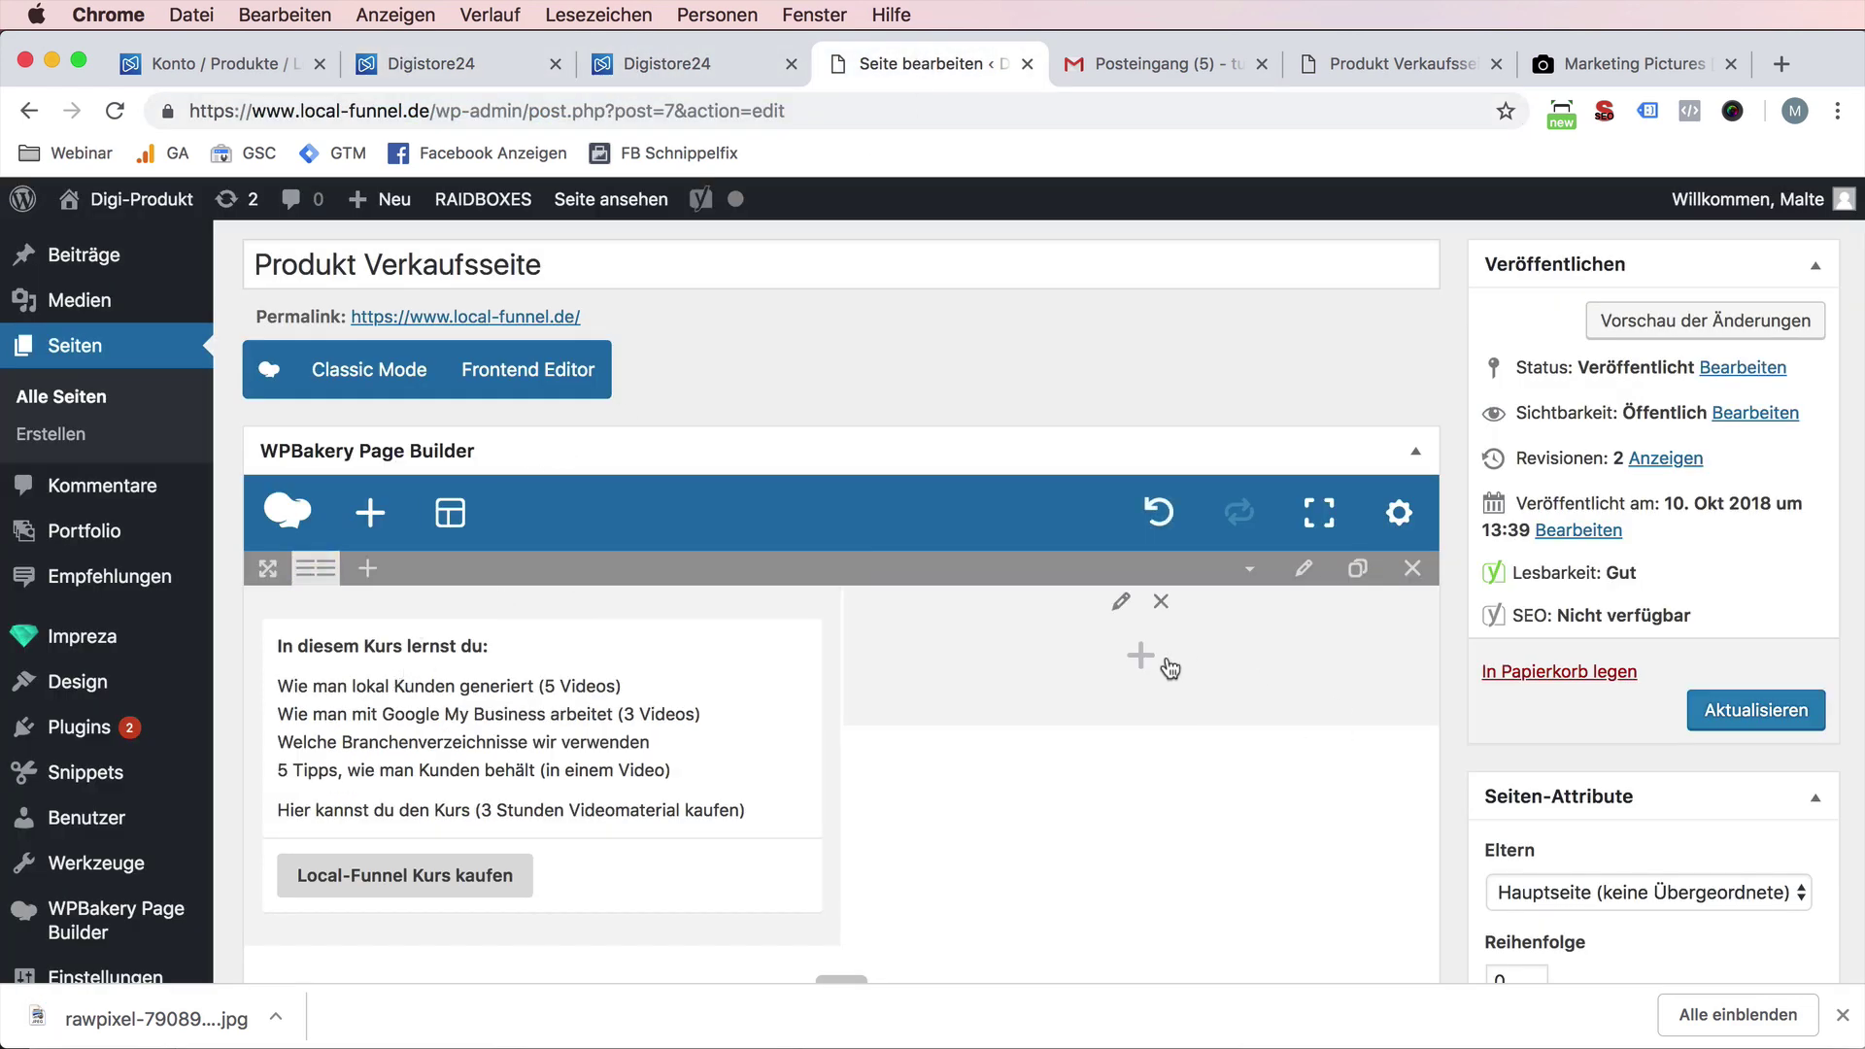
pyautogui.click(1141, 654)
pyautogui.click(720, 409)
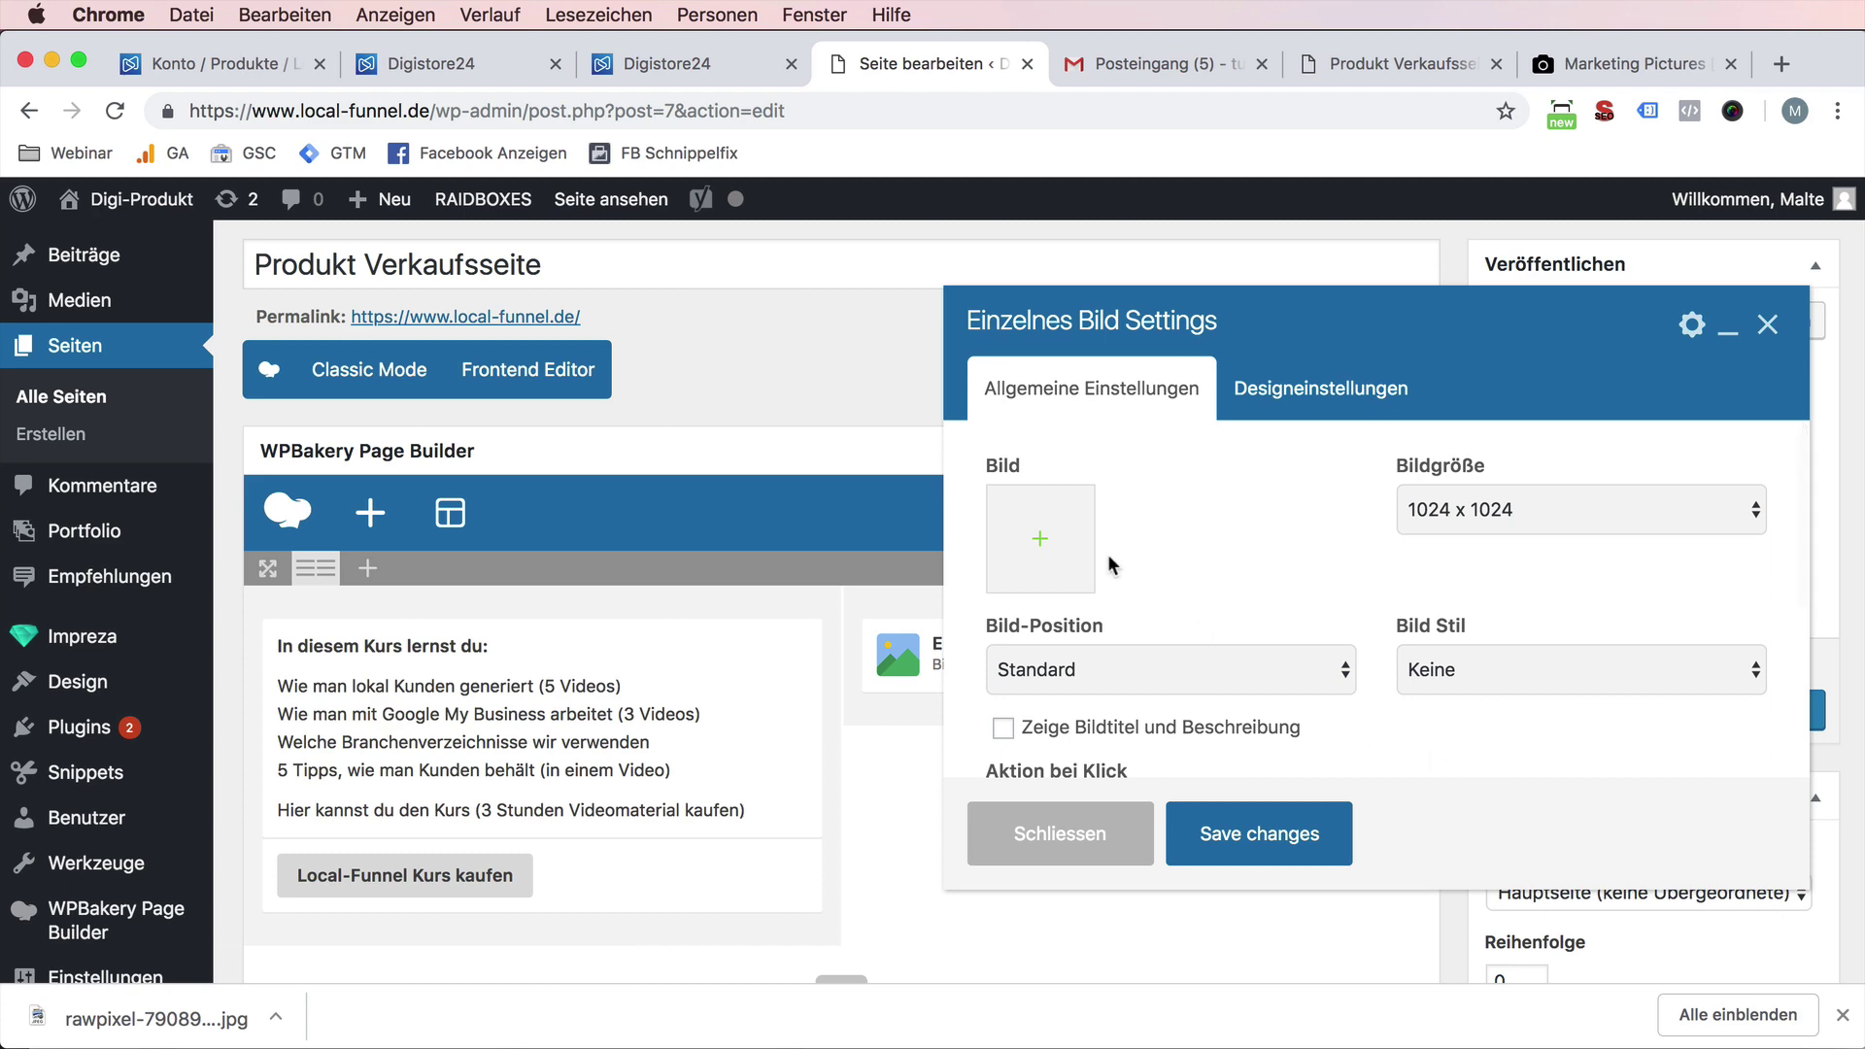
pyautogui.click(1062, 516)
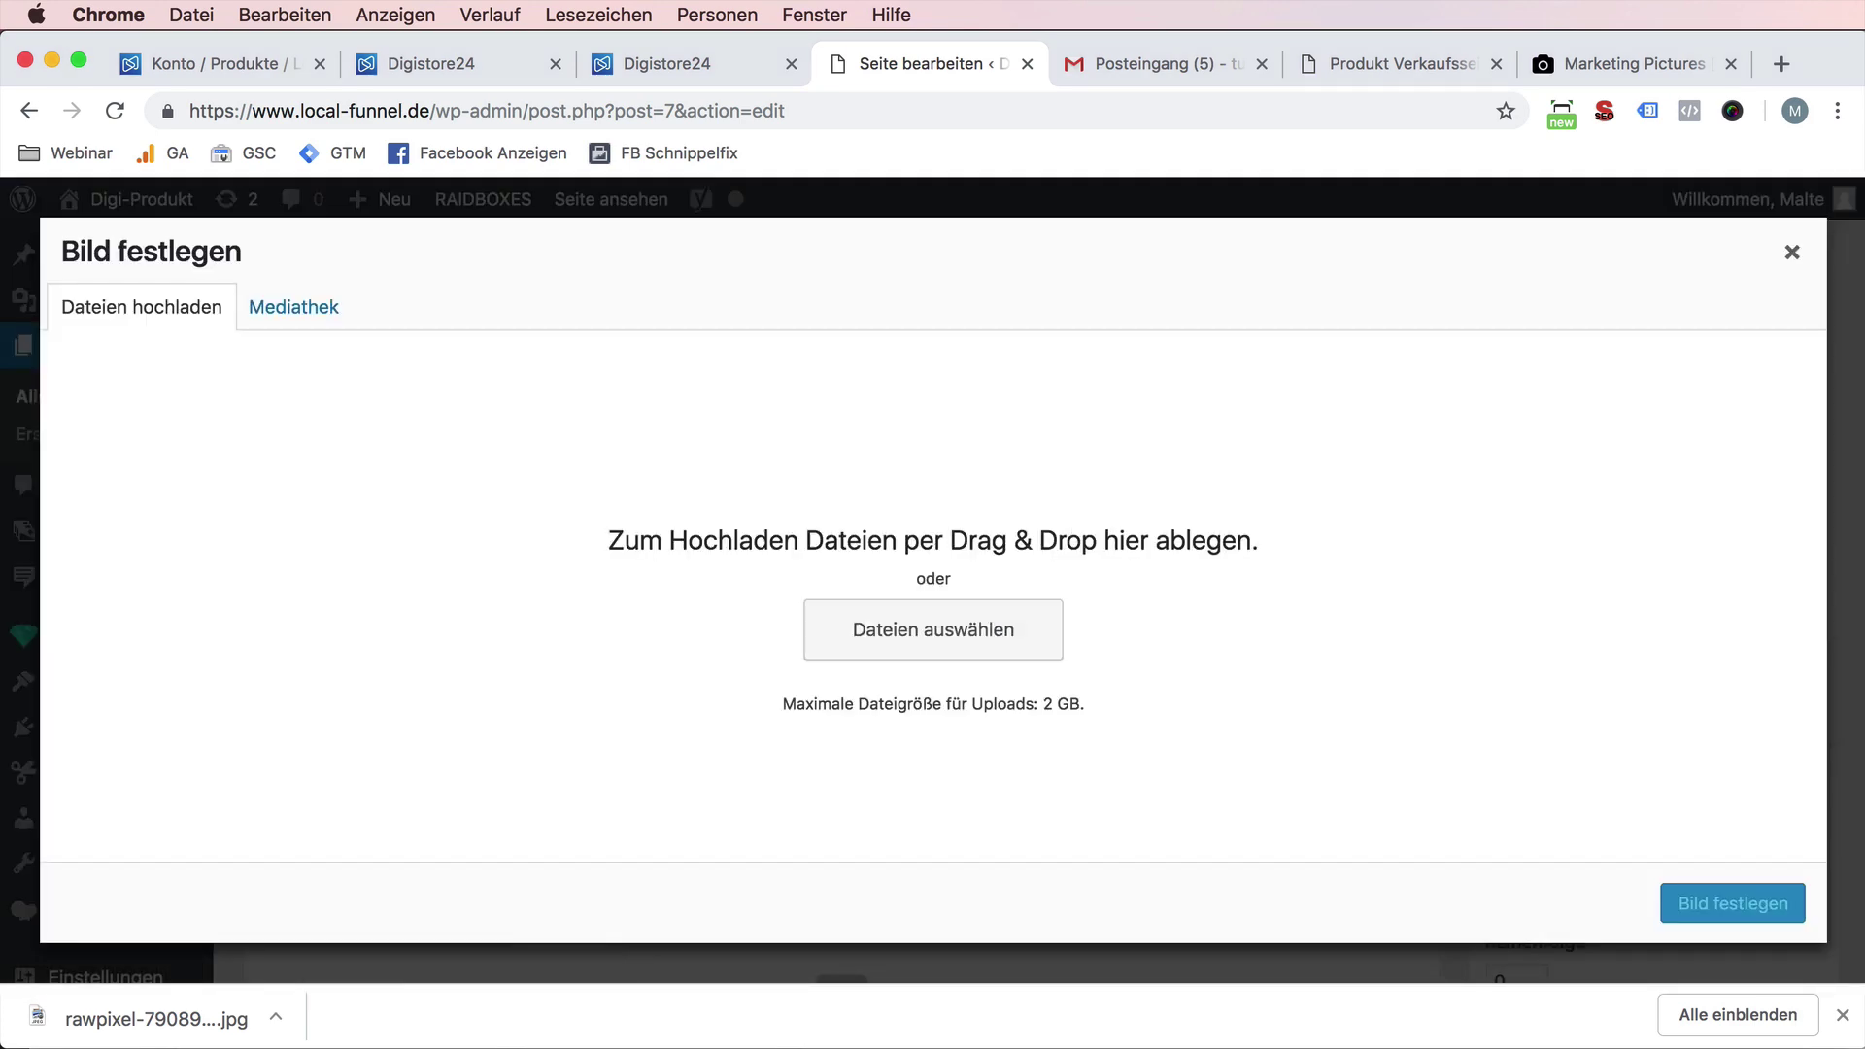
pyautogui.moveTo(155, 1018); pyautogui.dragTo(1153, 749)
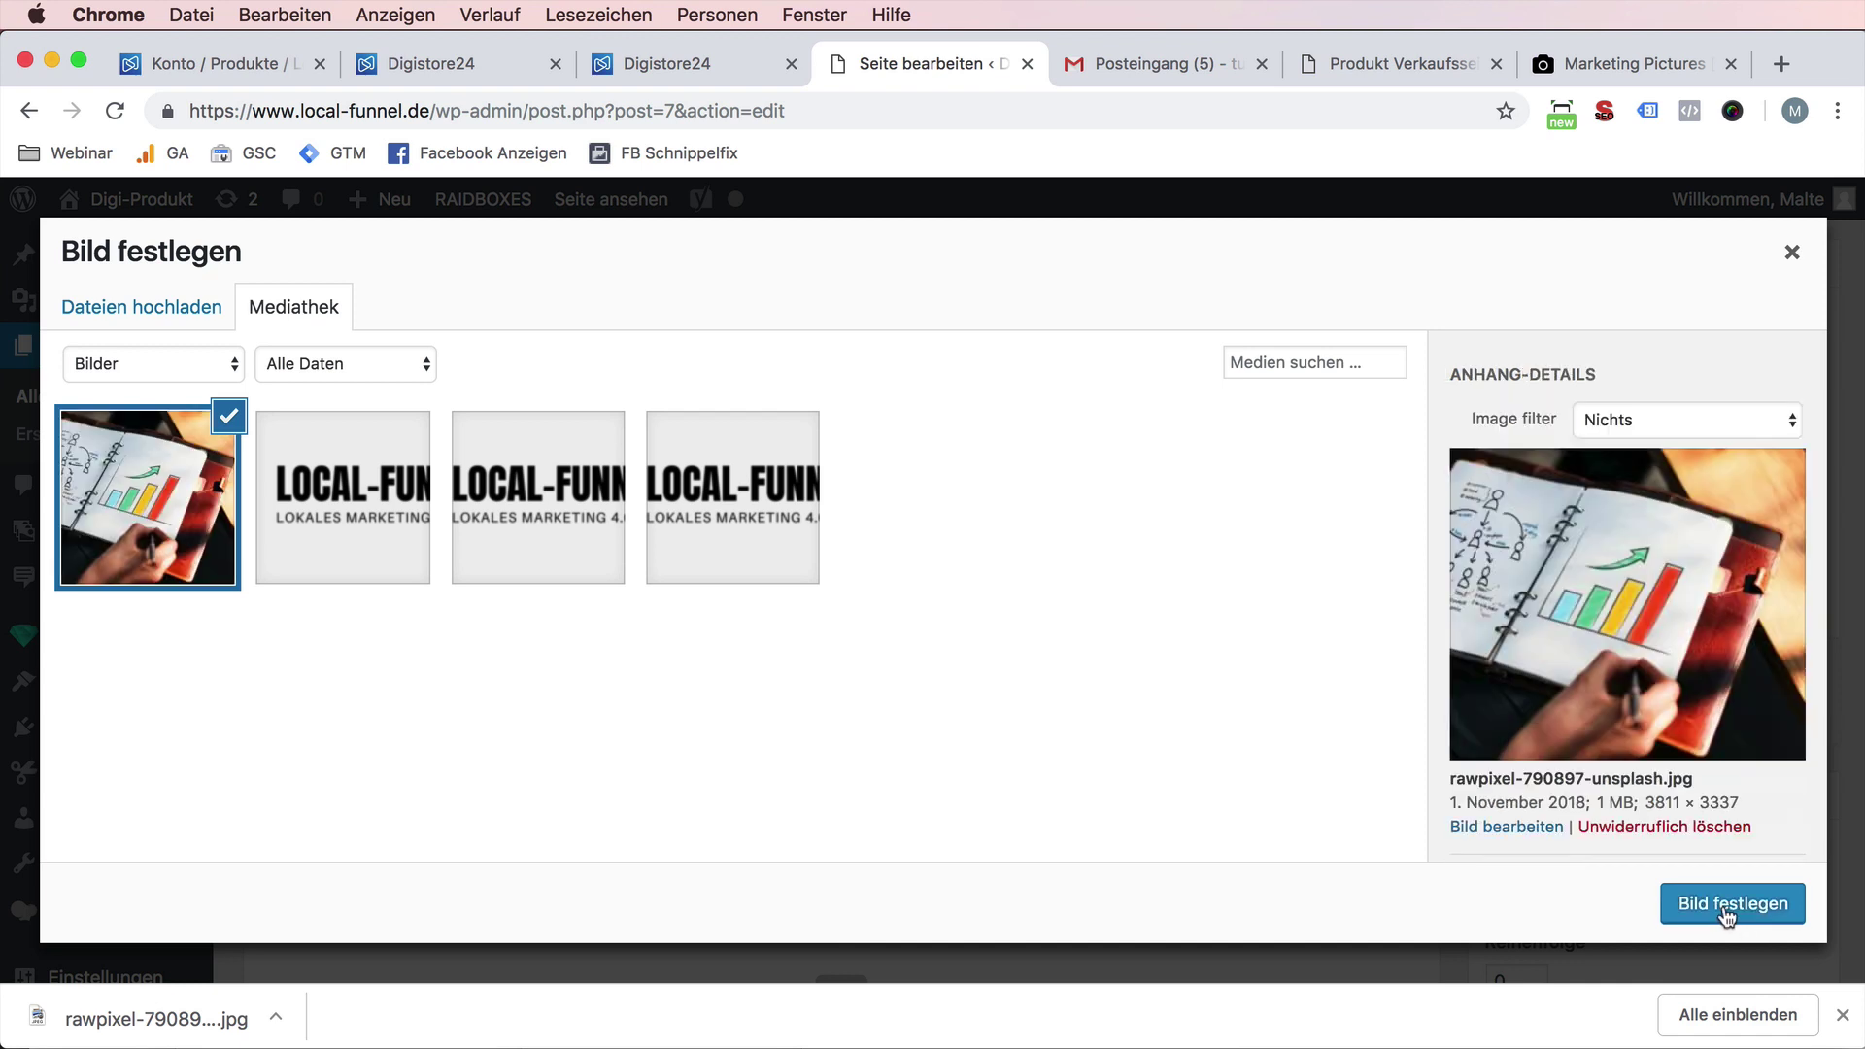
pyautogui.click(1725, 905)
pyautogui.click(1243, 852)
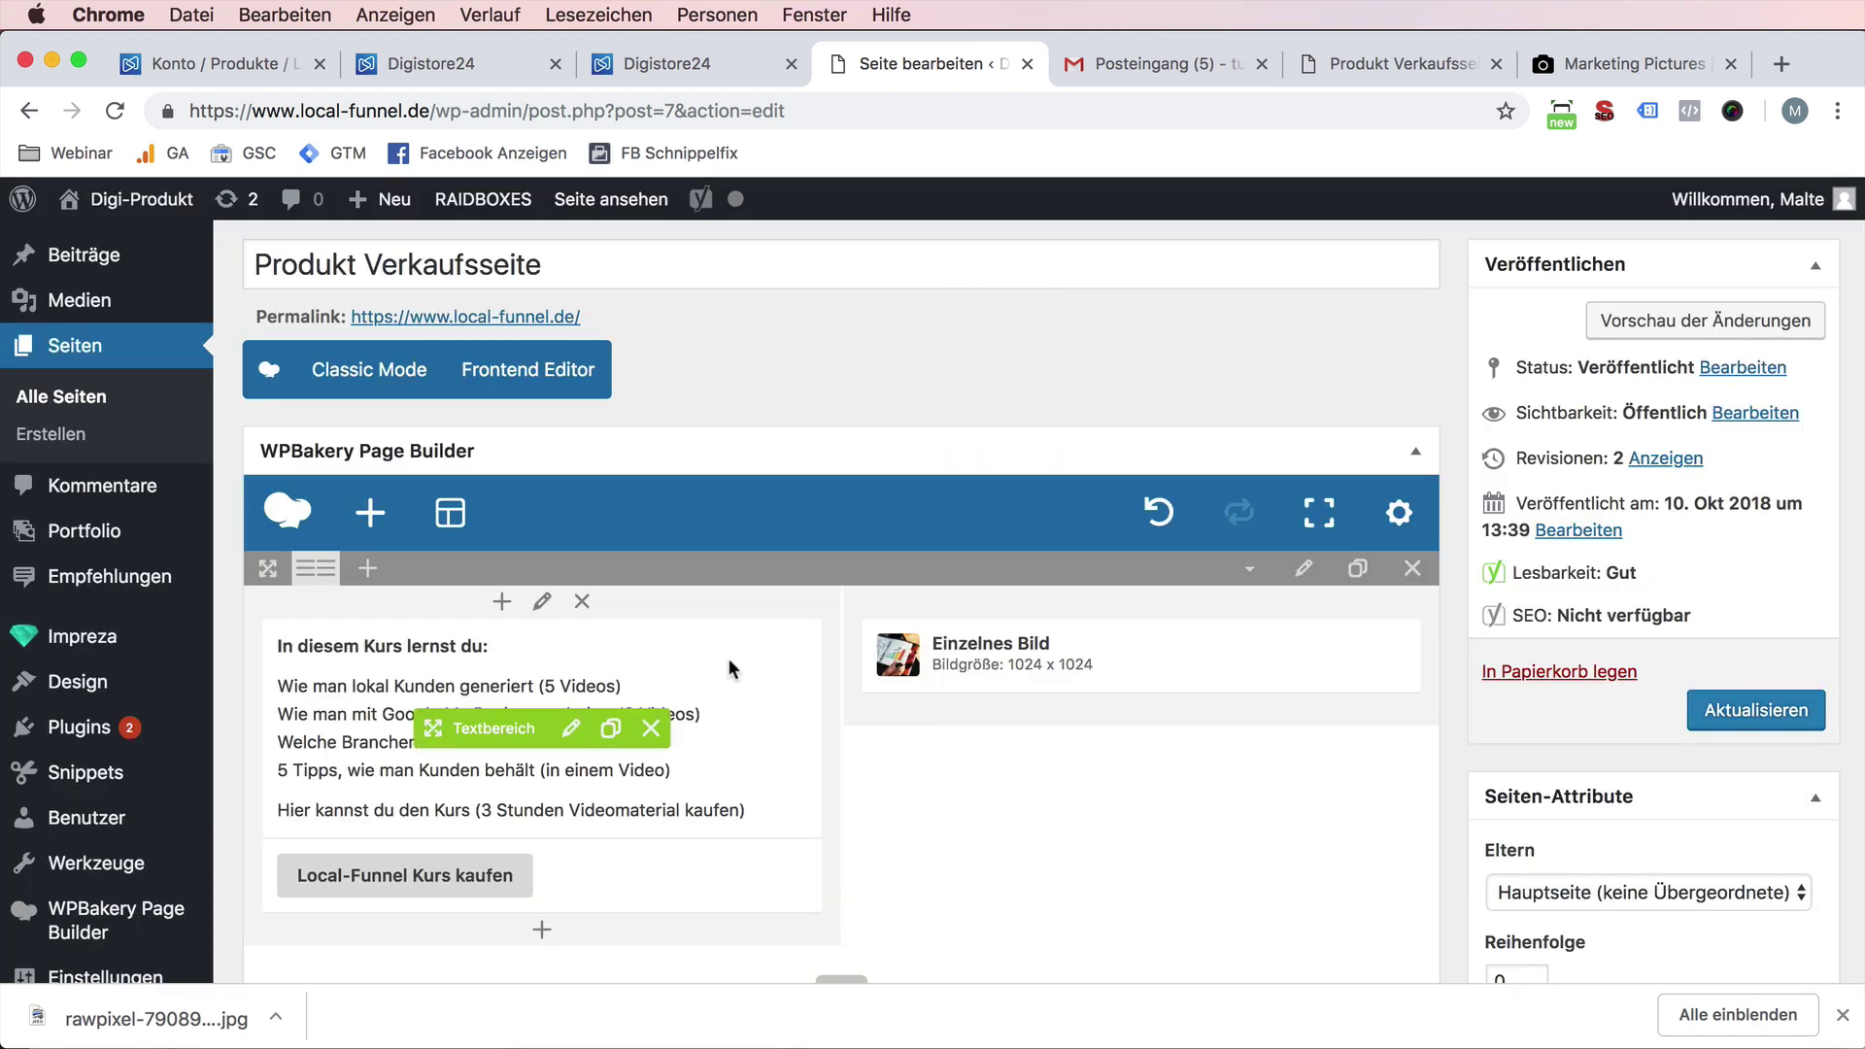
# - Update the page, check it live, and drag the course text into the right column
pyautogui.click(1754, 709)
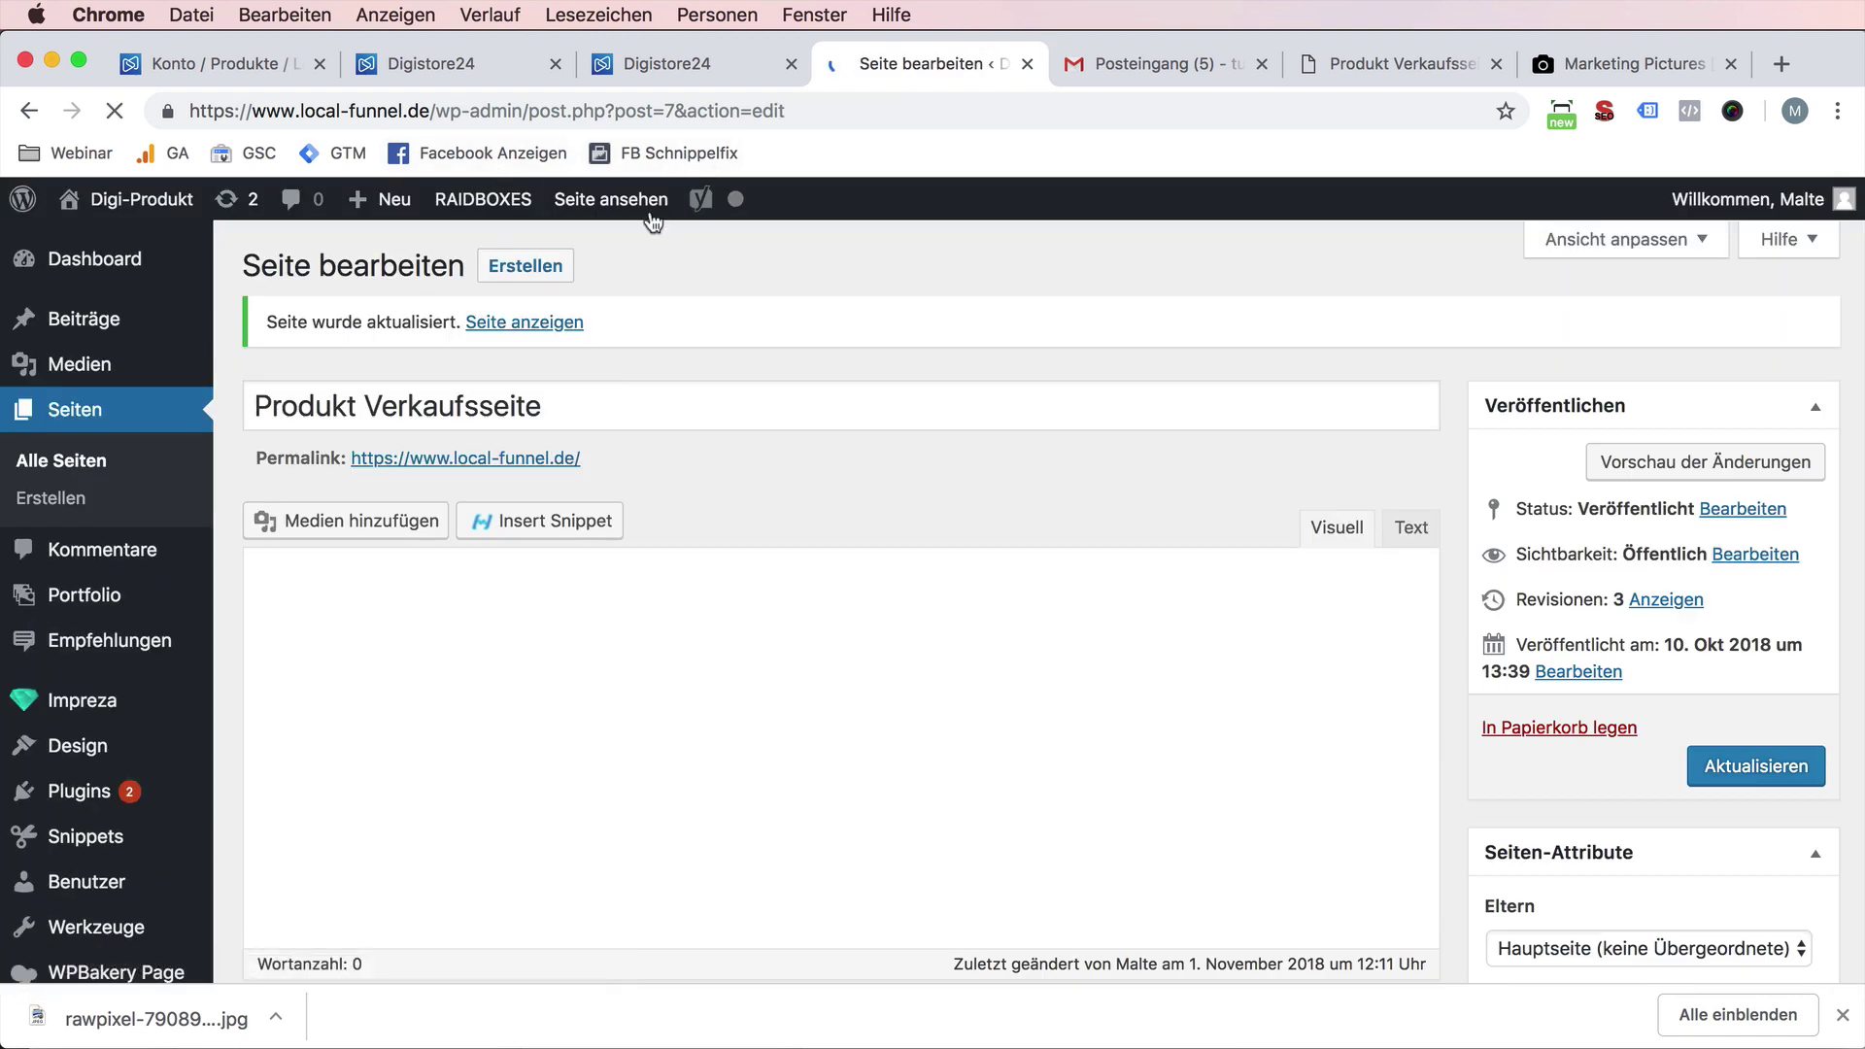
pyautogui.keyDown('super'); pyautogui.click(611, 200); pyautogui.keyUp('super')
pyautogui.click(1038, 66)
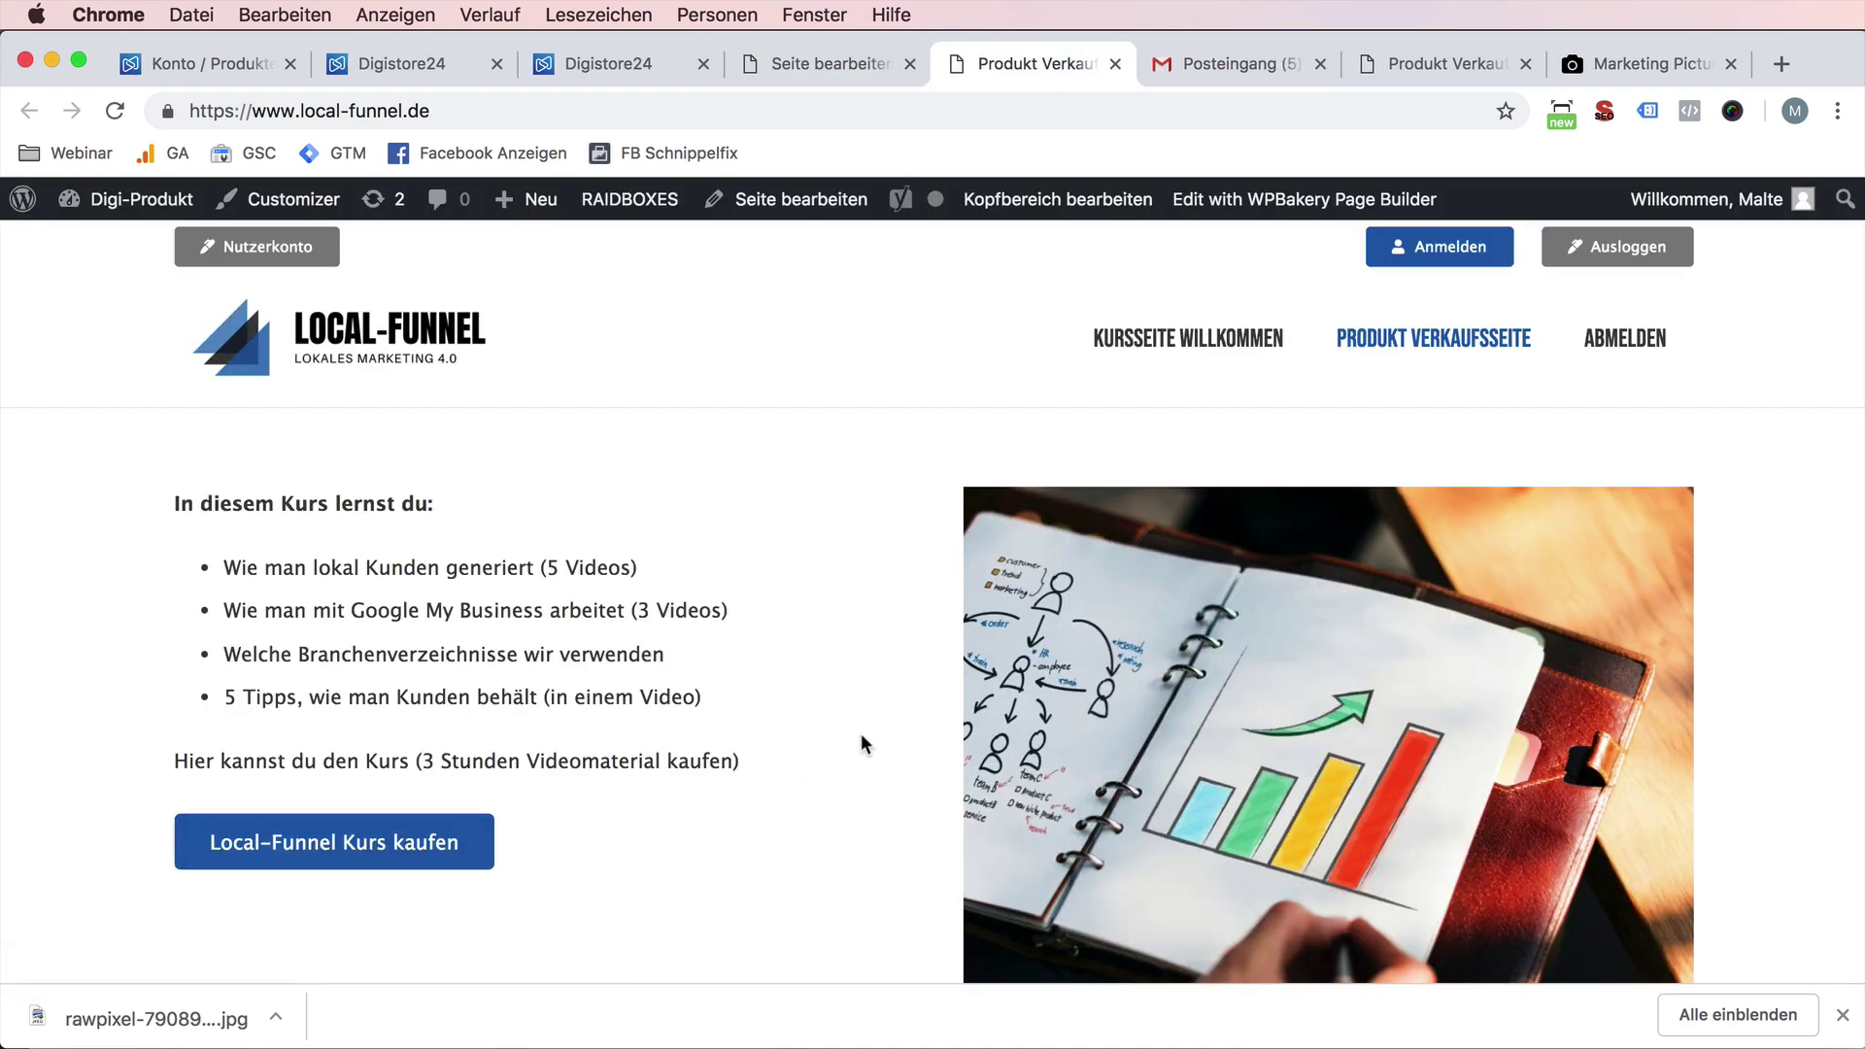
pyautogui.scroll(2, 814, 745)
pyautogui.click(837, 64)
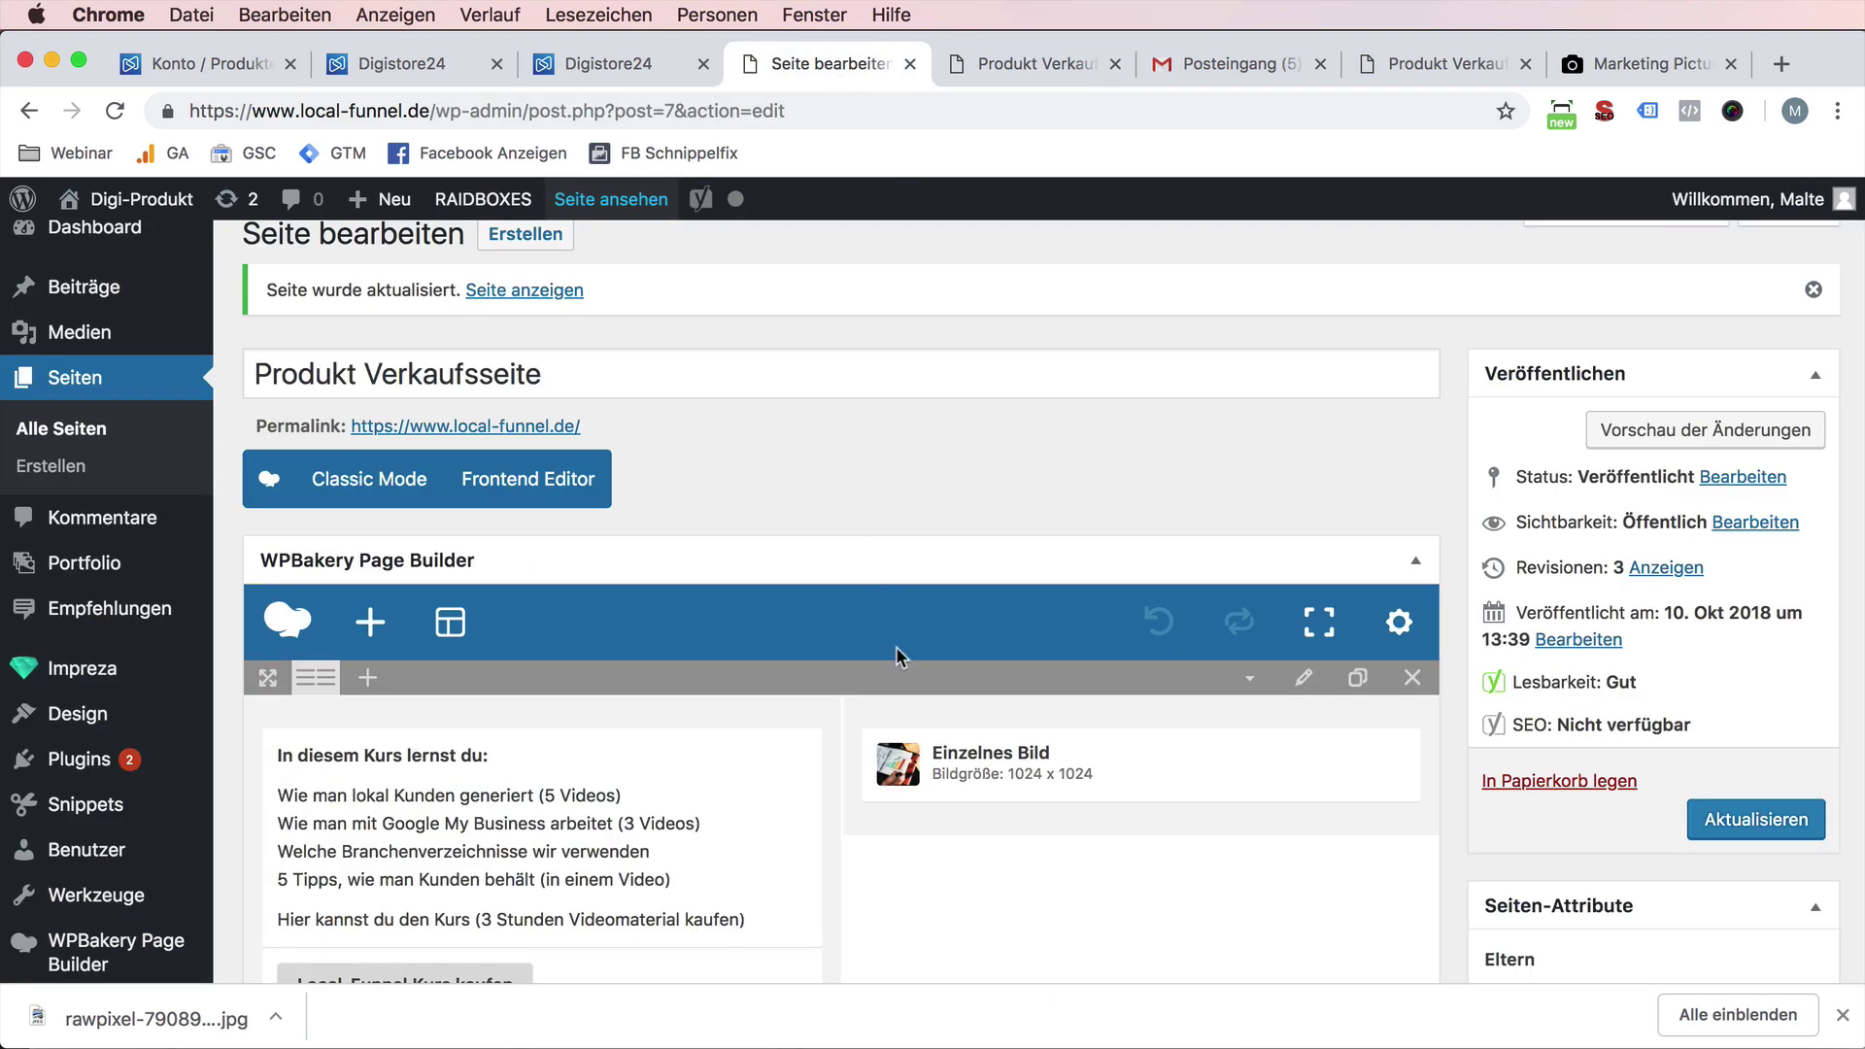
pyautogui.scroll(-3, 573, 645)
pyautogui.moveTo(519, 604); pyautogui.dragTo(1068, 621)
# - Give the image Einfacher Schatten style and 350 x 350 abgeschnitten size
pyautogui.click(578, 648)
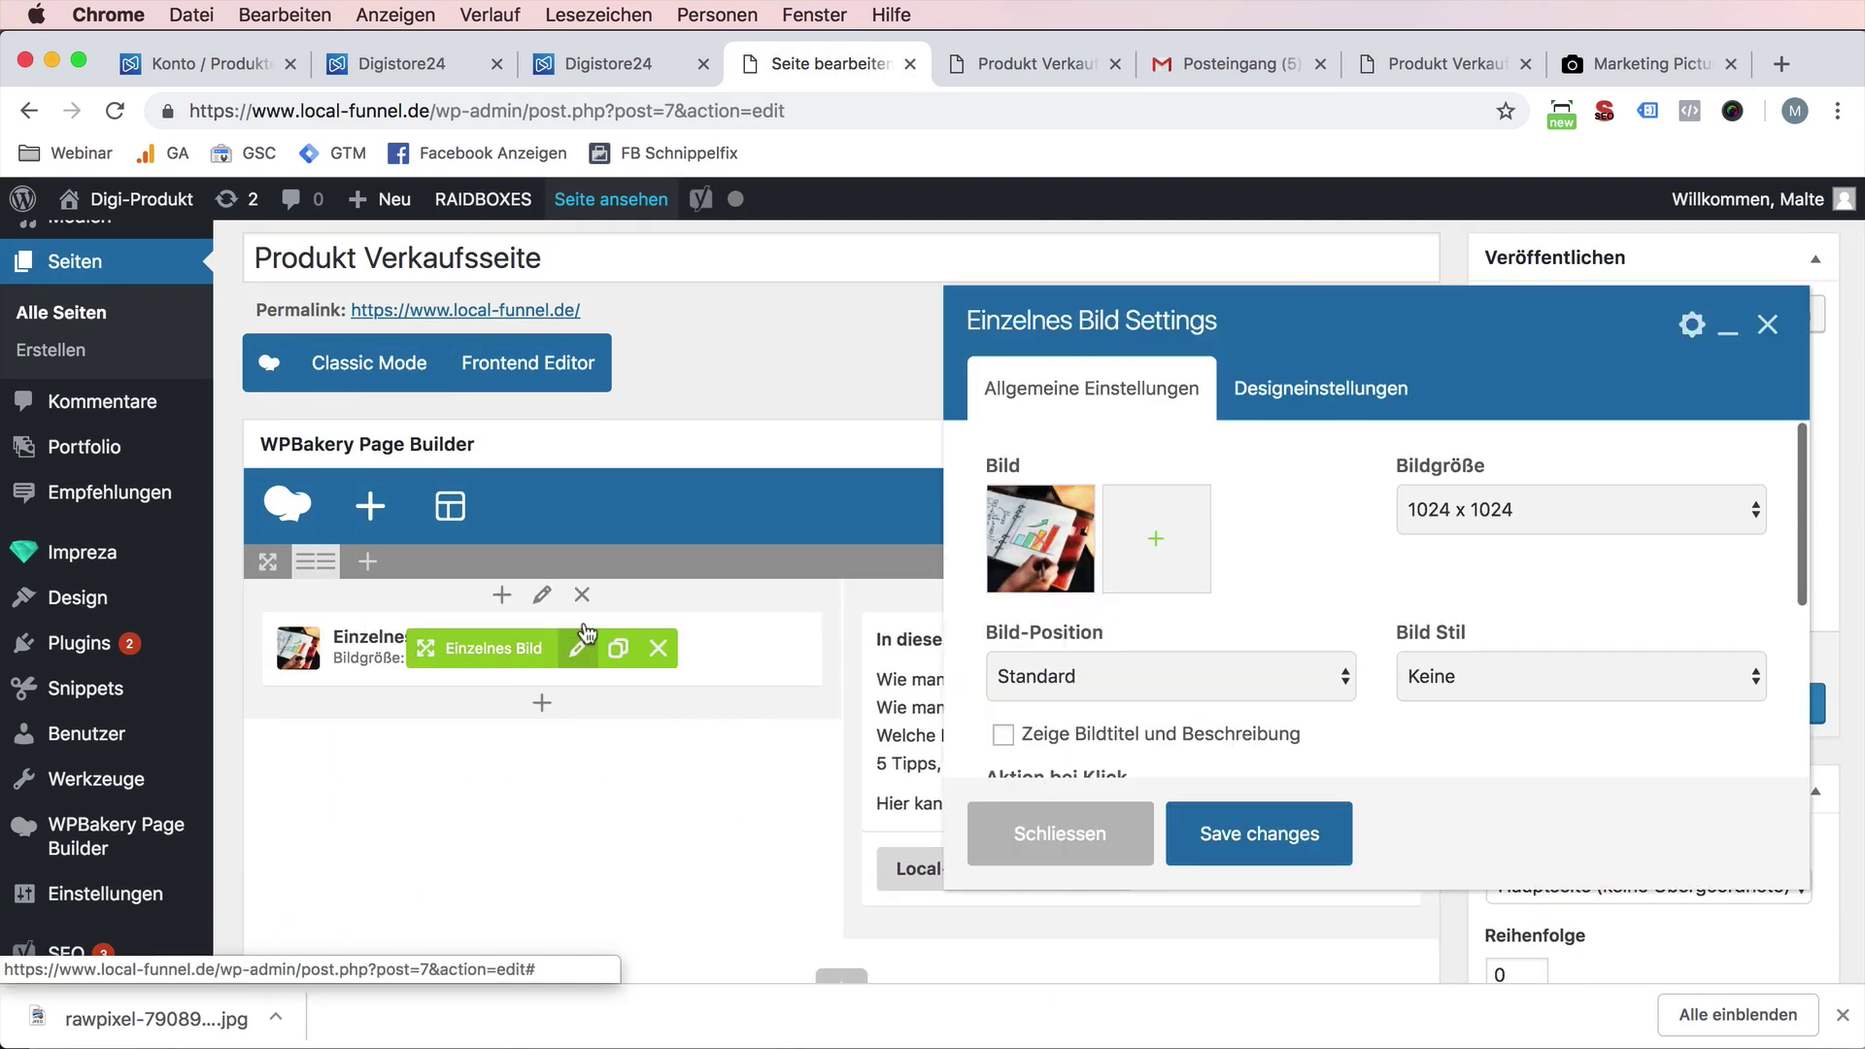
pyautogui.click(1404, 677)
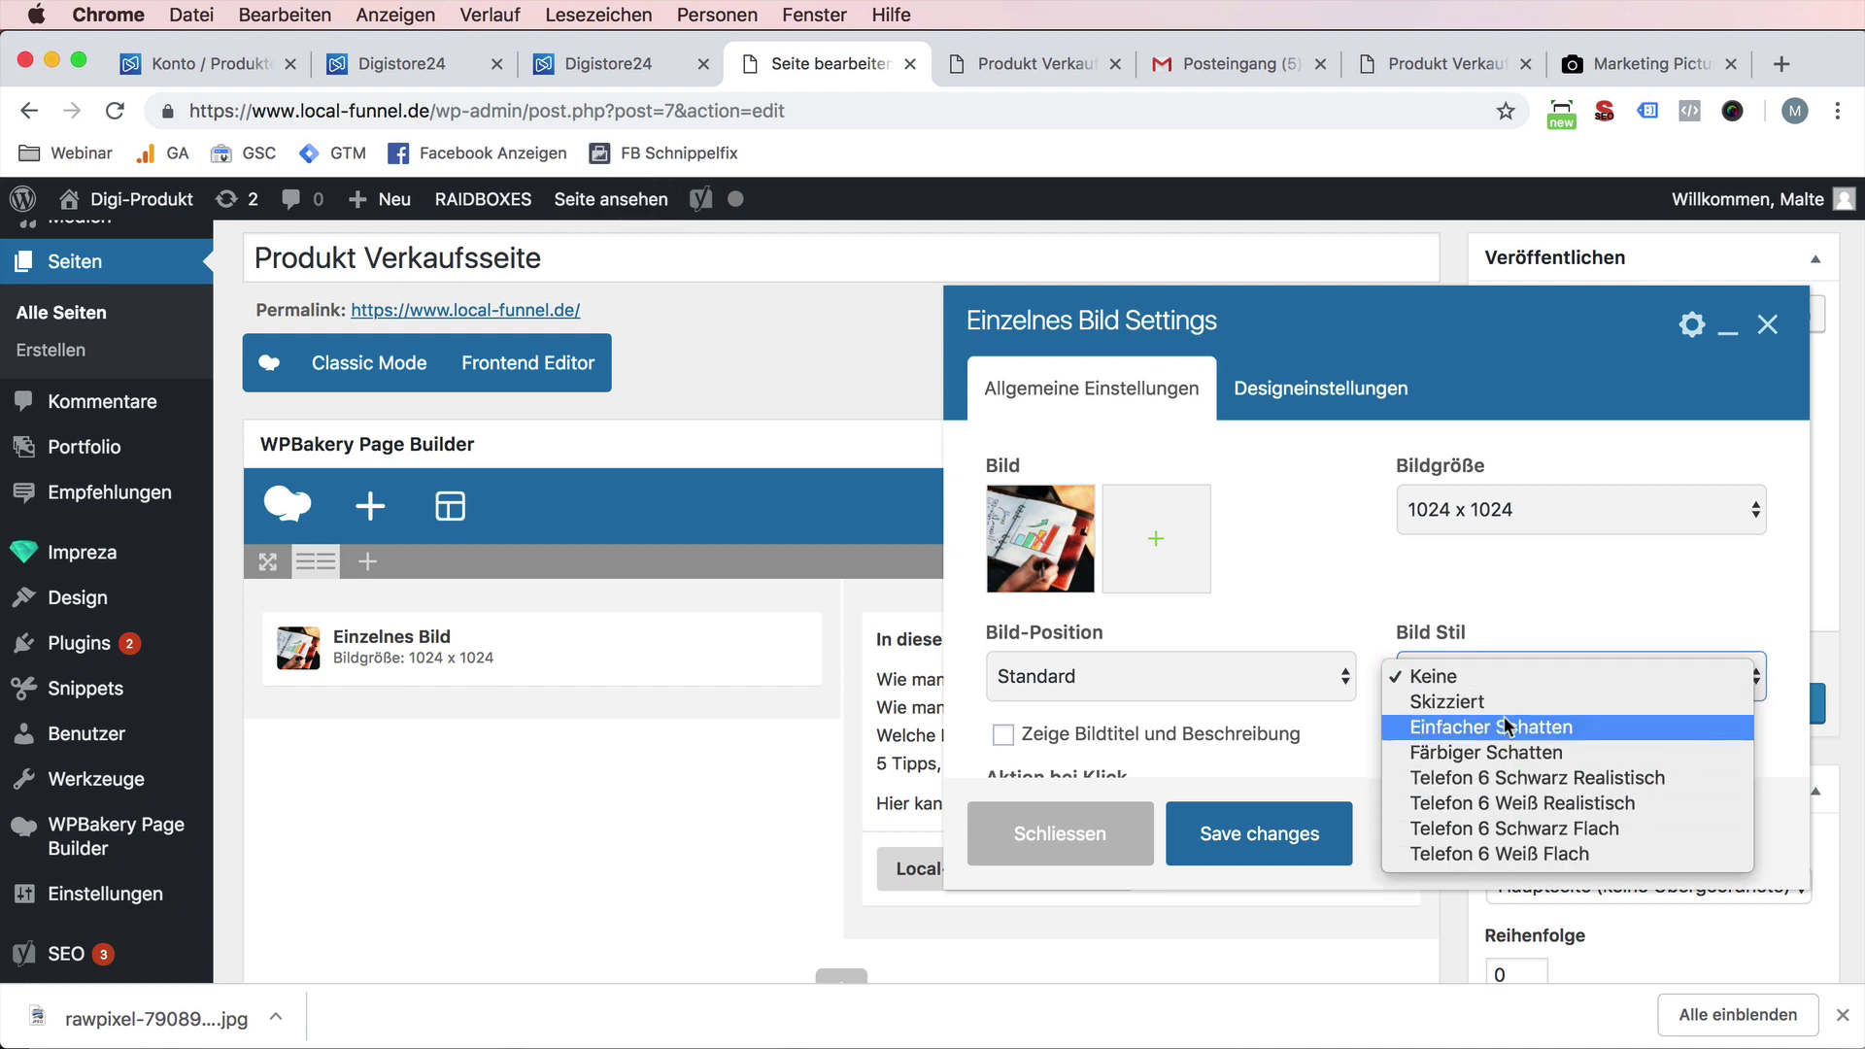
pyautogui.click(1487, 495)
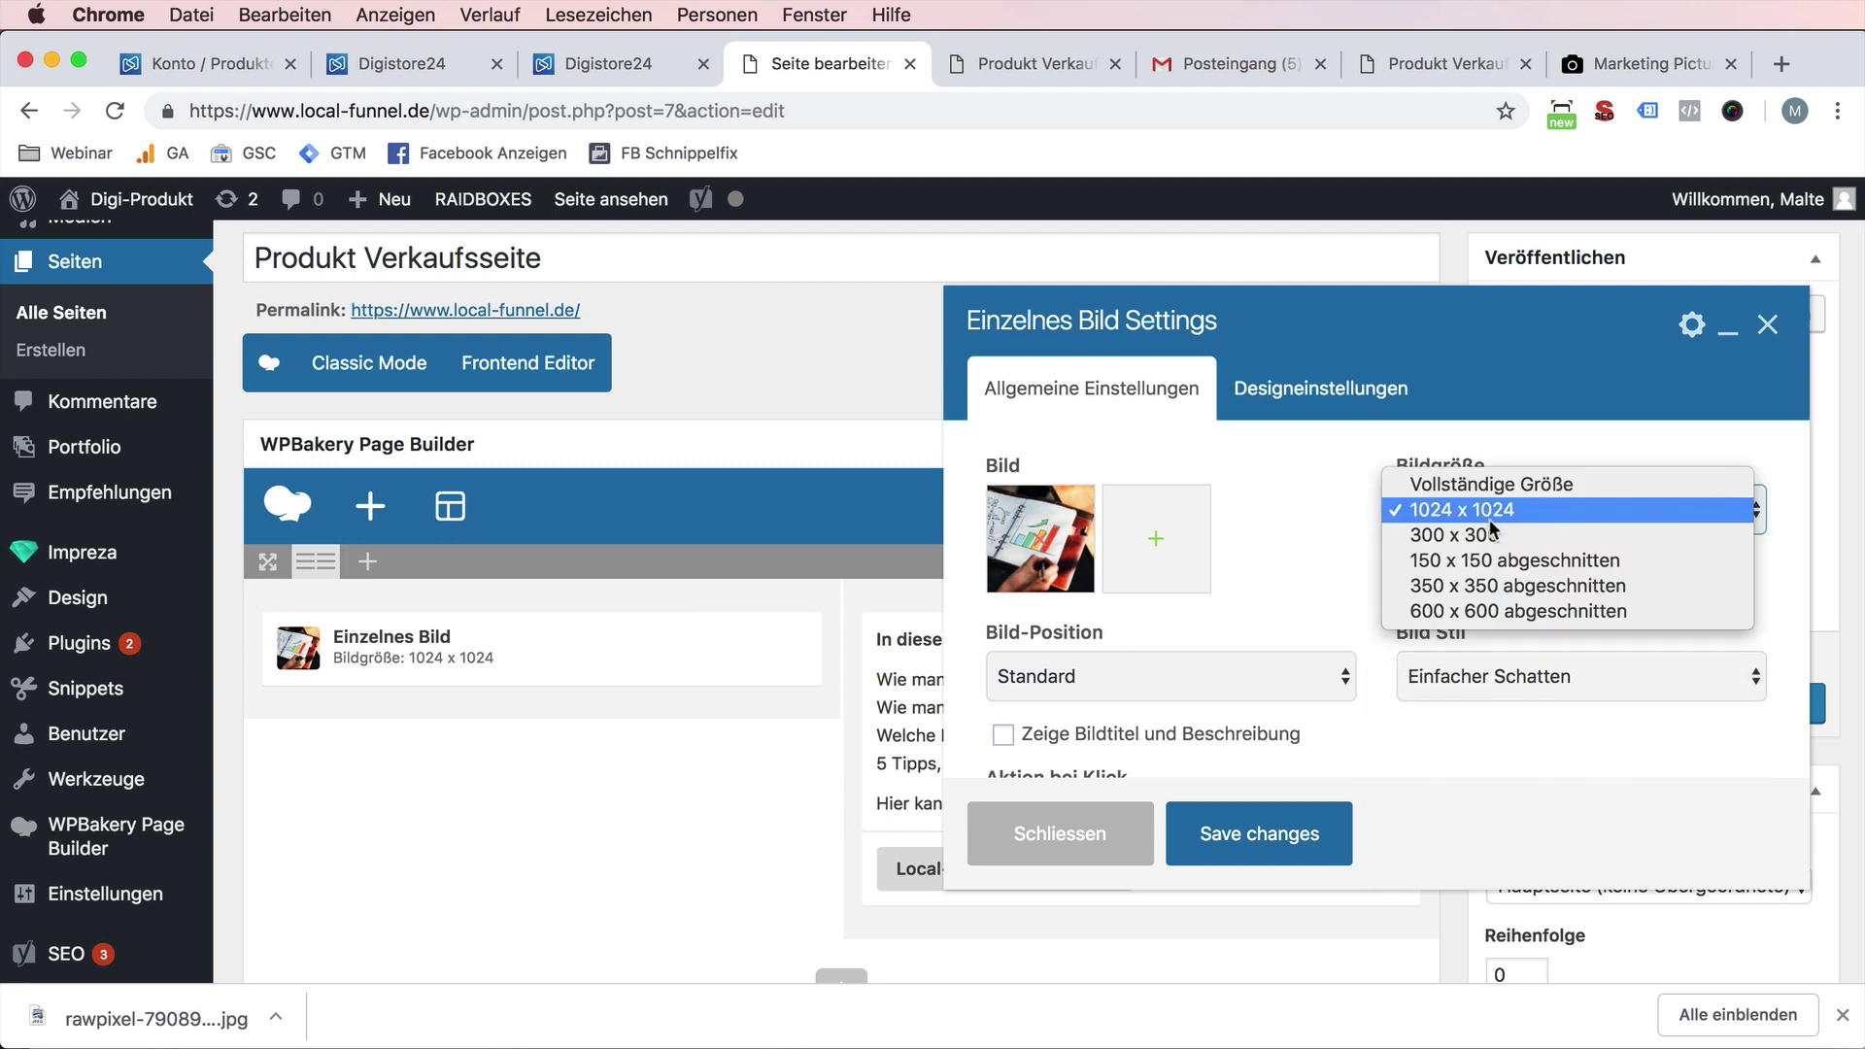
pyautogui.click(1501, 584)
pyautogui.scroll(-3, 1164, 726)
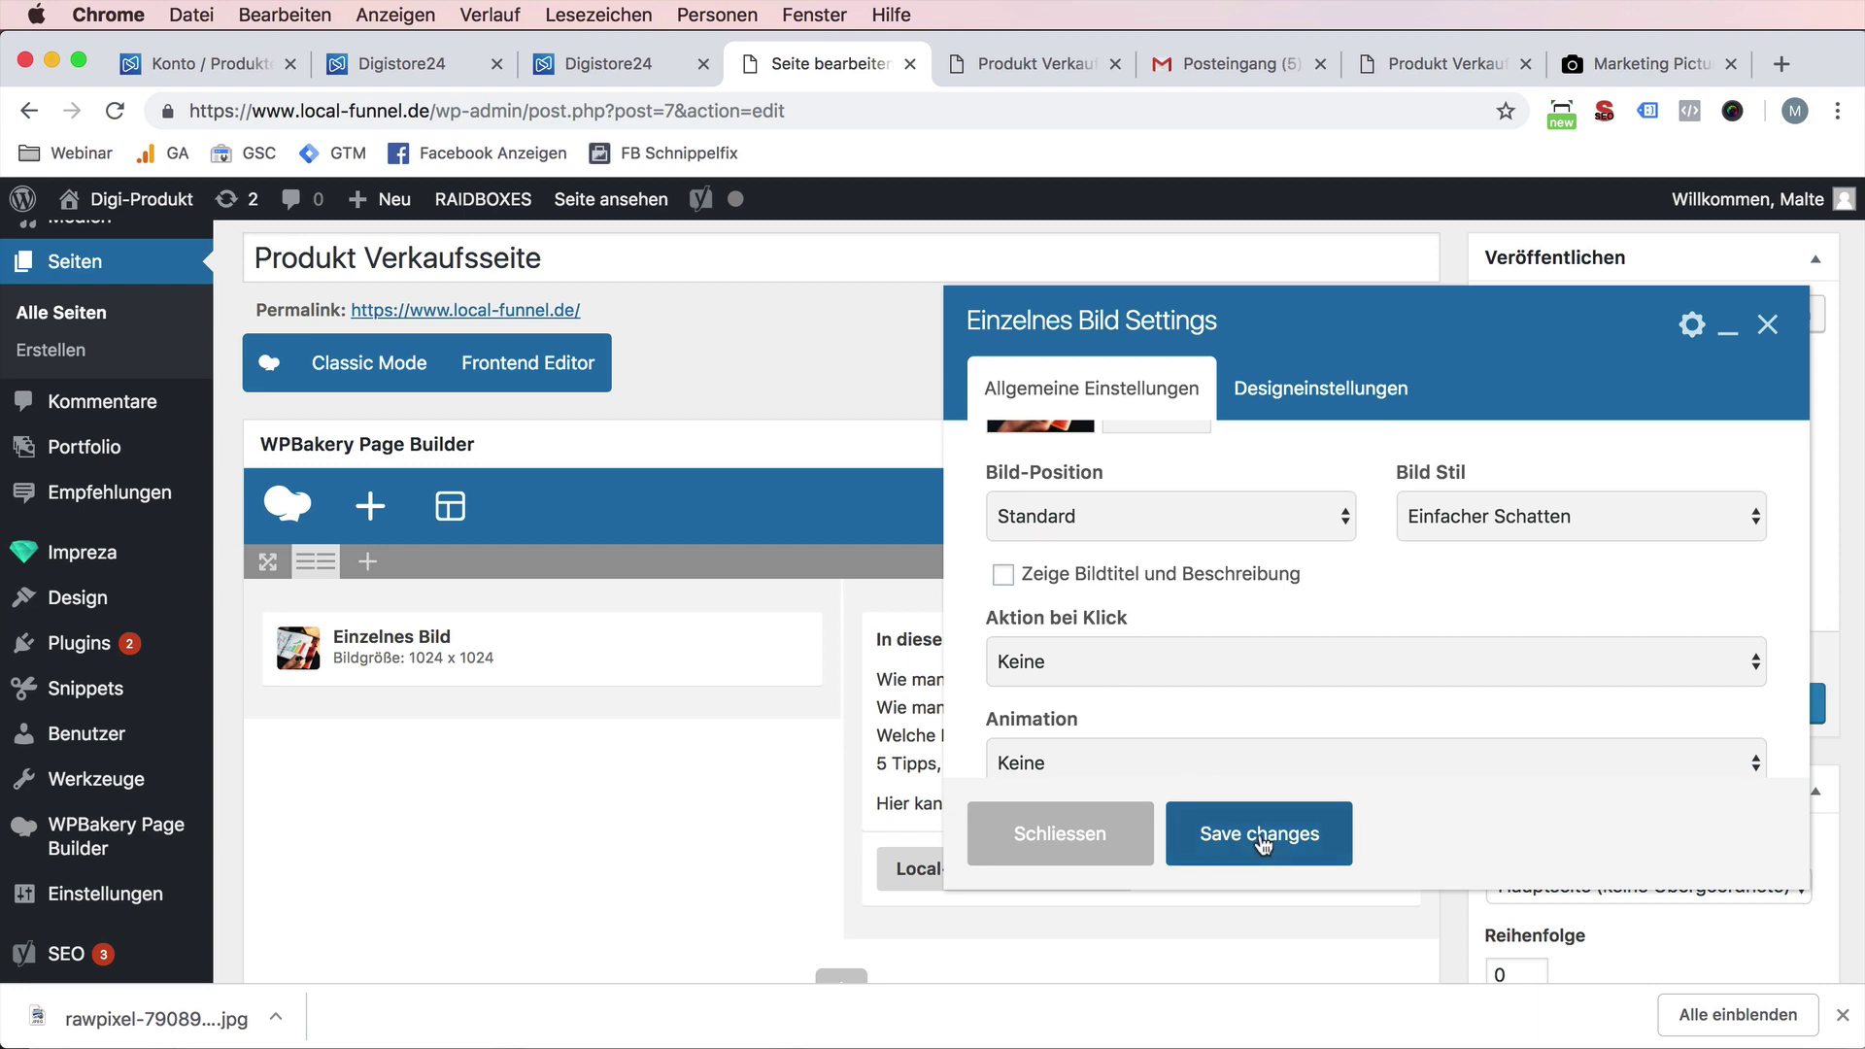
pyautogui.click(1259, 832)
# - Update the page and reload the live sales page to check the styled image
pyautogui.click(1689, 711)
pyautogui.hotkey('ctrl', 'Tab')
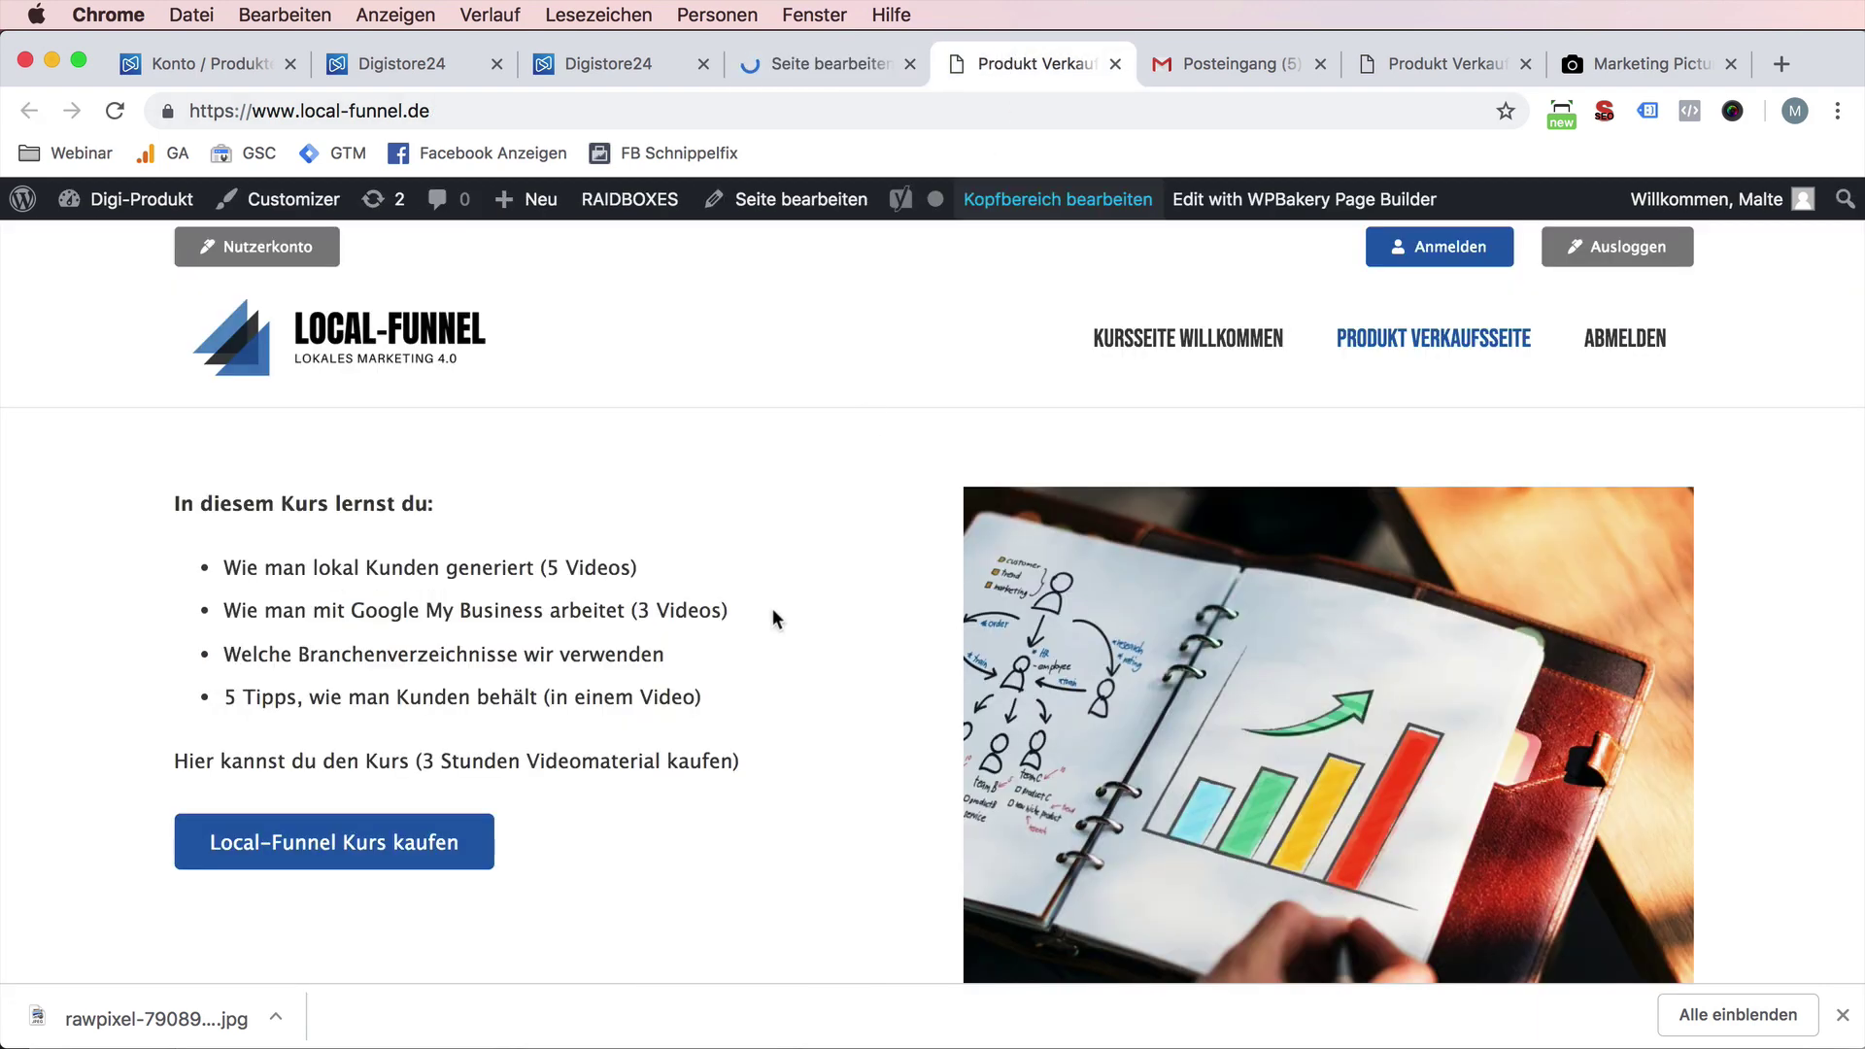
pyautogui.press('super+r')
pyautogui.scroll(-5, 743, 616)
pyautogui.scroll(4, 746, 616)
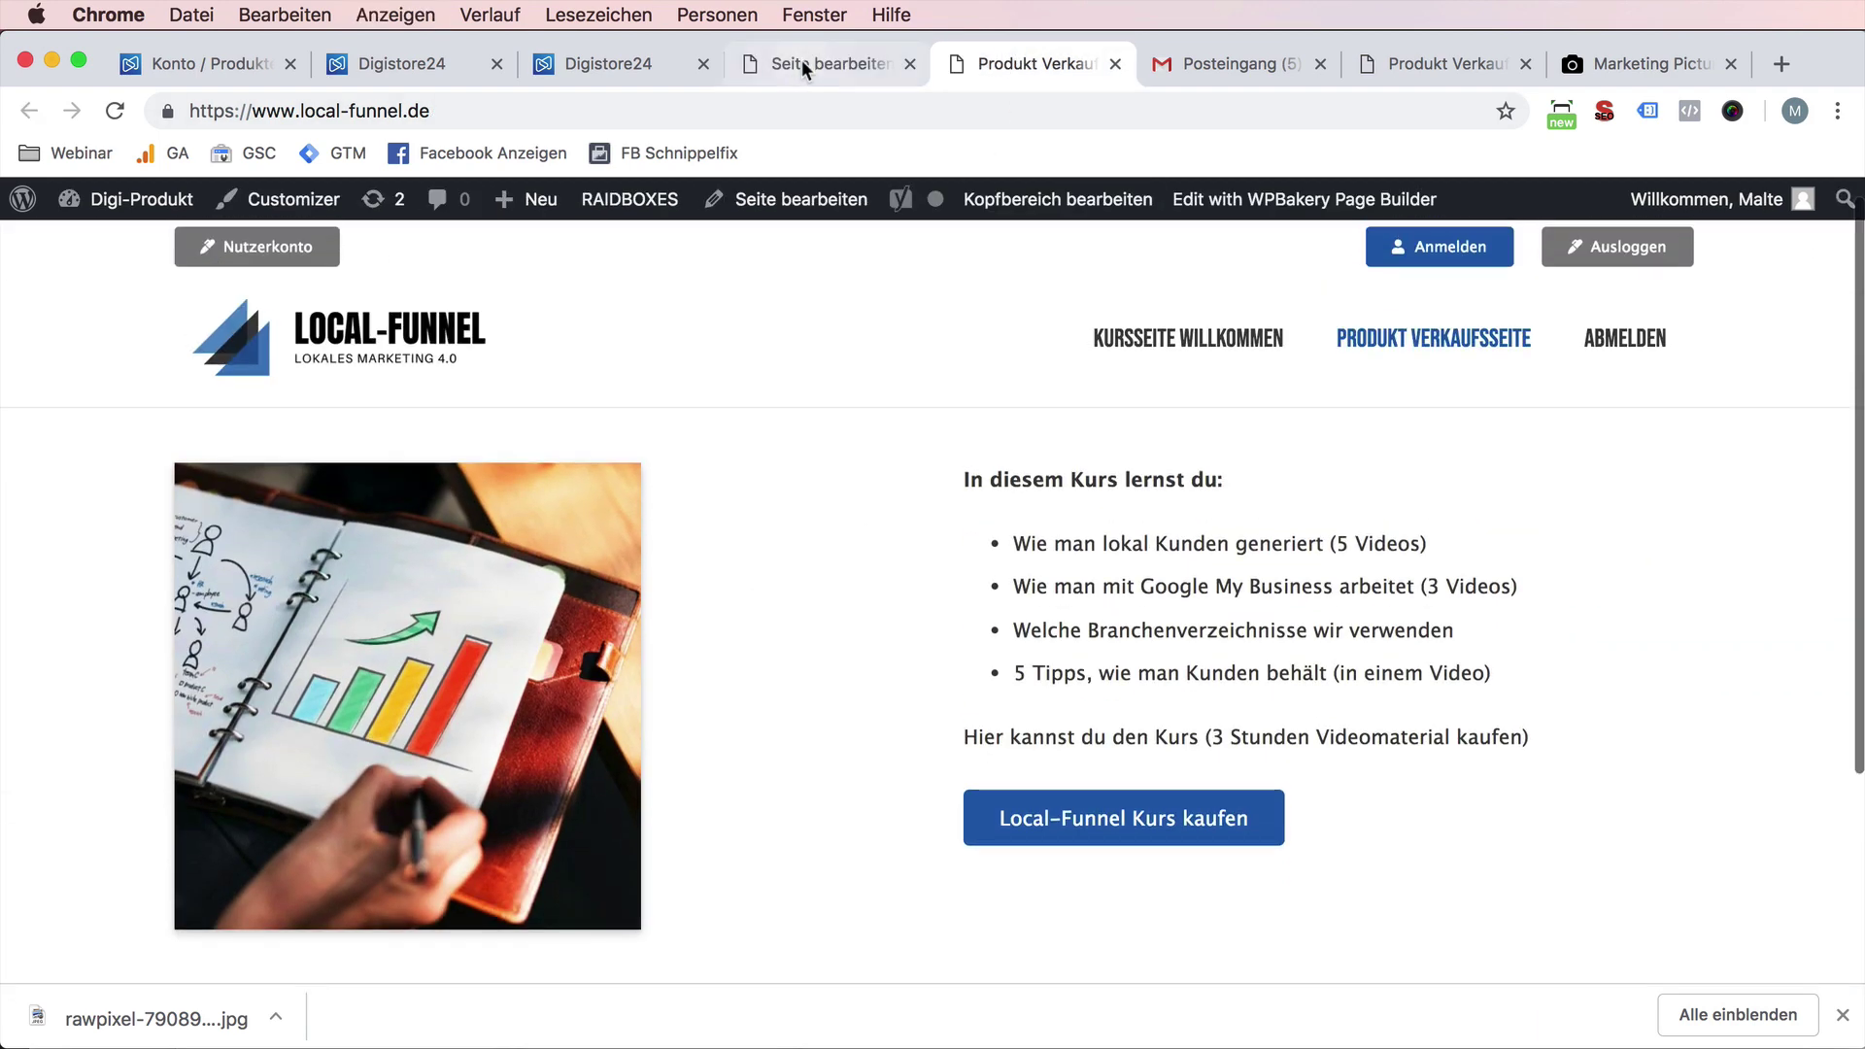
pyautogui.click(810, 63)
# - Change the row layout to 1/4+3/4 columns
pyautogui.scroll(-3, 903, 466)
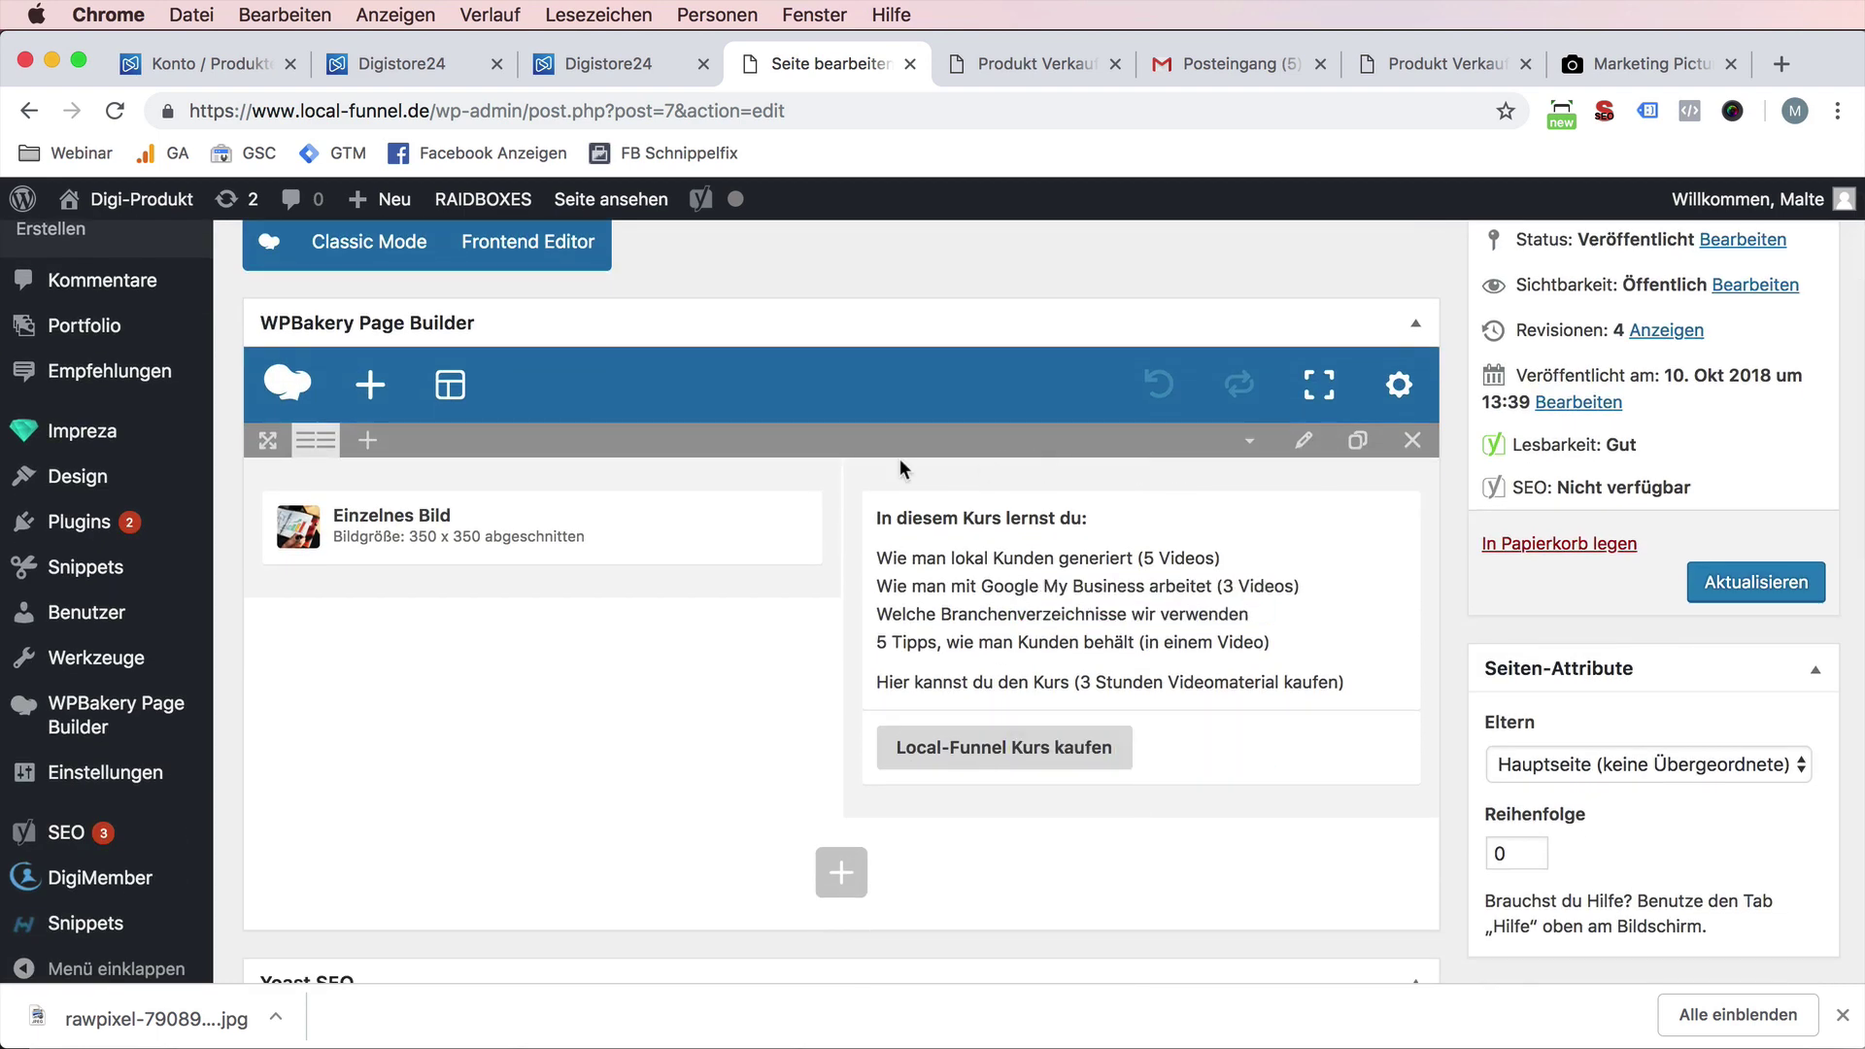
pyautogui.moveTo(304, 442)
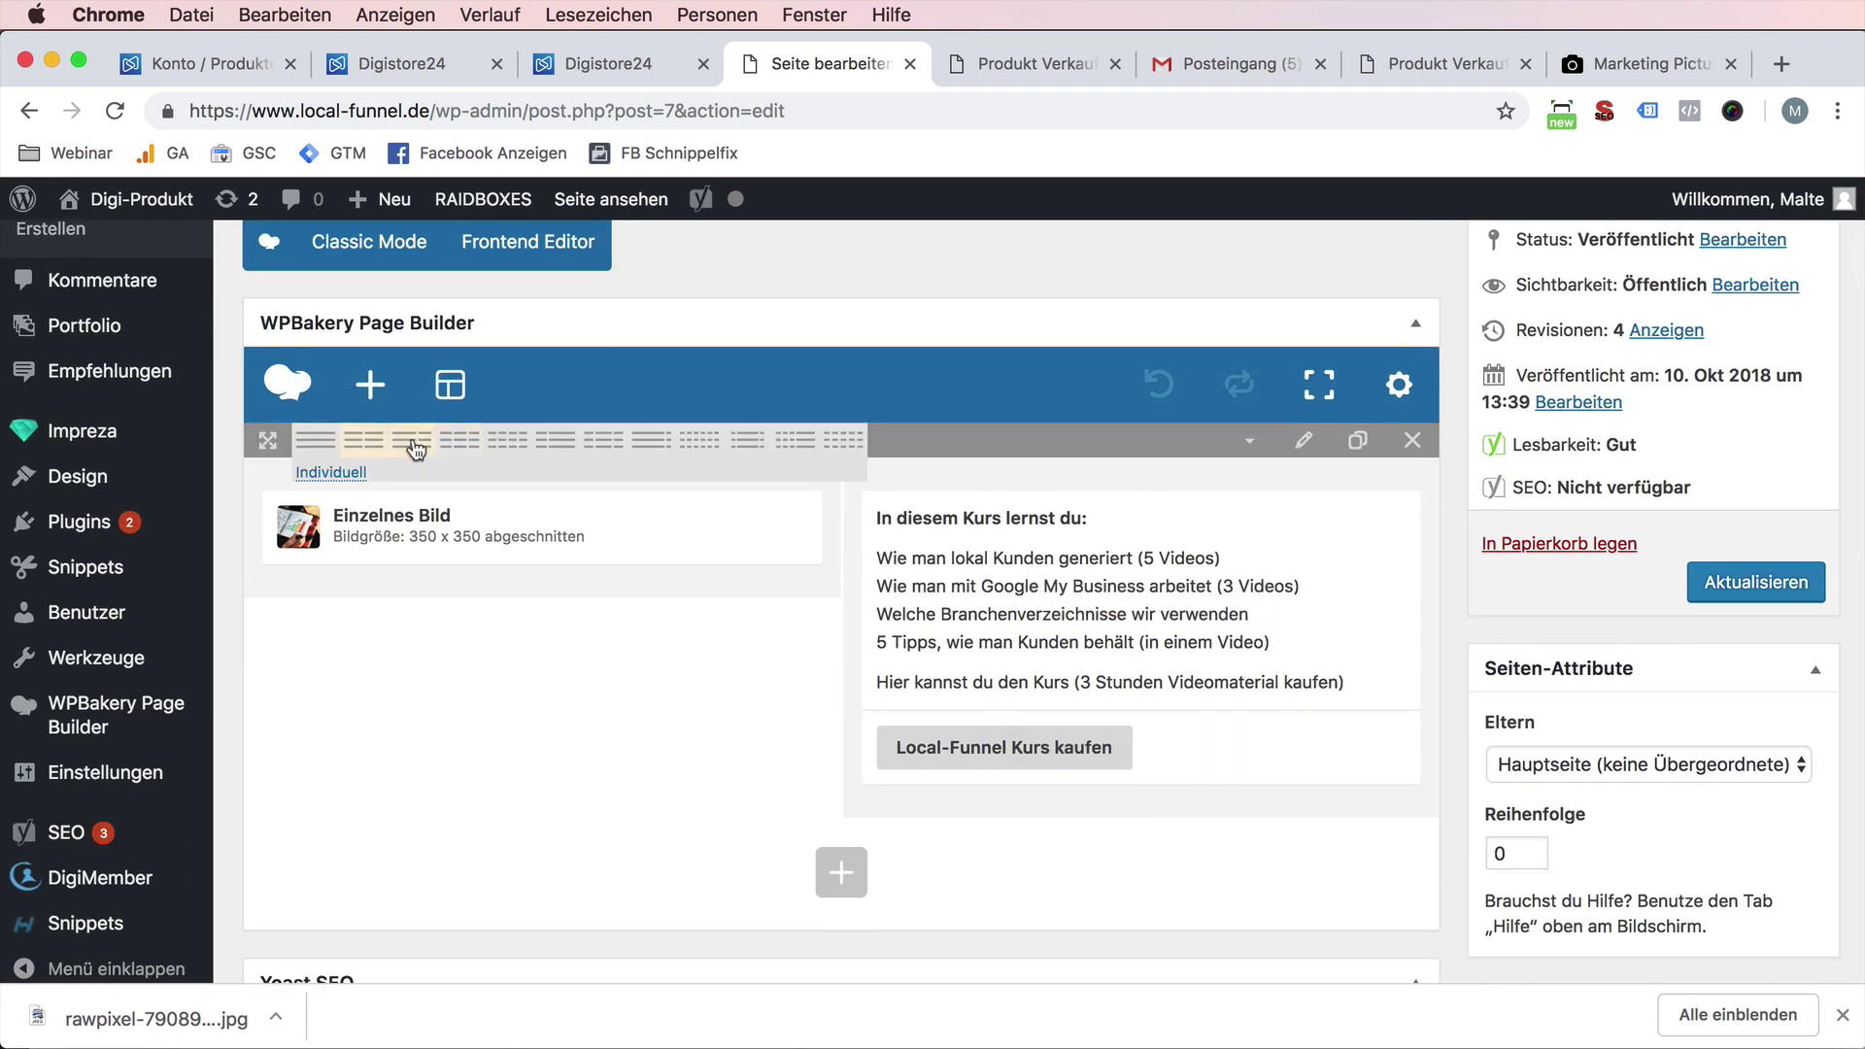
pyautogui.click(553, 442)
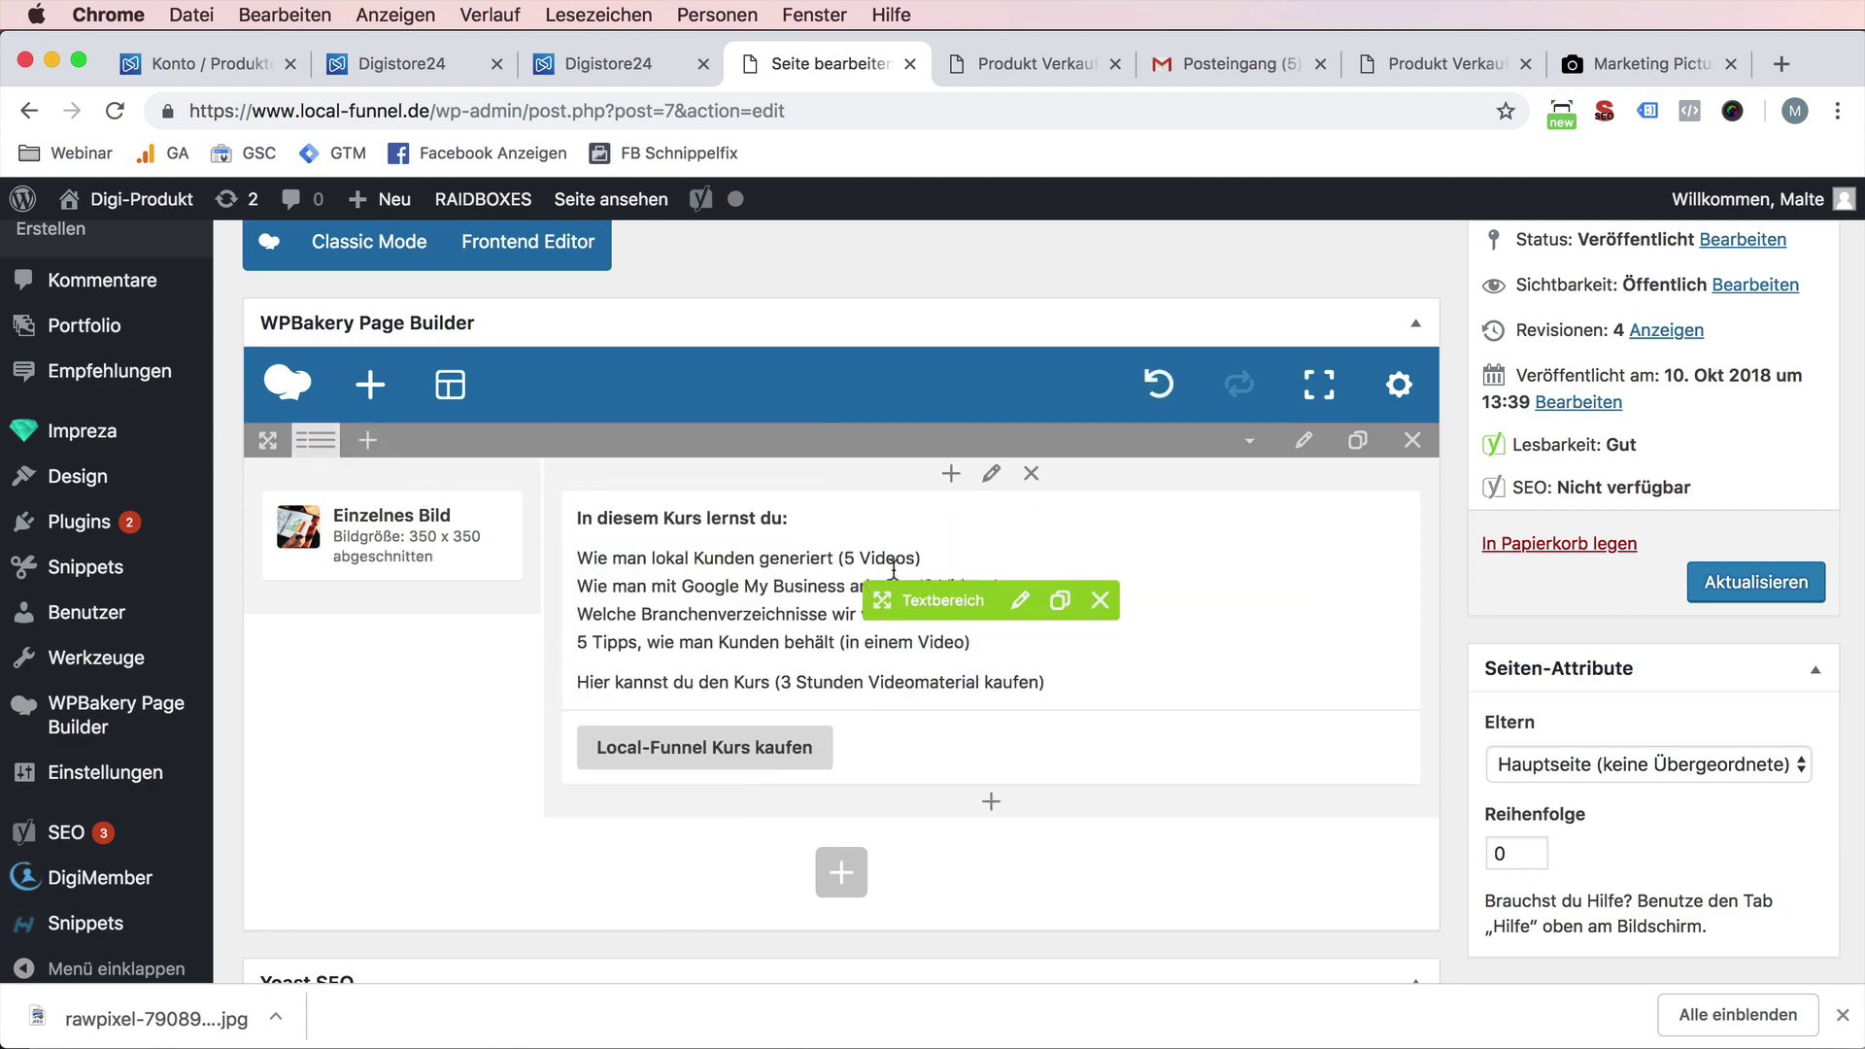
# - Look up the buy button's target URL in its link settings without changing anything
pyautogui.moveTo(370, 529)
pyautogui.click(428, 535)
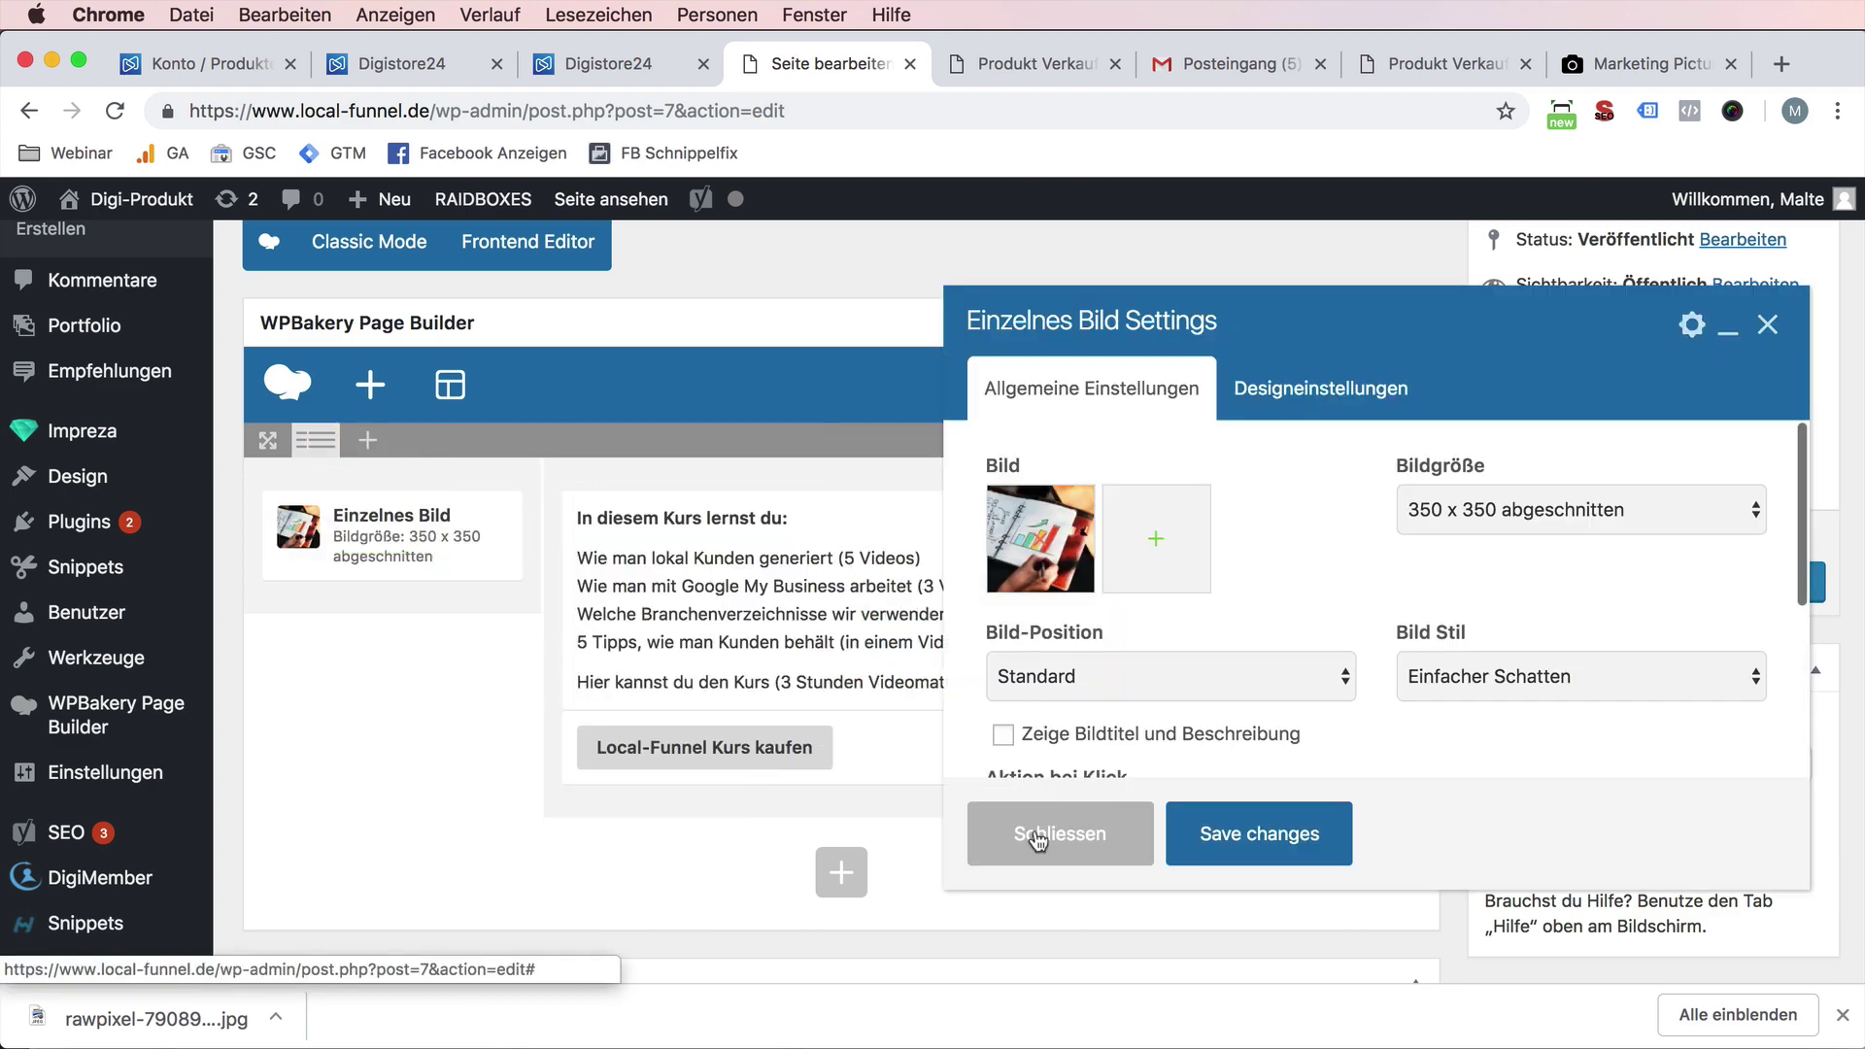
pyautogui.click(1010, 717)
pyautogui.click(1019, 746)
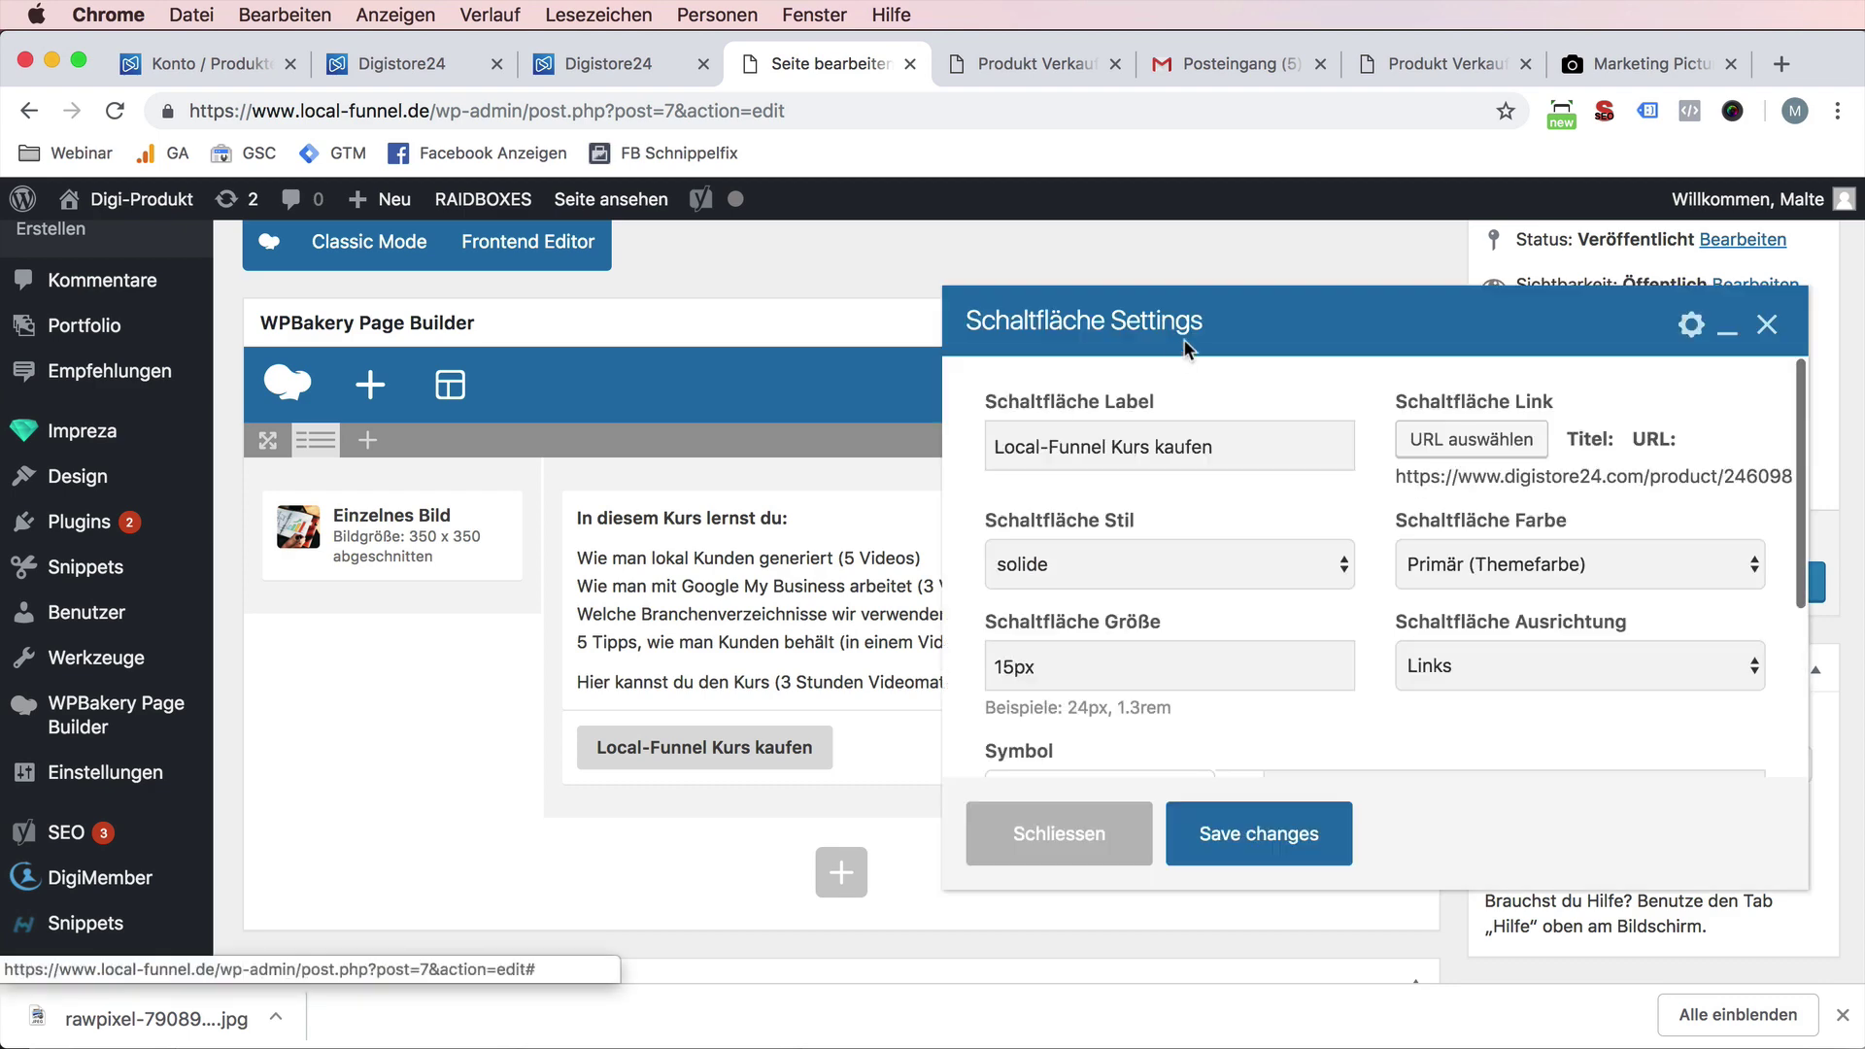
pyautogui.click(1471, 439)
pyautogui.press('super+c')
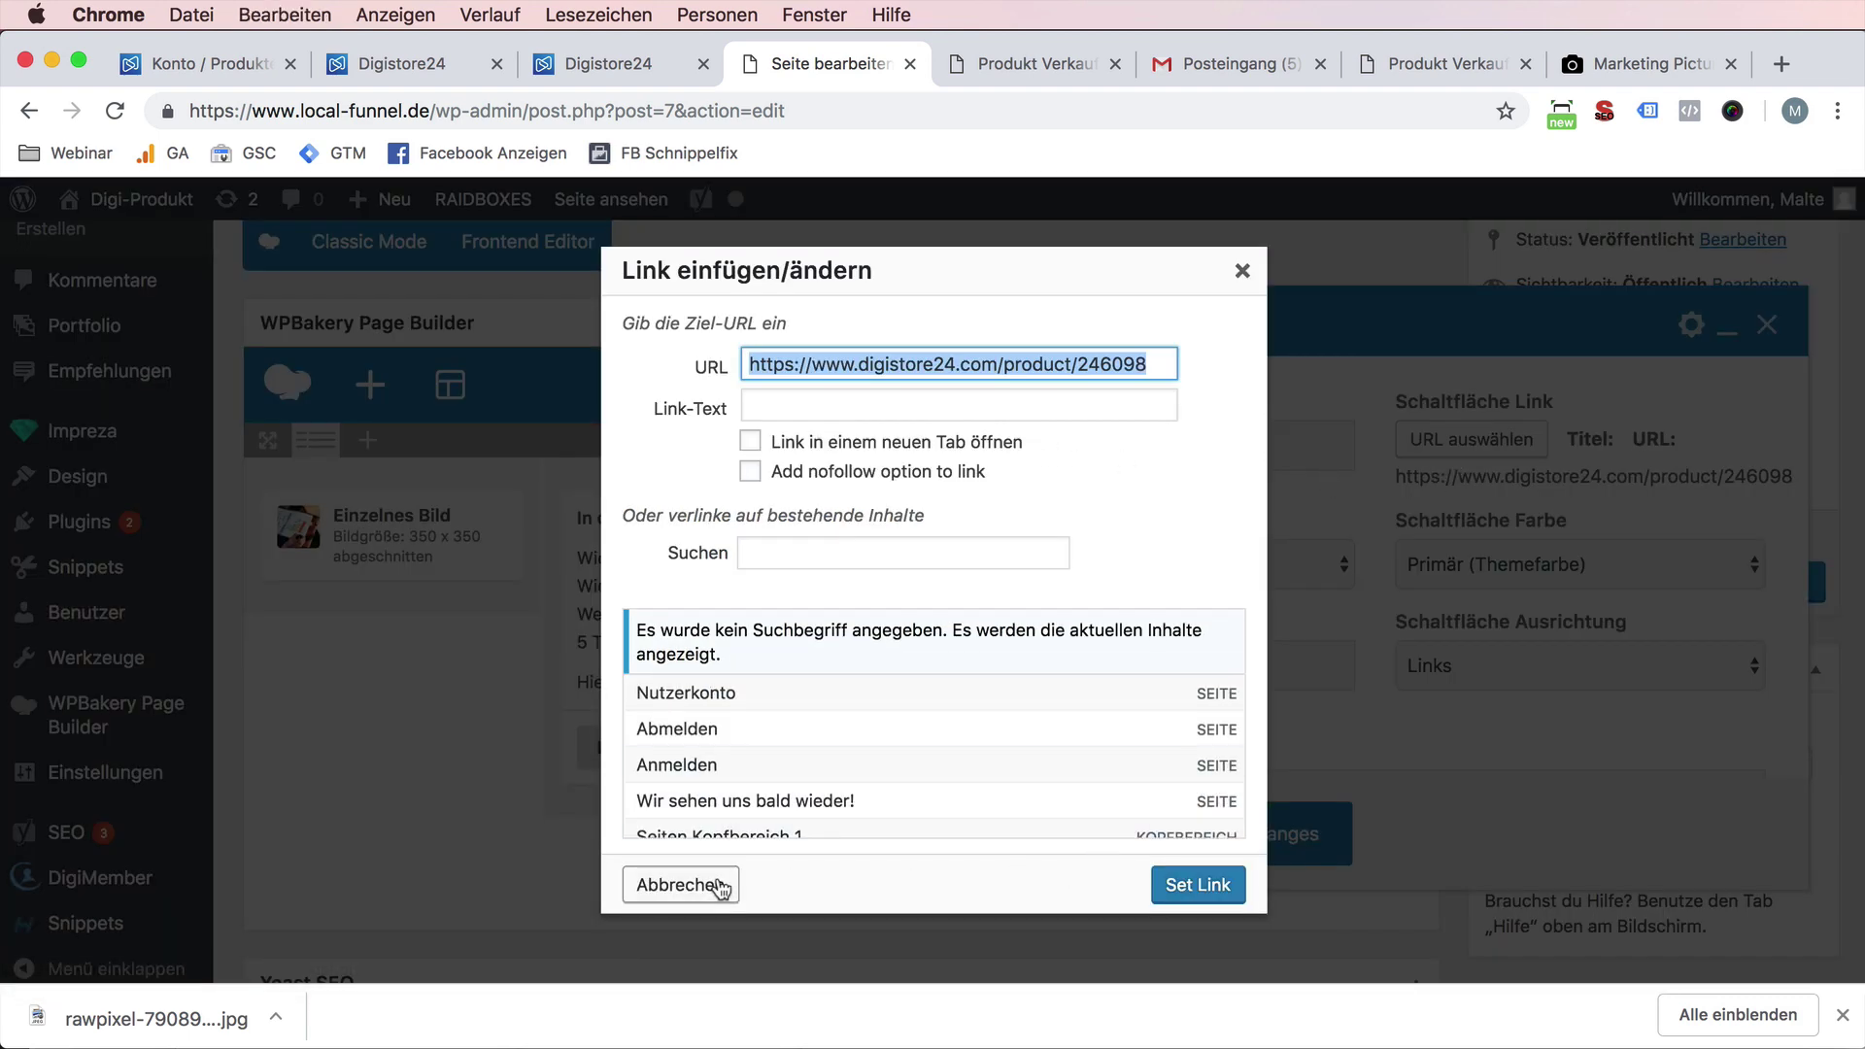
pyautogui.click(721, 885)
pyautogui.click(1059, 833)
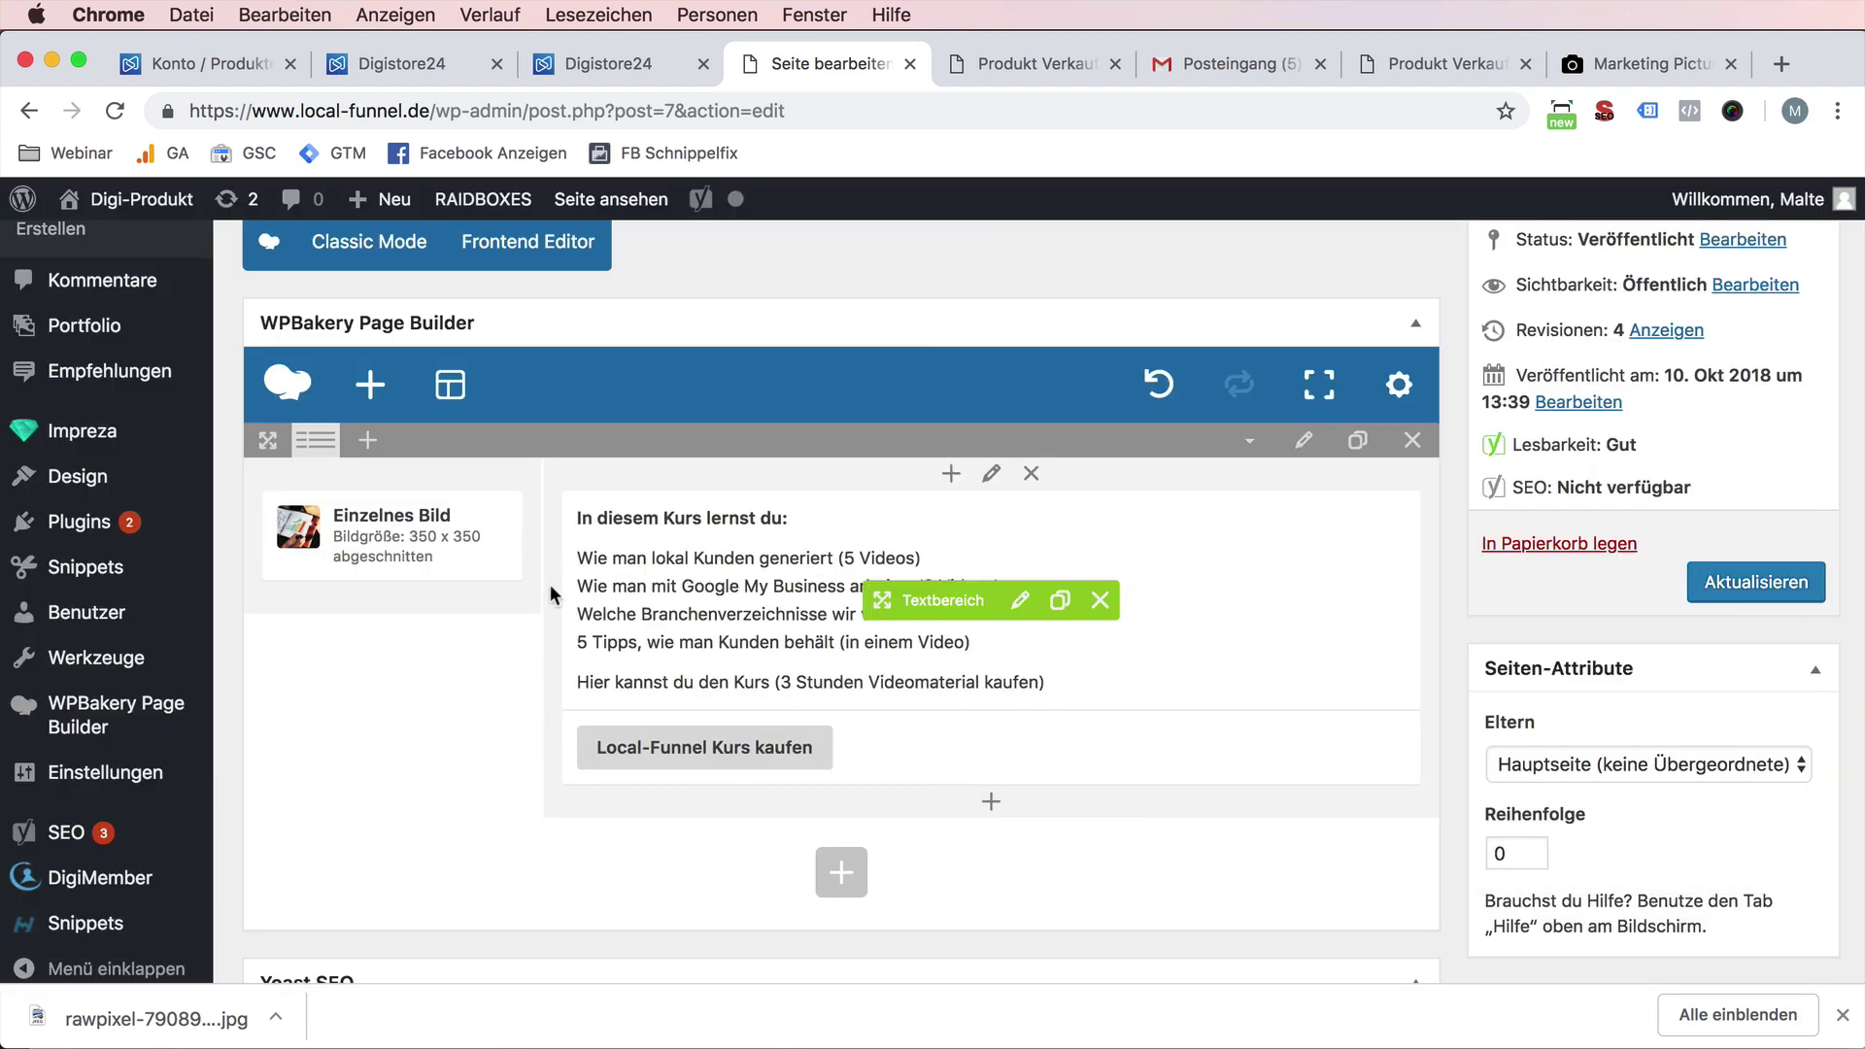
pyautogui.click(428, 536)
pyautogui.scroll(-3, 1428, 607)
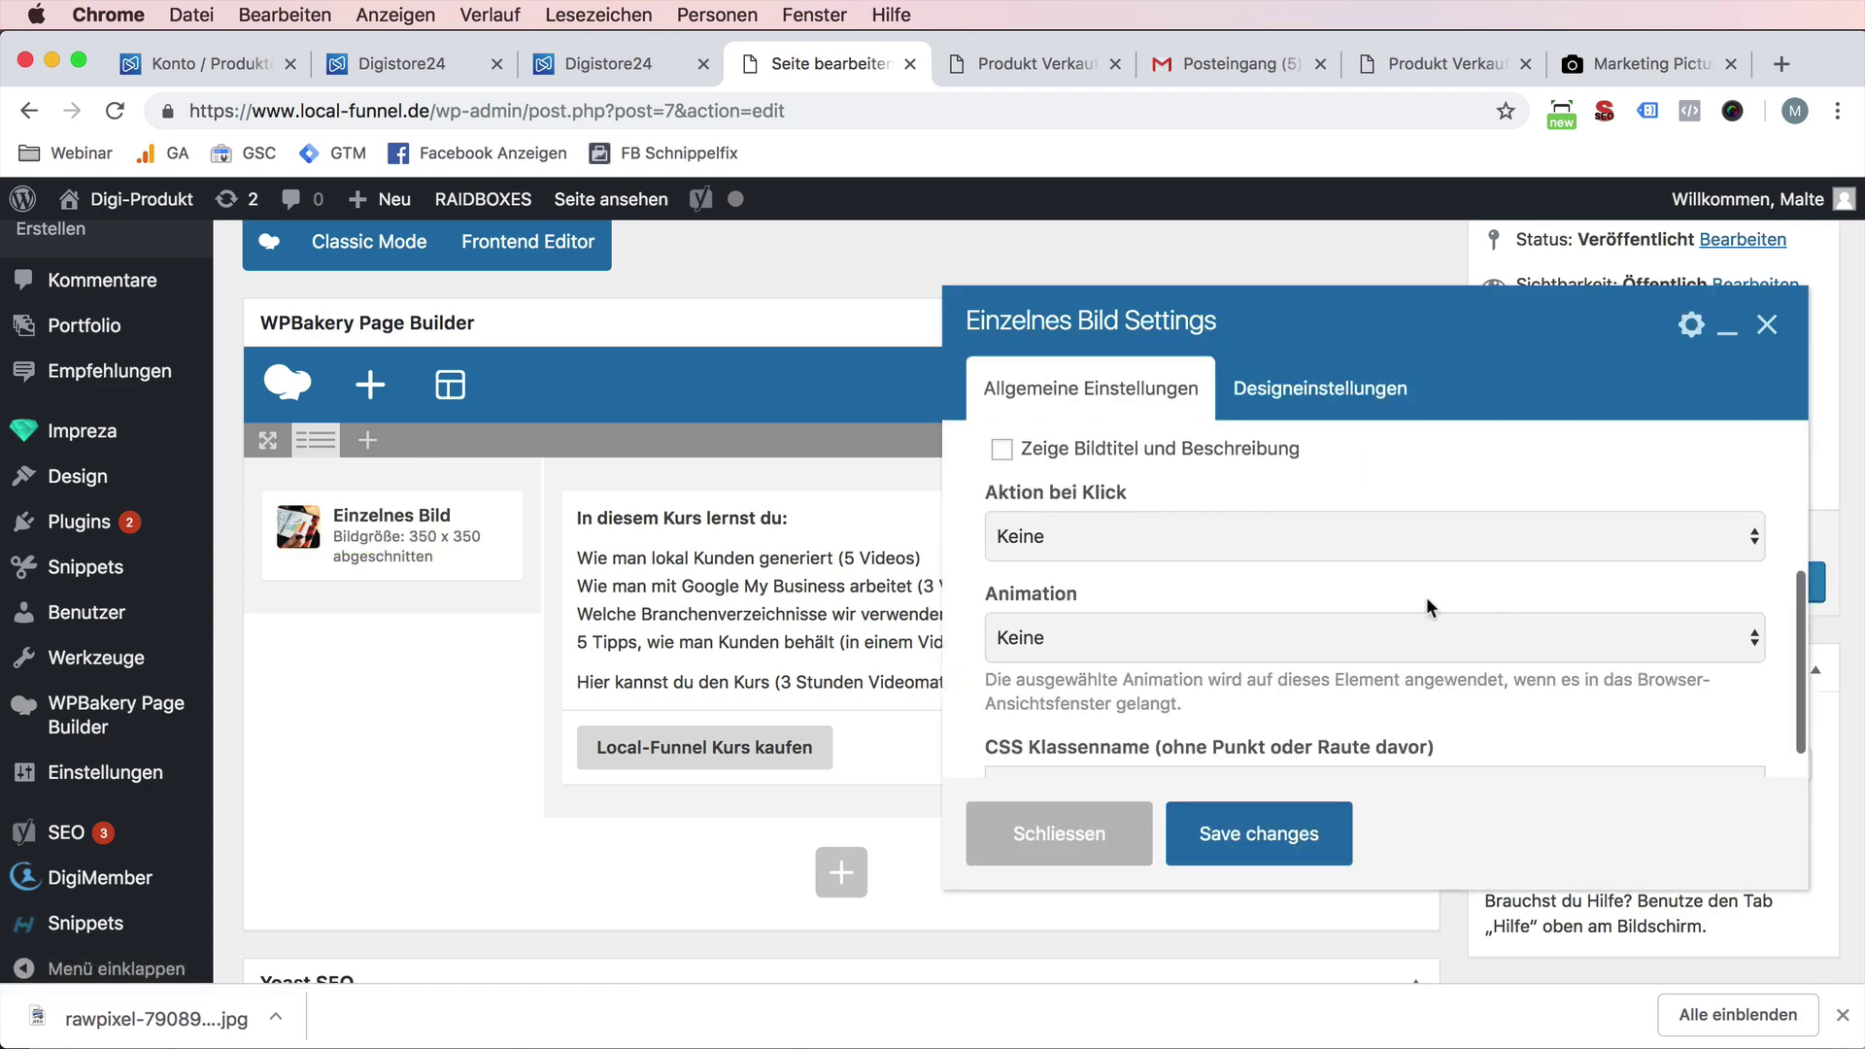
pyautogui.scroll(-1, 1110, 643)
pyautogui.scroll(3, 1110, 636)
pyautogui.click(1110, 638)
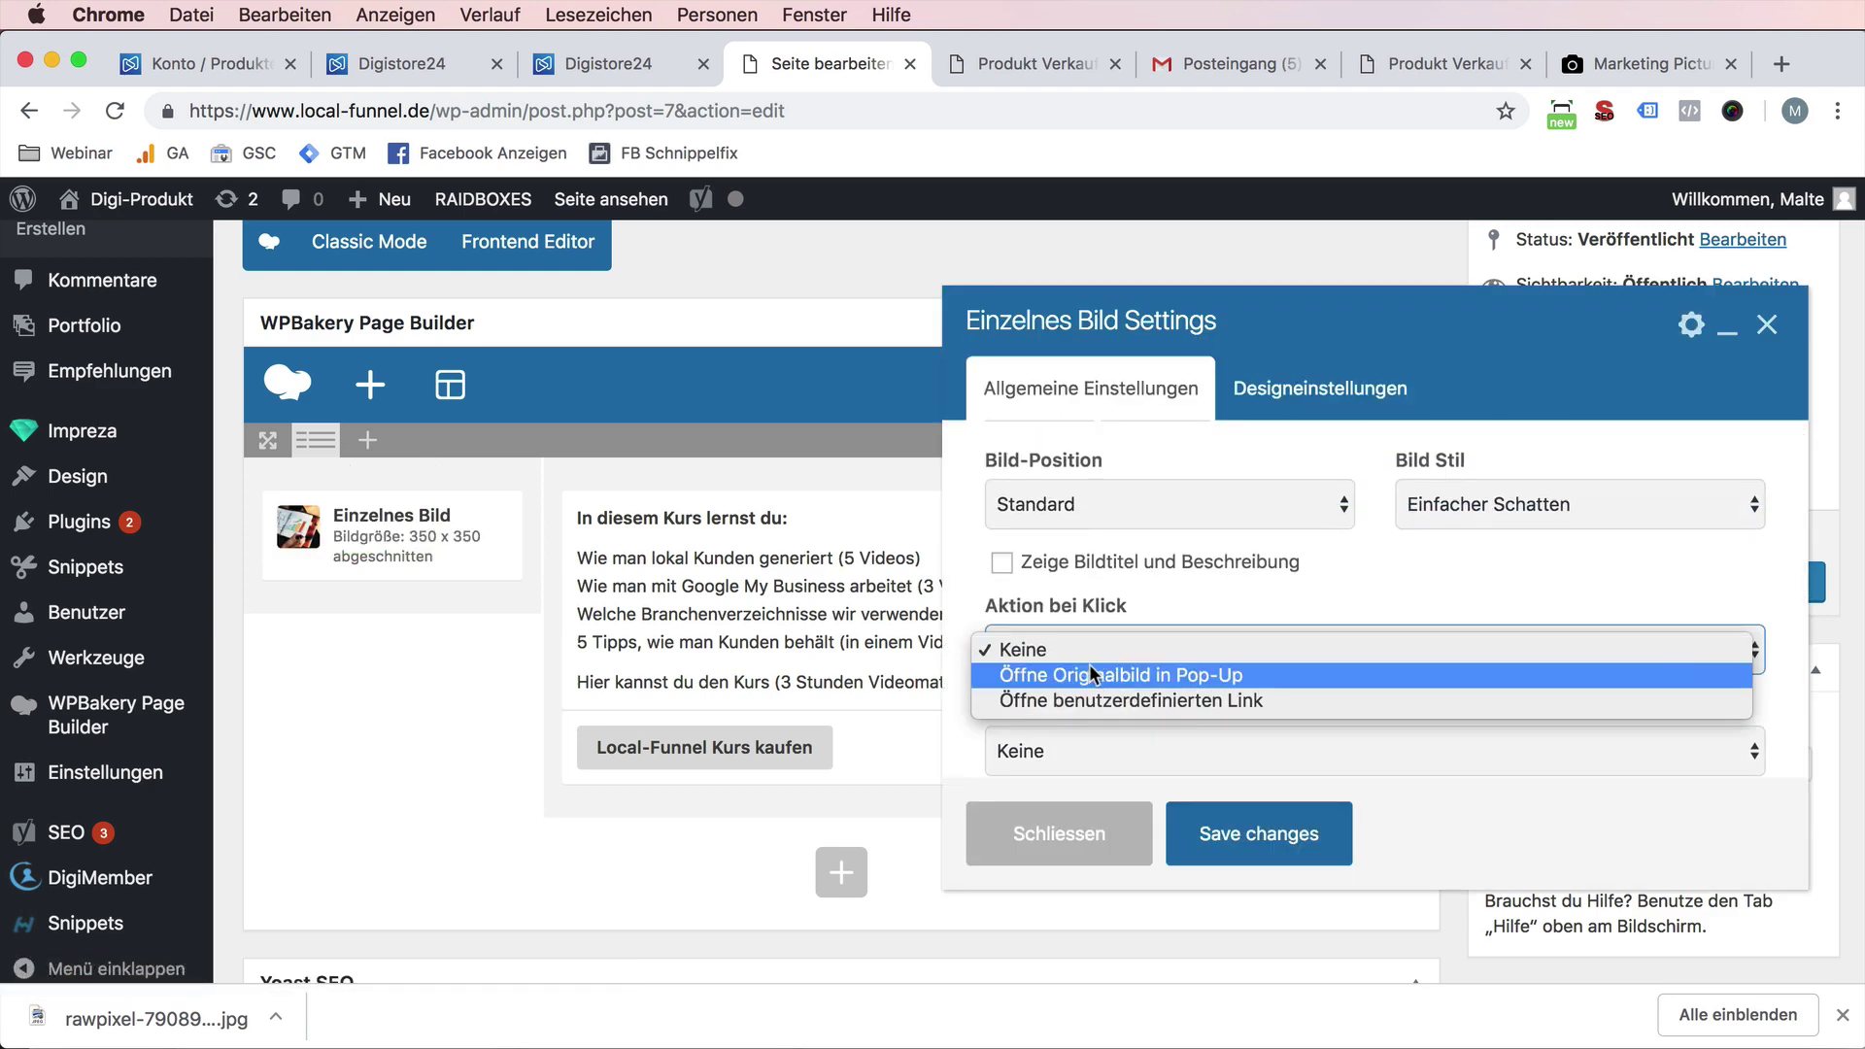
pyautogui.click(1124, 701)
pyautogui.click(1107, 719)
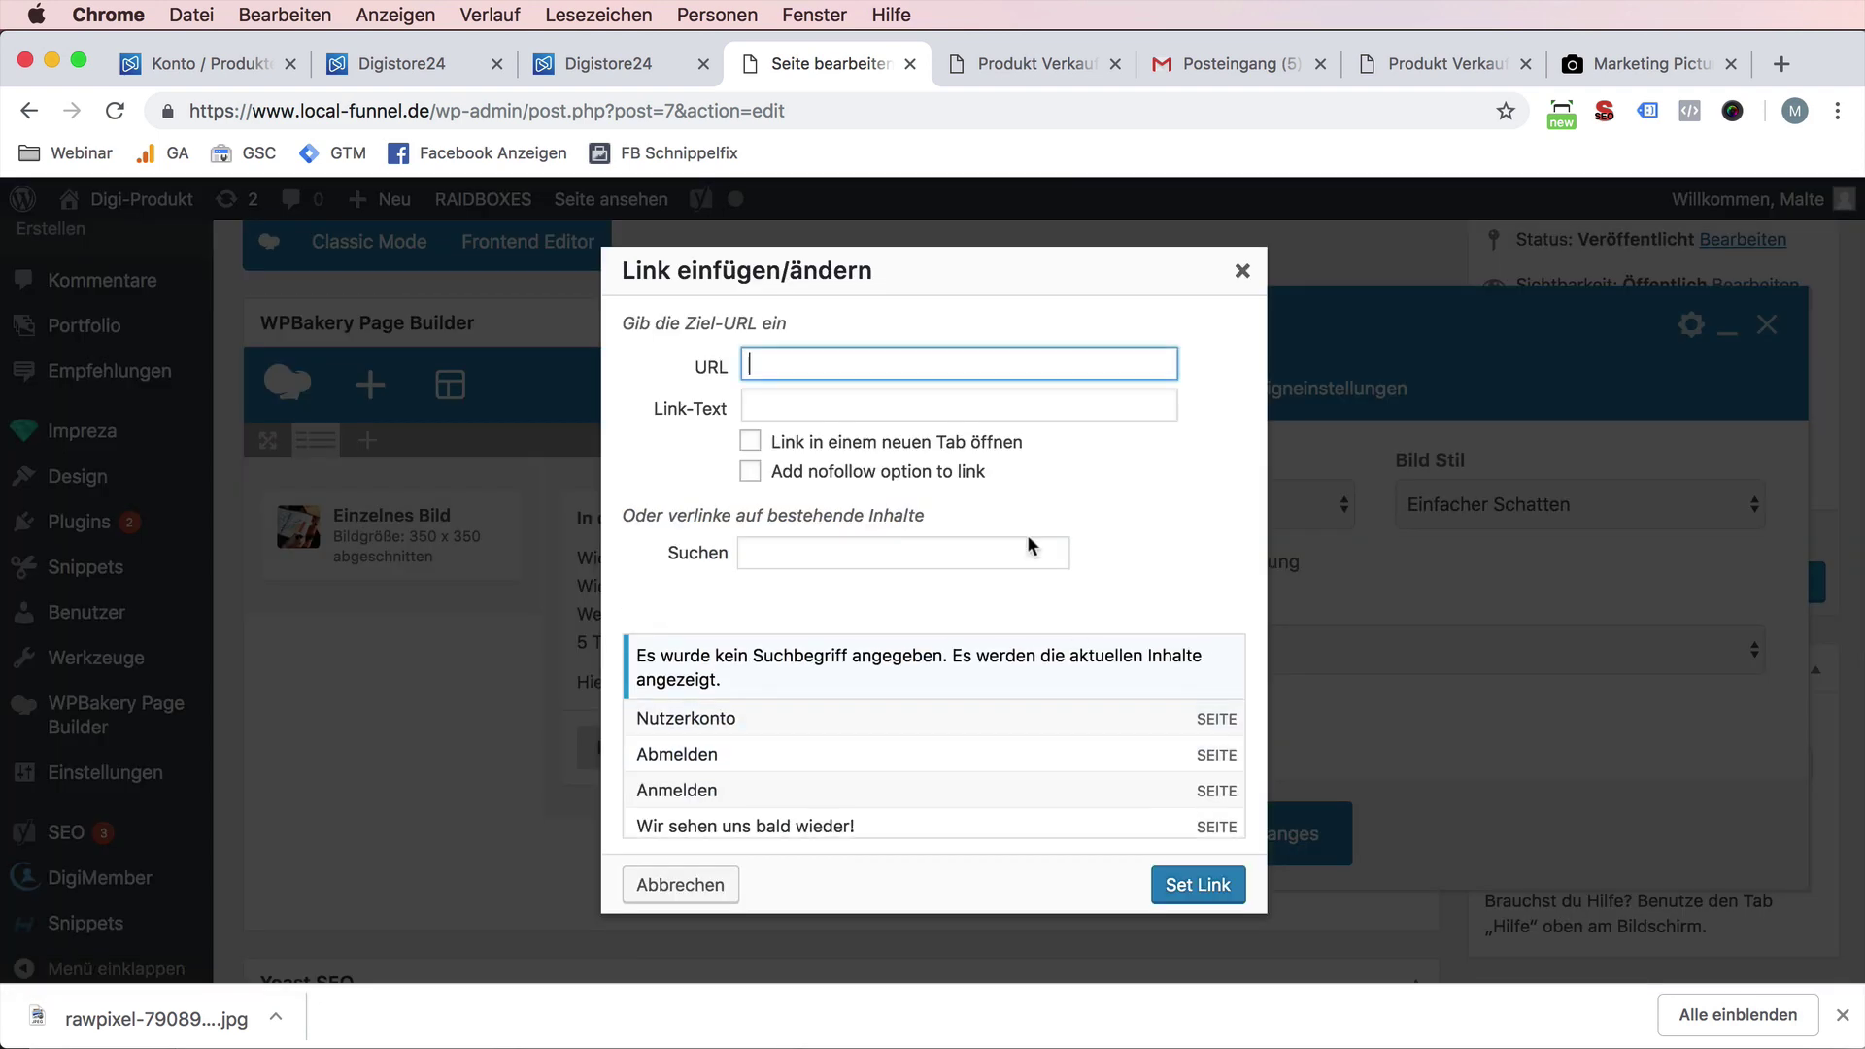
pyautogui.press('super+v')
pyautogui.click(1204, 878)
pyautogui.click(1255, 867)
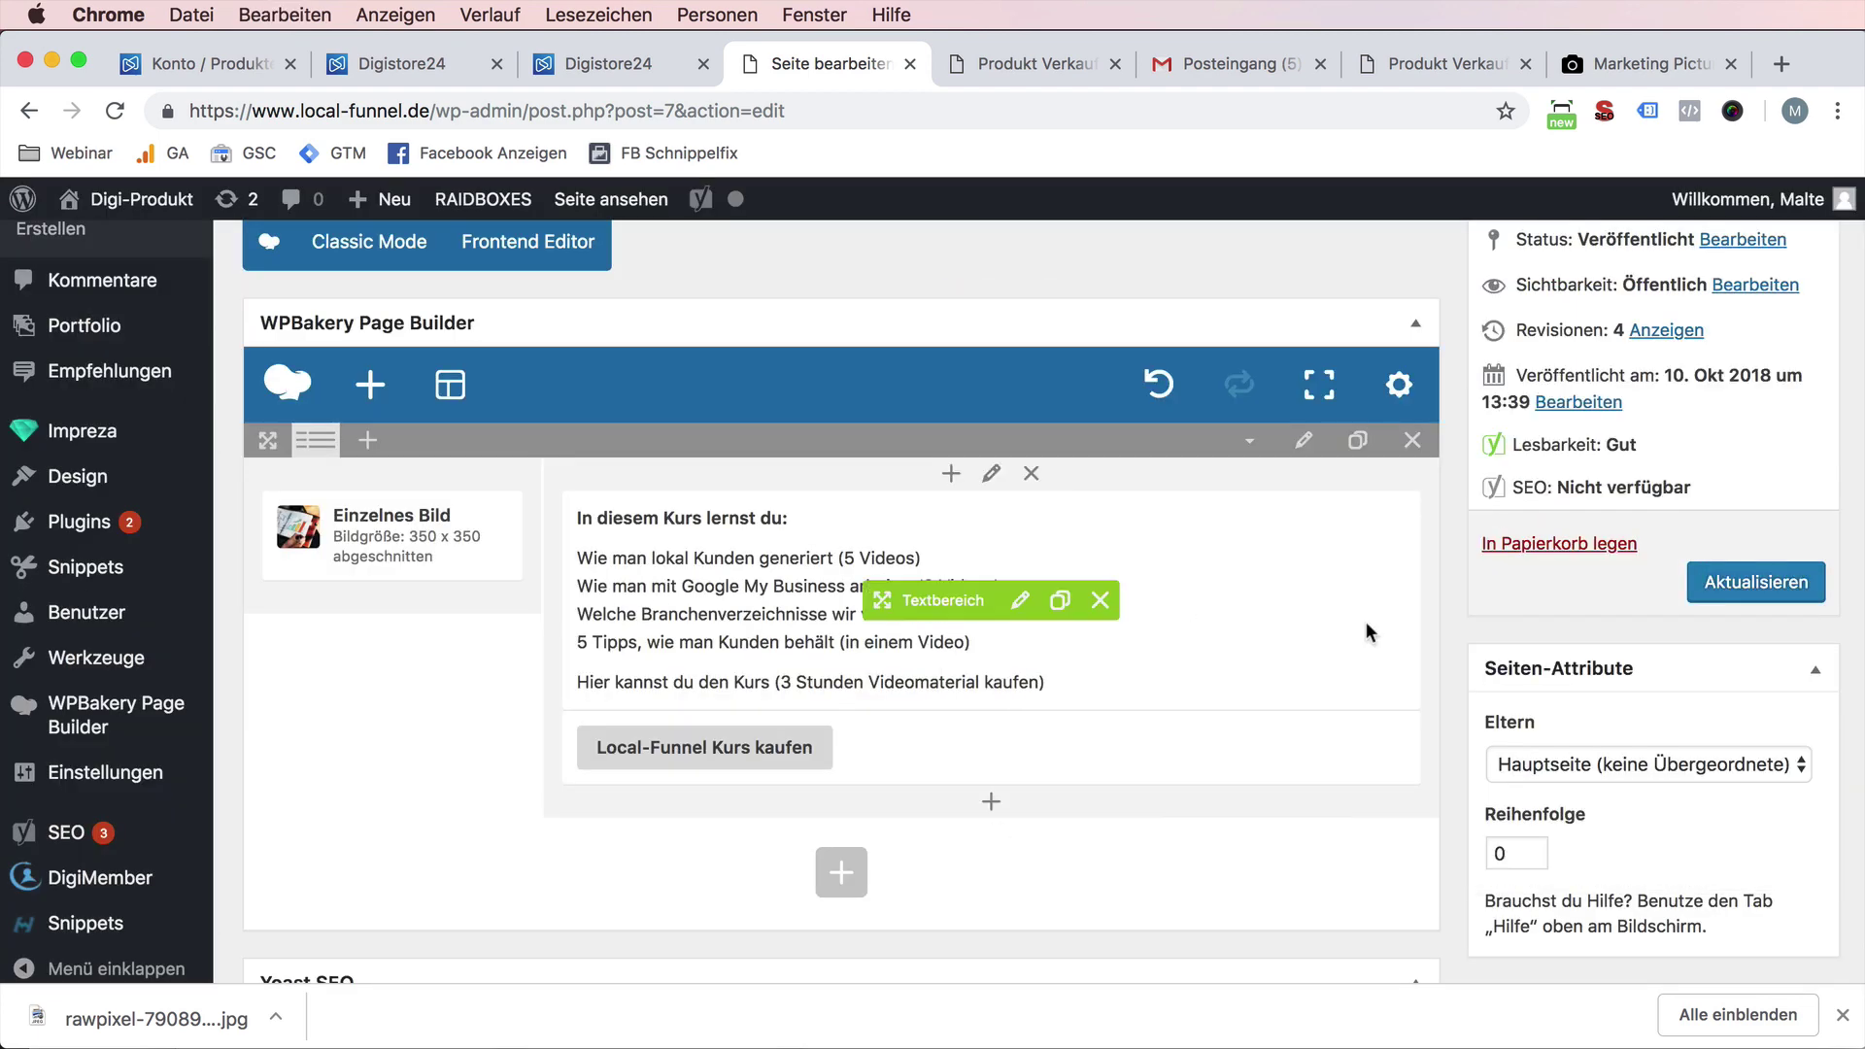
# - Update the sales page and reload the live view
pyautogui.click(1772, 581)
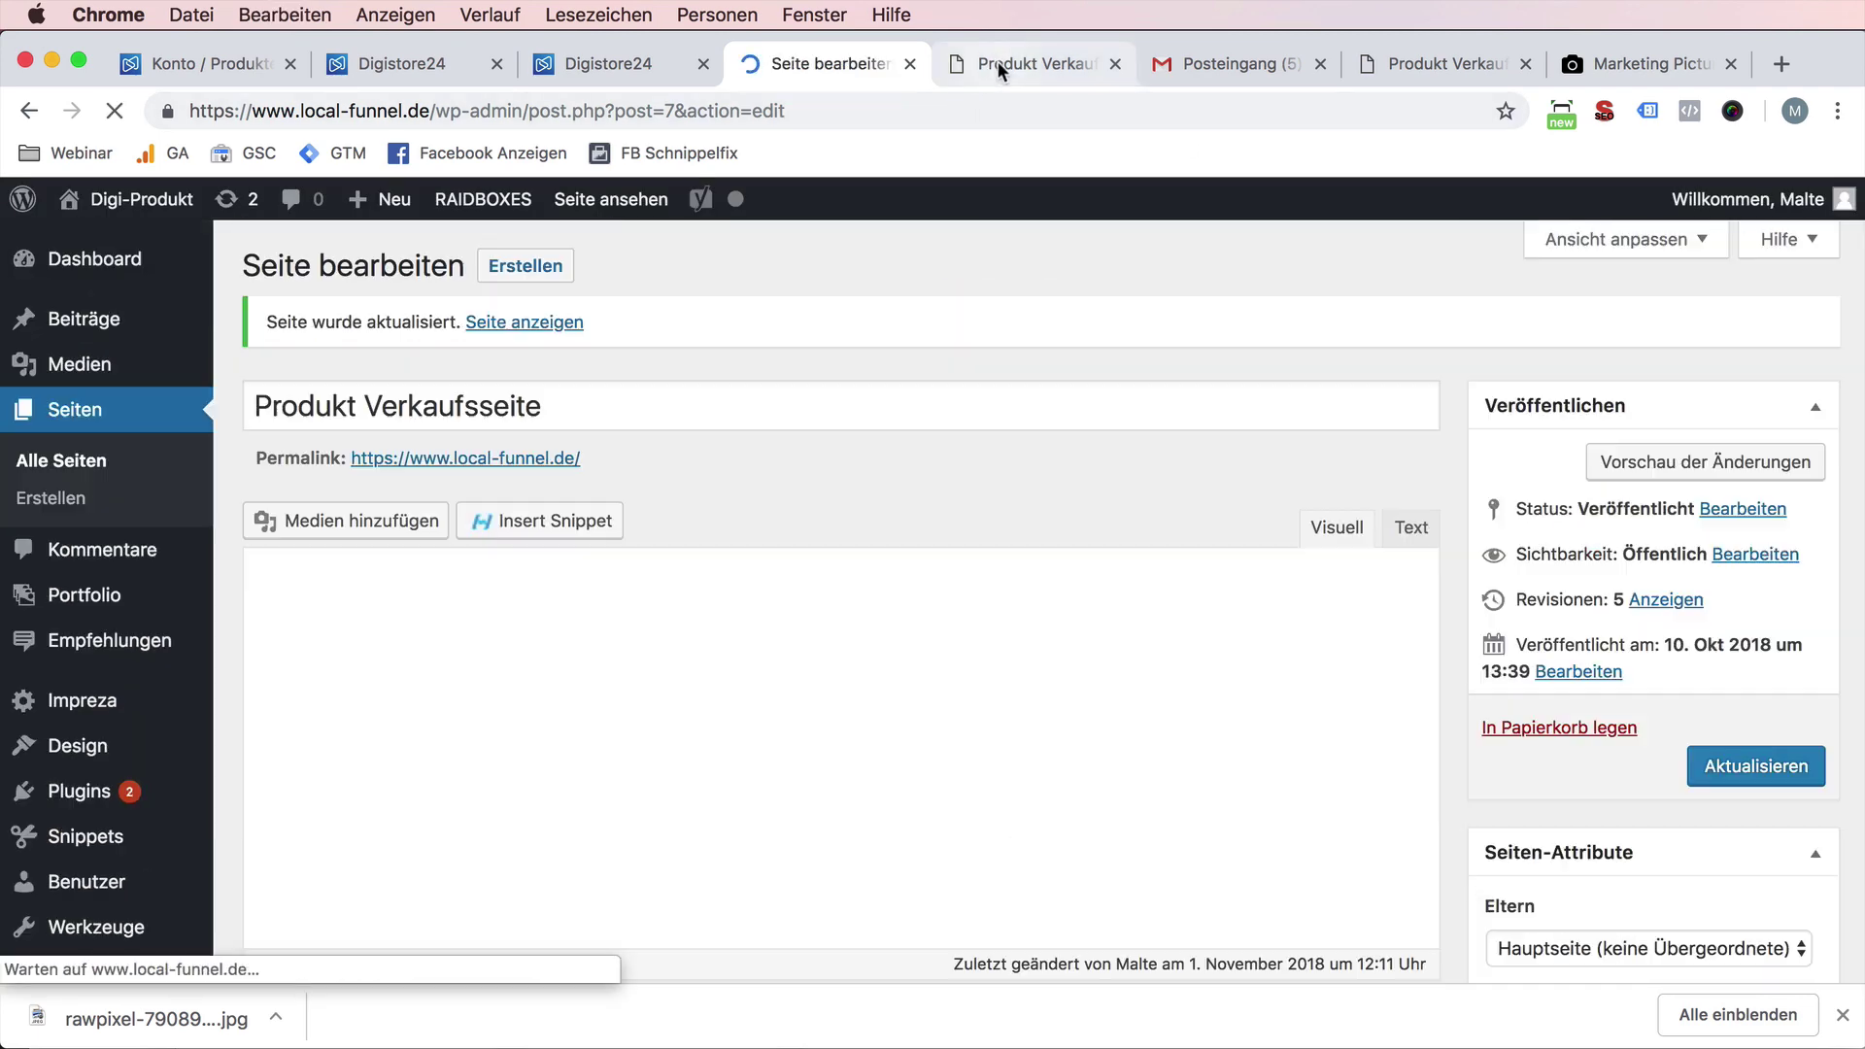
pyautogui.click(999, 61)
pyautogui.press('super+r')
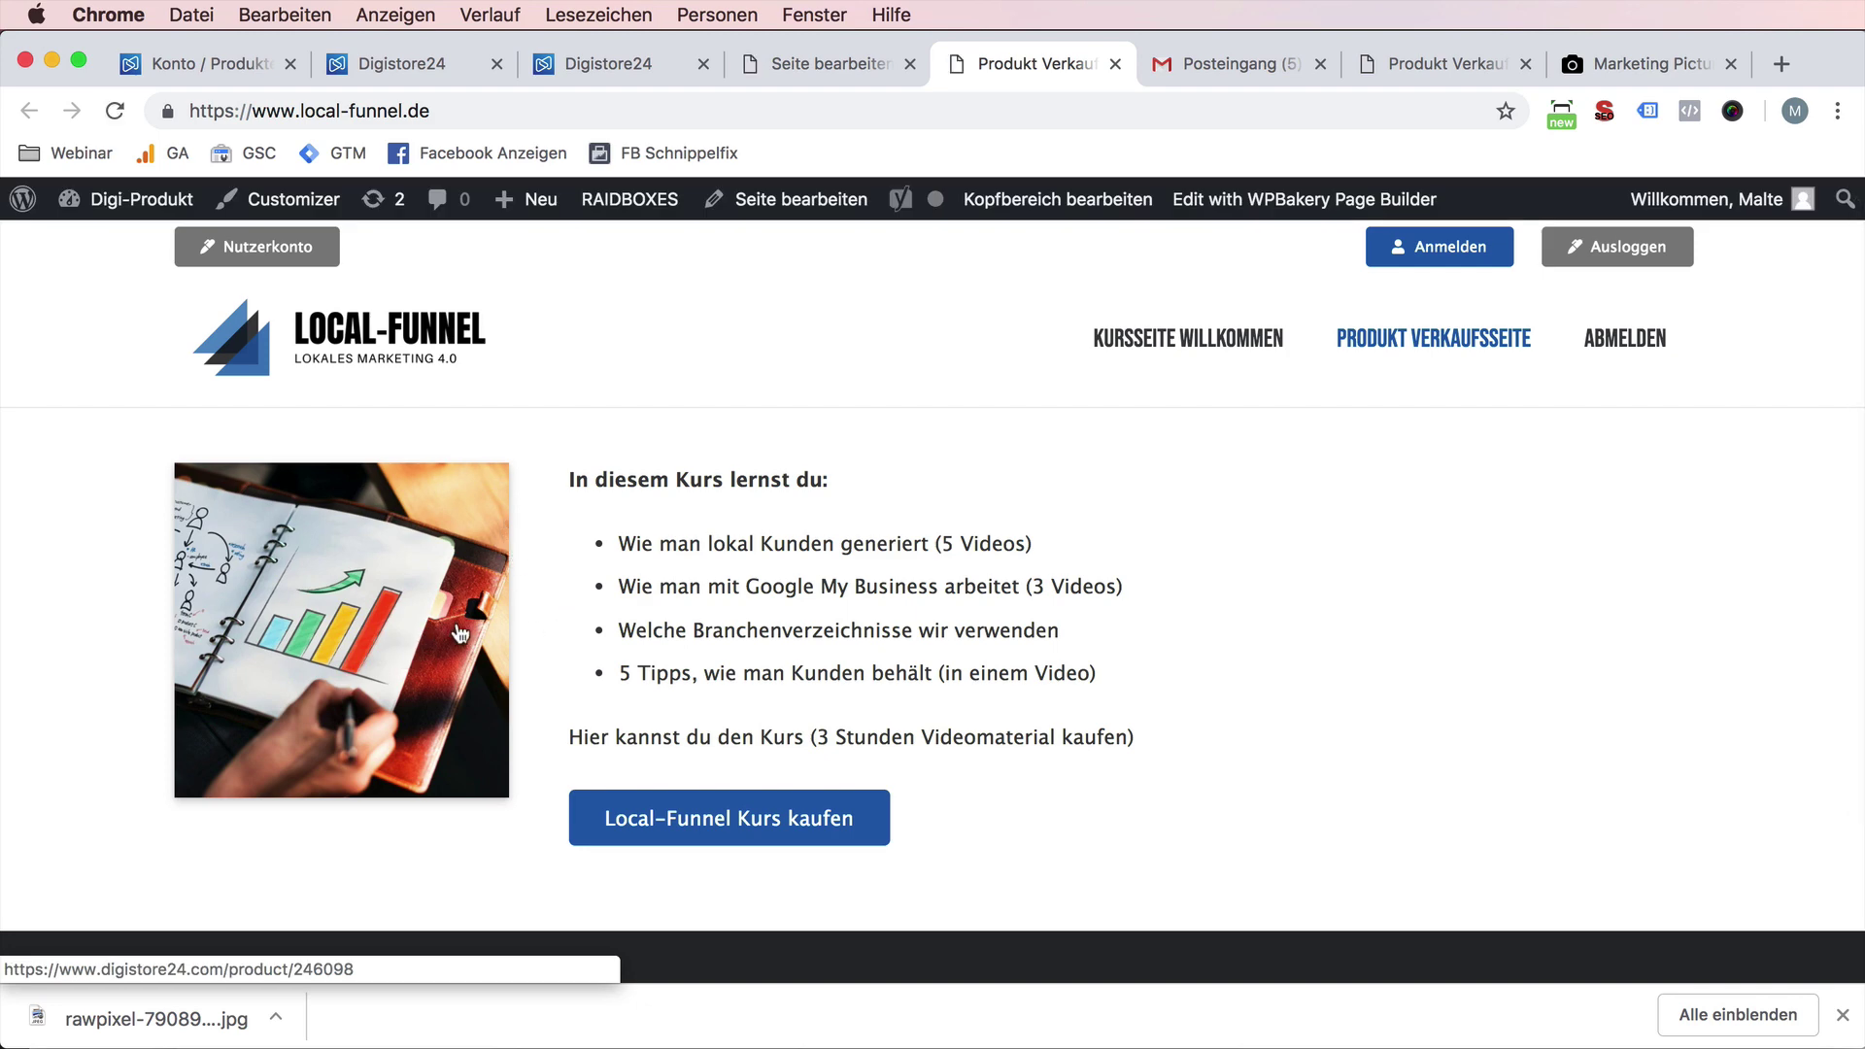
# - Add 'Kaufe den Local Funnel Kurs mit 5 Videos zum lokalen Marketing!' as an Überschrift 2 heading above the course text, then update
pyautogui.click(829, 73)
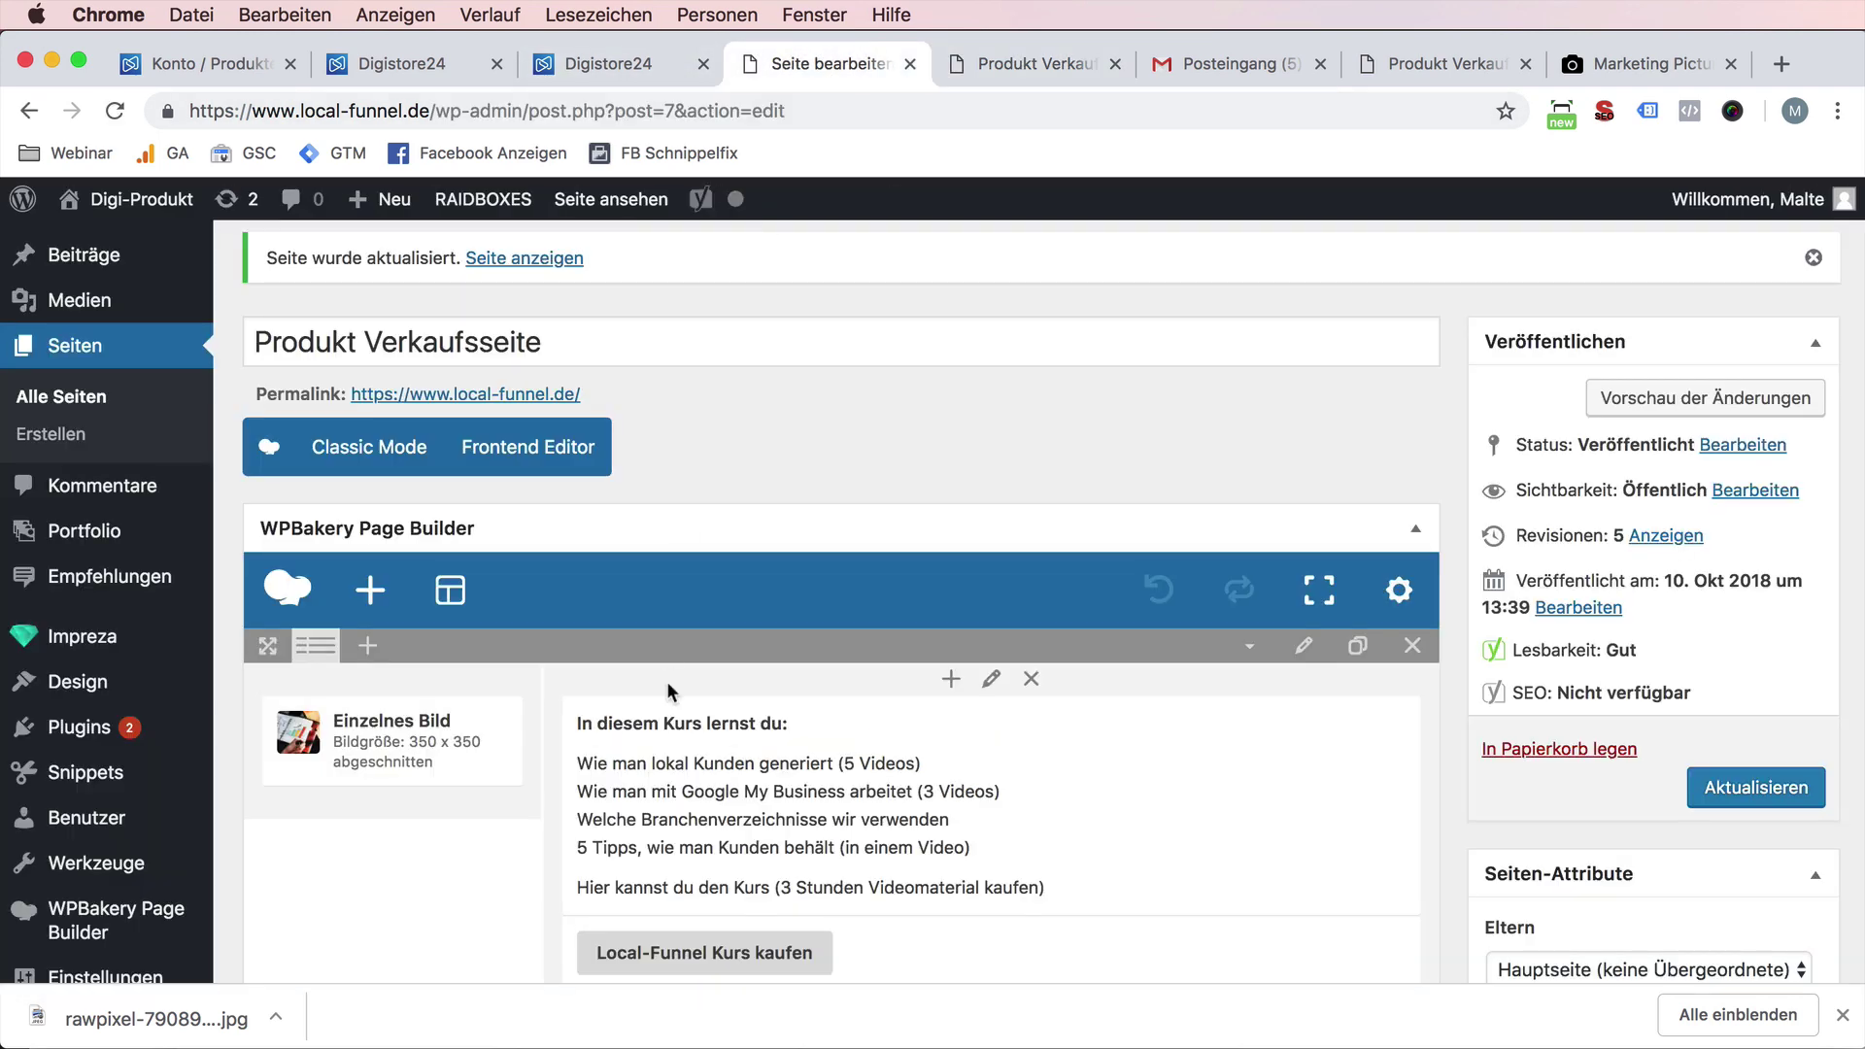
pyautogui.scroll(-1, 666, 679)
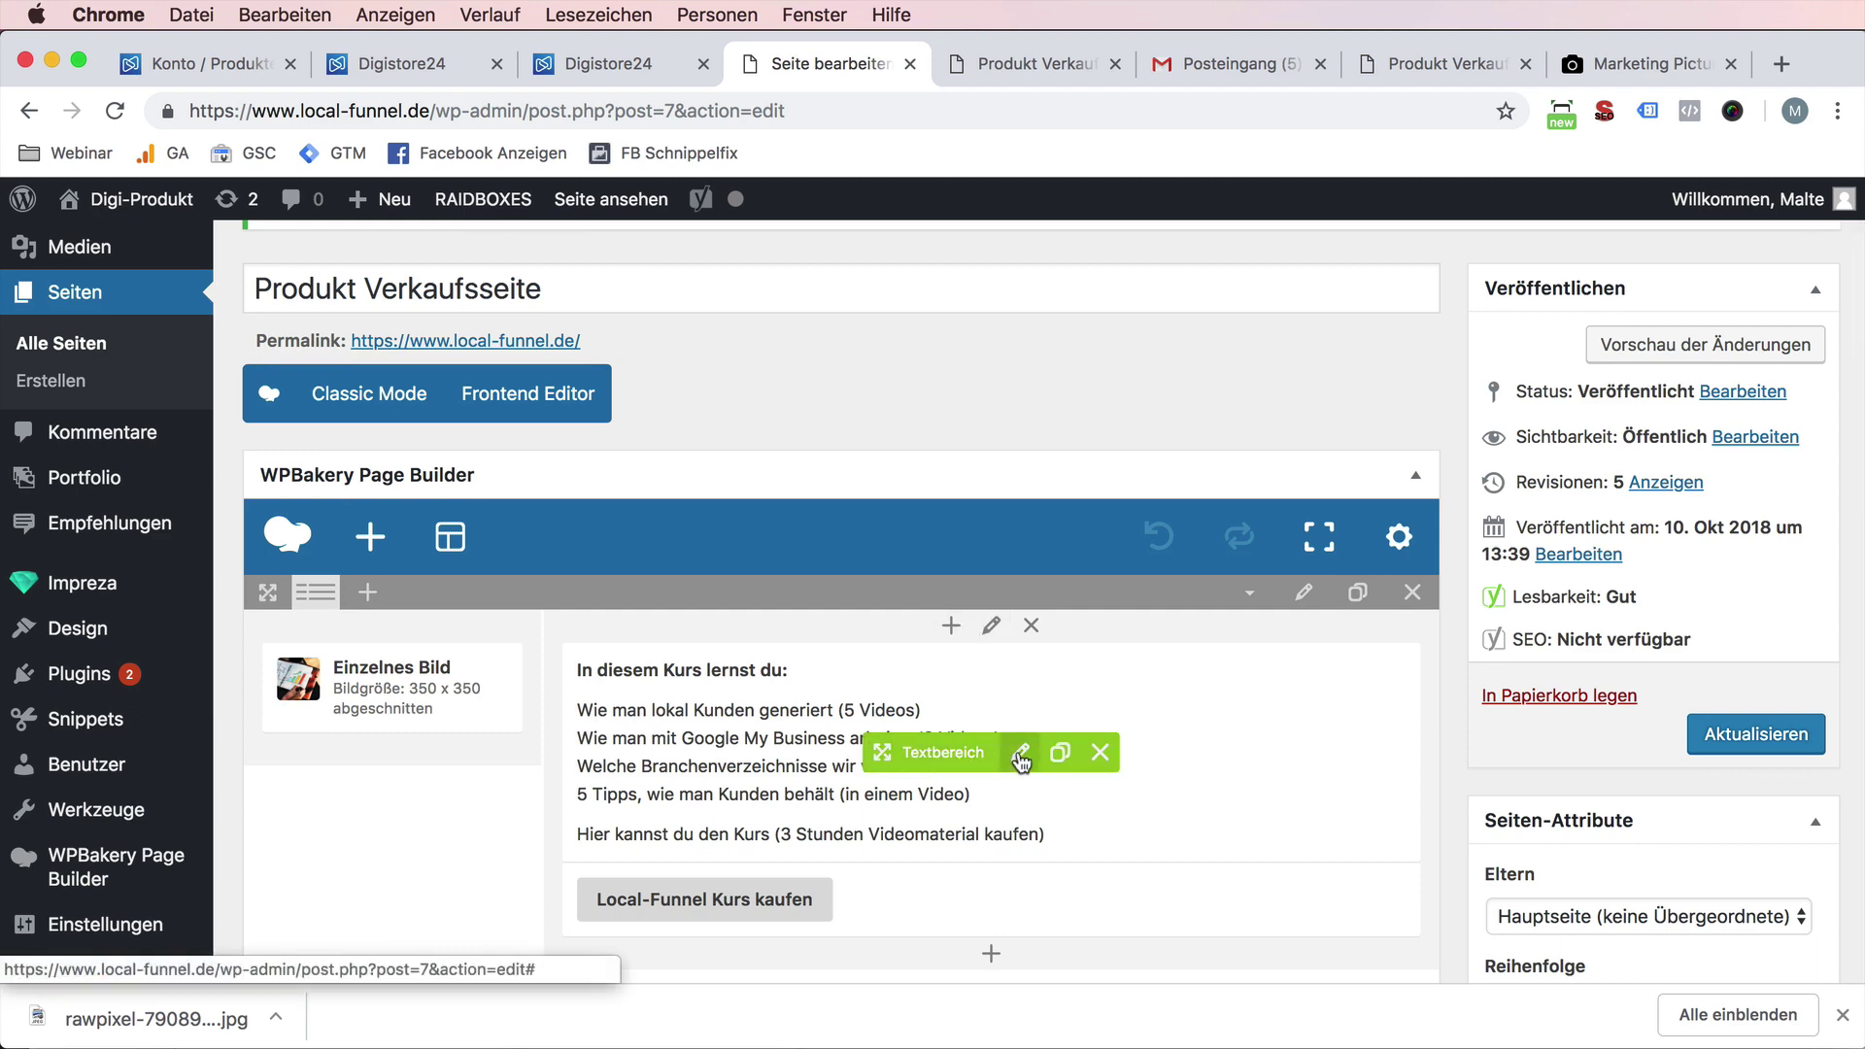
pyautogui.click(1020, 753)
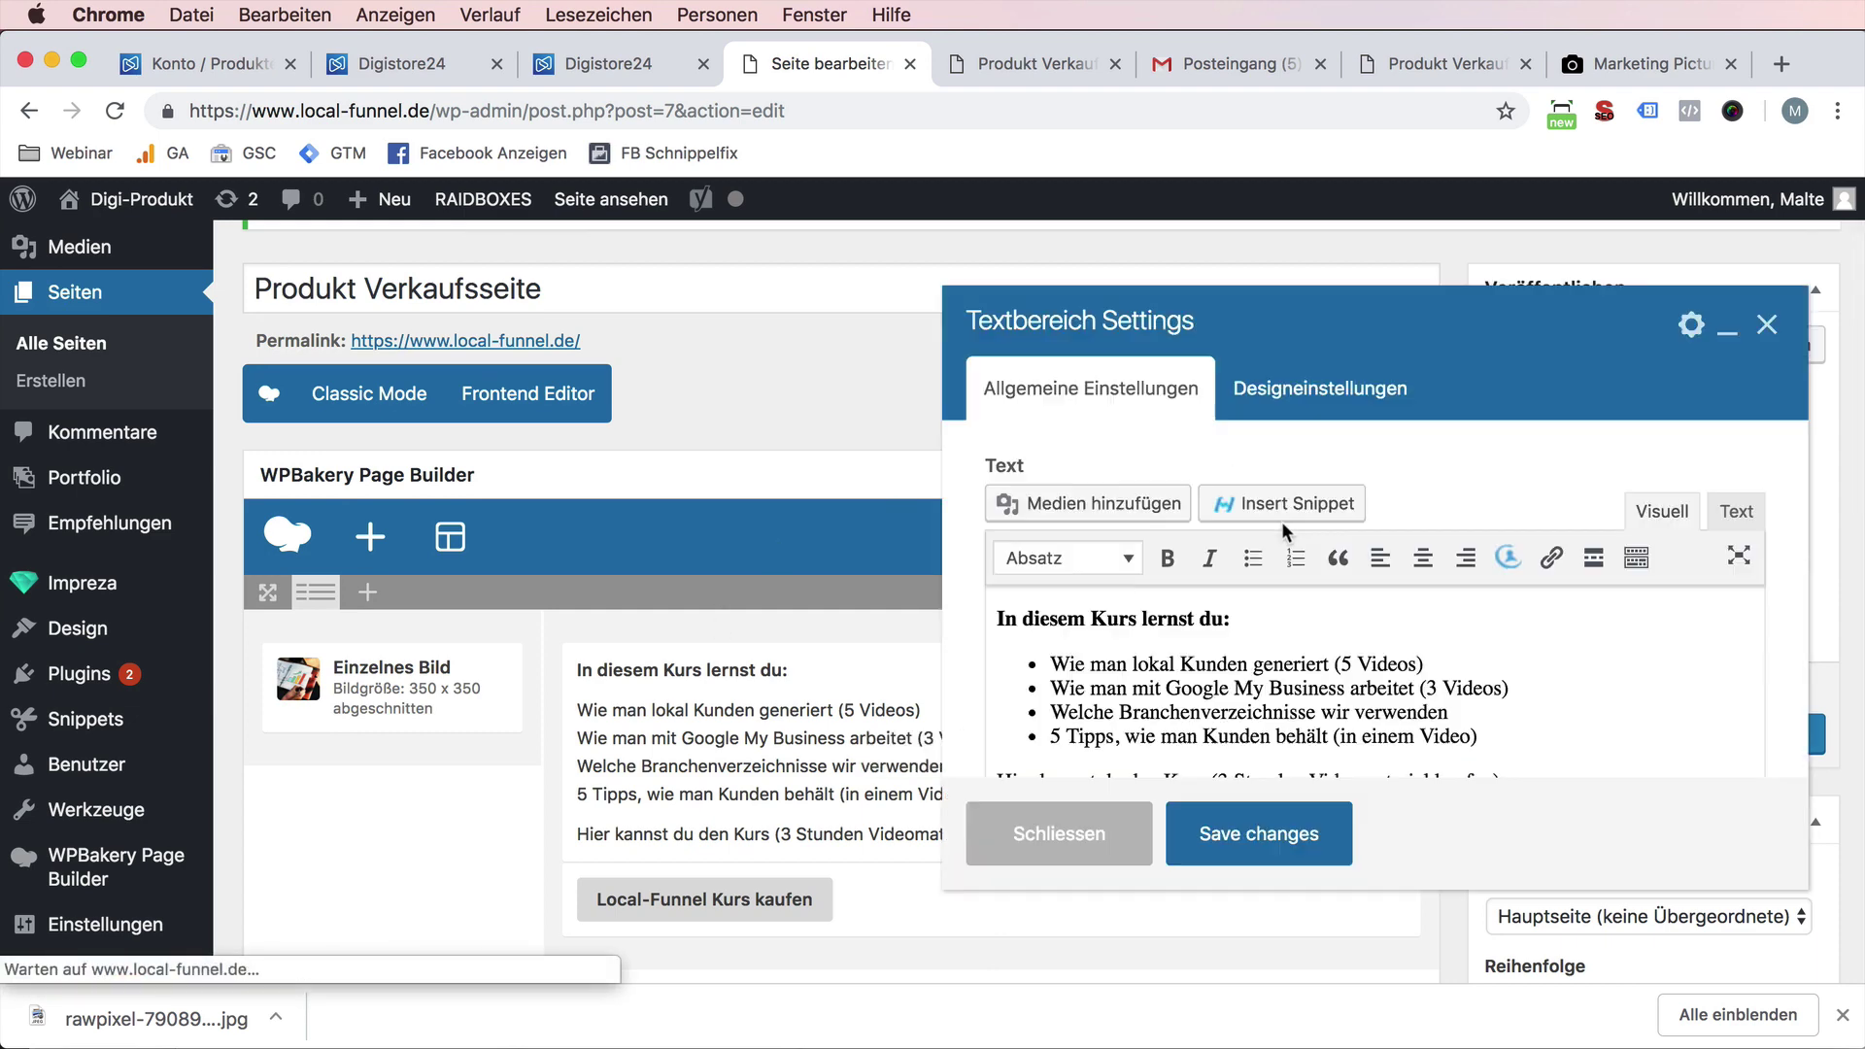
pyautogui.click(1015, 628)
pyautogui.press('Return')
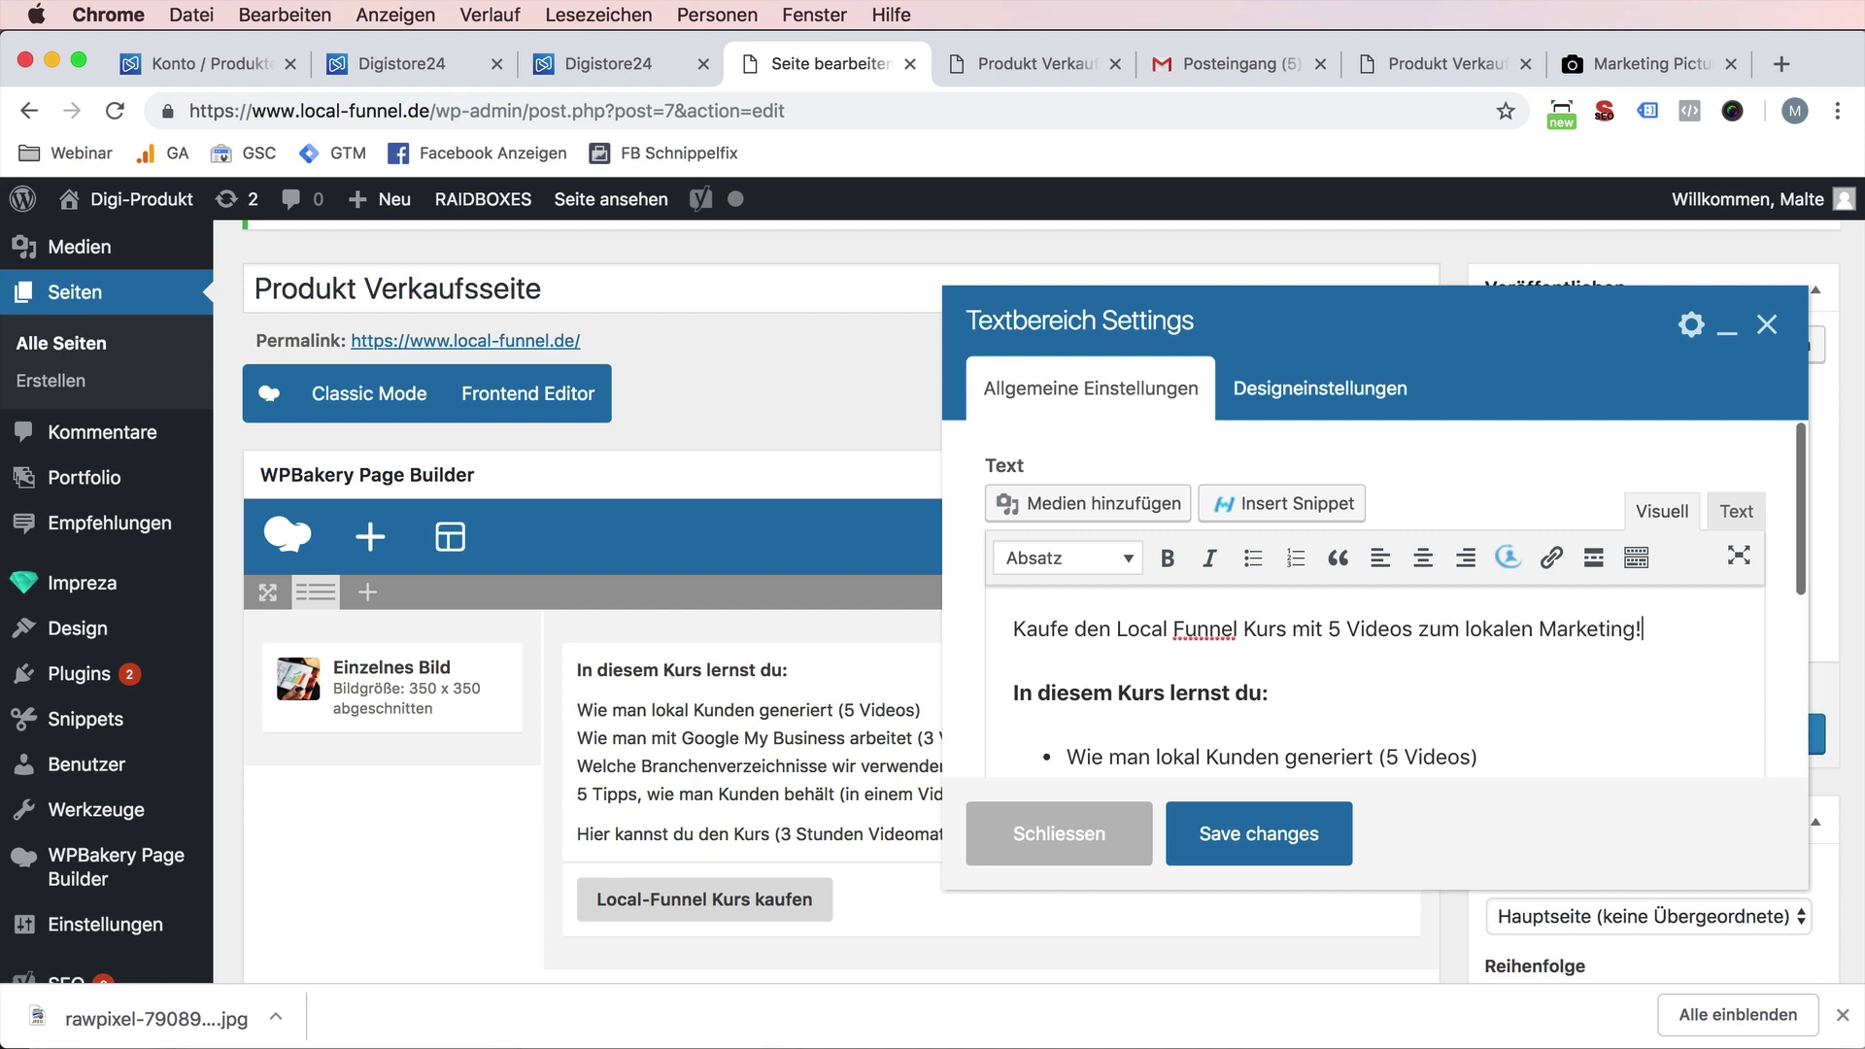
pyautogui.click(1106, 550)
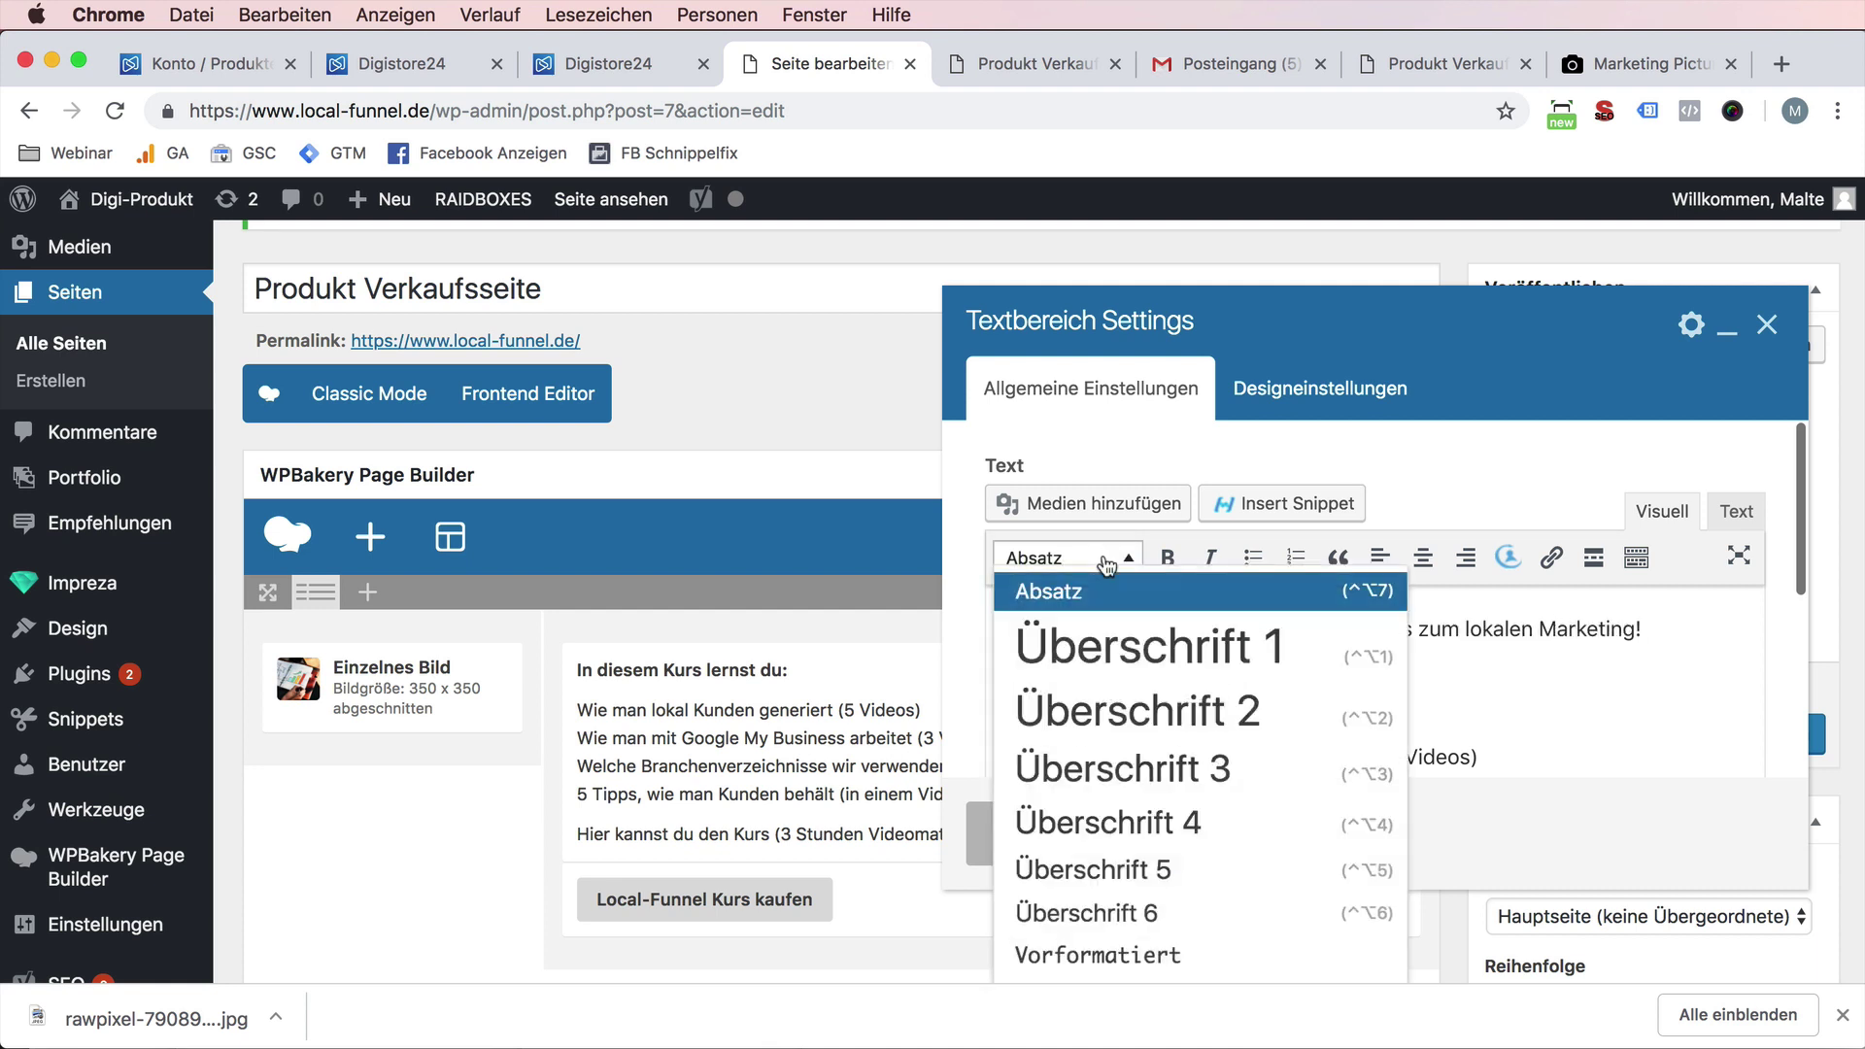
pyautogui.click(1187, 717)
pyautogui.click(1286, 841)
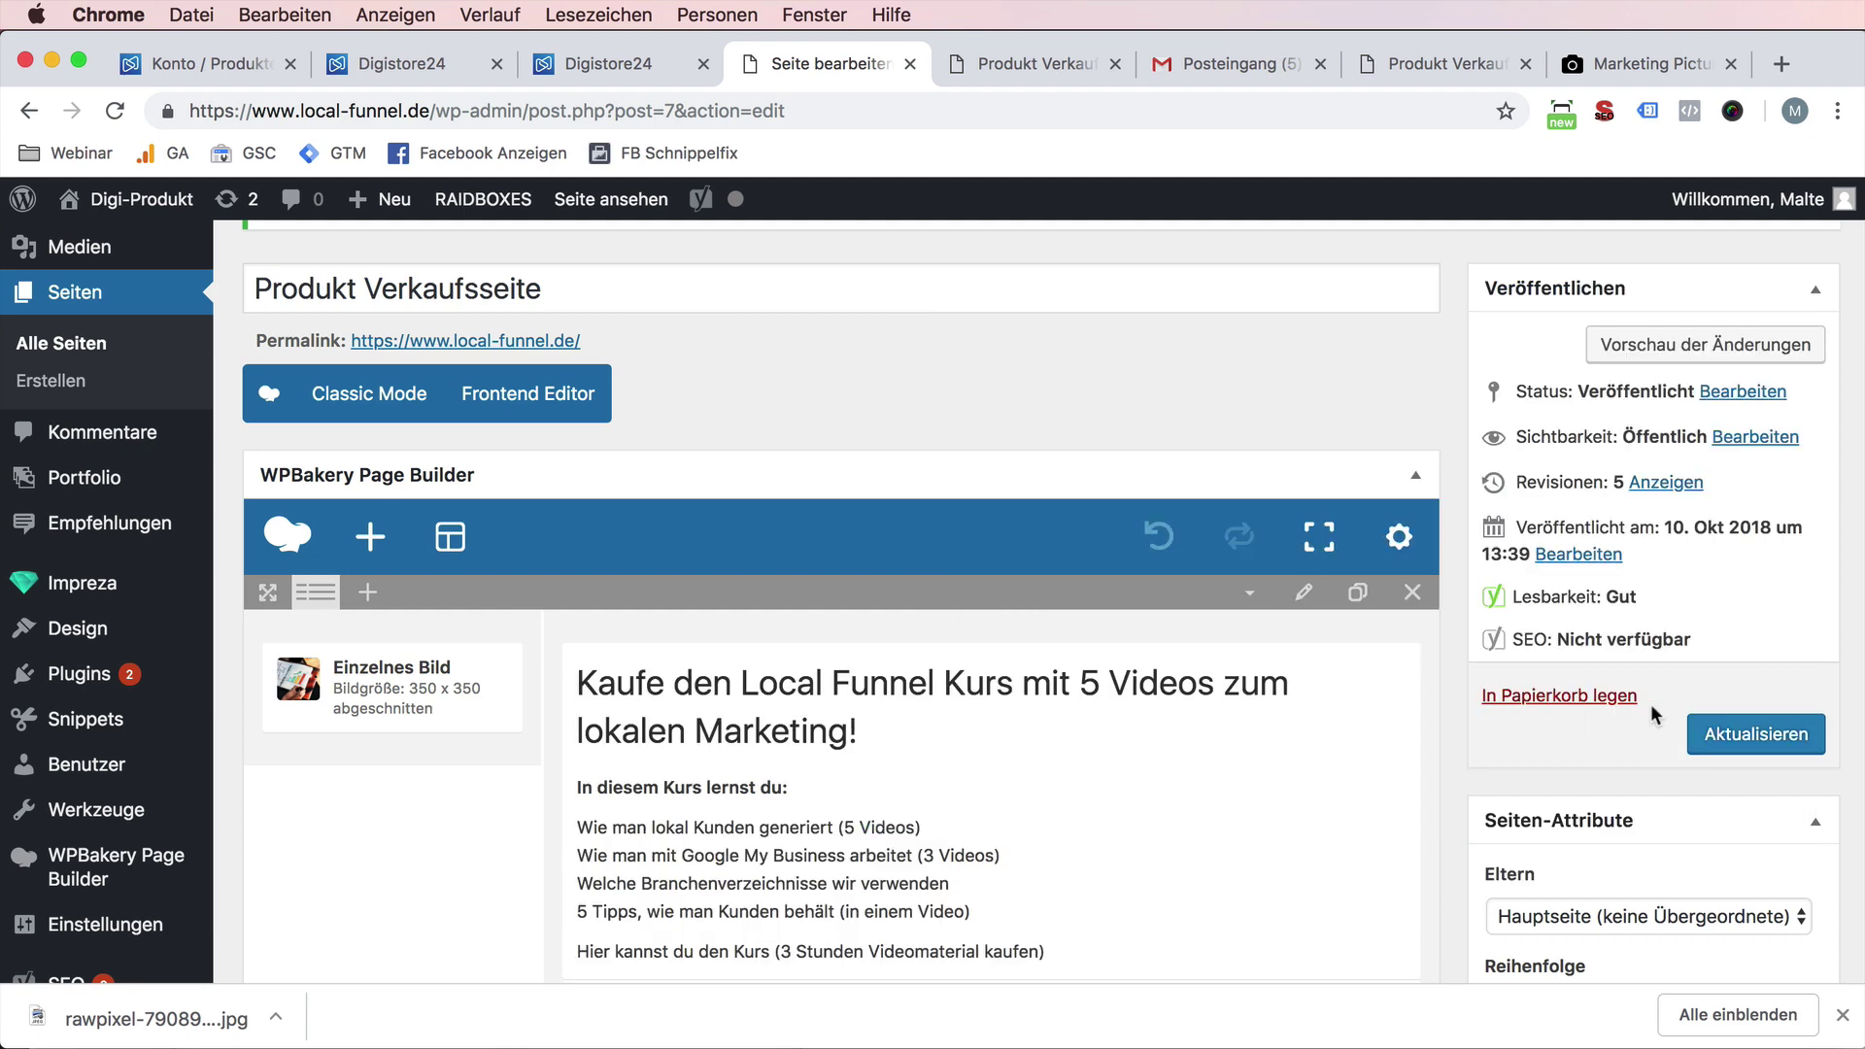
pyautogui.click(1741, 753)
# - Reload the live sales page and test that the buy button opens the Digistore24 checkout
pyautogui.click(1035, 64)
pyautogui.press('super+r')
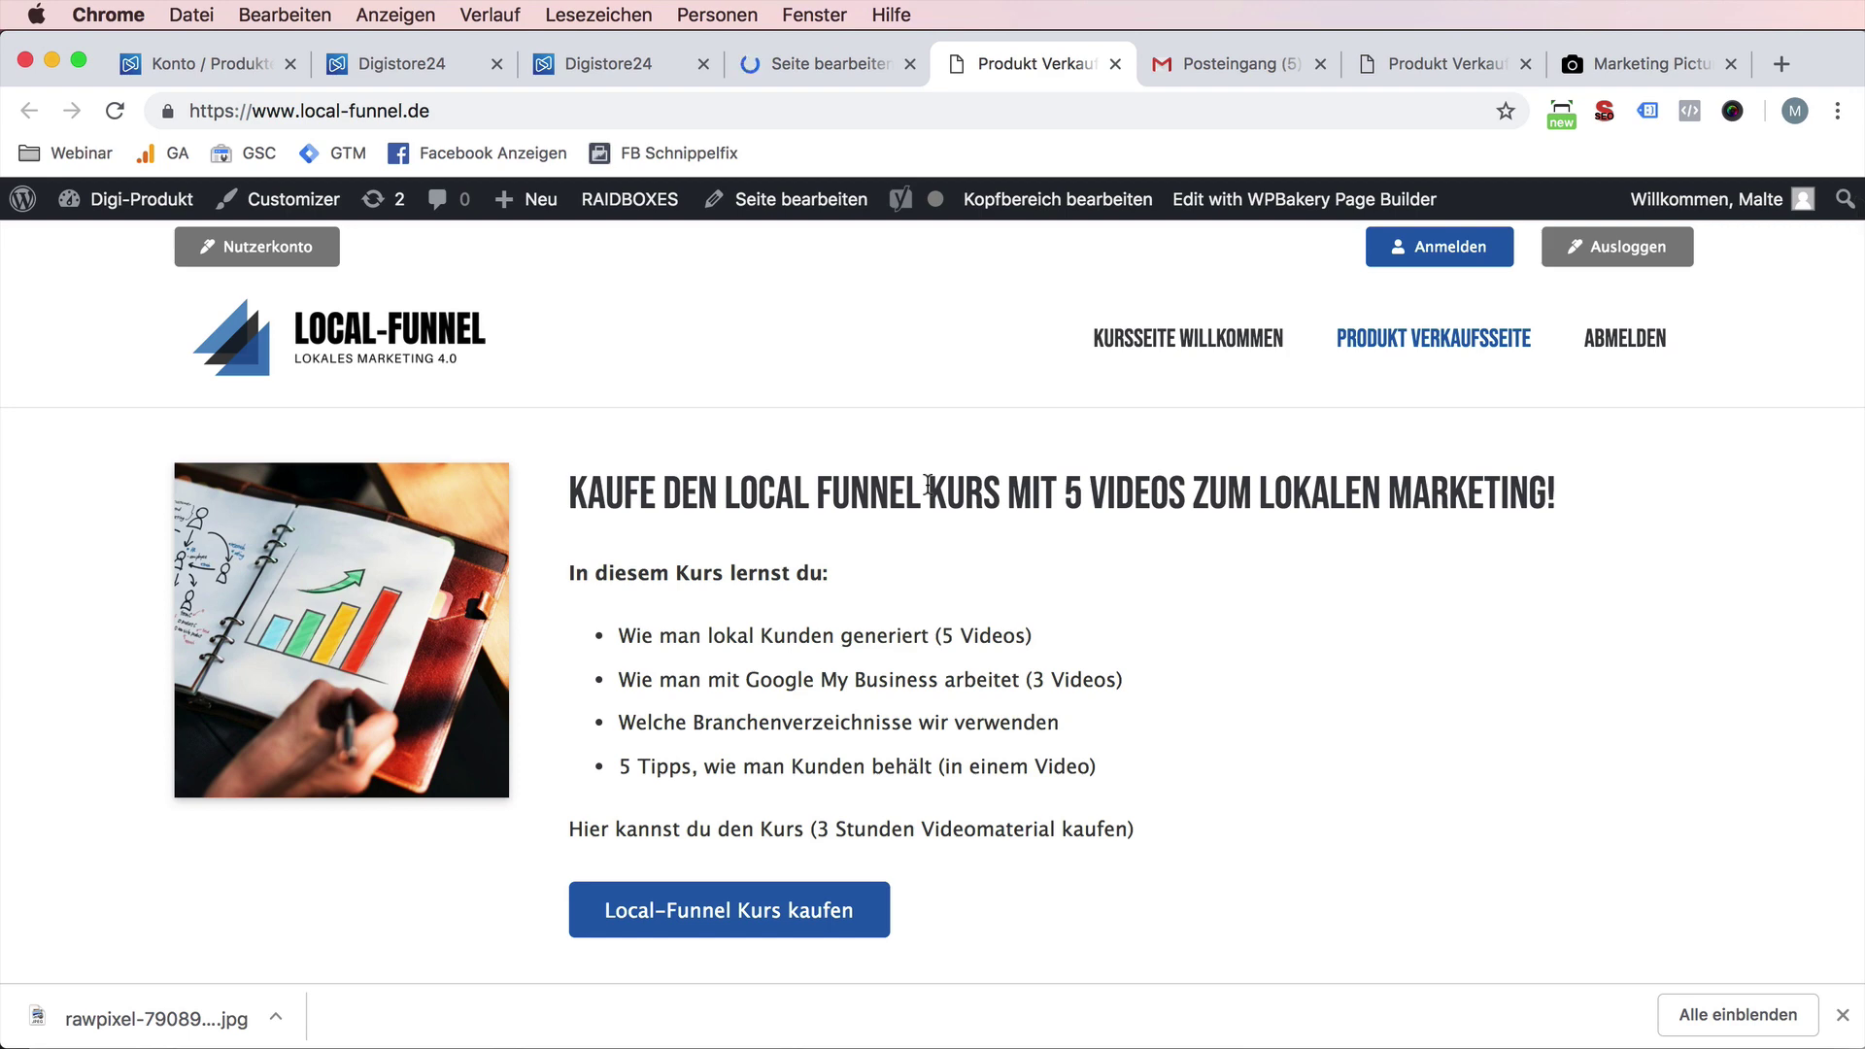
pyautogui.click(838, 918)
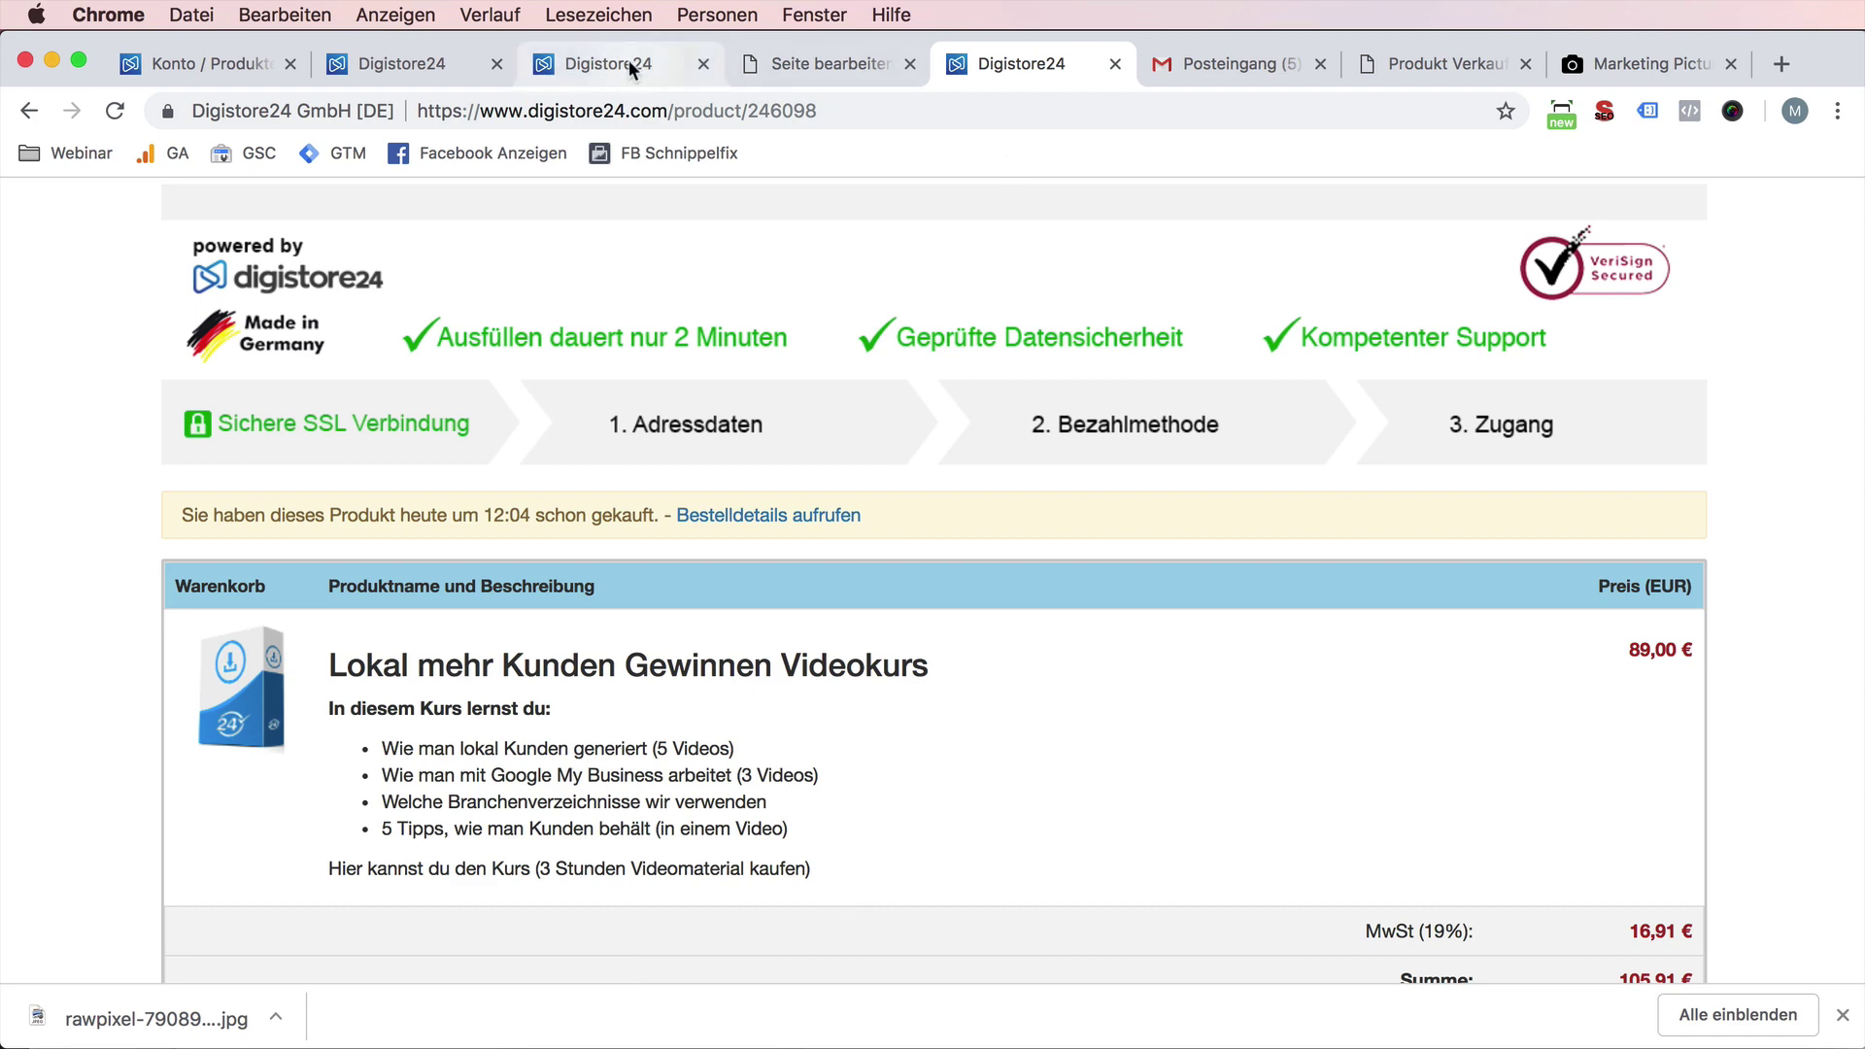
# - Close the extra Digistore24 tabs and open the products list showing product 246098
pyautogui.click(257, 64)
pyautogui.click(357, 62)
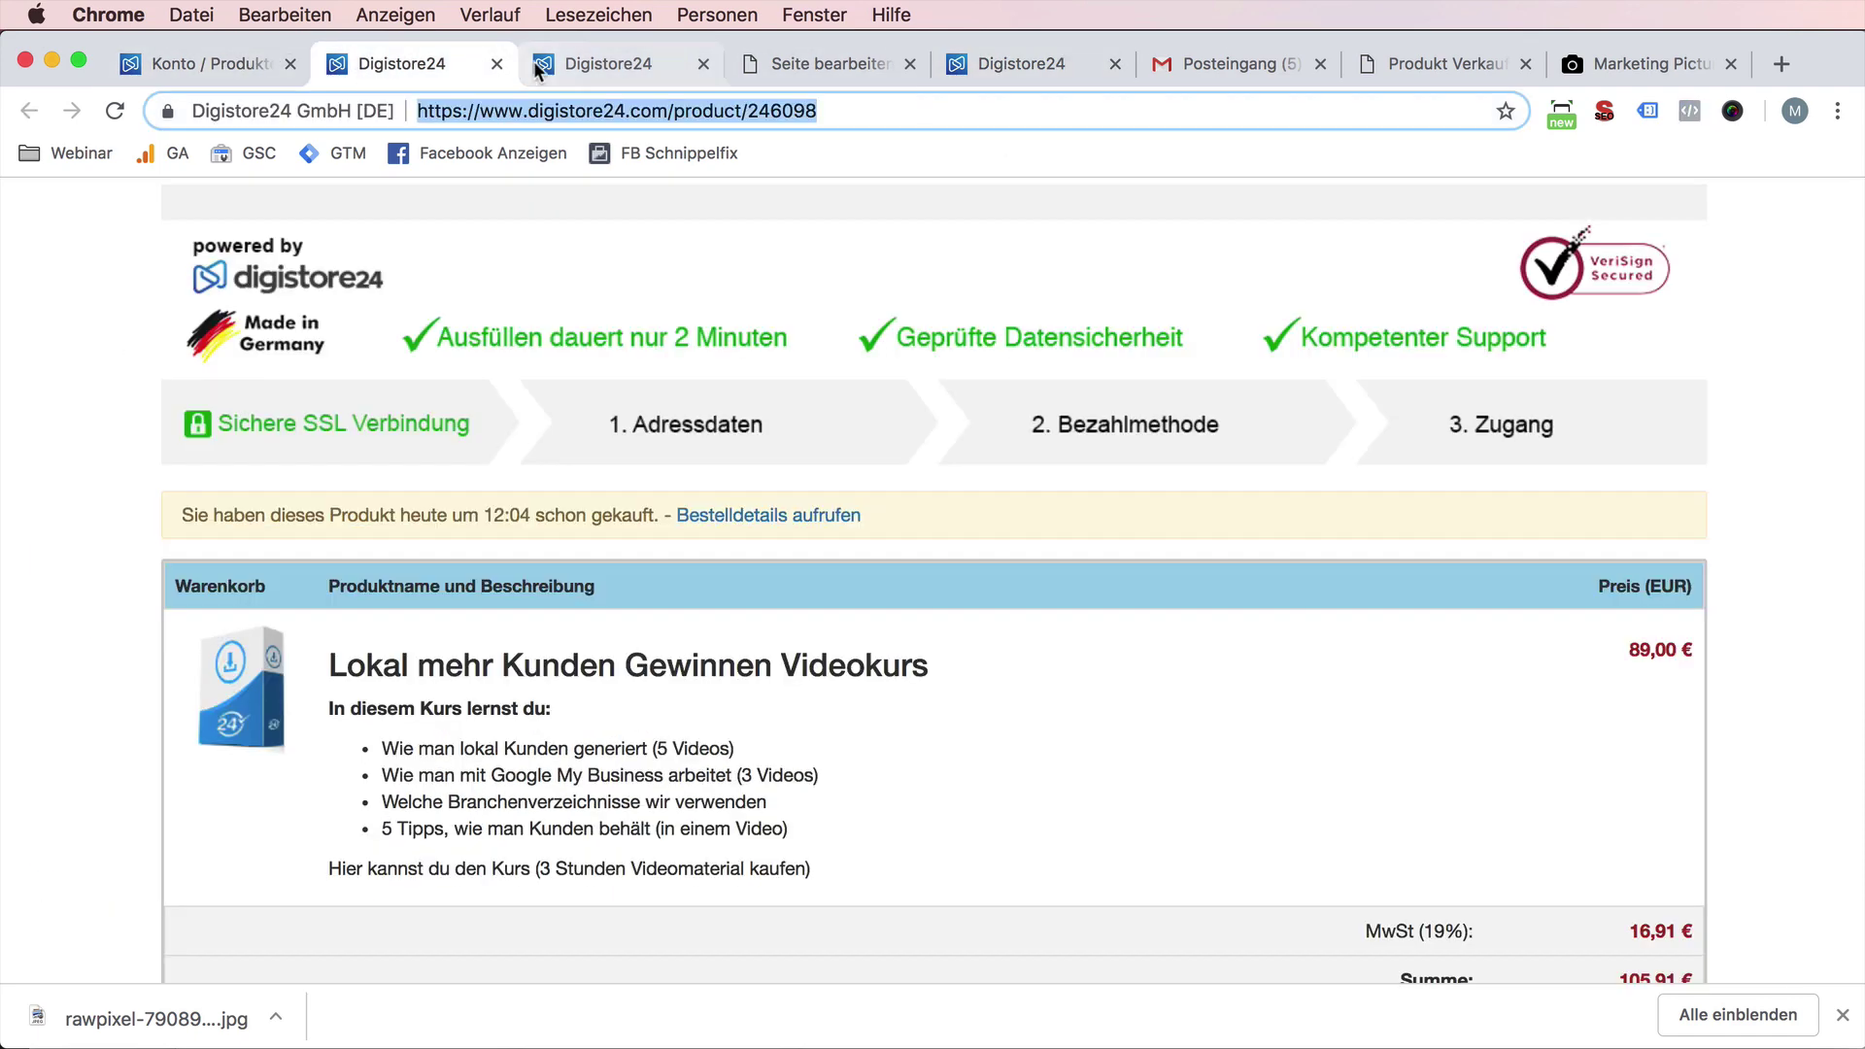
pyautogui.press('super+w')
pyautogui.press('super+w')
pyautogui.click(306, 60)
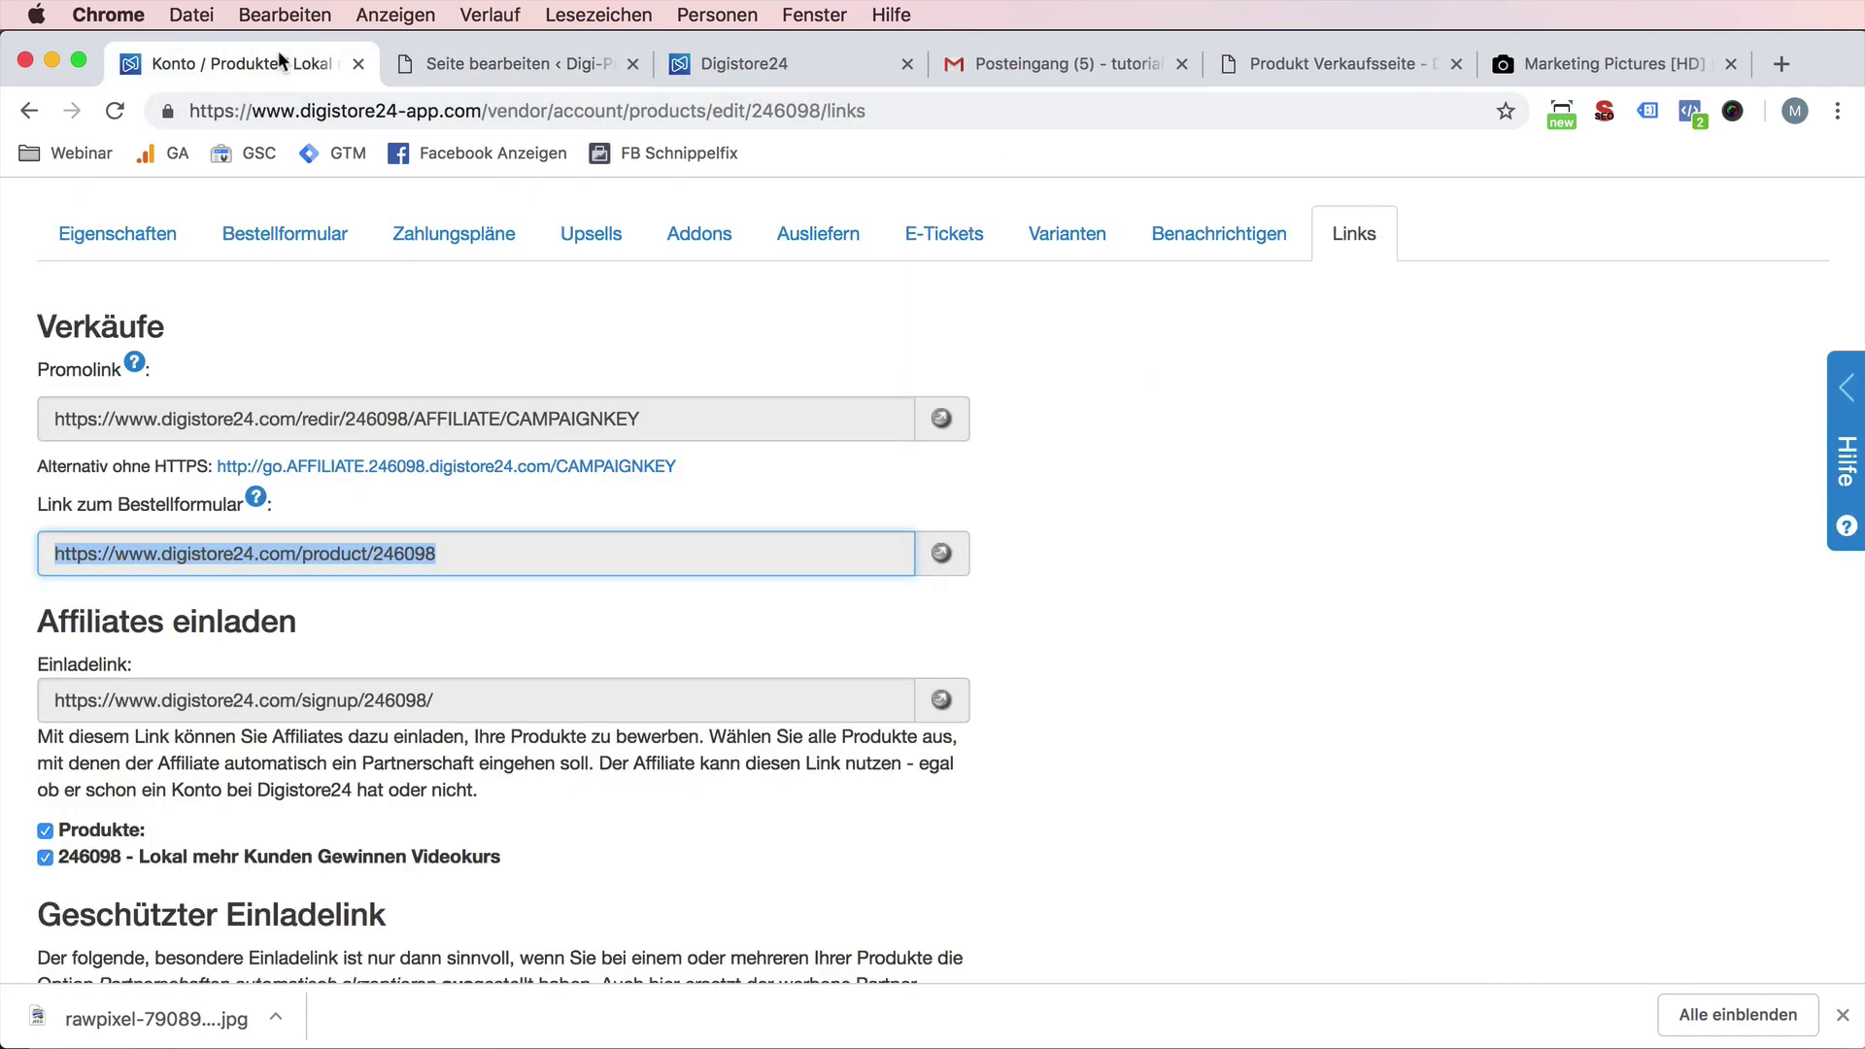
pyautogui.scroll(5, 202, 281)
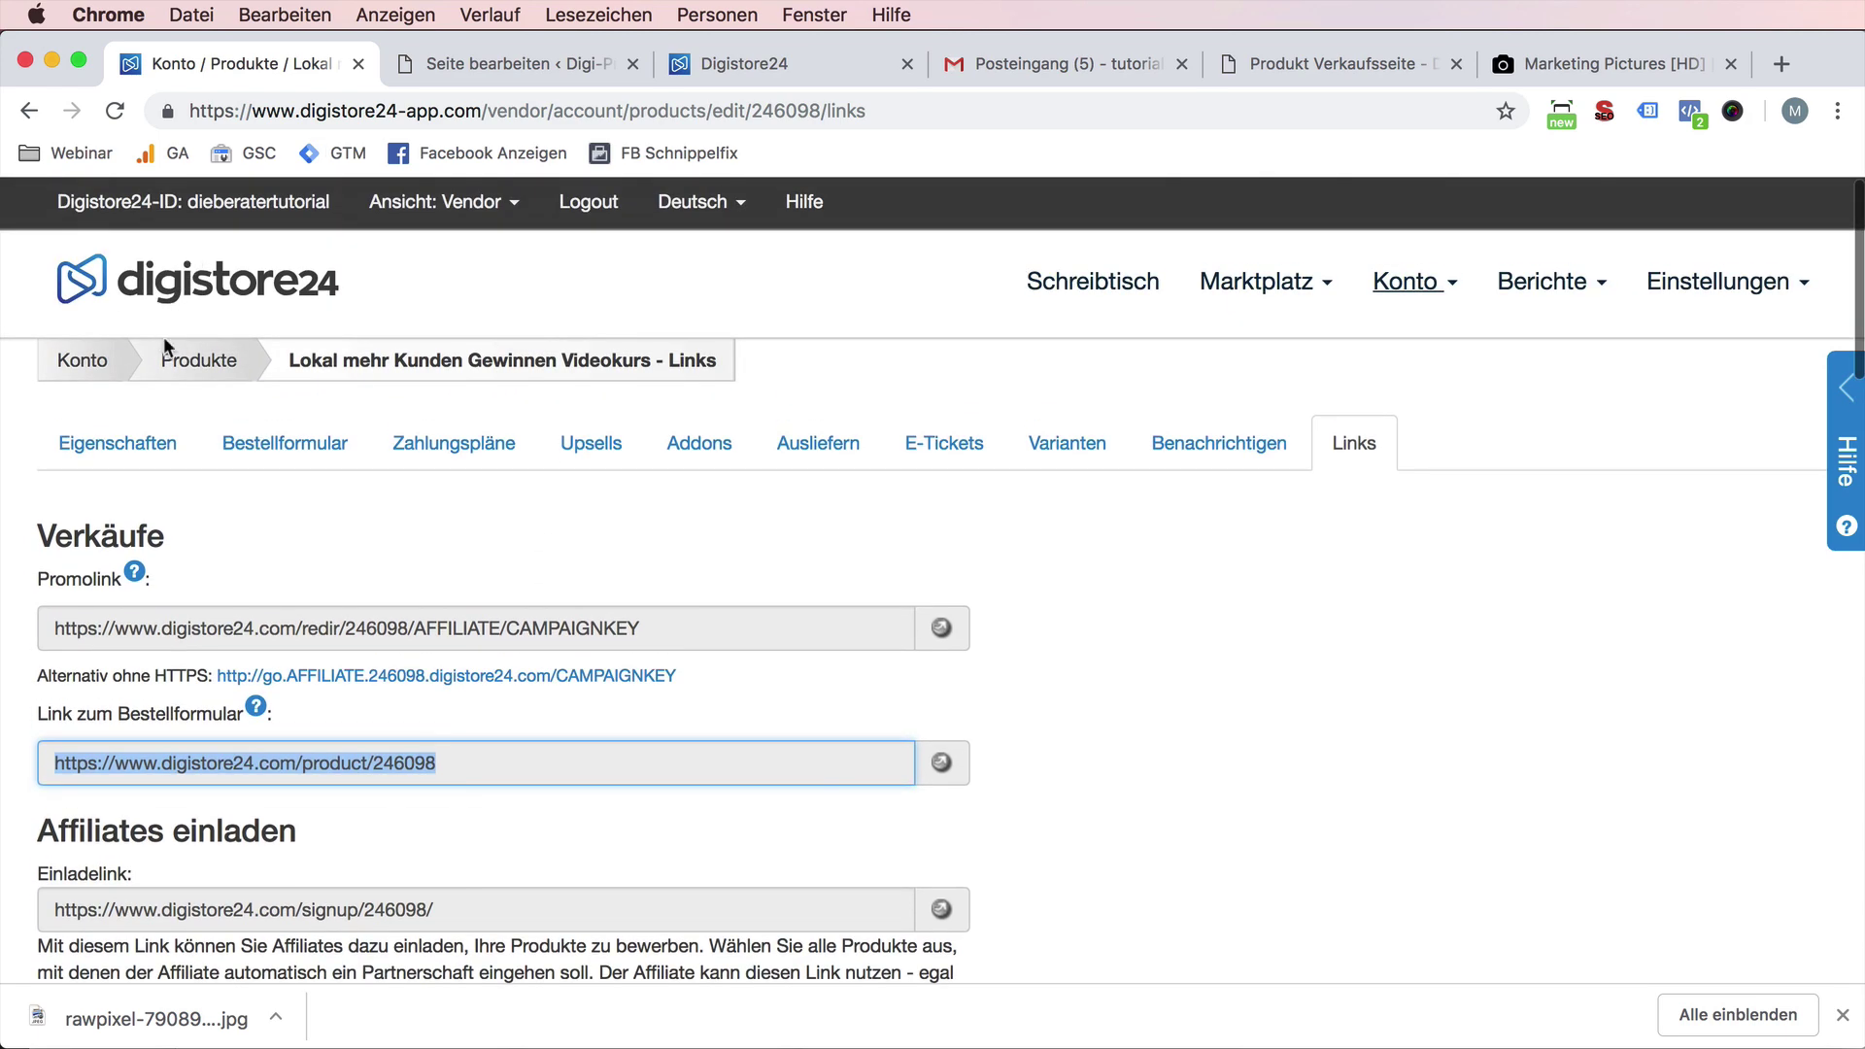
pyautogui.click(199, 354)
pyautogui.scroll(-10, 1437, 582)
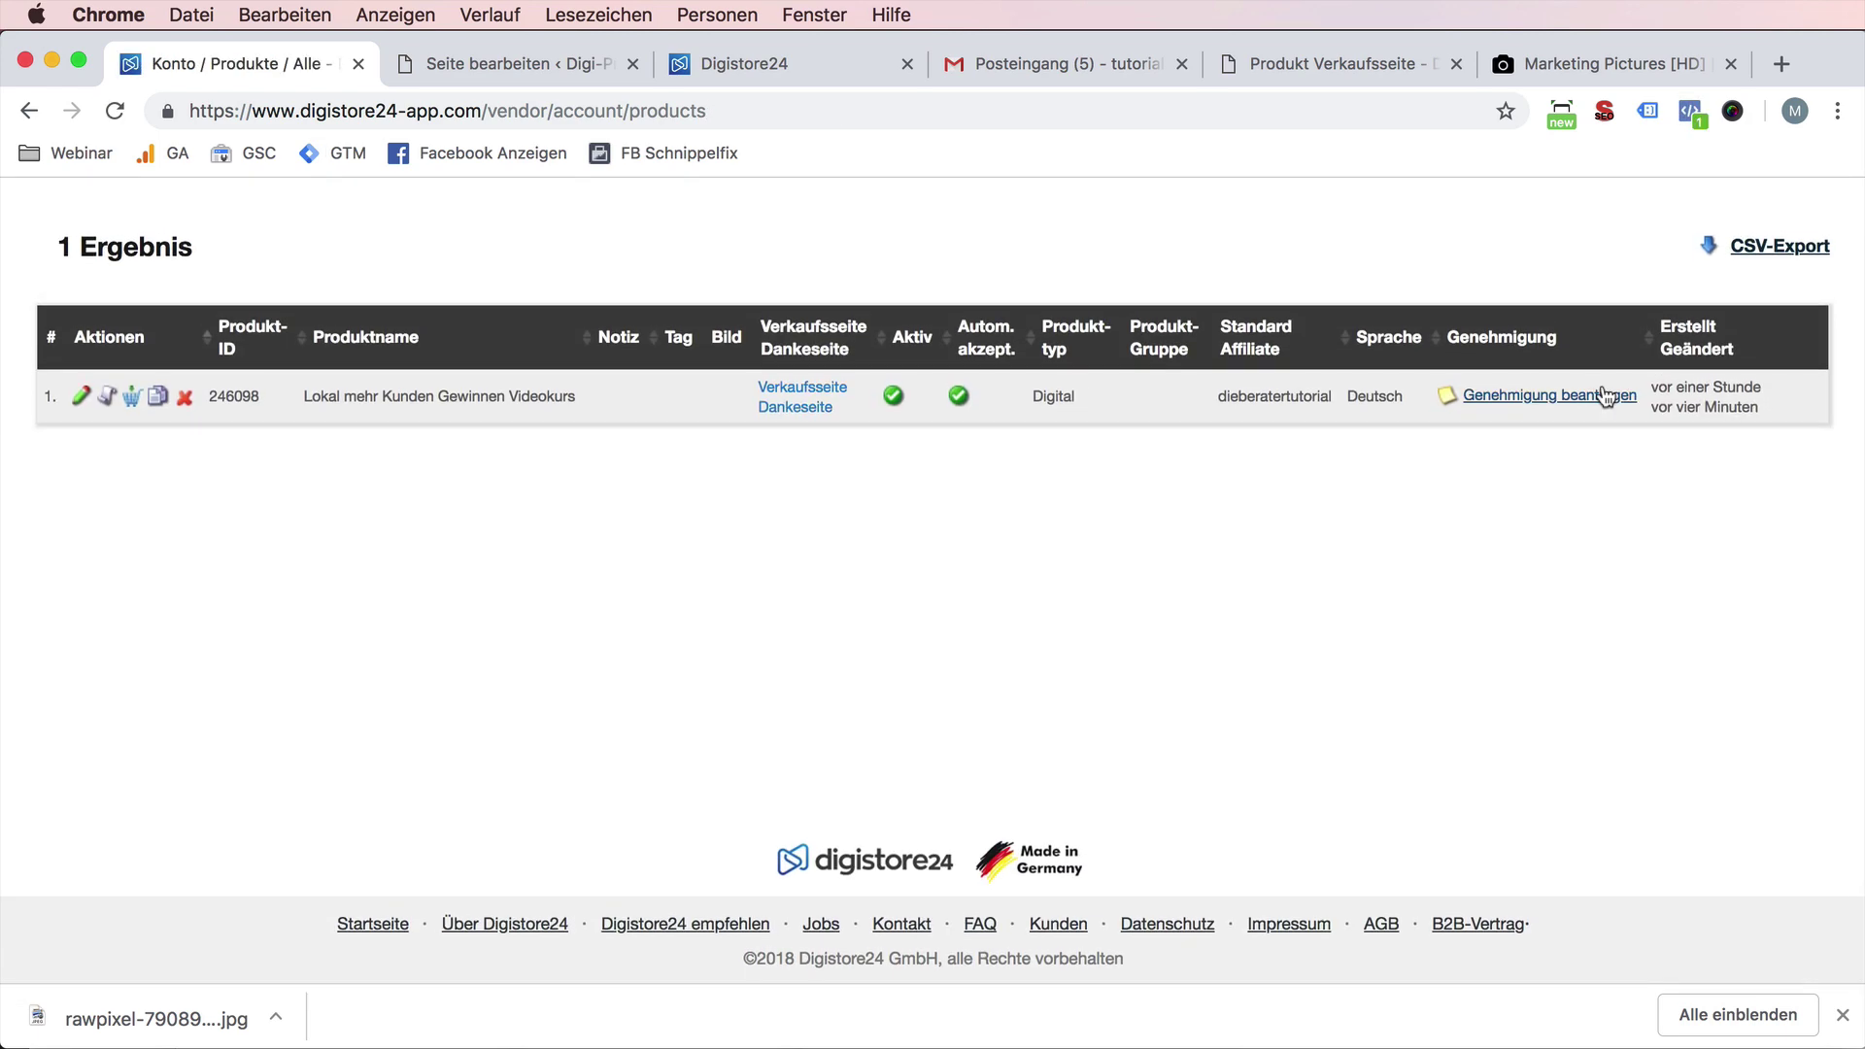
# - Reopen the approval checklist via Genehmigung beantragen and tick the test-purchase confirmation
pyautogui.click(1607, 388)
pyautogui.scroll(-2, 764, 546)
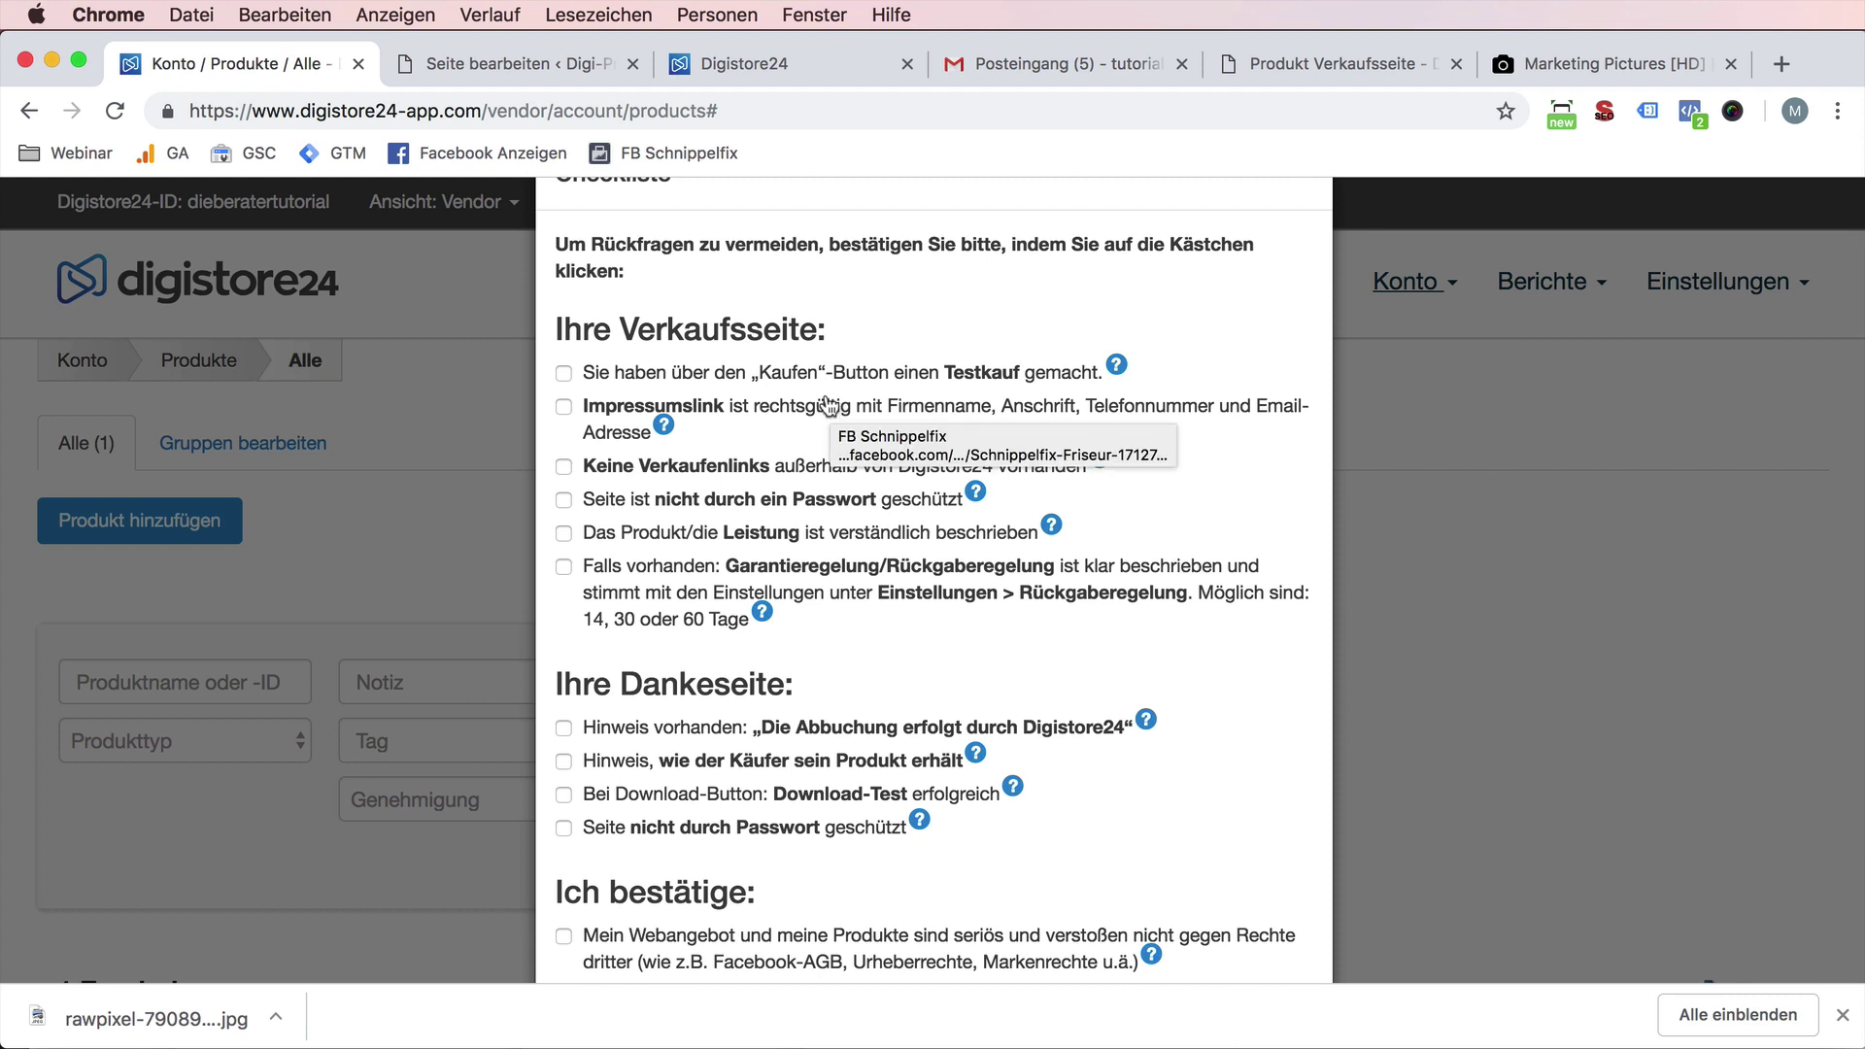
pyautogui.click(844, 386)
# - Tick the four Dankeseite checks (billing, delivery, no password, download test), then highlight the Garantieregelung text
pyautogui.click(646, 726)
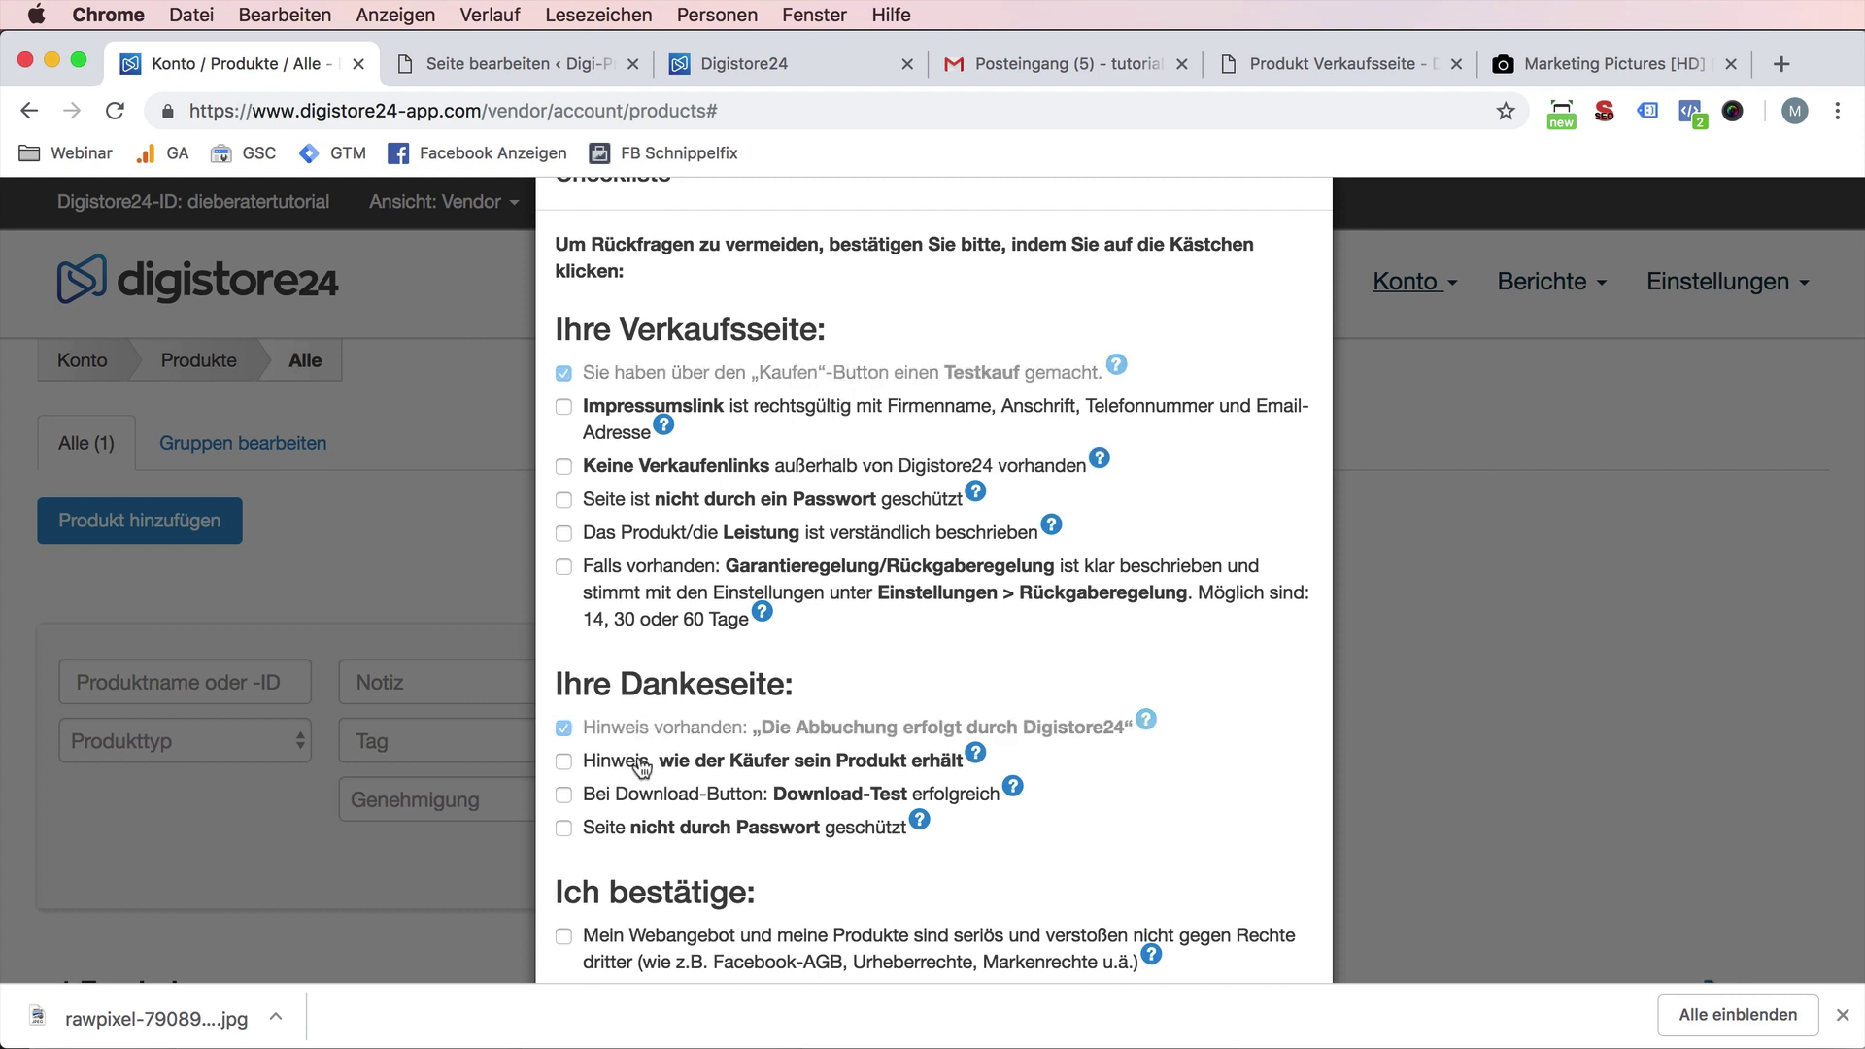
pyautogui.click(644, 764)
pyautogui.click(651, 831)
pyautogui.click(644, 798)
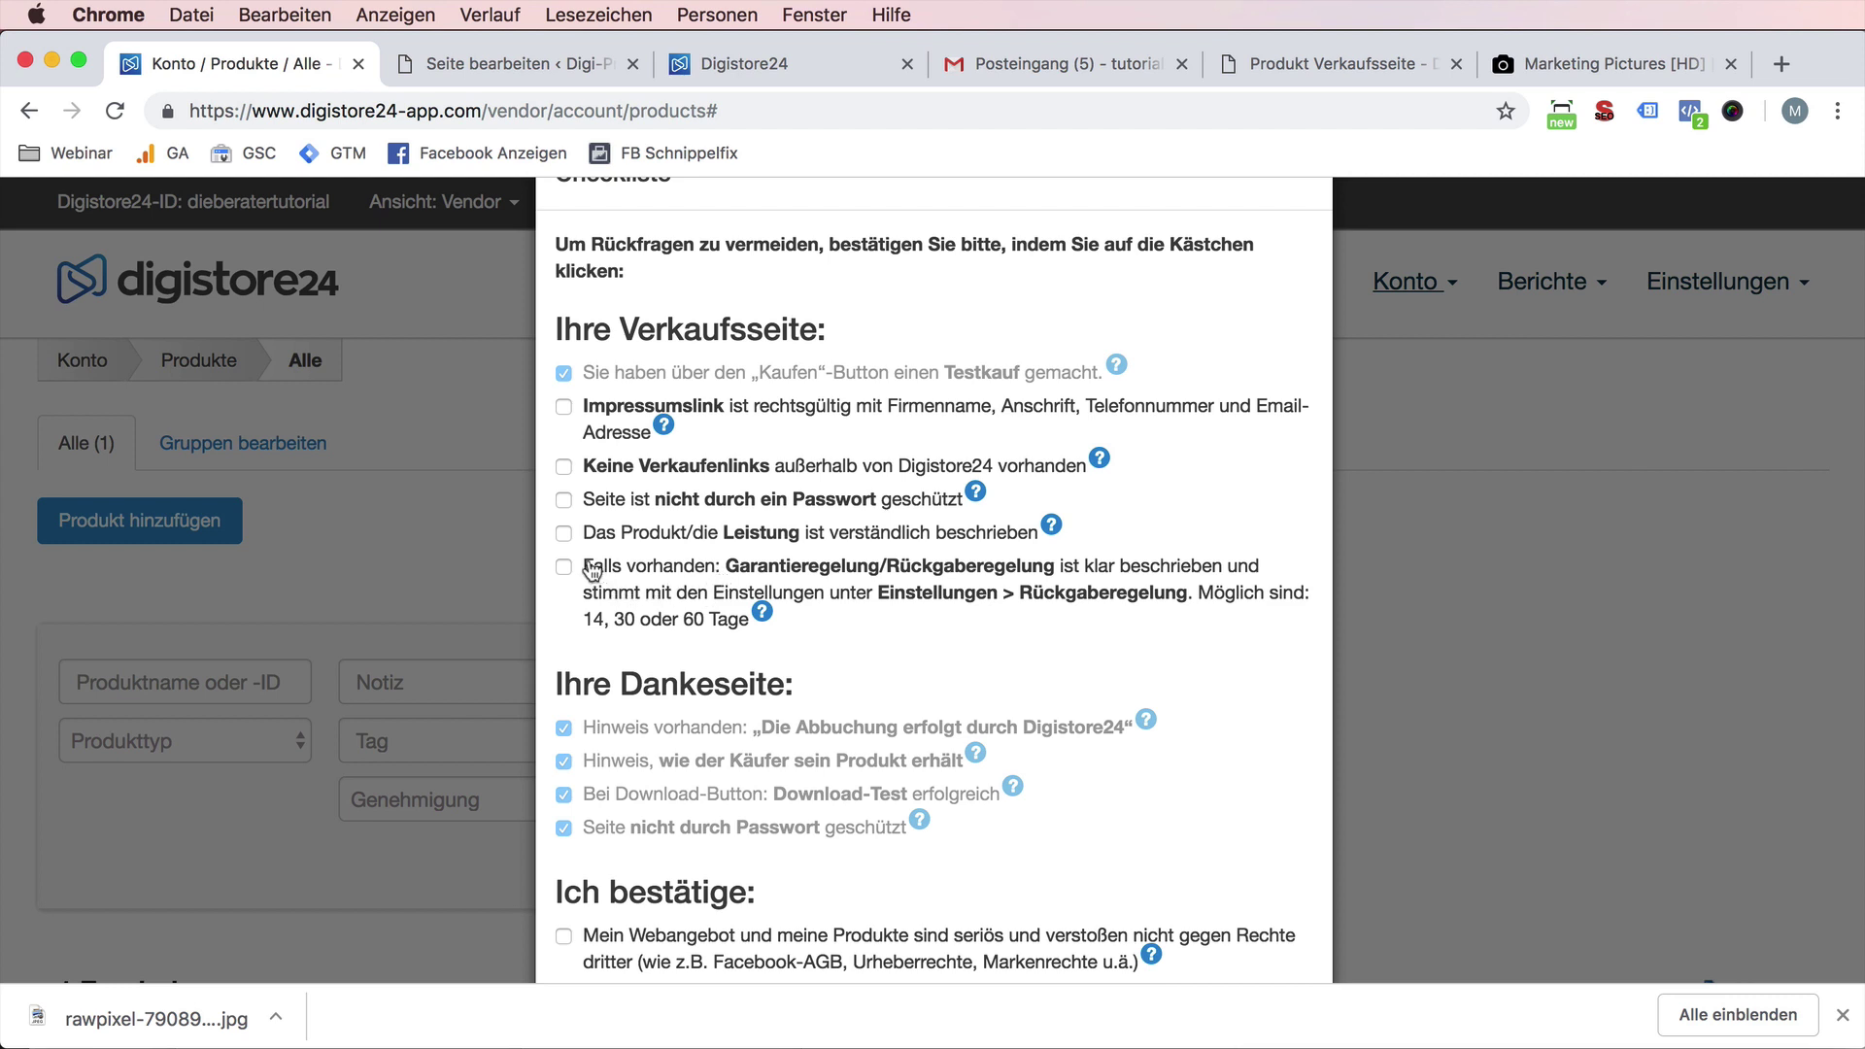
pyautogui.moveTo(592, 570); pyautogui.dragTo(880, 582)
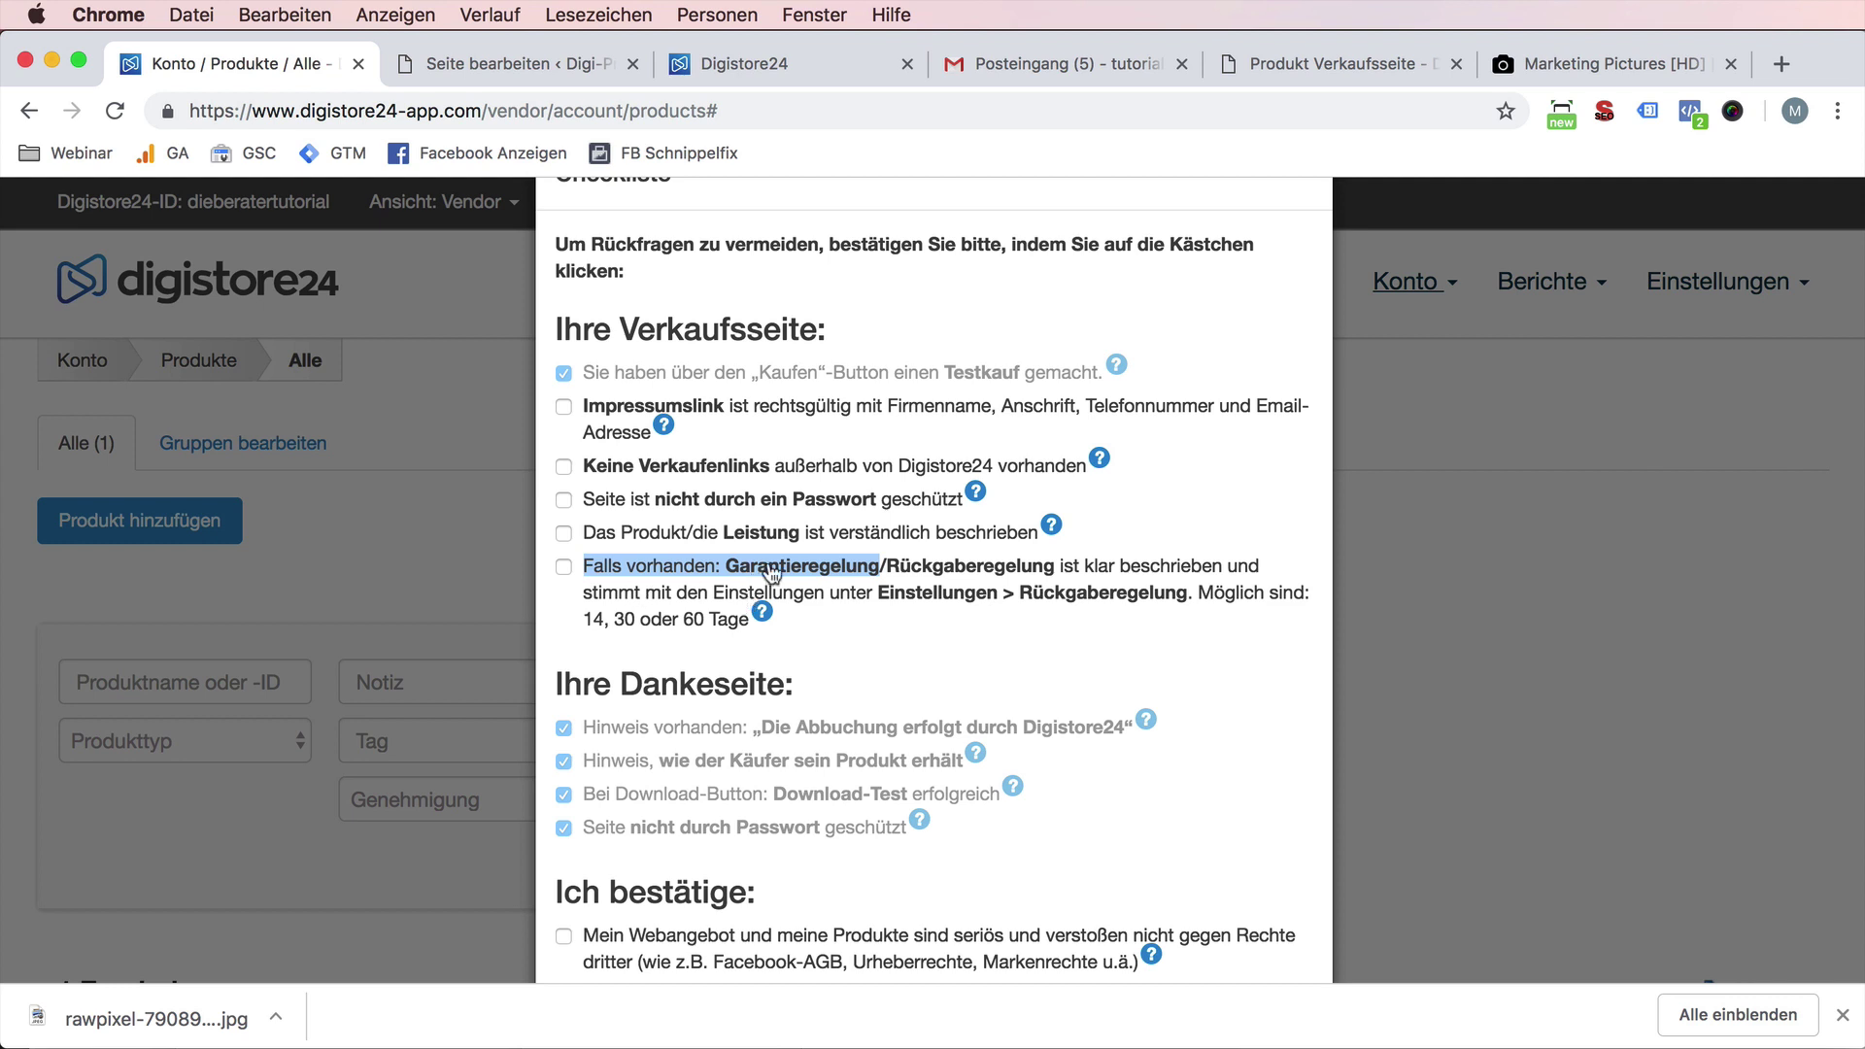
# - Tick the 'Garantieregelung/Rückgaberegelung' checklist item and select the products page address
pyautogui.click(561, 568)
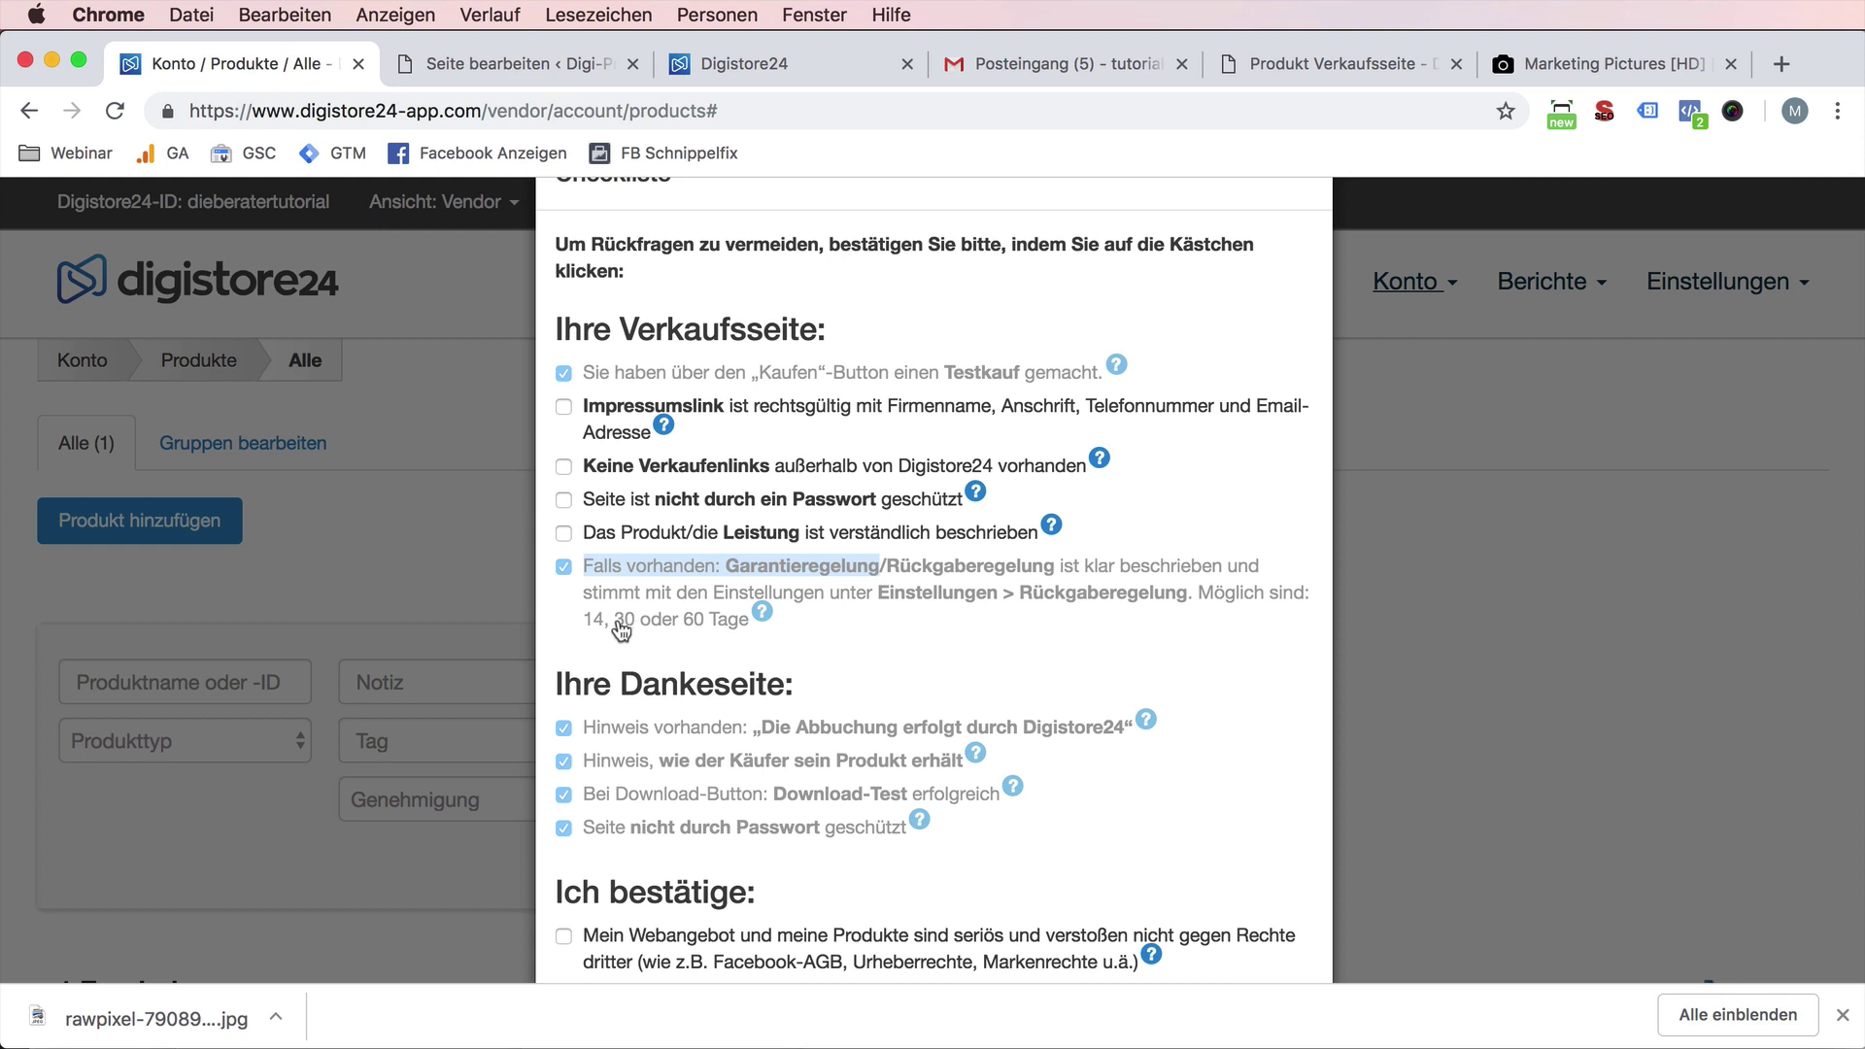
pyautogui.doubleClick(622, 622)
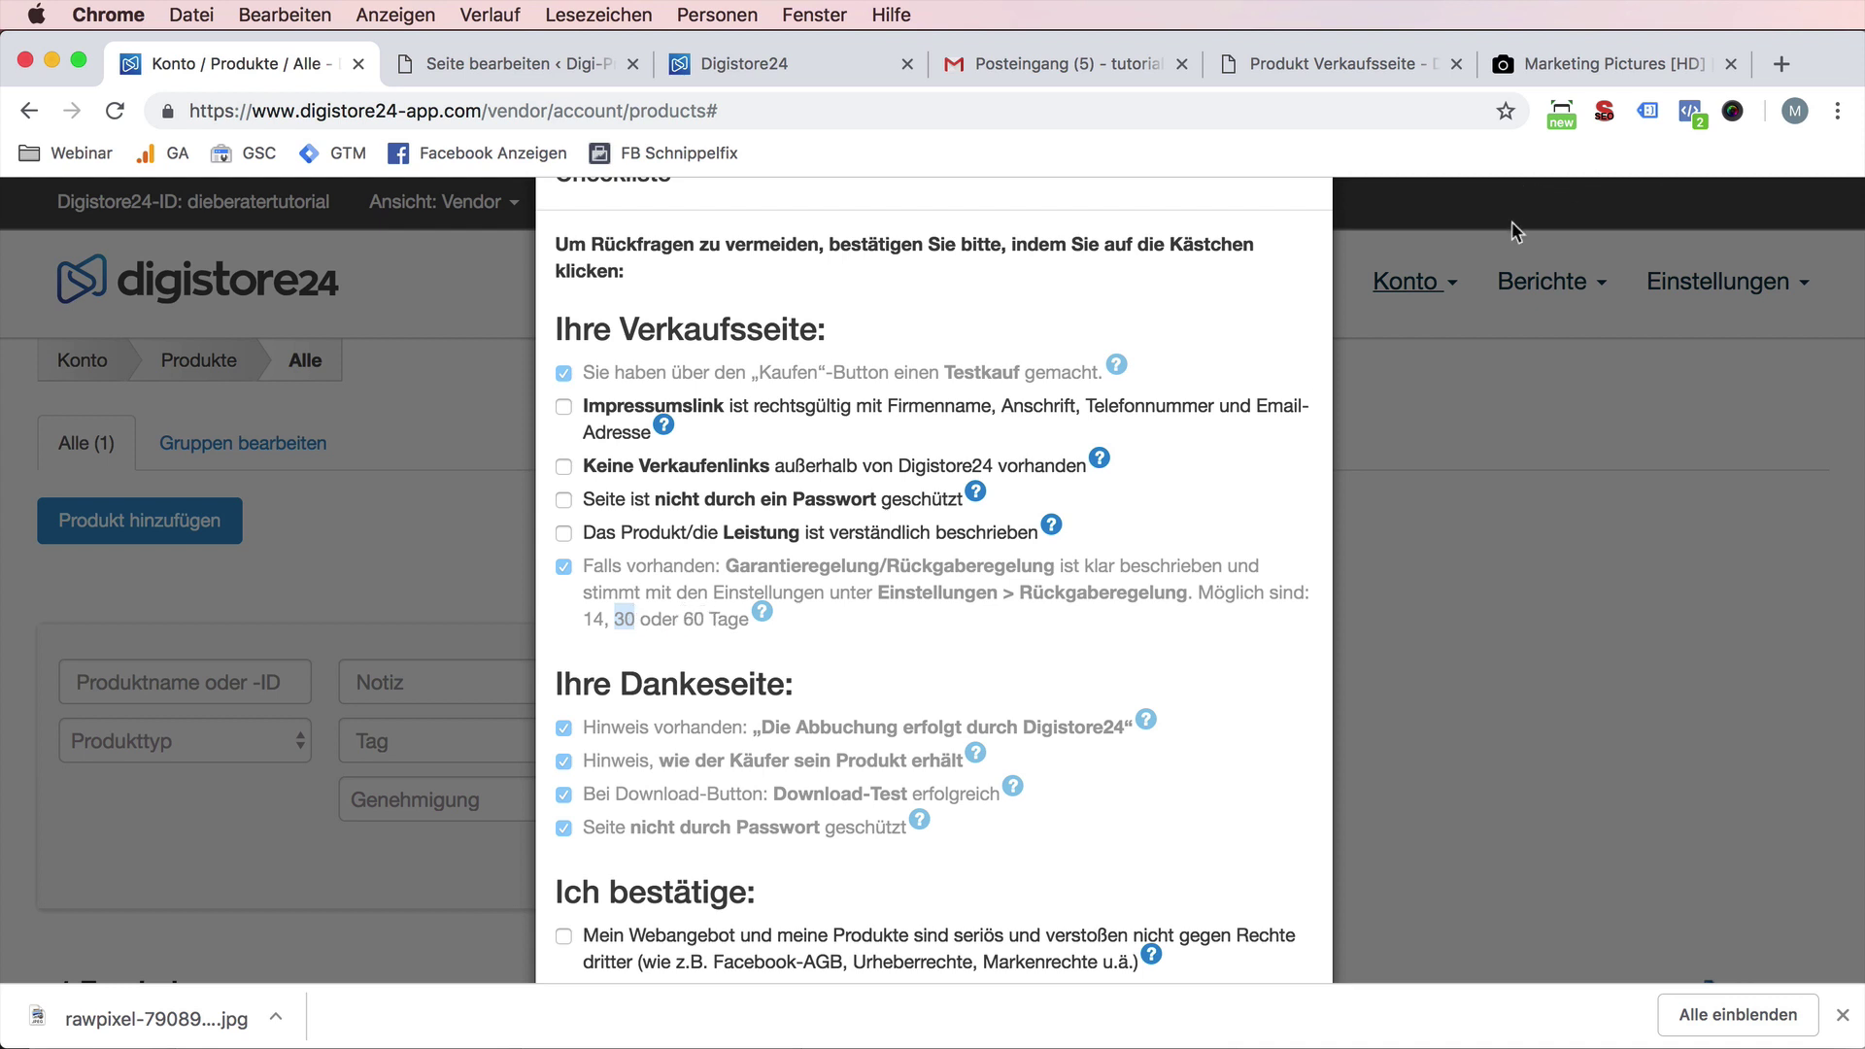
pyautogui.rightClick(313, 201)
pyautogui.press('Escape')
pyautogui.click(496, 112)
# - Load the Digistore24 products page in a new tab and start a new Rückgaberegelung
pyautogui.press('super+c')
pyautogui.press('super+t')
pyautogui.press('super+v')
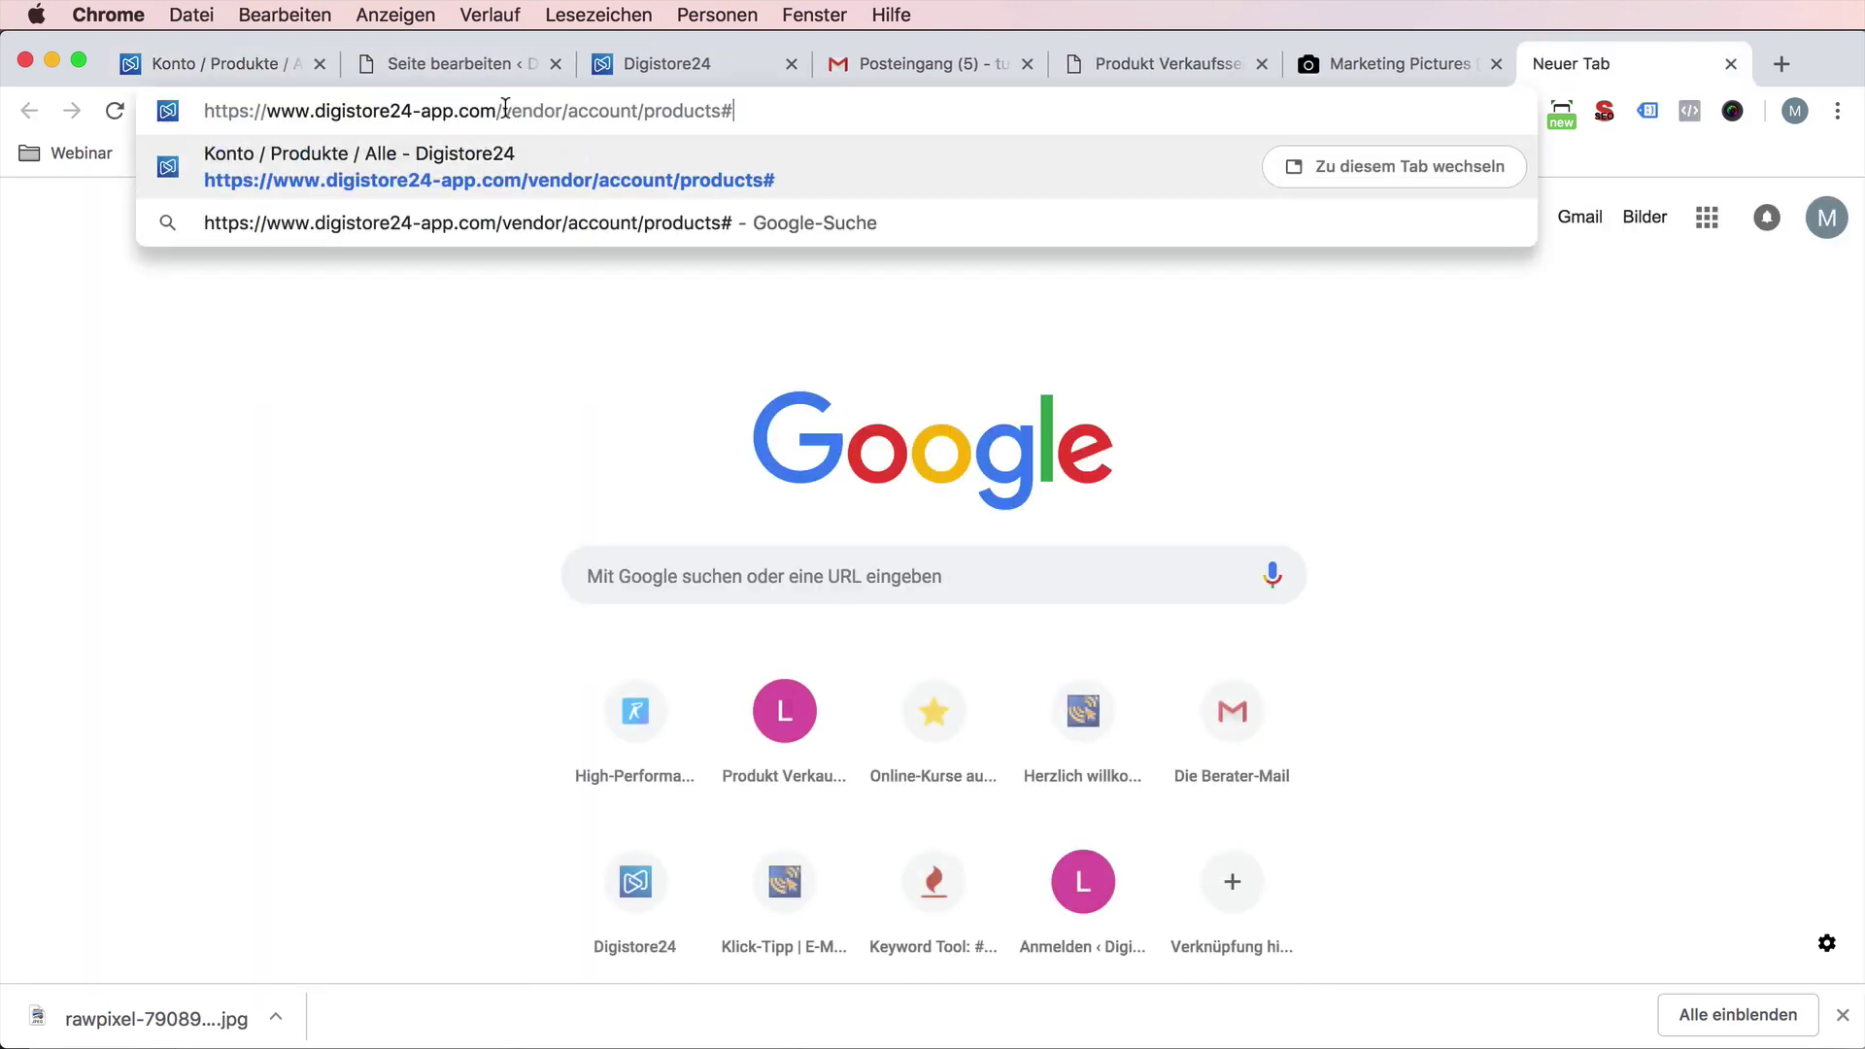
pyautogui.press('Return')
pyautogui.moveTo(1719, 291)
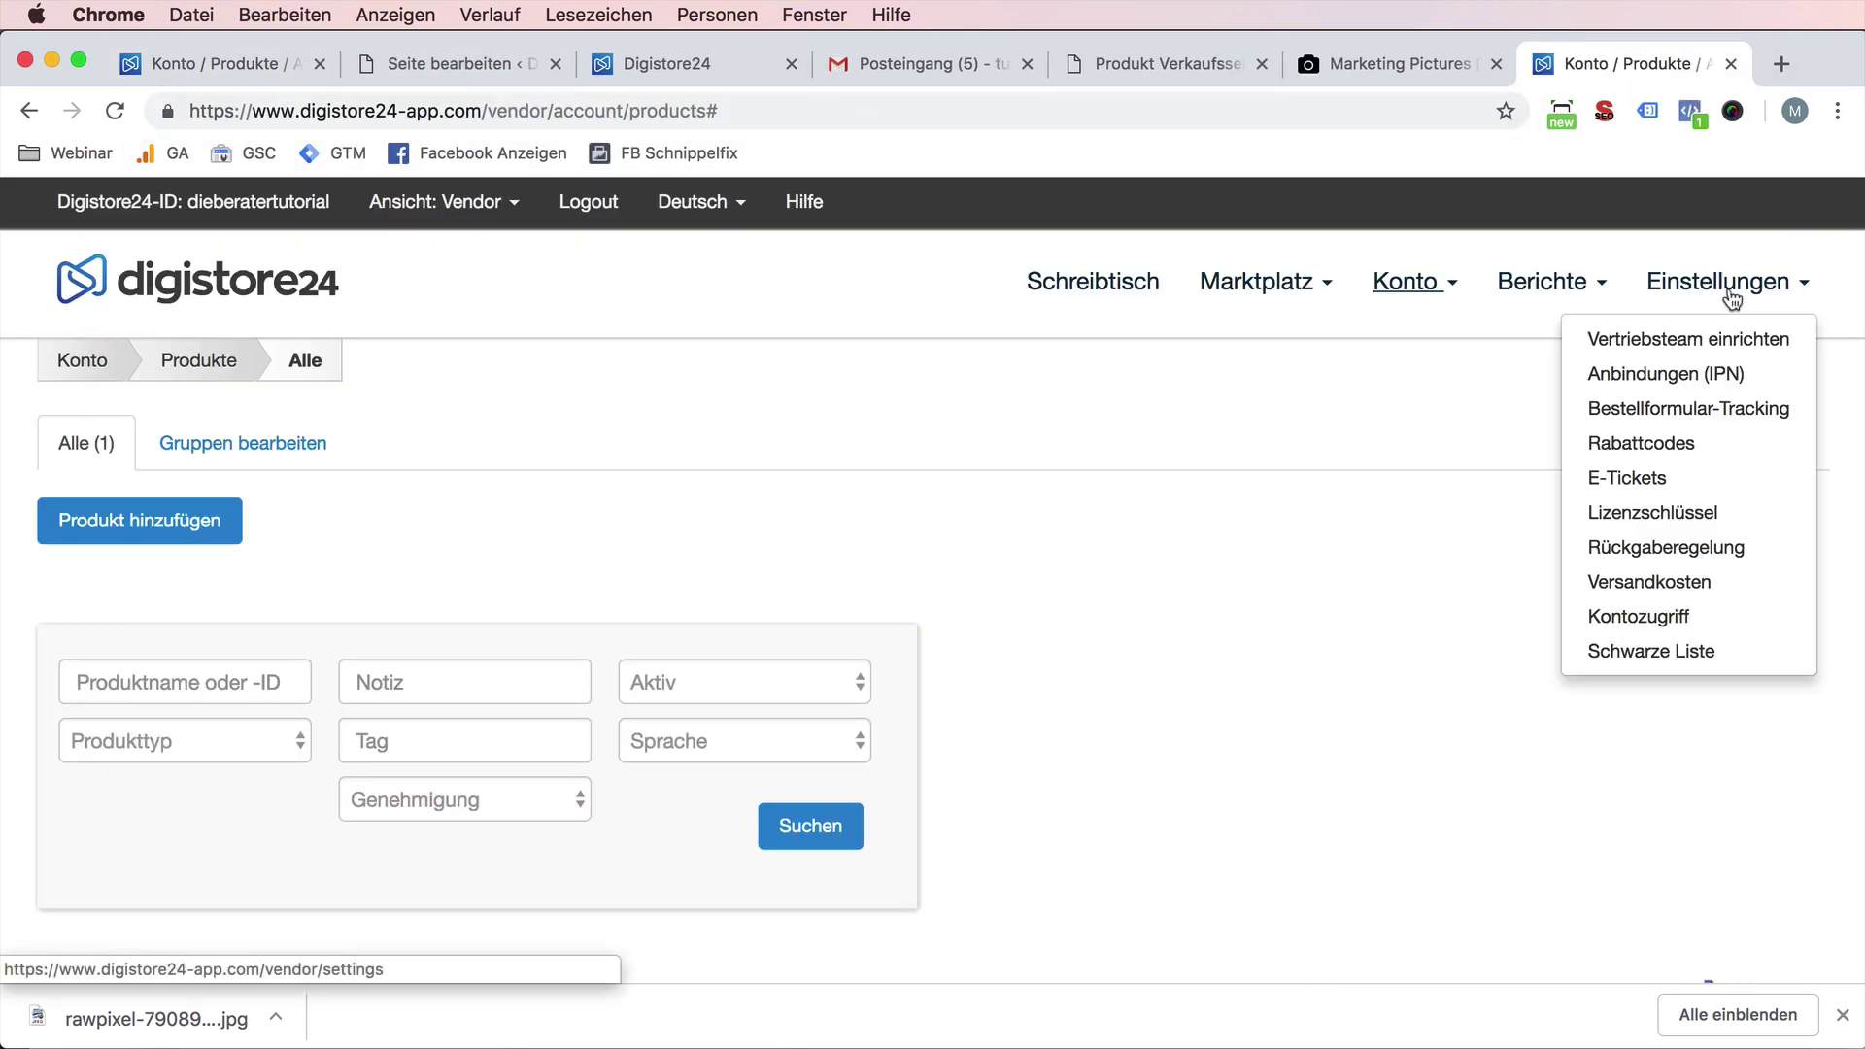
pyautogui.click(1660, 544)
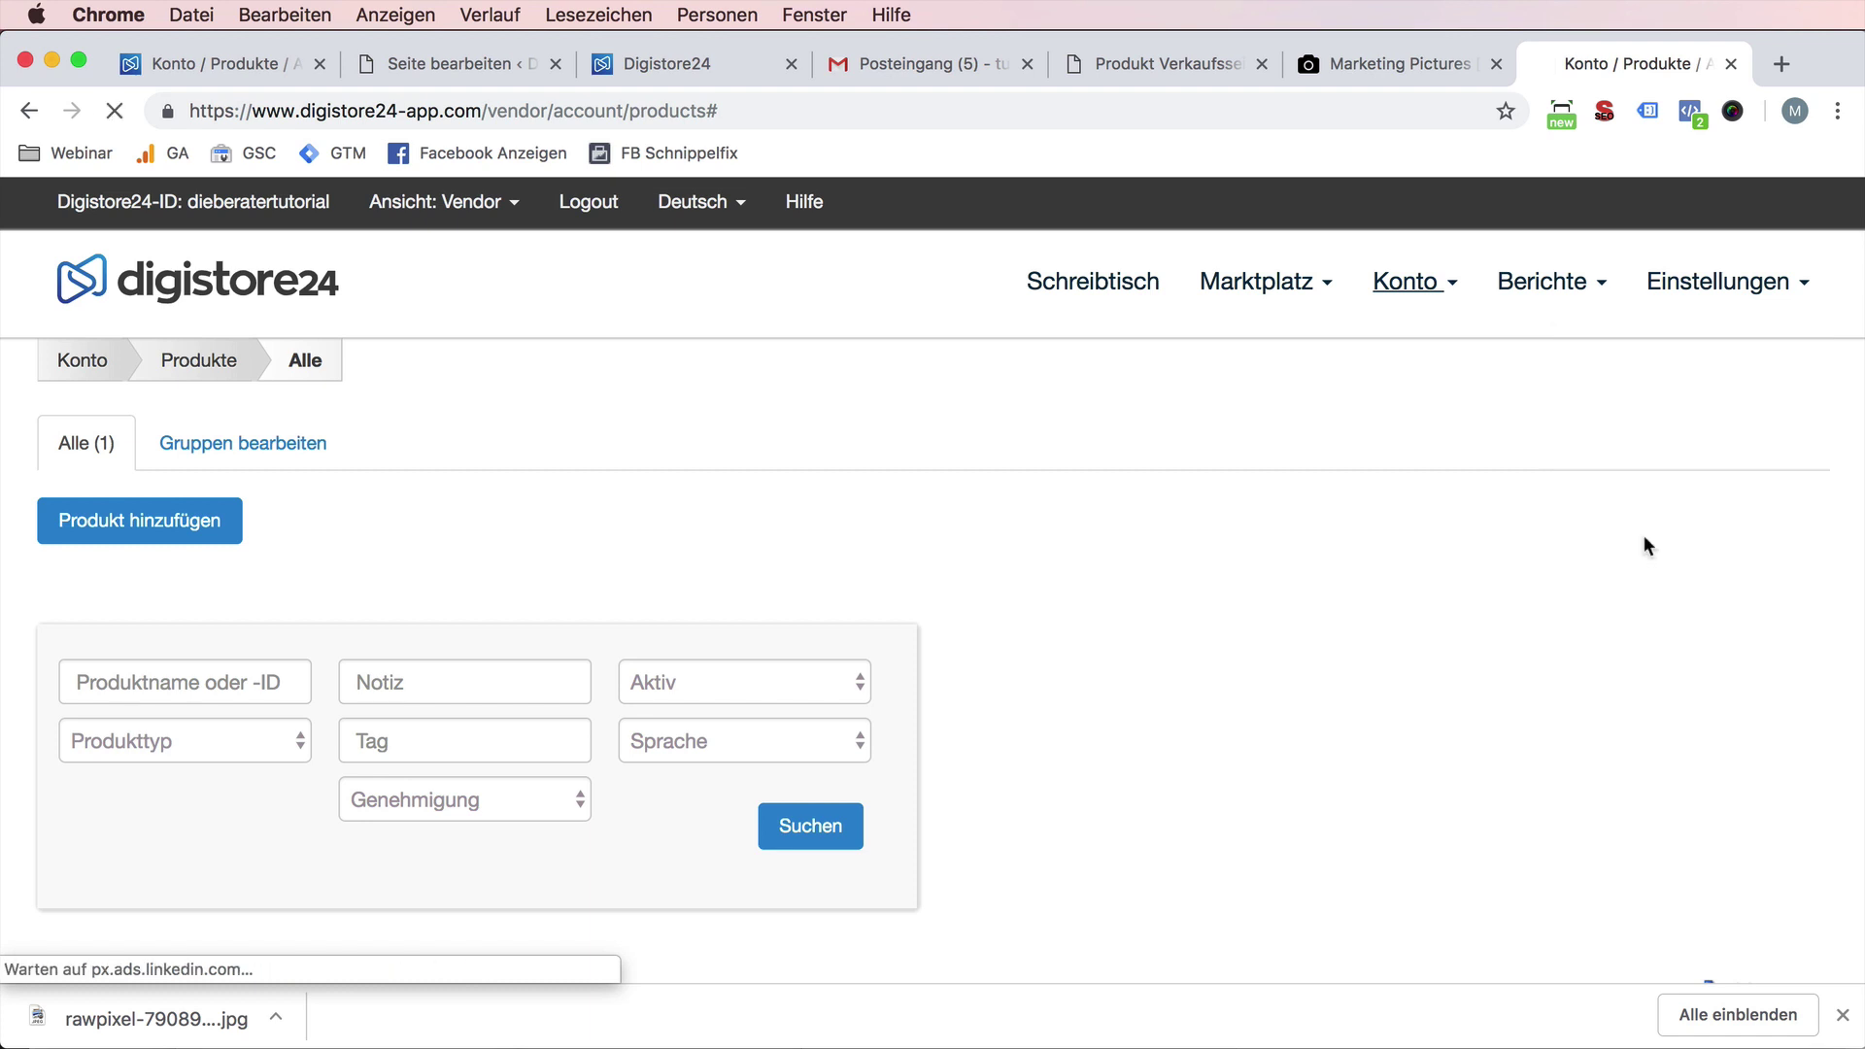
pyautogui.scroll(-1, 771, 491)
pyautogui.click(197, 414)
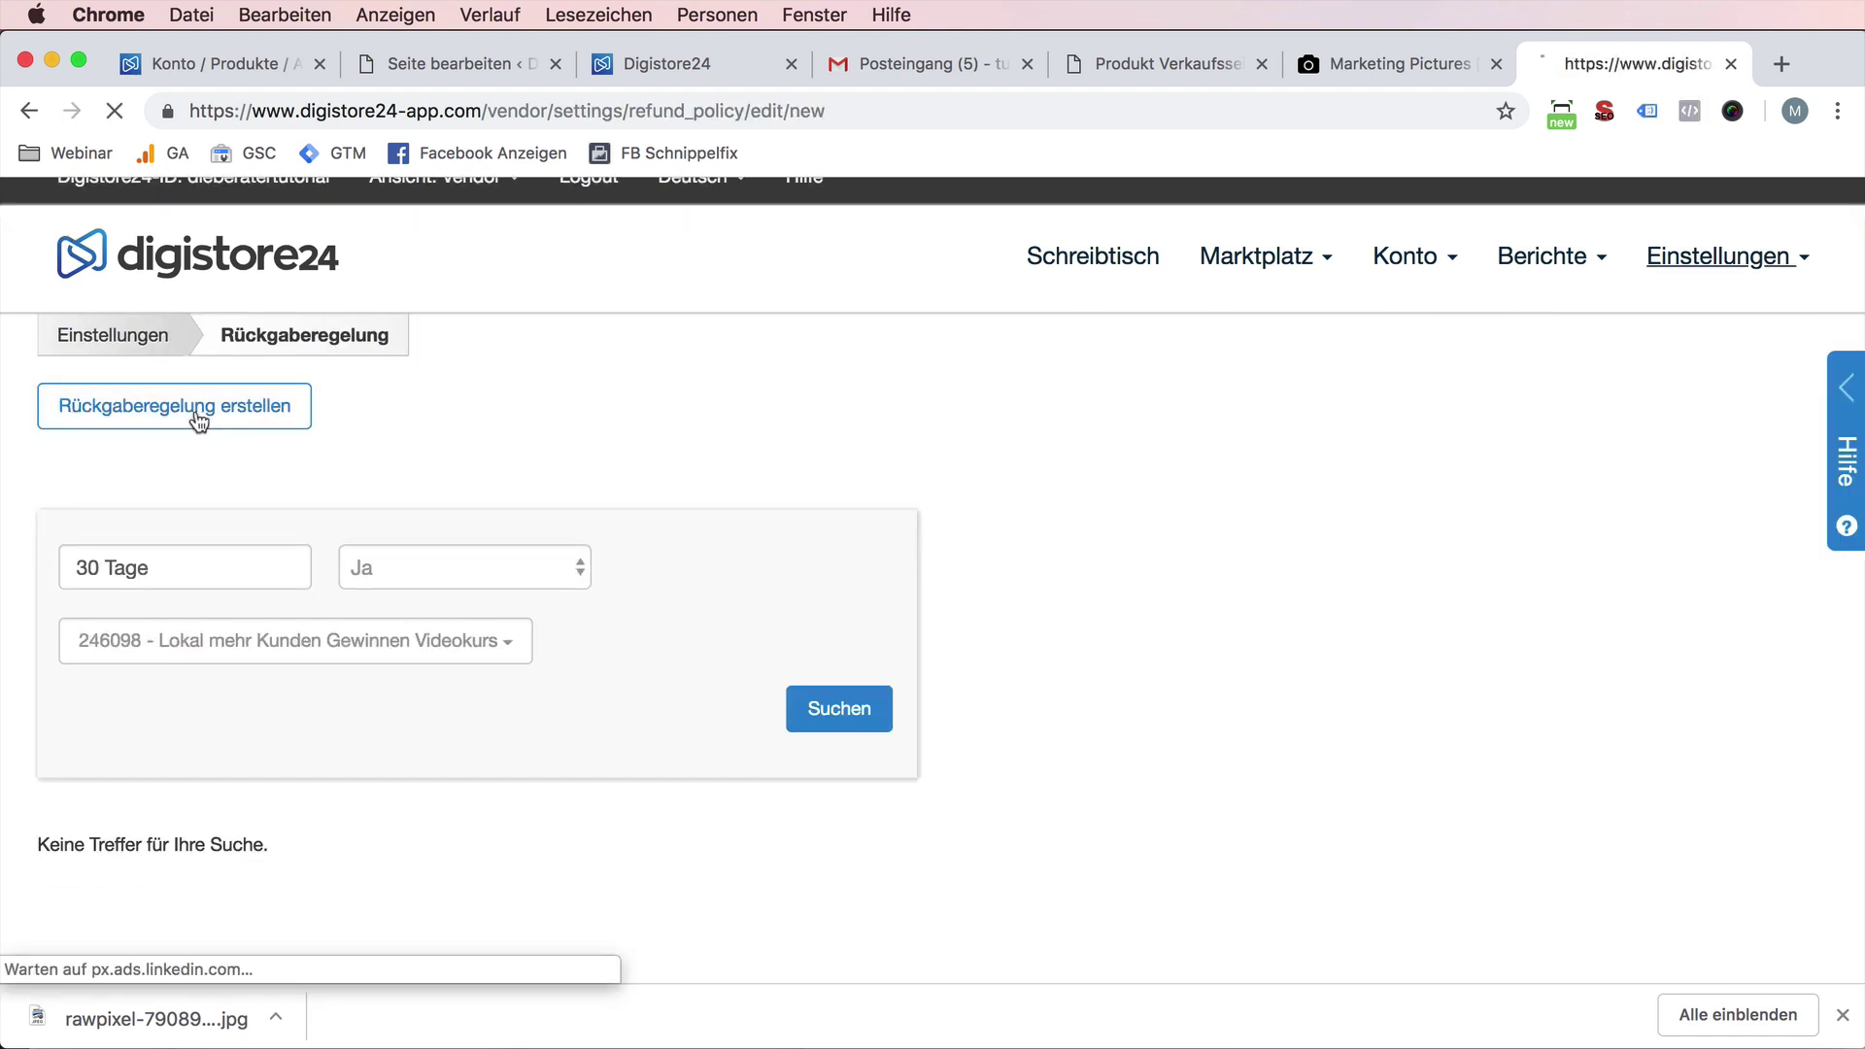
# - Name the policy '30 Tage Geld zurück' and limit it to the video course product
pyautogui.write('30 Tage Geld z')
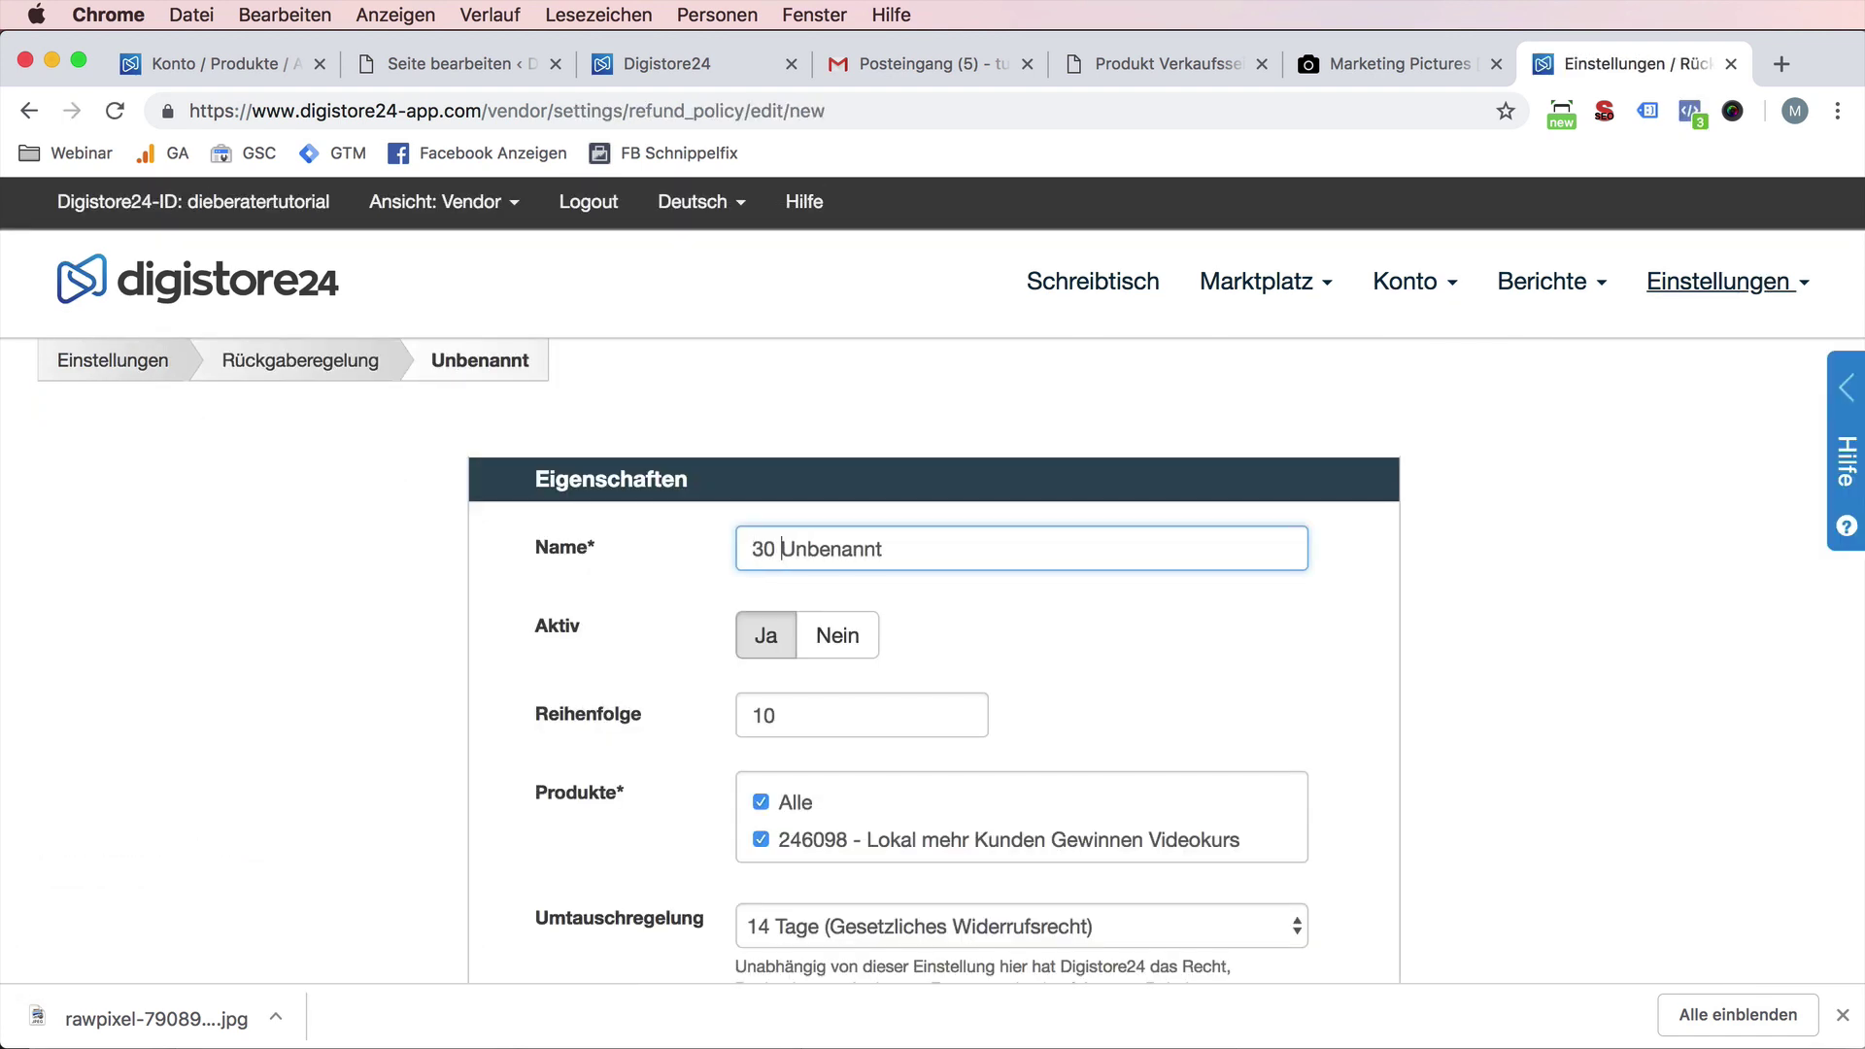
pyautogui.write('urück')
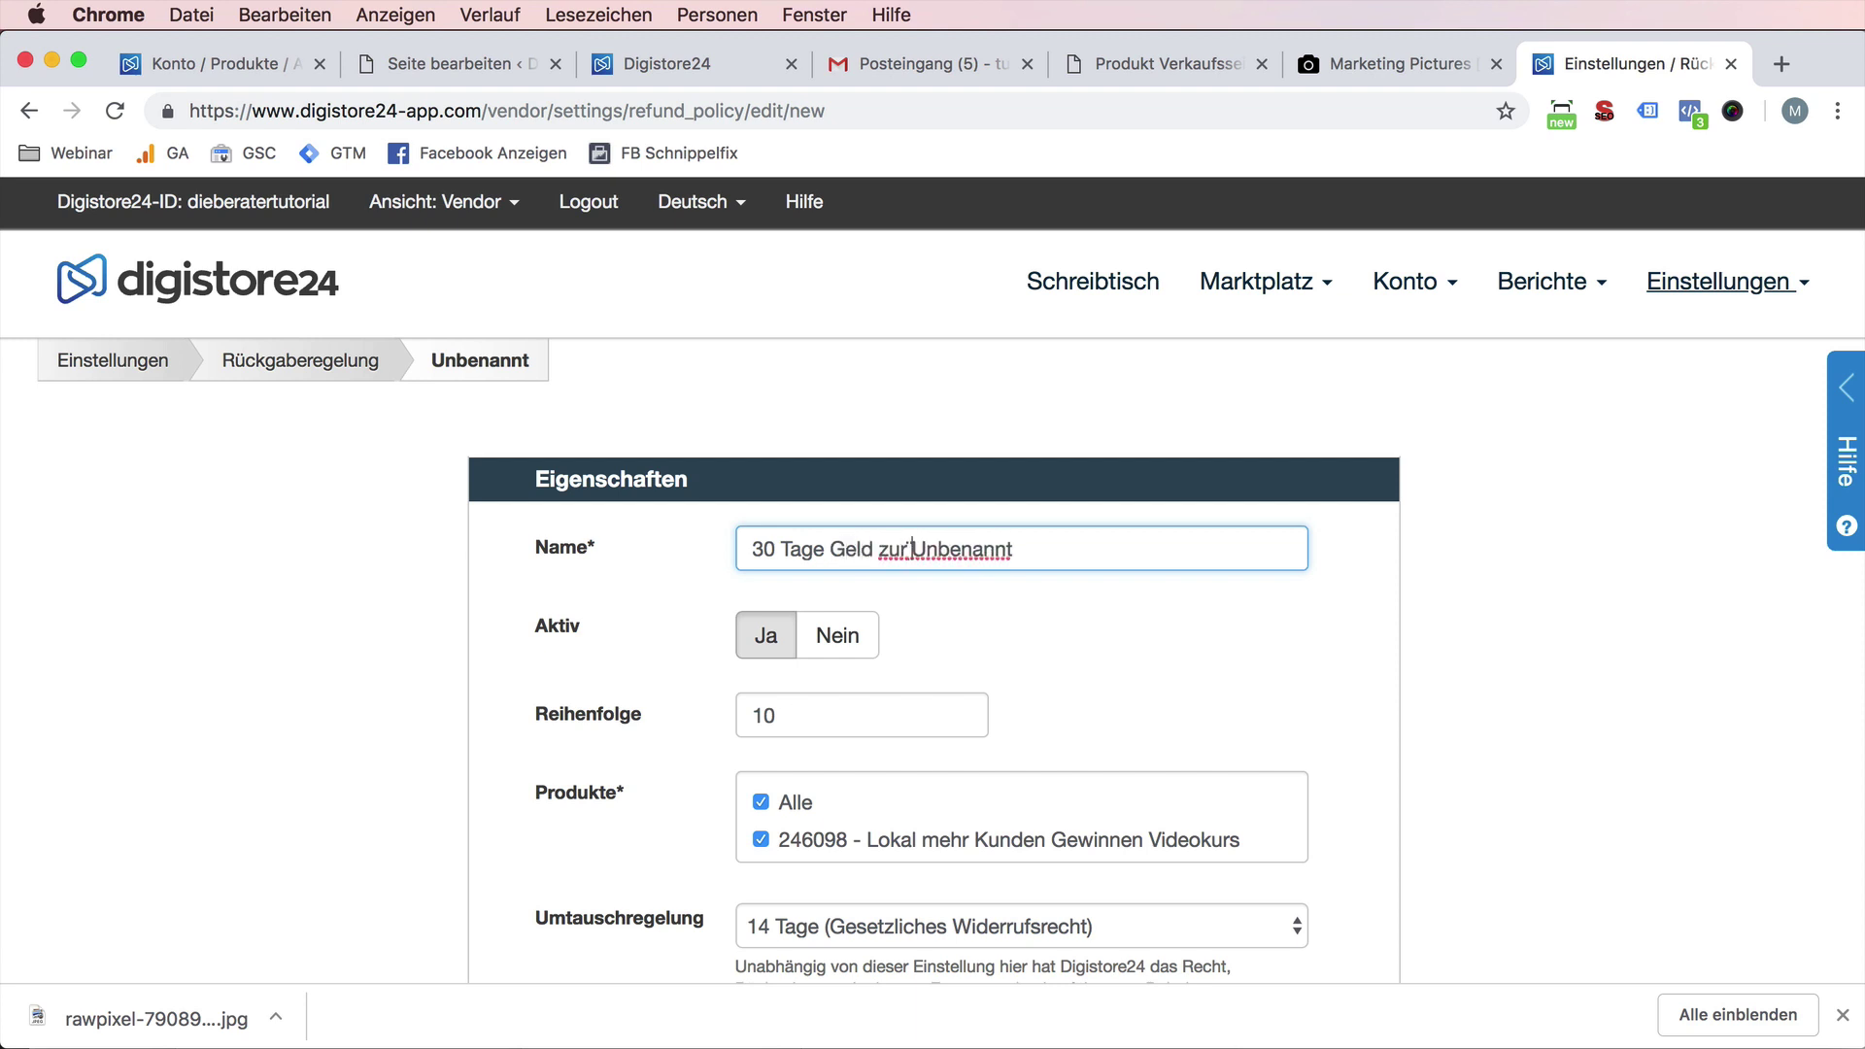
pyautogui.press('shift+super+Right')
pyautogui.press('BackSpace')
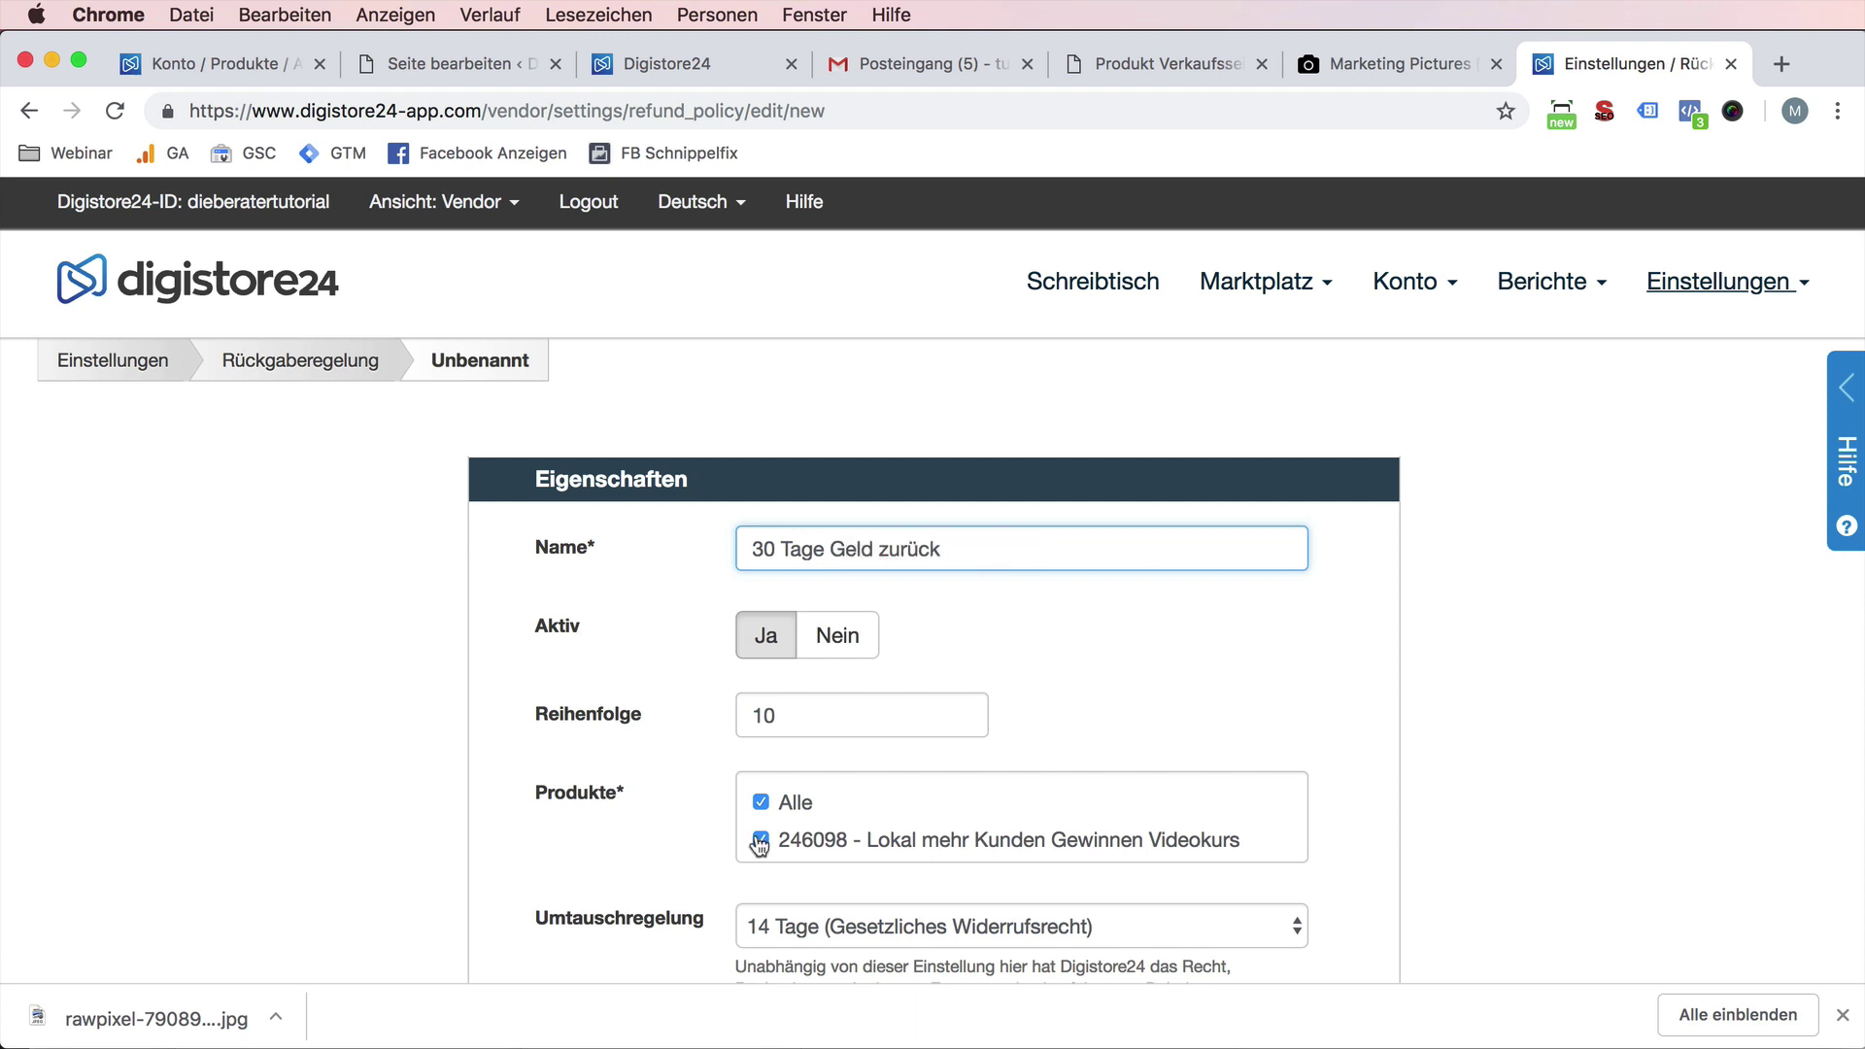
pyautogui.click(756, 802)
# - Set the Umtauschregelung to 30 Tage and allow the Mahnverfahren
pyautogui.scroll(-2, 982, 921)
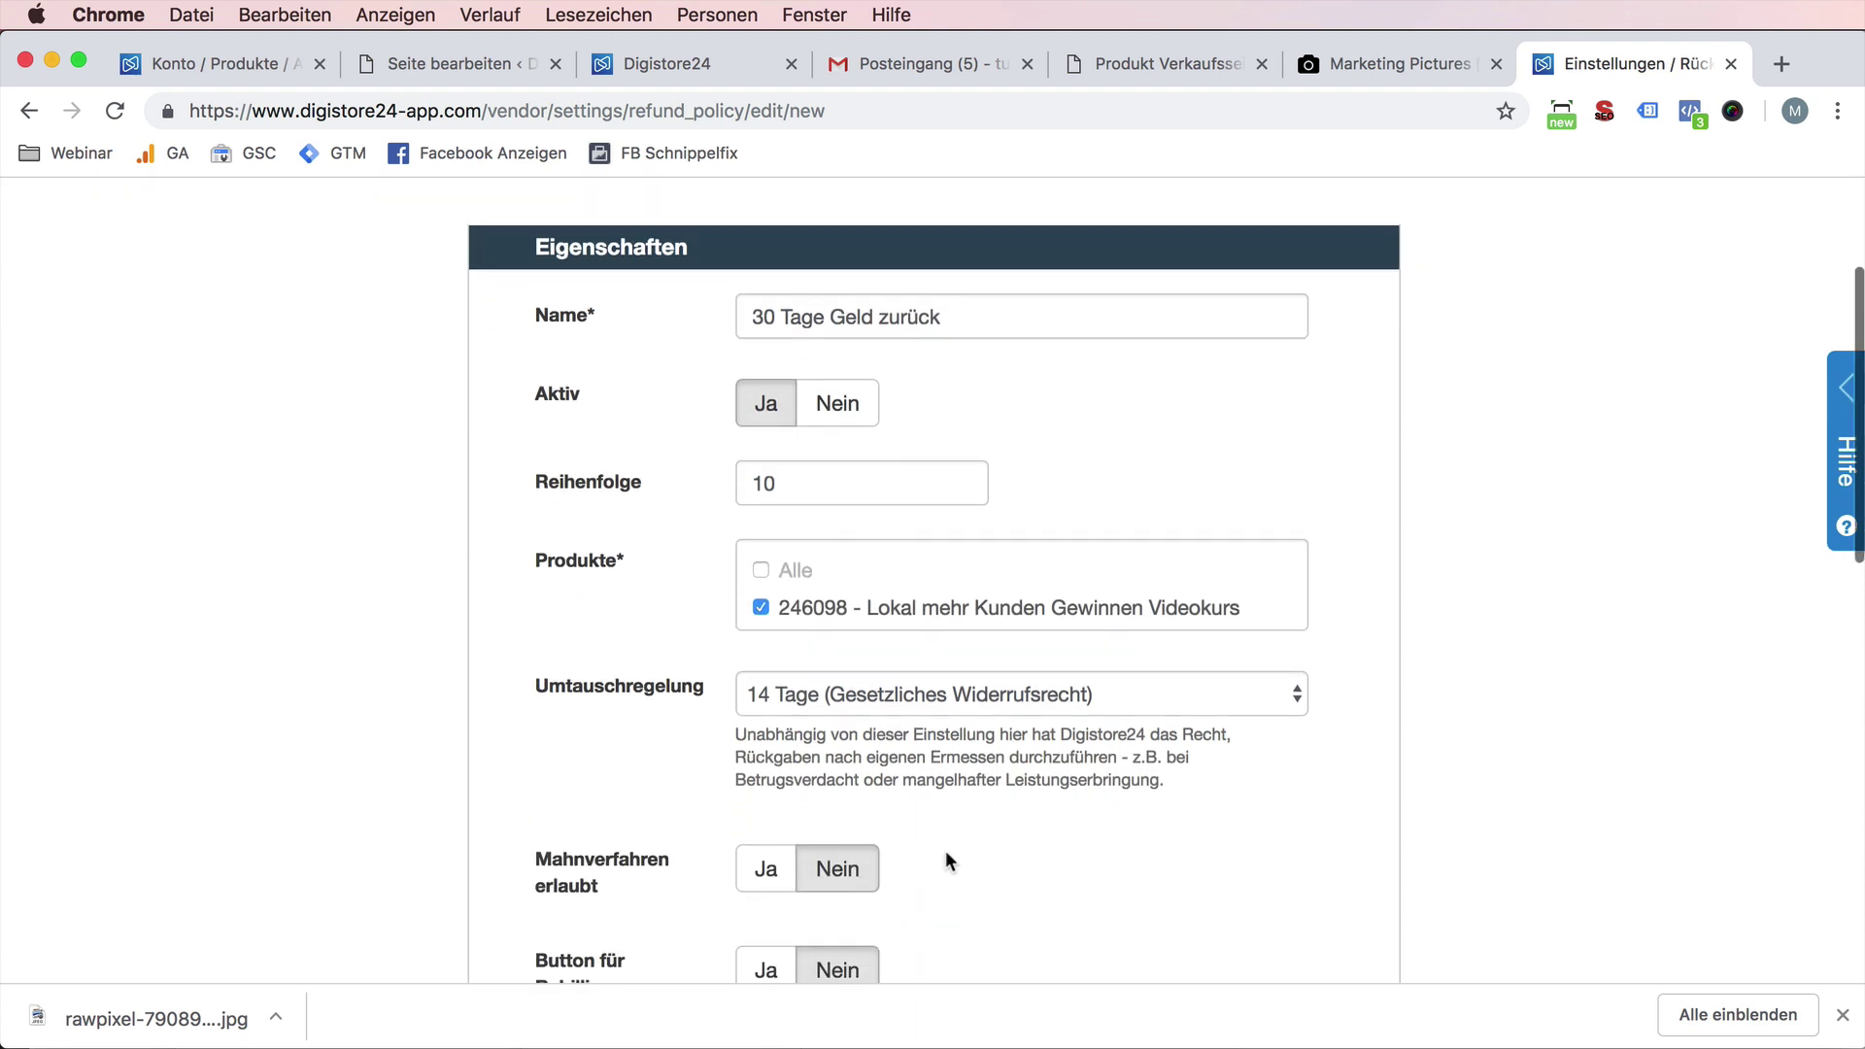
pyautogui.click(808, 699)
pyautogui.click(810, 719)
pyautogui.scroll(-3, 679, 835)
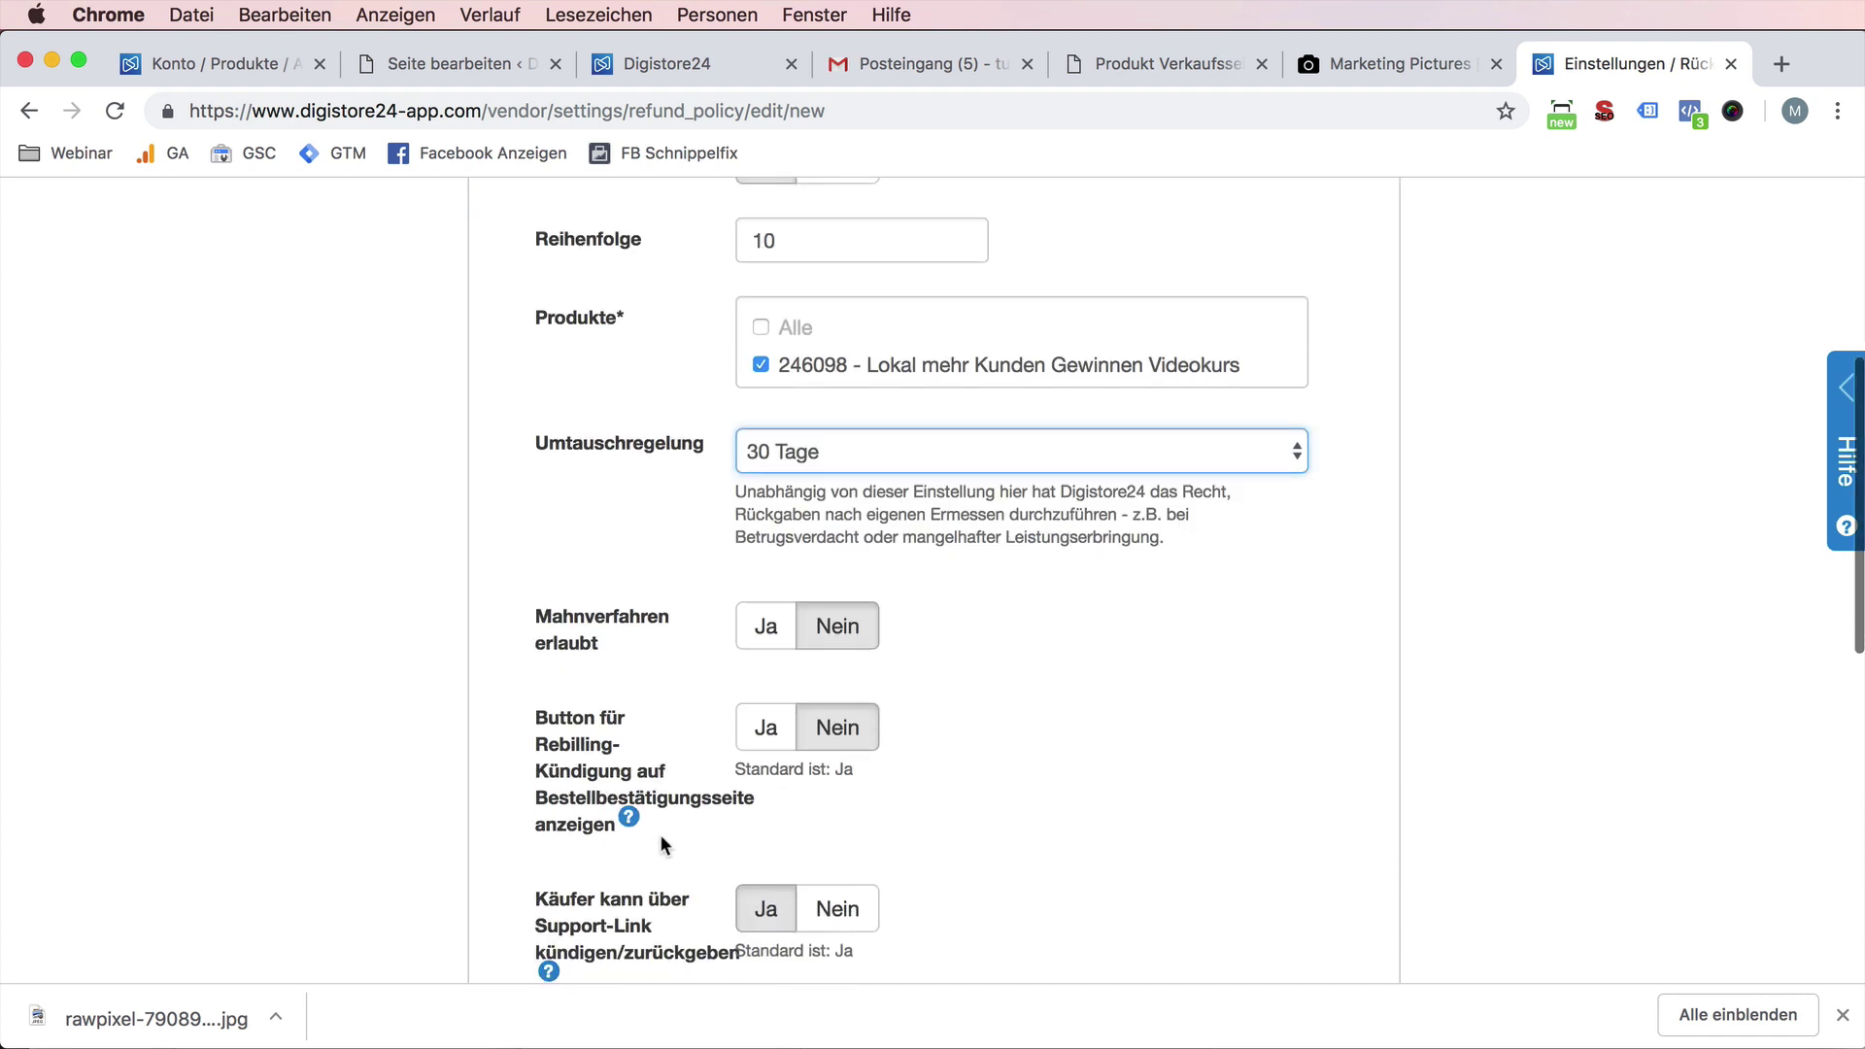
pyautogui.scroll(-1, 862, 770)
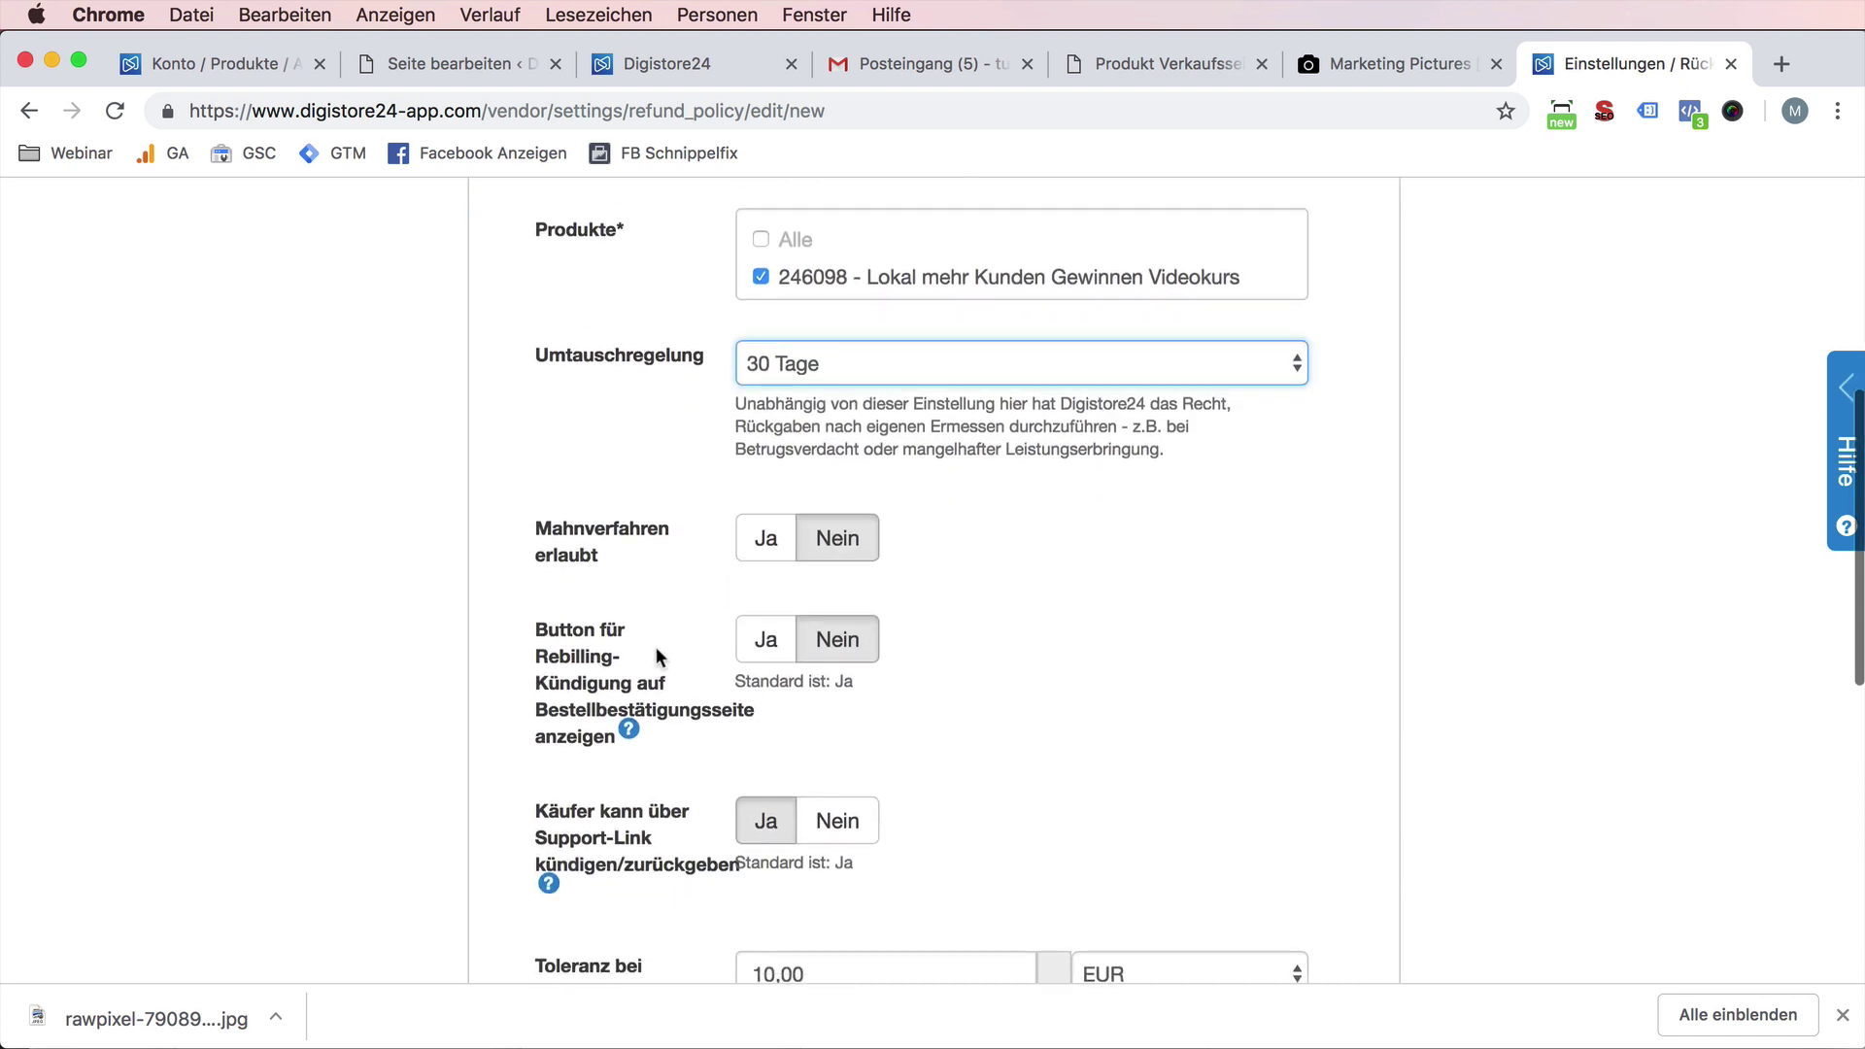
pyautogui.click(766, 538)
pyautogui.scroll(-2, 749, 717)
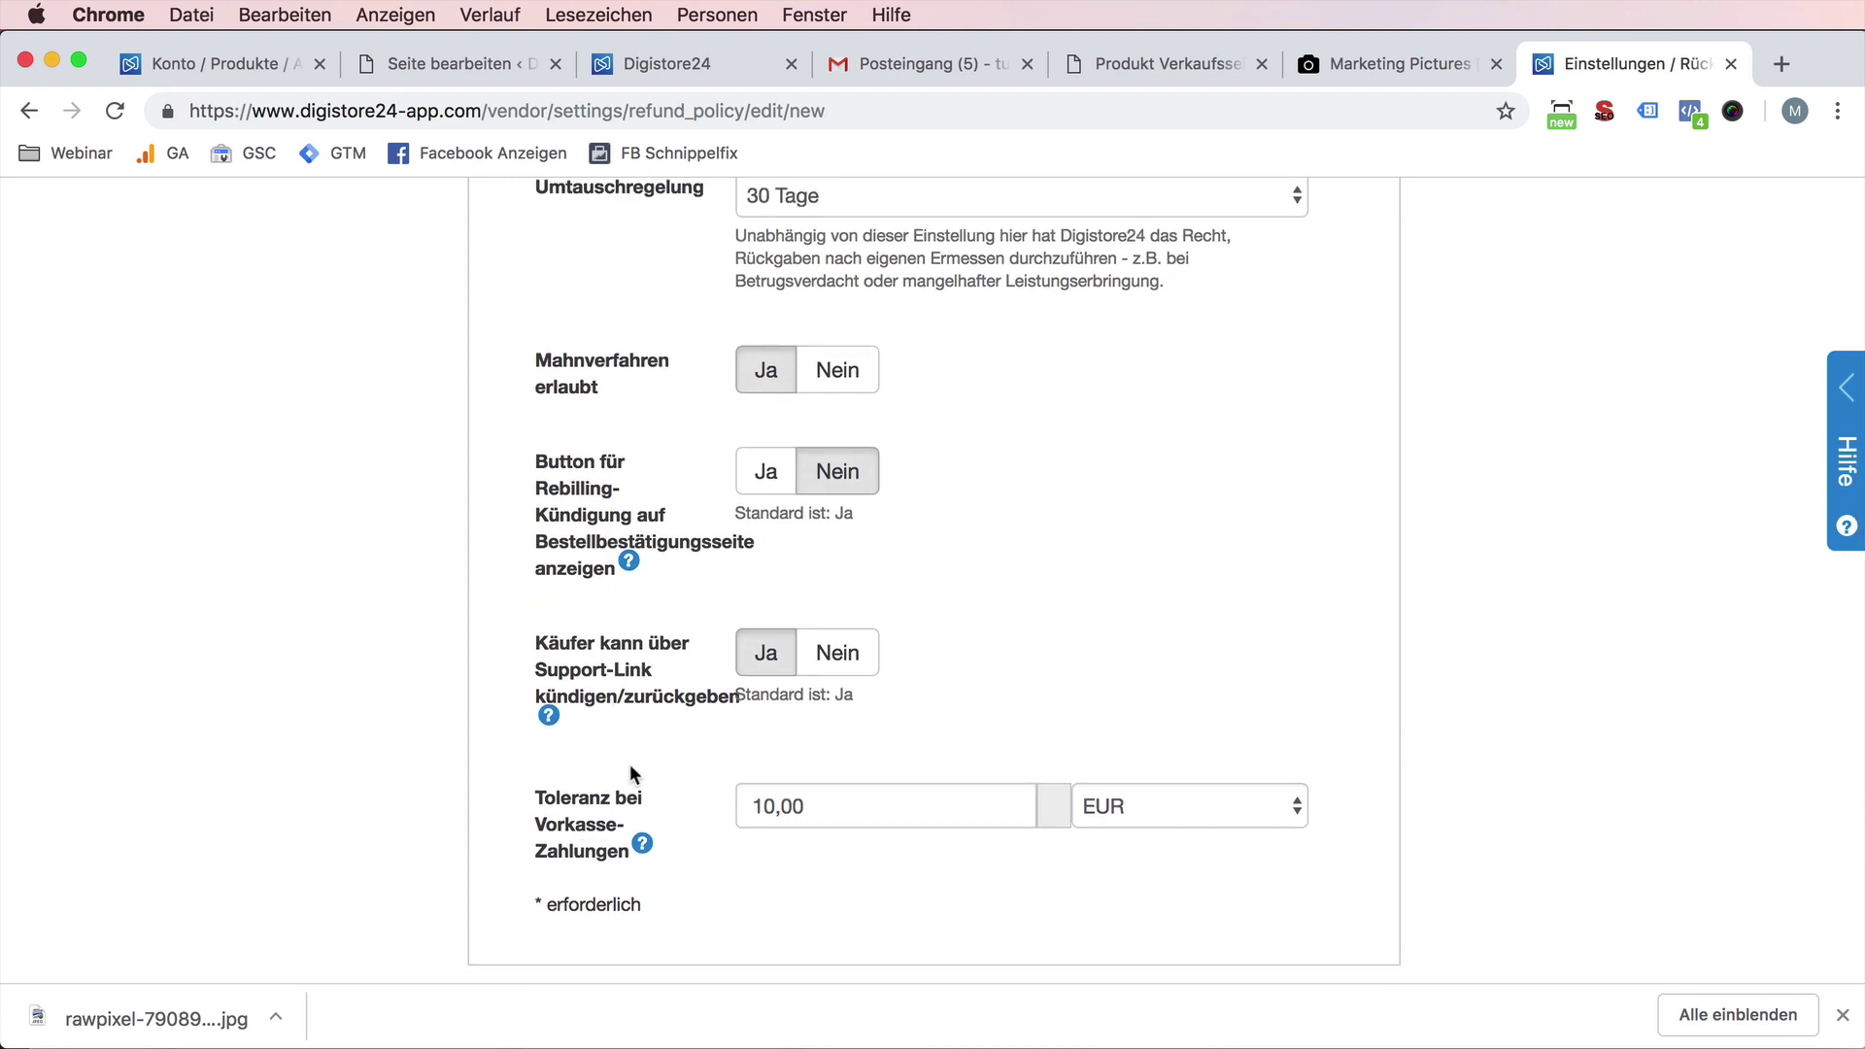
pyautogui.scroll(4, 629, 763)
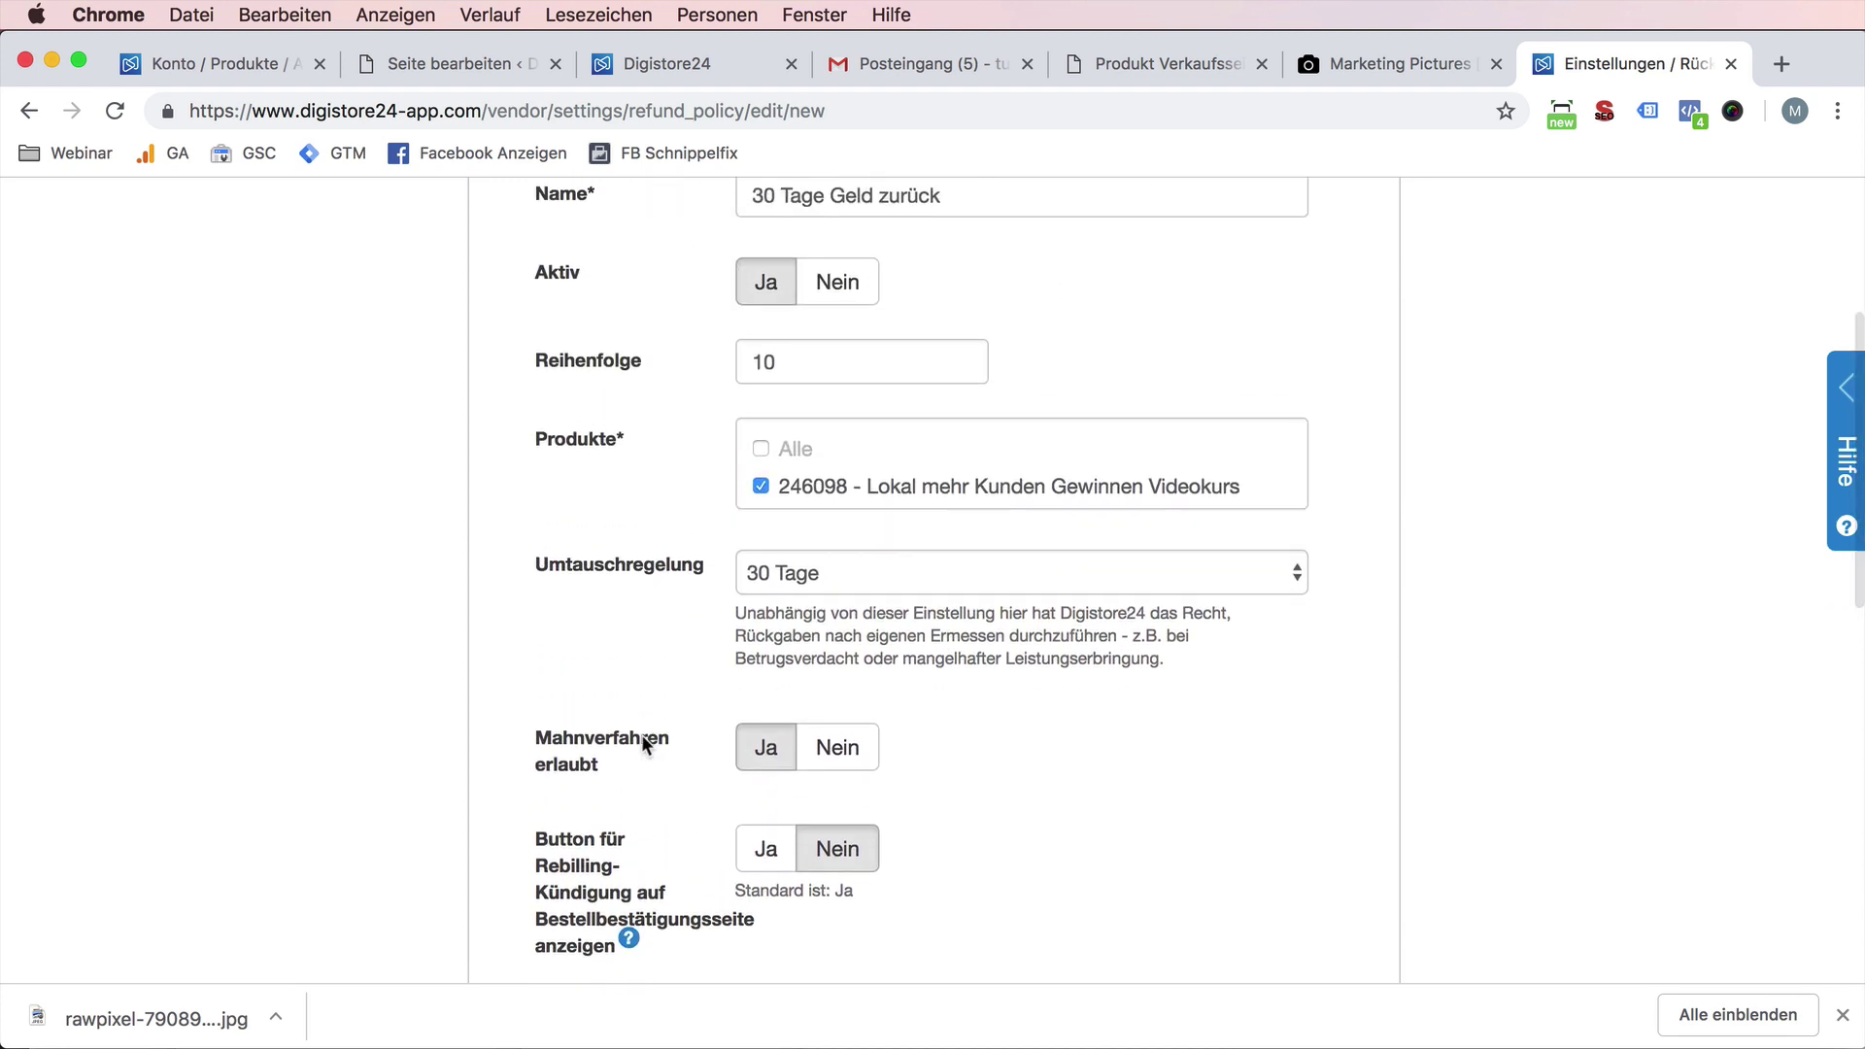
pyautogui.scroll(3, 643, 734)
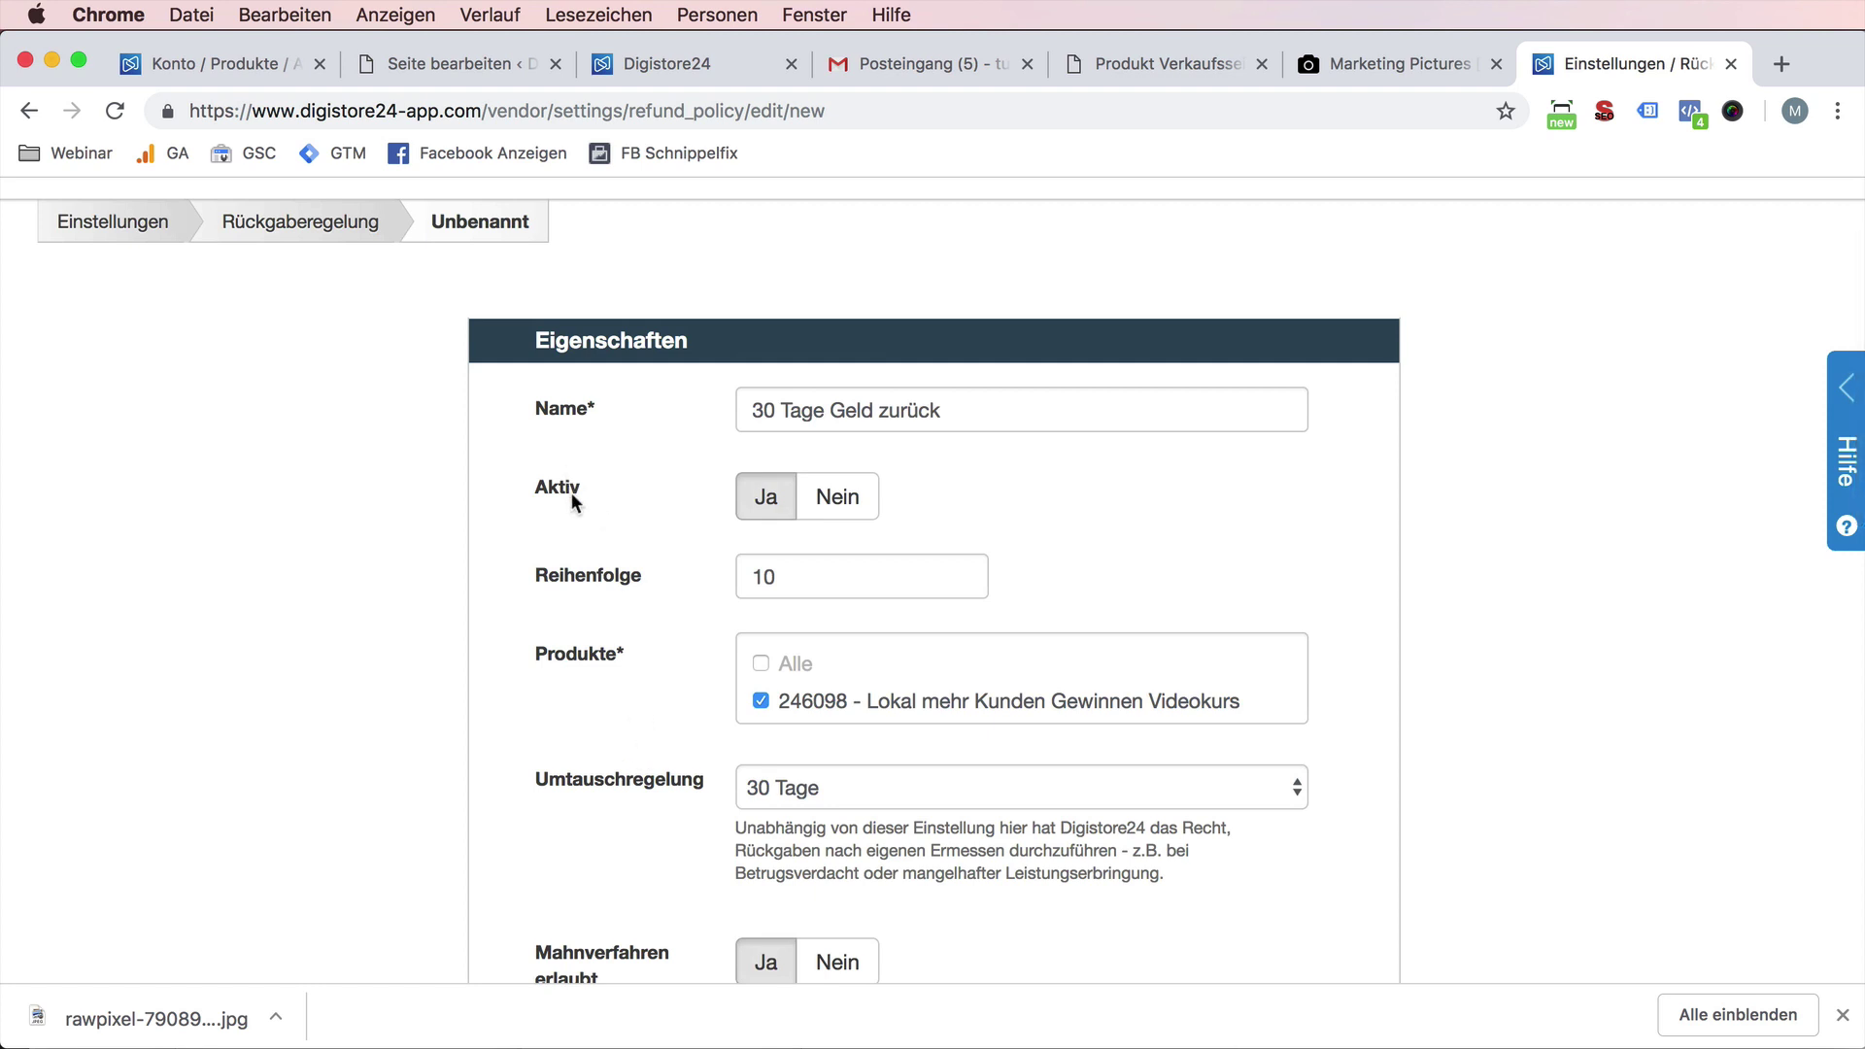
pyautogui.scroll(-8, 623, 637)
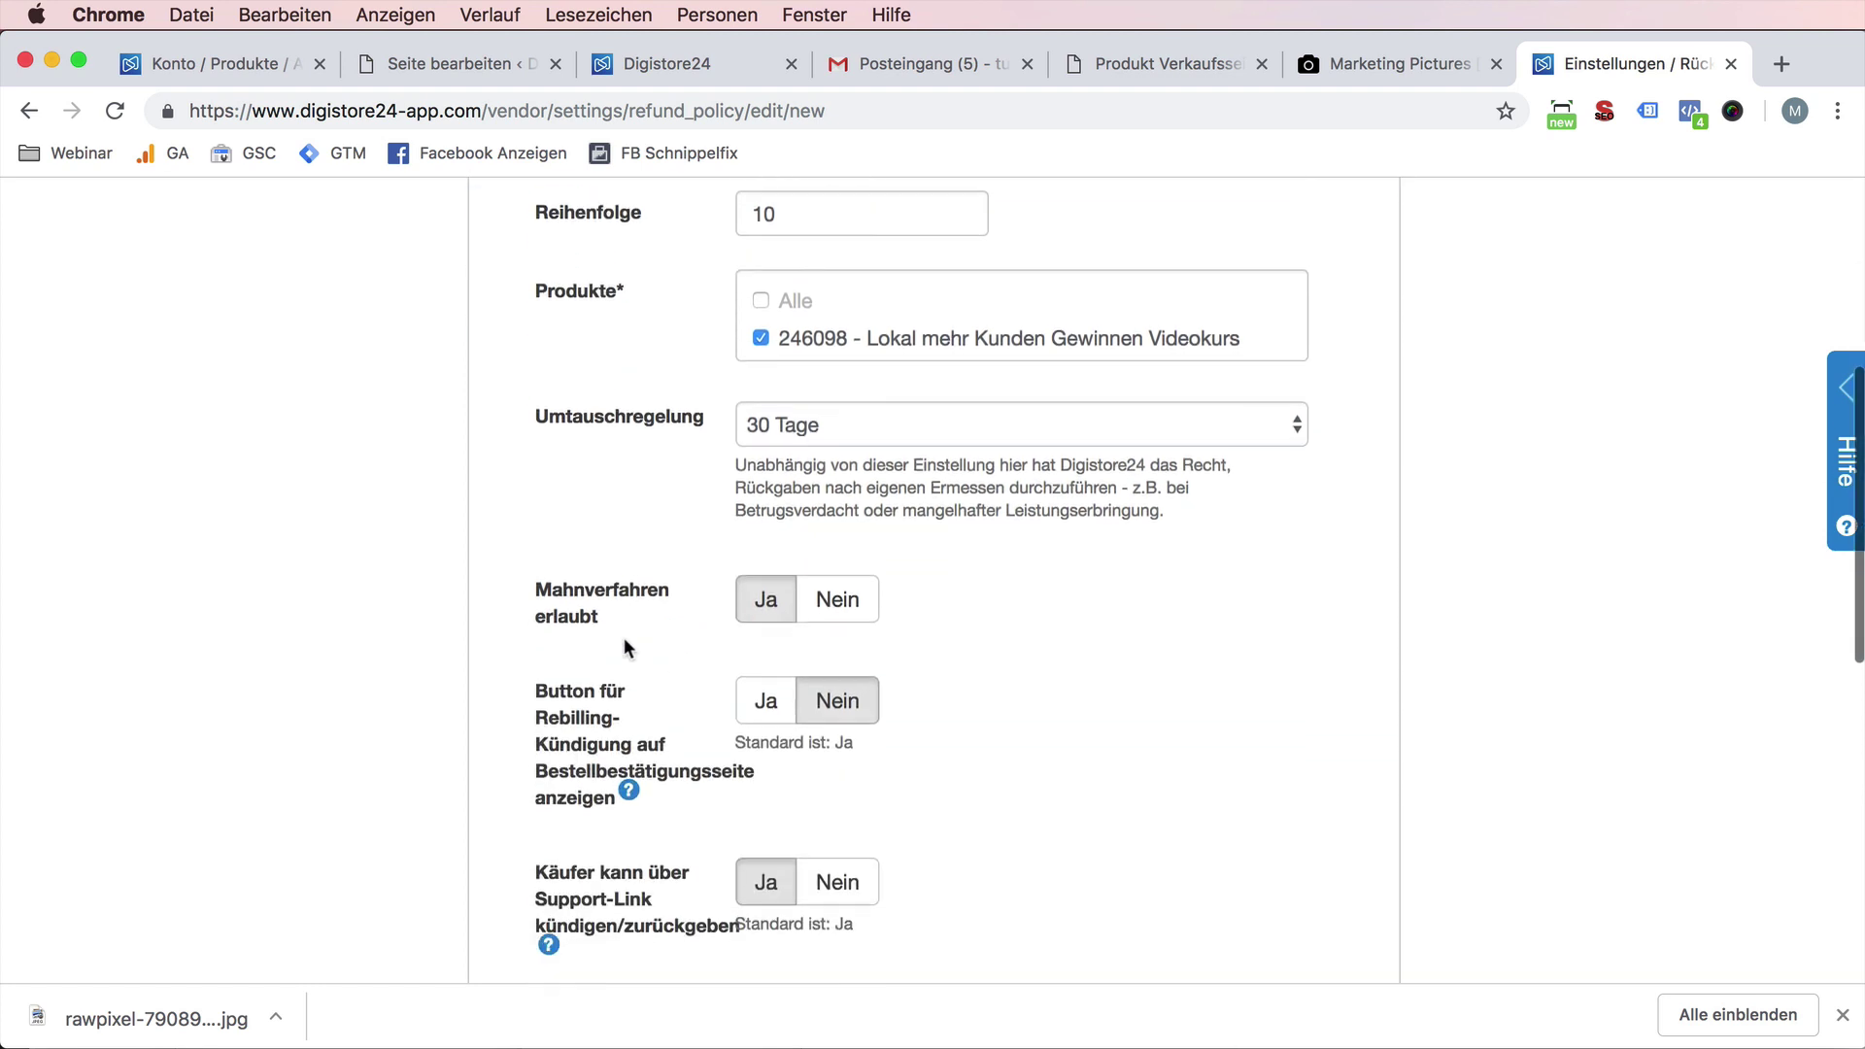
# - Save the '30 Tage Geld zurück' refund policy
pyautogui.click(888, 696)
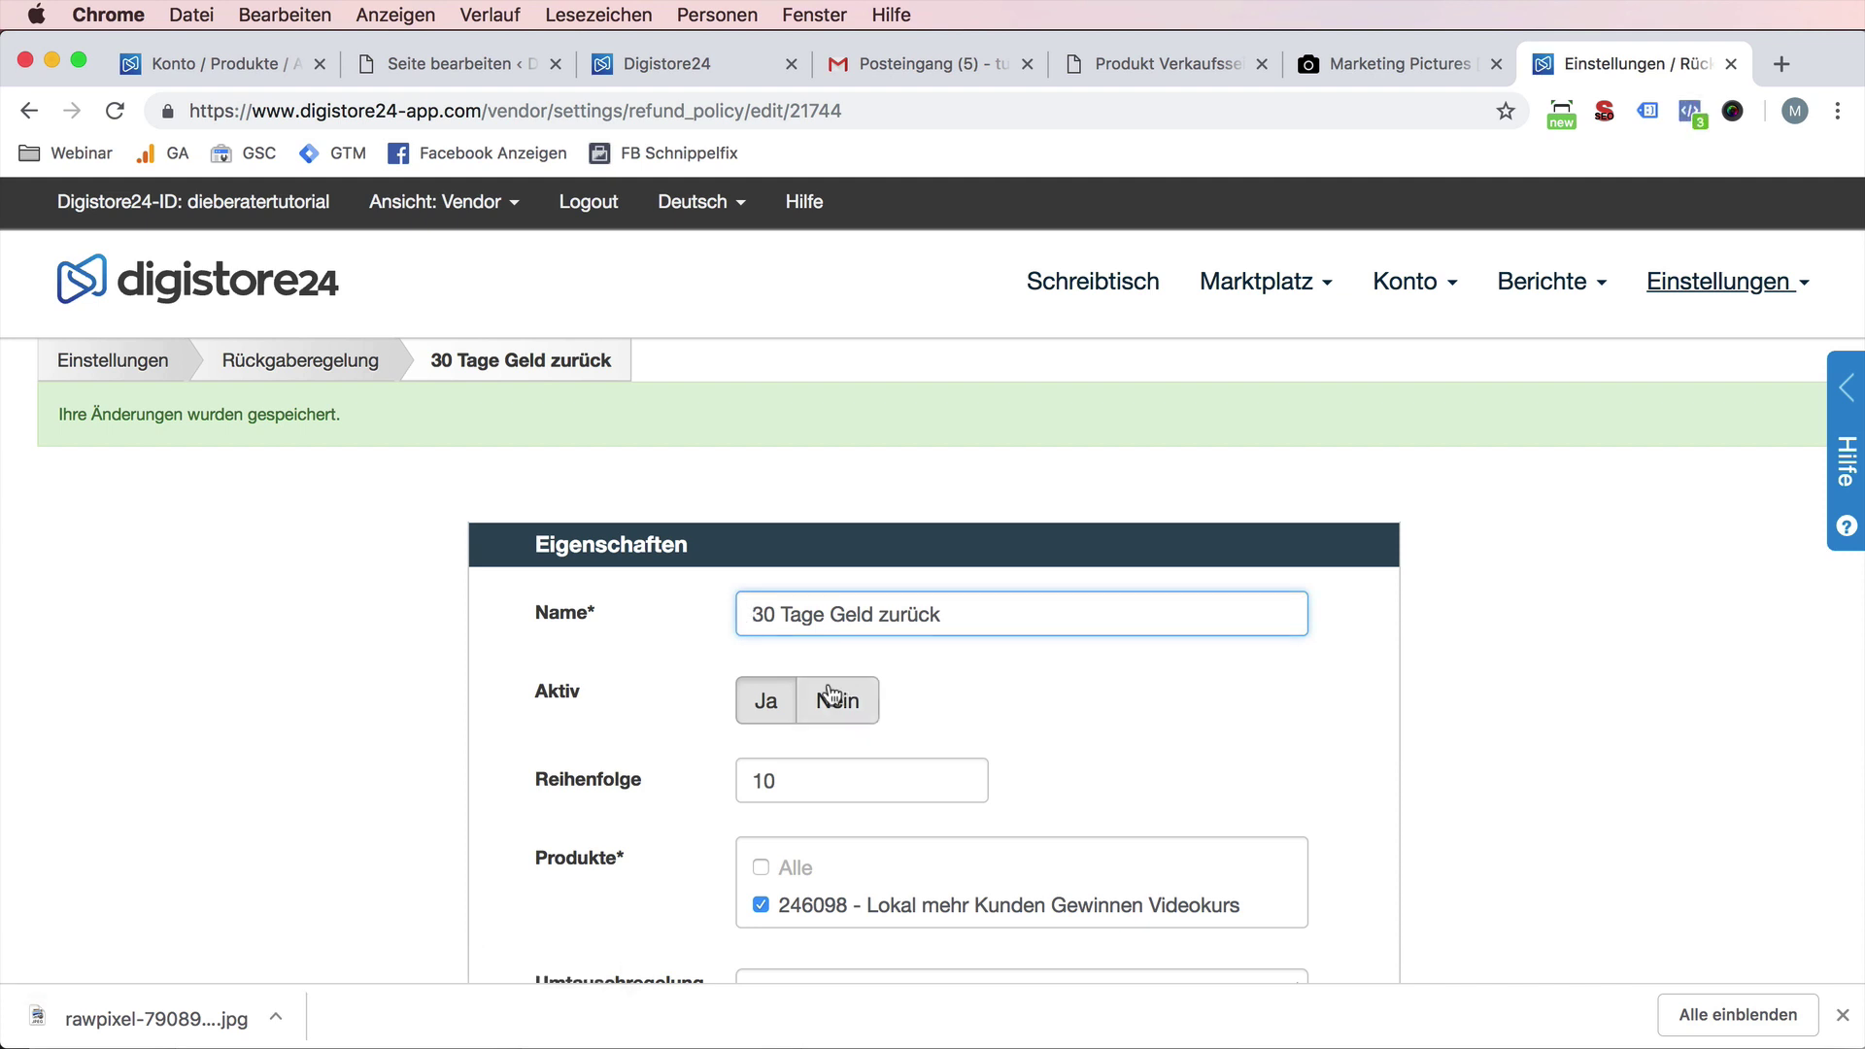
pyautogui.scroll(-4, 829, 694)
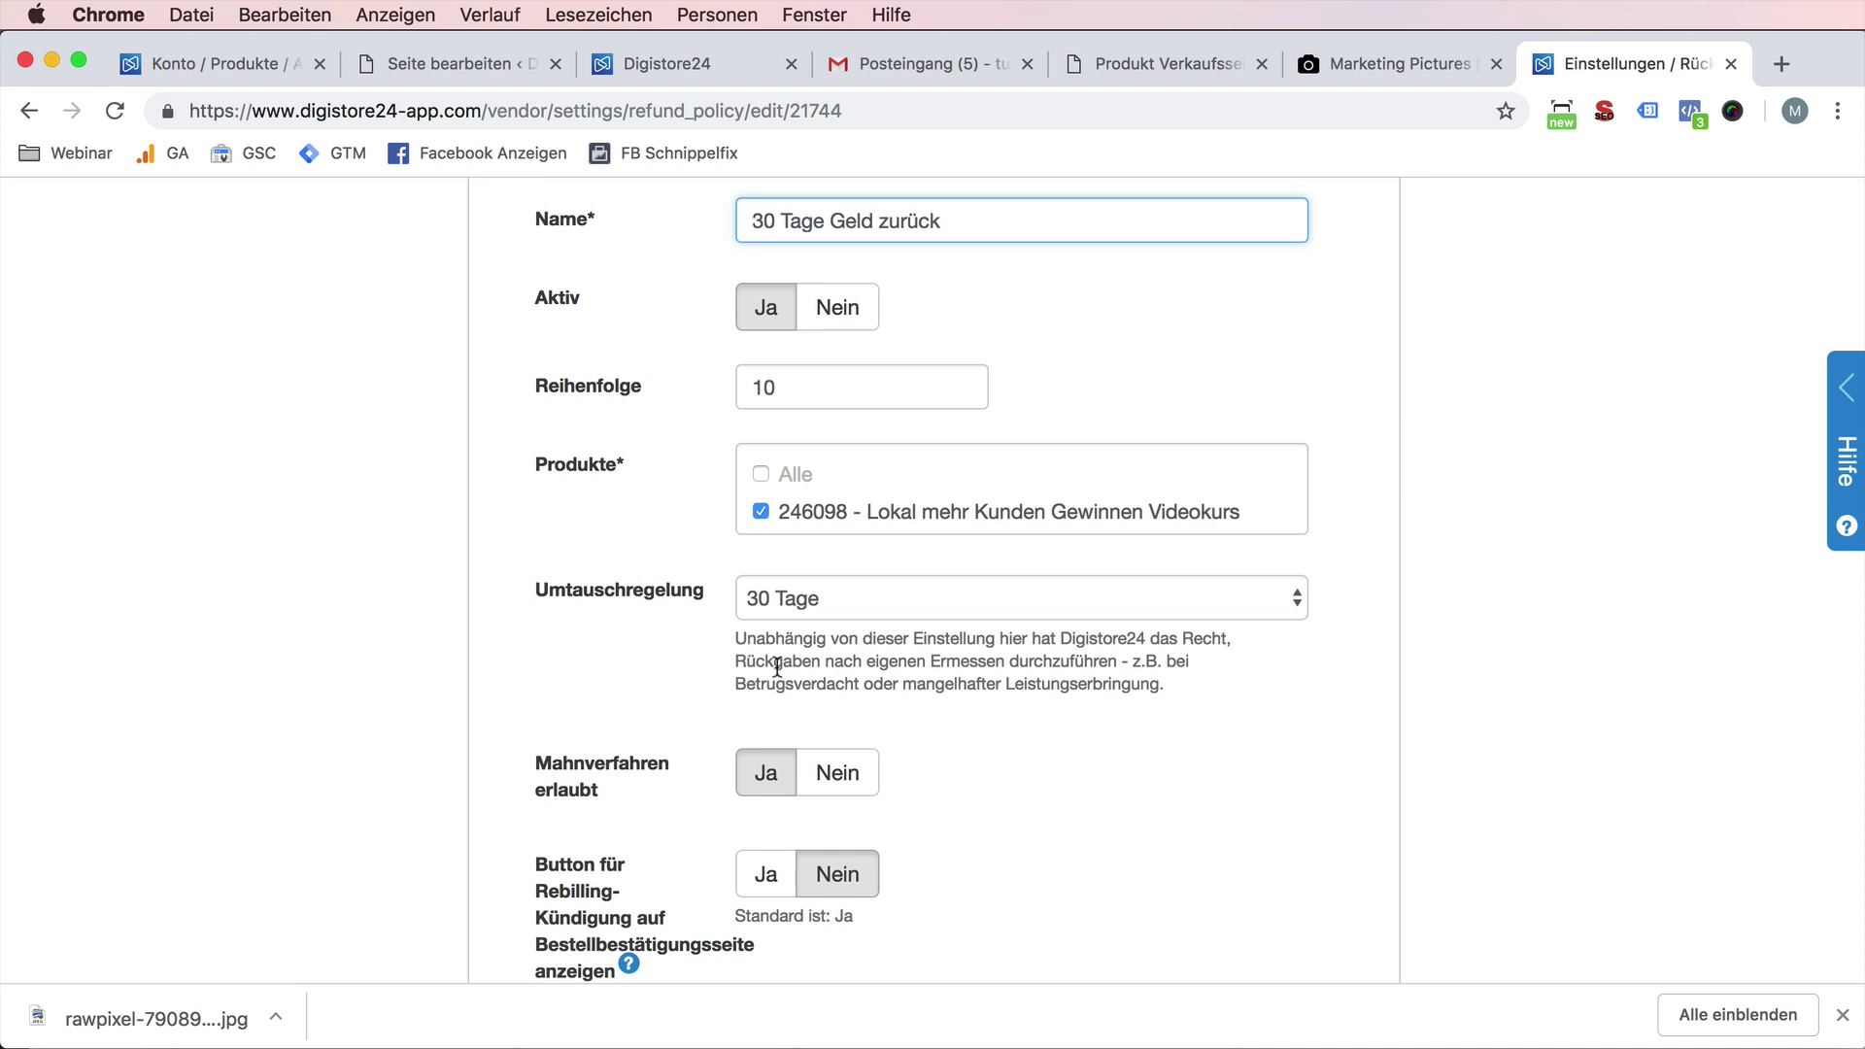
pyautogui.scroll(-5, 777, 668)
pyautogui.scroll(9, 779, 668)
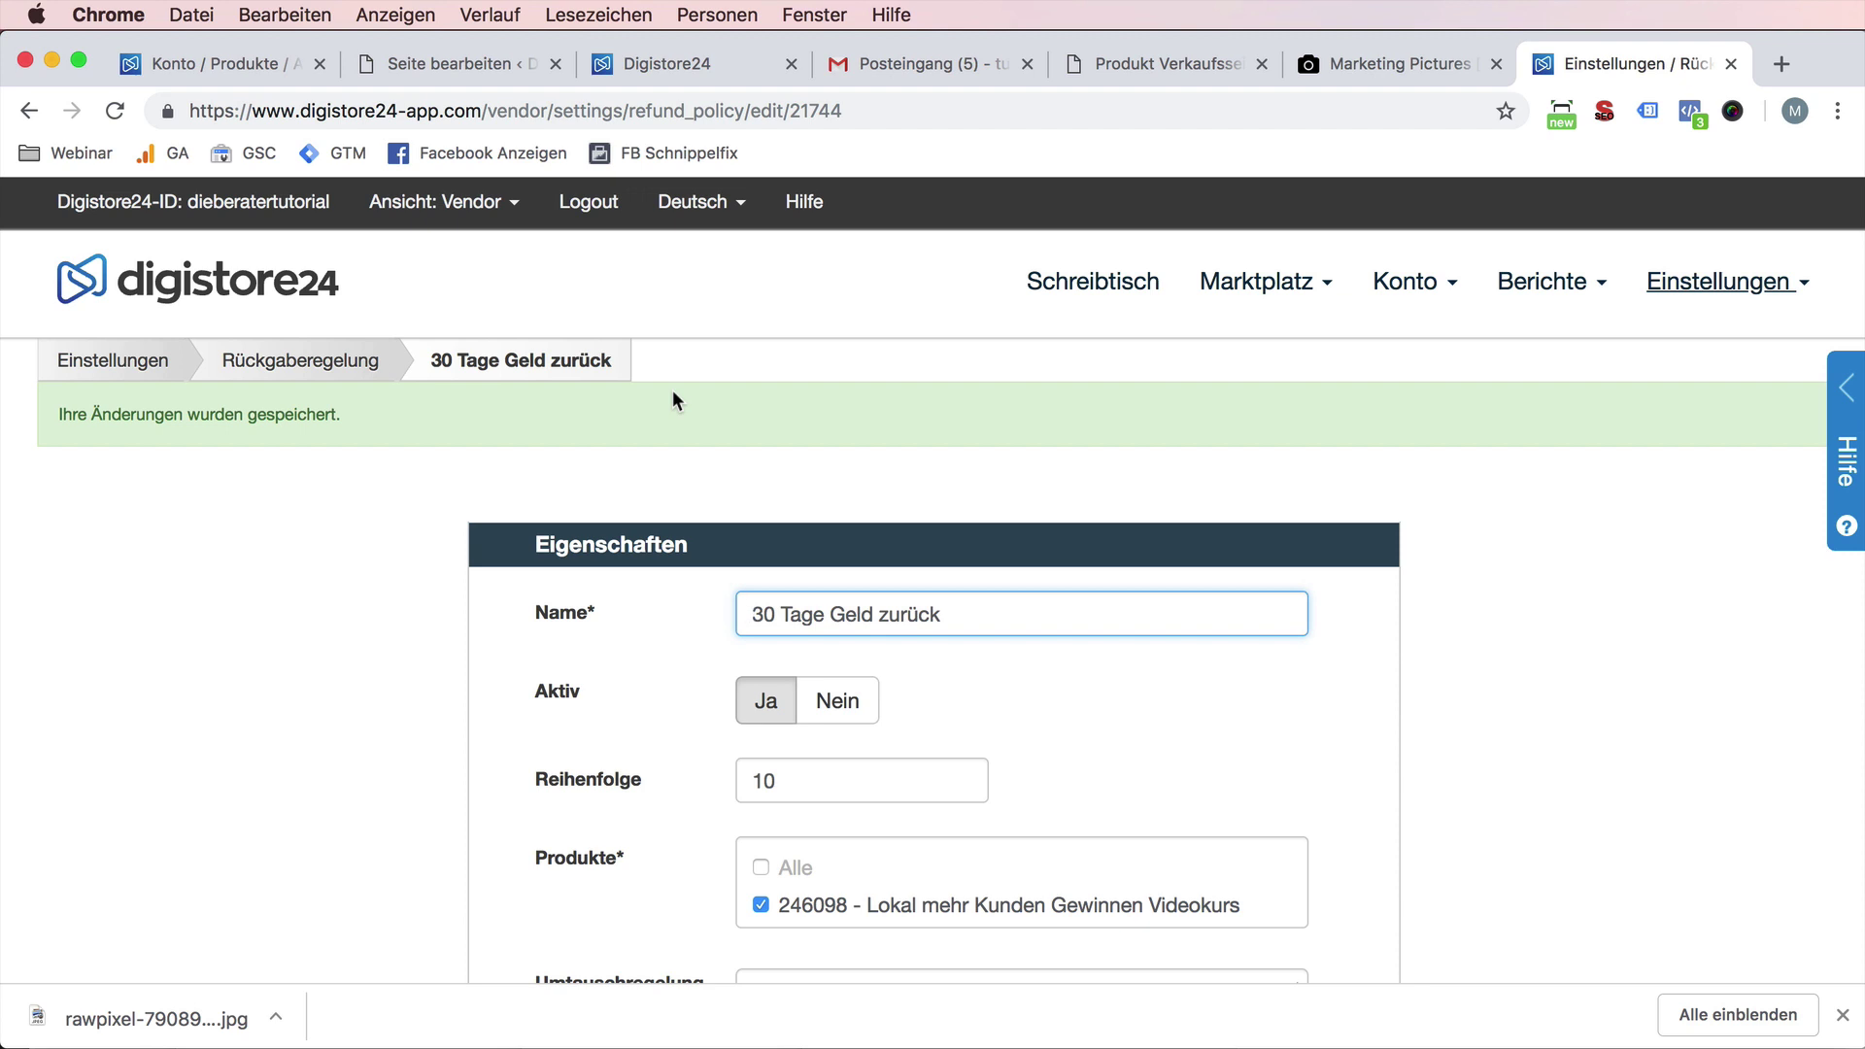
# - Select and copy the policy name '30 Tage Geld zurück'
pyautogui.moveTo(774, 614); pyautogui.dragTo(746, 615)
pyautogui.tripleClick(811, 615)
pyautogui.press('super+c')
# - Add a text block below the content block and paste over its placeholder text
pyautogui.click(447, 61)
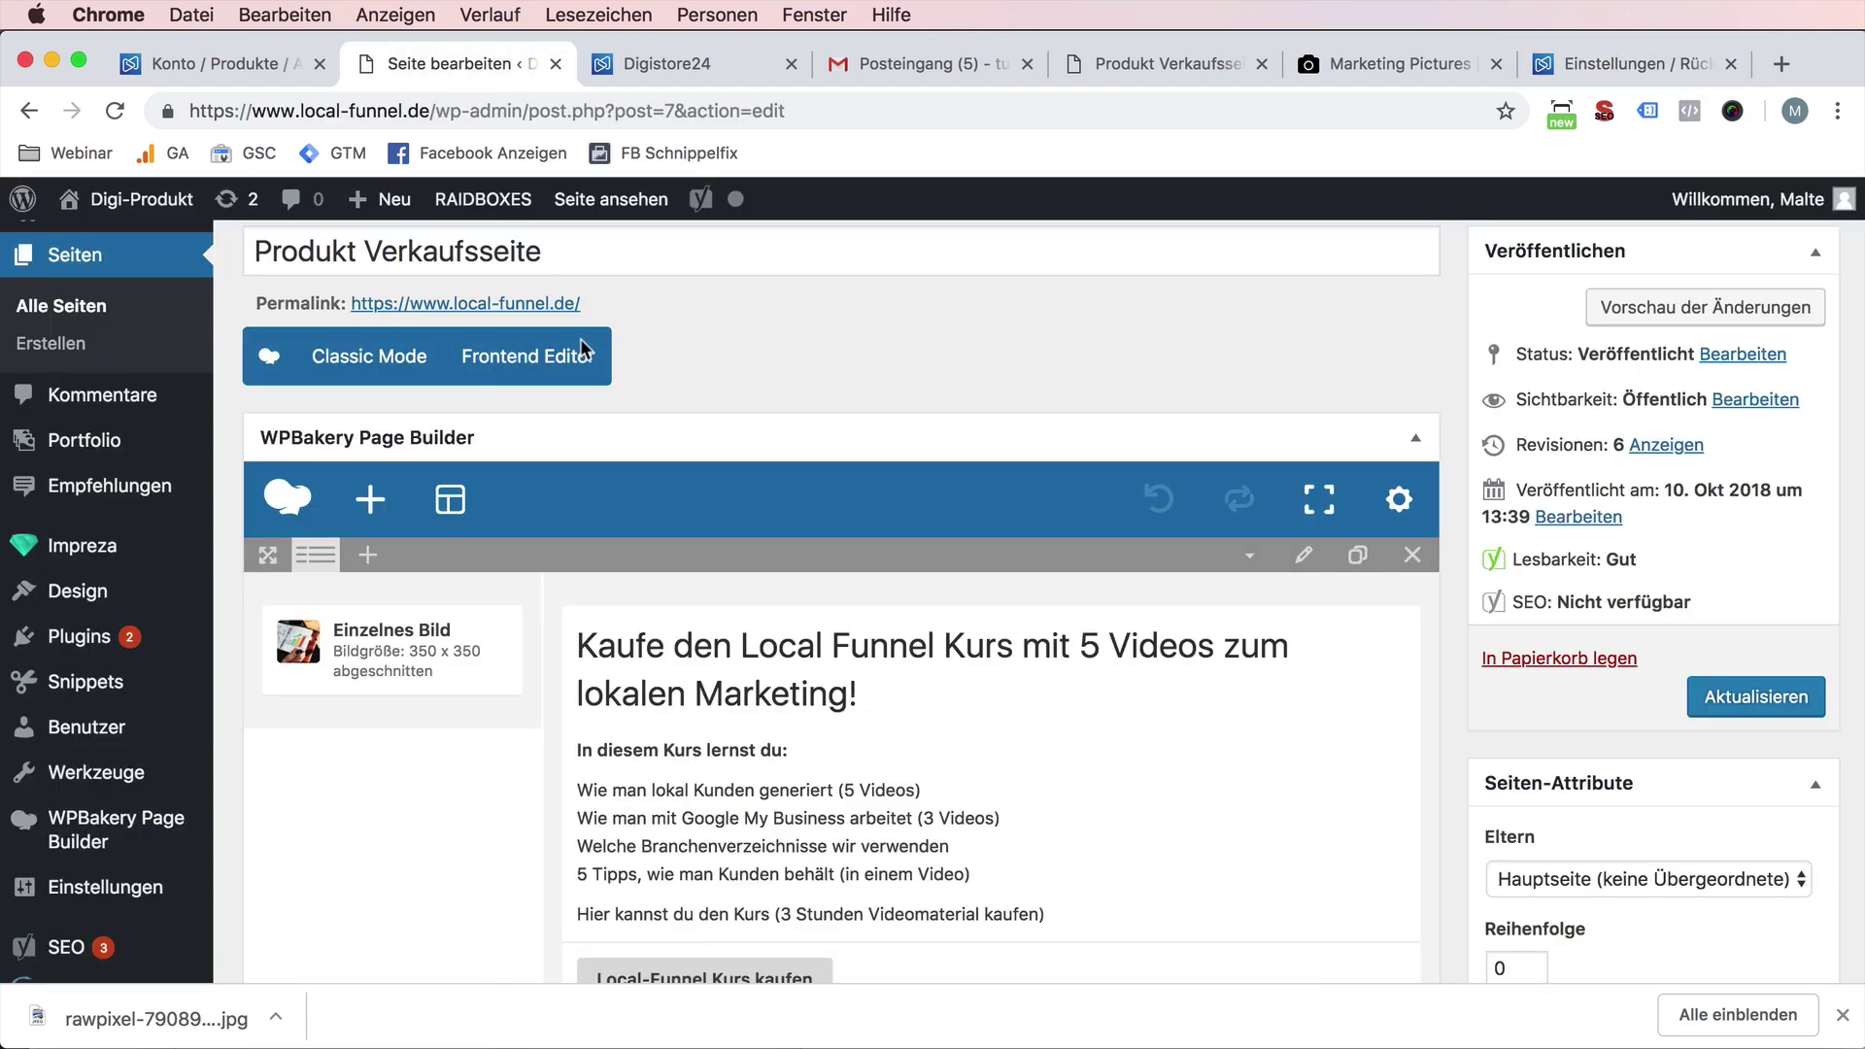
pyautogui.scroll(-3, 899, 795)
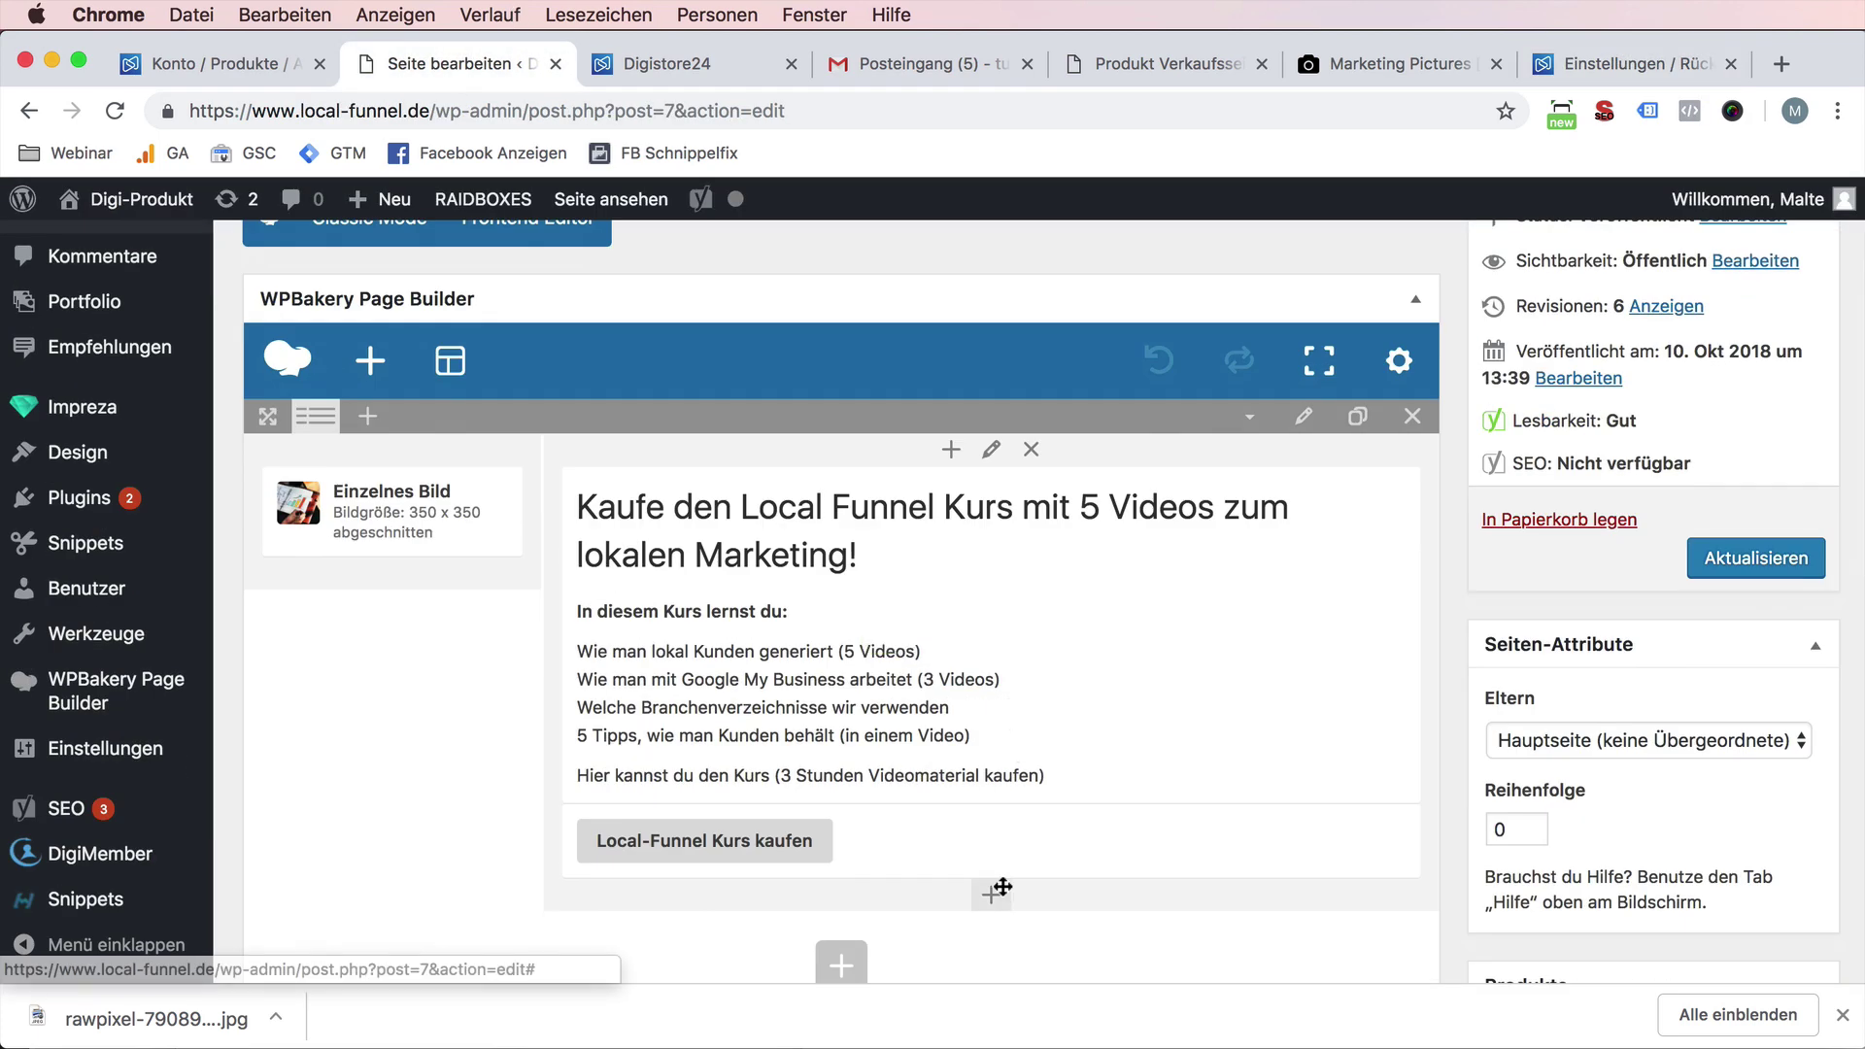
pyautogui.click(991, 894)
pyautogui.click(583, 418)
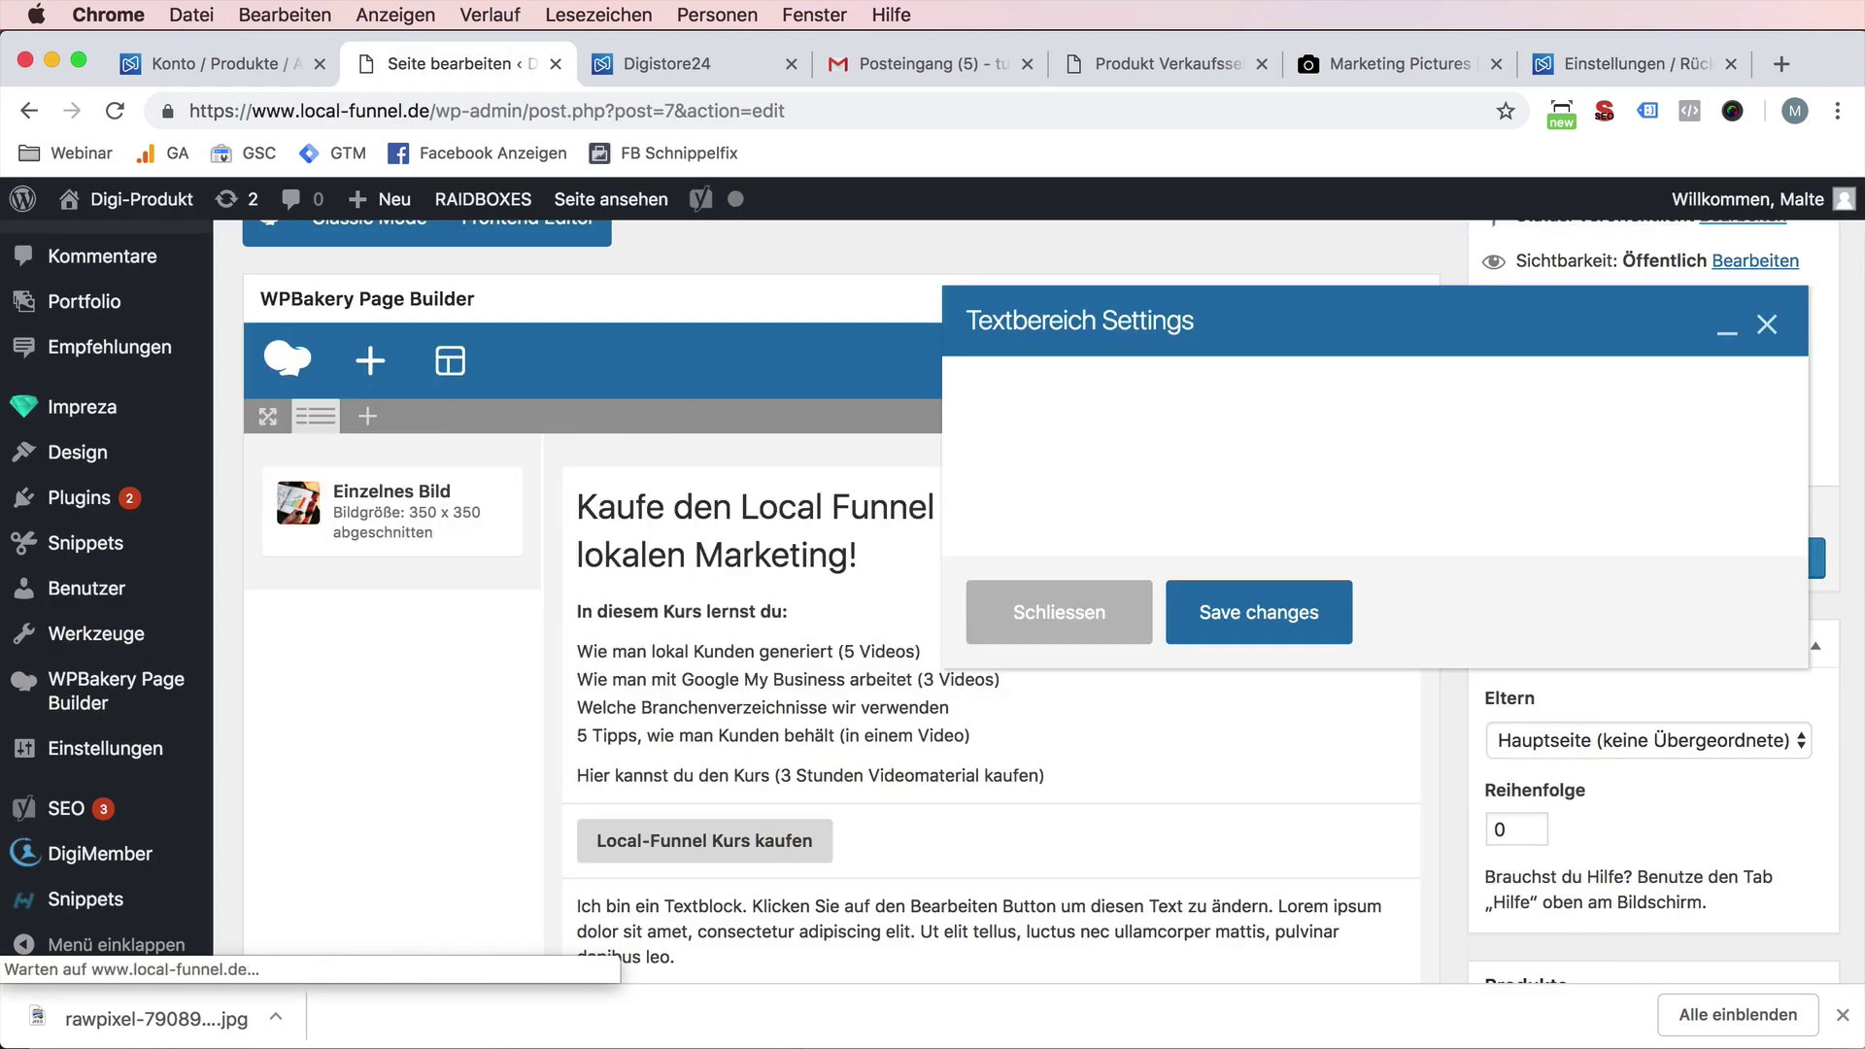
pyautogui.press('super+a')
pyautogui.click(1209, 630)
pyautogui.press('super+a')
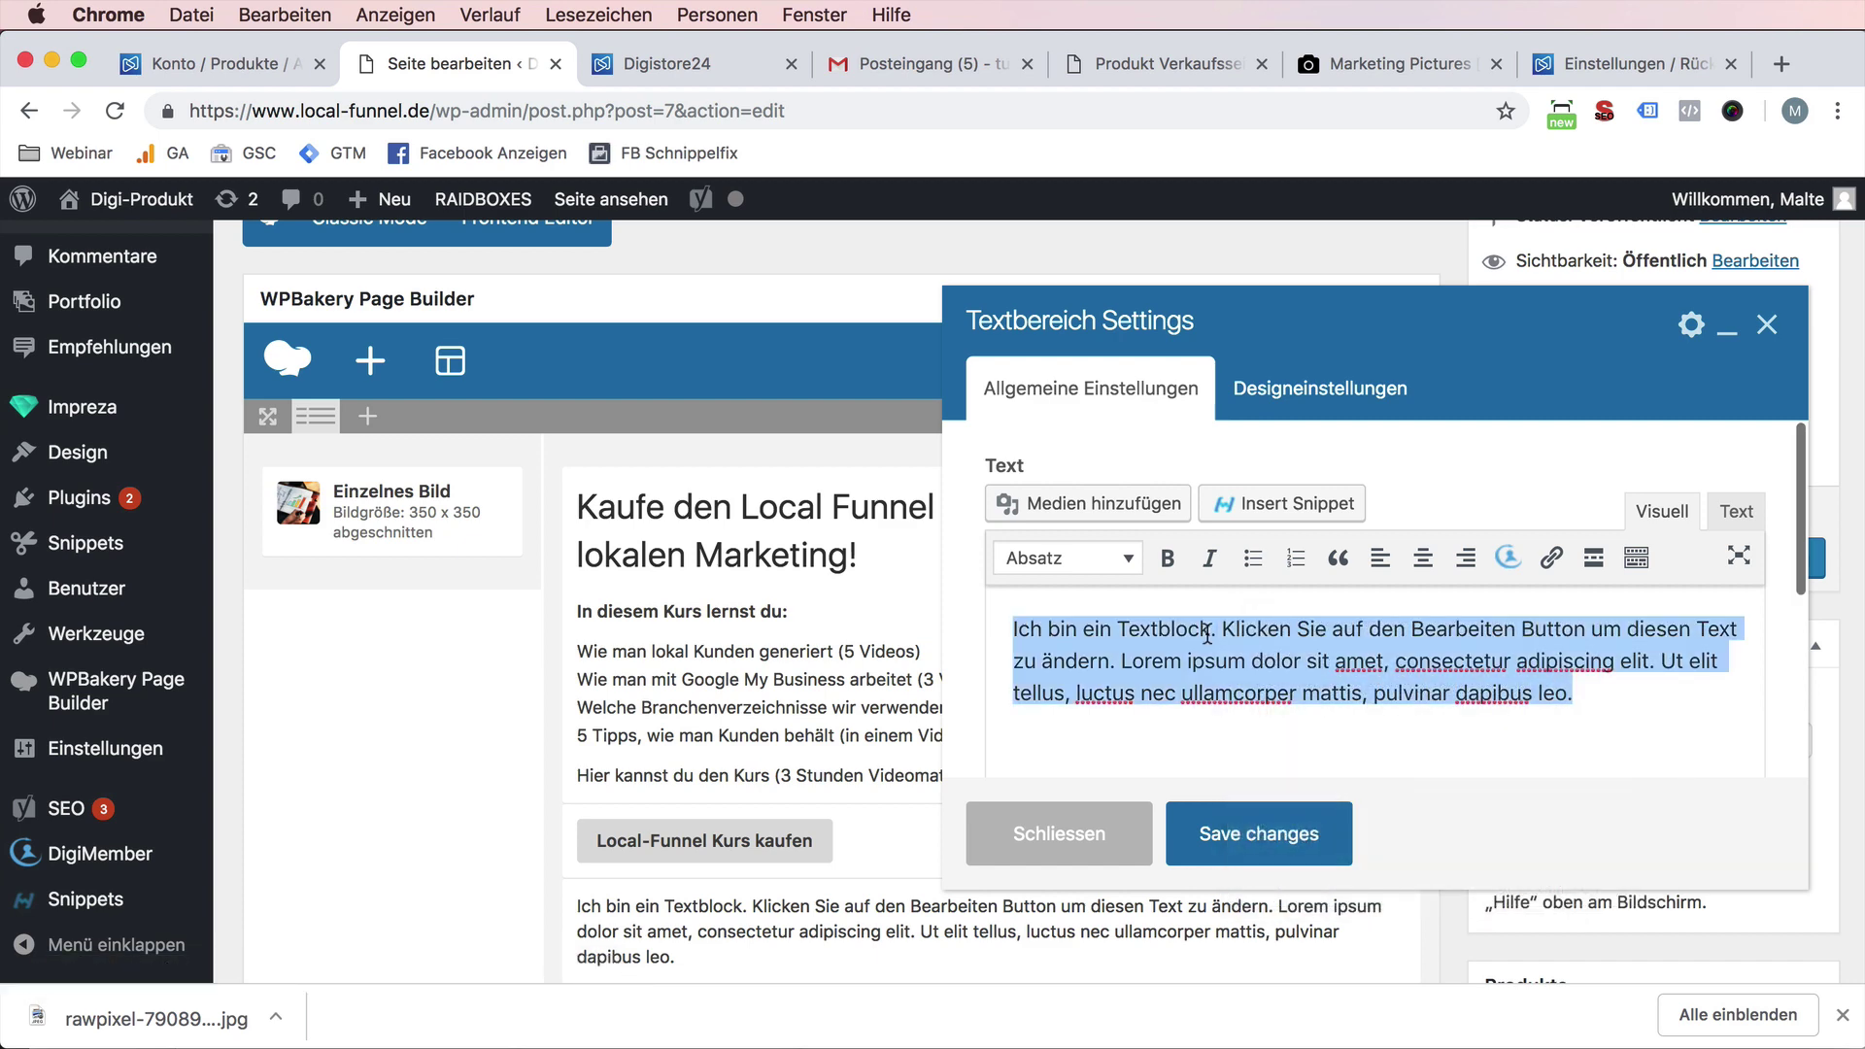
pyautogui.press('super+v')
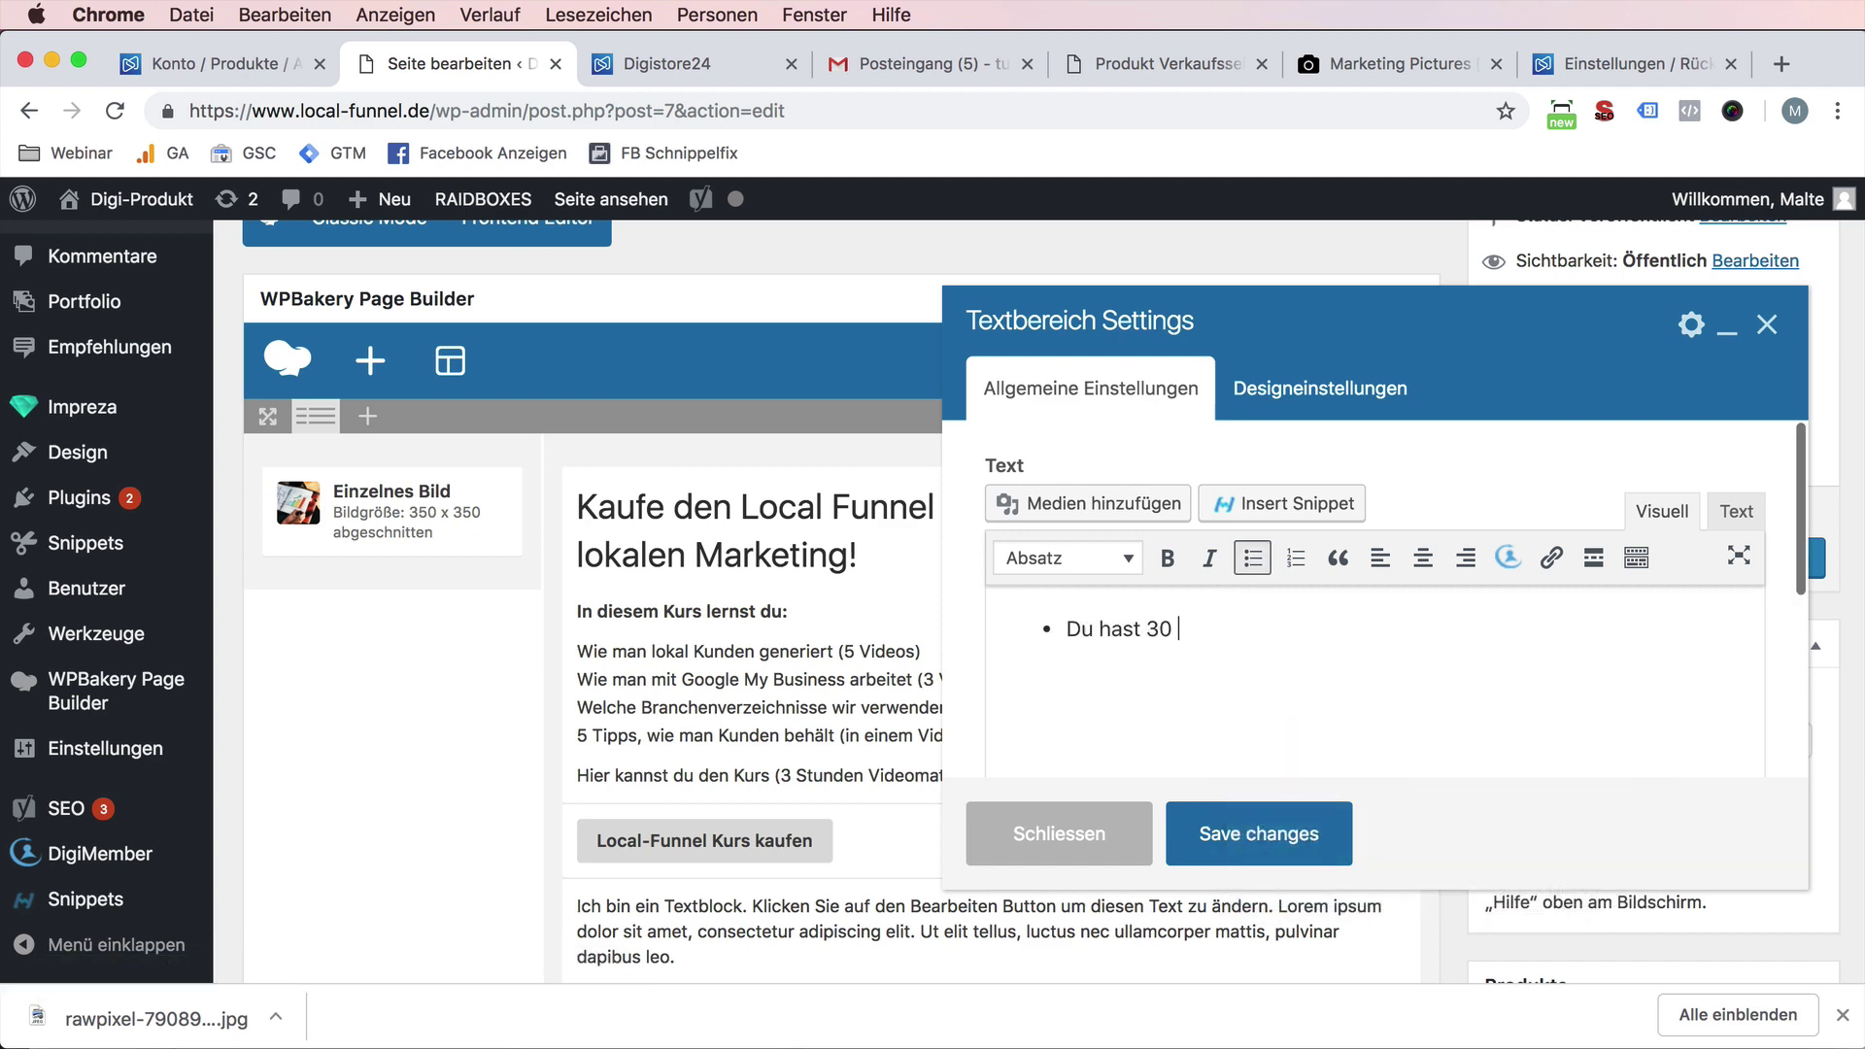
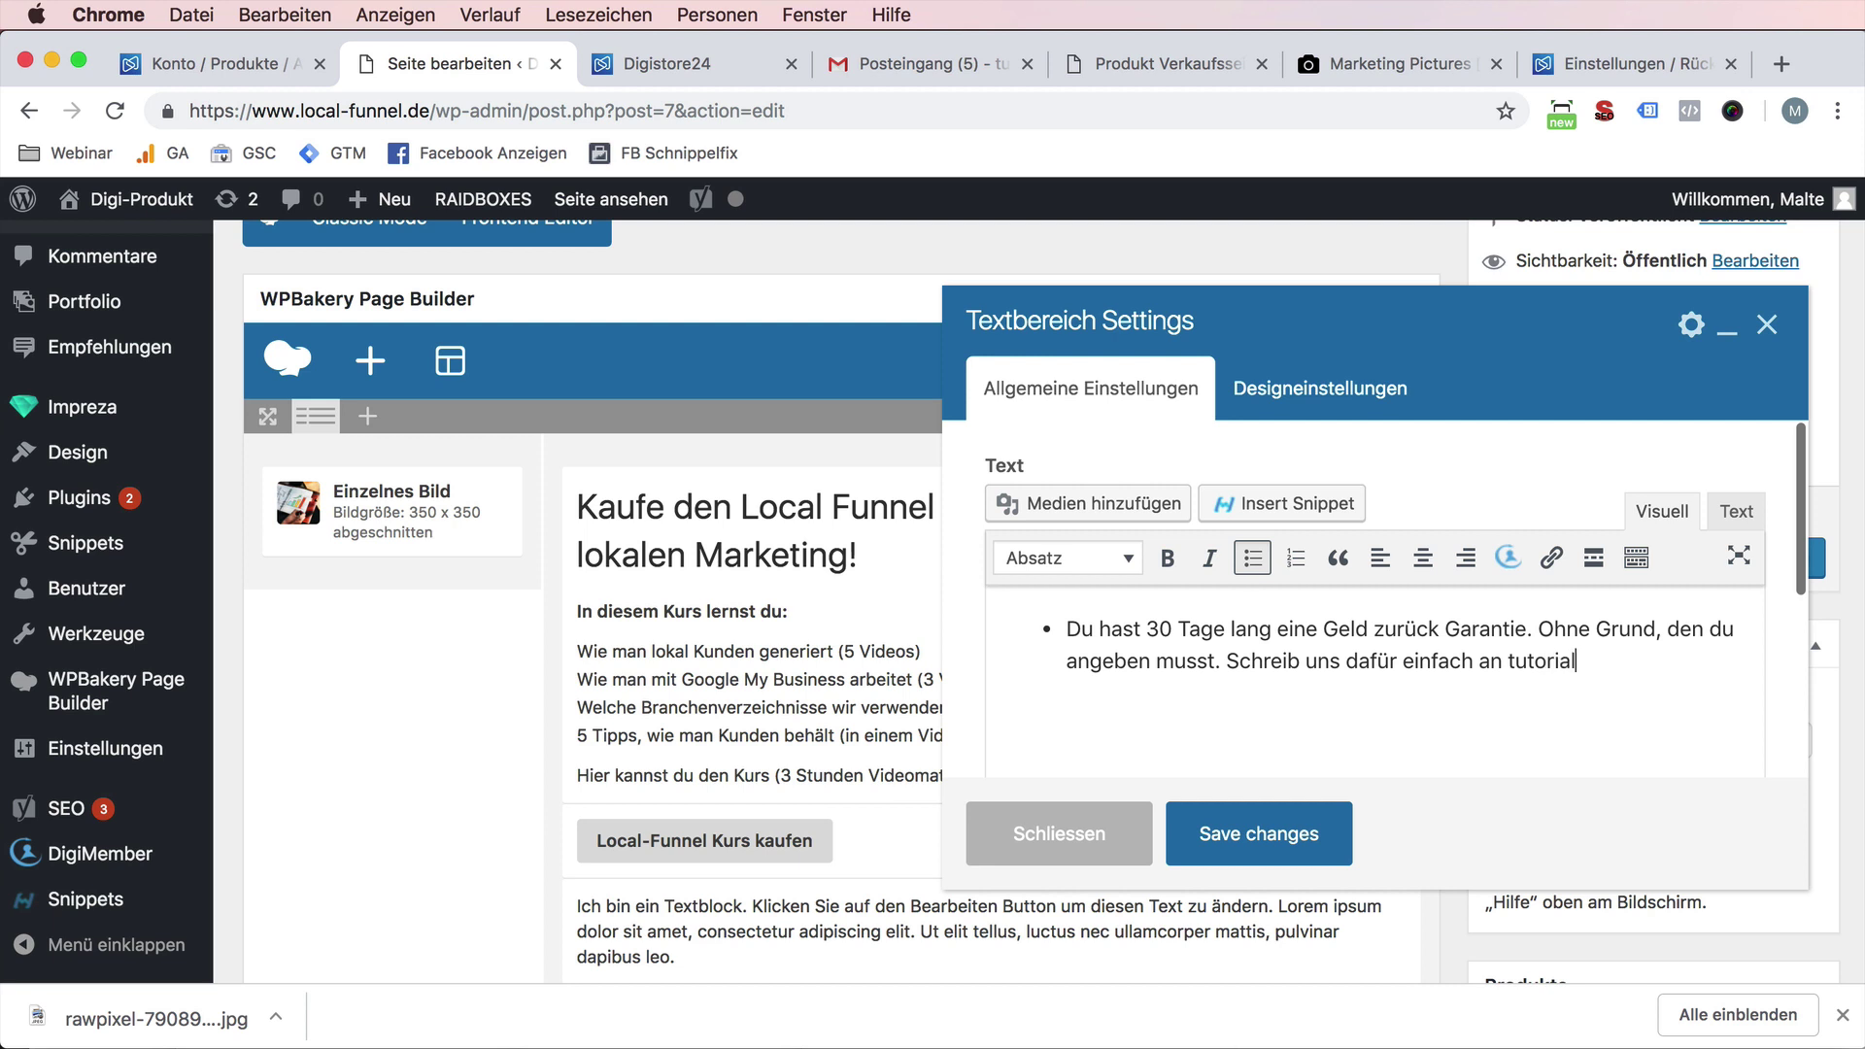
# - Write the 'Du hast 30 Tage' guarantee bullet ending with the contact e-mail, and save the page
pyautogui.hotkey('shift', 'alt', 'Left')
pyautogui.hotkey('shift', 'alt', 'Left')
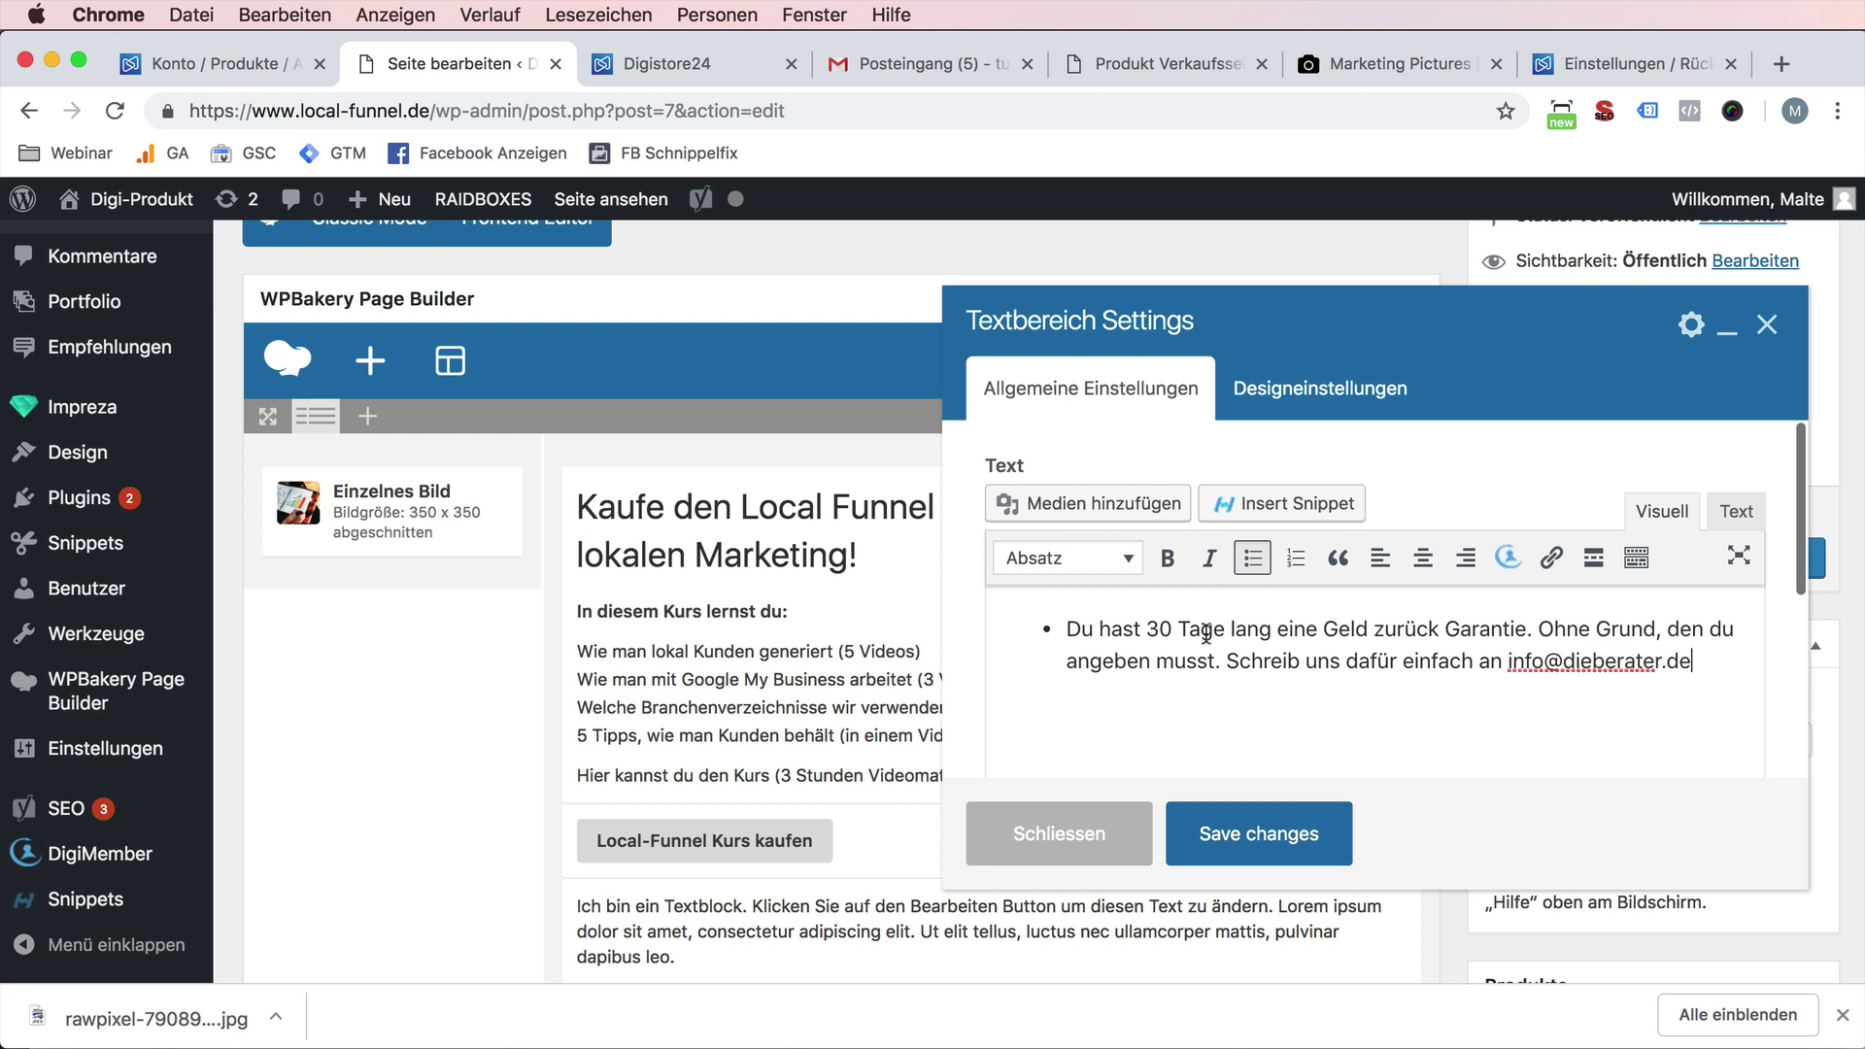
pyautogui.click(1256, 833)
pyautogui.click(1757, 558)
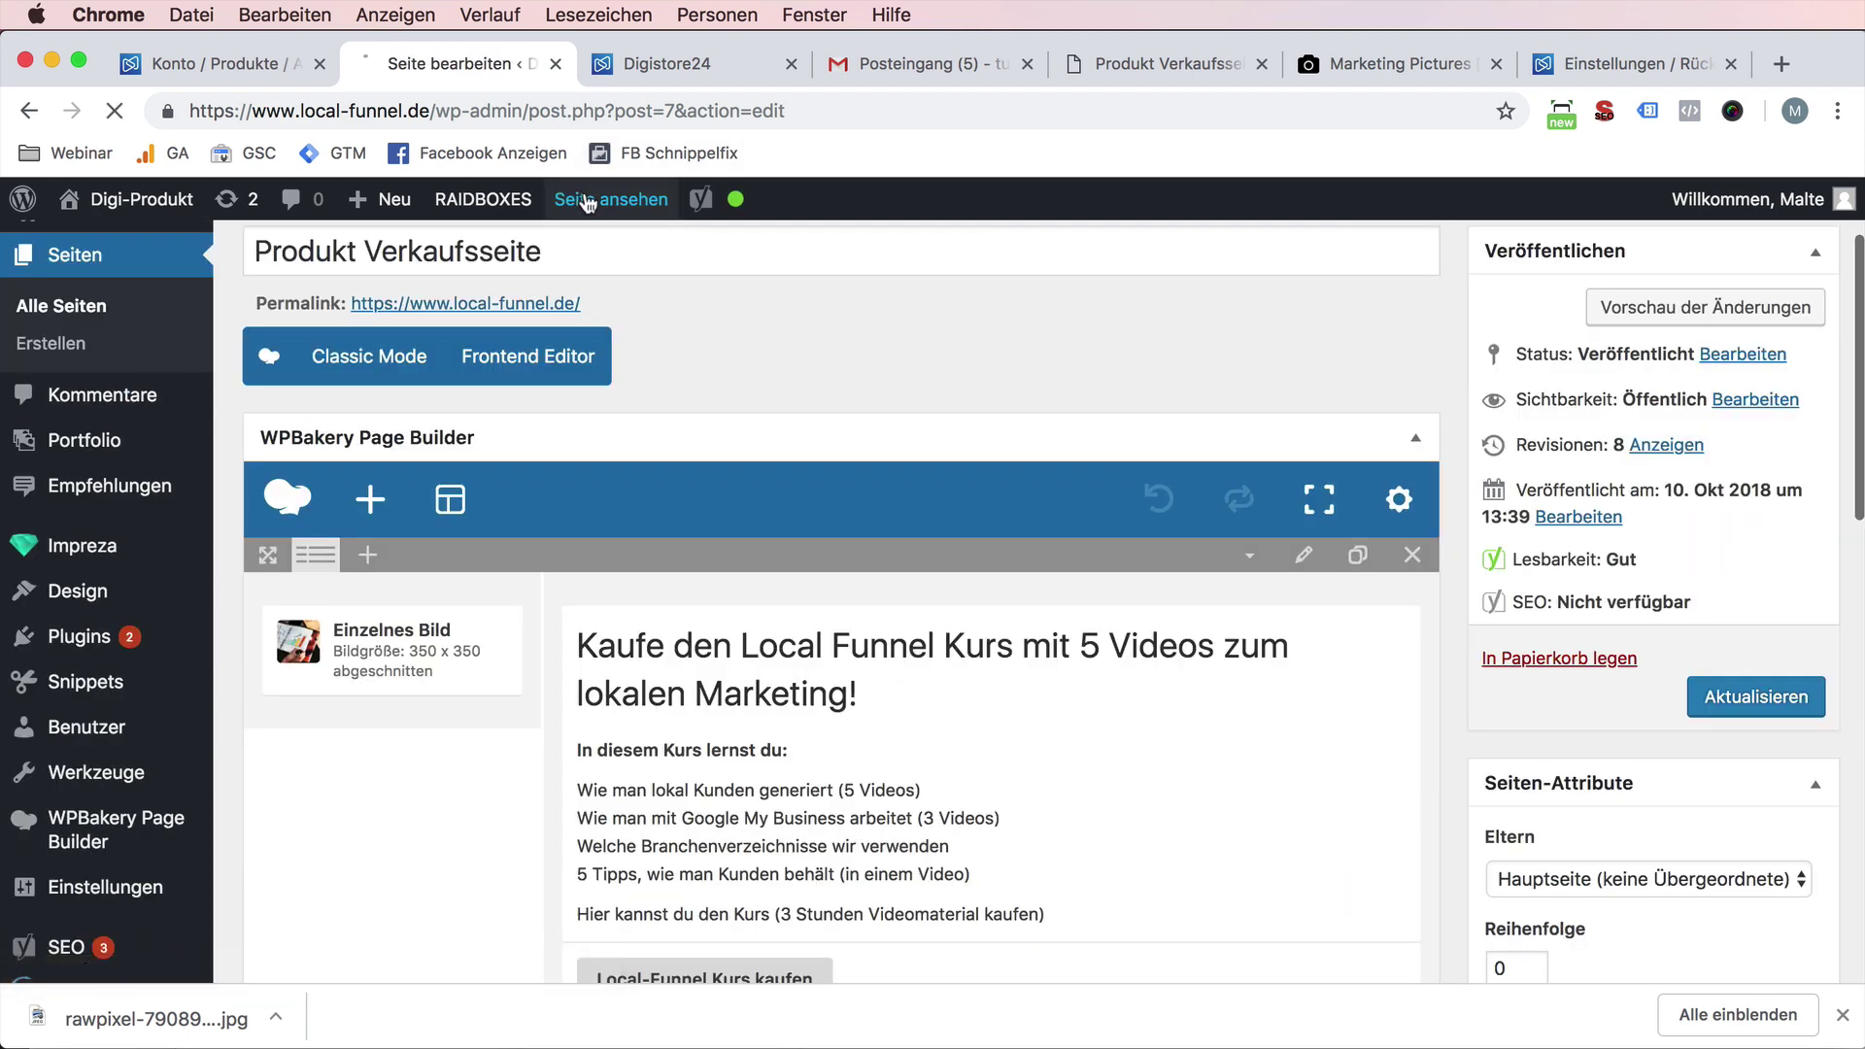
pyautogui.click(587, 200)
pyautogui.scroll(-5, 833, 673)
pyautogui.scroll(5, 833, 673)
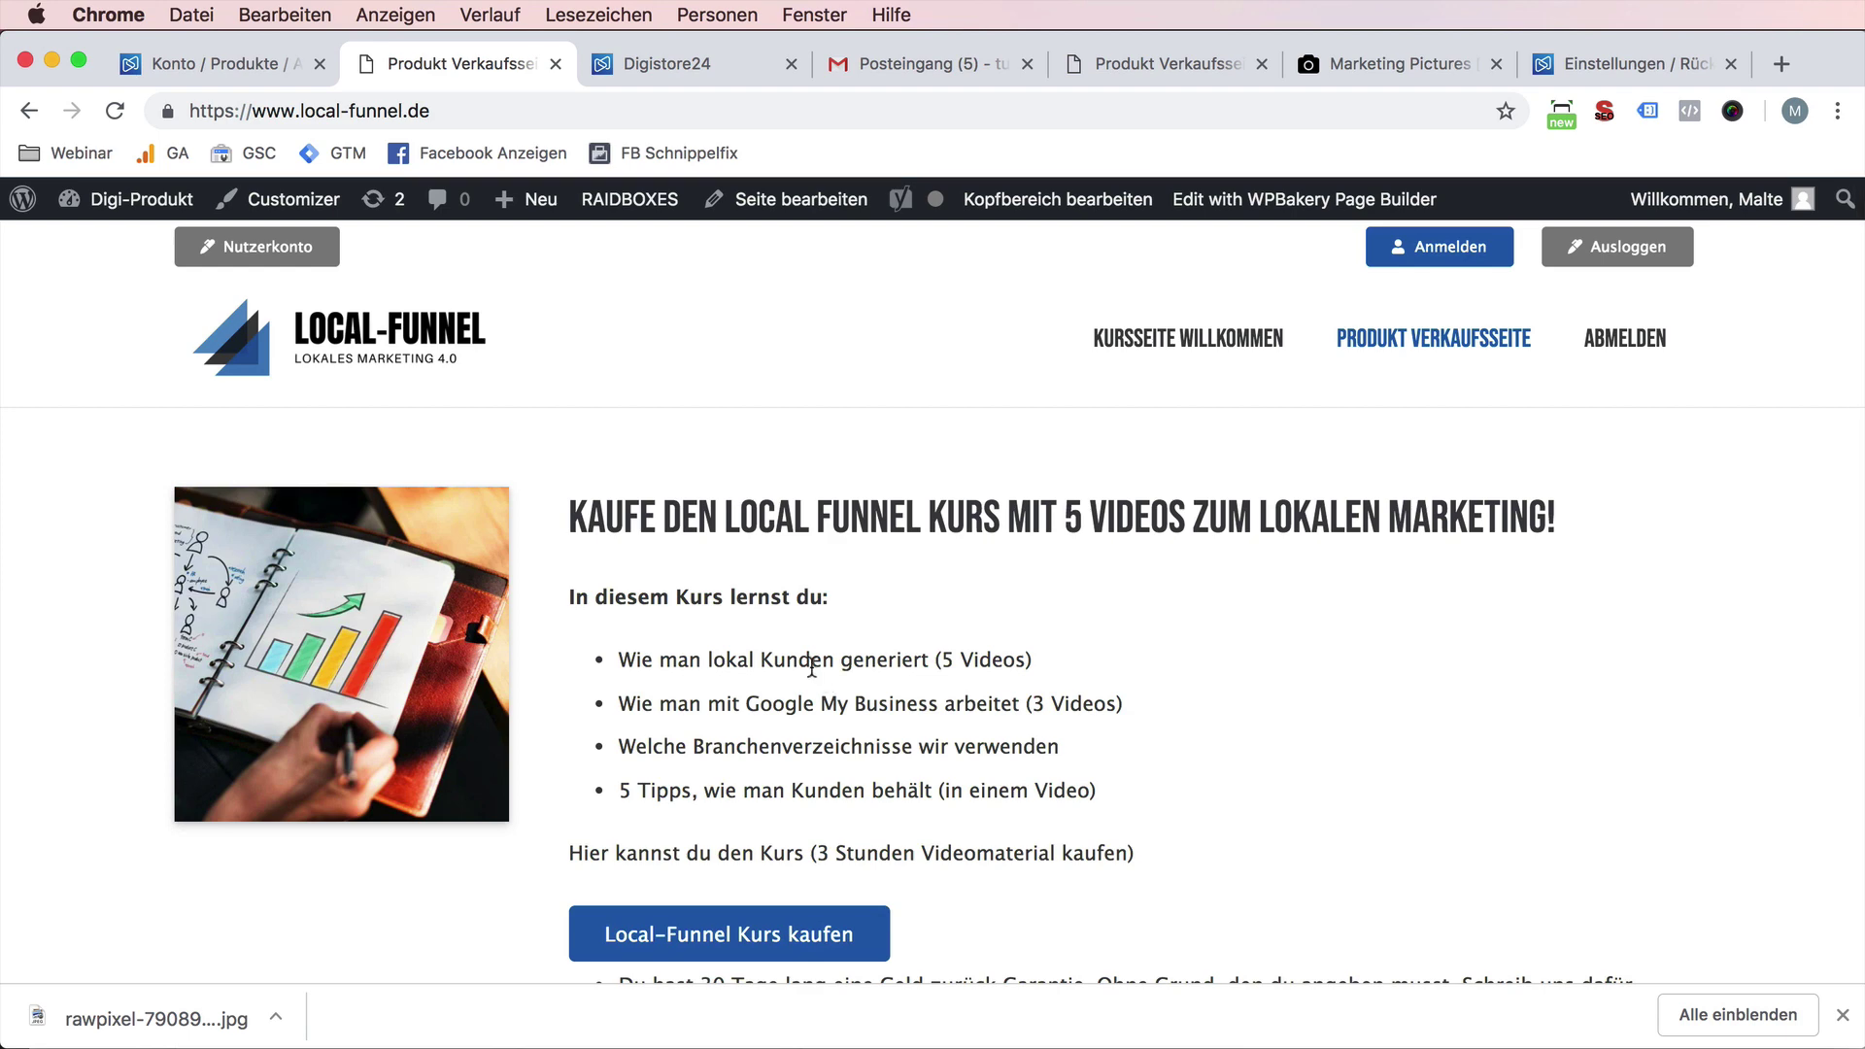
pyautogui.scroll(-3, 812, 668)
pyautogui.click(342, 111)
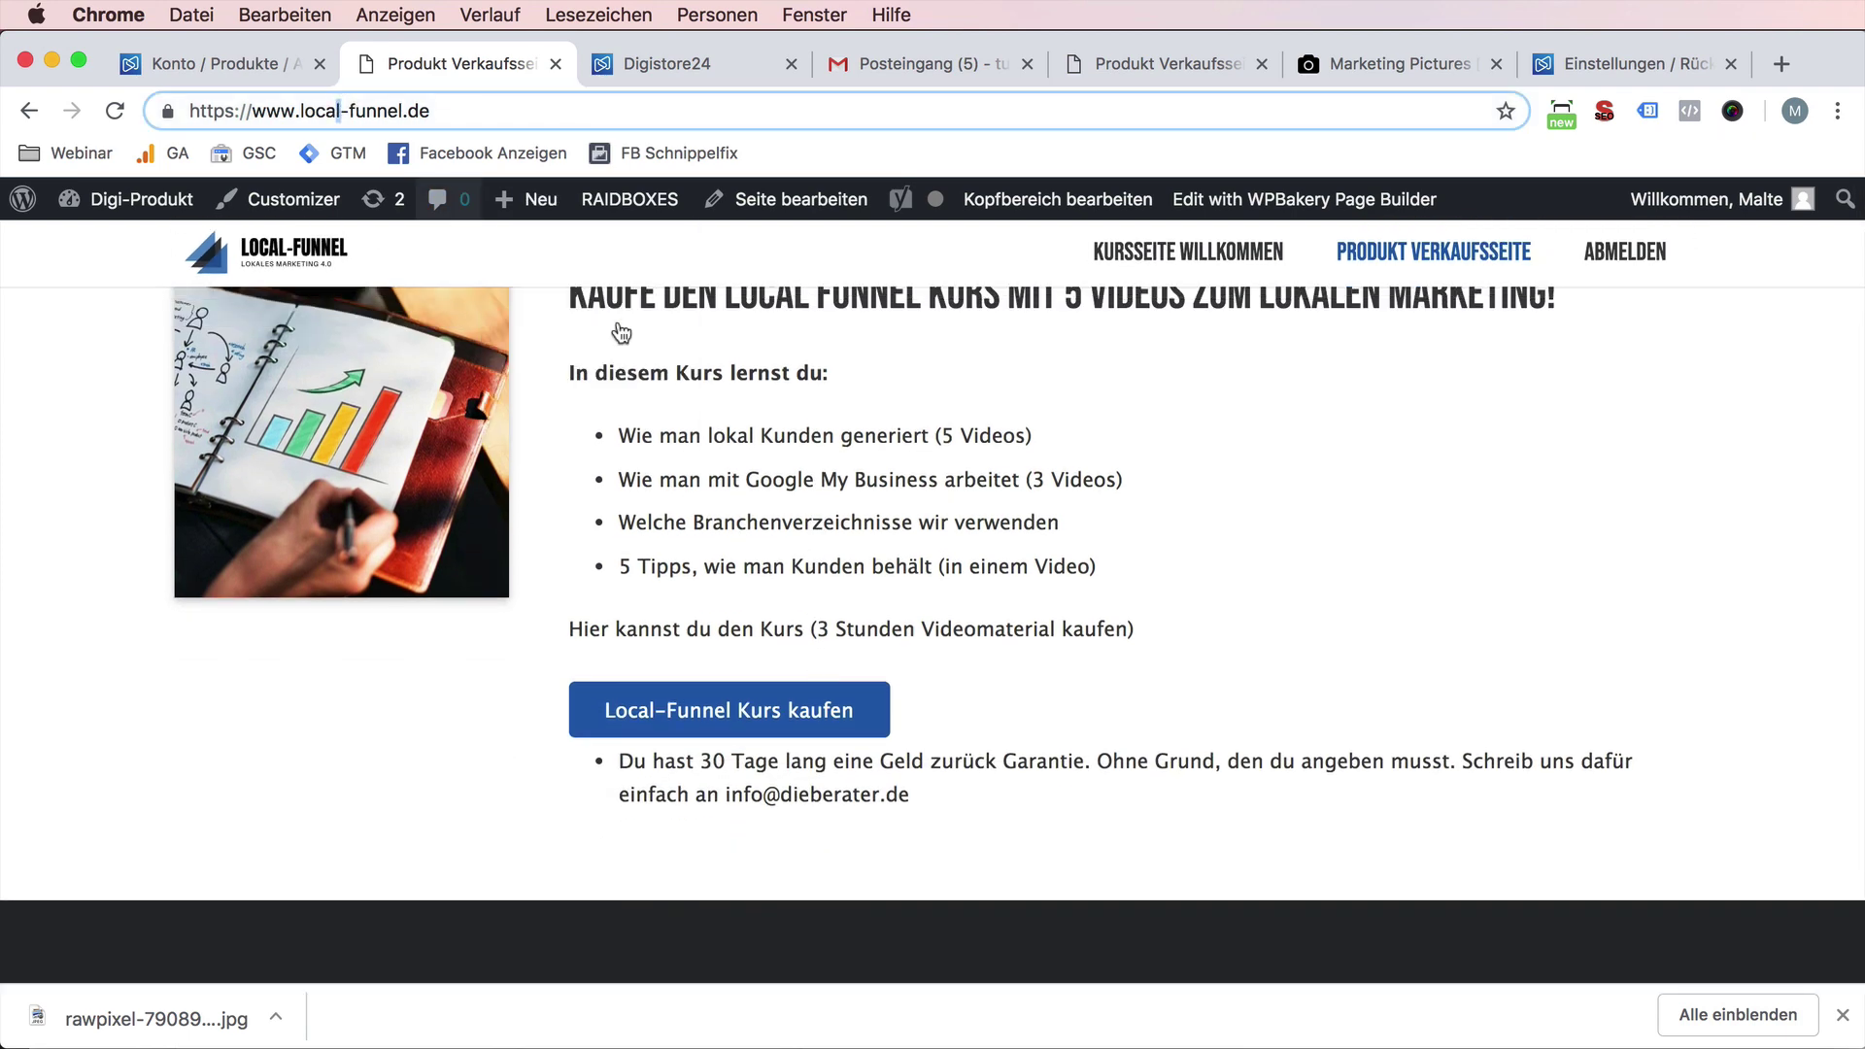
pyautogui.click(976, 574)
pyautogui.scroll(3, 976, 574)
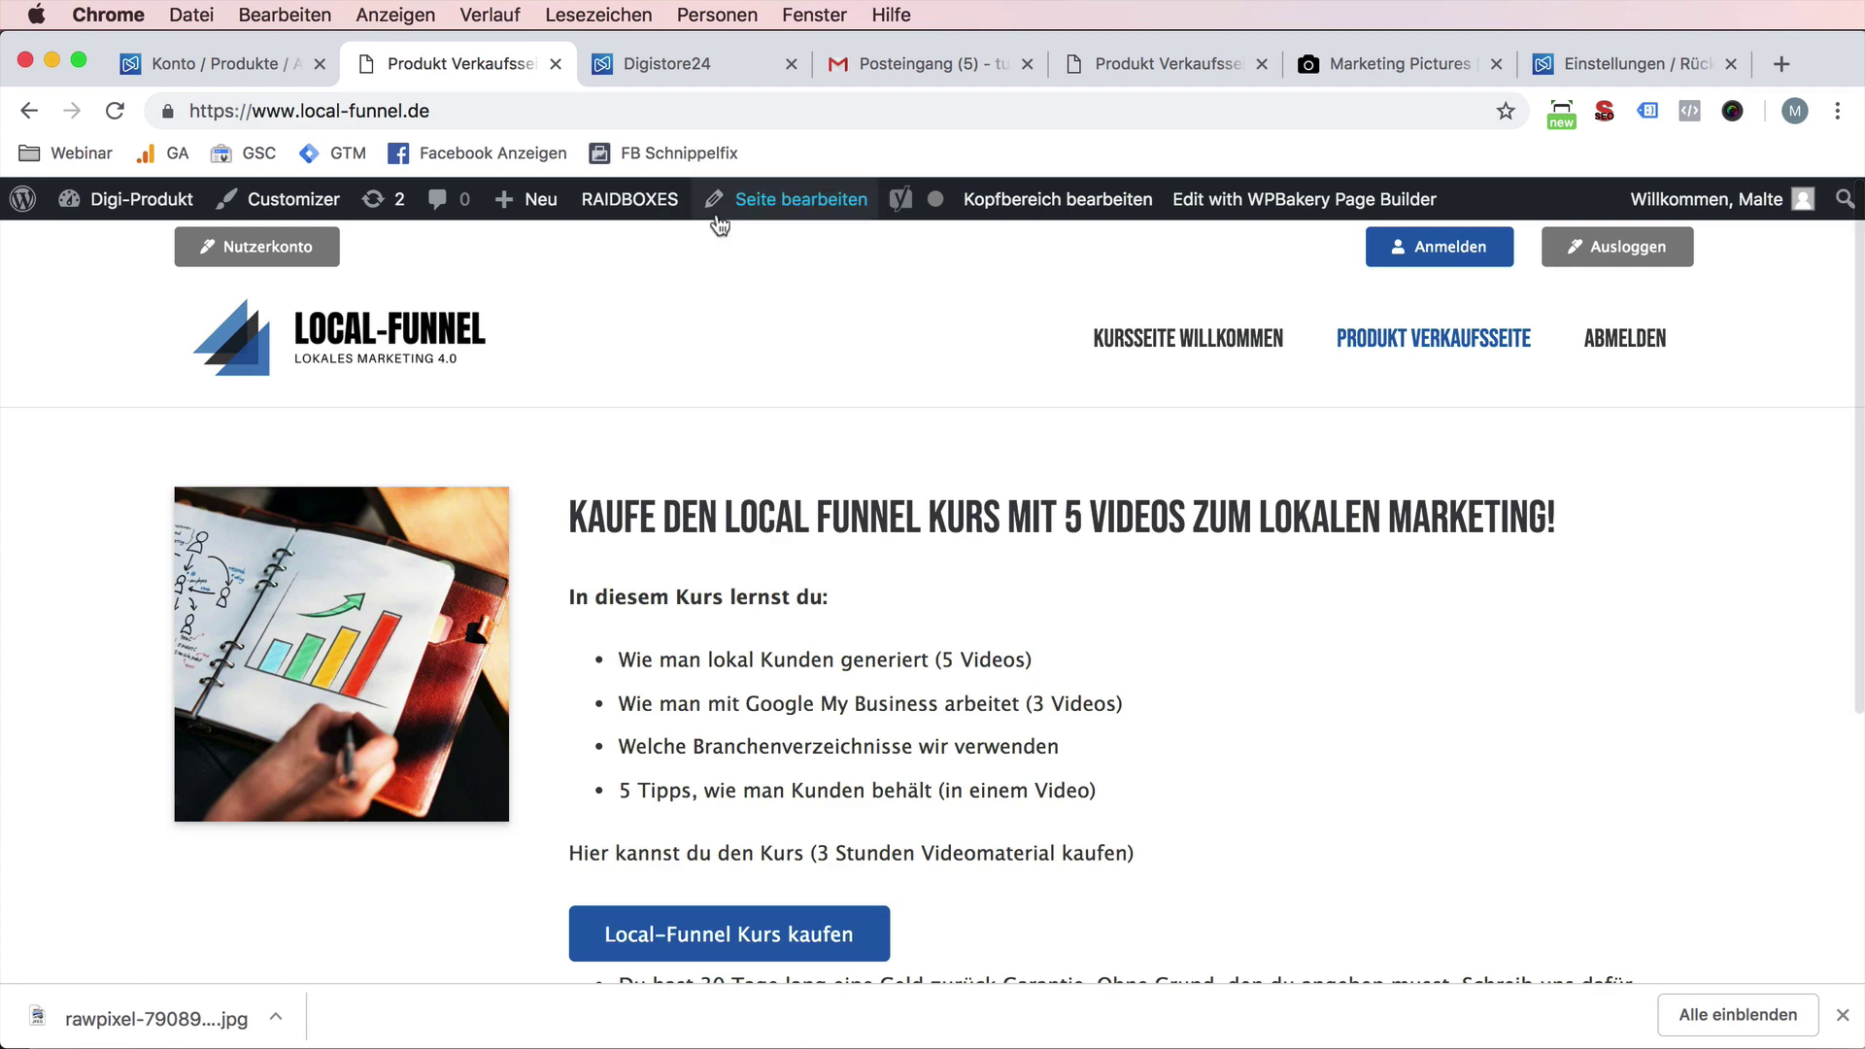
pyautogui.click(734, 211)
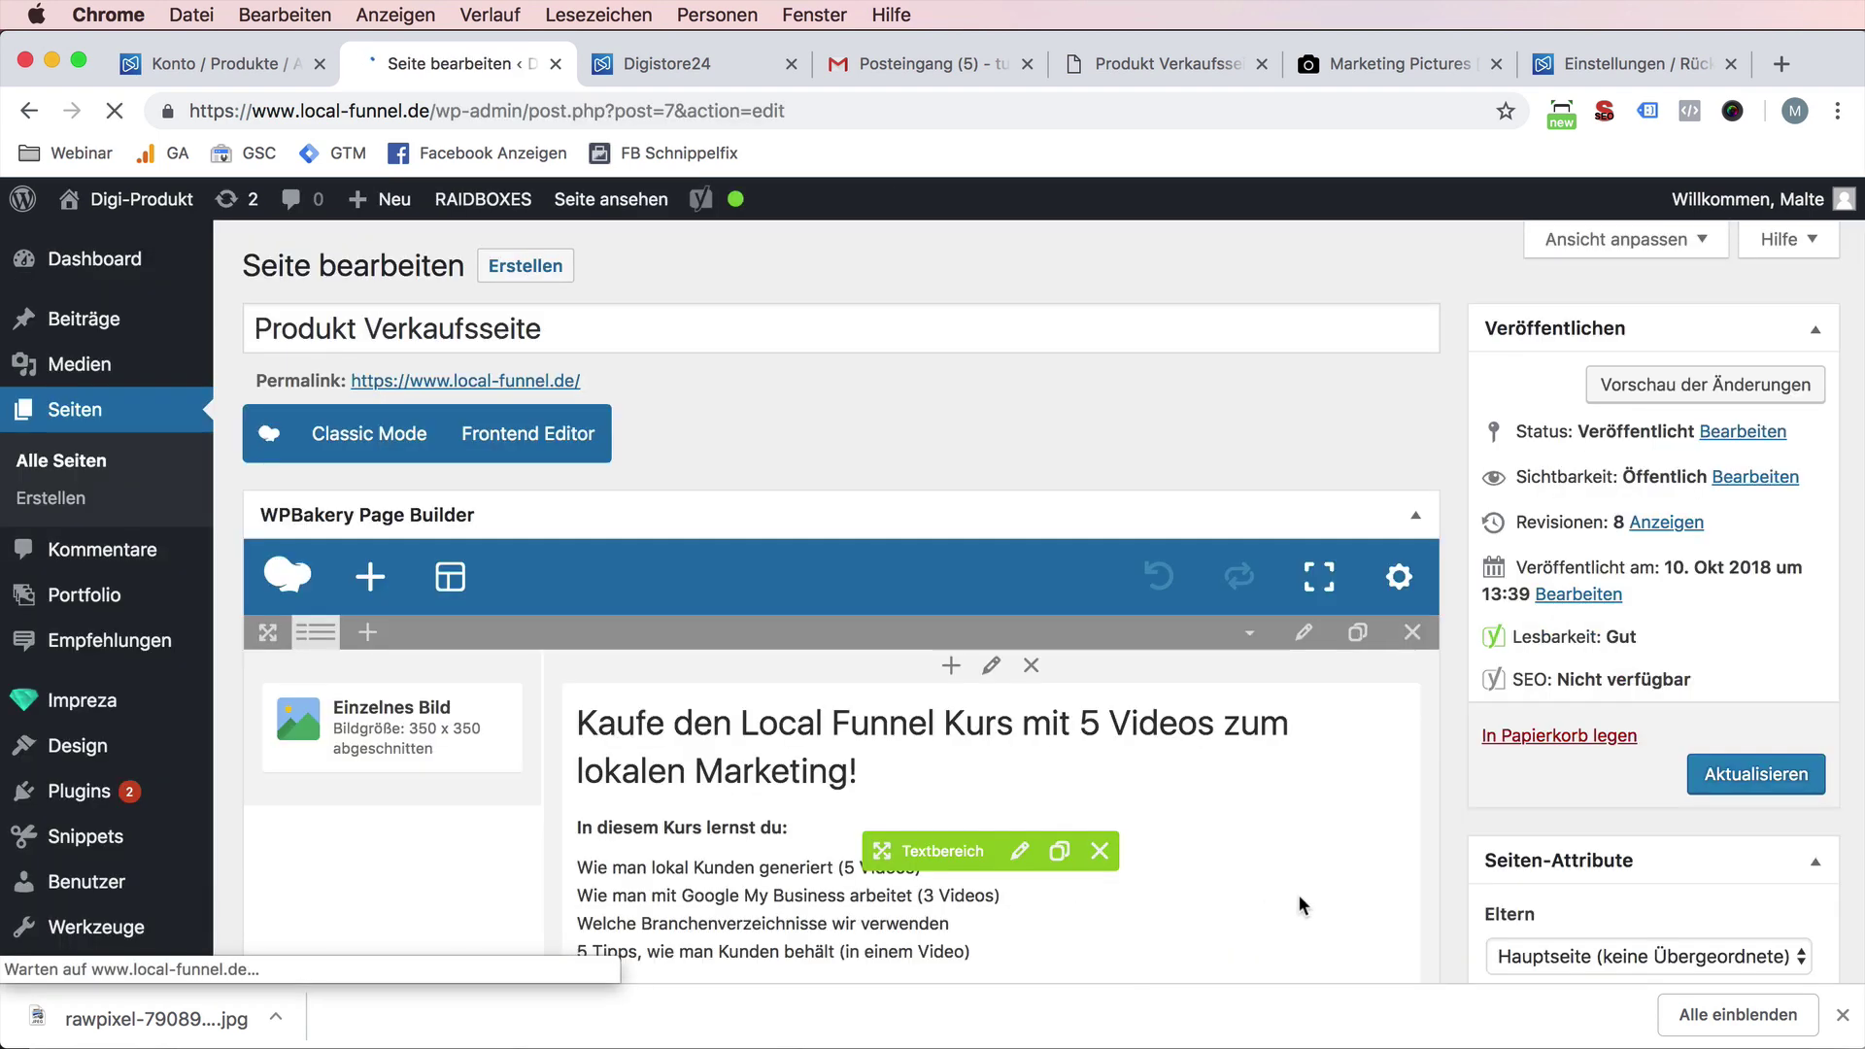
# - Add a 32px Leerer Bereich spacer and move it above the guarantee text
pyautogui.scroll(-7, 1298, 893)
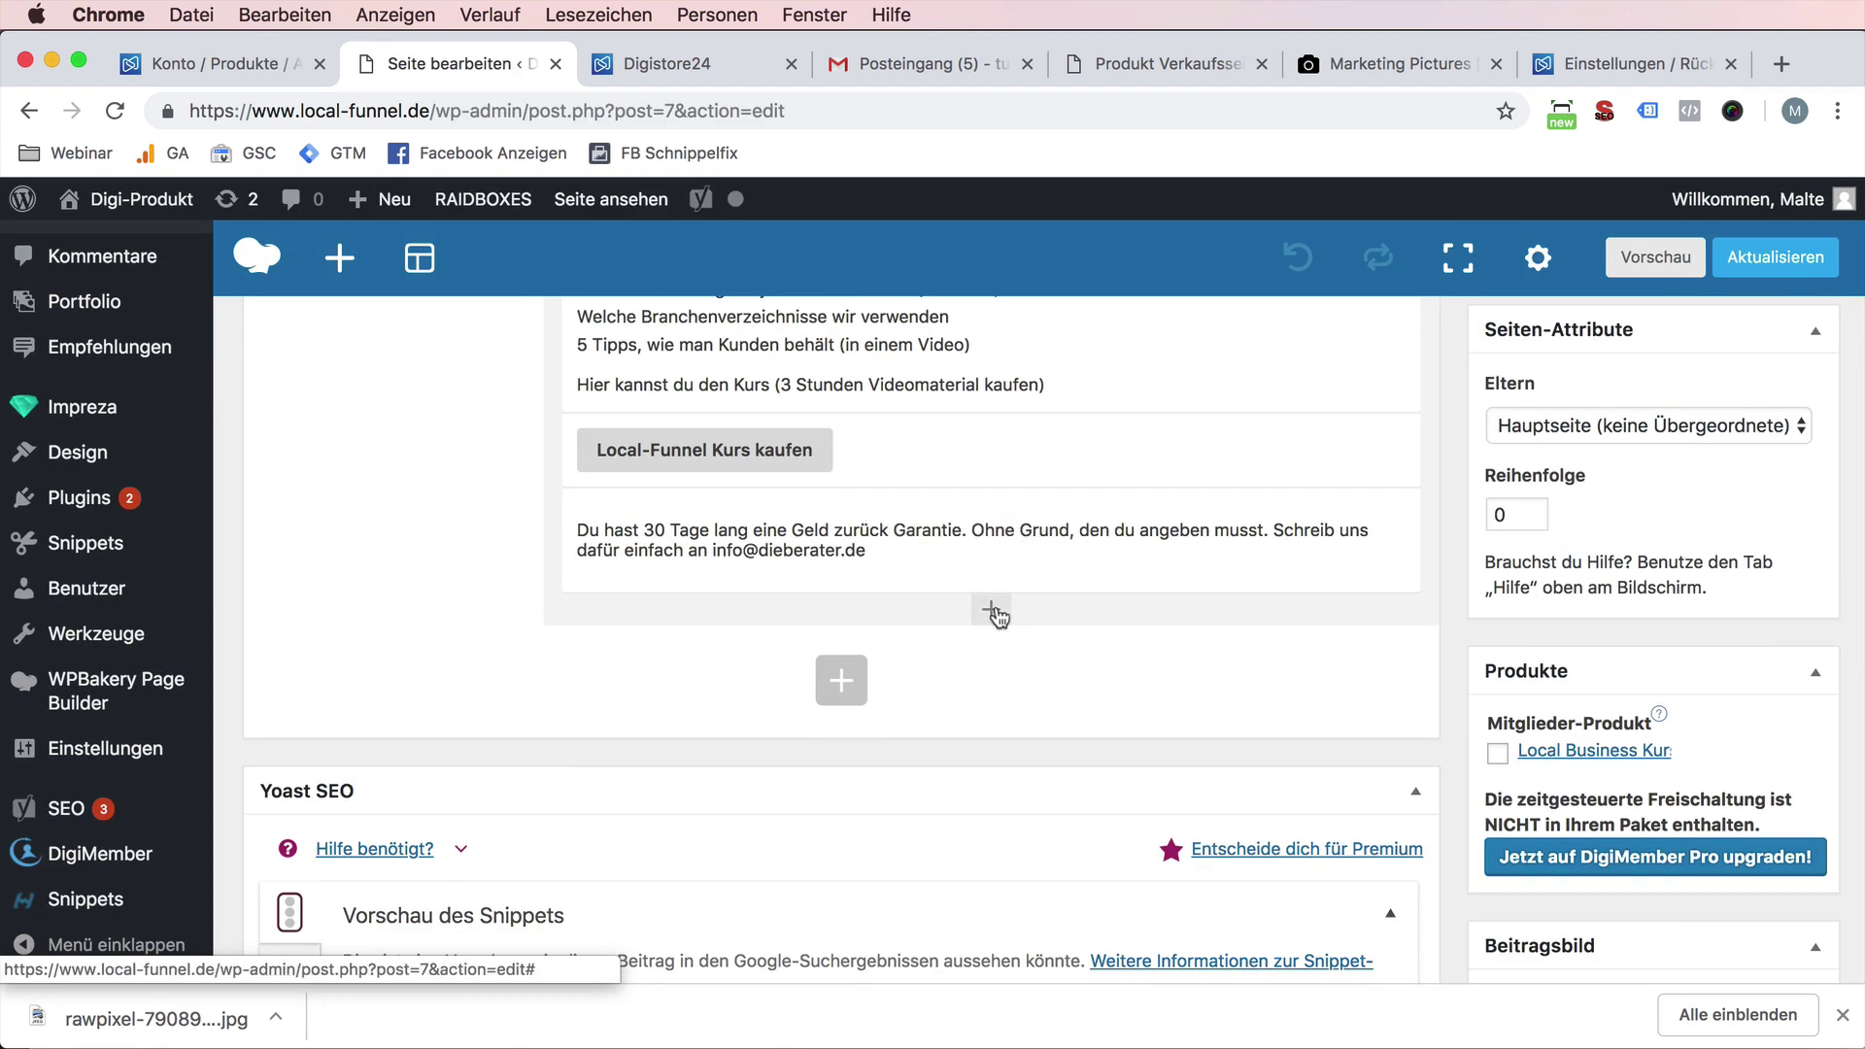
pyautogui.click(996, 617)
pyautogui.scroll(-3, 871, 716)
pyautogui.scroll(2, 1087, 719)
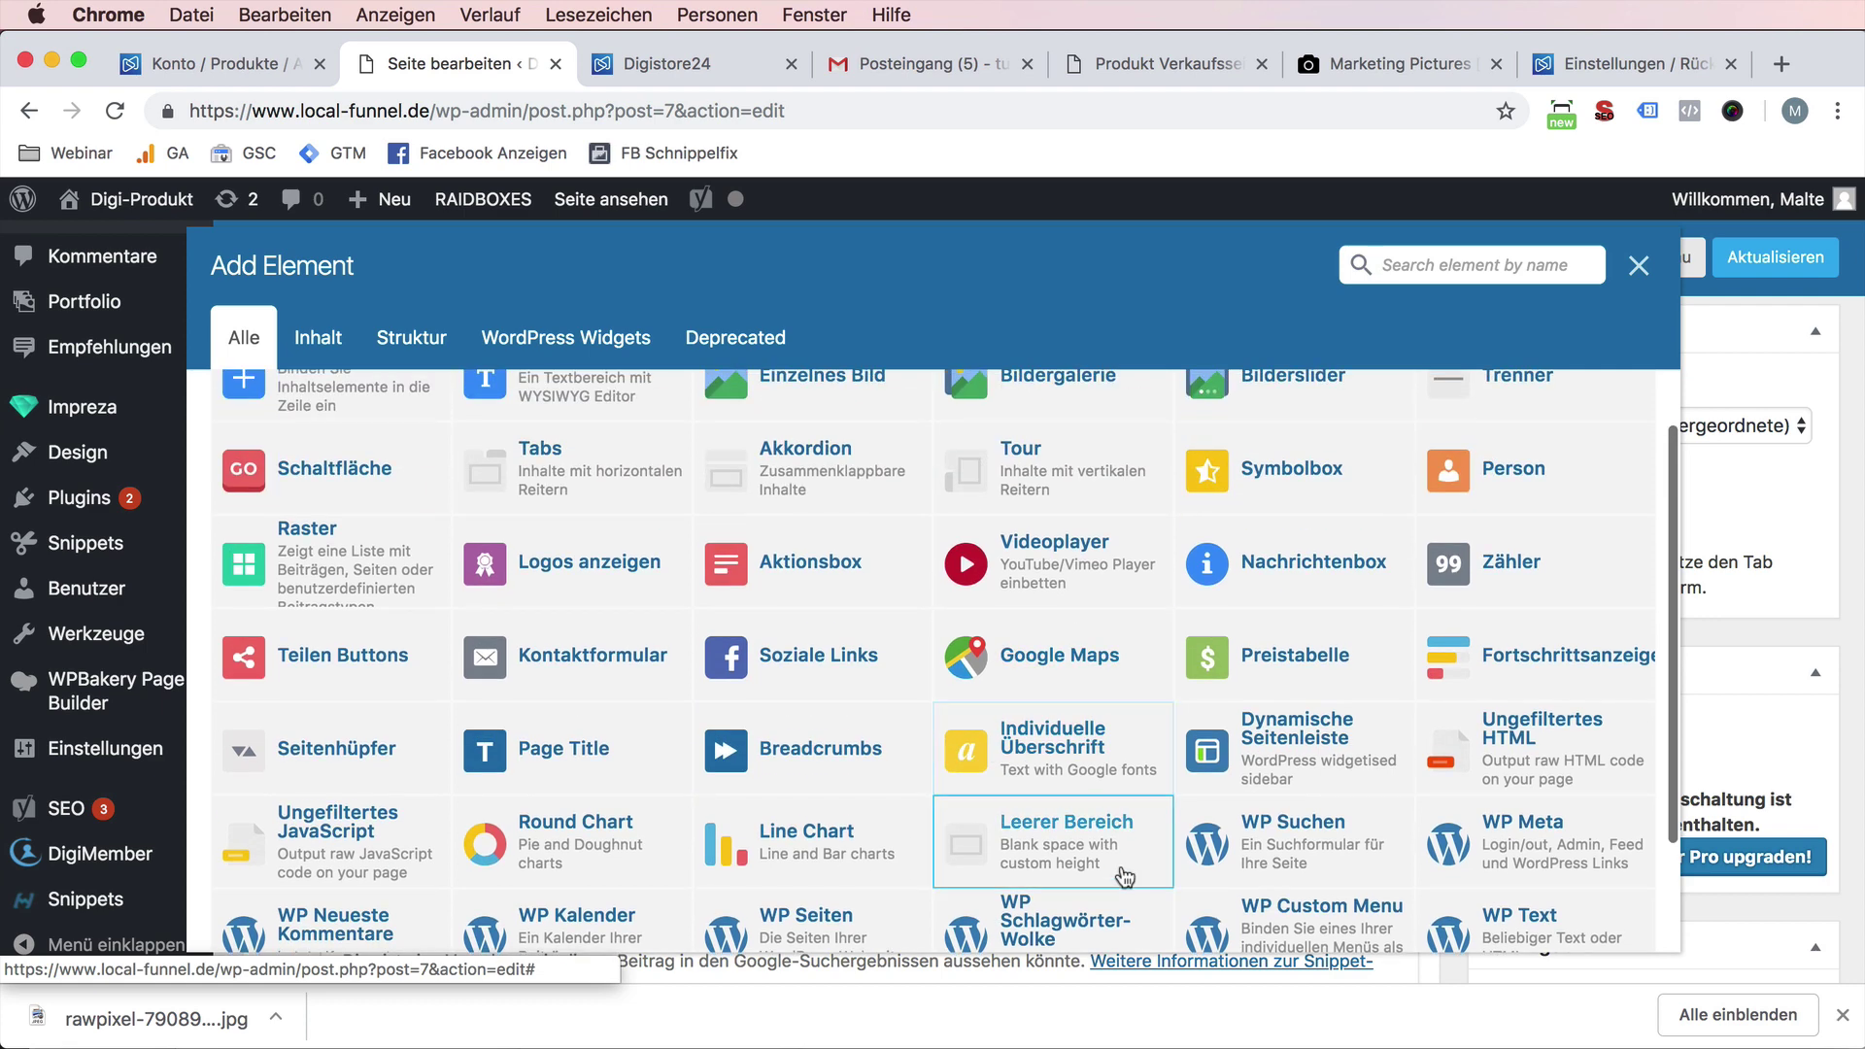
pyautogui.click(1086, 837)
pyautogui.click(1262, 830)
pyautogui.moveTo(874, 632); pyautogui.dragTo(913, 579)
# - Format the guarantee text as italic Überschrift 6 and save the page
pyautogui.click(1019, 614)
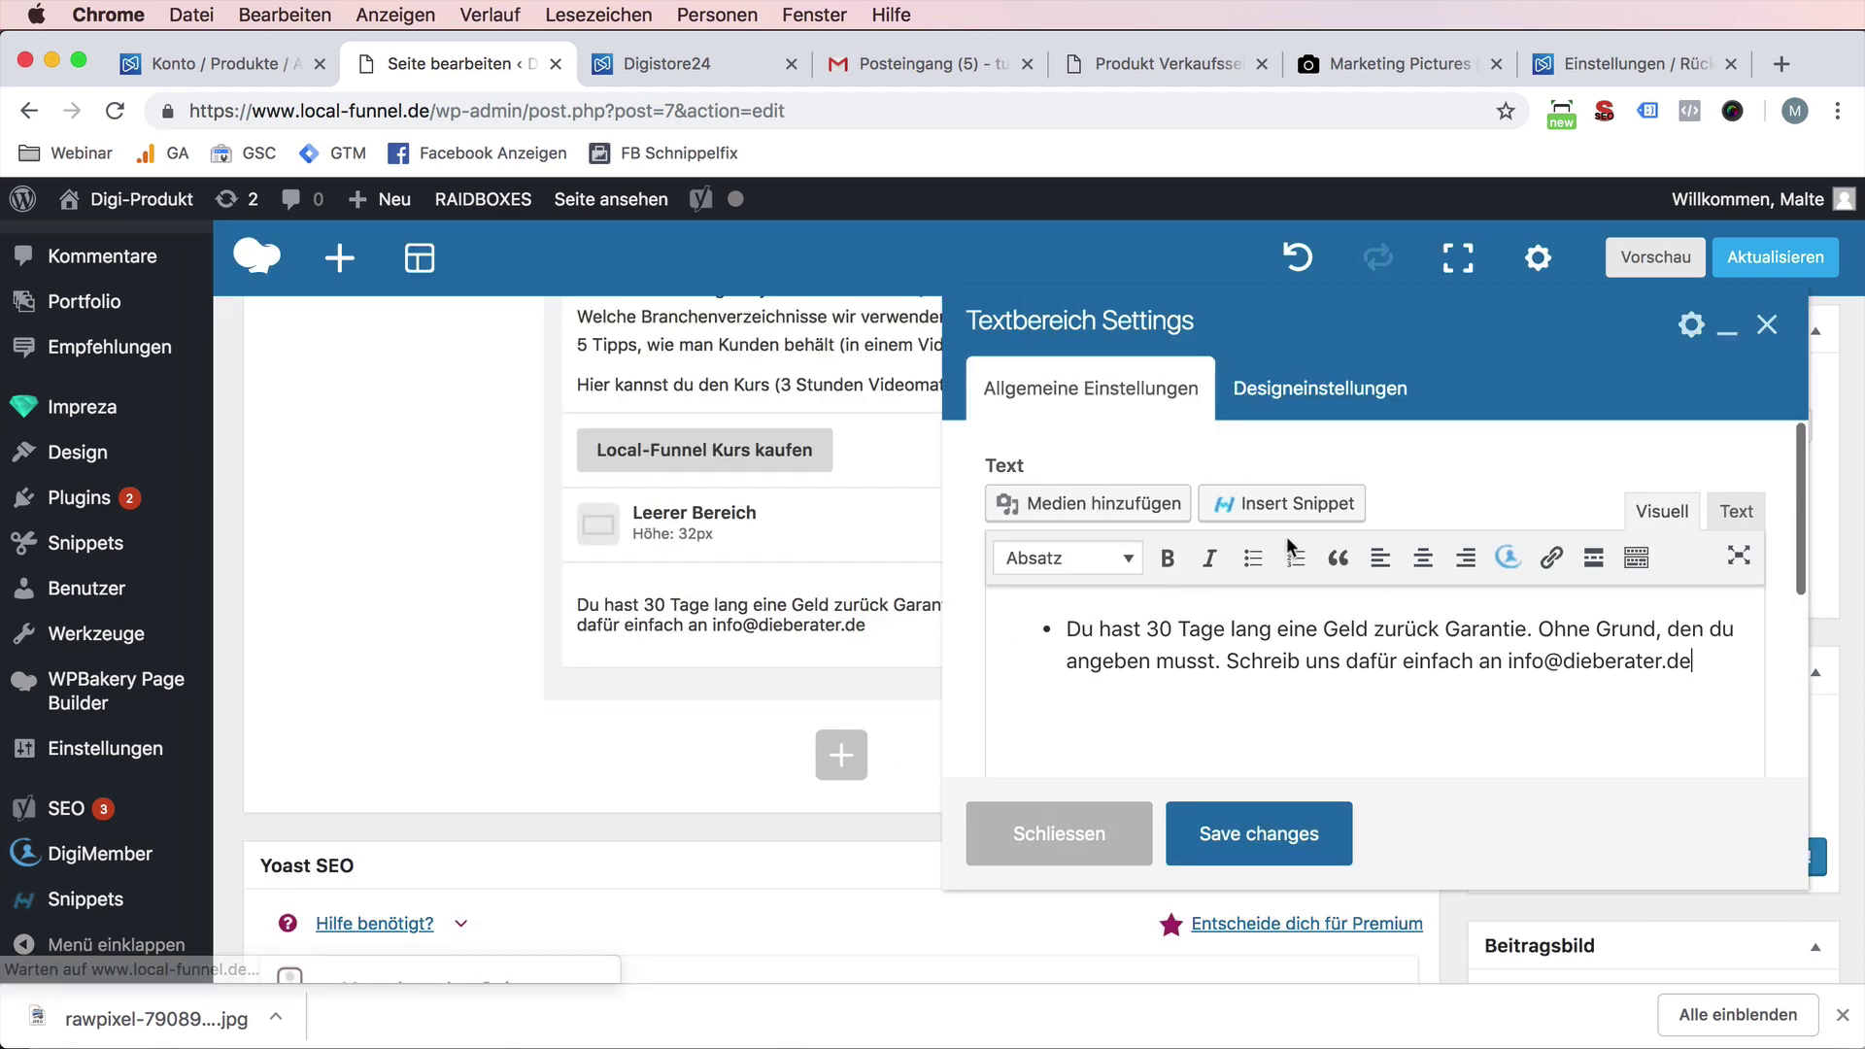
pyautogui.doubleClick(1253, 631)
pyautogui.tripleClick(1255, 632)
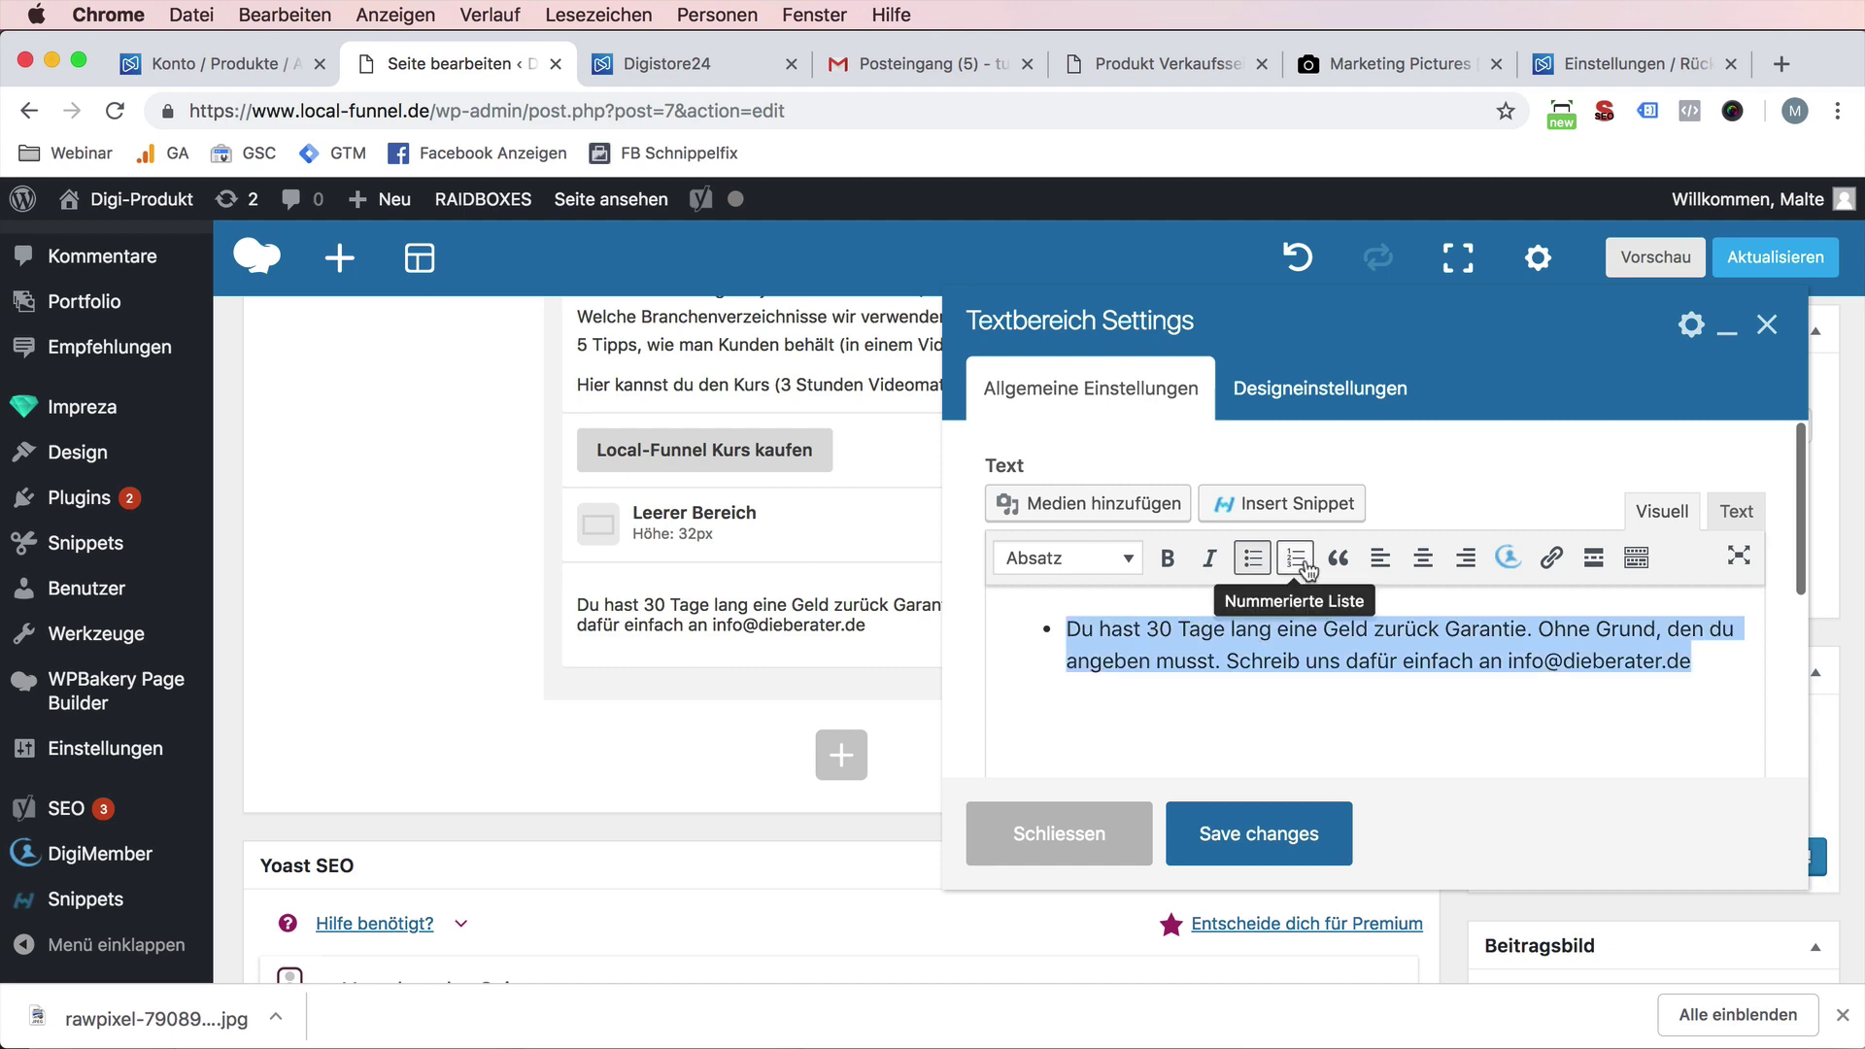
pyautogui.click(1209, 557)
pyautogui.click(1104, 577)
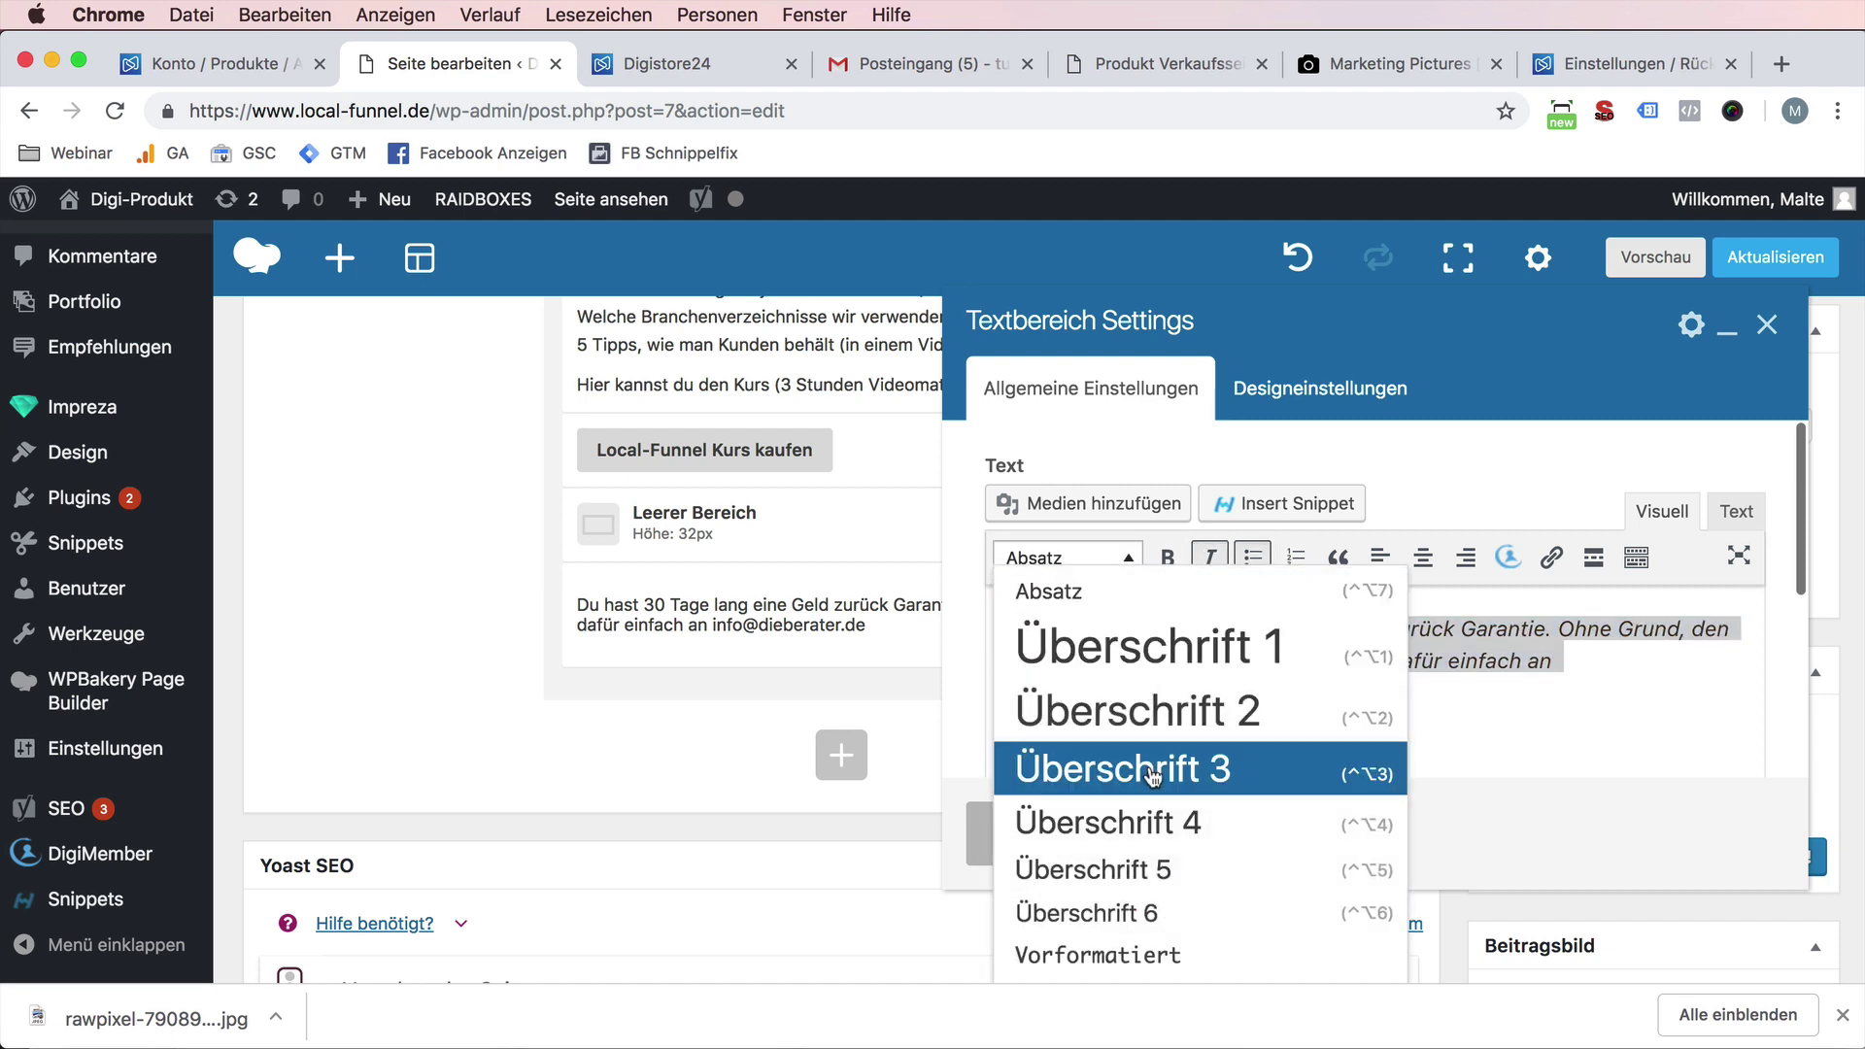
pyautogui.scroll(-3, 1117, 767)
pyautogui.click(1102, 607)
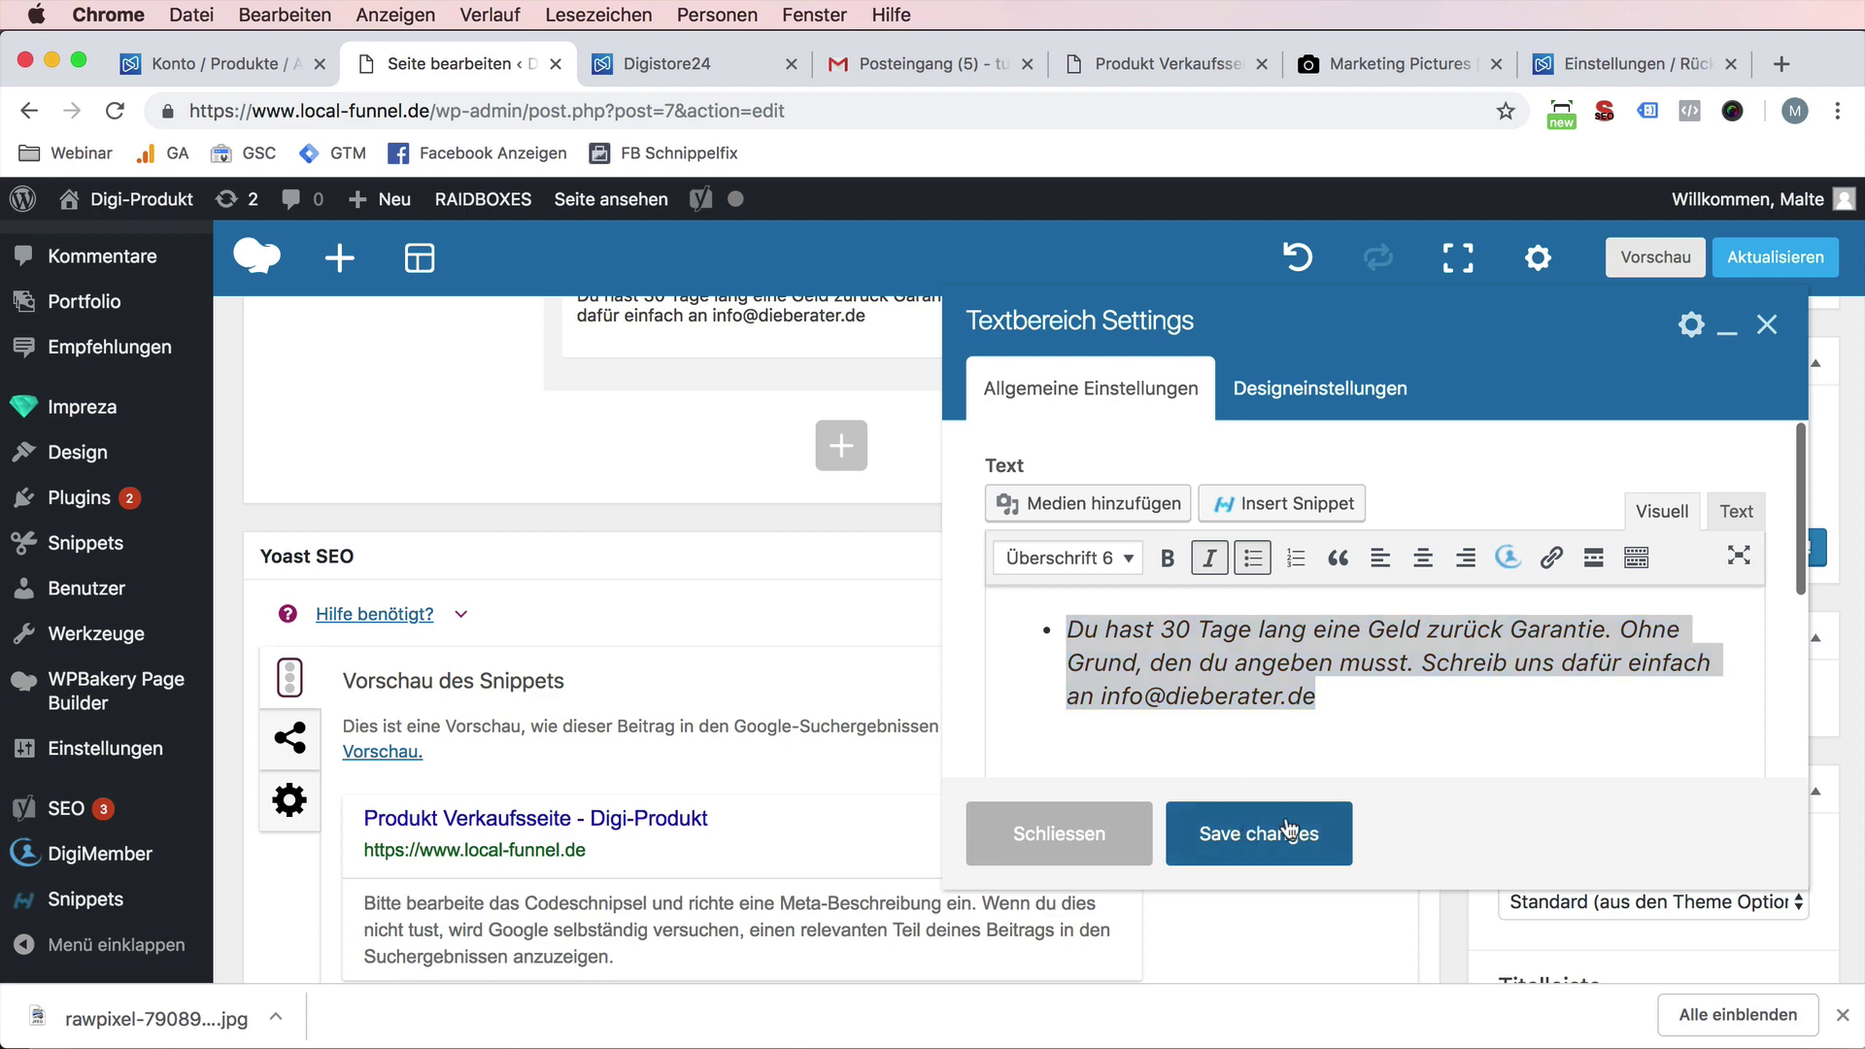
pyautogui.click(1263, 833)
pyautogui.click(1776, 256)
pyautogui.click(693, 66)
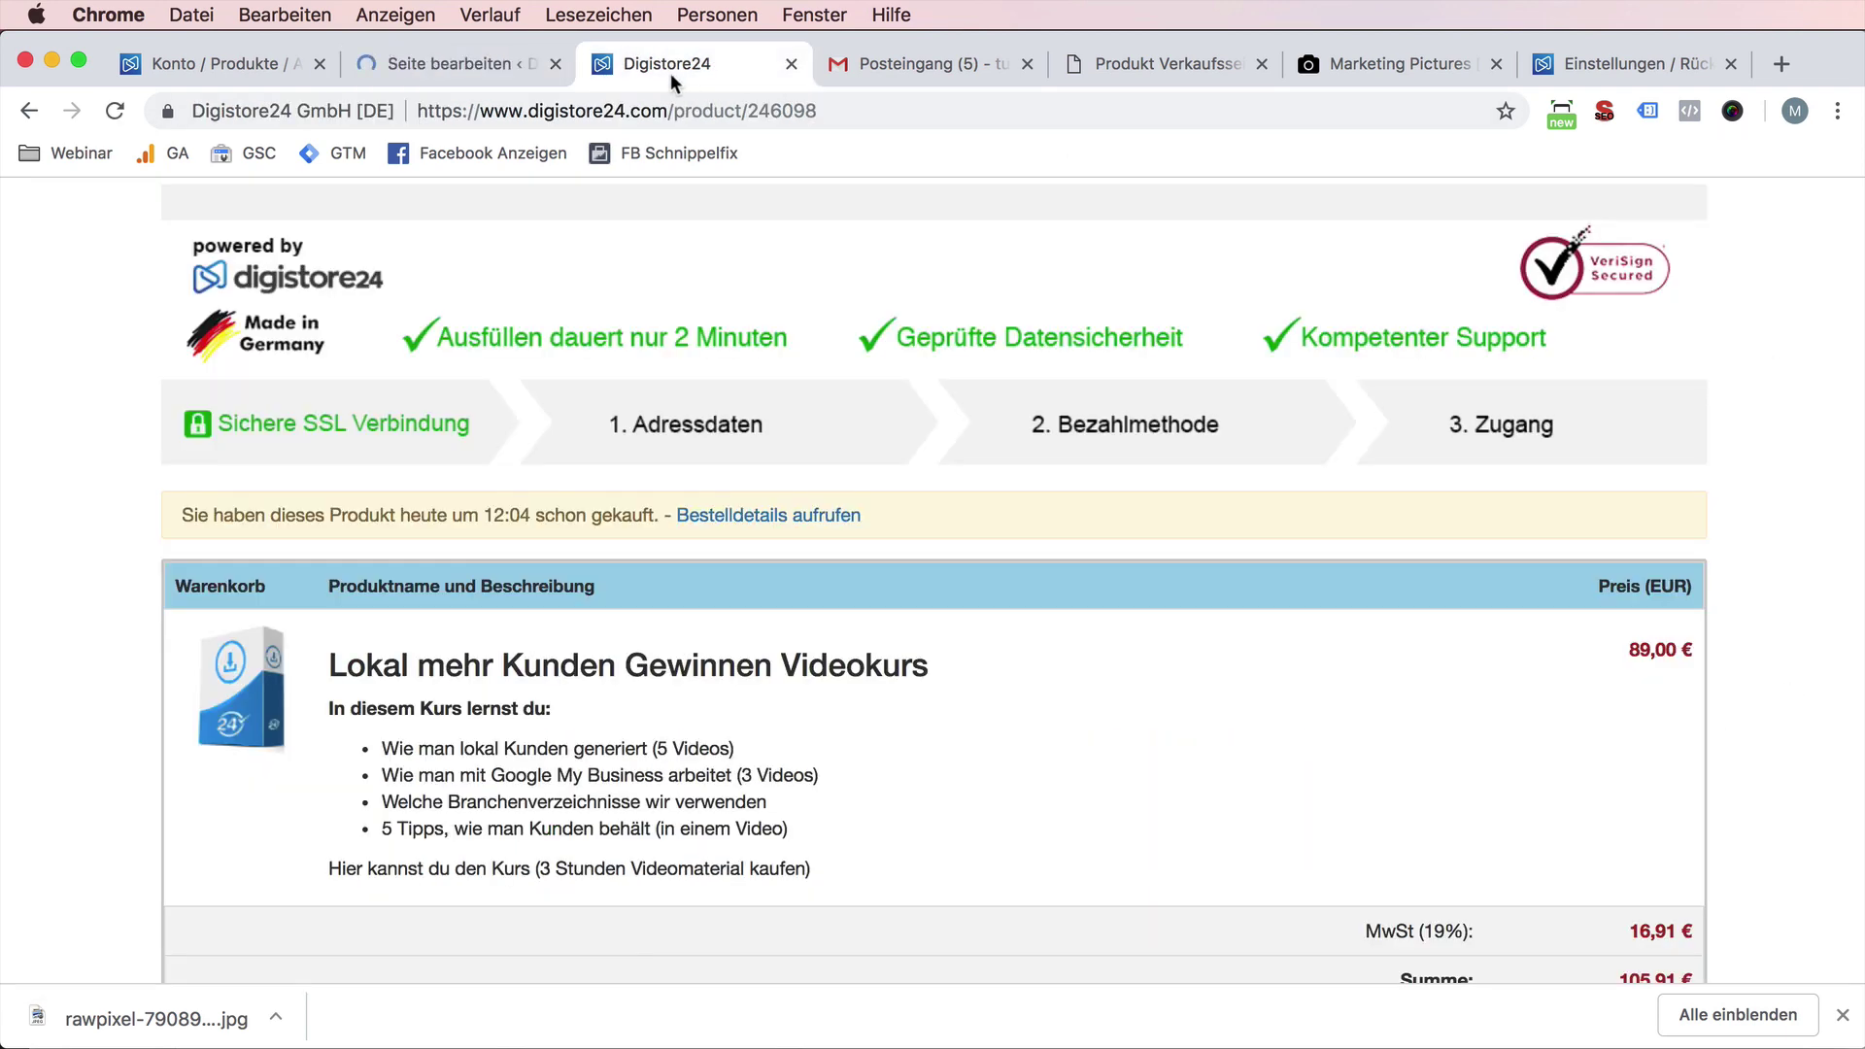
# - Open the live sales page and confirm 'Local-Funnel Kurs kaufen' leads to the Digistore24 checkout
pyautogui.click(507, 64)
pyautogui.keyDown('super'); pyautogui.click(603, 202); pyautogui.keyUp('super')
pyautogui.scroll(-5, 603, 207)
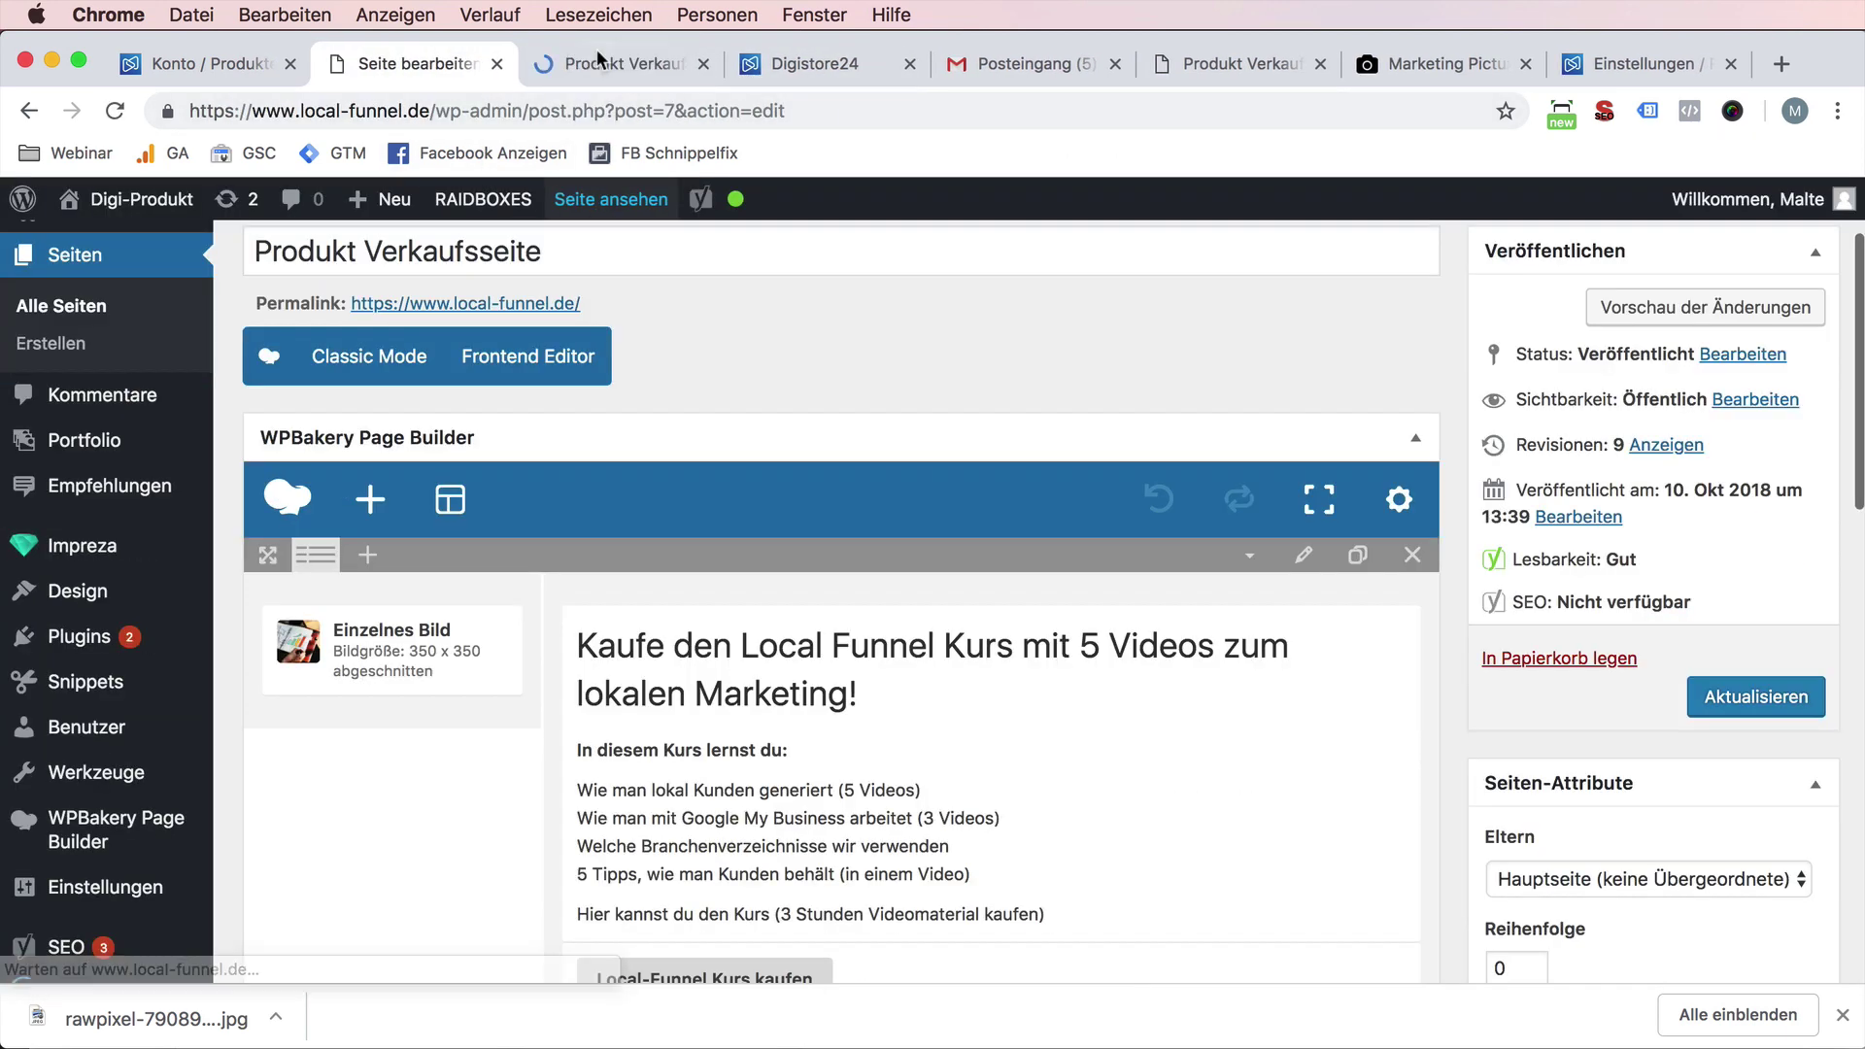
pyautogui.click(612, 63)
pyautogui.scroll(-5, 720, 680)
pyautogui.scroll(3, 718, 827)
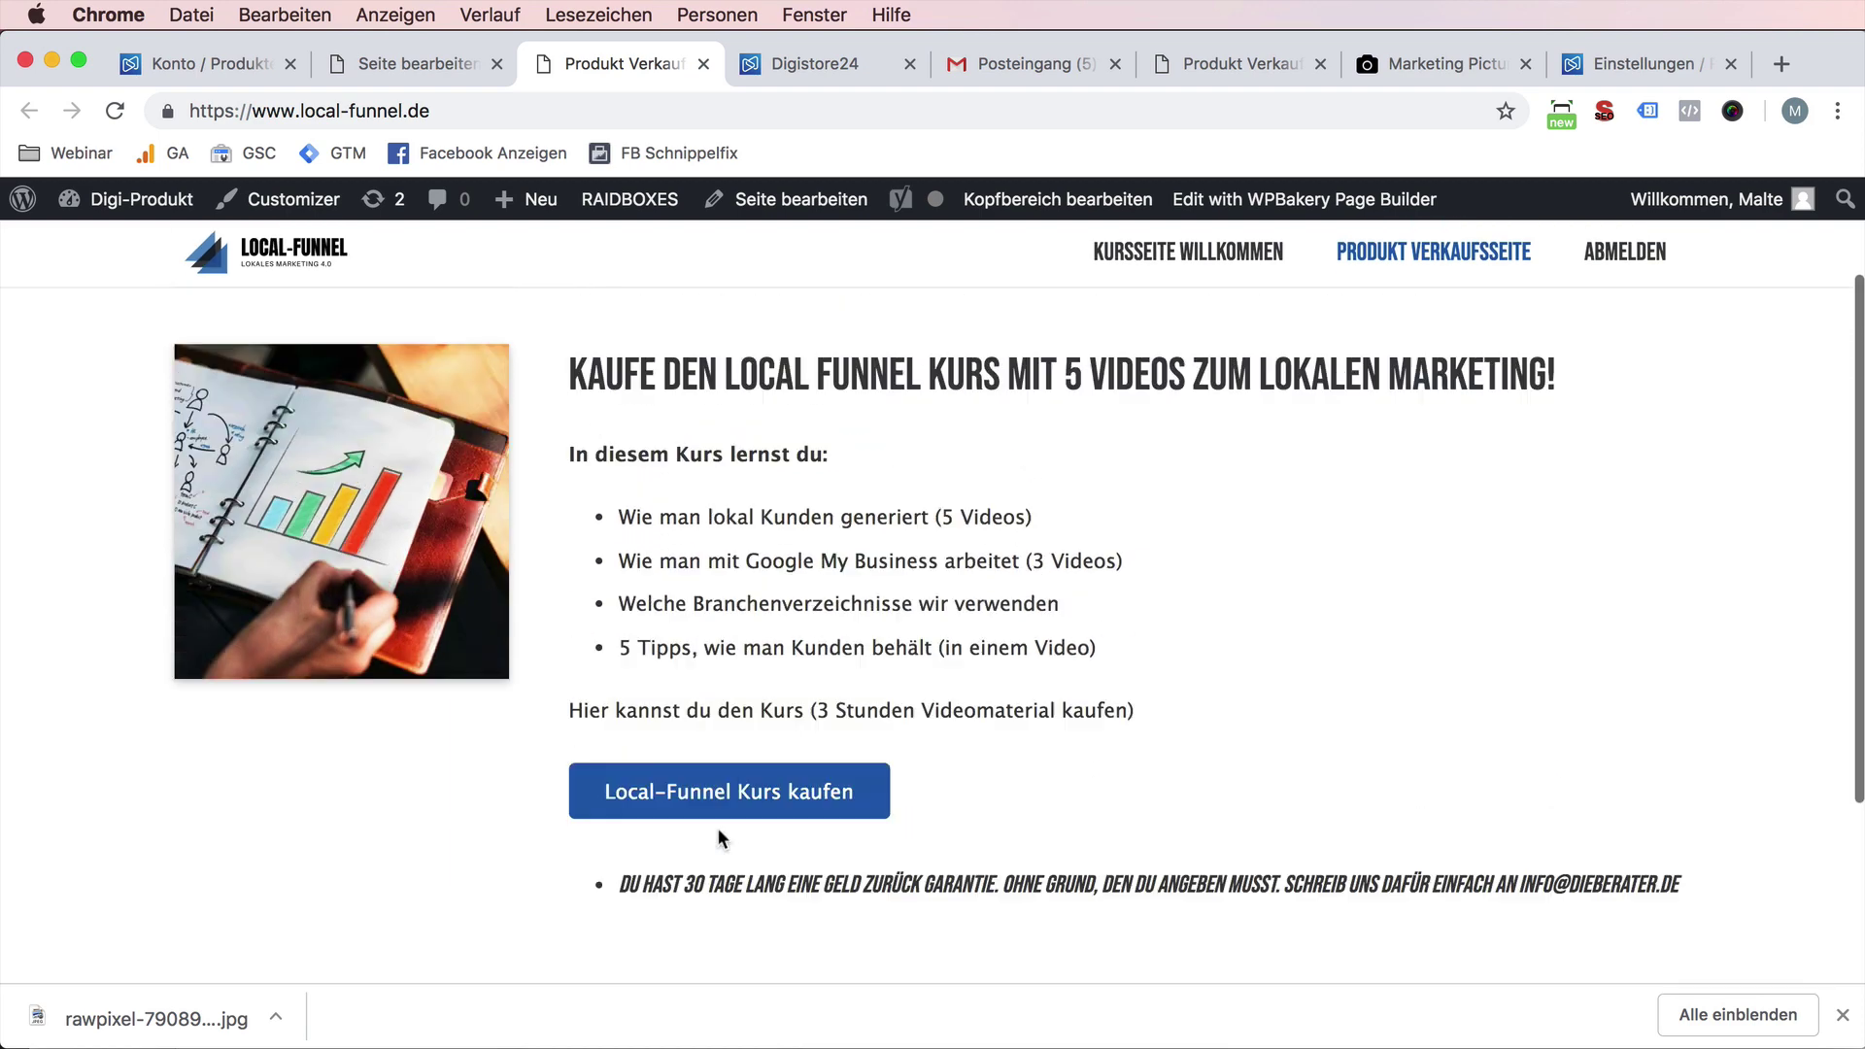
pyautogui.scroll(-2, 765, 880)
pyautogui.scroll(2, 765, 880)
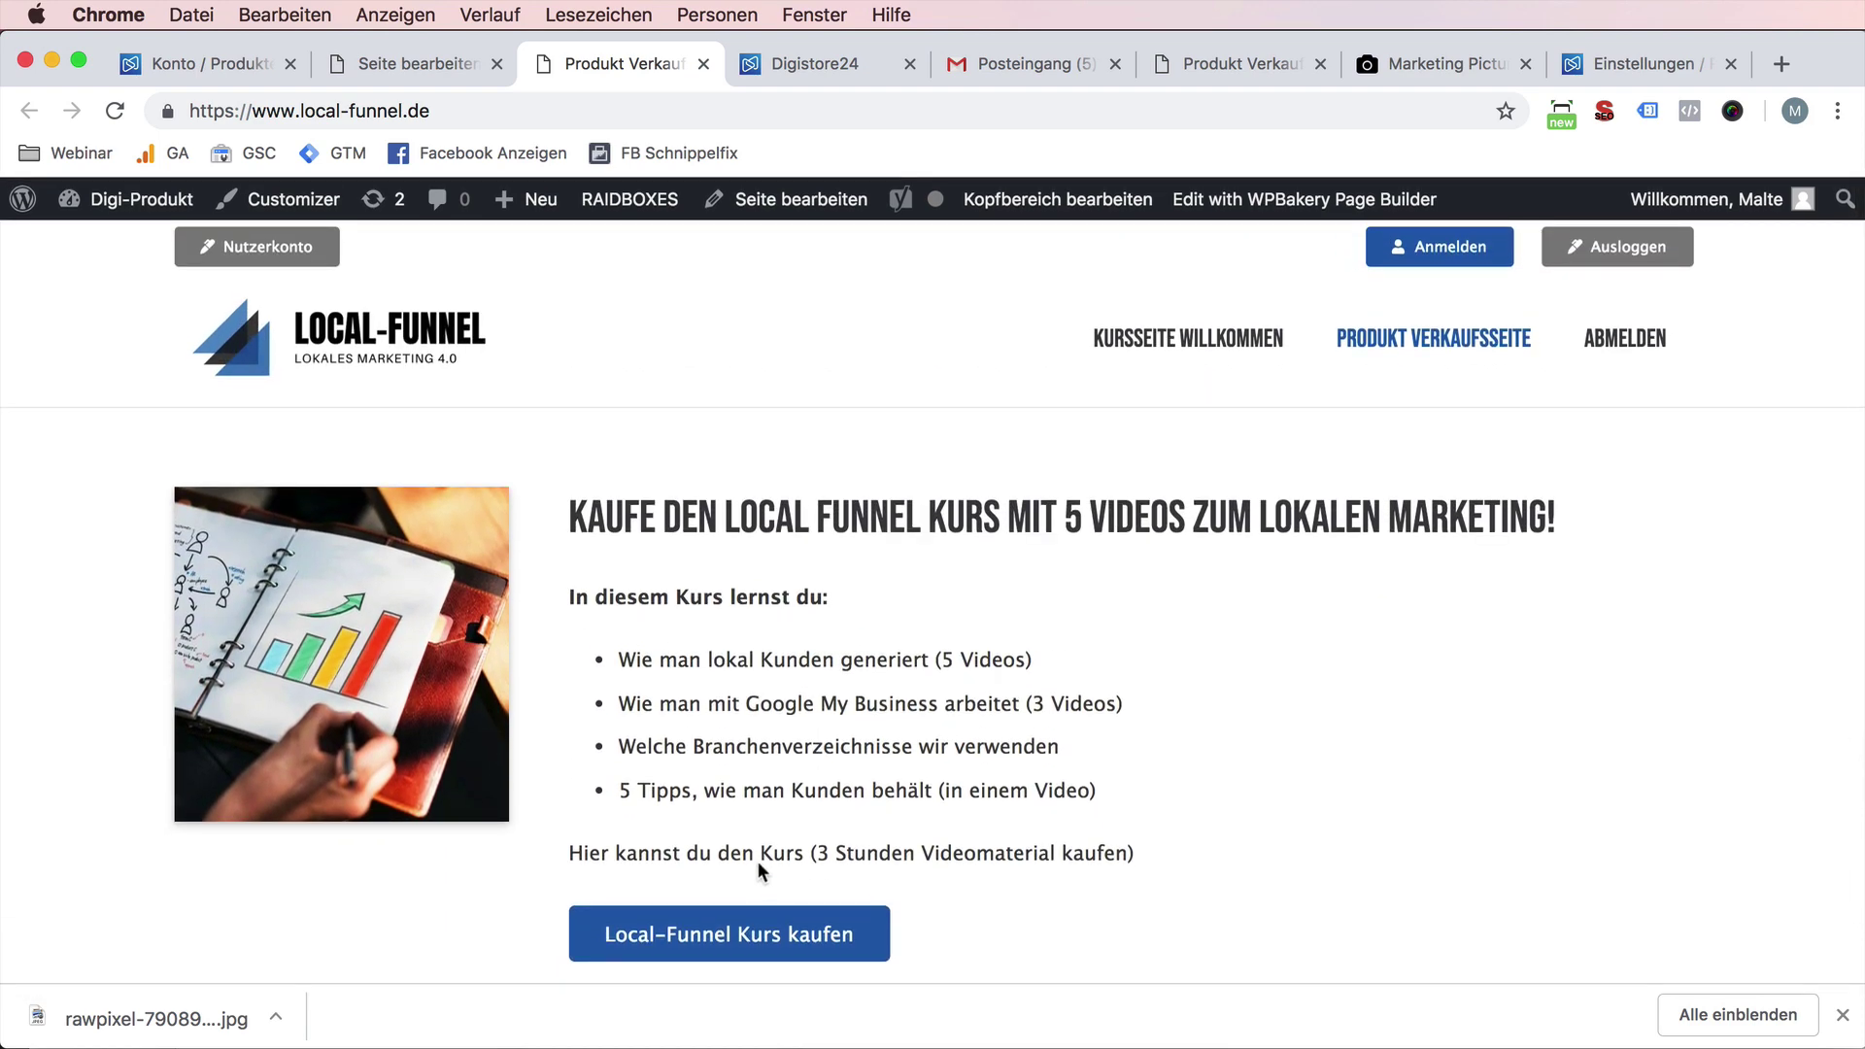
pyautogui.click(755, 933)
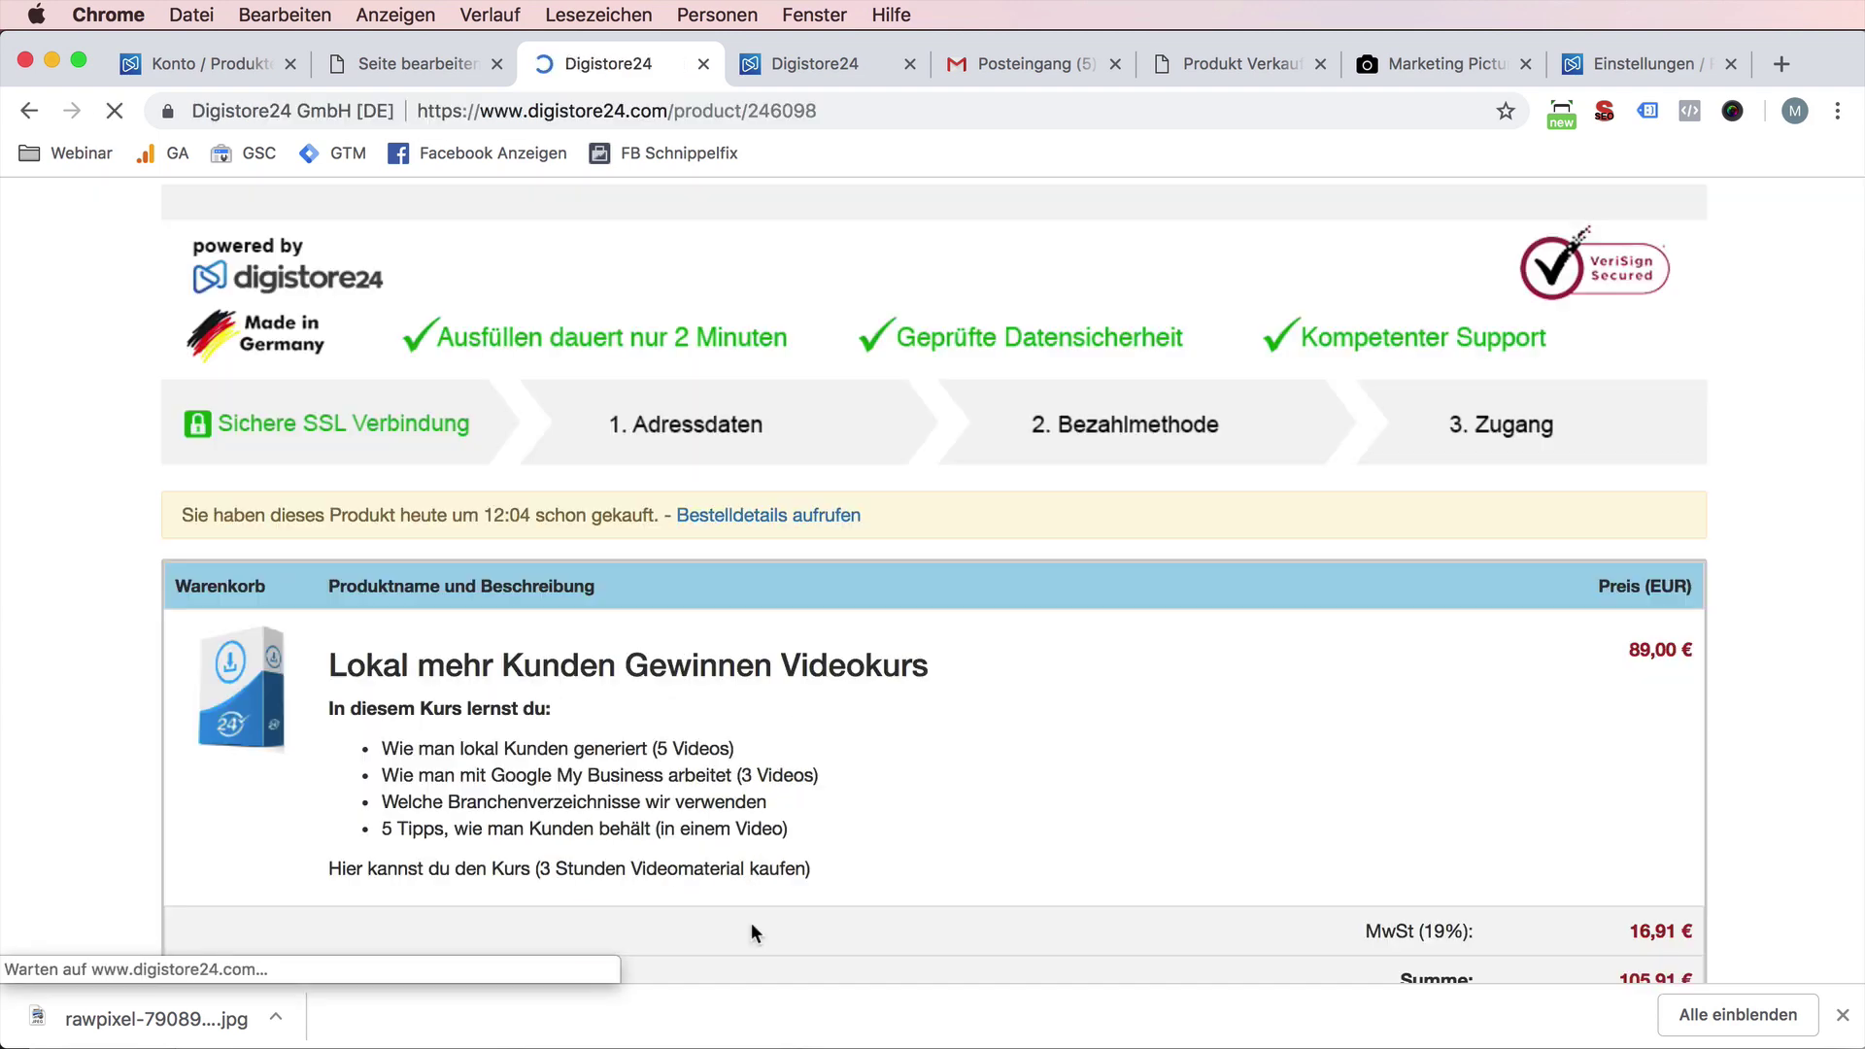
# - Tick the Impressumslink item in the Digistore24 product checklist
pyautogui.click(214, 62)
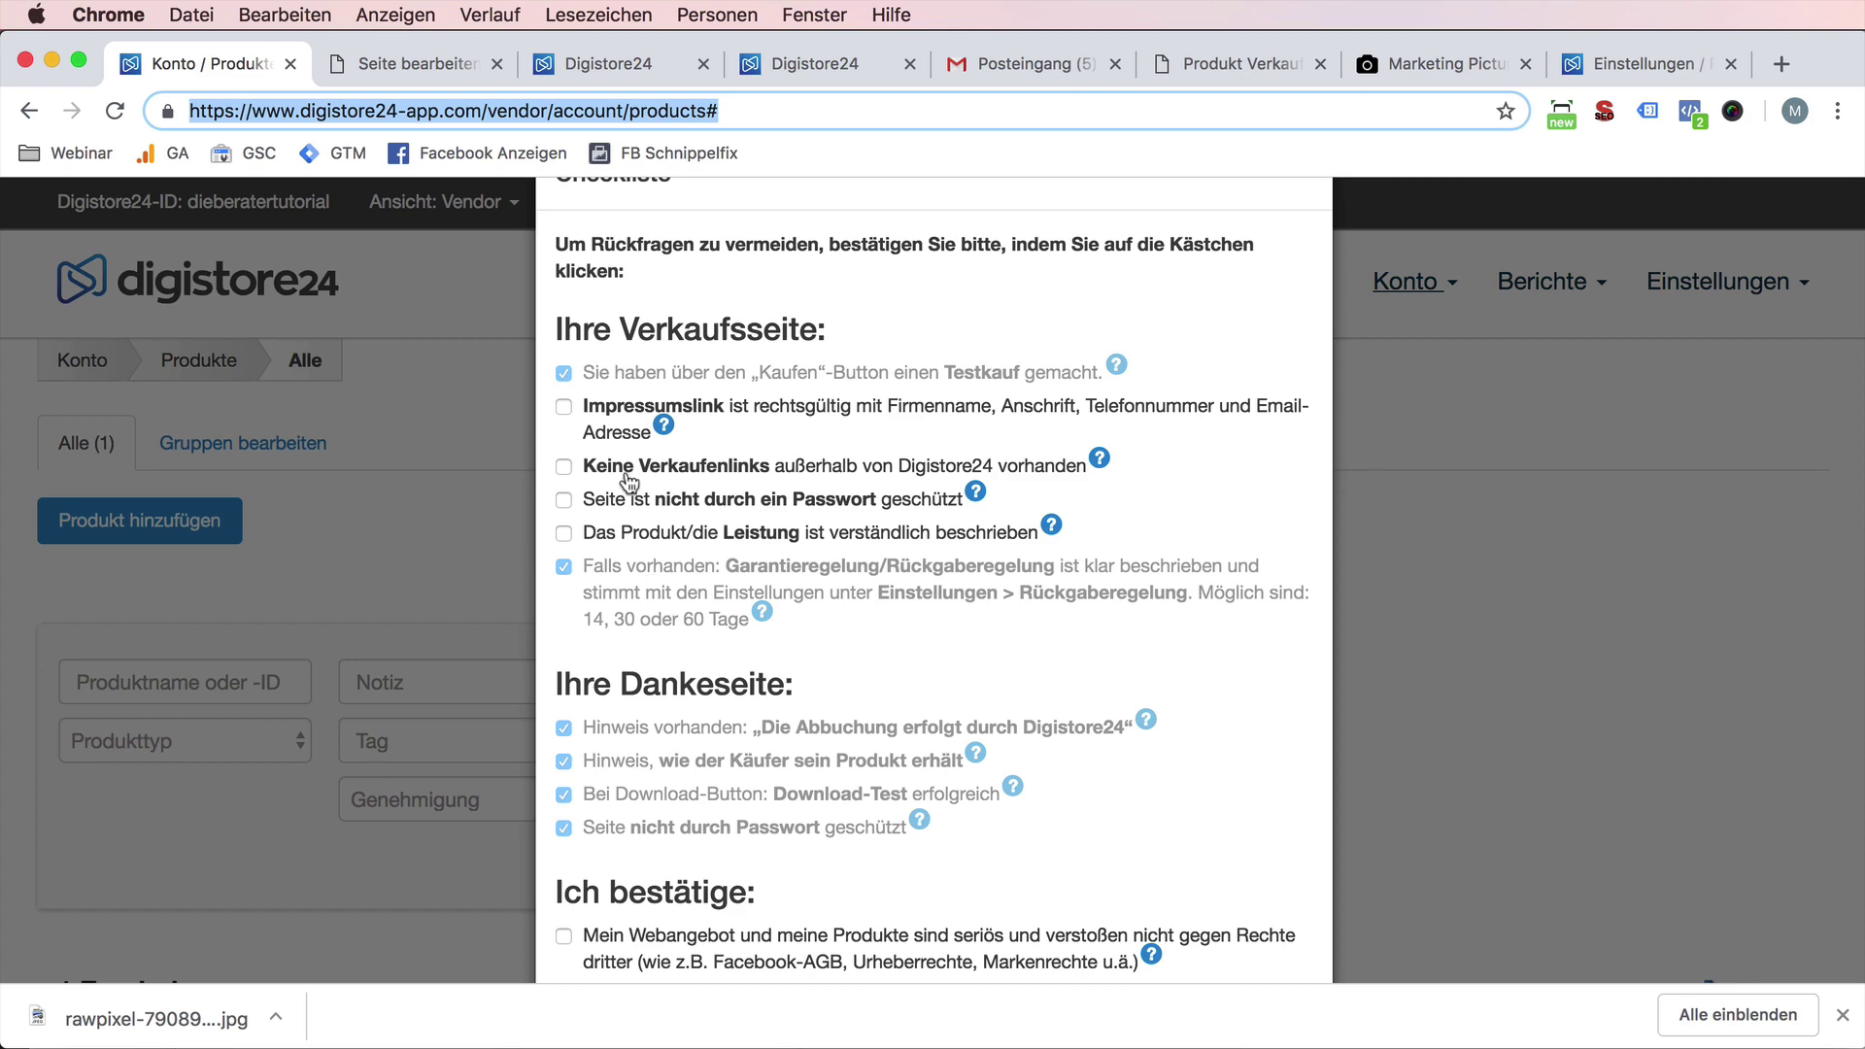
pyautogui.click(666, 408)
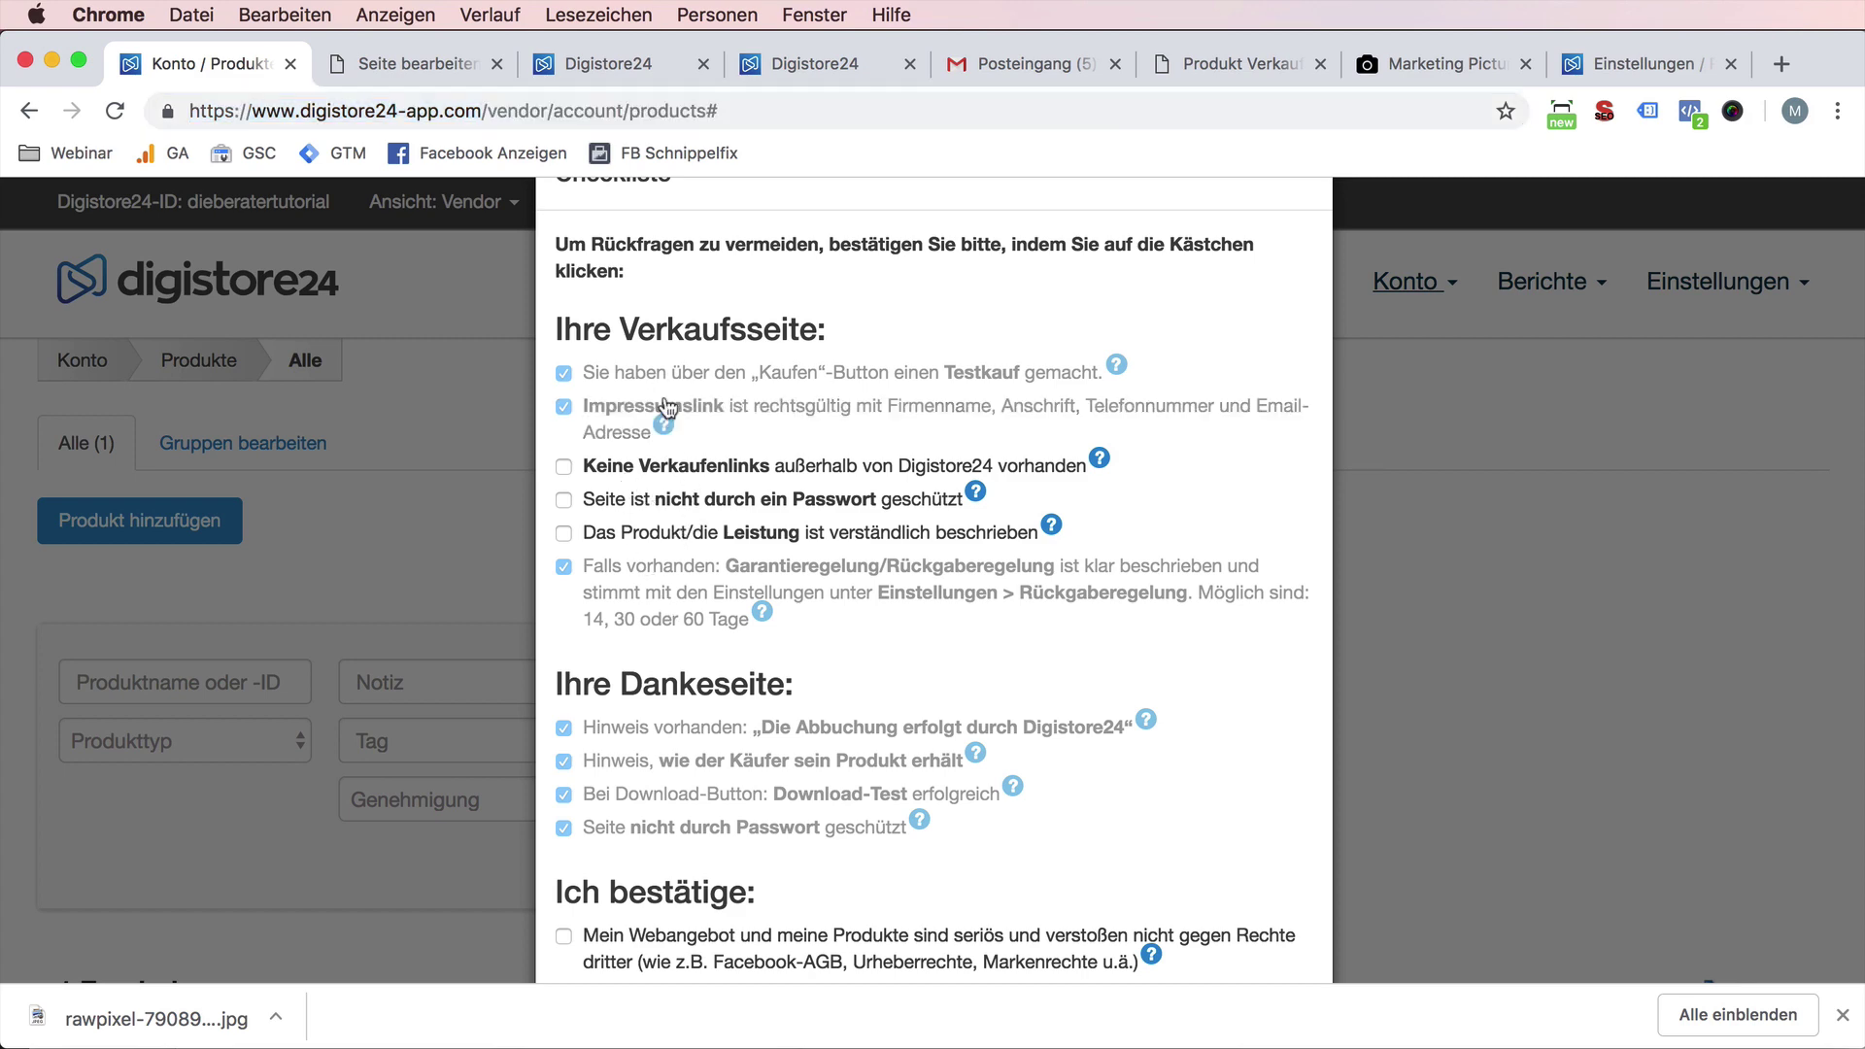
pyautogui.click(418, 58)
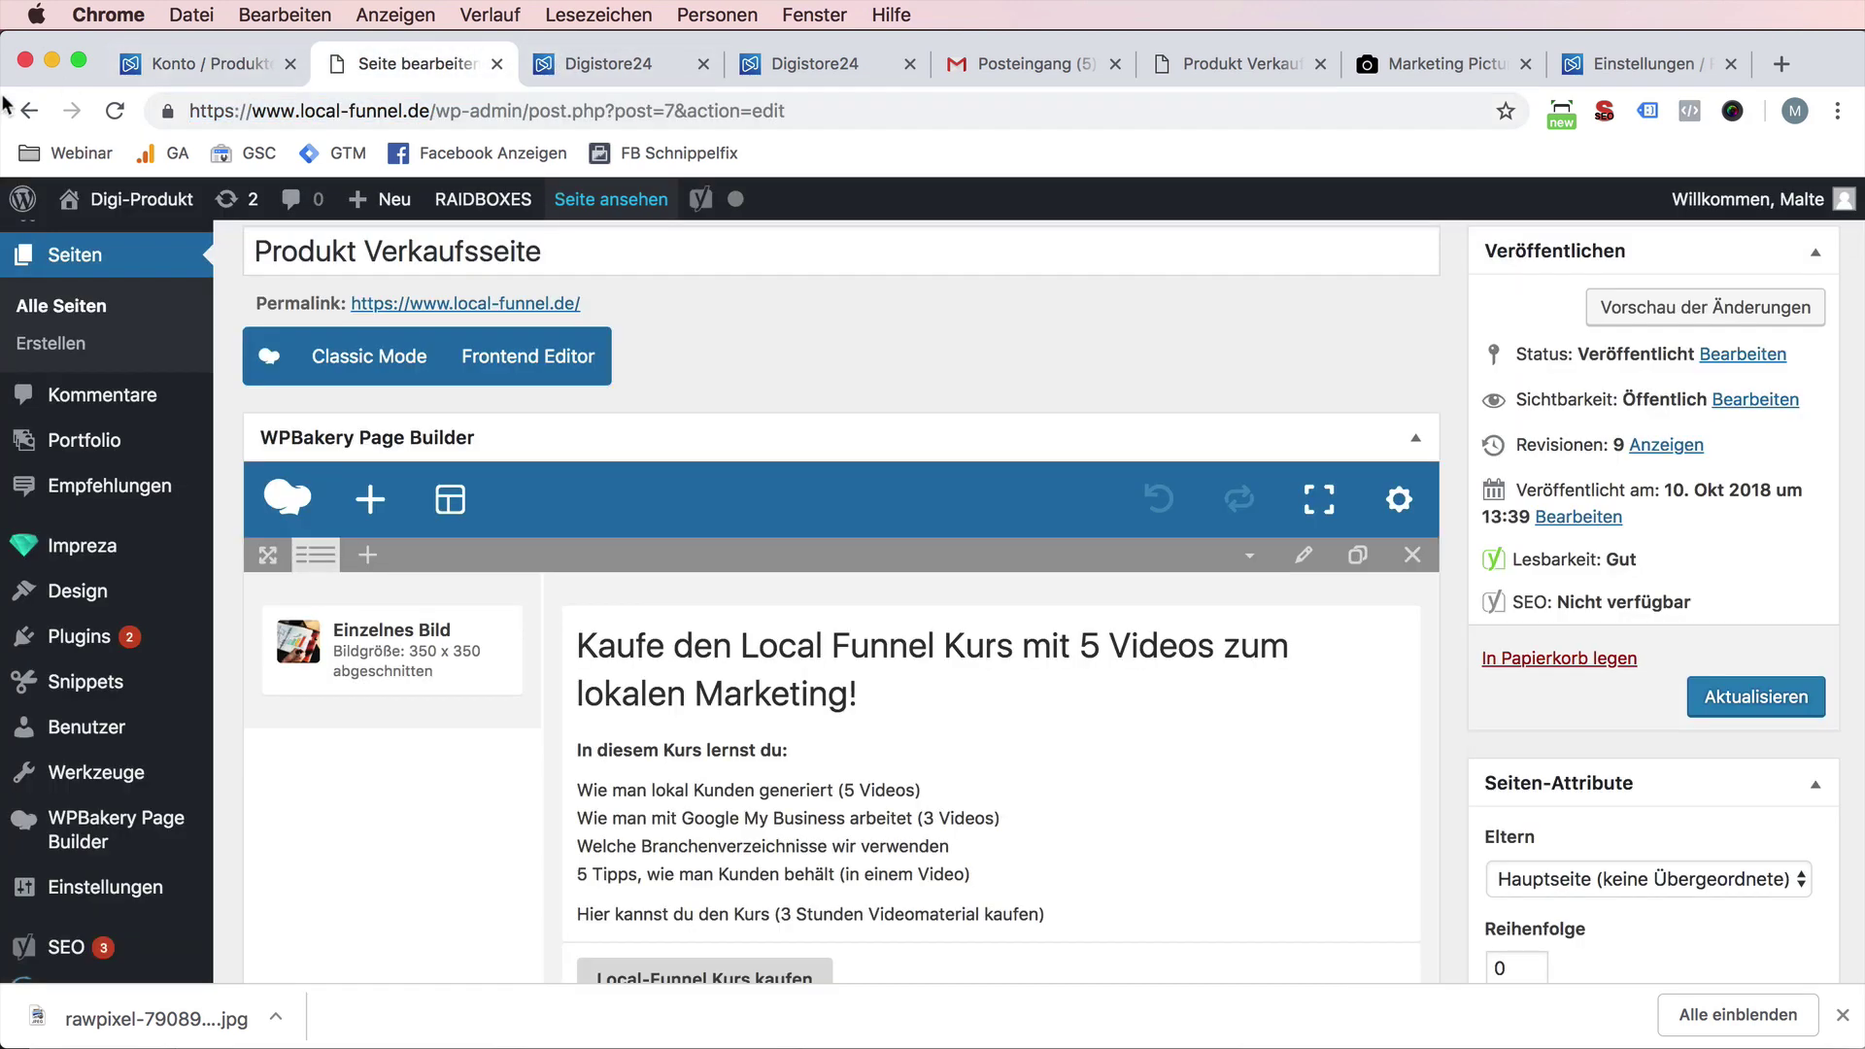
pyautogui.click(655, 68)
# - Check the sales page's Impressum and Datenschutz footer pages, then return to the checklist
pyautogui.click(29, 111)
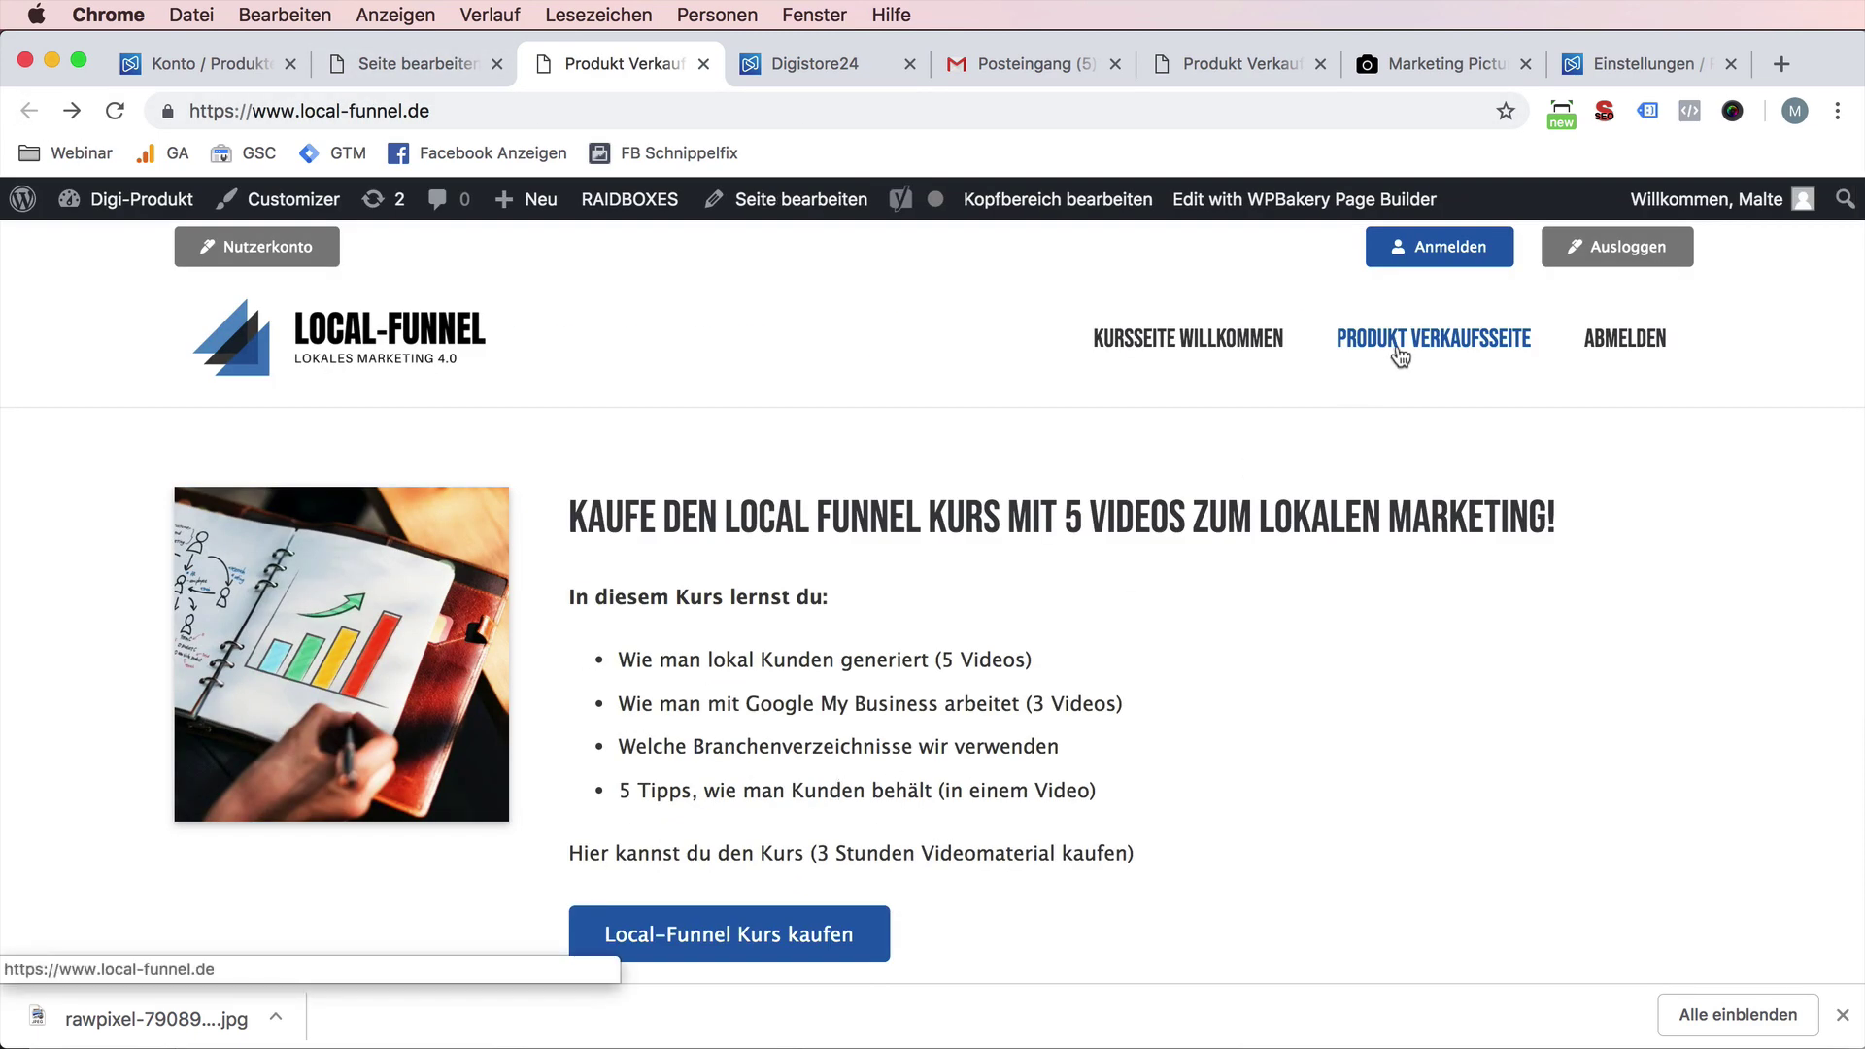
pyautogui.scroll(-5, 1263, 614)
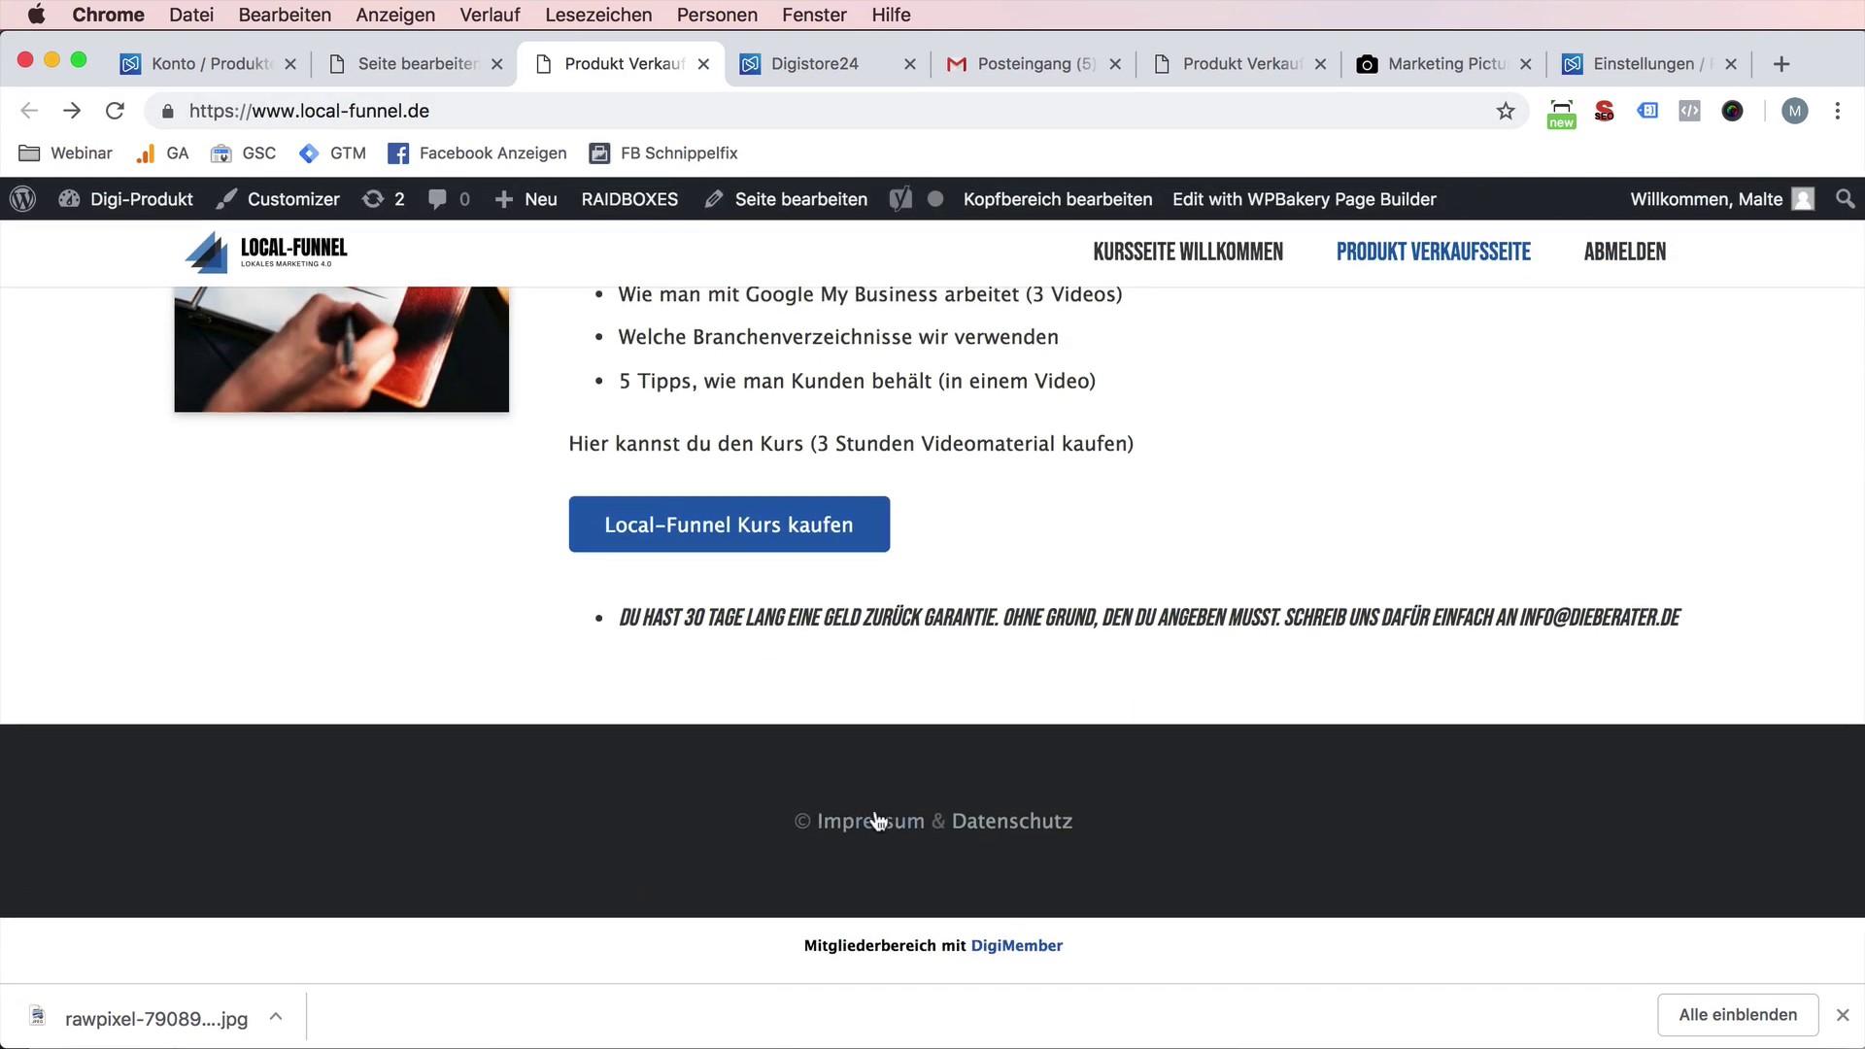
pyautogui.click(878, 821)
pyautogui.scroll(-7, 887, 816)
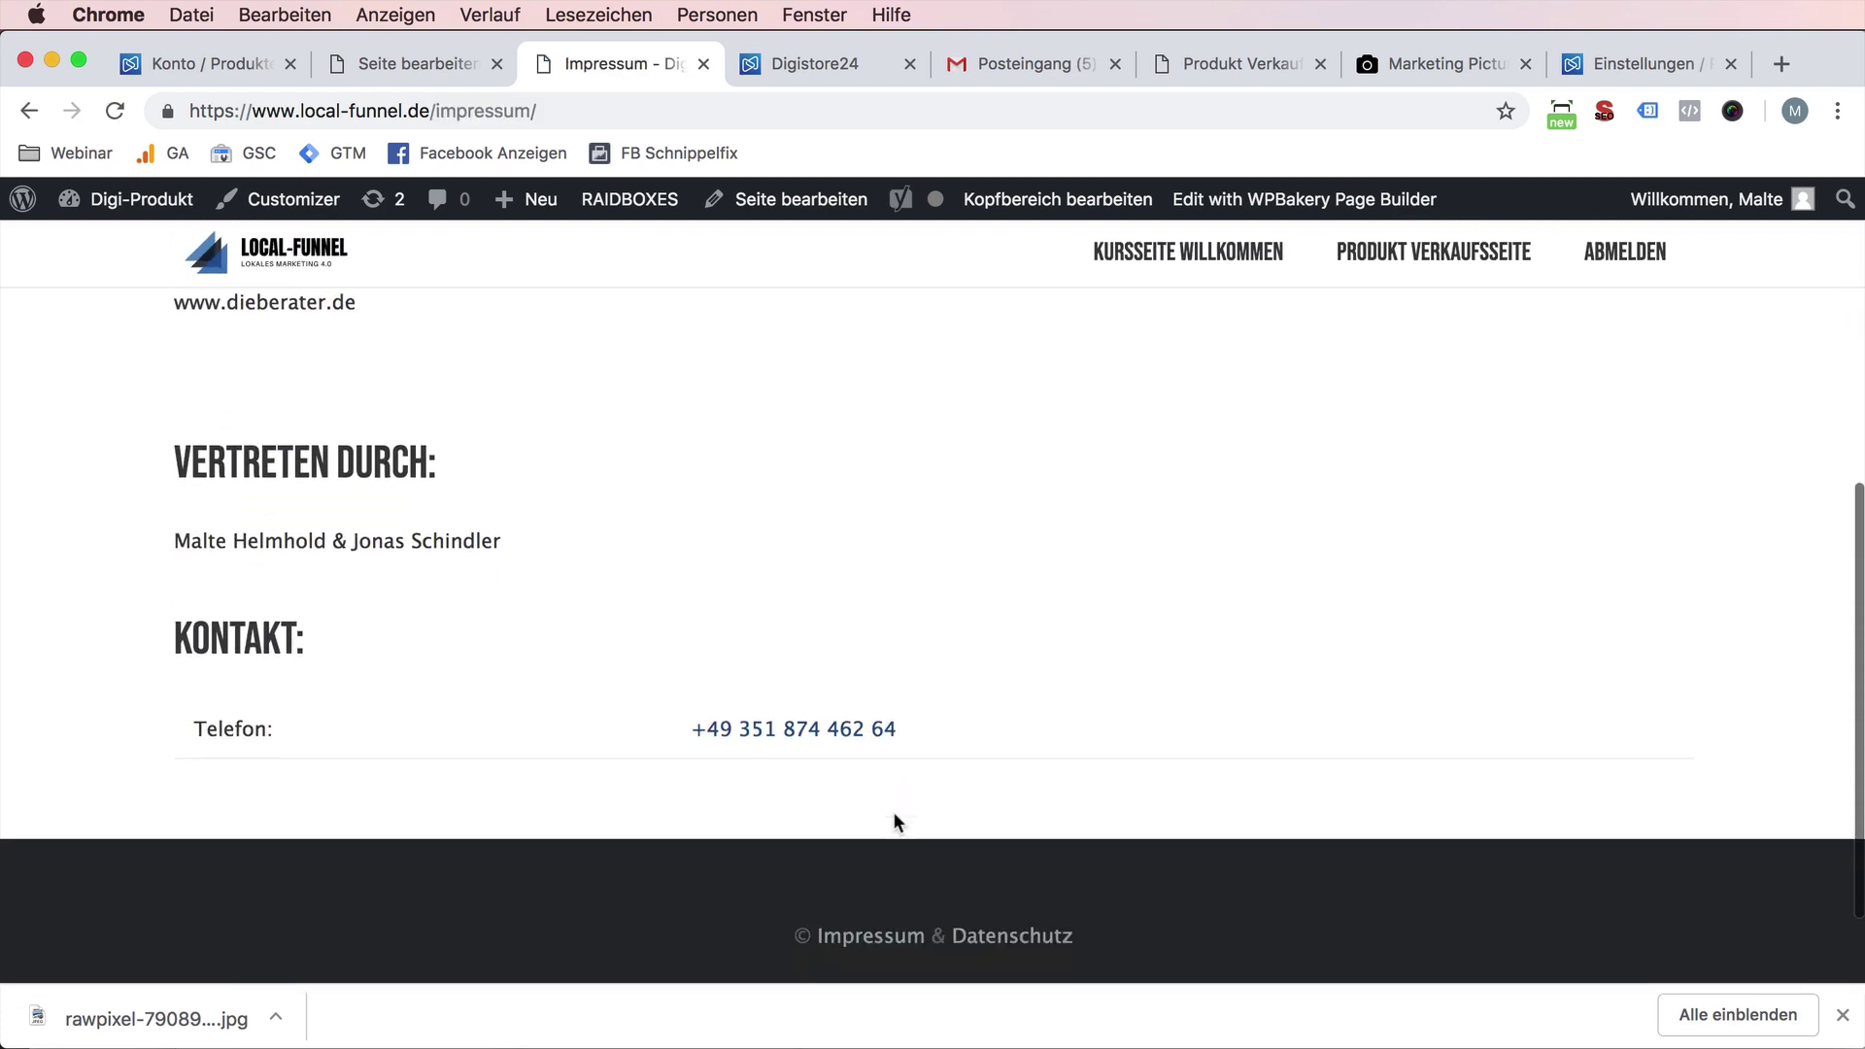
pyautogui.click(1005, 820)
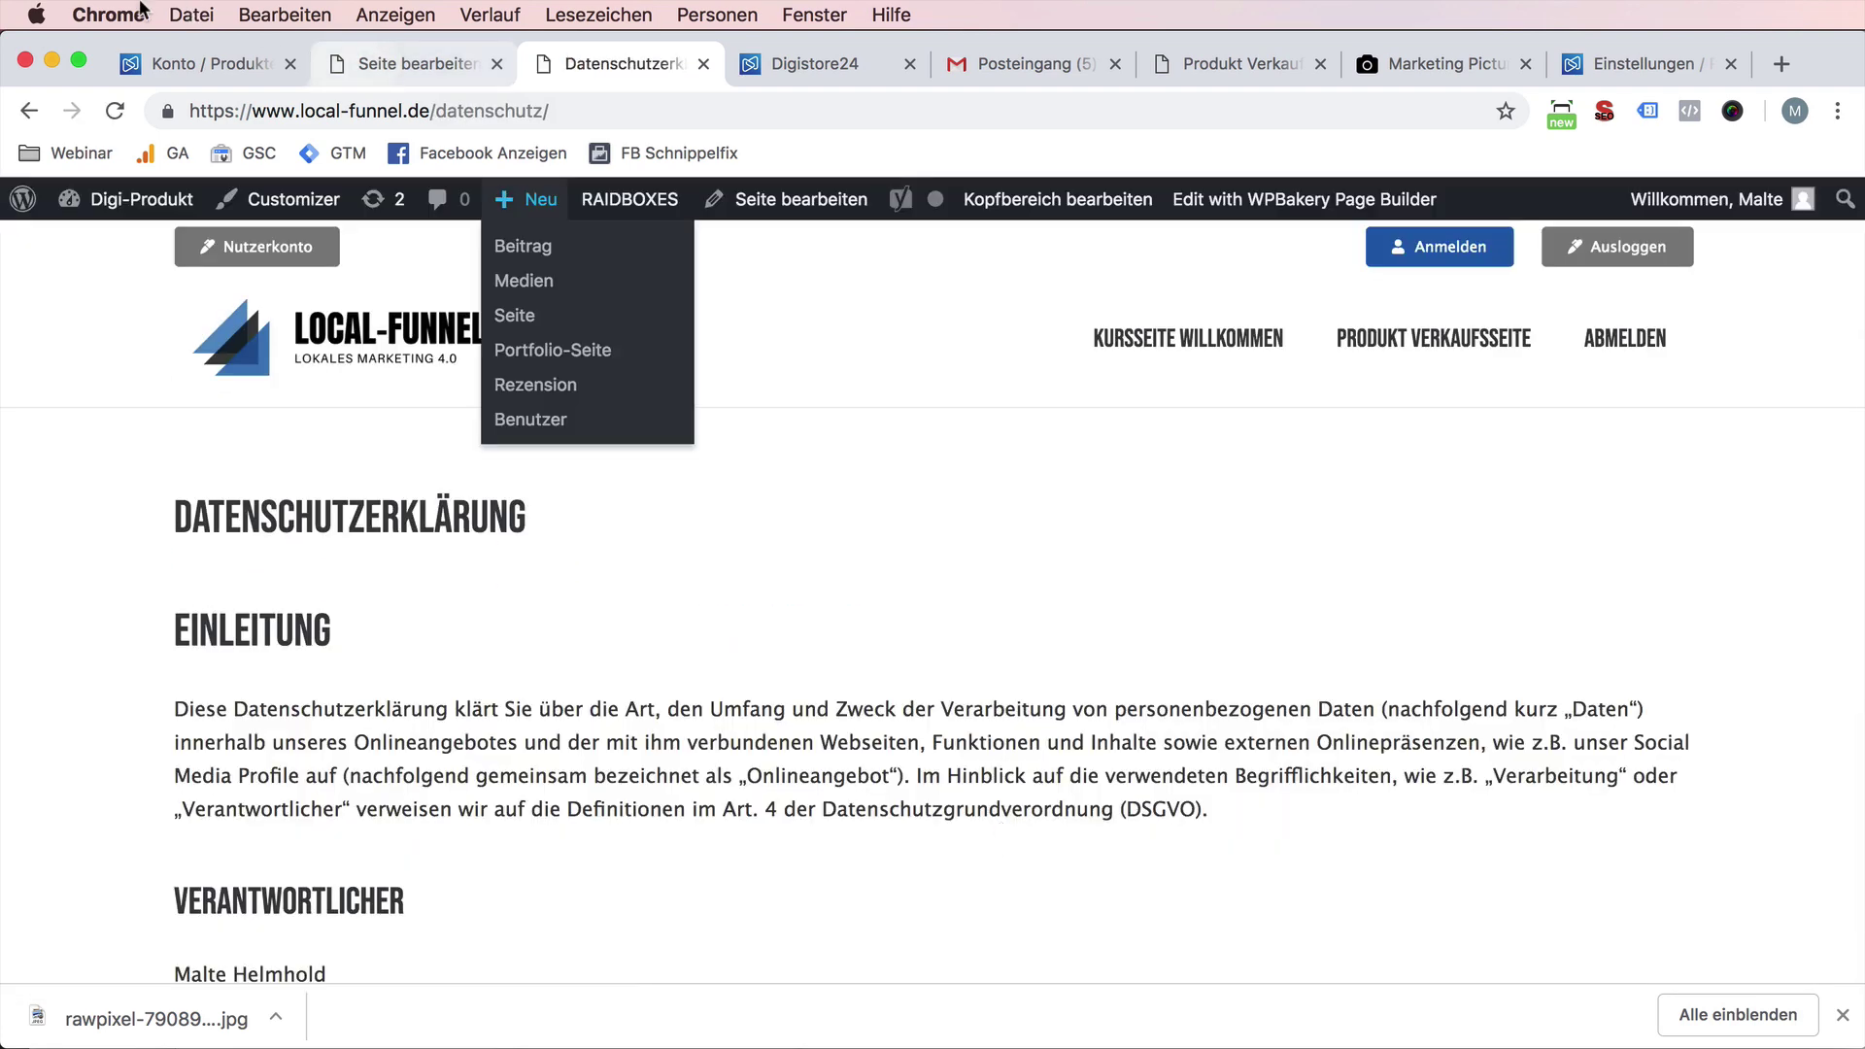
pyautogui.click(175, 66)
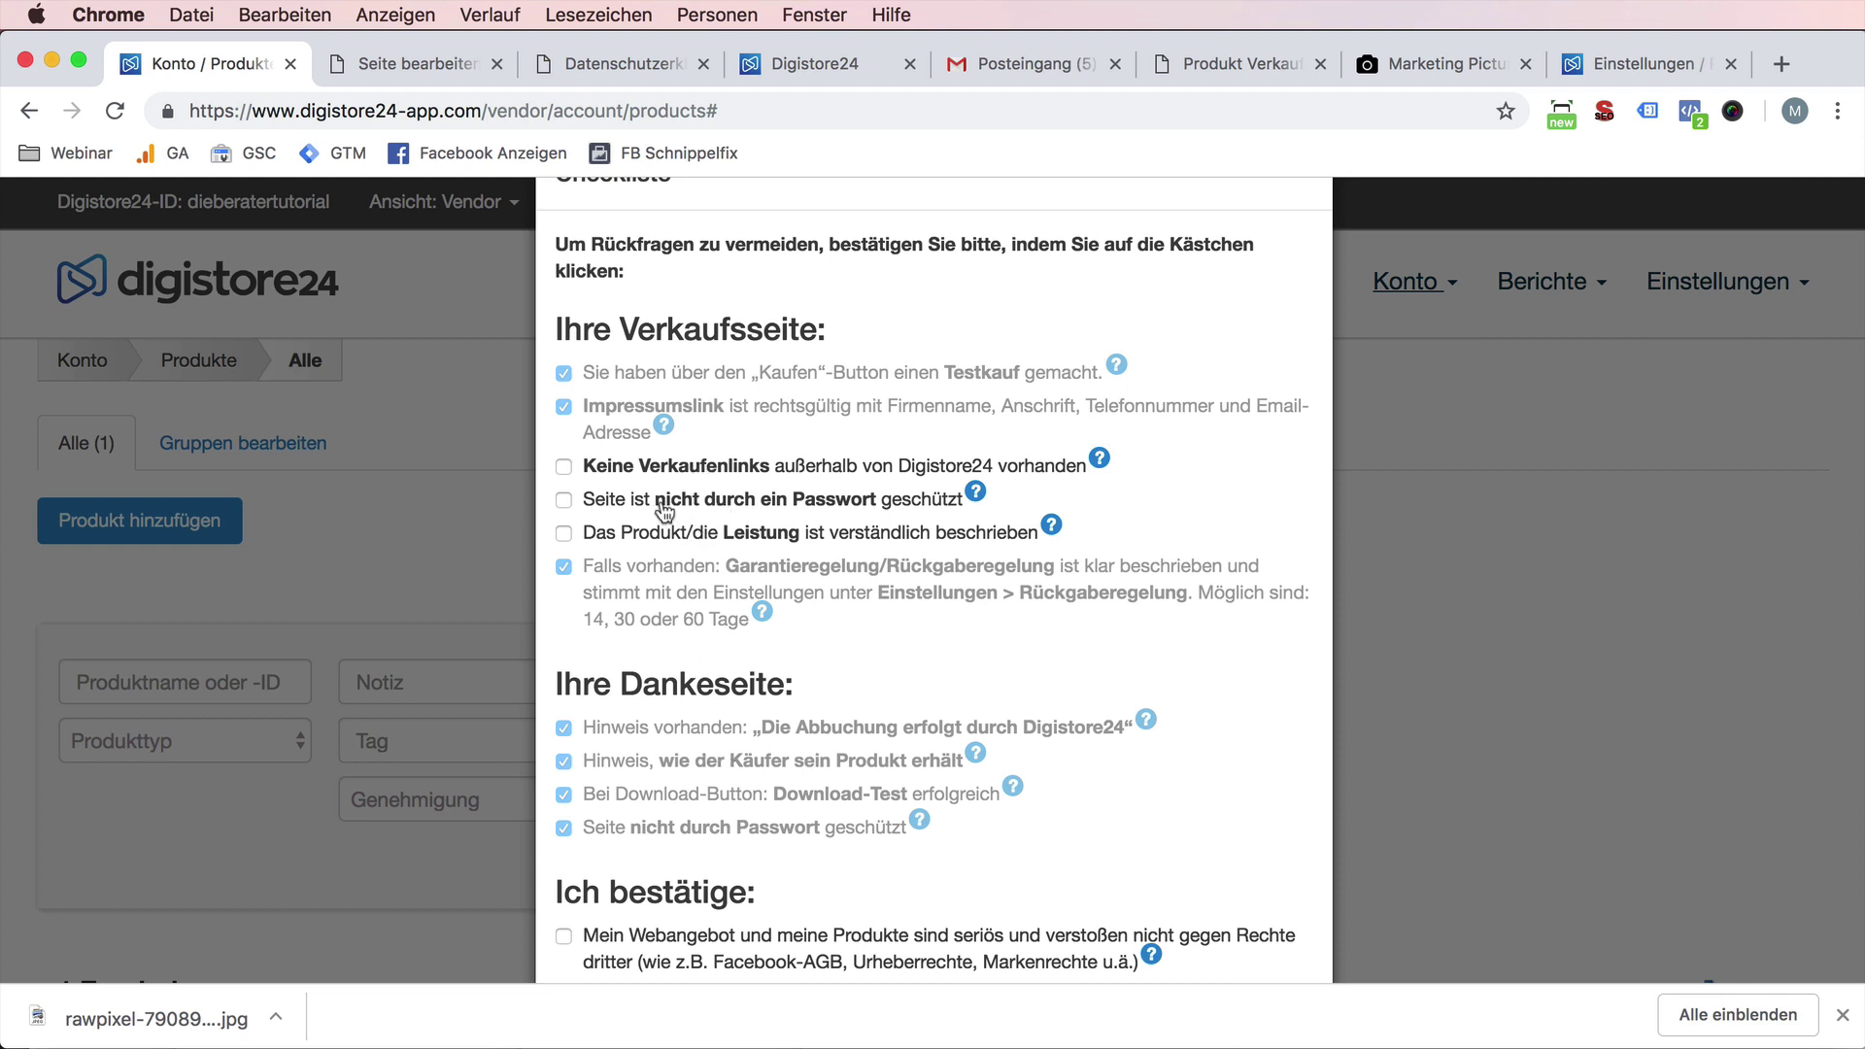
# - Tick the no-password, no outside sales links and clearly described product checklist items
pyautogui.click(580, 498)
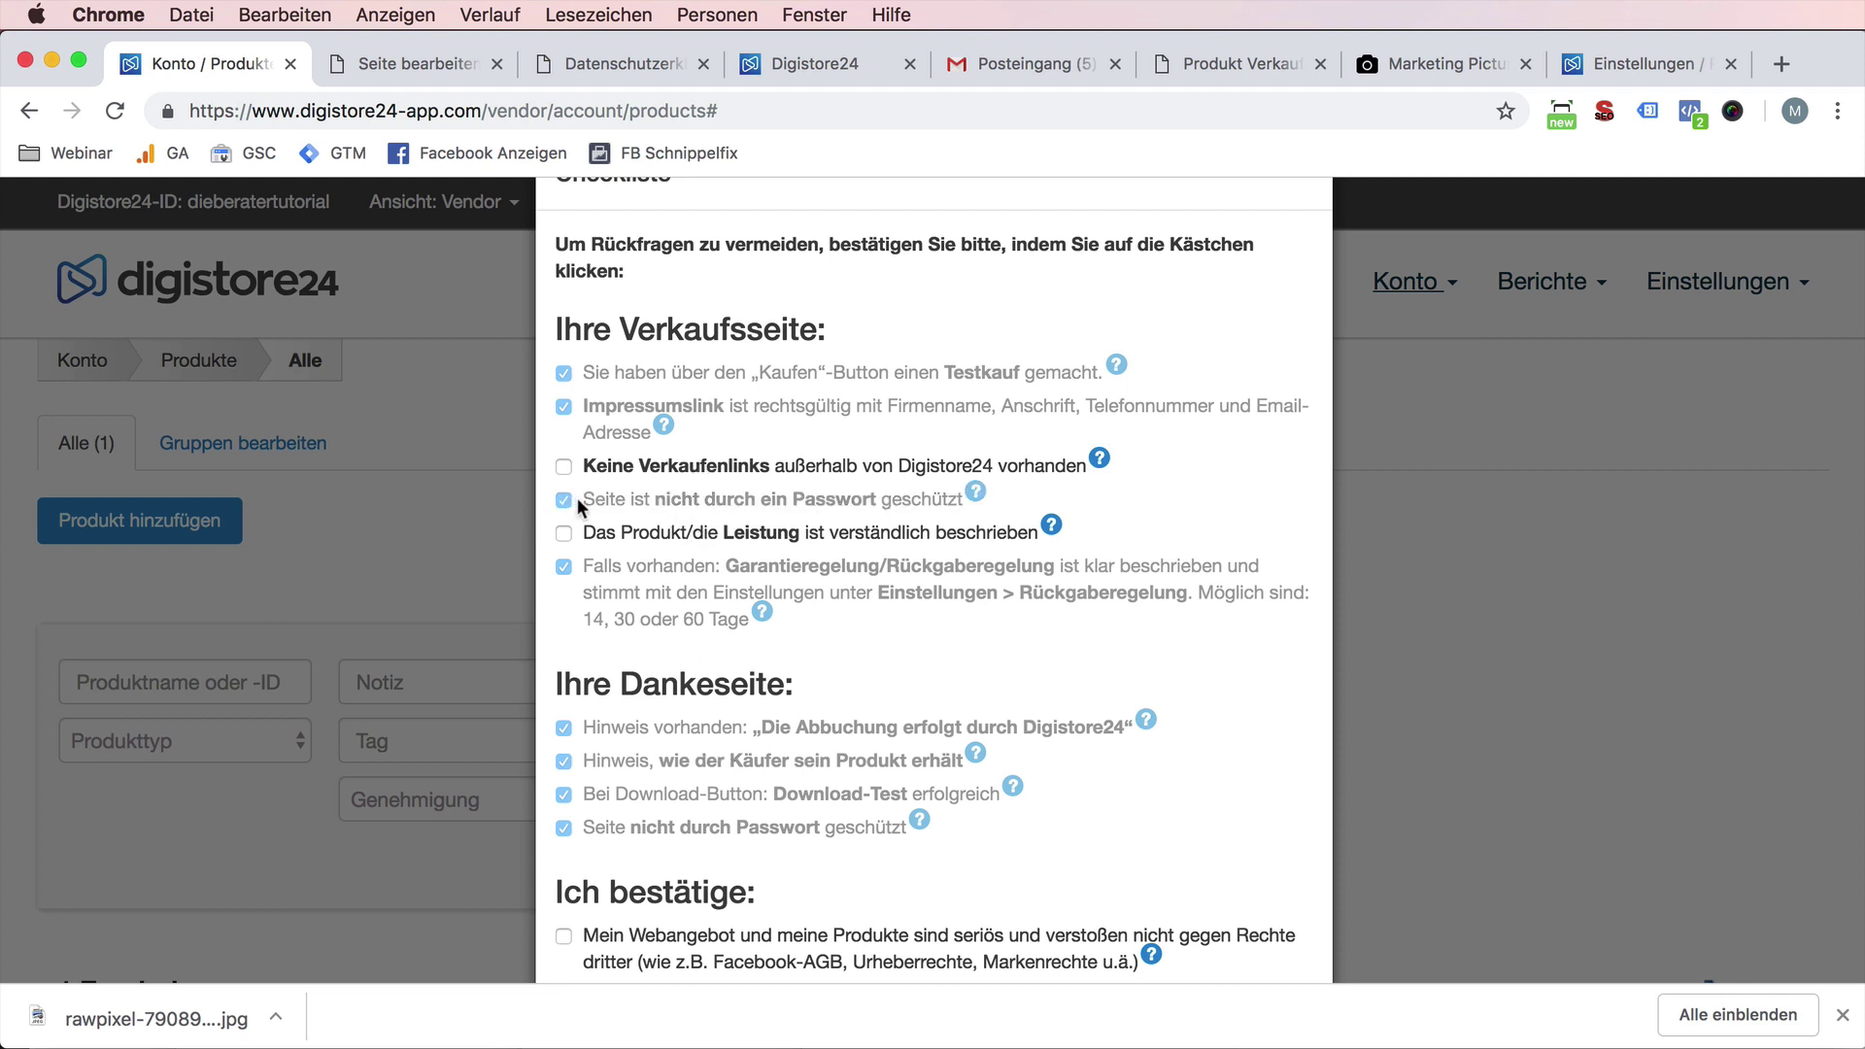
pyautogui.click(720, 470)
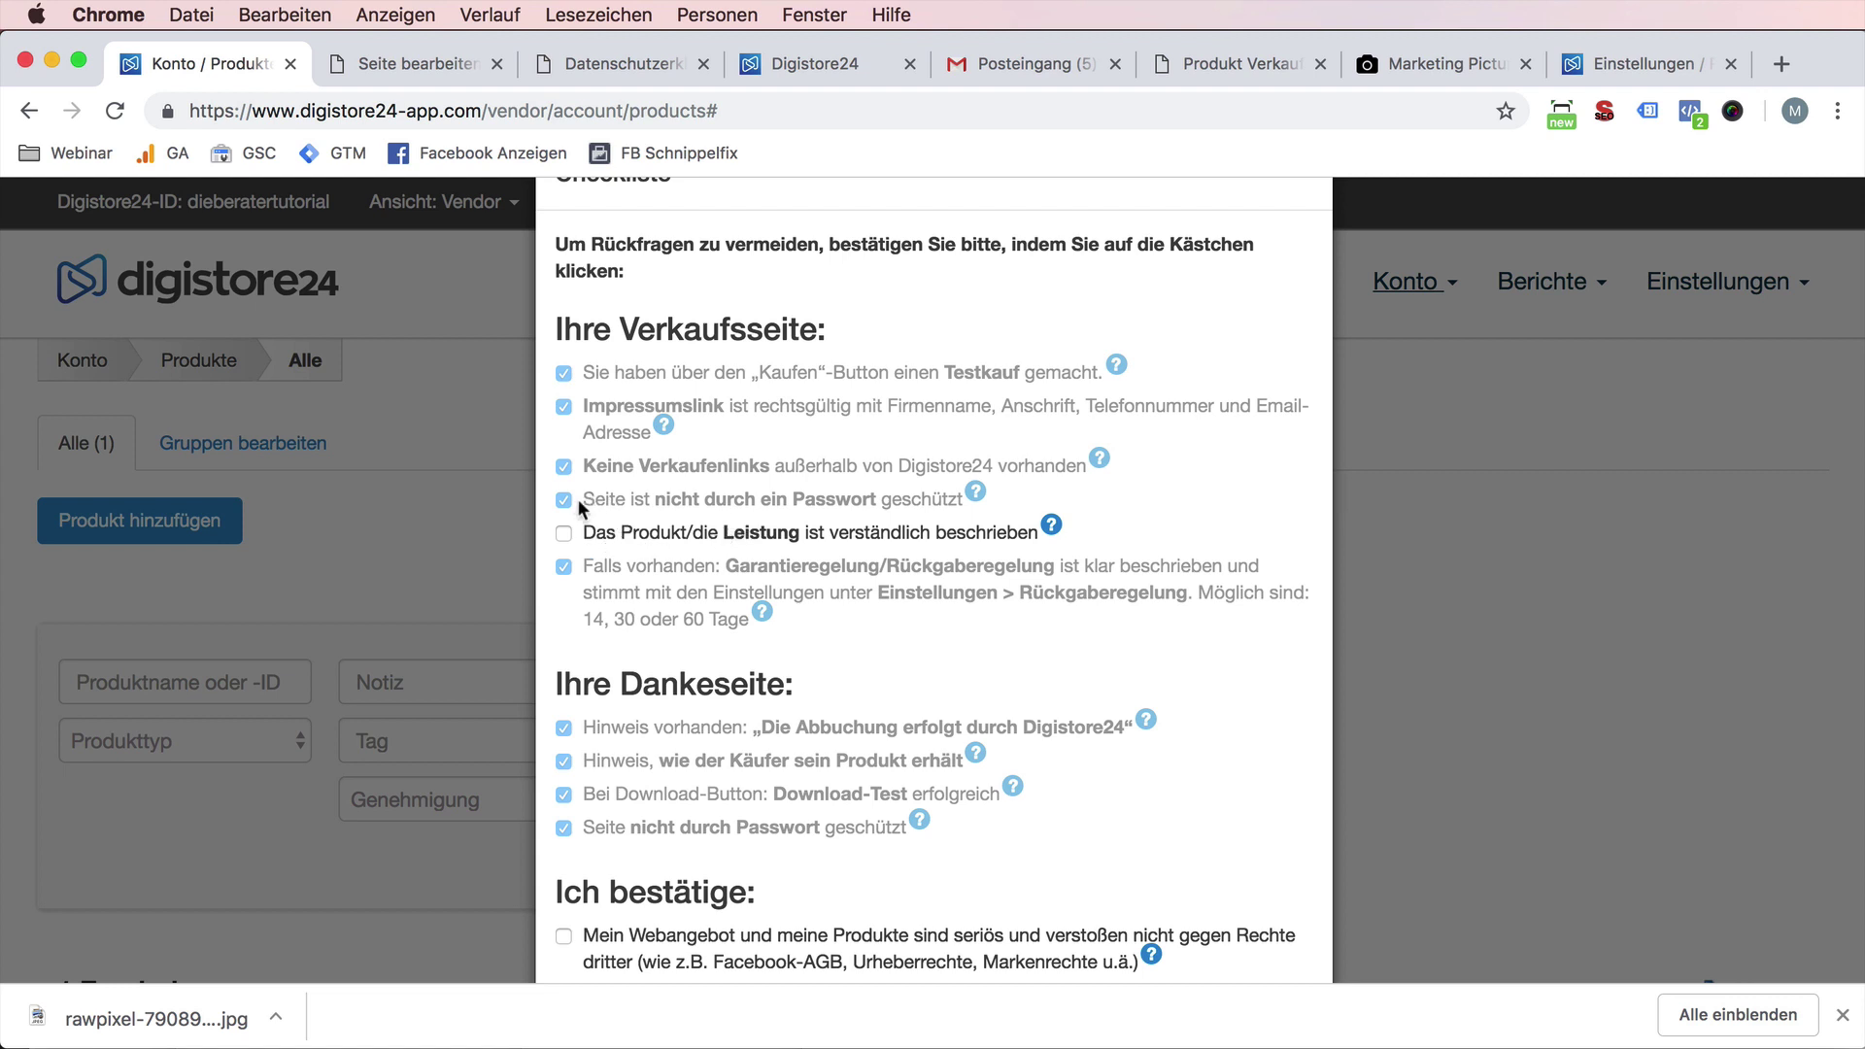
pyautogui.moveTo(576, 498); pyautogui.dragTo(965, 493)
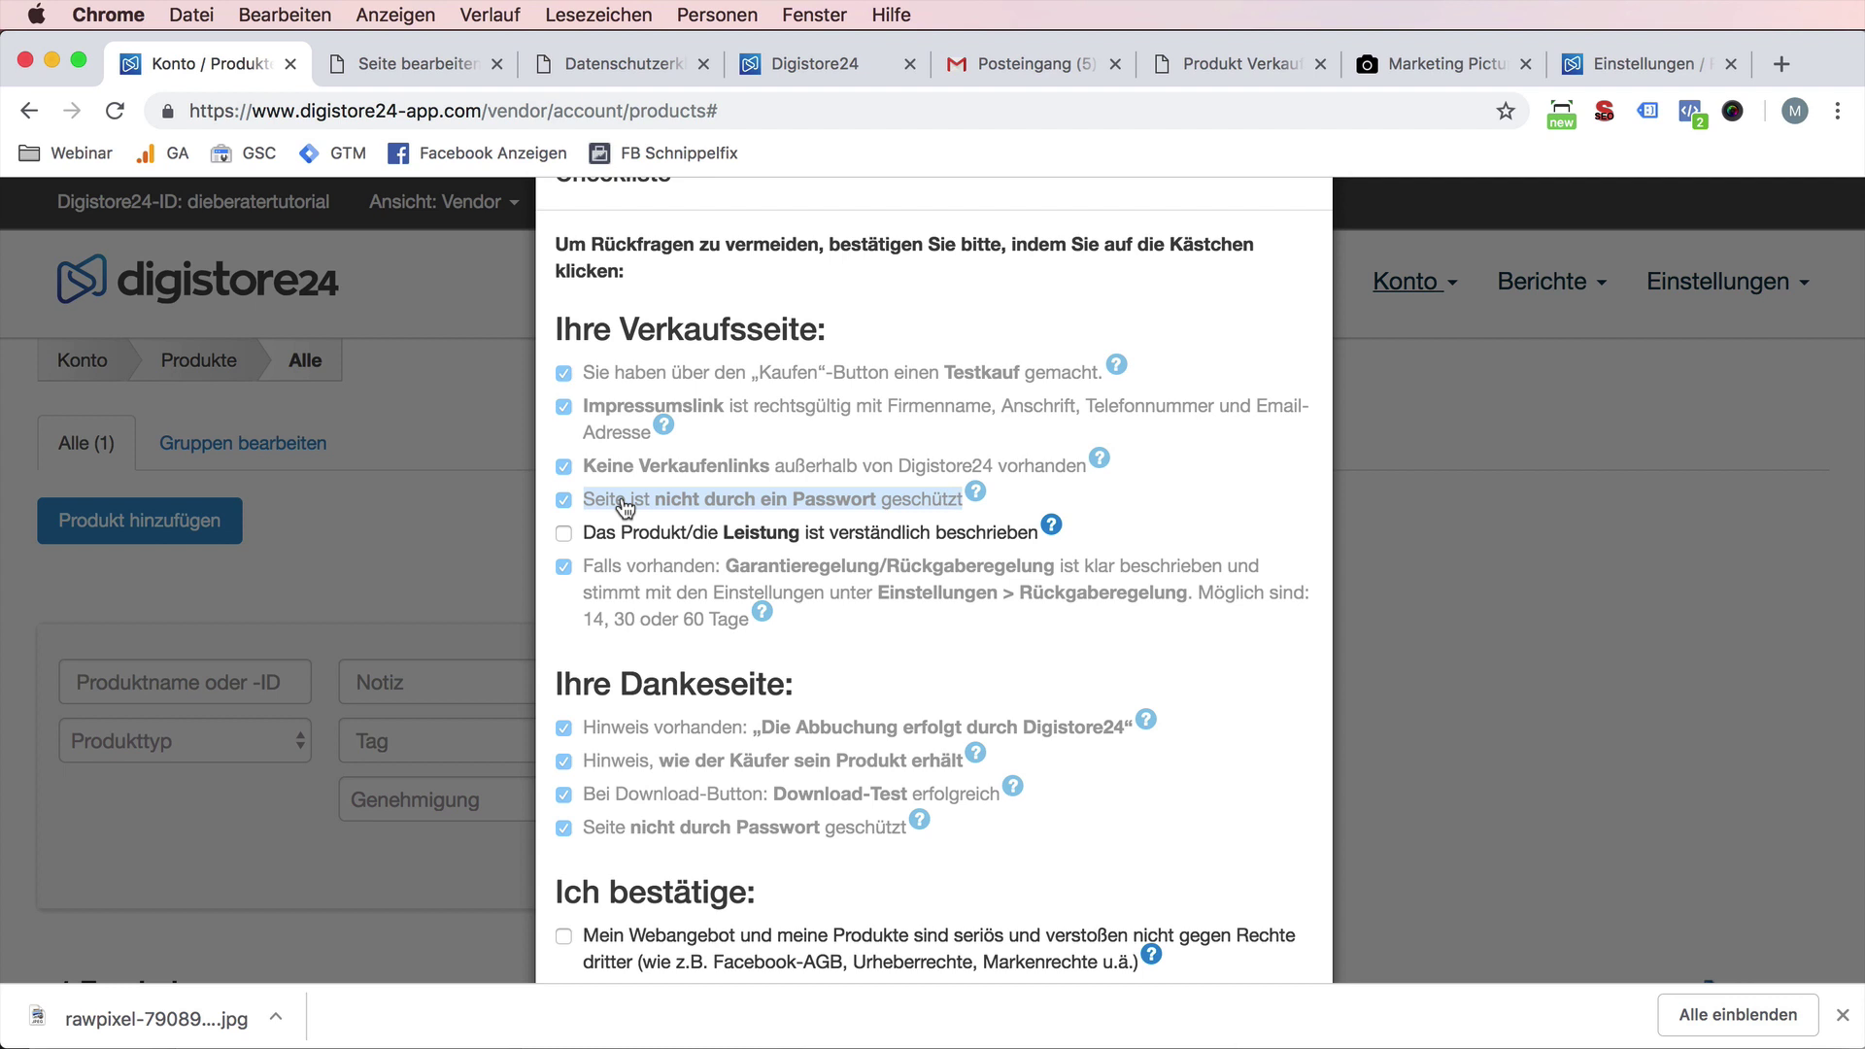
pyautogui.click(617, 545)
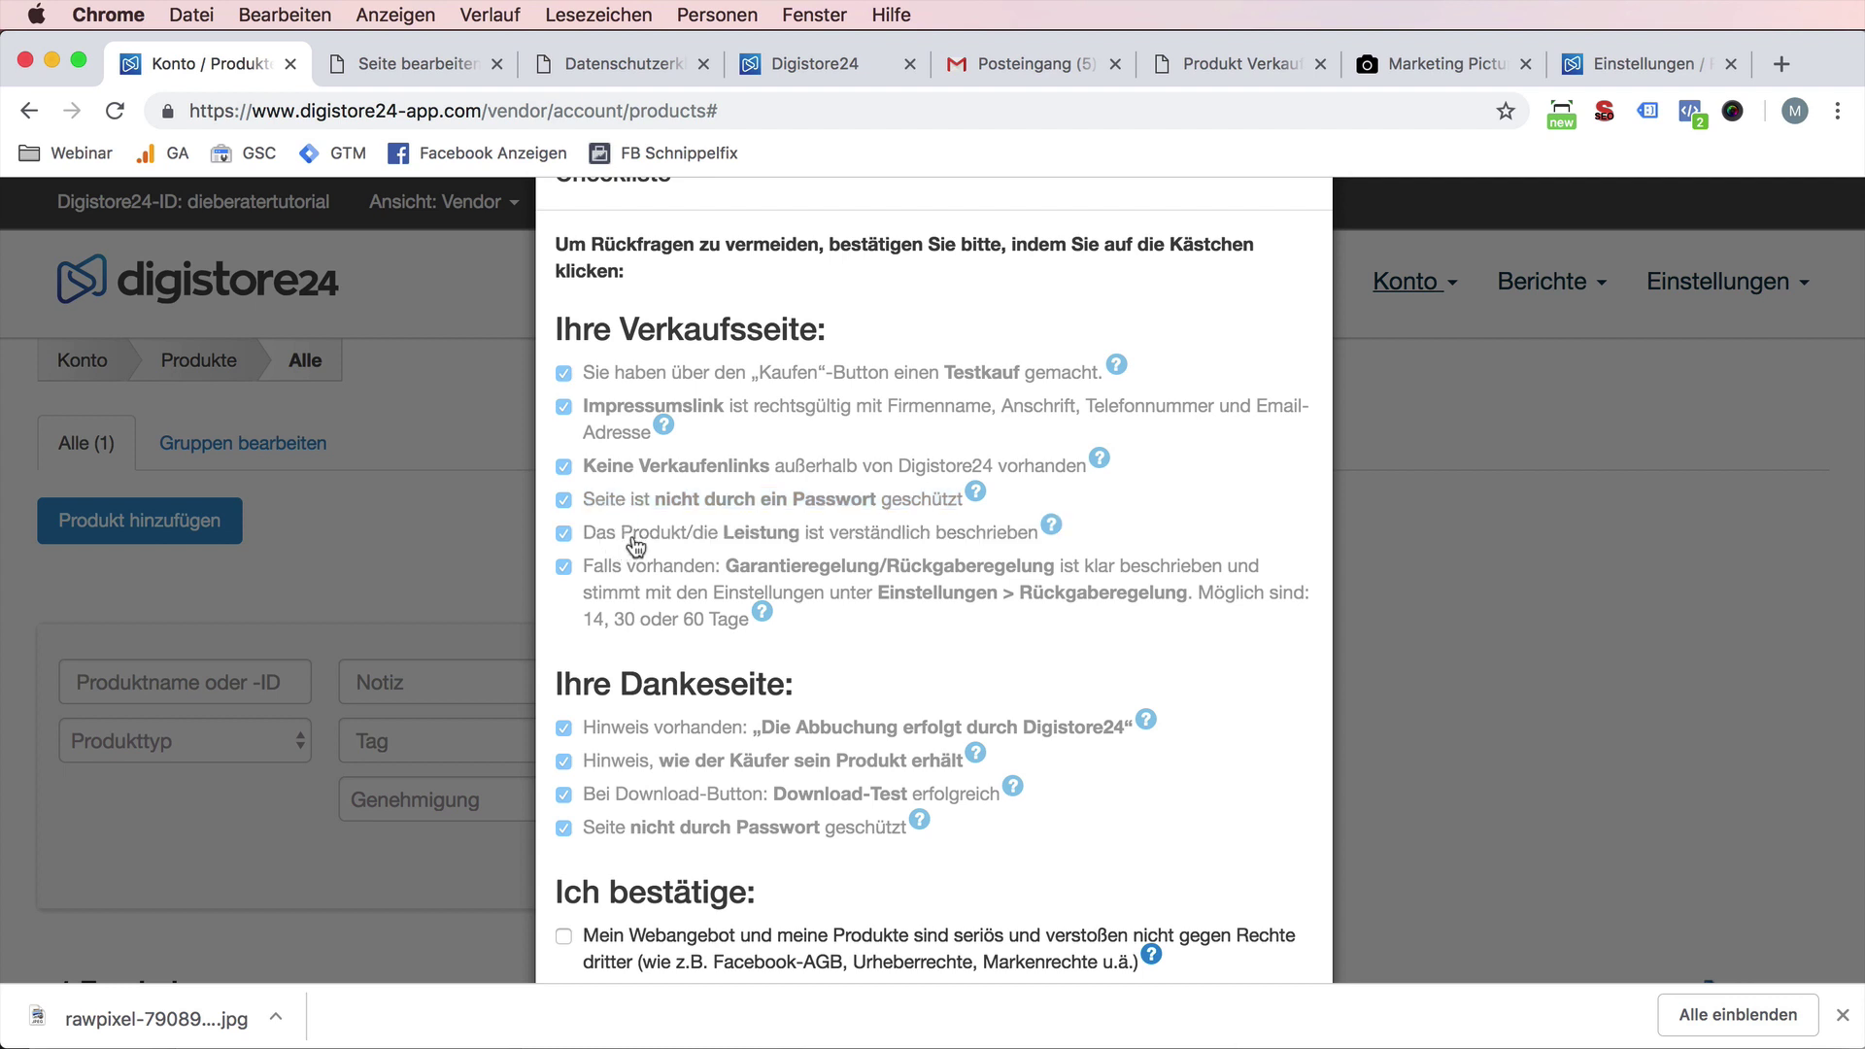
pyautogui.scroll(-2, 716, 626)
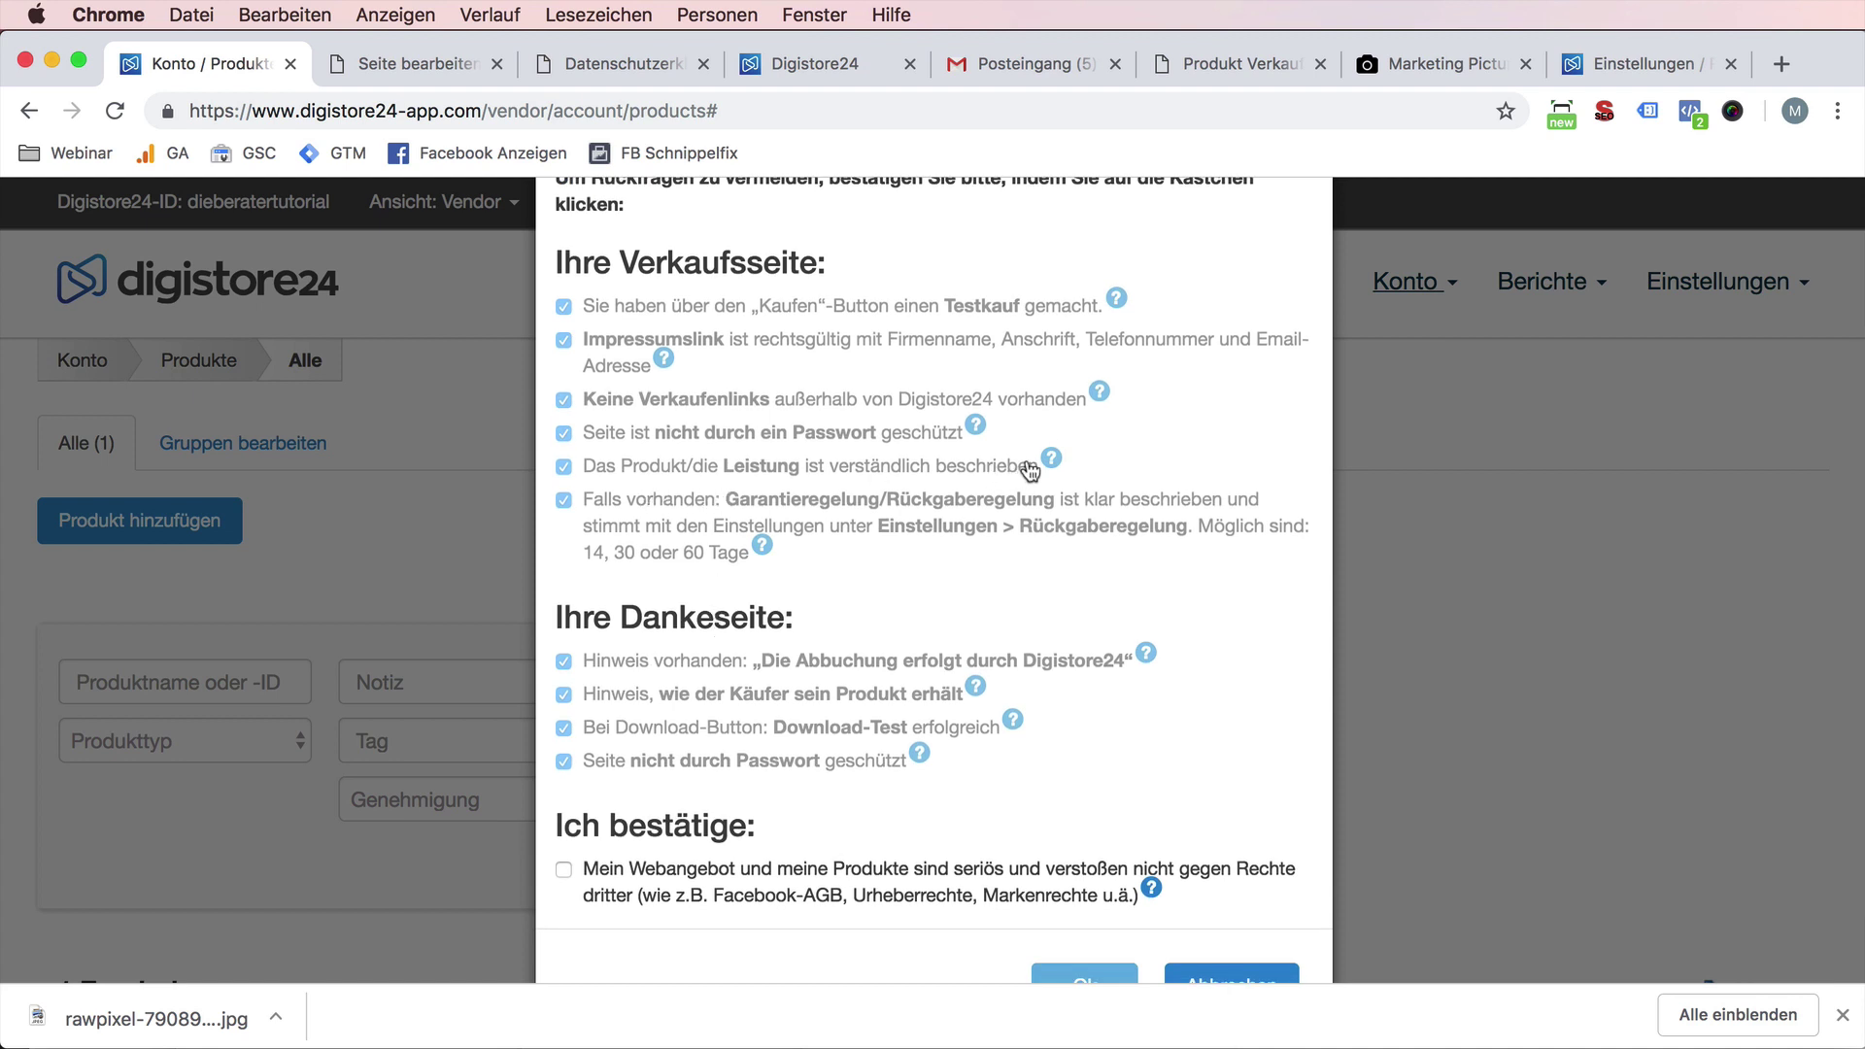
pyautogui.click(1052, 462)
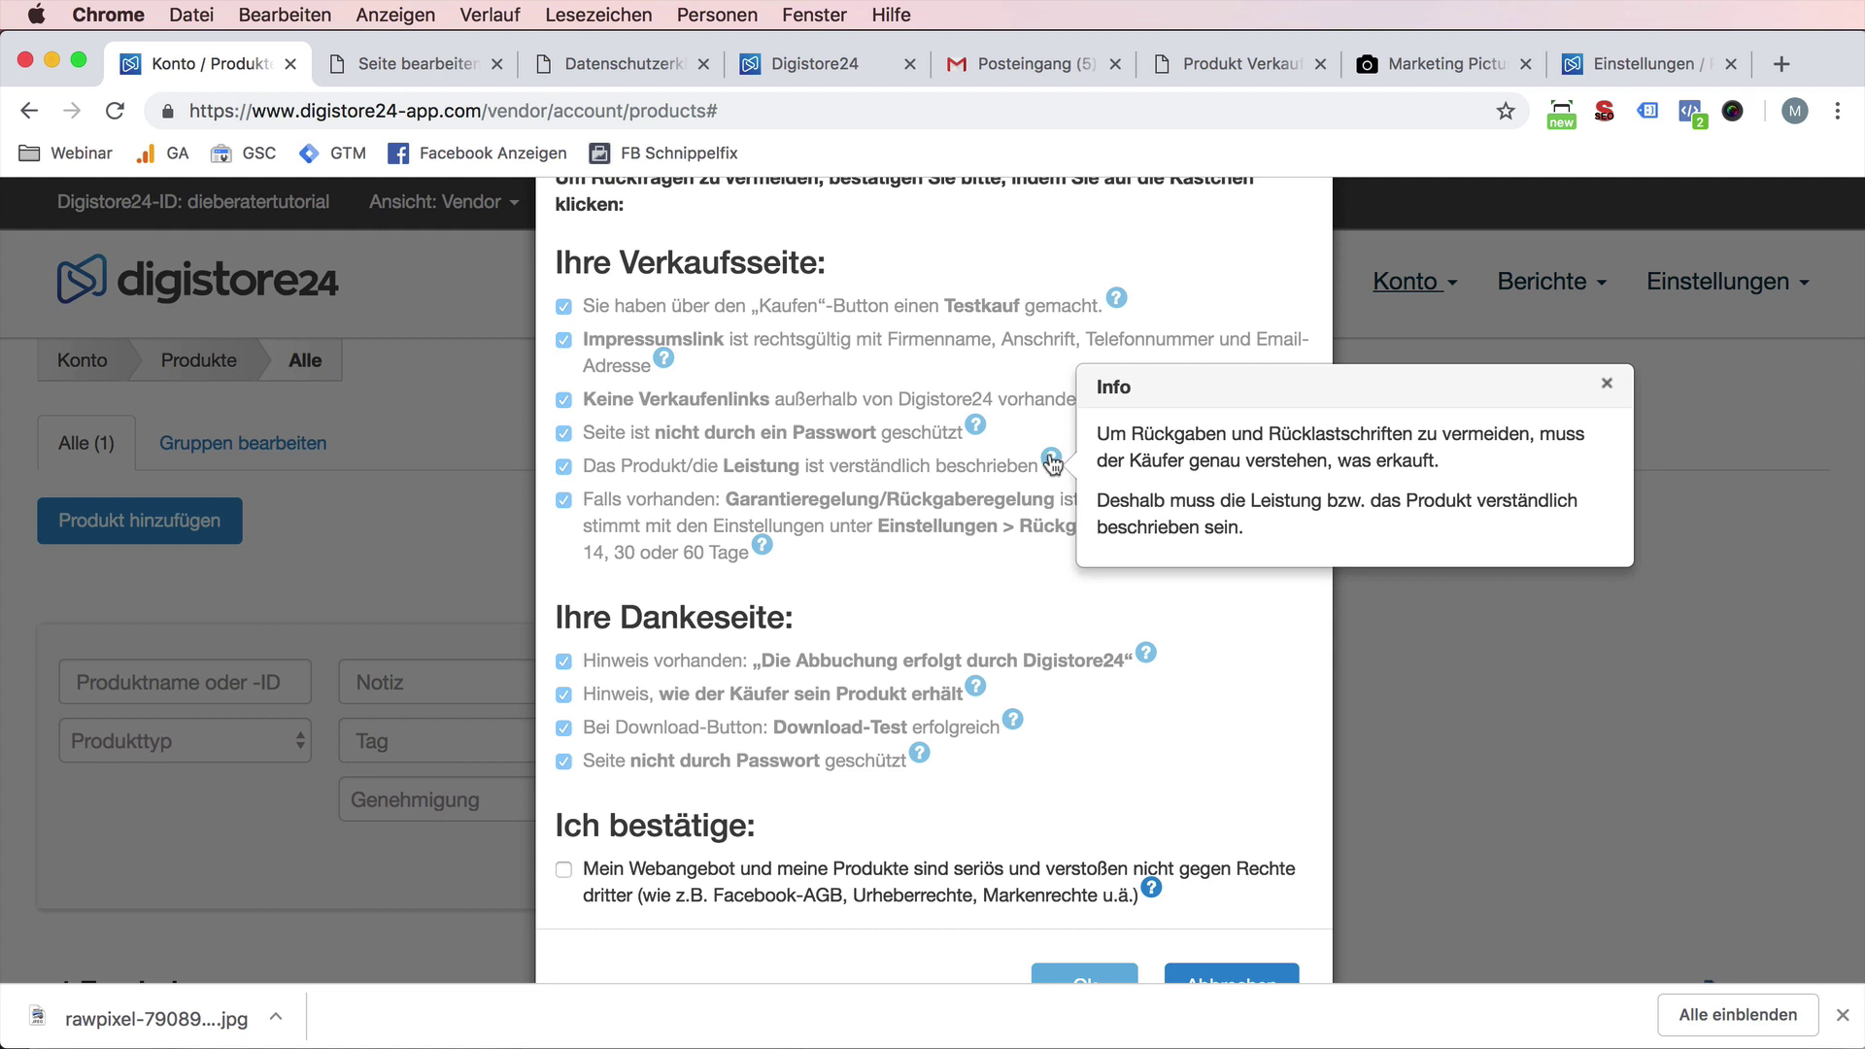
# - Tick the Garantieregelung and legitimacy confirmations, then submit the checklist with Ok
pyautogui.click(938, 544)
pyautogui.scroll(-2, 656, 794)
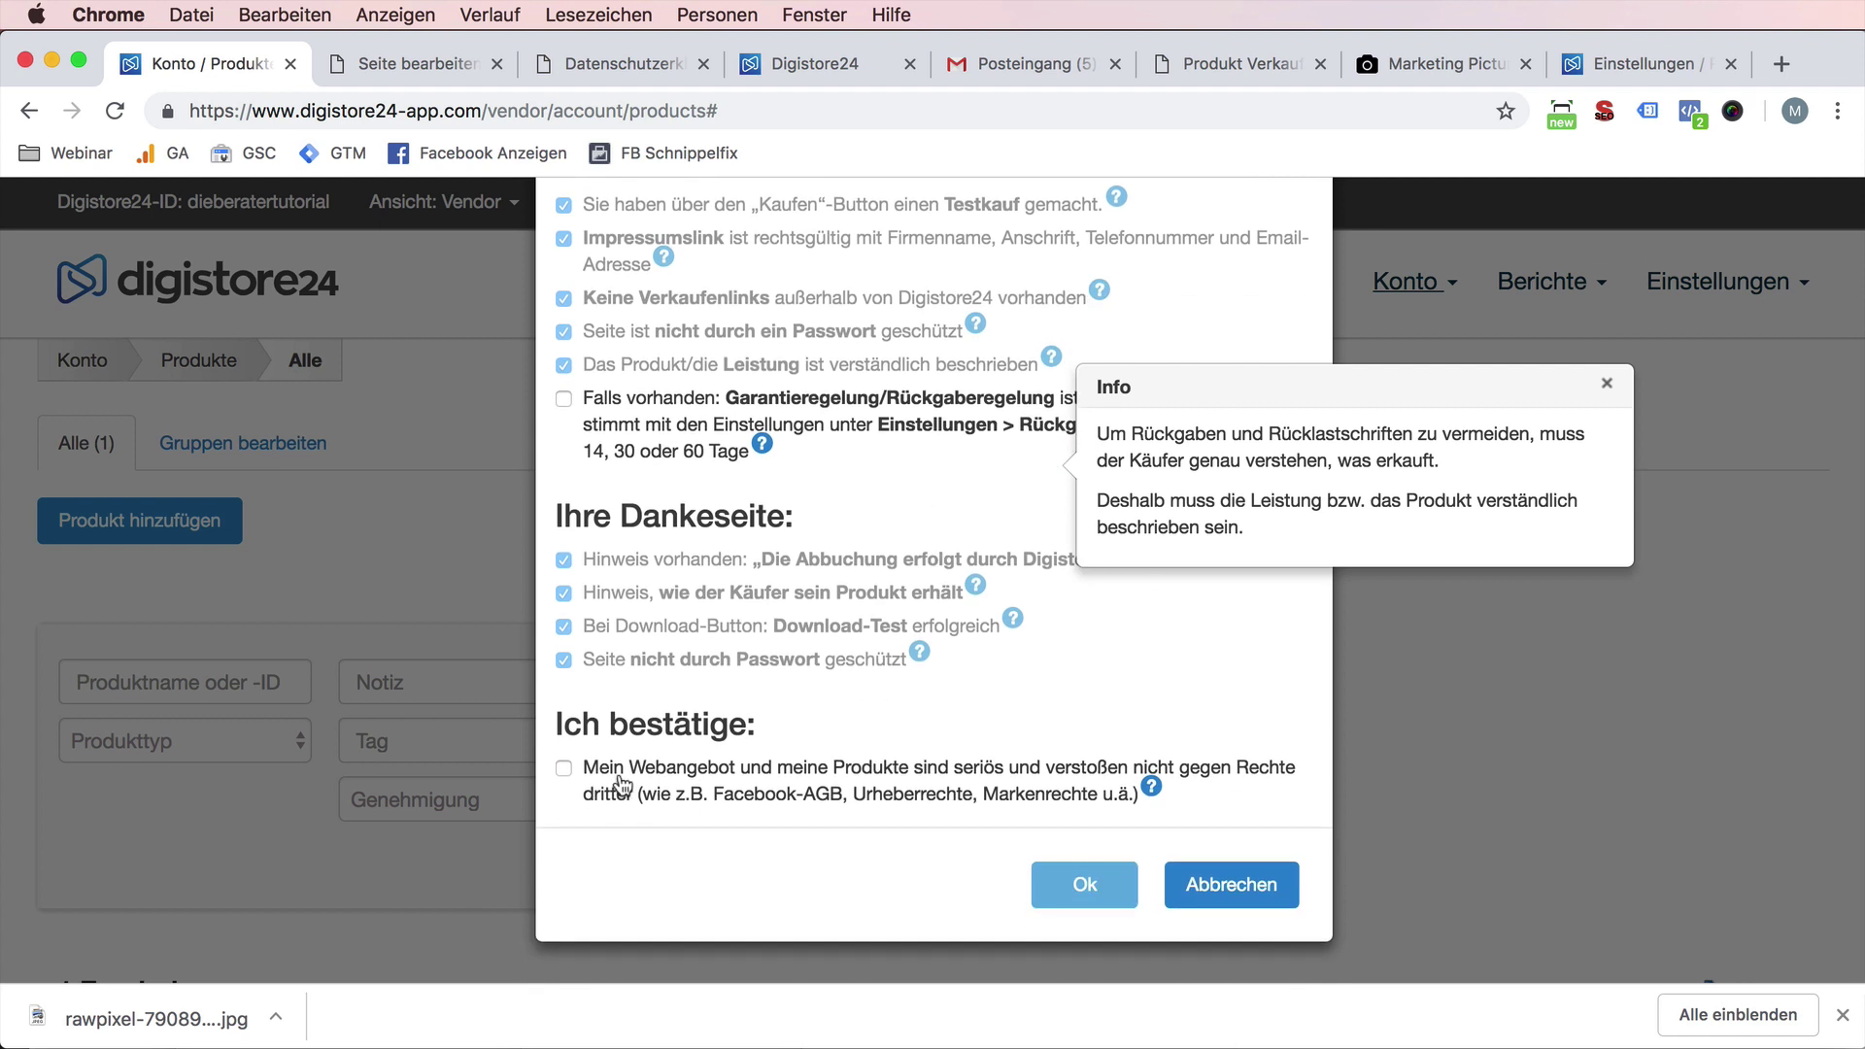
pyautogui.click(623, 788)
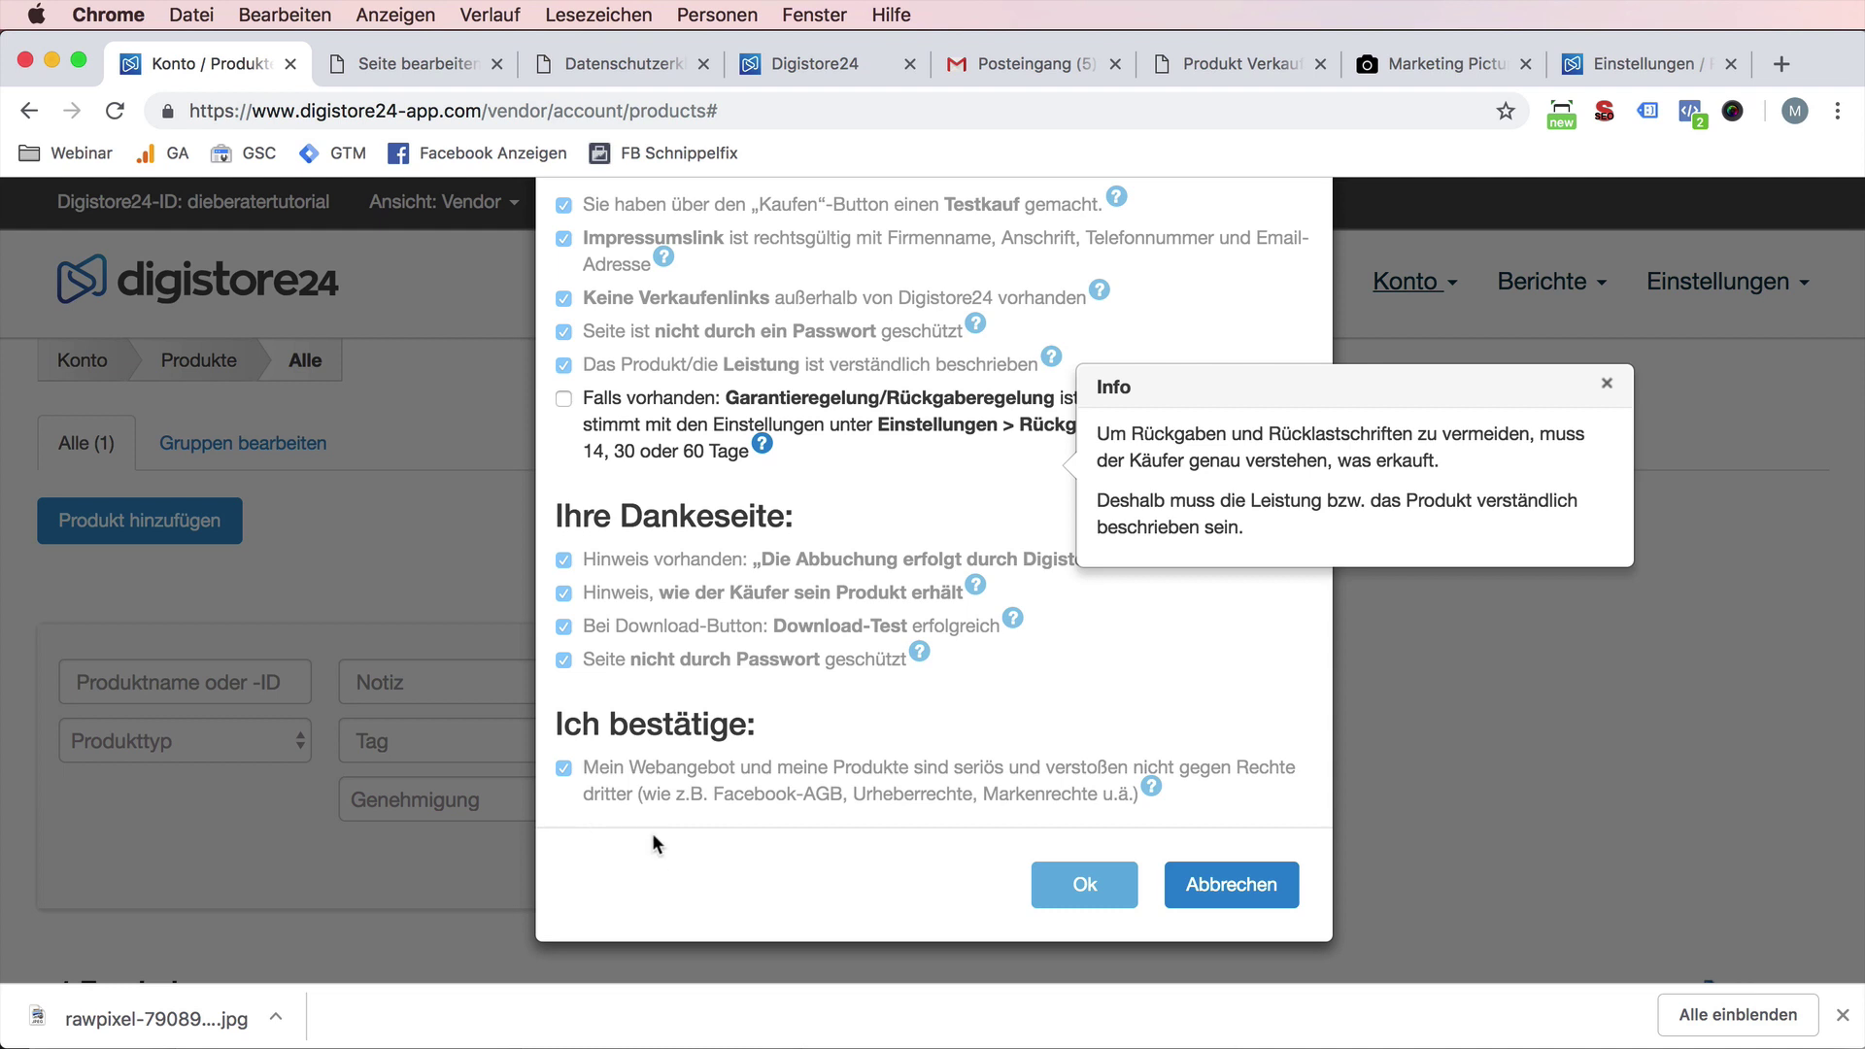
pyautogui.click(1607, 386)
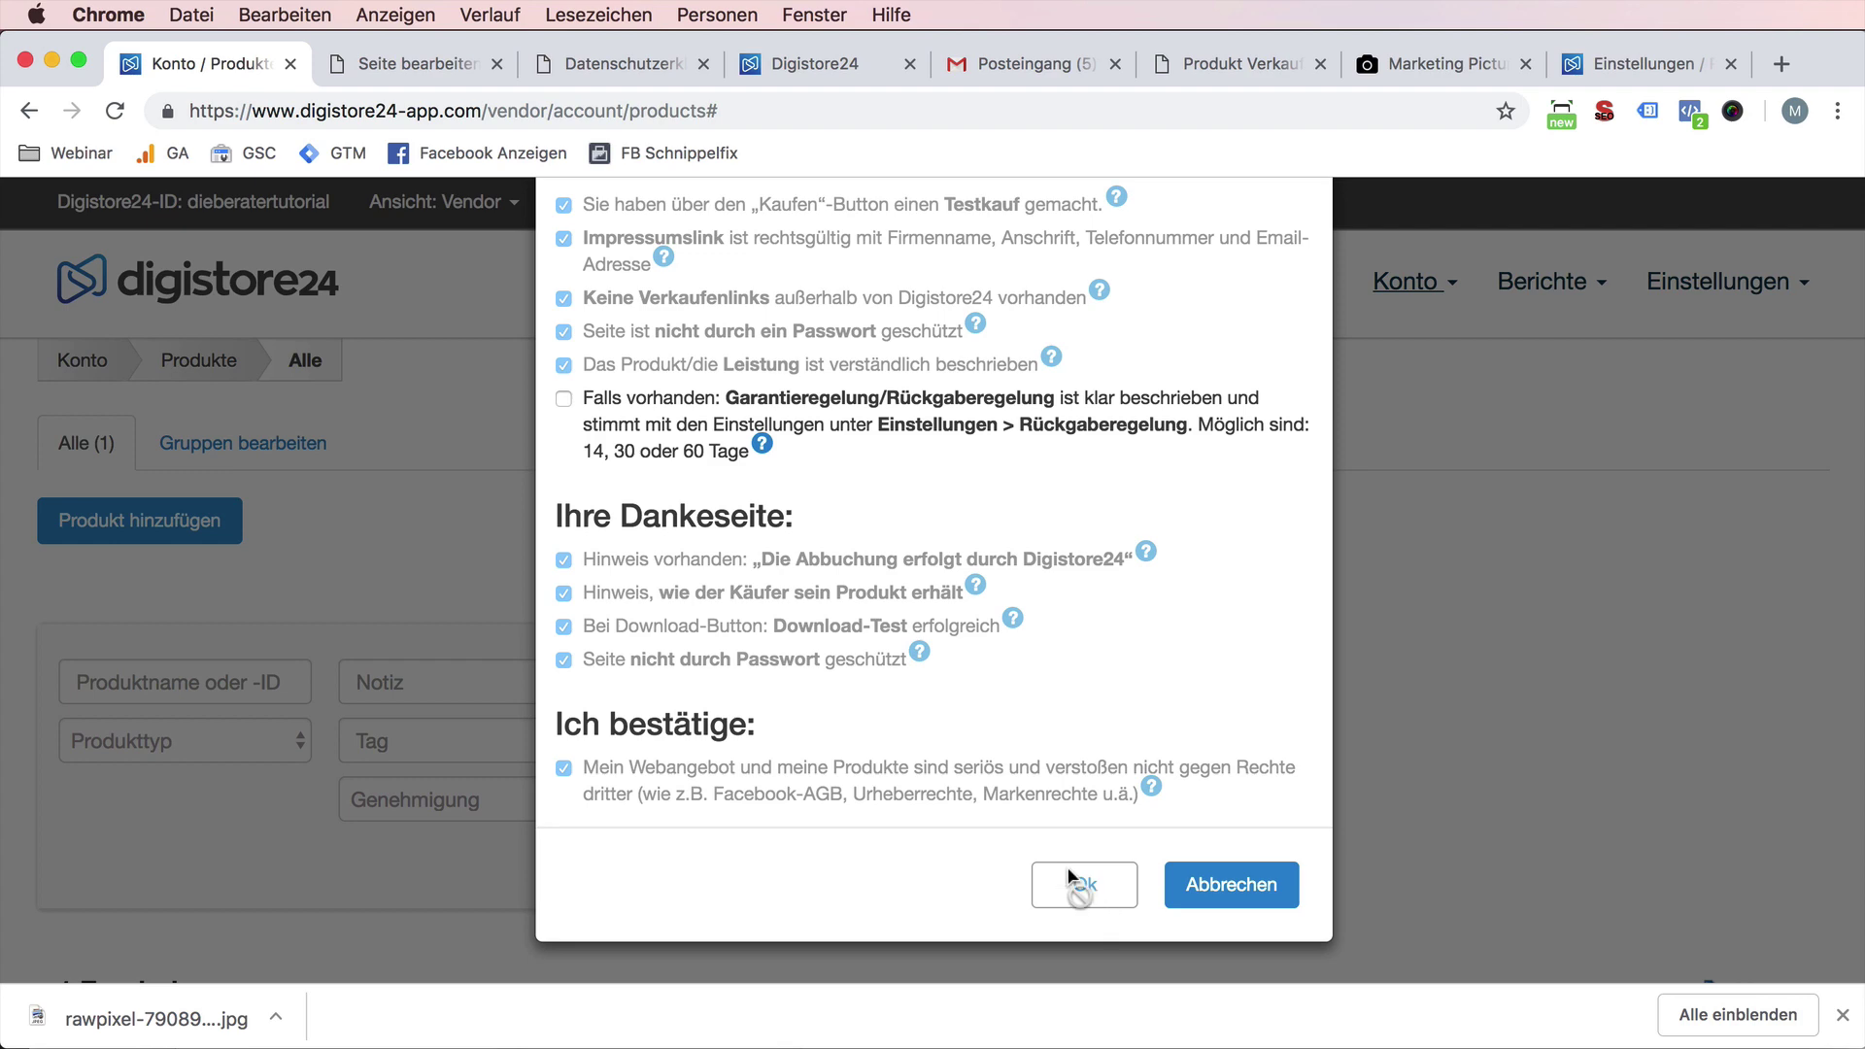
pyautogui.click(564, 399)
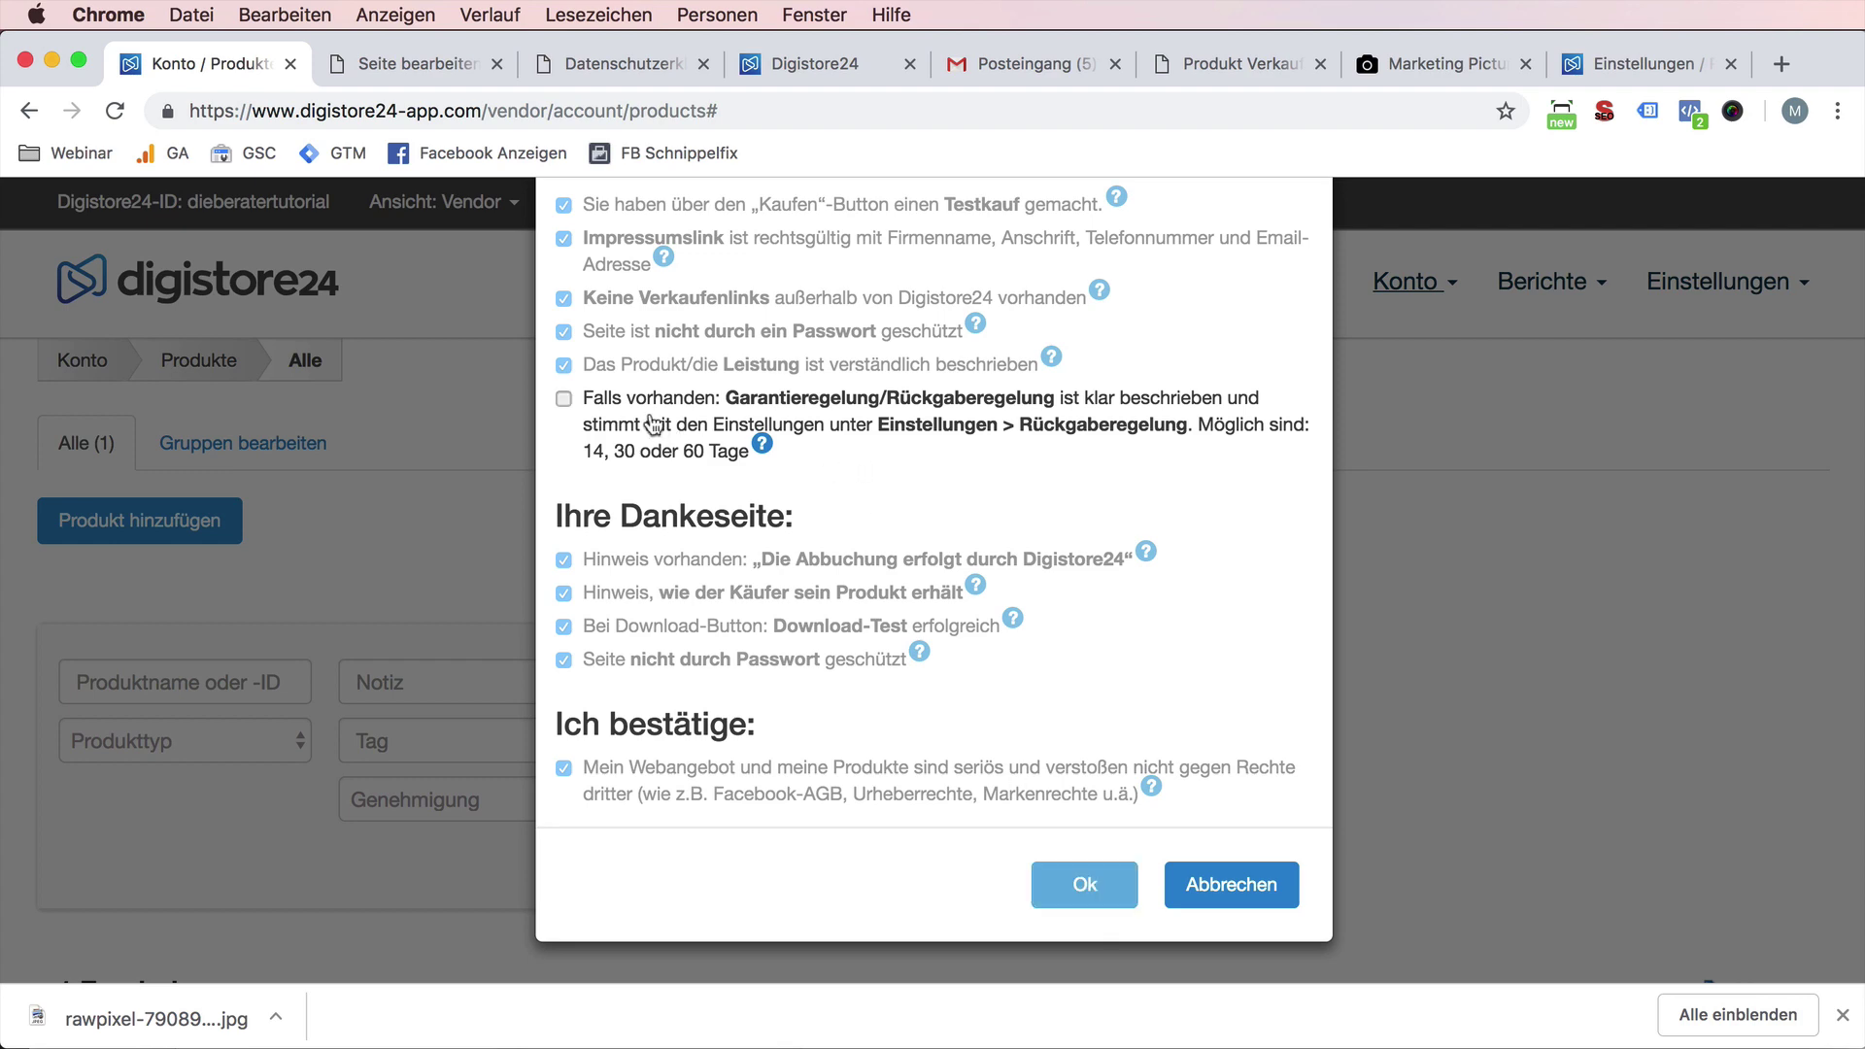
pyautogui.scroll(3, 812, 671)
pyautogui.scroll(-3, 812, 670)
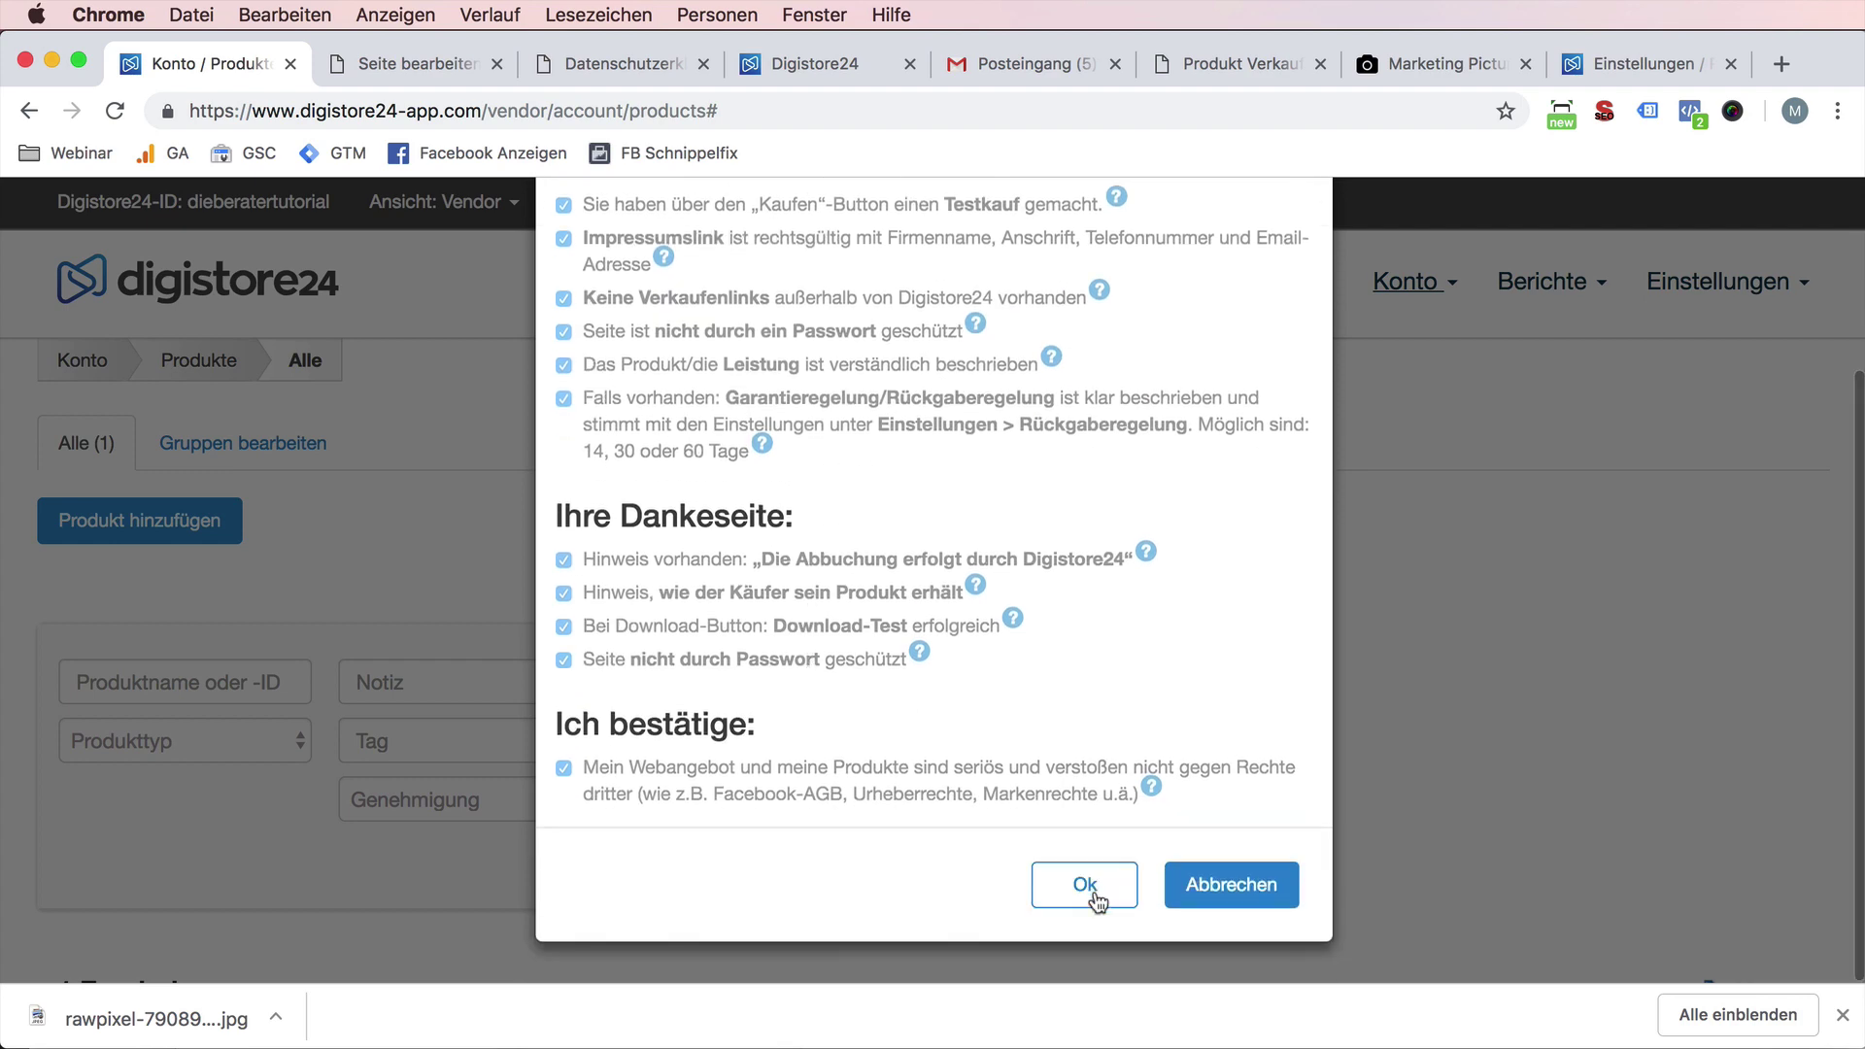
pyautogui.click(1091, 886)
# - Scroll to the results table and highlight the product's waiting Genehmigung status
pyautogui.scroll(-6, 1063, 851)
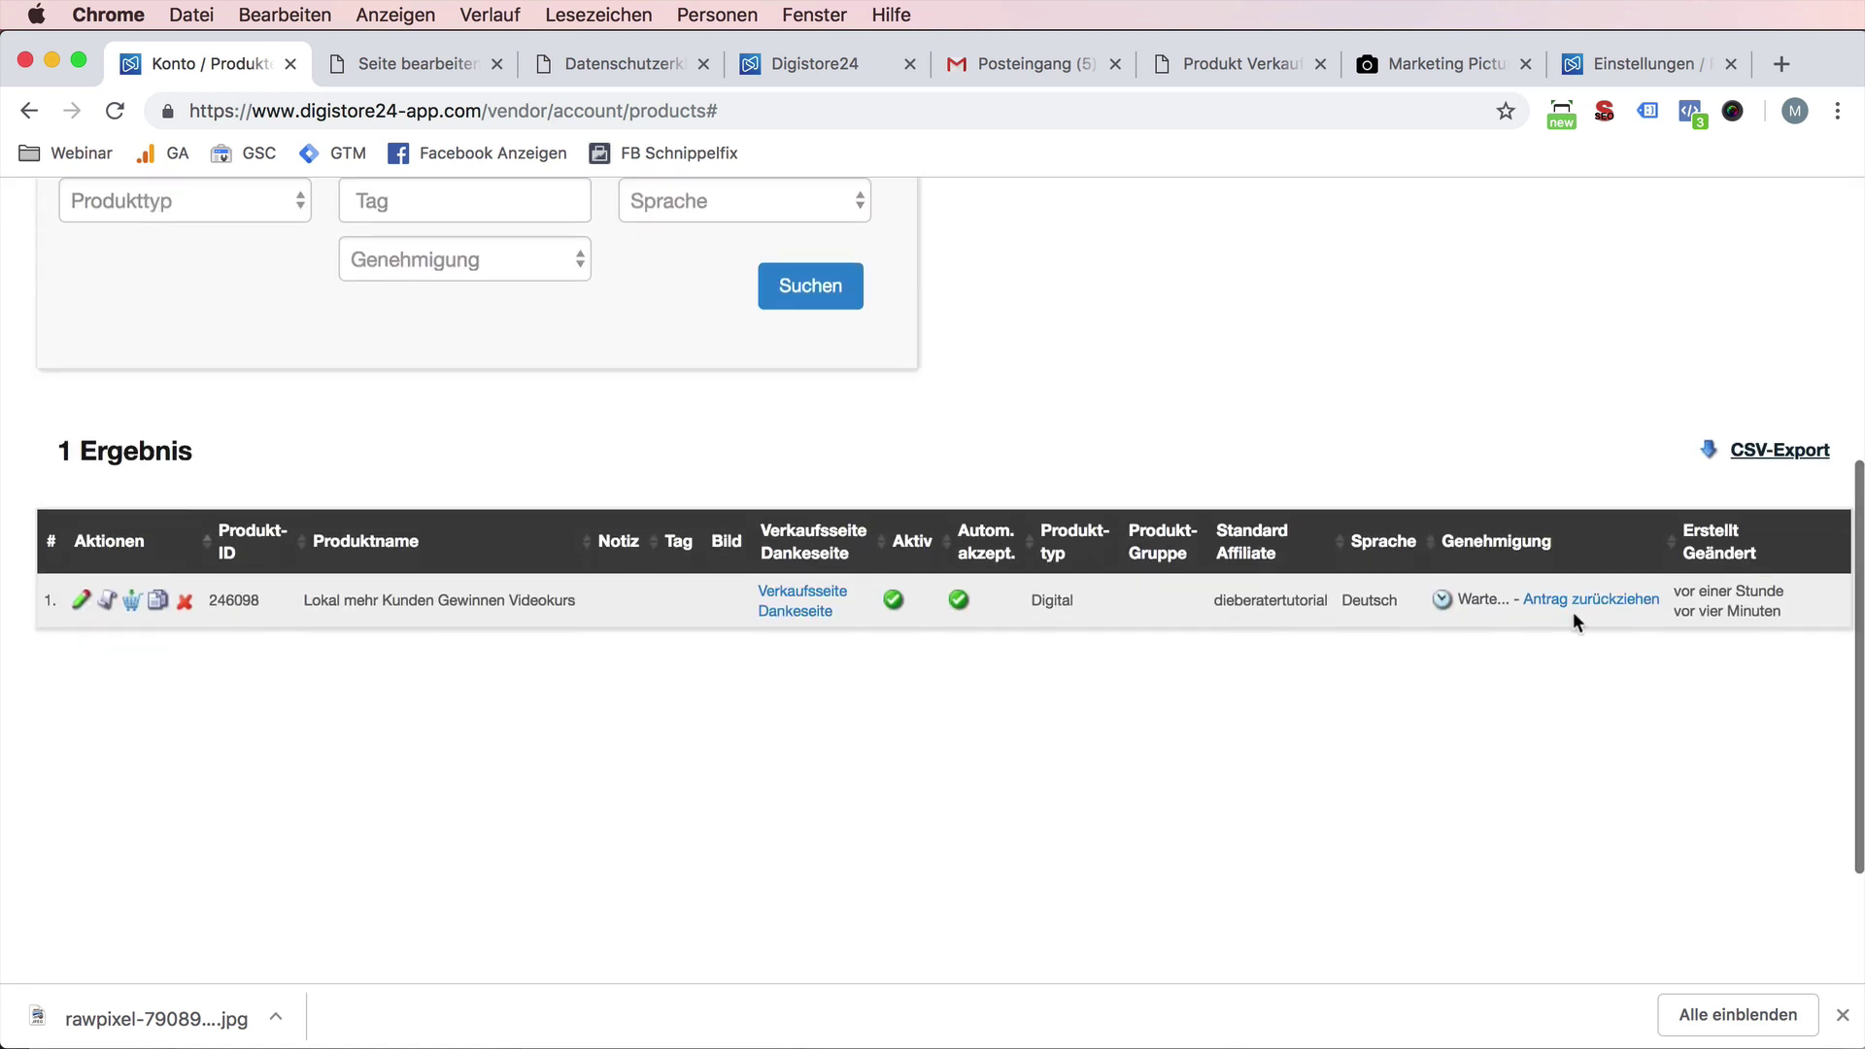
pyautogui.moveTo(1454, 599); pyautogui.dragTo(1657, 599)
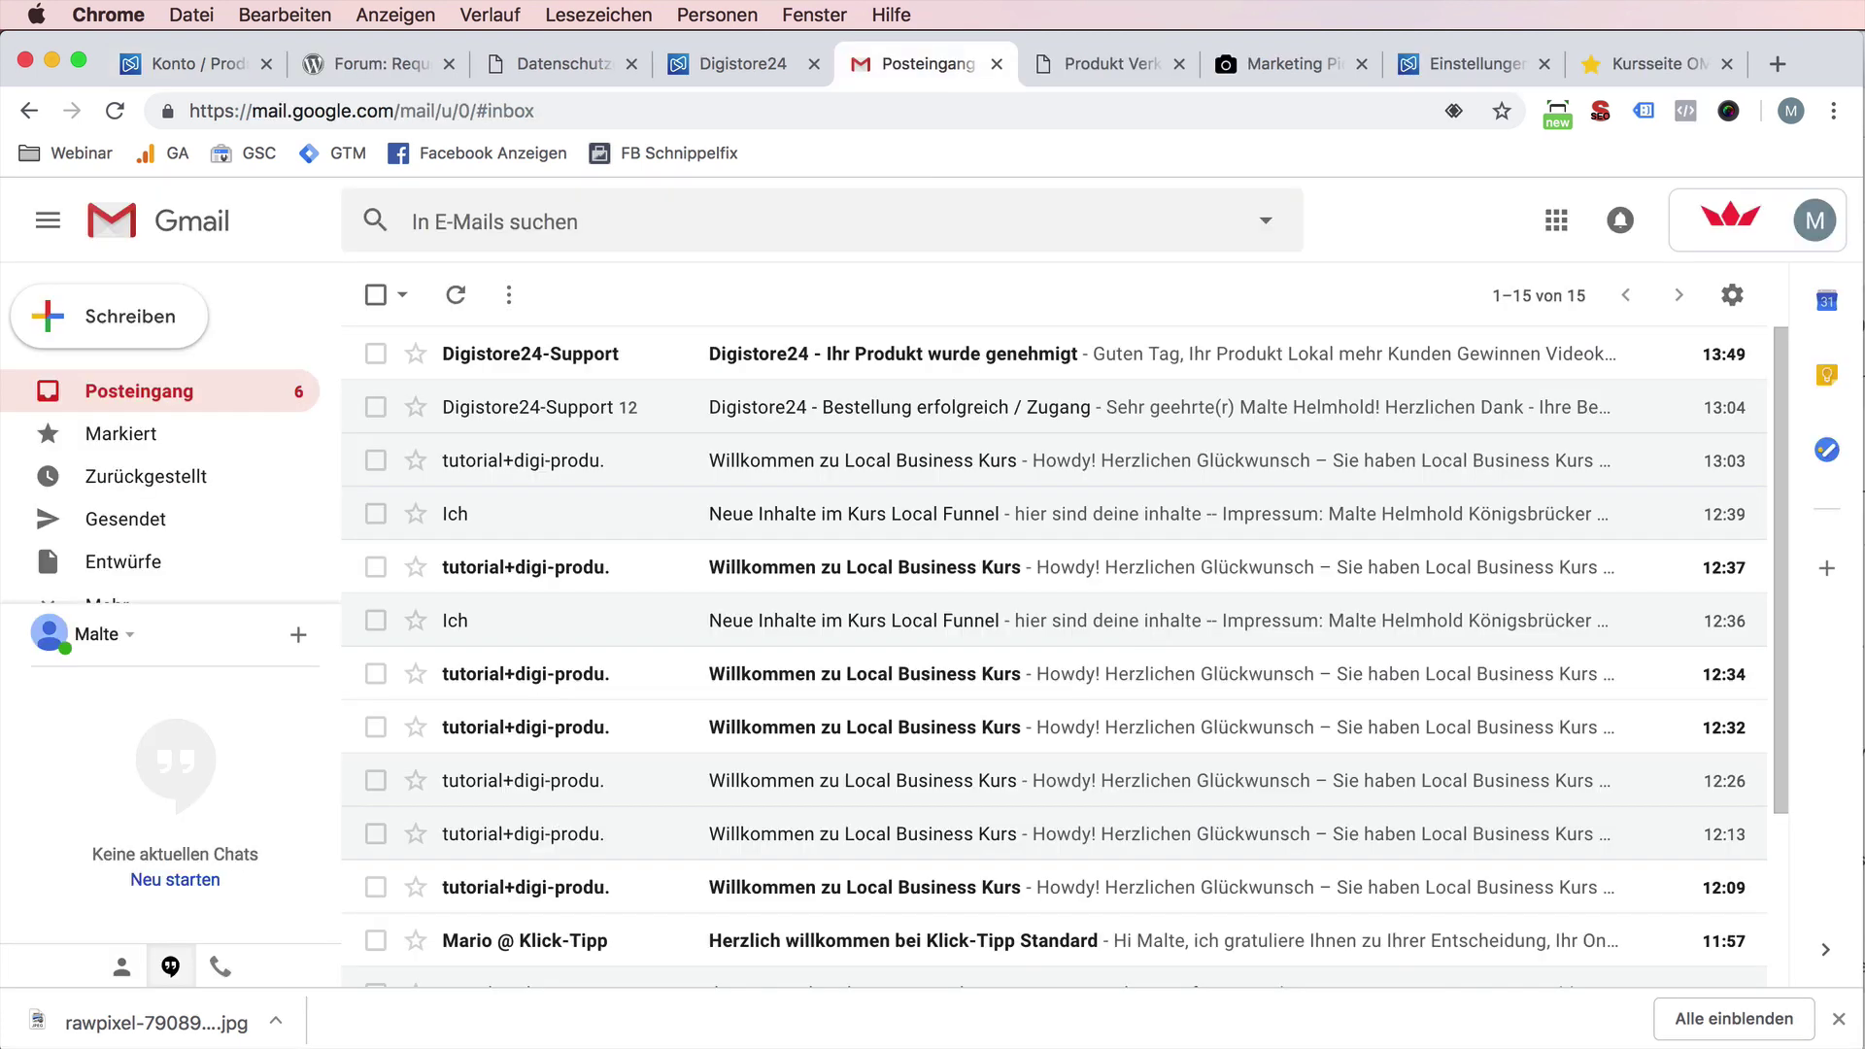
# - Read the 'Digistore24 - Ihr Produkt wurde genehmigt' e-mail and return to the Digistore24 products page
pyautogui.click(830, 367)
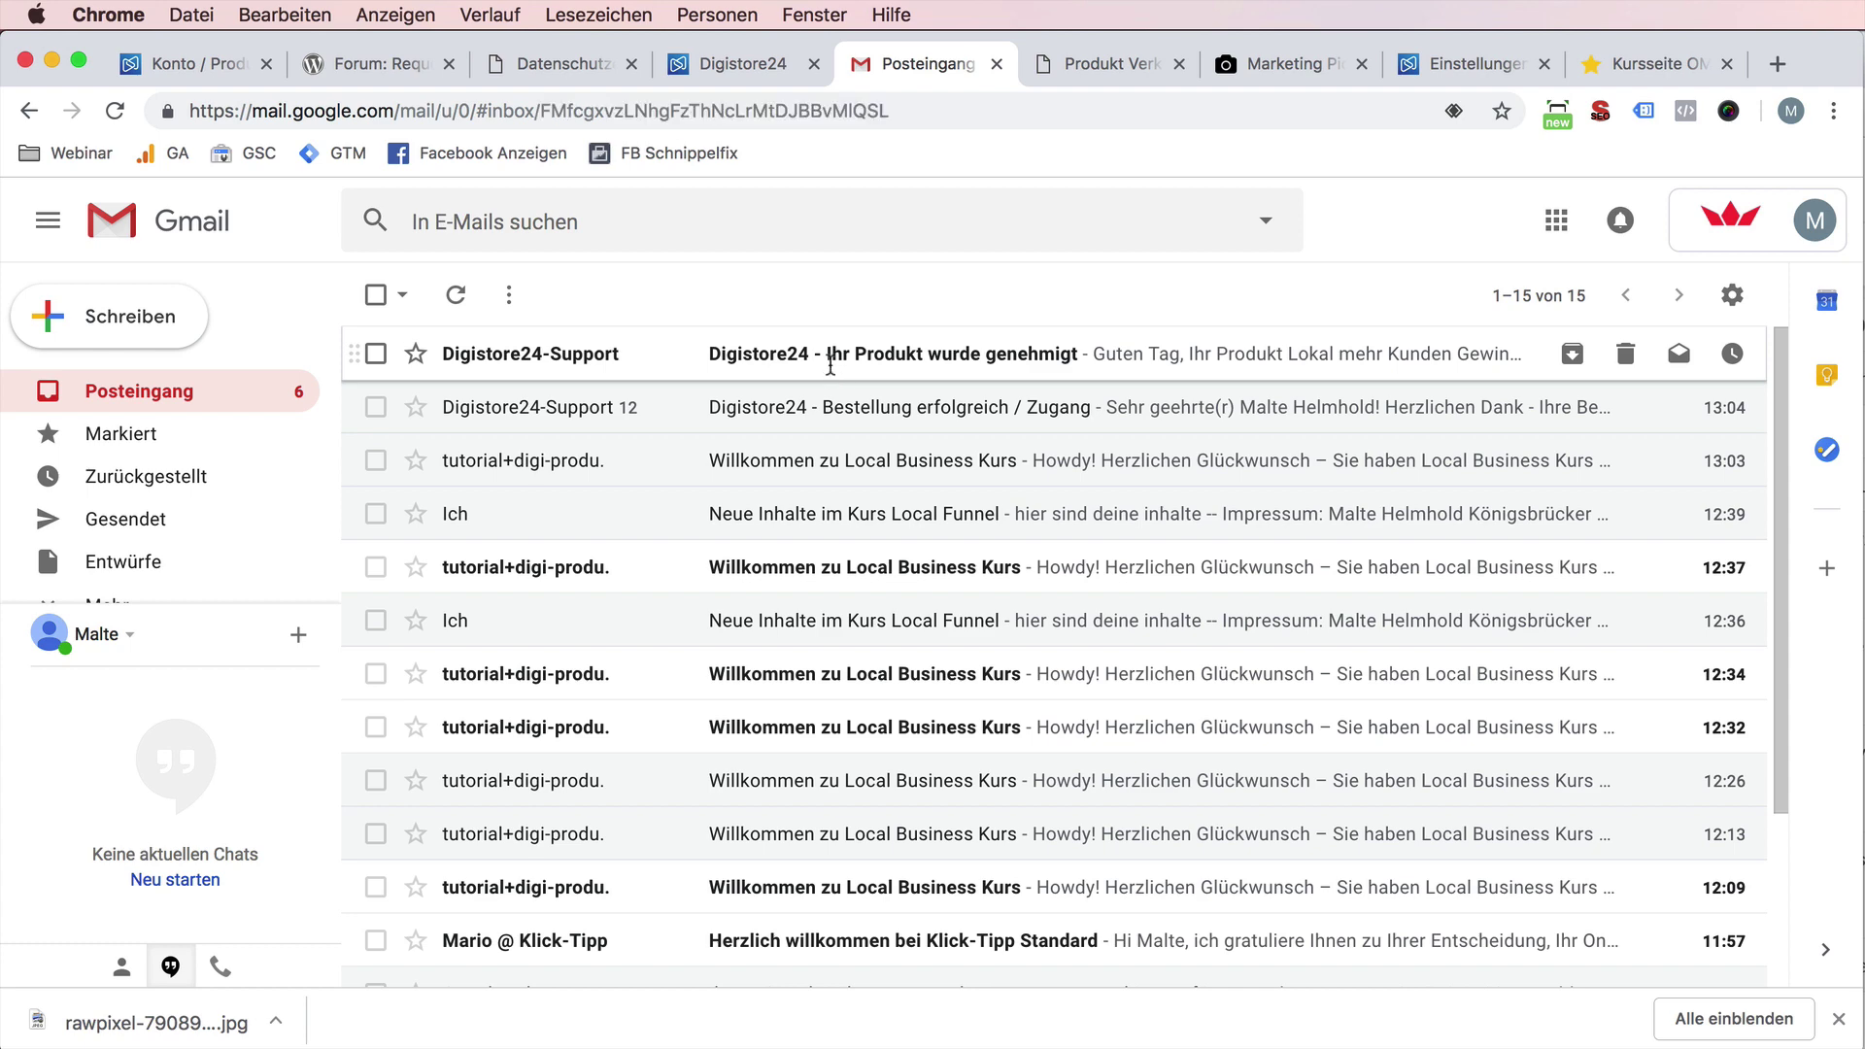
pyautogui.moveTo(1477, 446); pyautogui.dragTo(1555, 446)
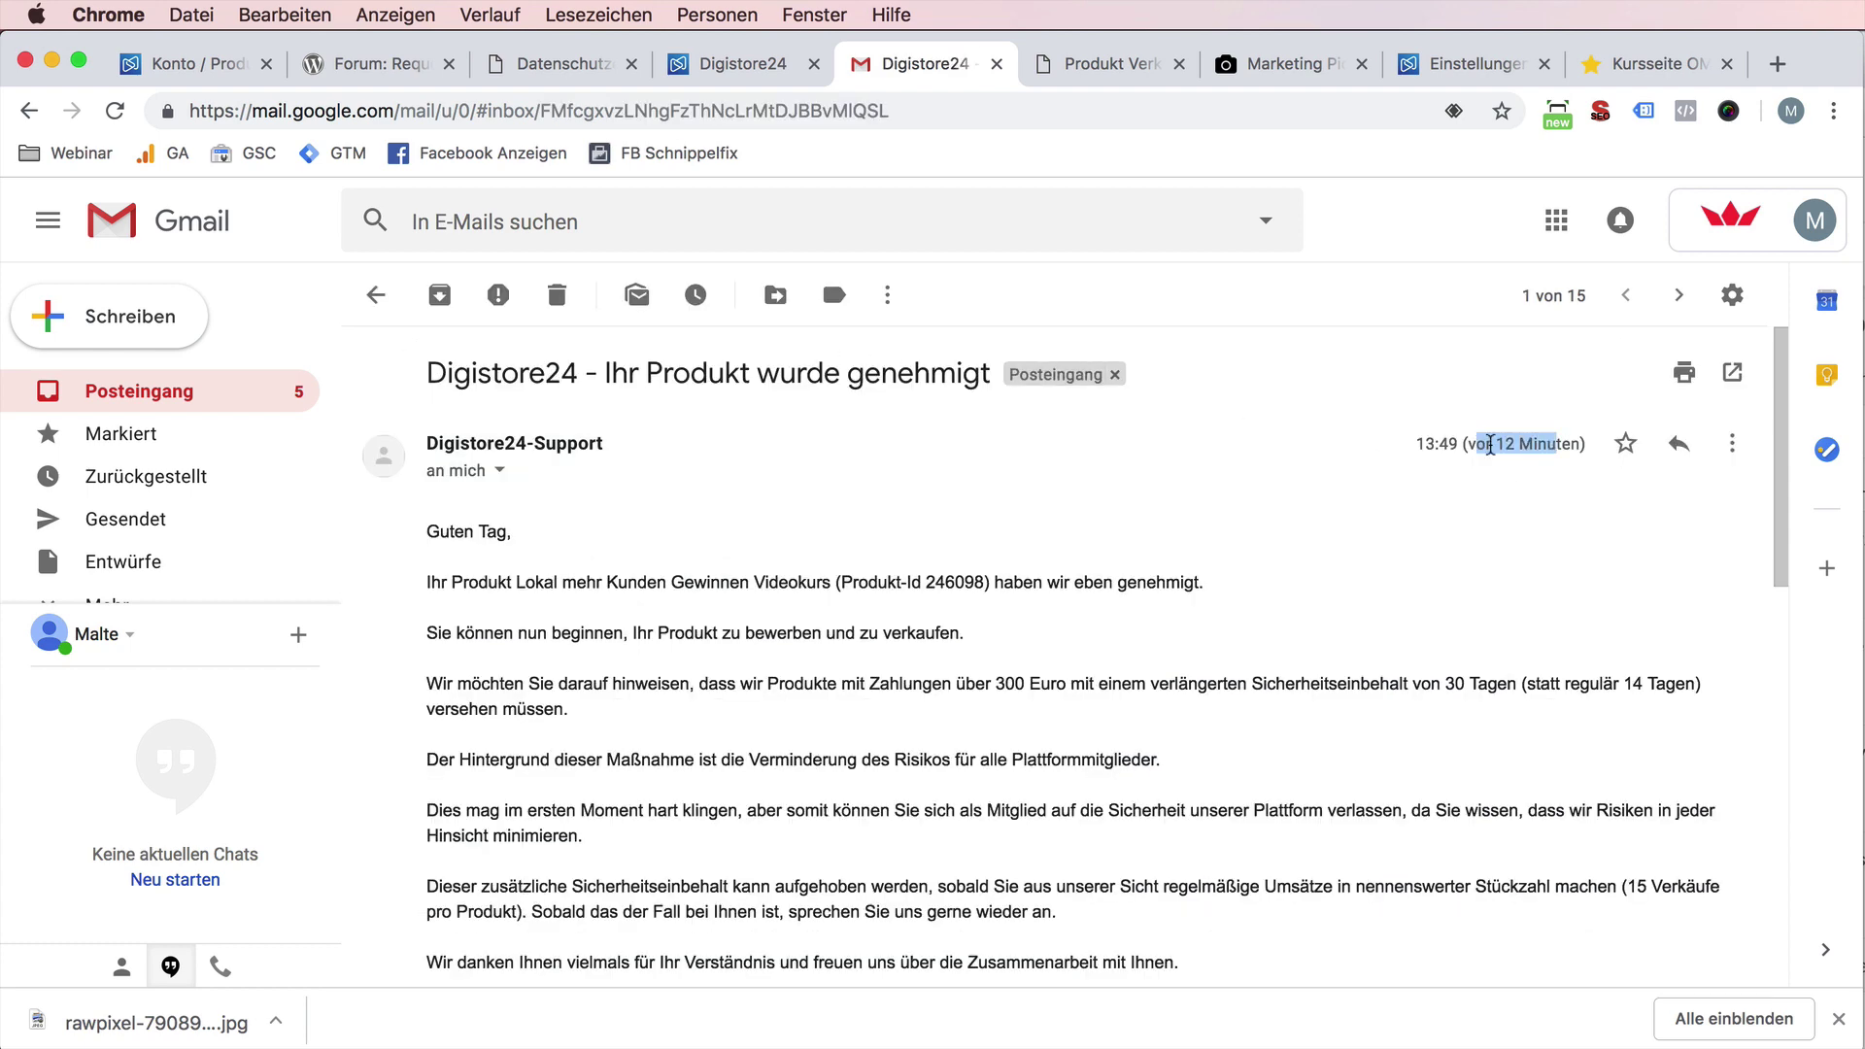
pyautogui.click(208, 62)
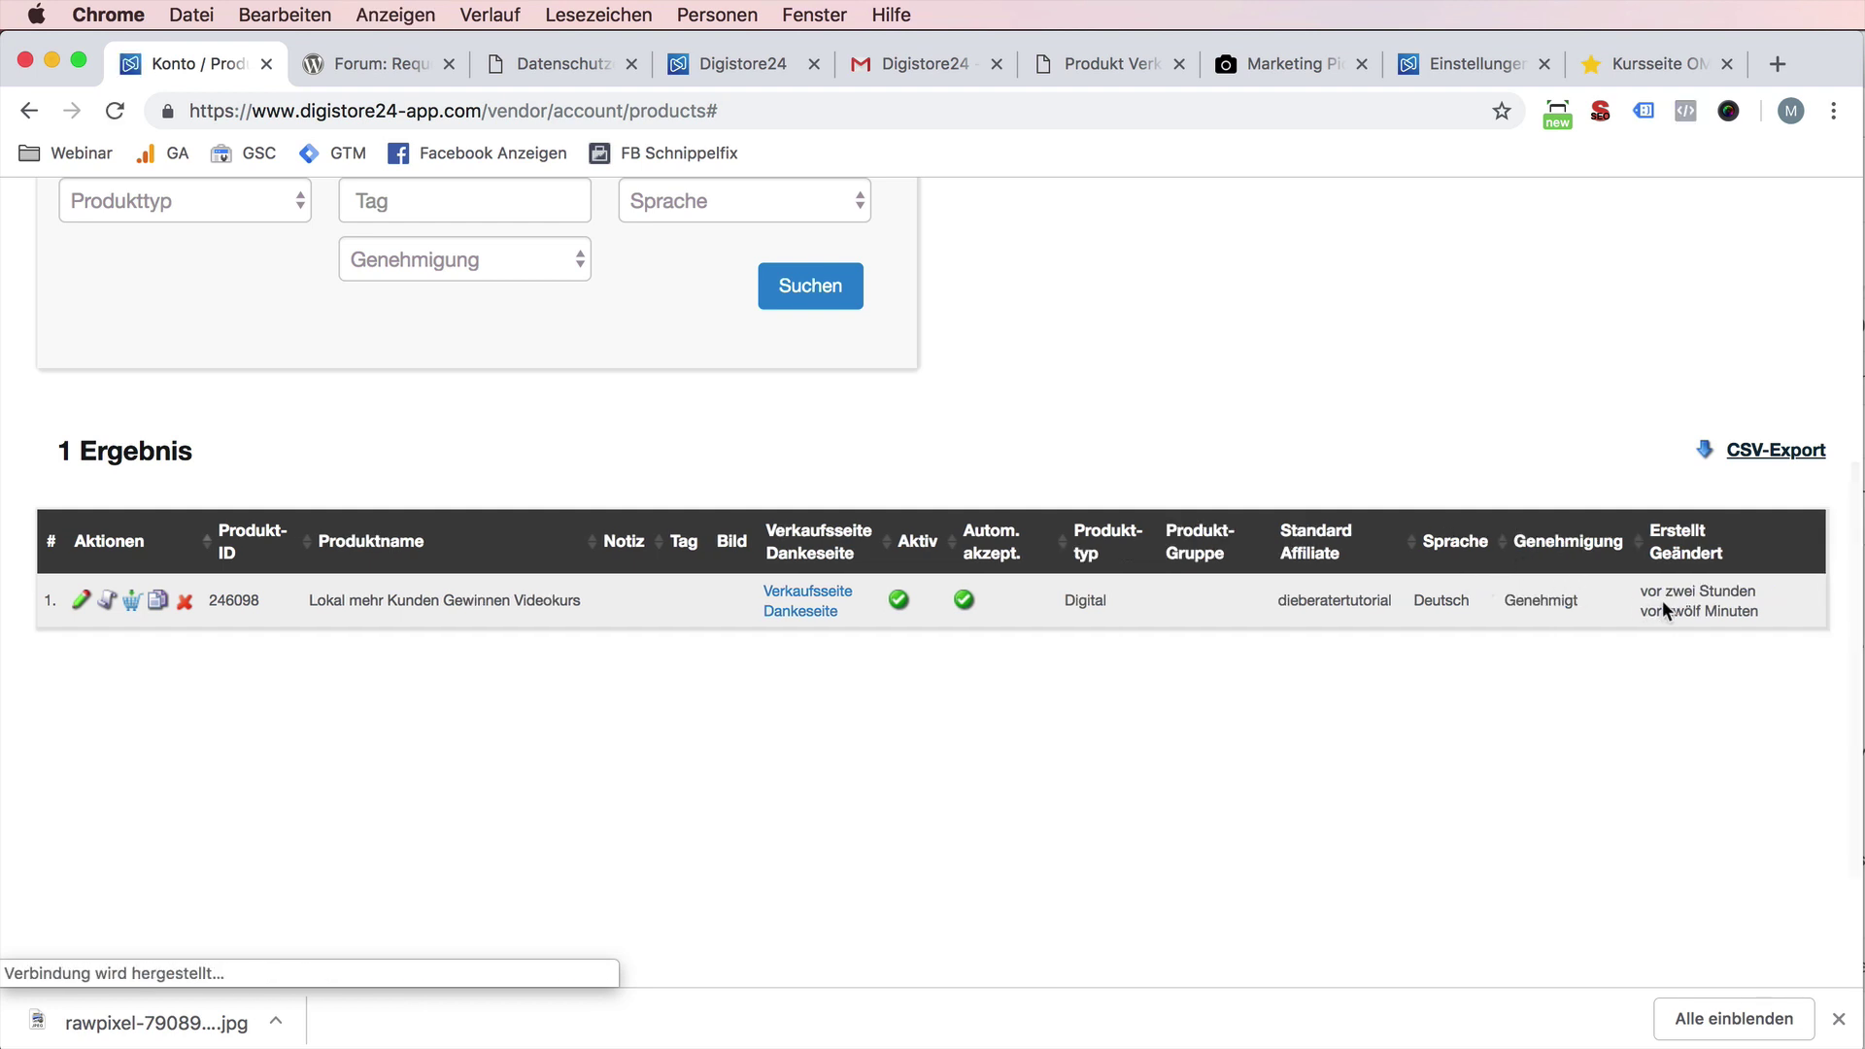
pyautogui.tripleClick(1663, 600)
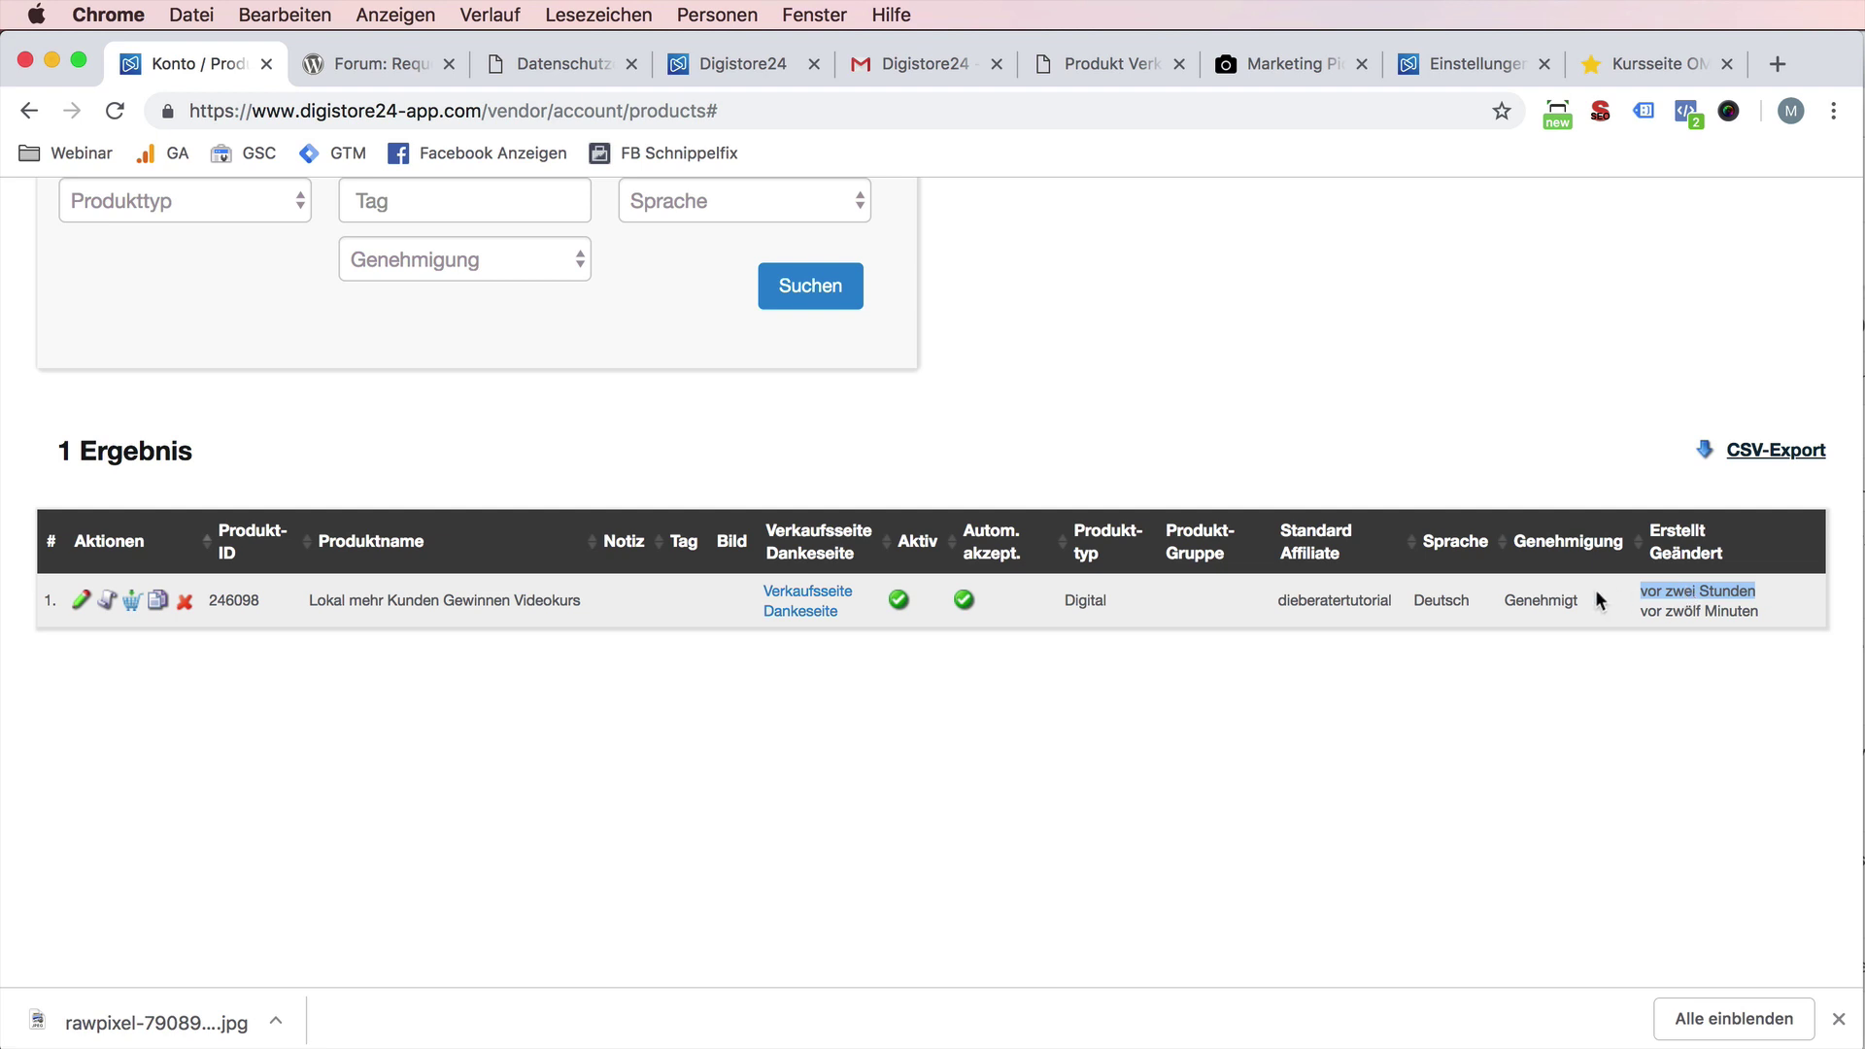
pyautogui.scroll(-1, 1592, 581)
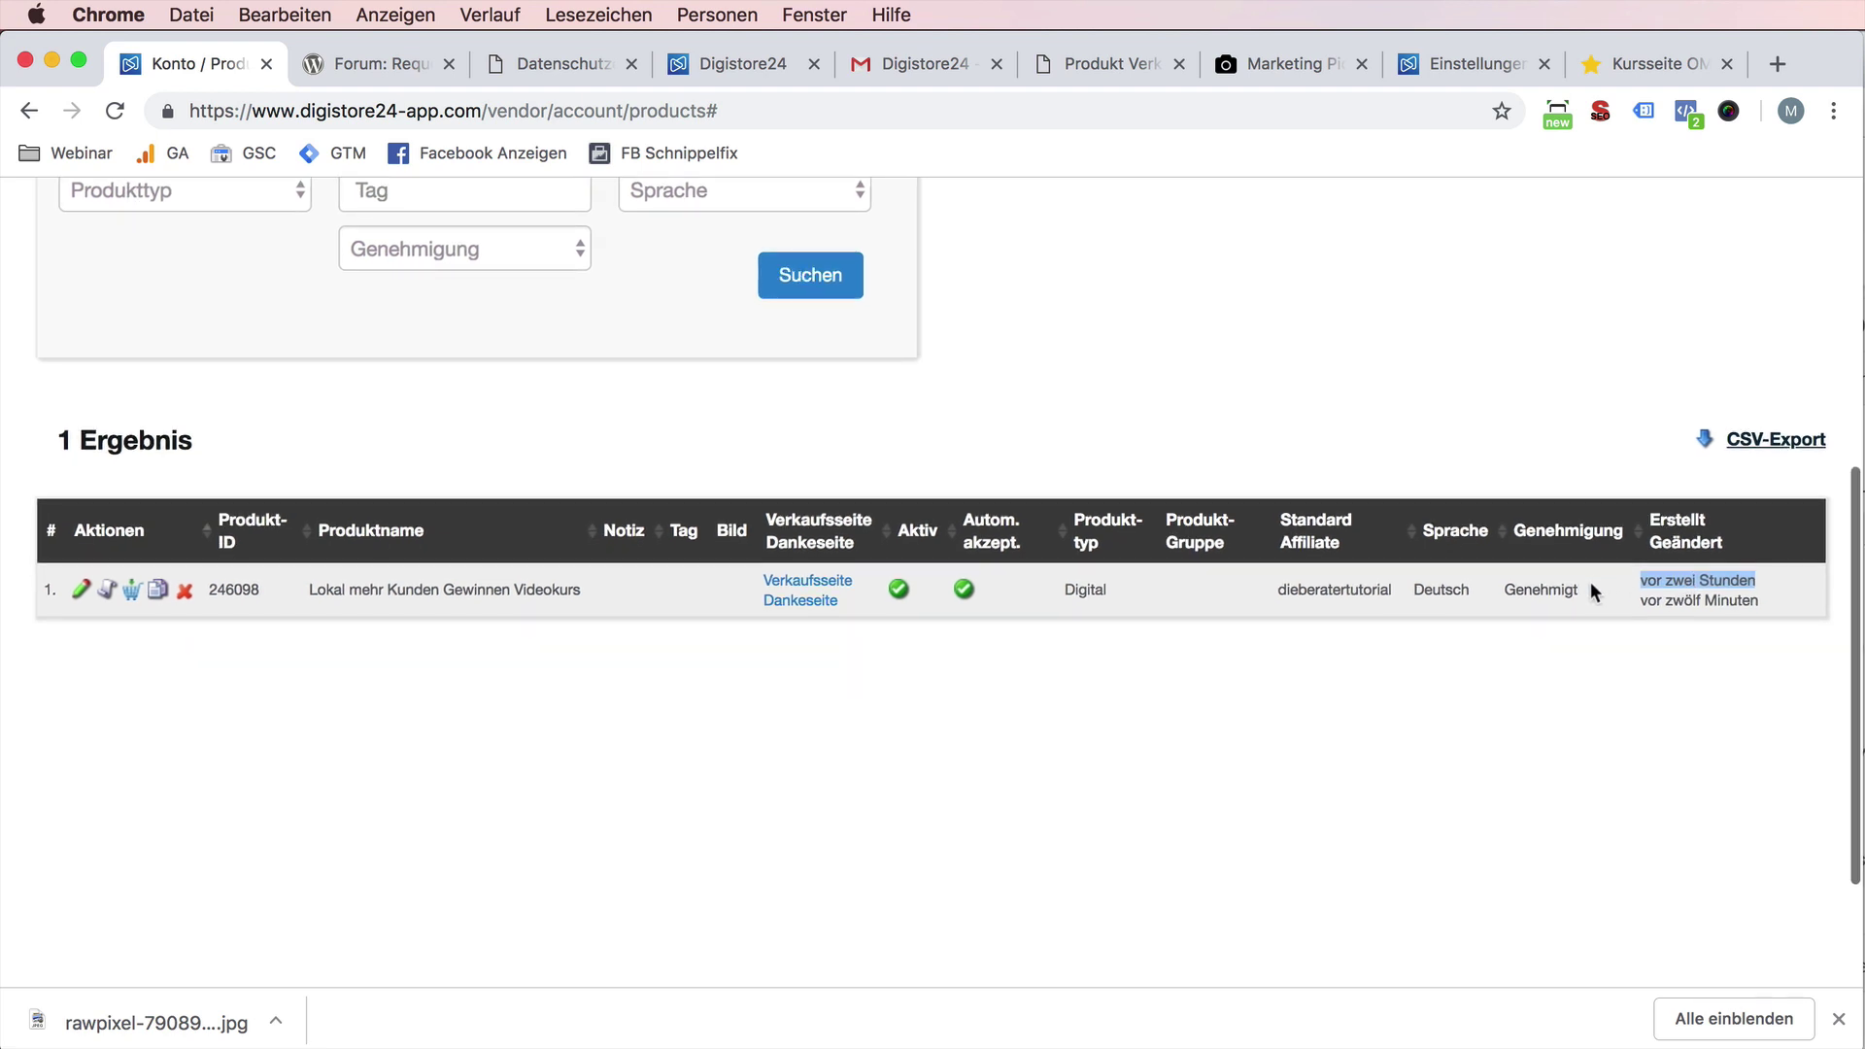
pyautogui.scroll(5, 1588, 583)
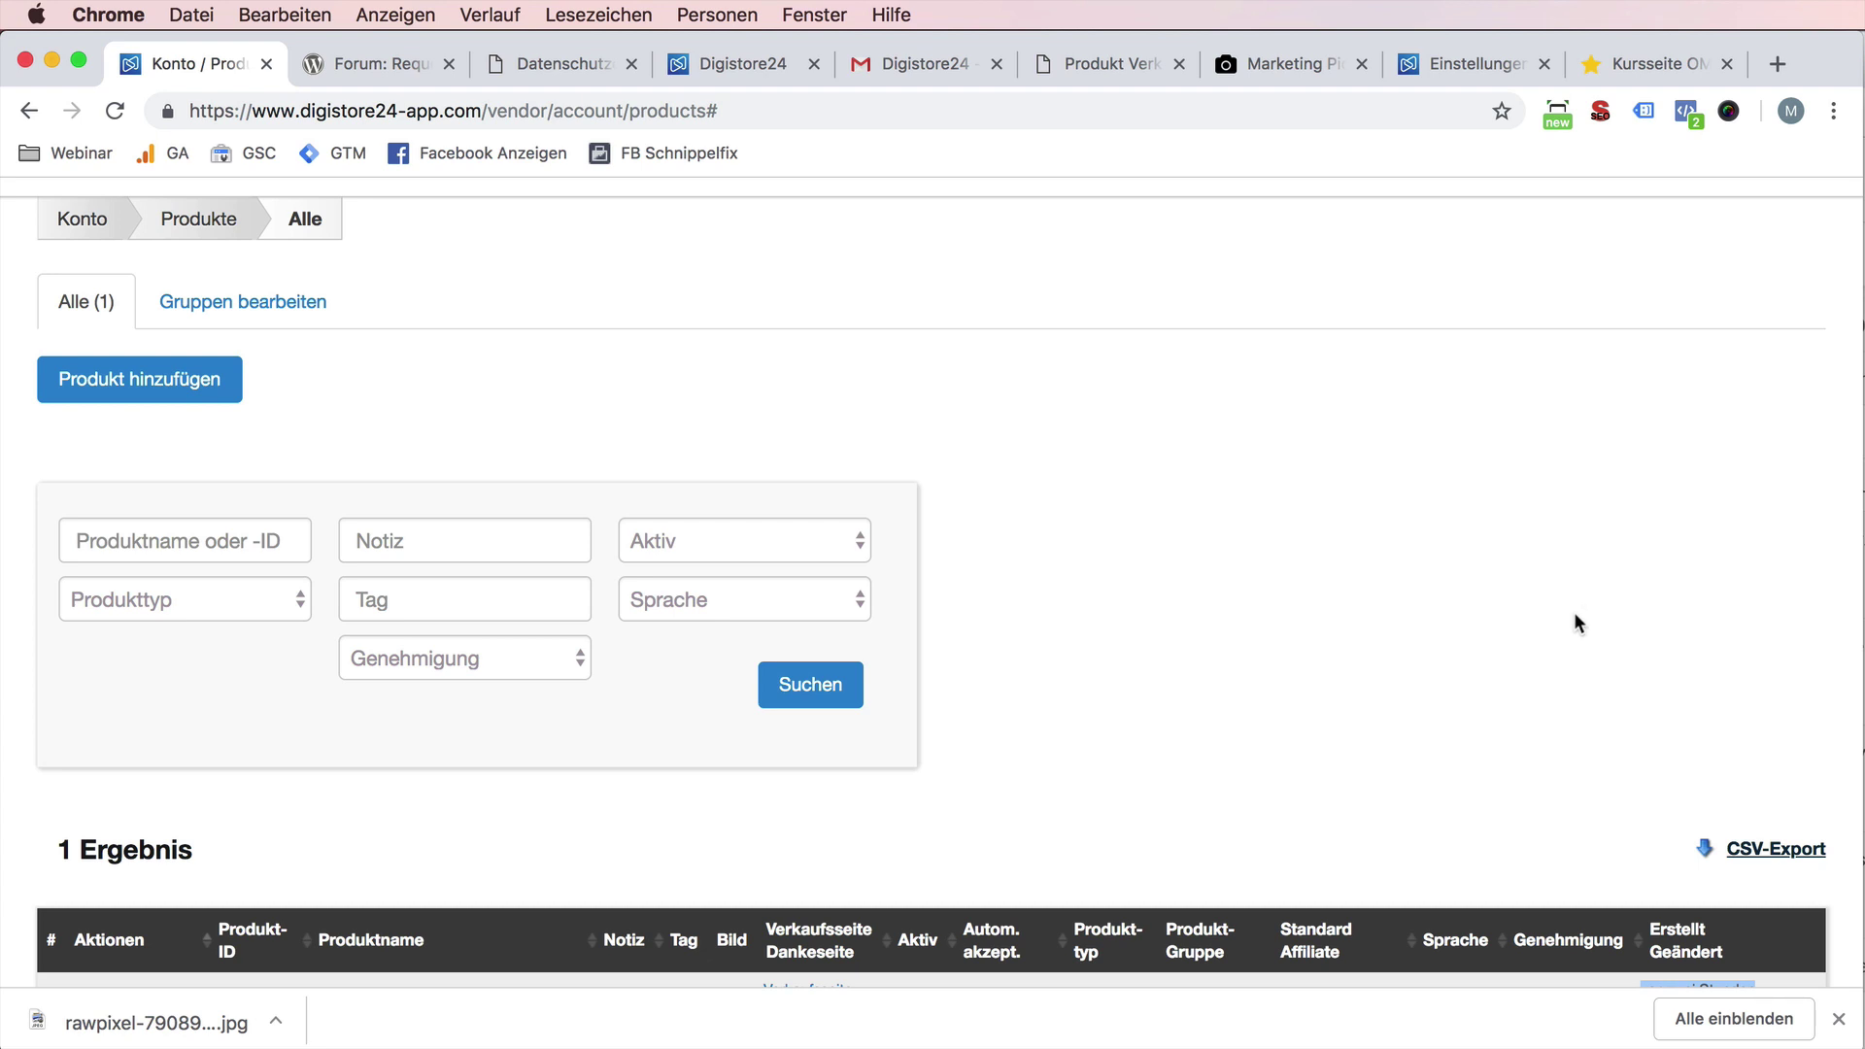
pyautogui.scroll(-2, 1573, 614)
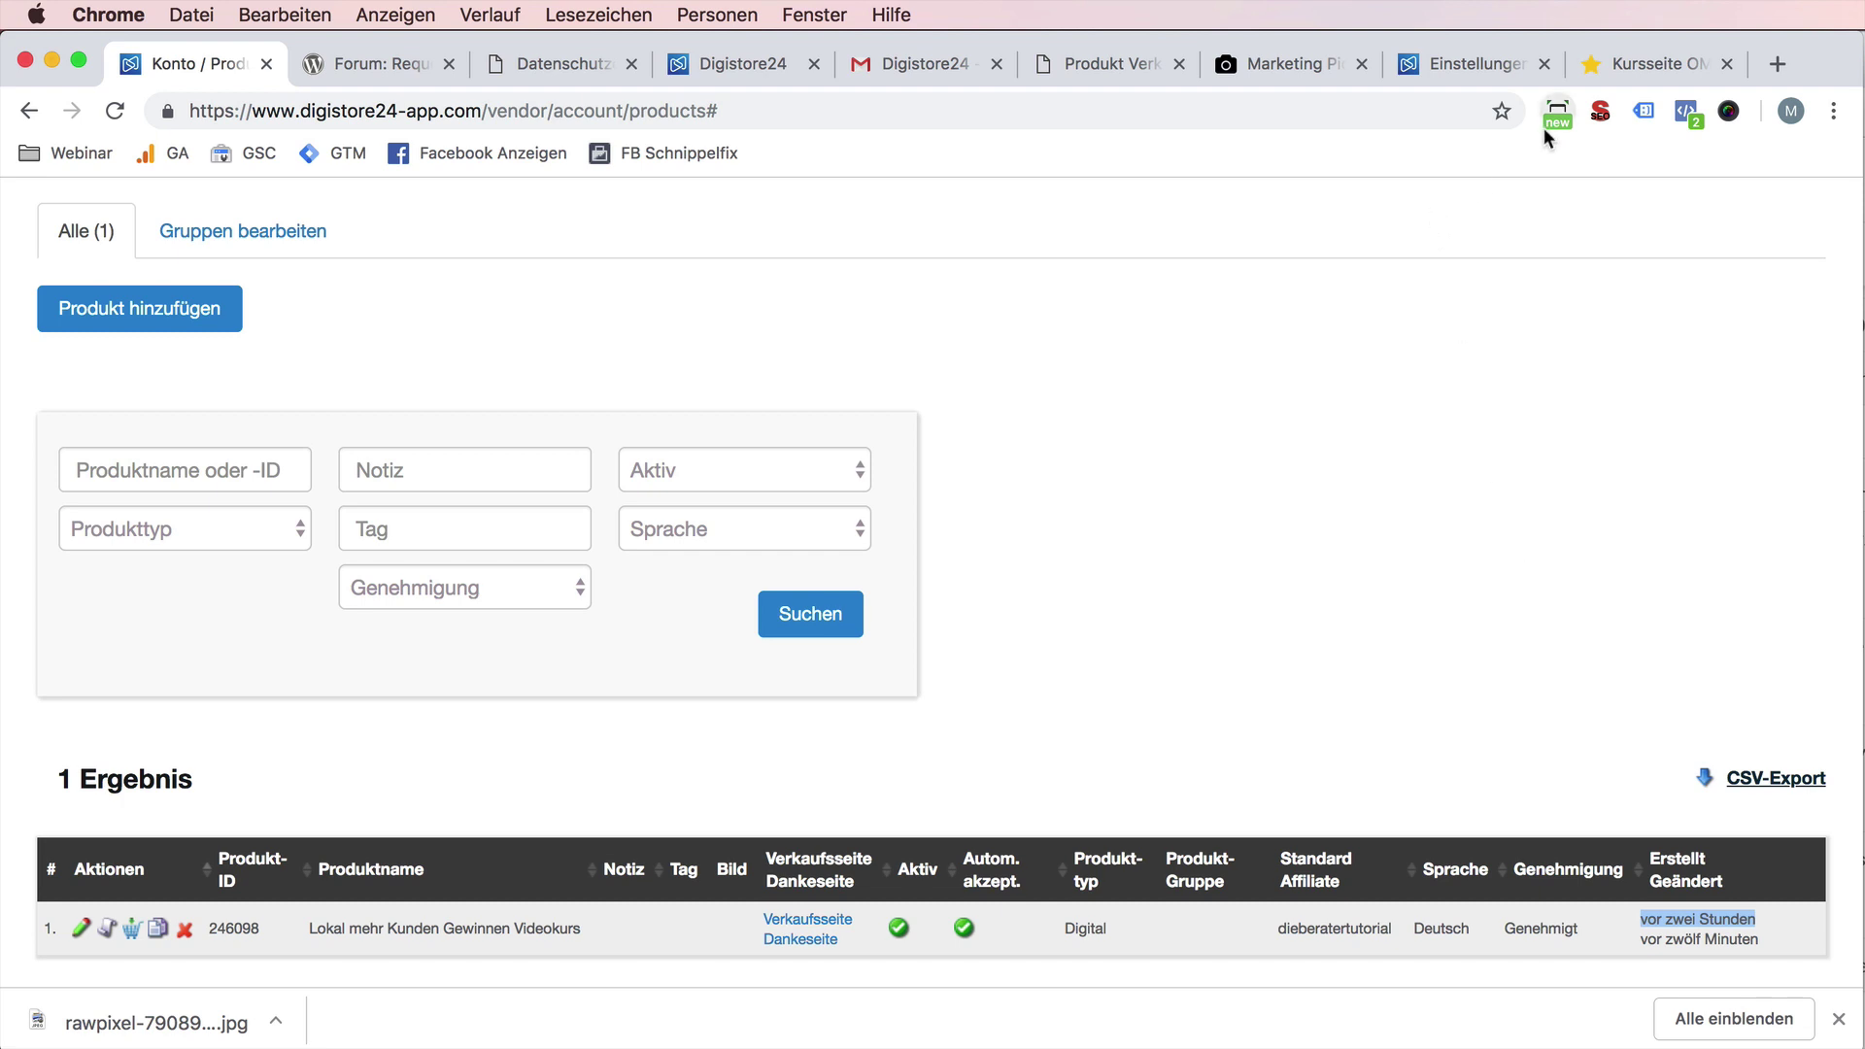
# - Switch to the websitepiloten.de tab and open its page of courses for sale
pyautogui.click(1627, 56)
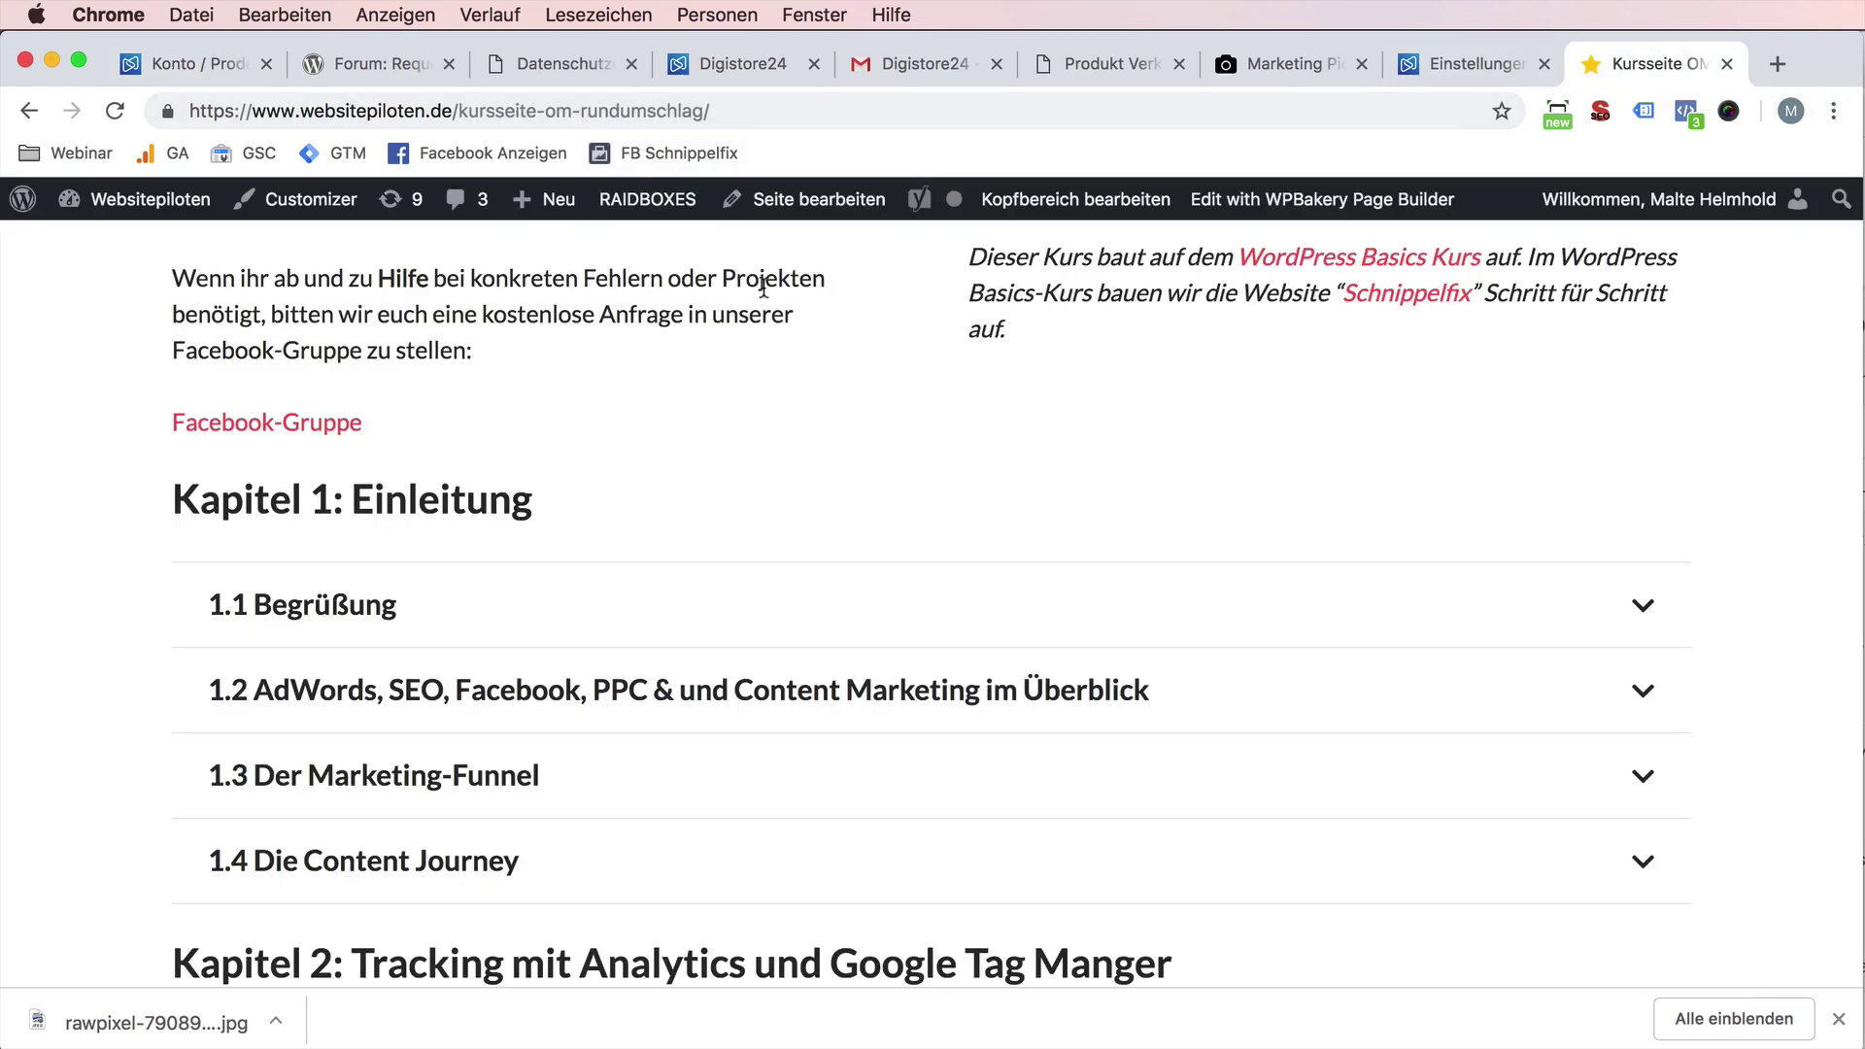
pyautogui.scroll(15, 923, 383)
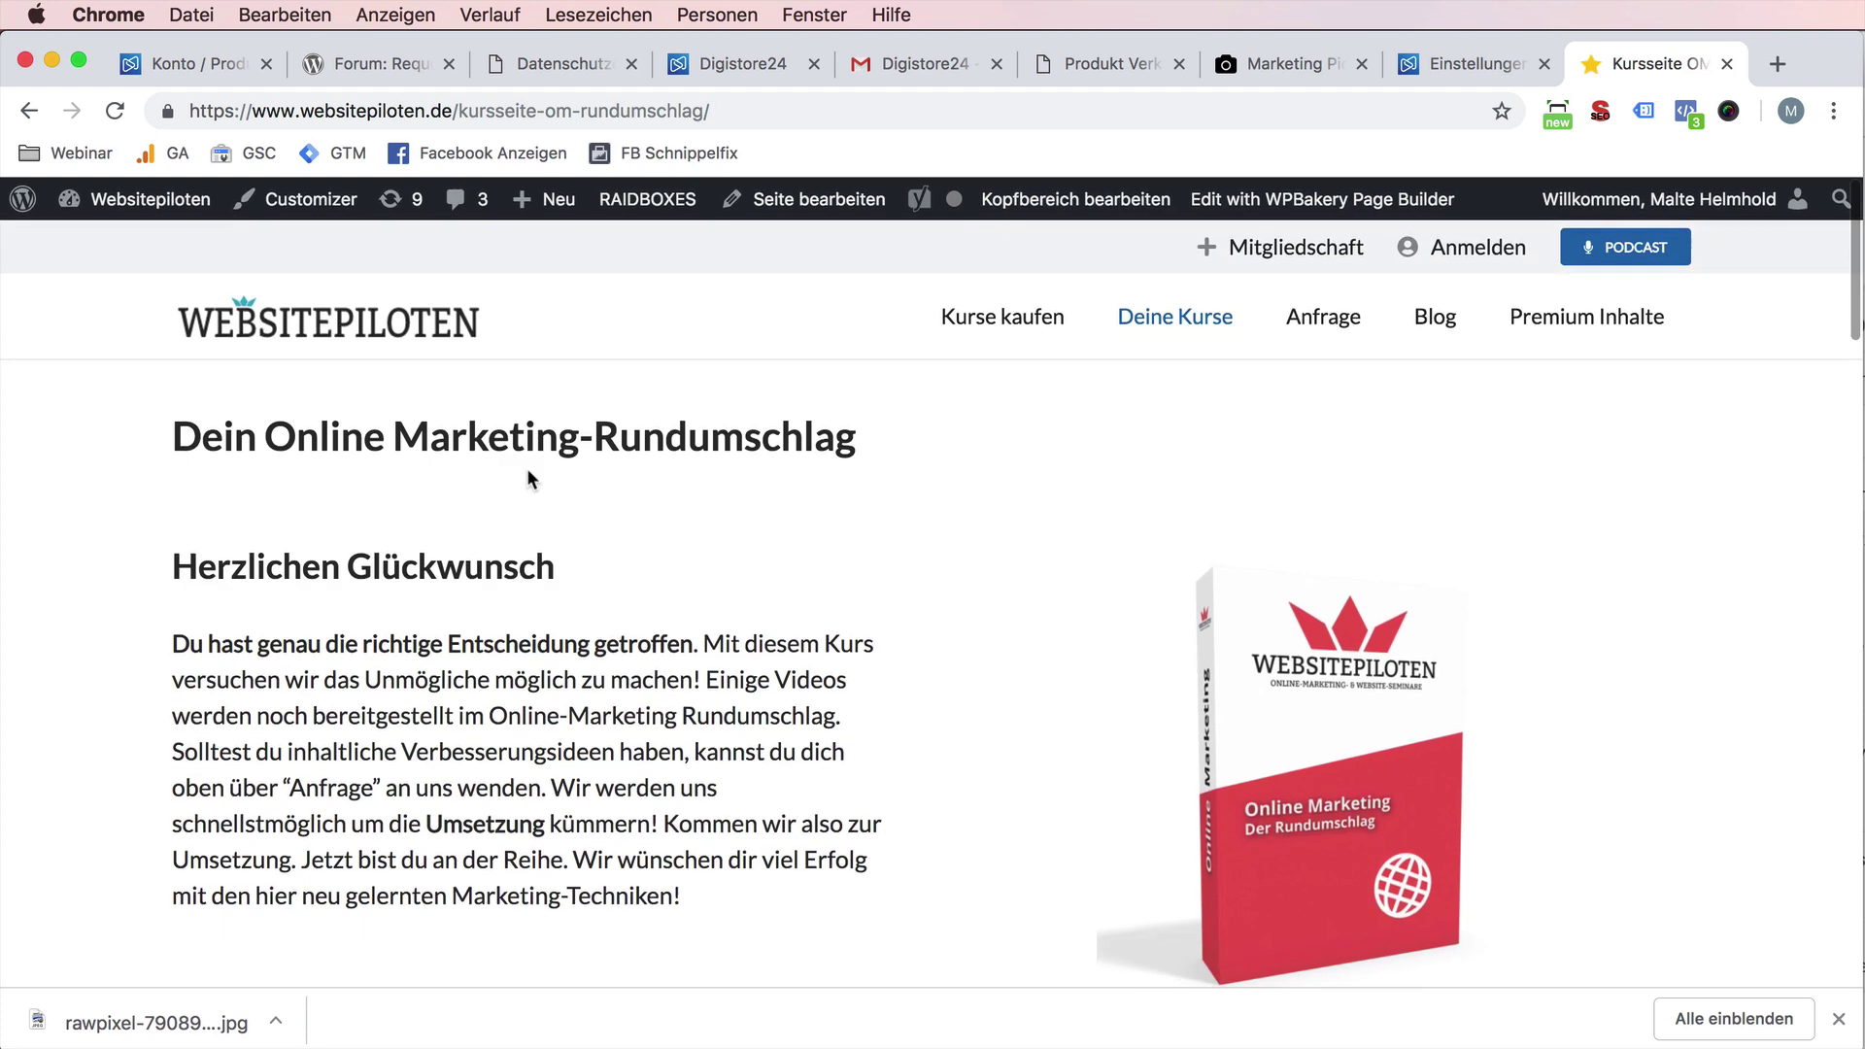
pyautogui.moveTo(295, 435); pyautogui.dragTo(859, 439)
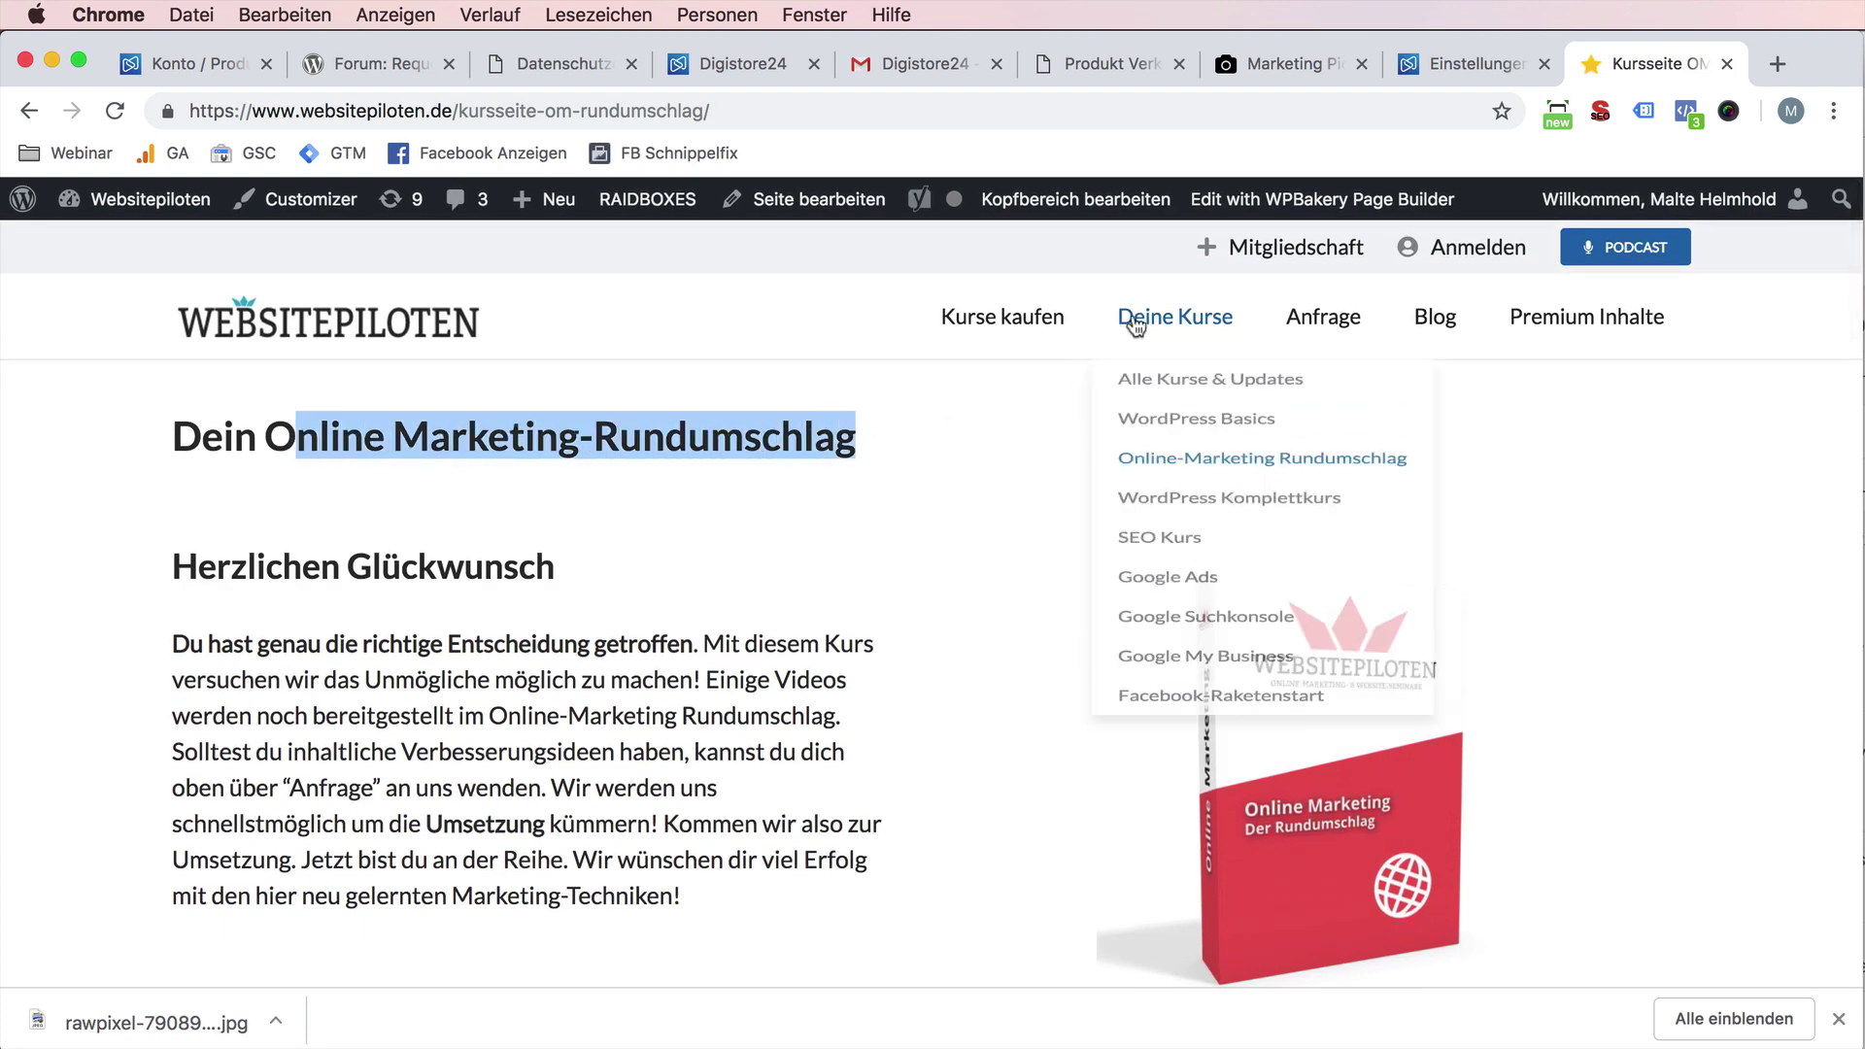
pyautogui.click(1015, 327)
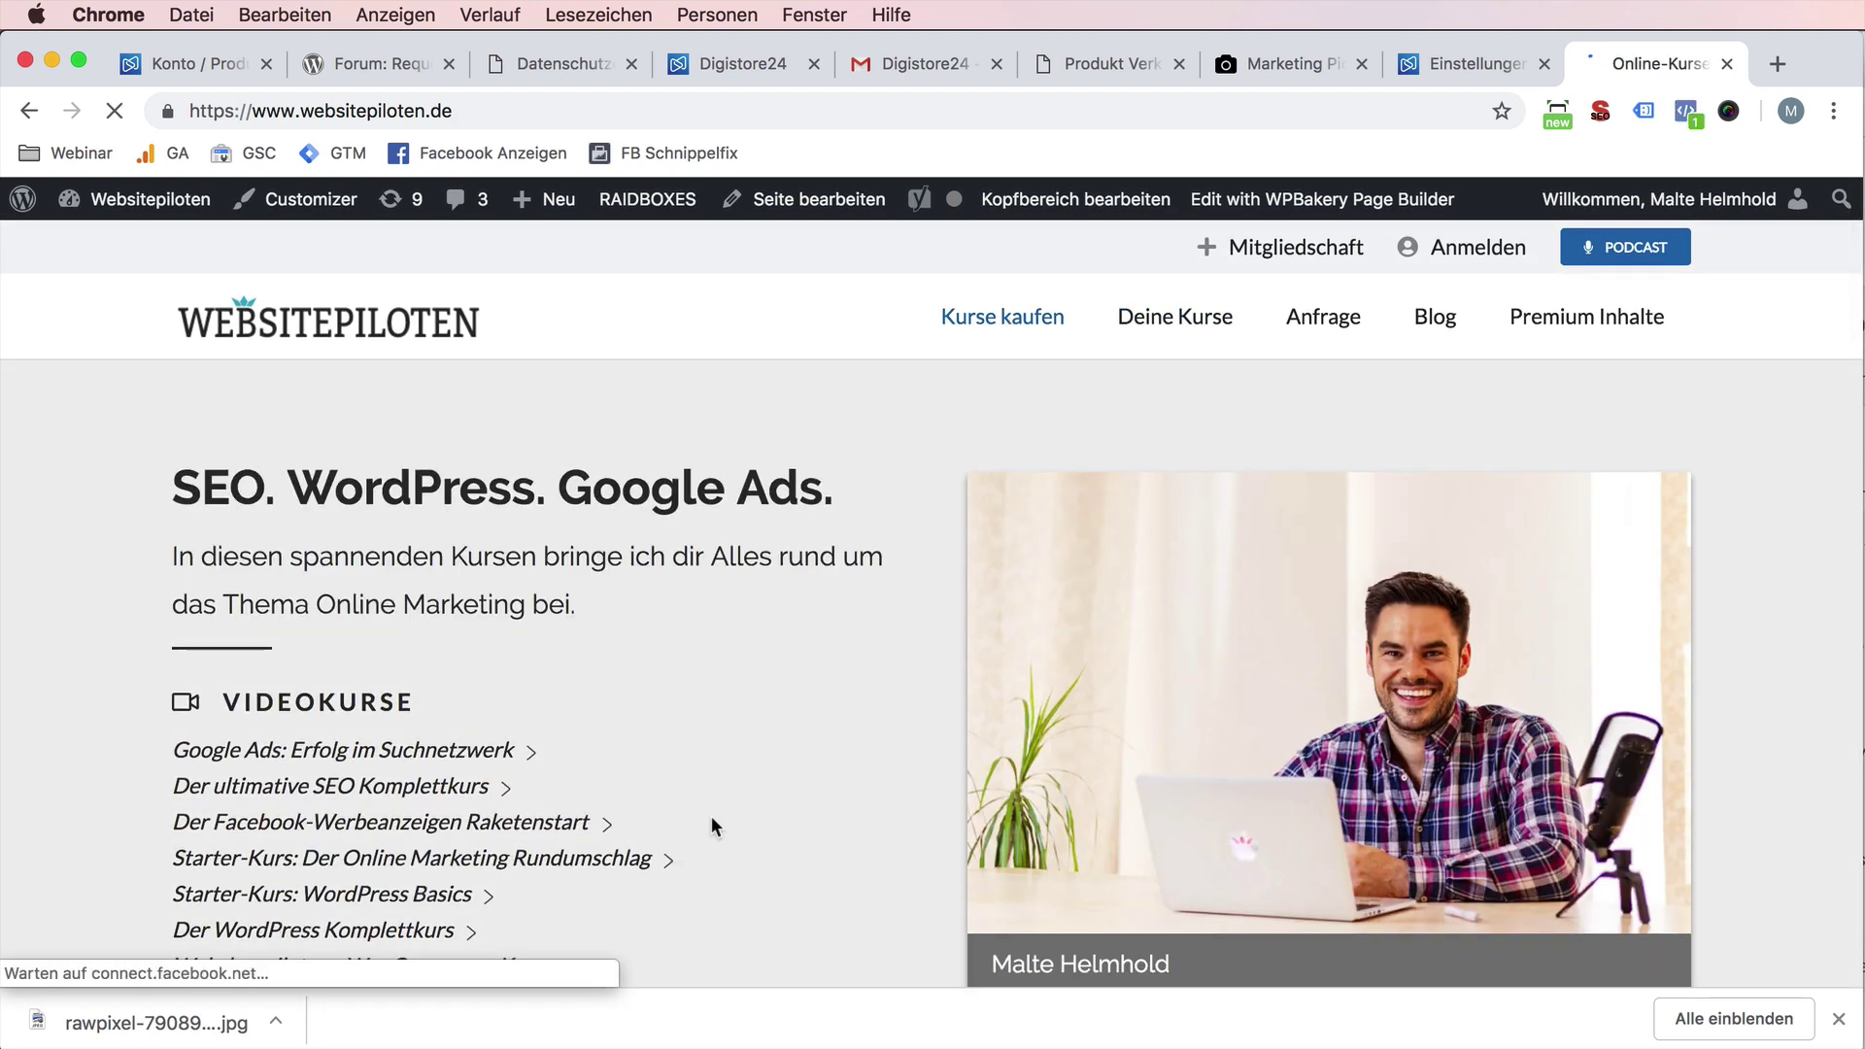
# - Scroll through the Starter-Kurs course overview, then return to the Digistore24 product list
pyautogui.scroll(-8, 713, 826)
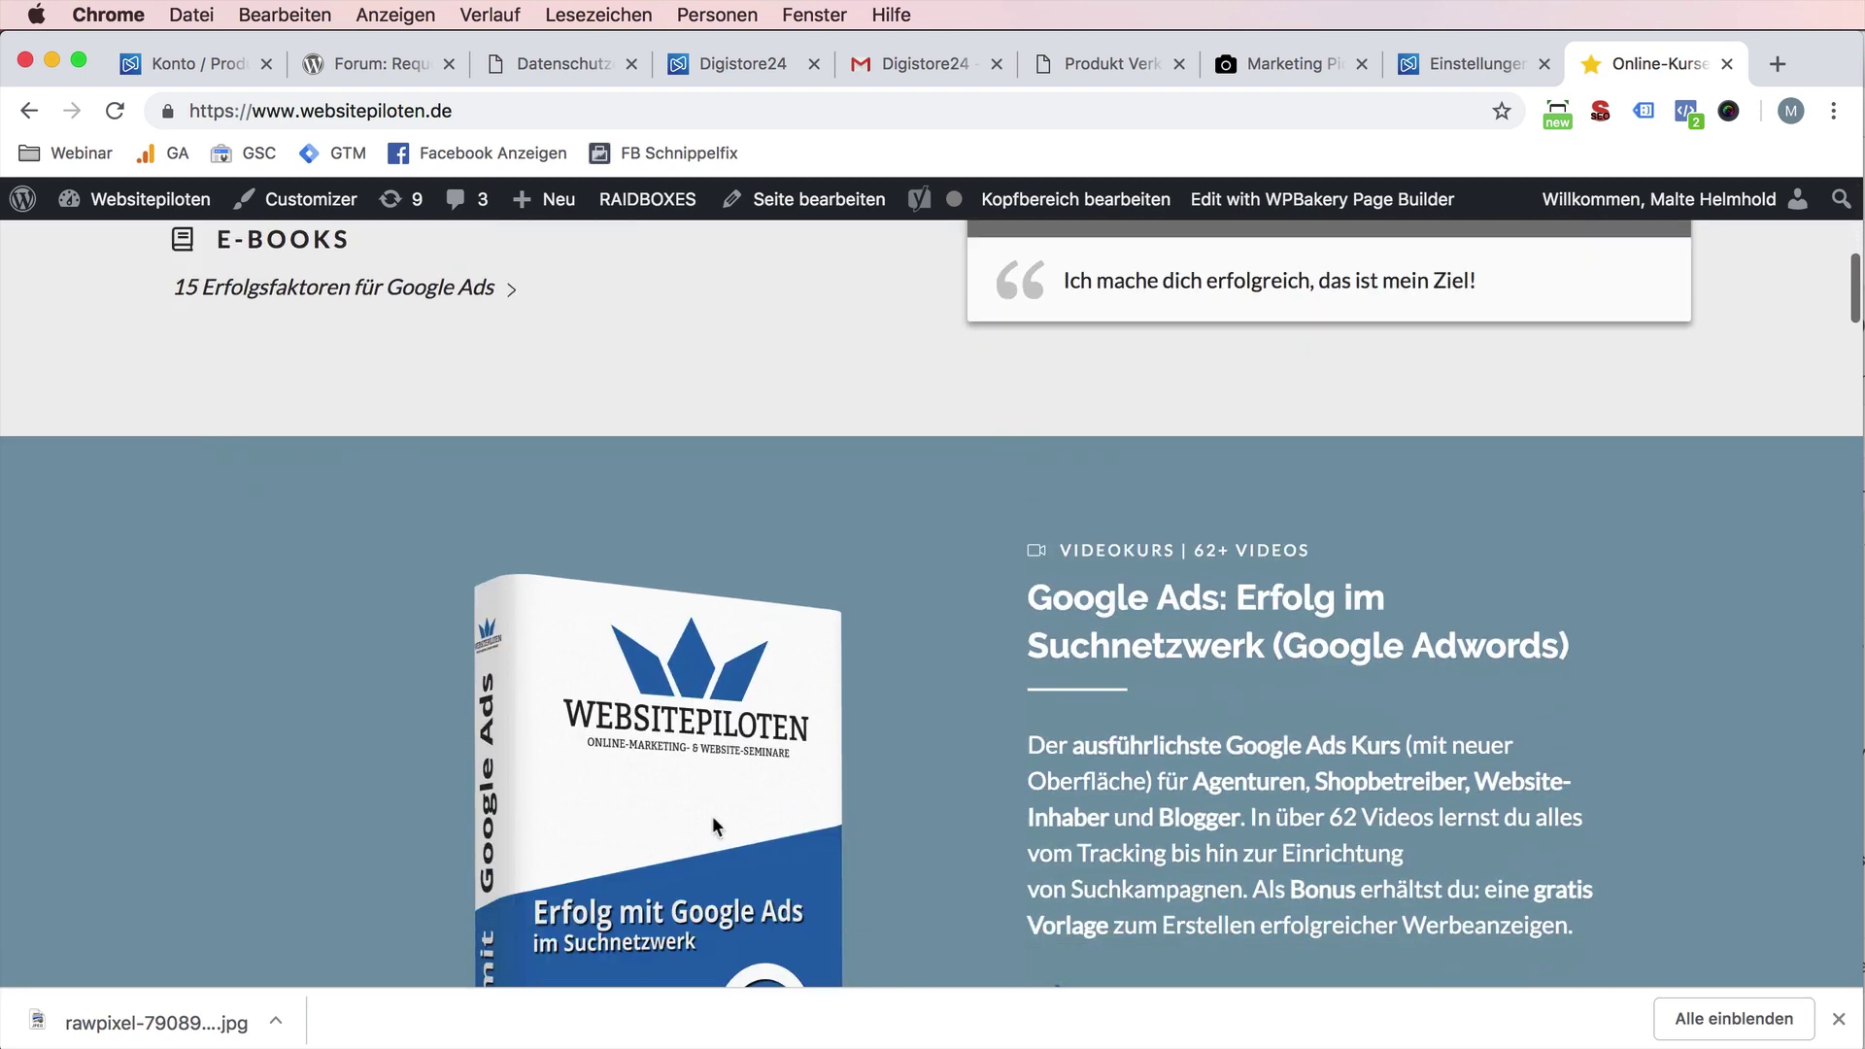
pyautogui.scroll(-3, 713, 816)
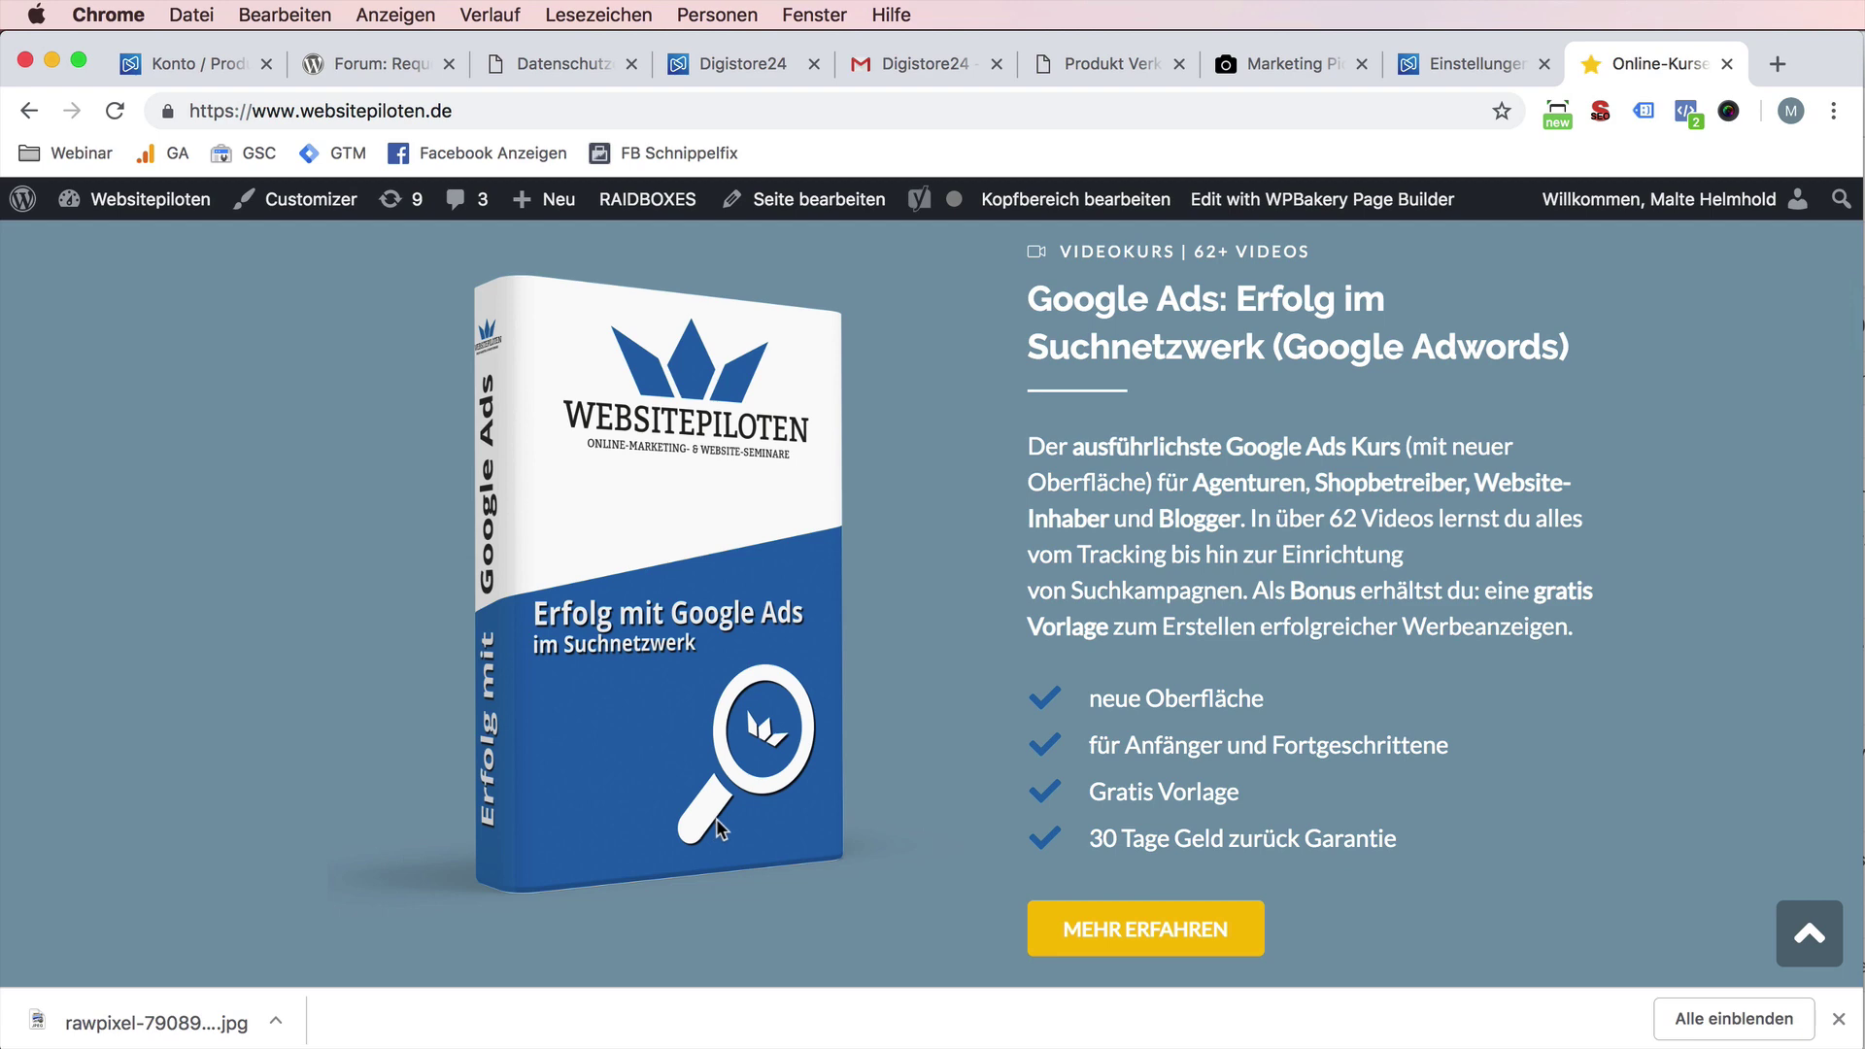
pyautogui.scroll(-6, 715, 818)
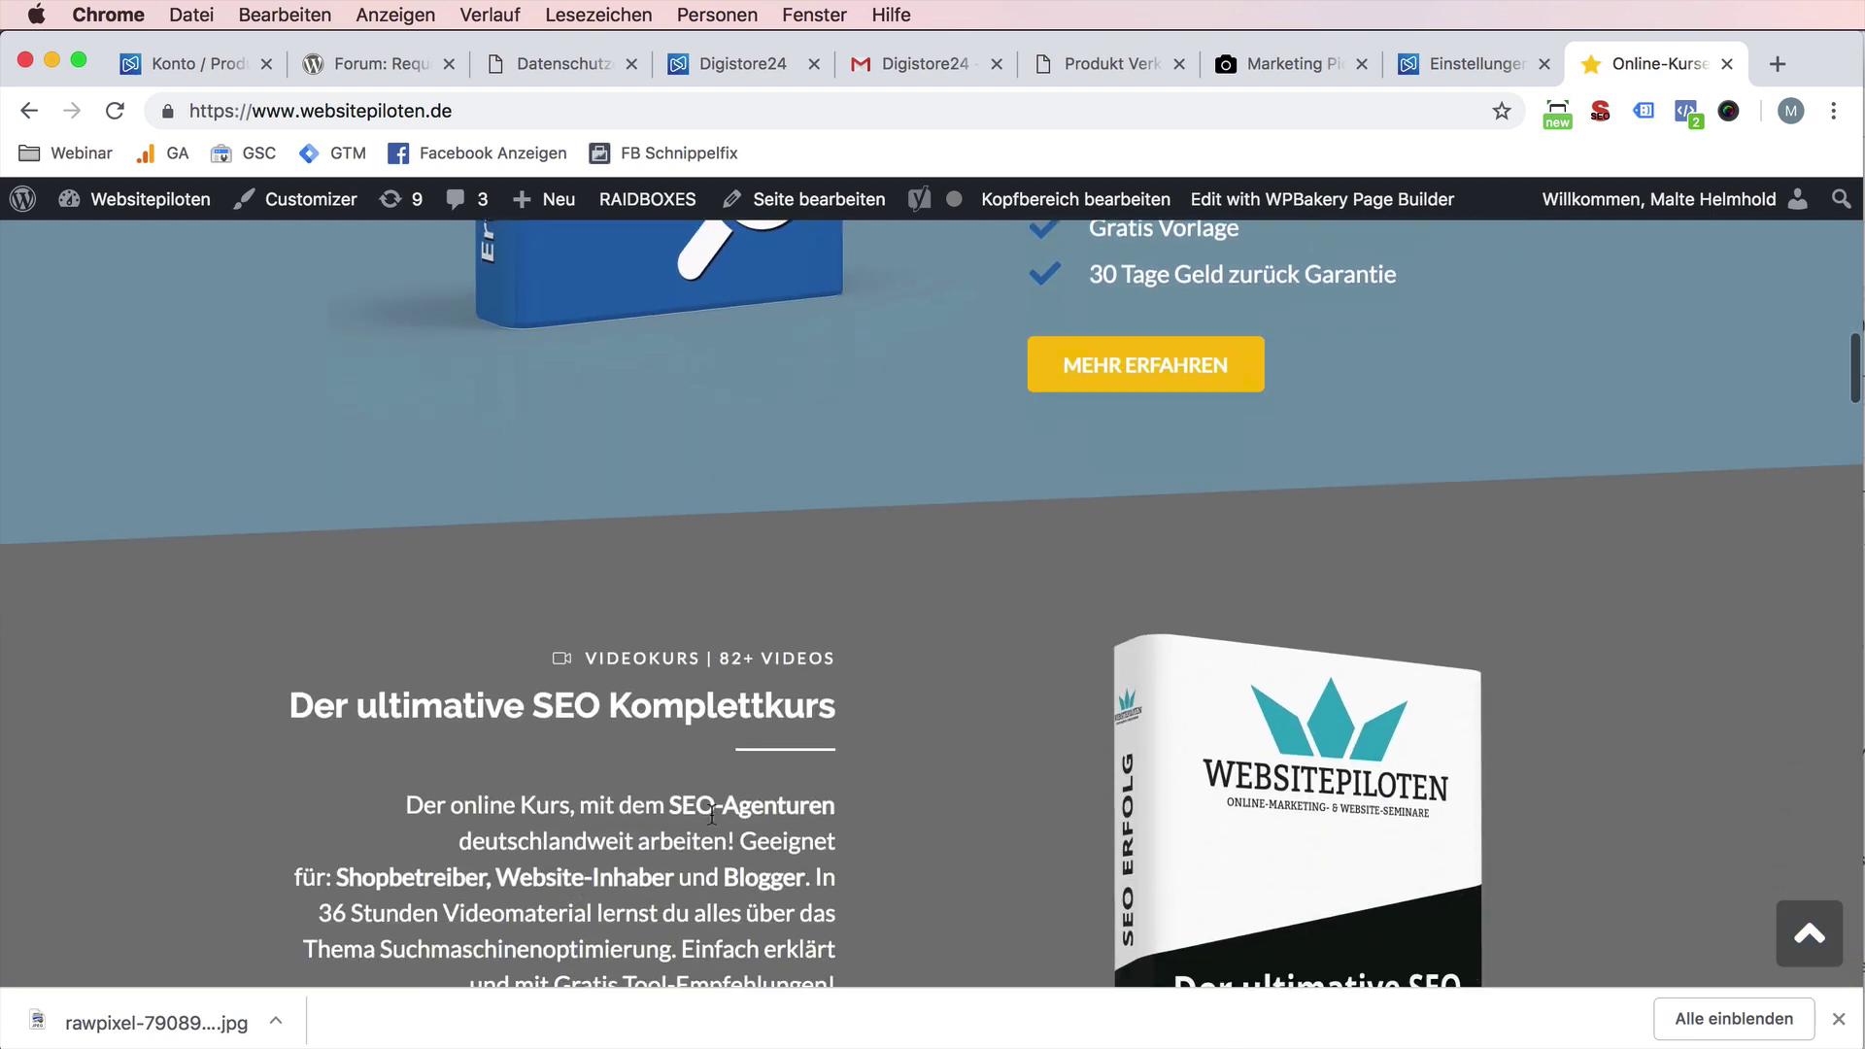
pyautogui.scroll(-3, 712, 813)
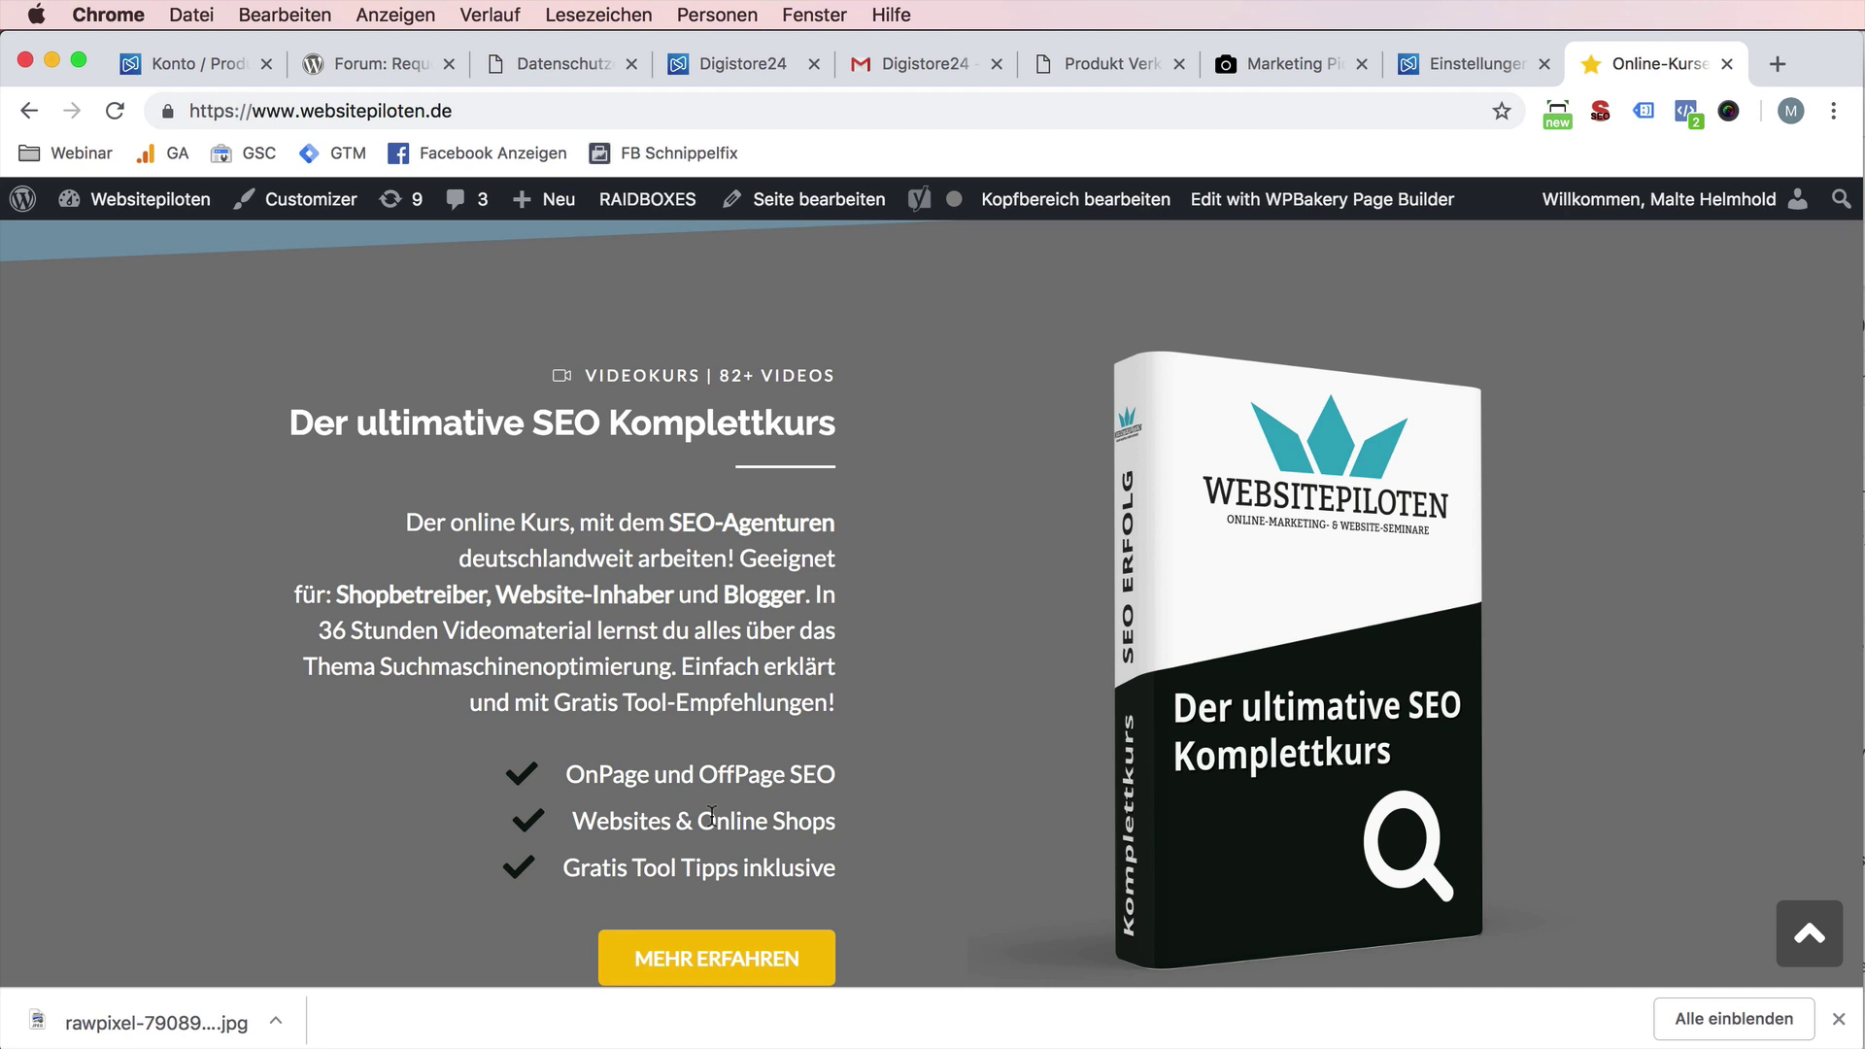
pyautogui.scroll(-1, 711, 814)
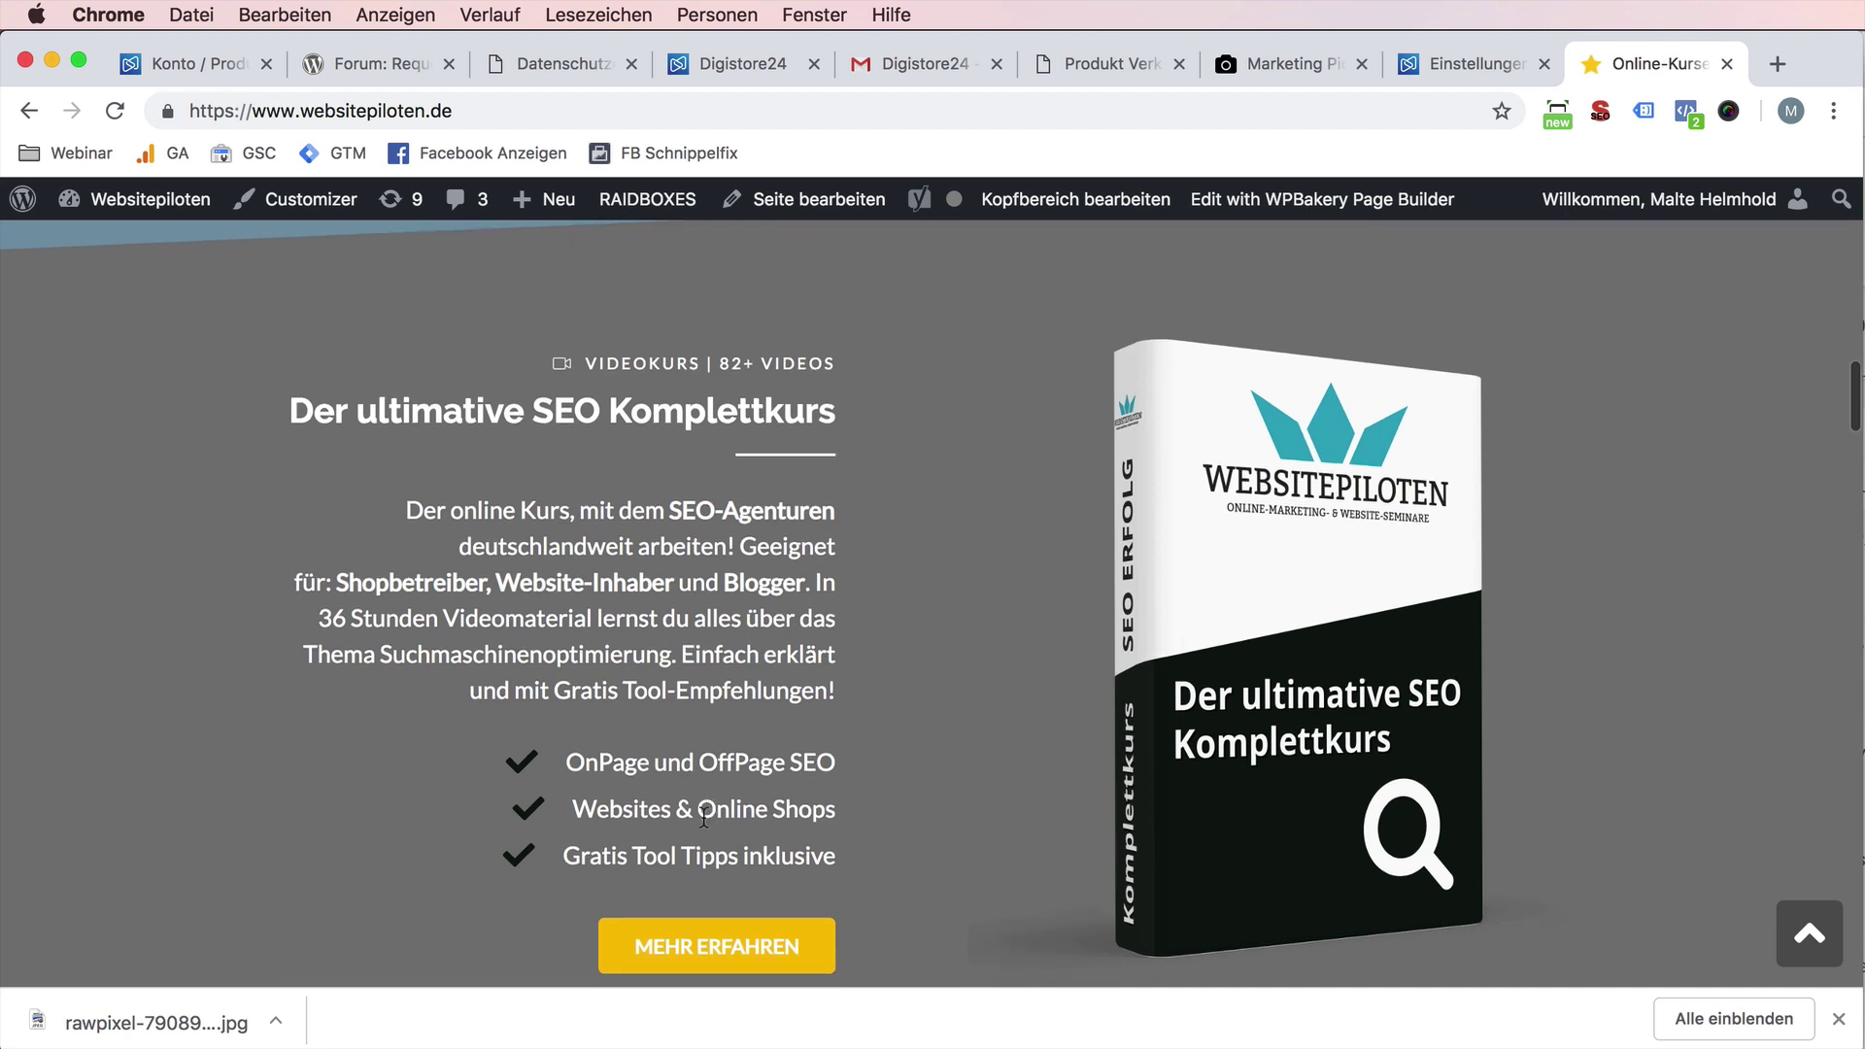
pyautogui.scroll(-2, 704, 818)
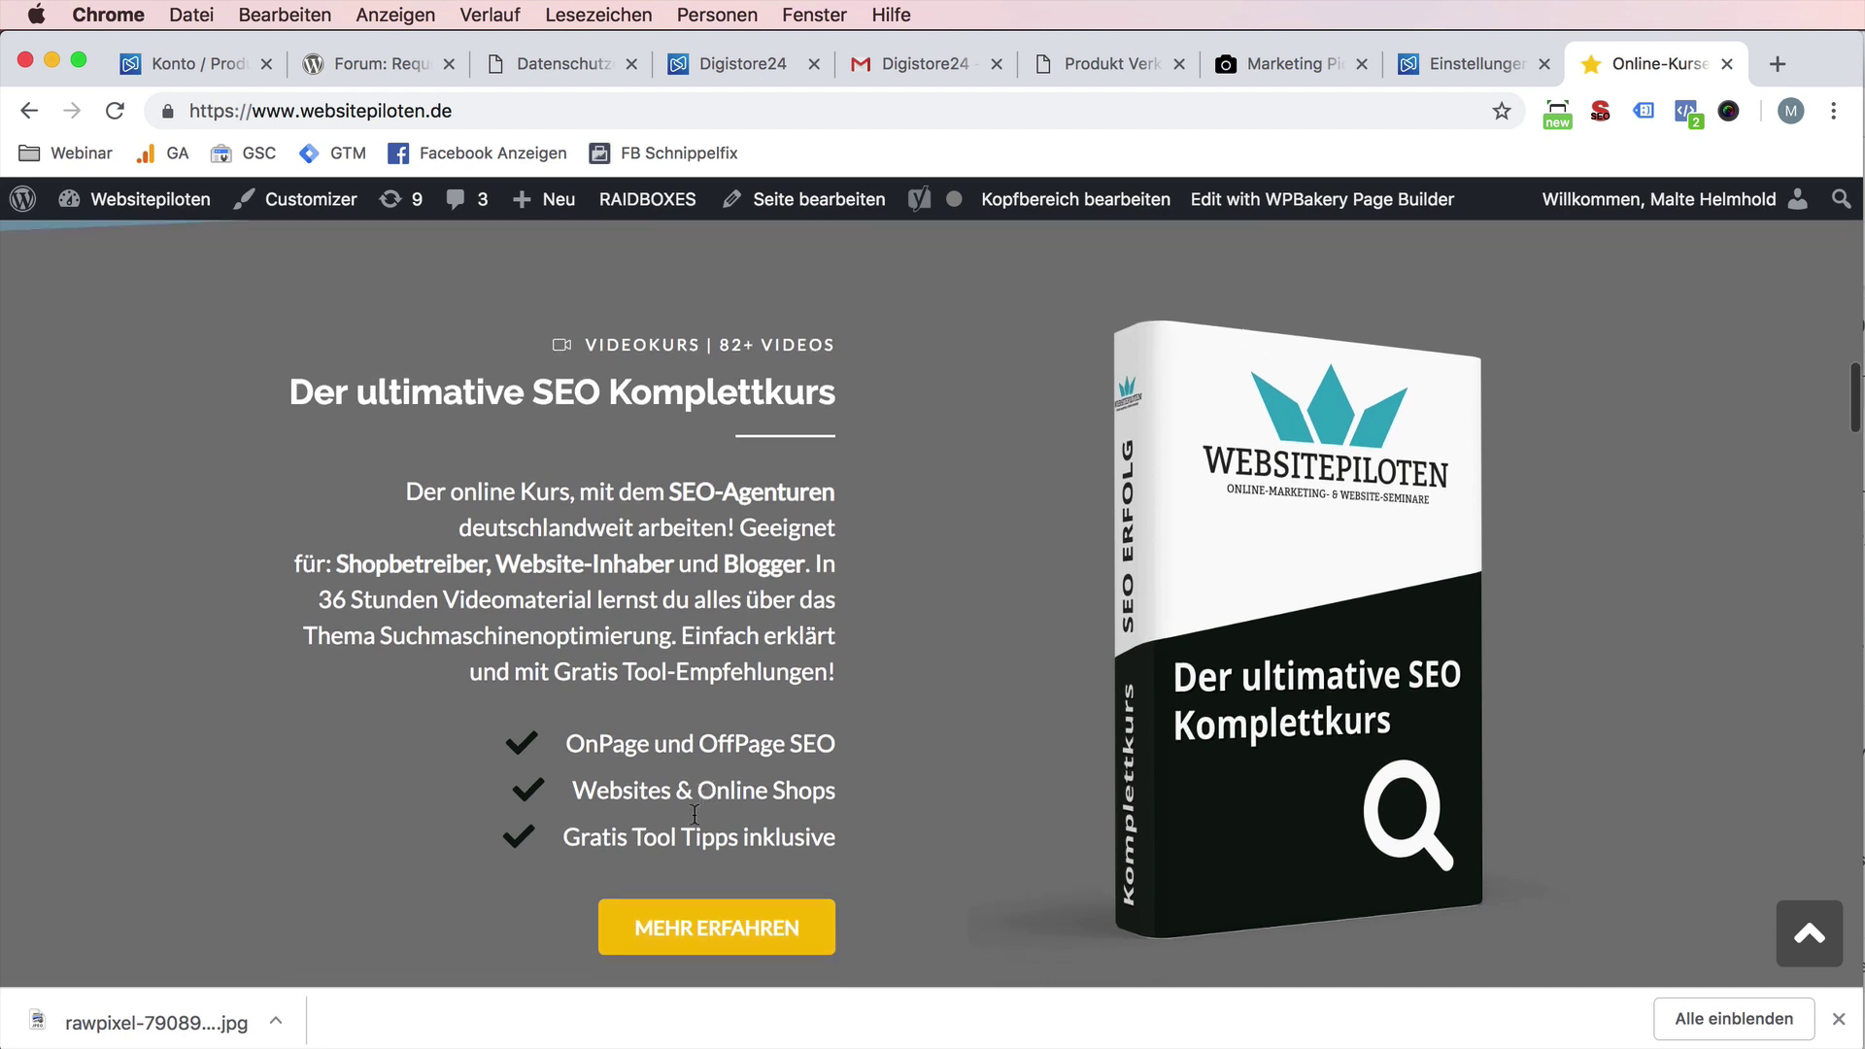
pyautogui.scroll(-8, 697, 823)
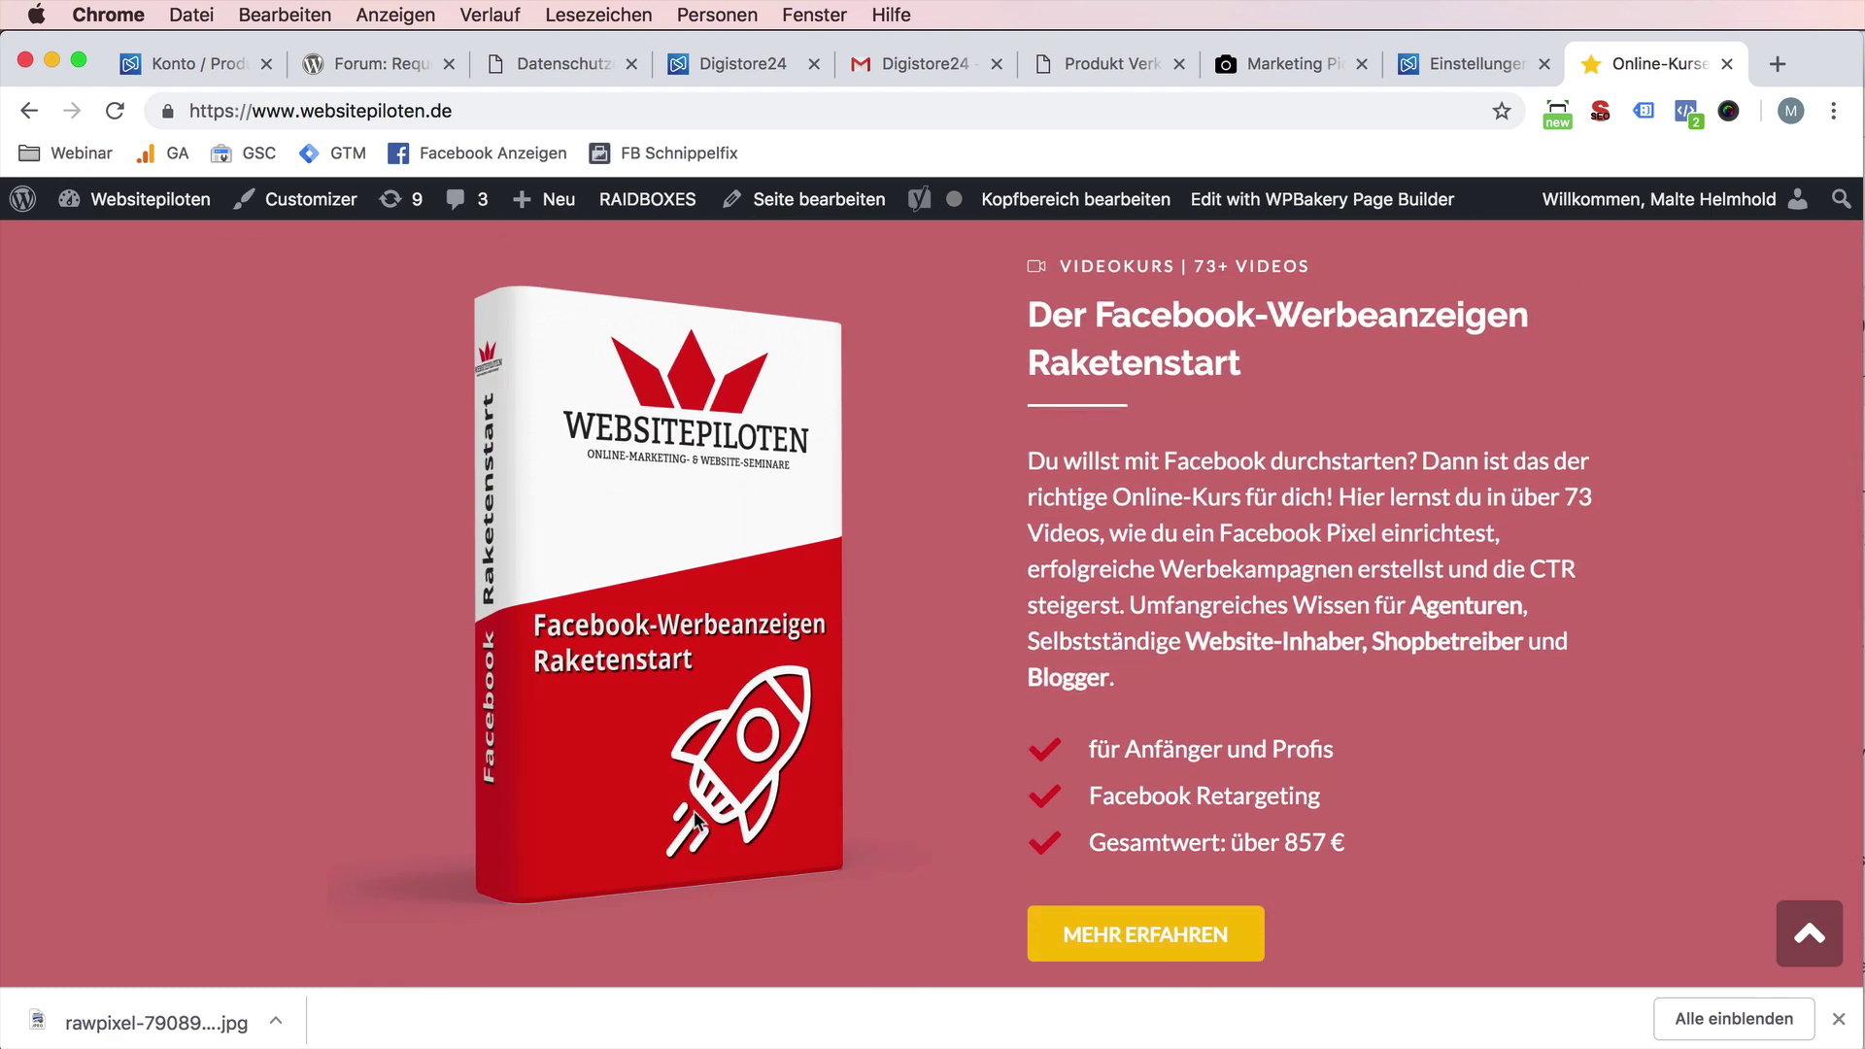
pyautogui.scroll(-10, 695, 820)
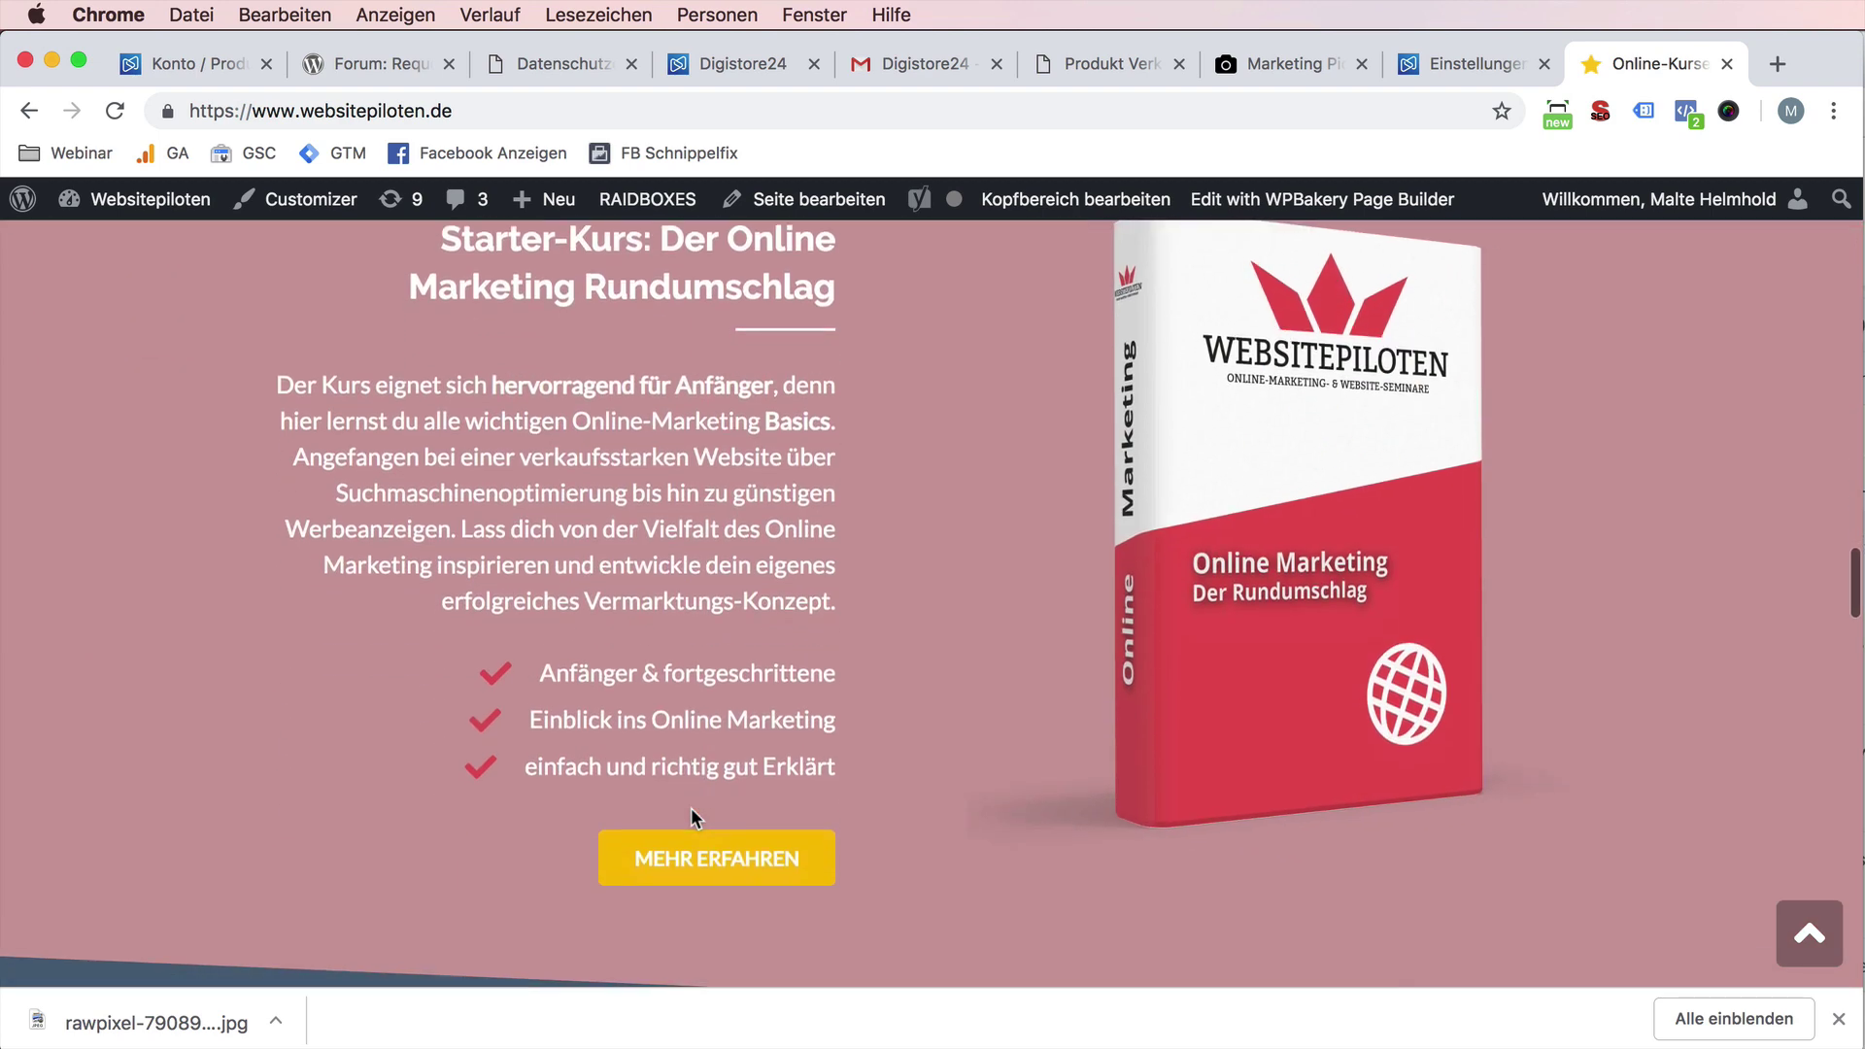
pyautogui.scroll(2, 887, 515)
pyautogui.scroll(-1, 887, 515)
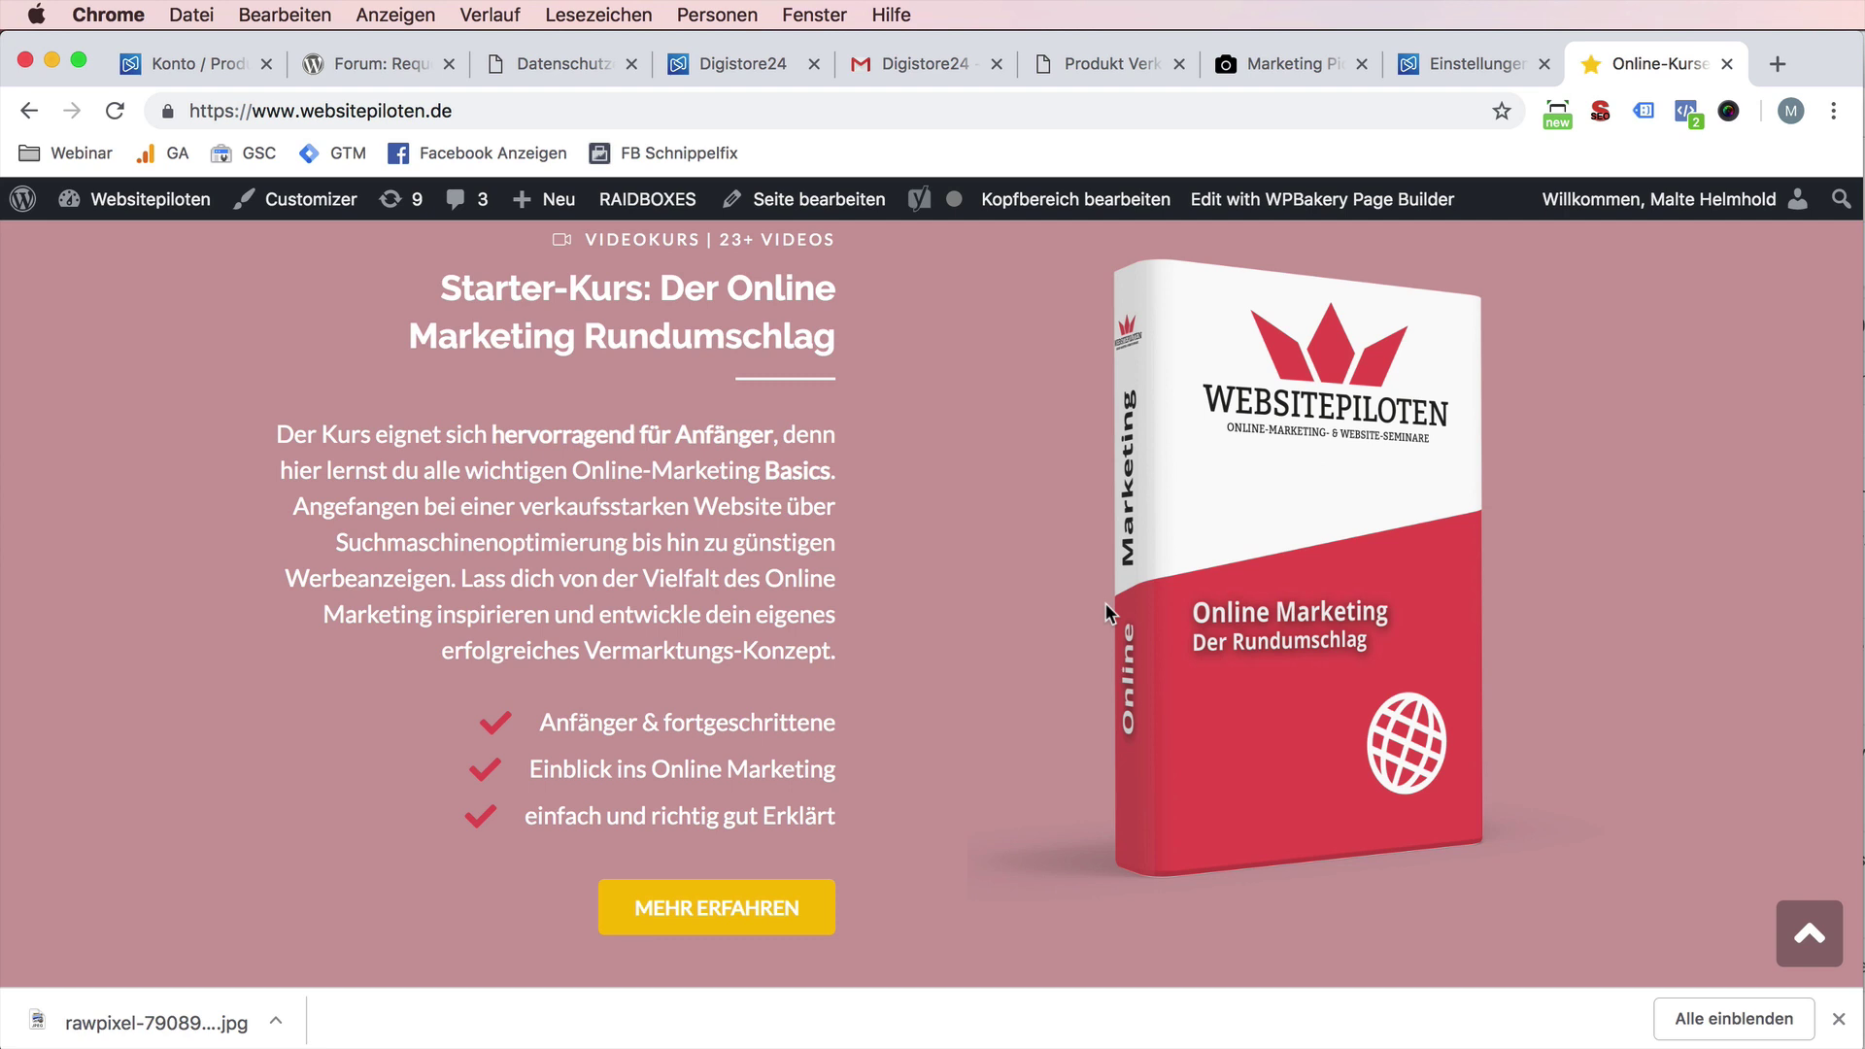
pyautogui.click(175, 50)
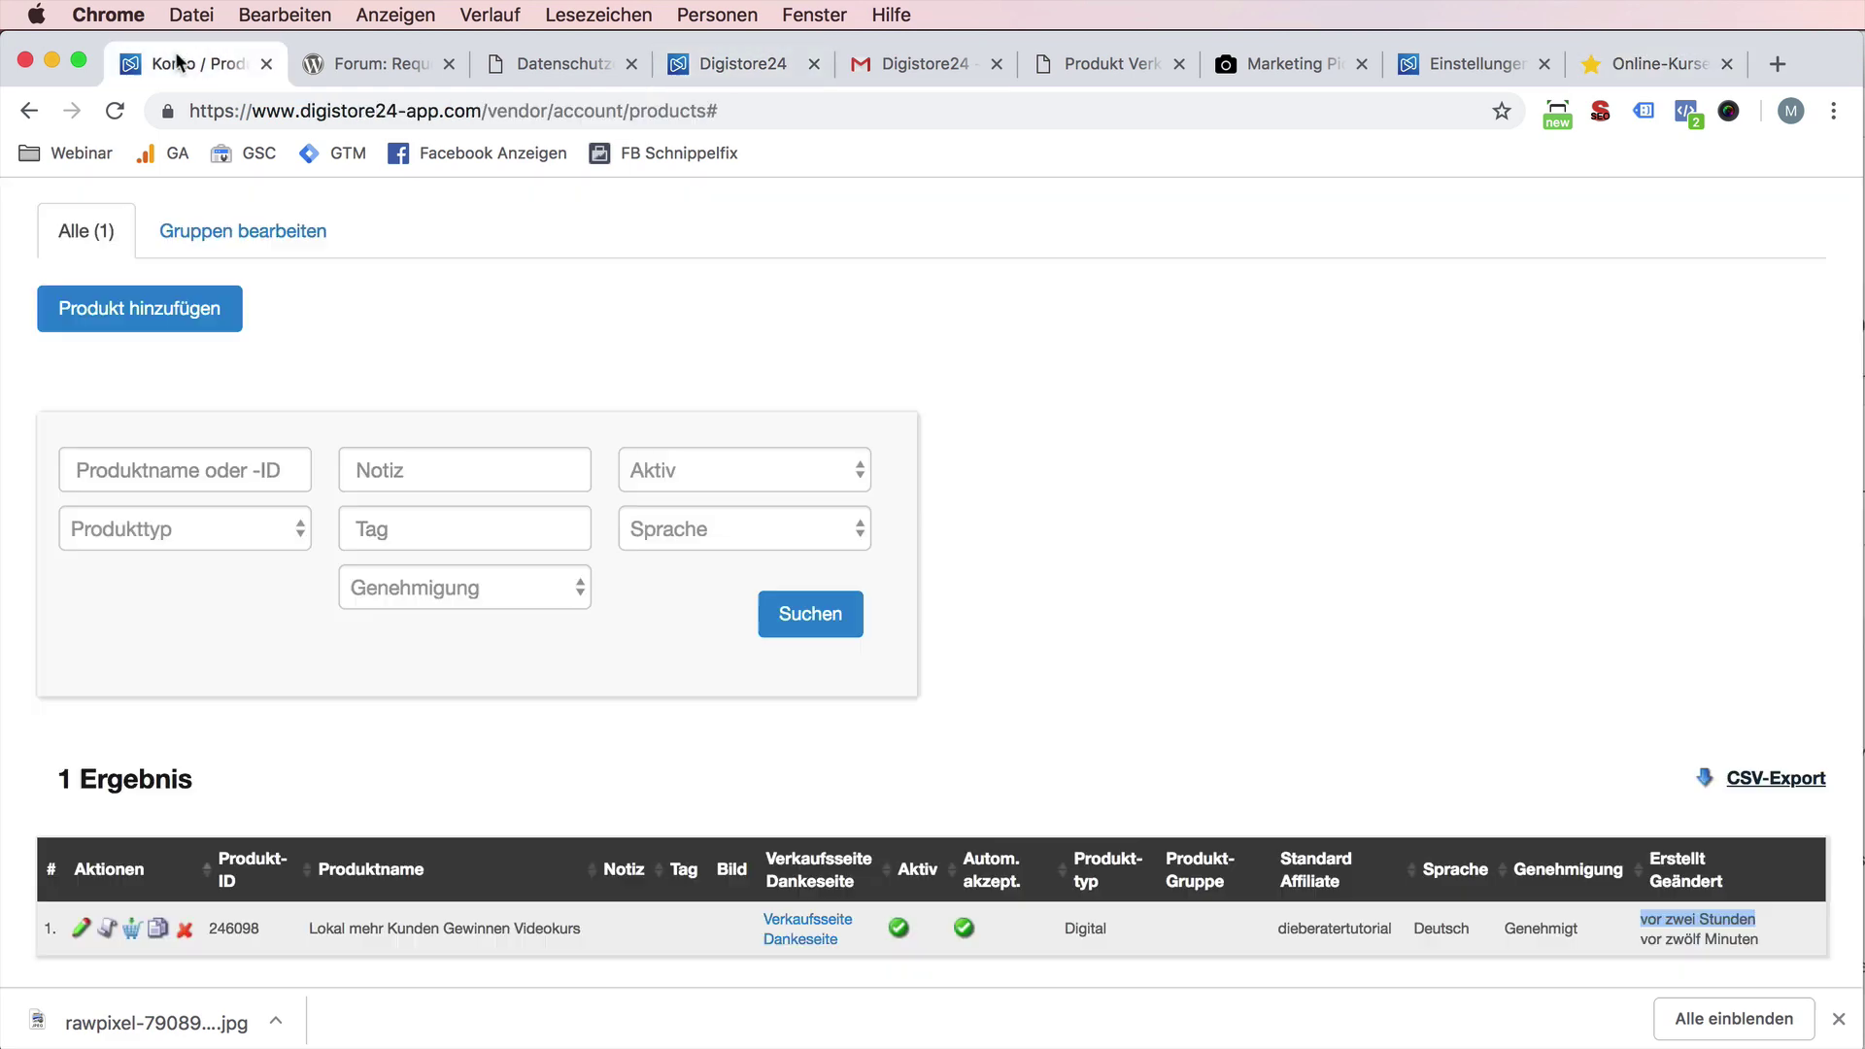
pyautogui.scroll(-1, 503, 340)
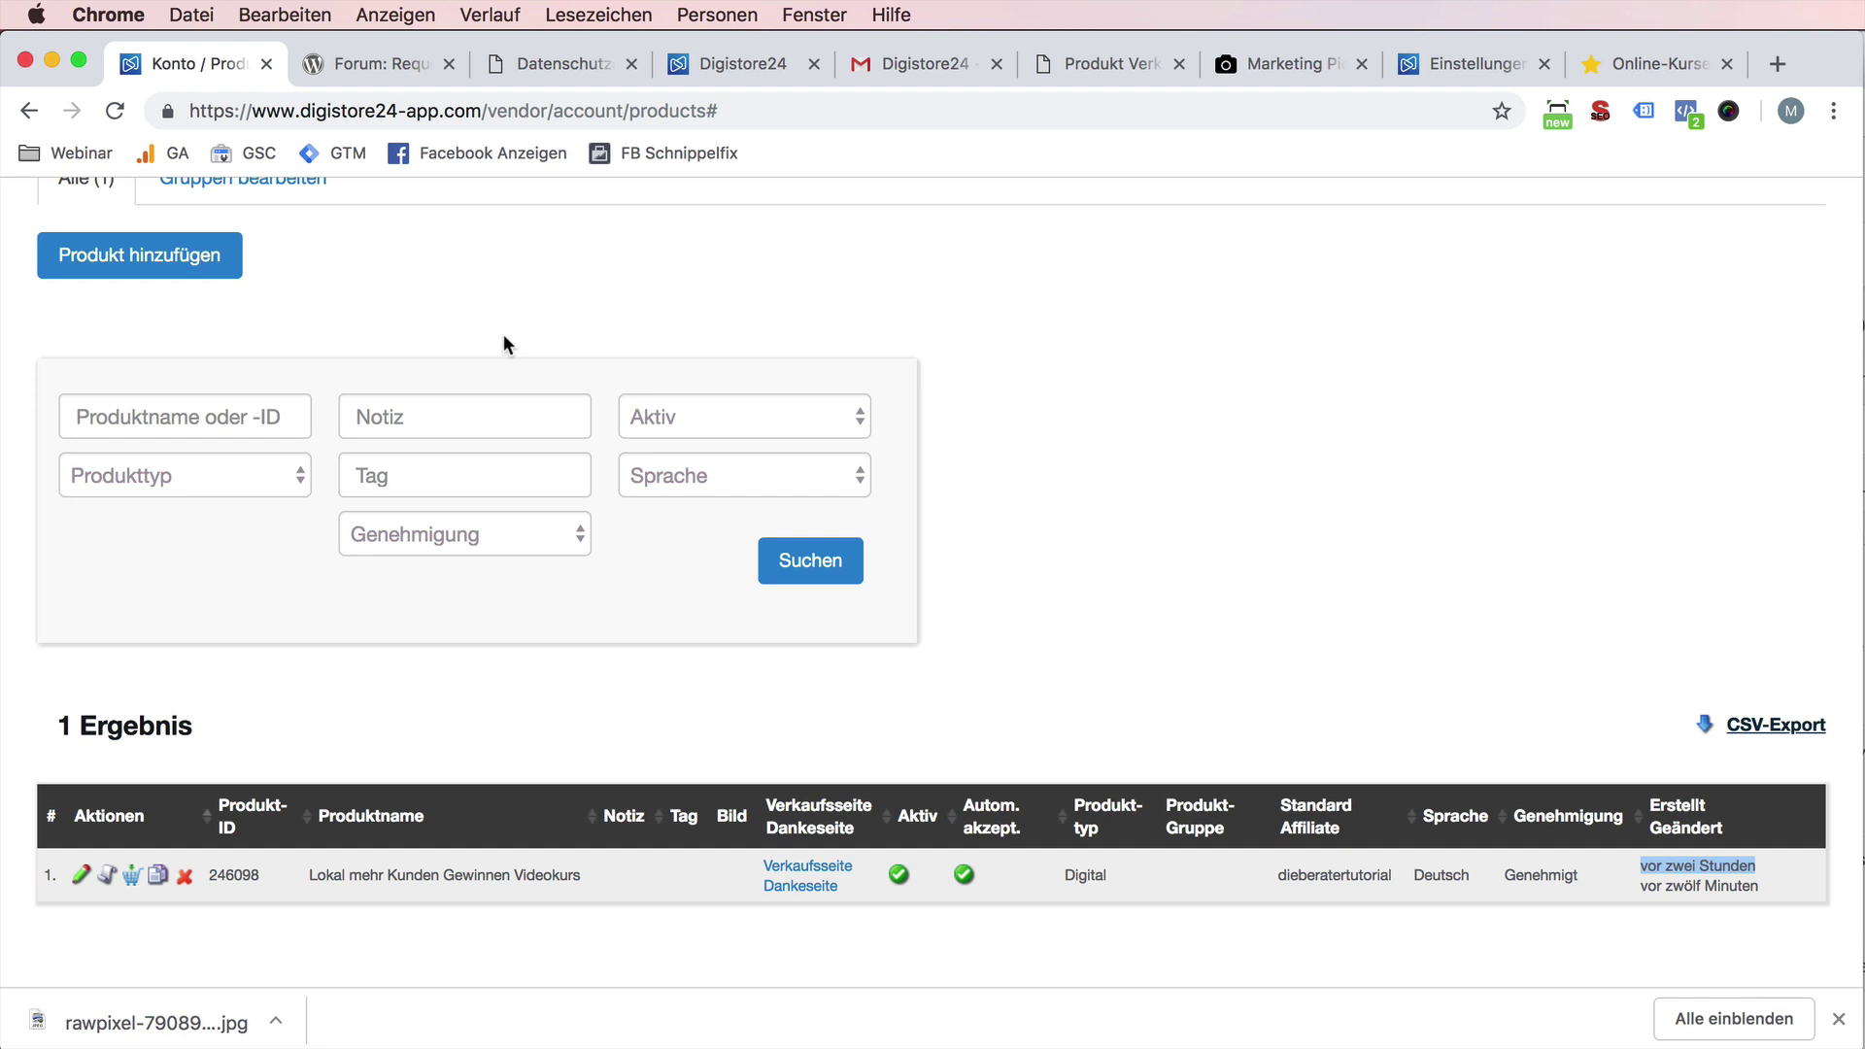
pyautogui.scroll(5, 505, 349)
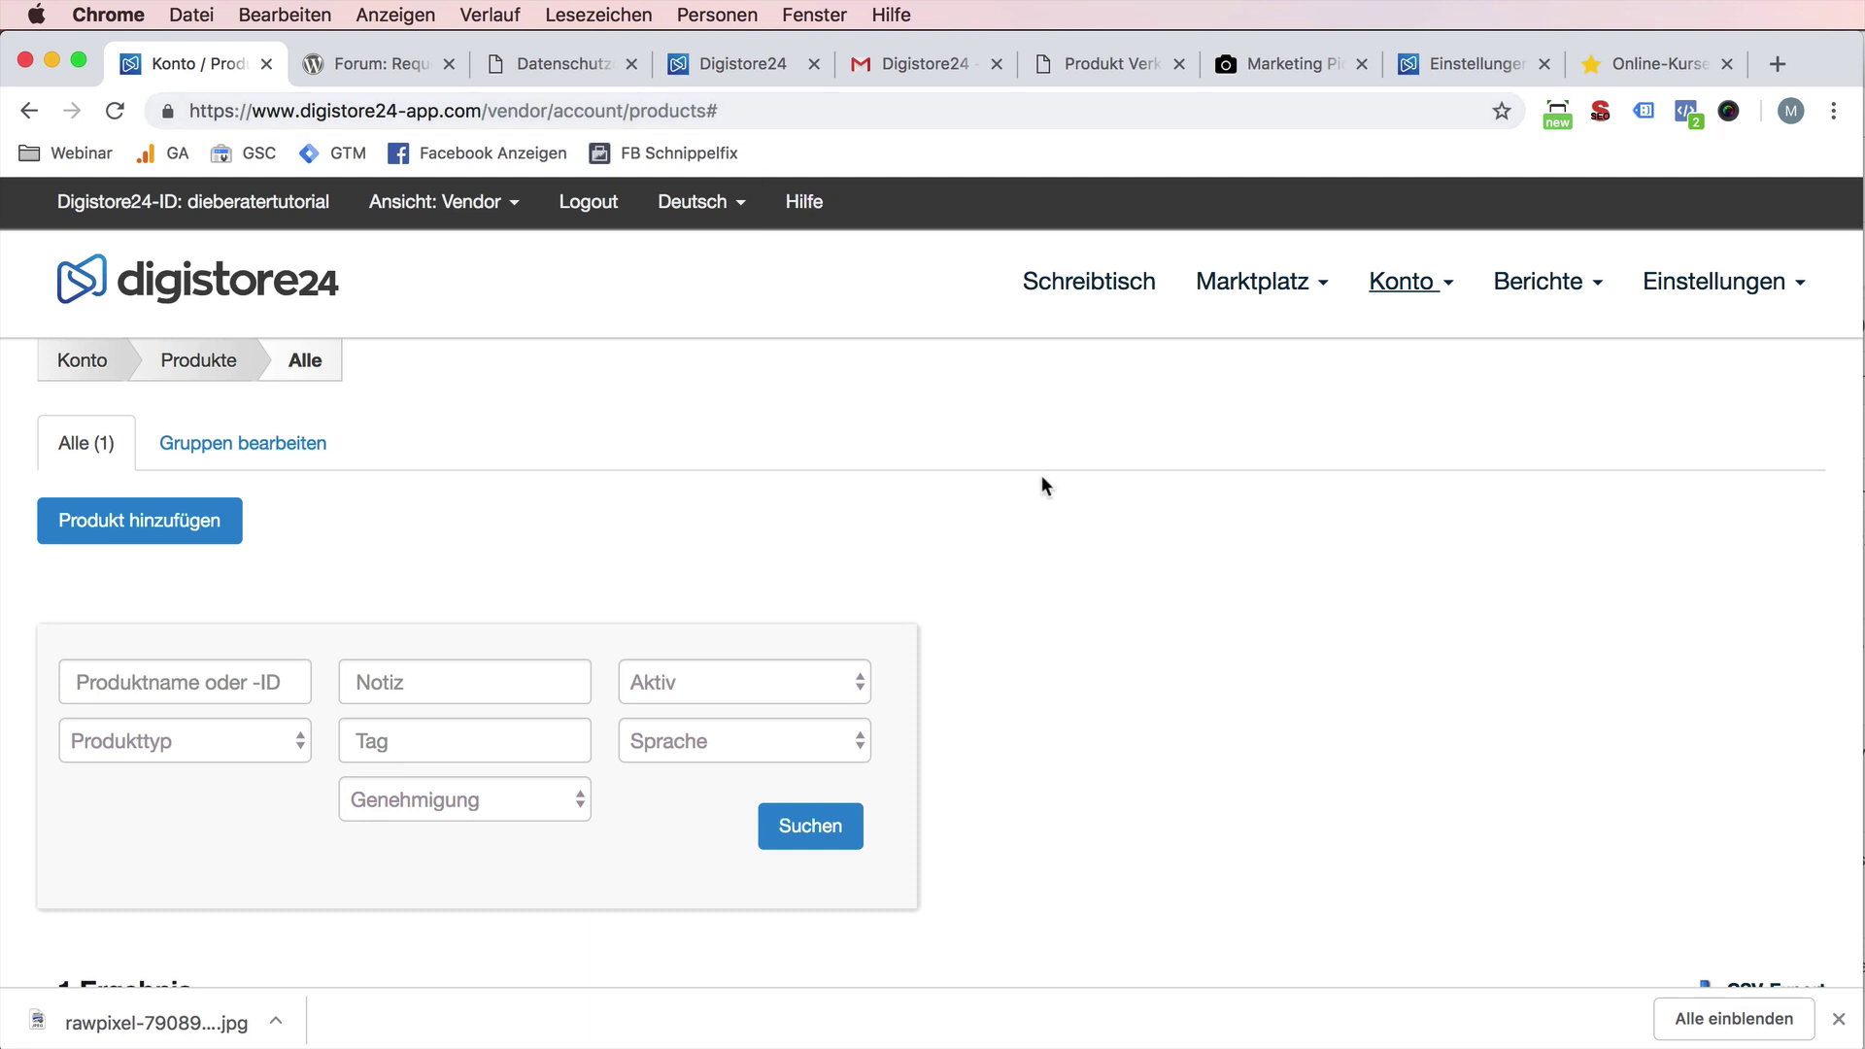
# - Load performance-podcast.de in a new tab
pyautogui.press('super+t')
pyautogui.write('po')
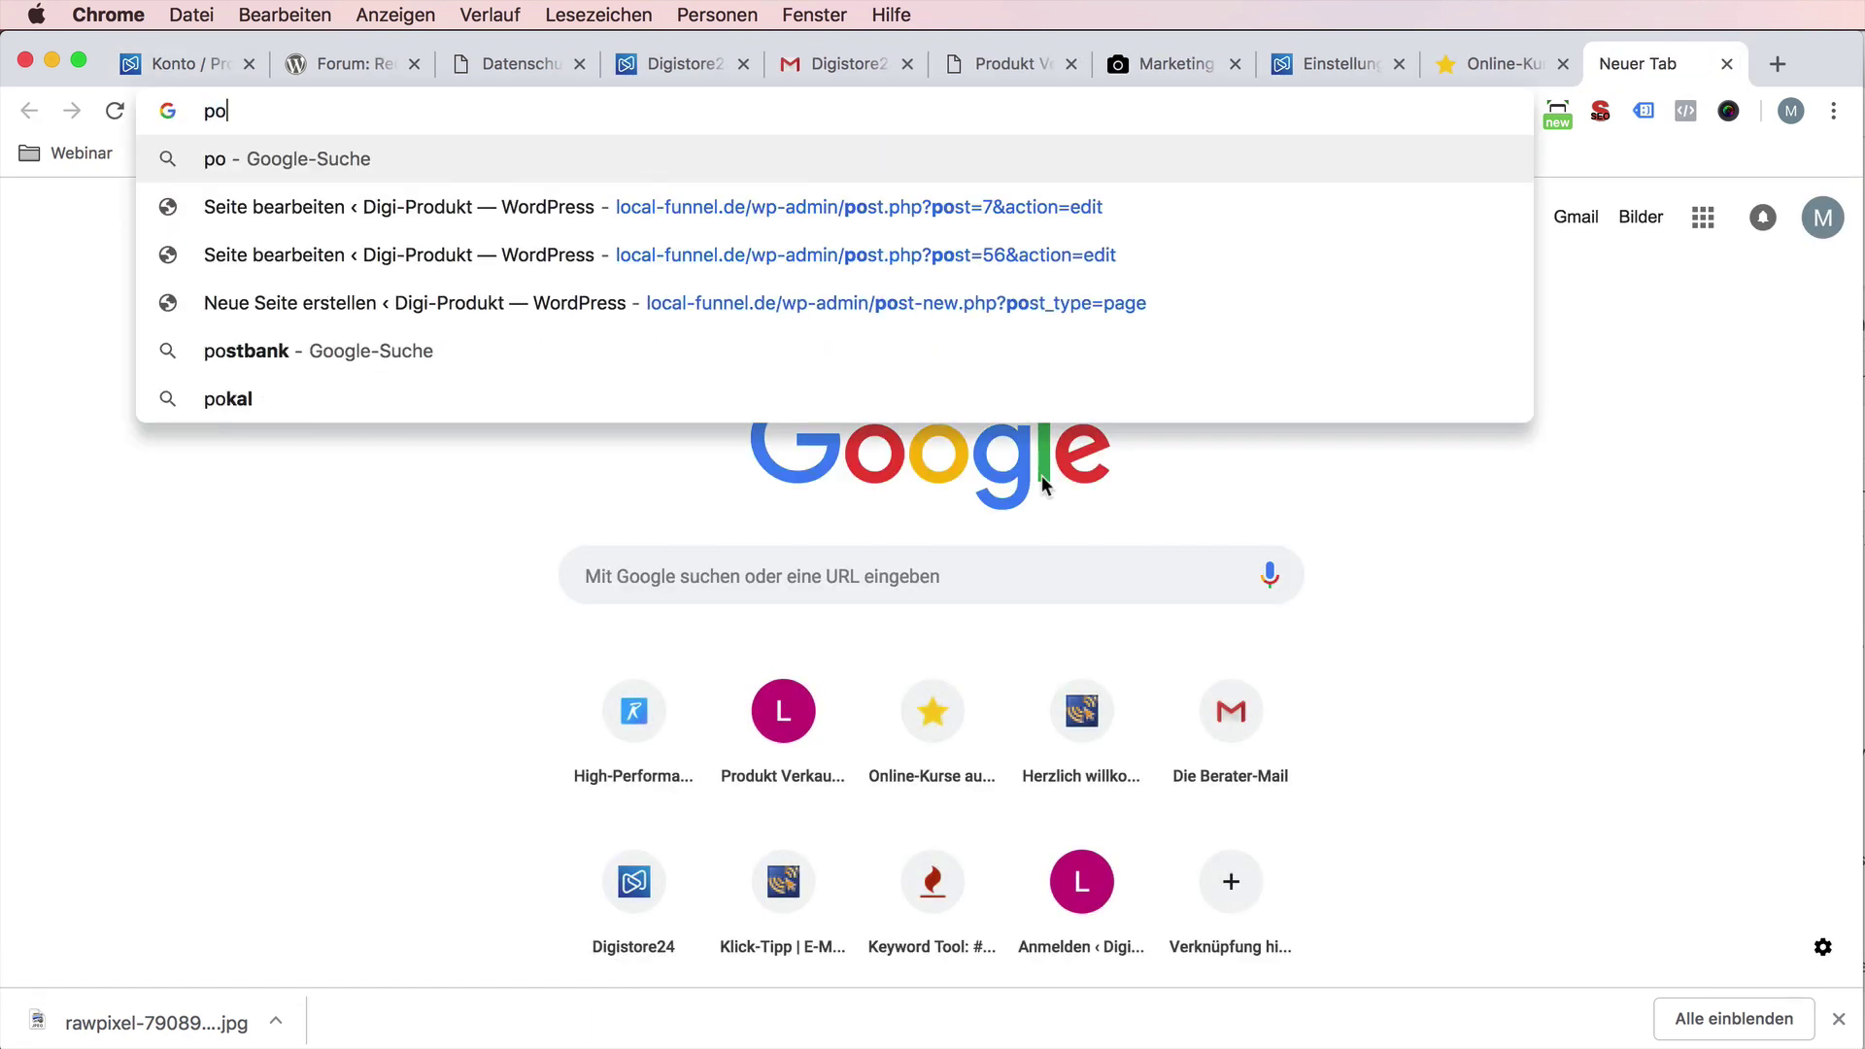
pyautogui.press('BackSpace')
pyautogui.write('erformance-o')
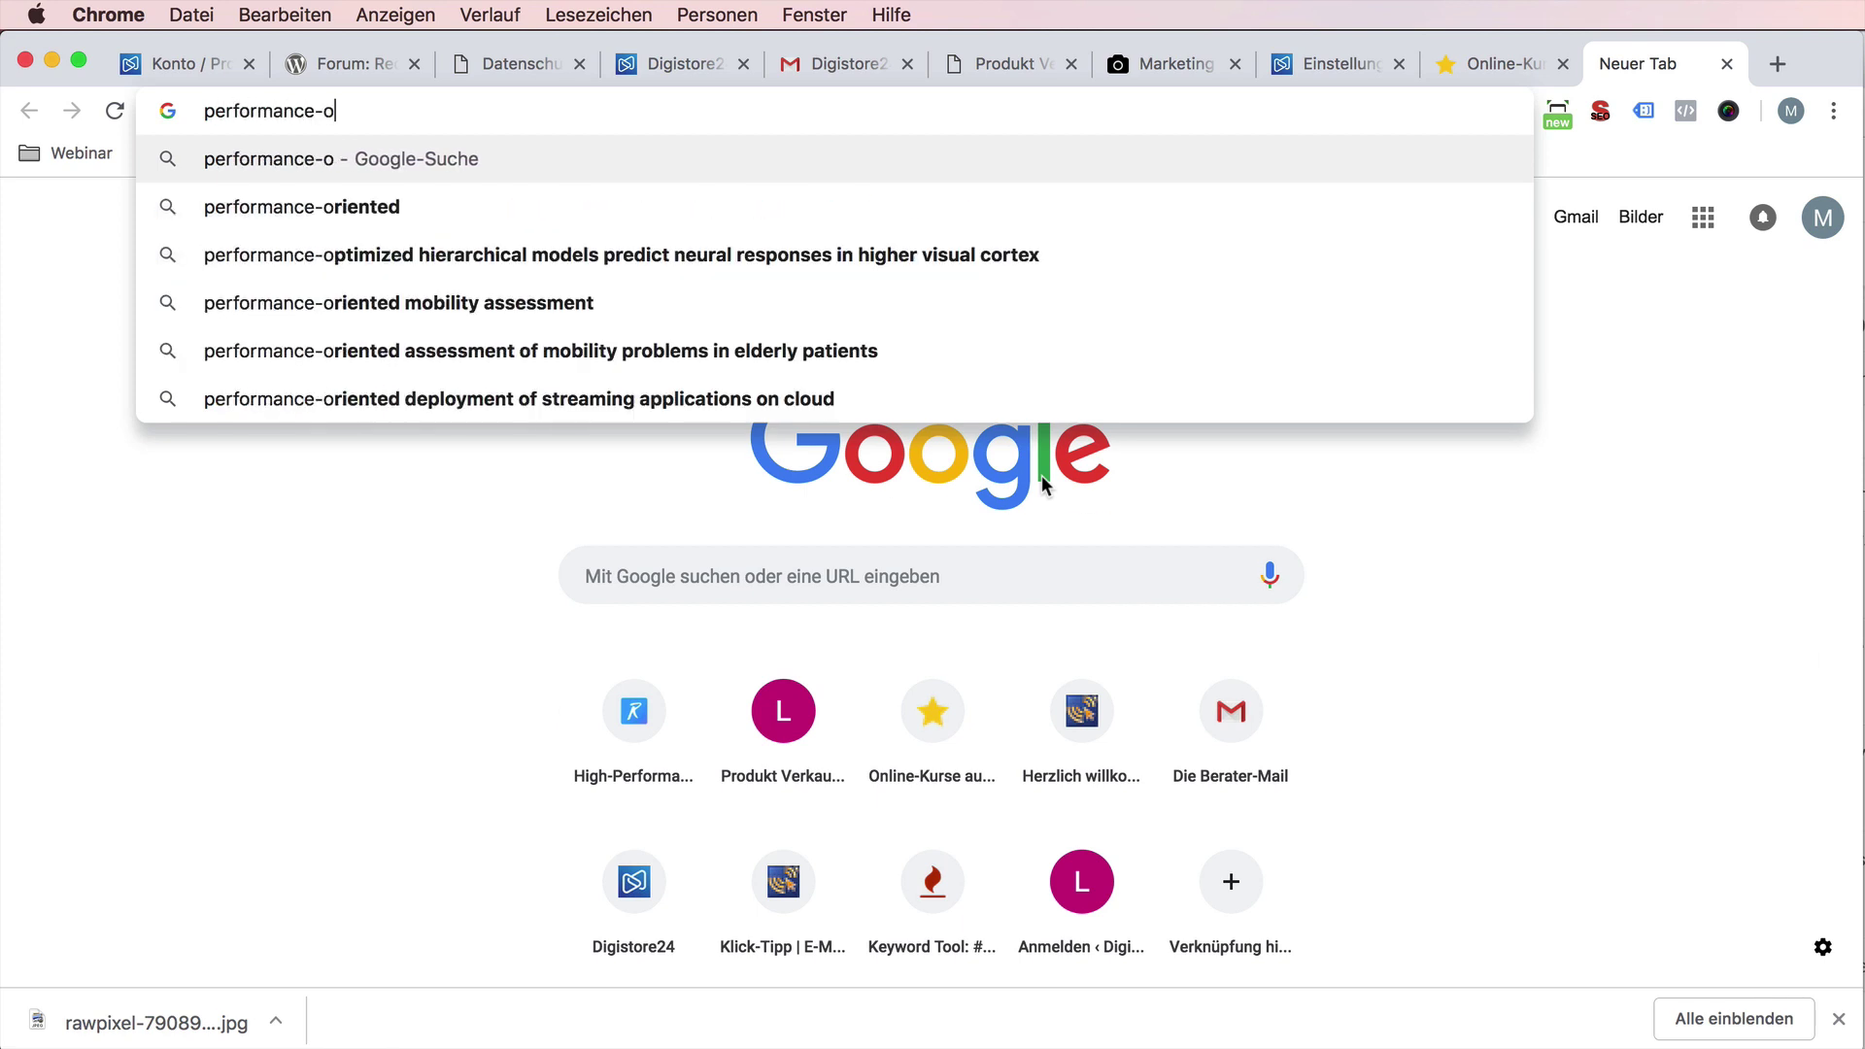
pyautogui.press('BackSpace')
pyautogui.write('podcast.de')
pyautogui.press('Return')
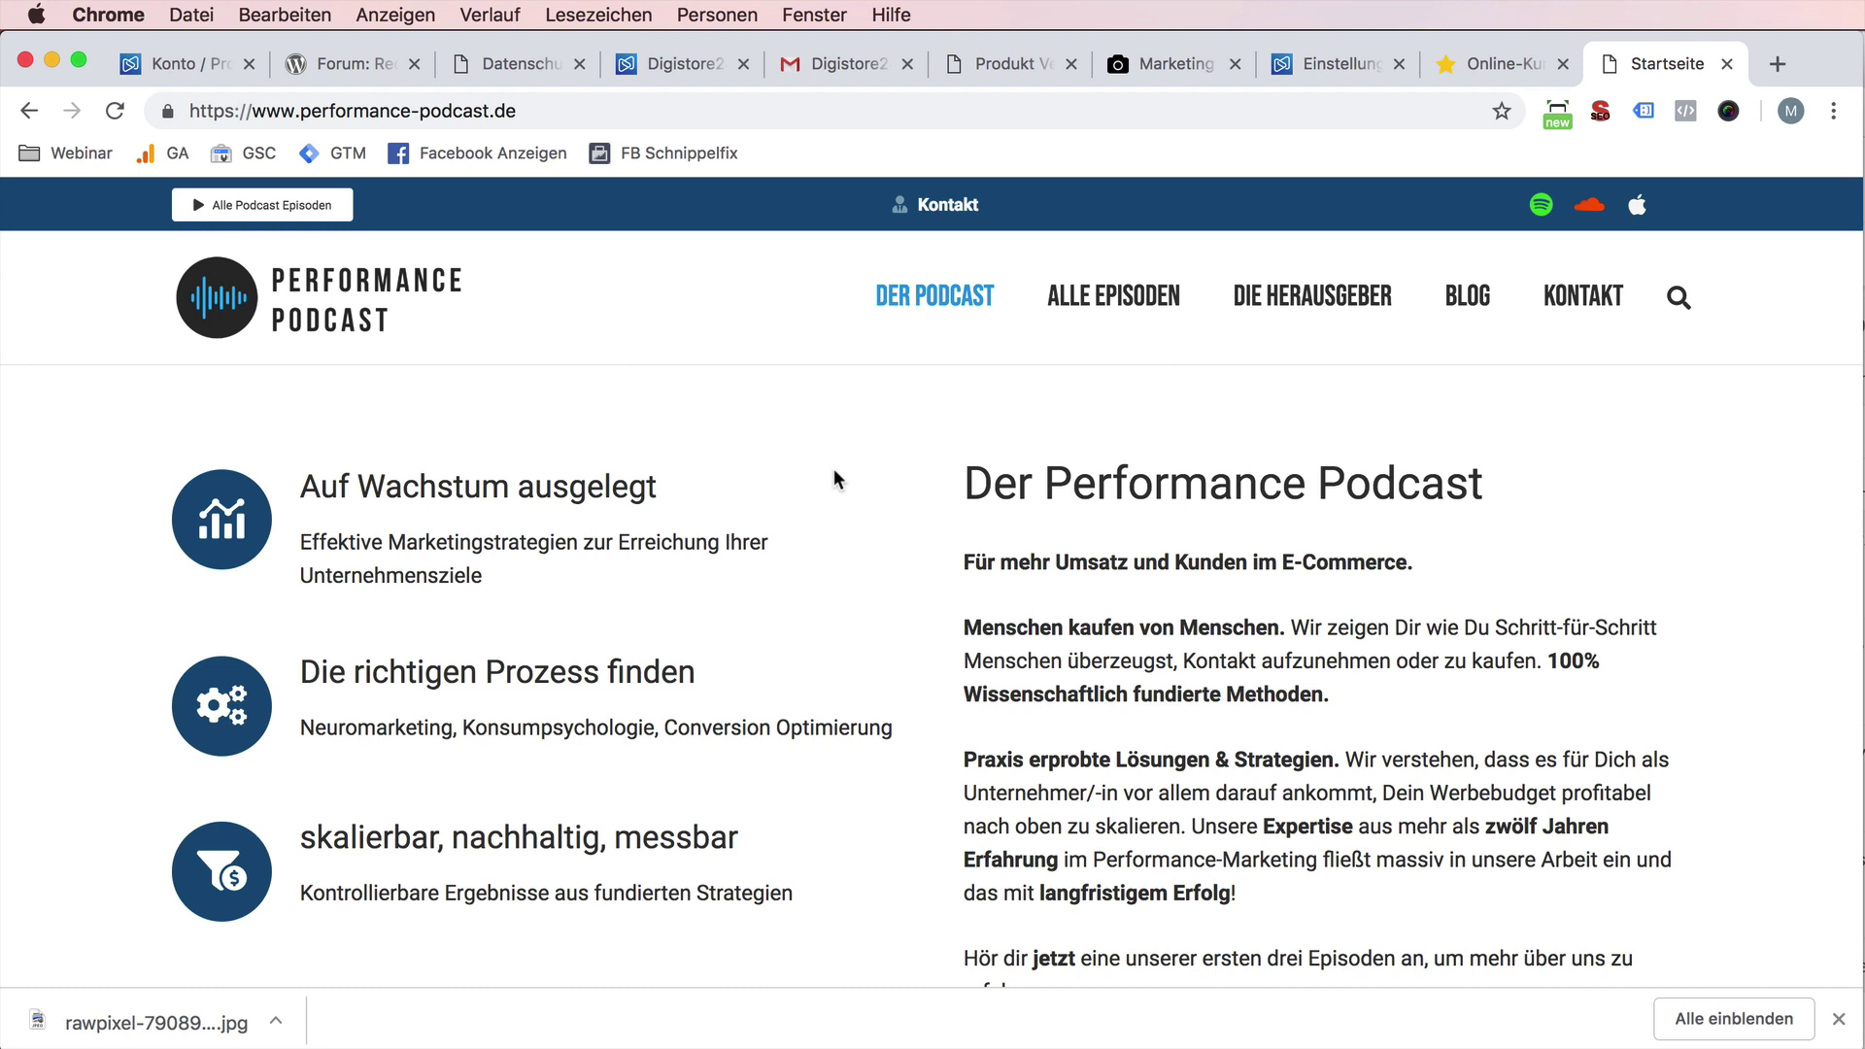
# - Search 'wenig zeit viel effekt' and browse the podcast's iTunes episode list
pyautogui.press('super+t')
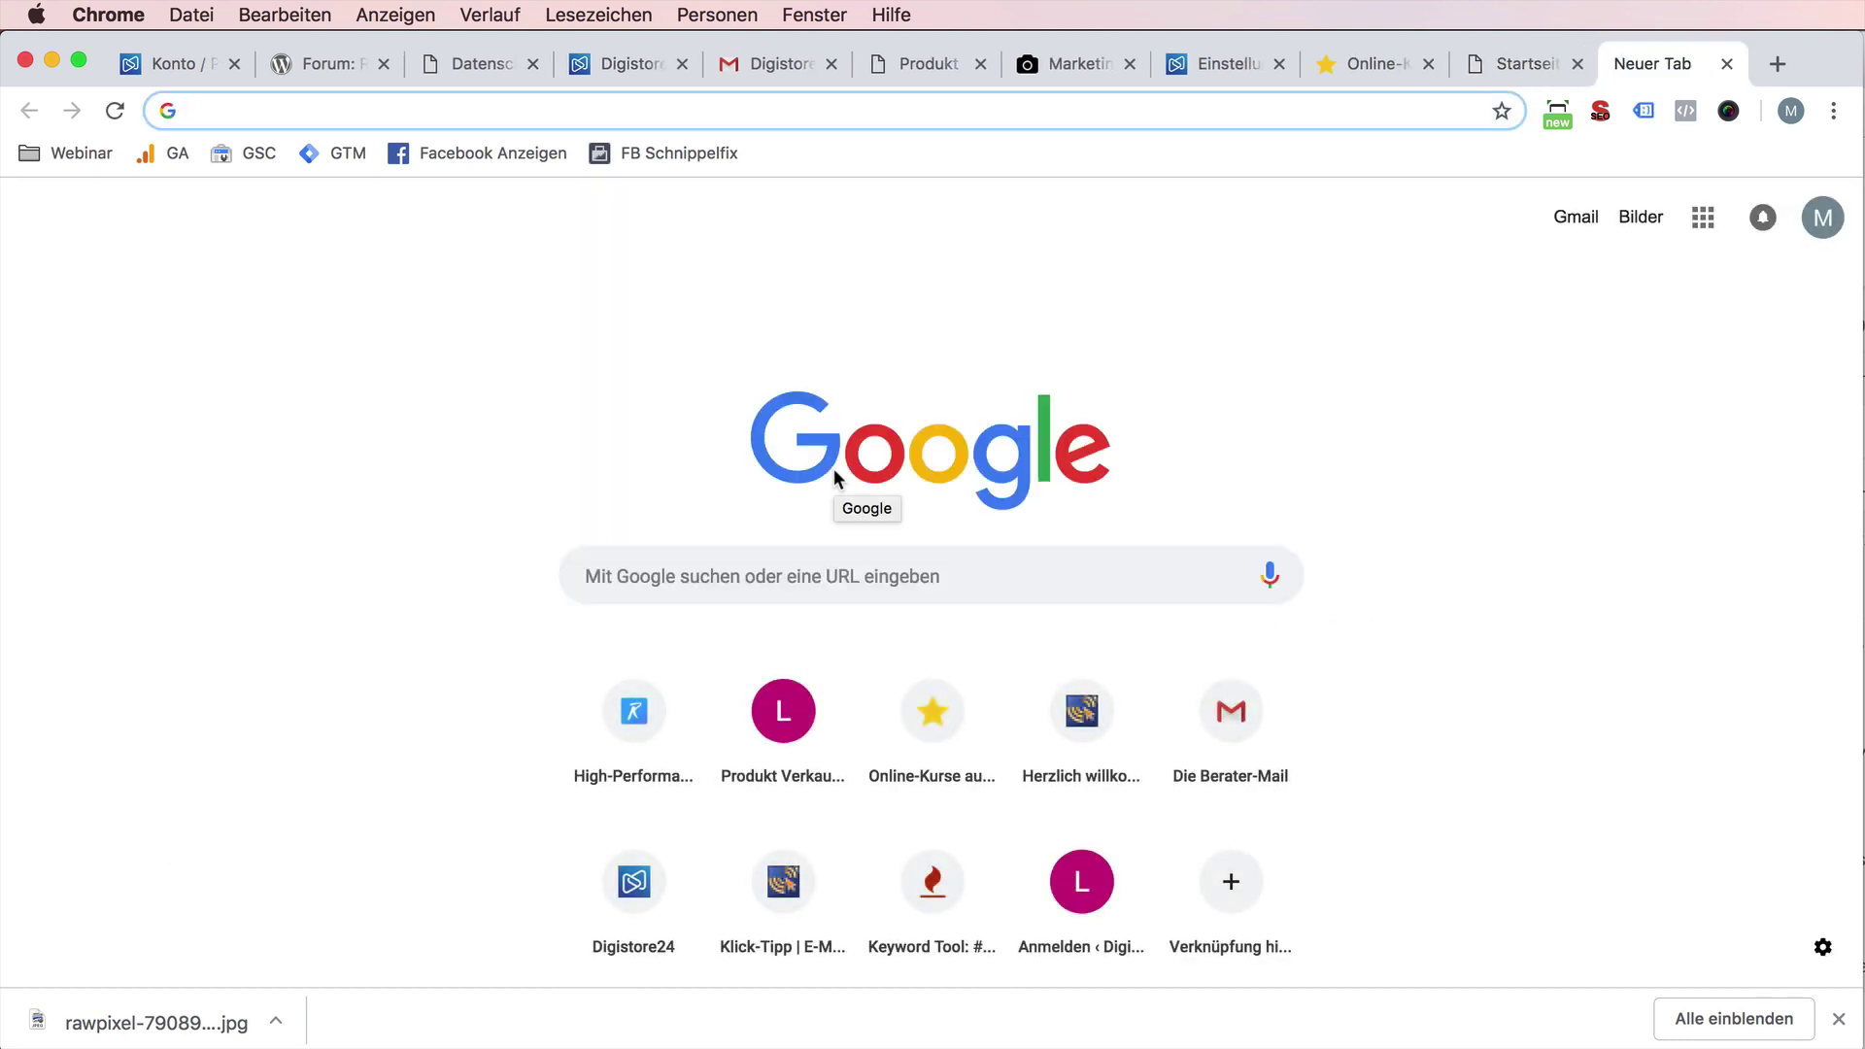
pyautogui.write('wenig zeit viel eff')
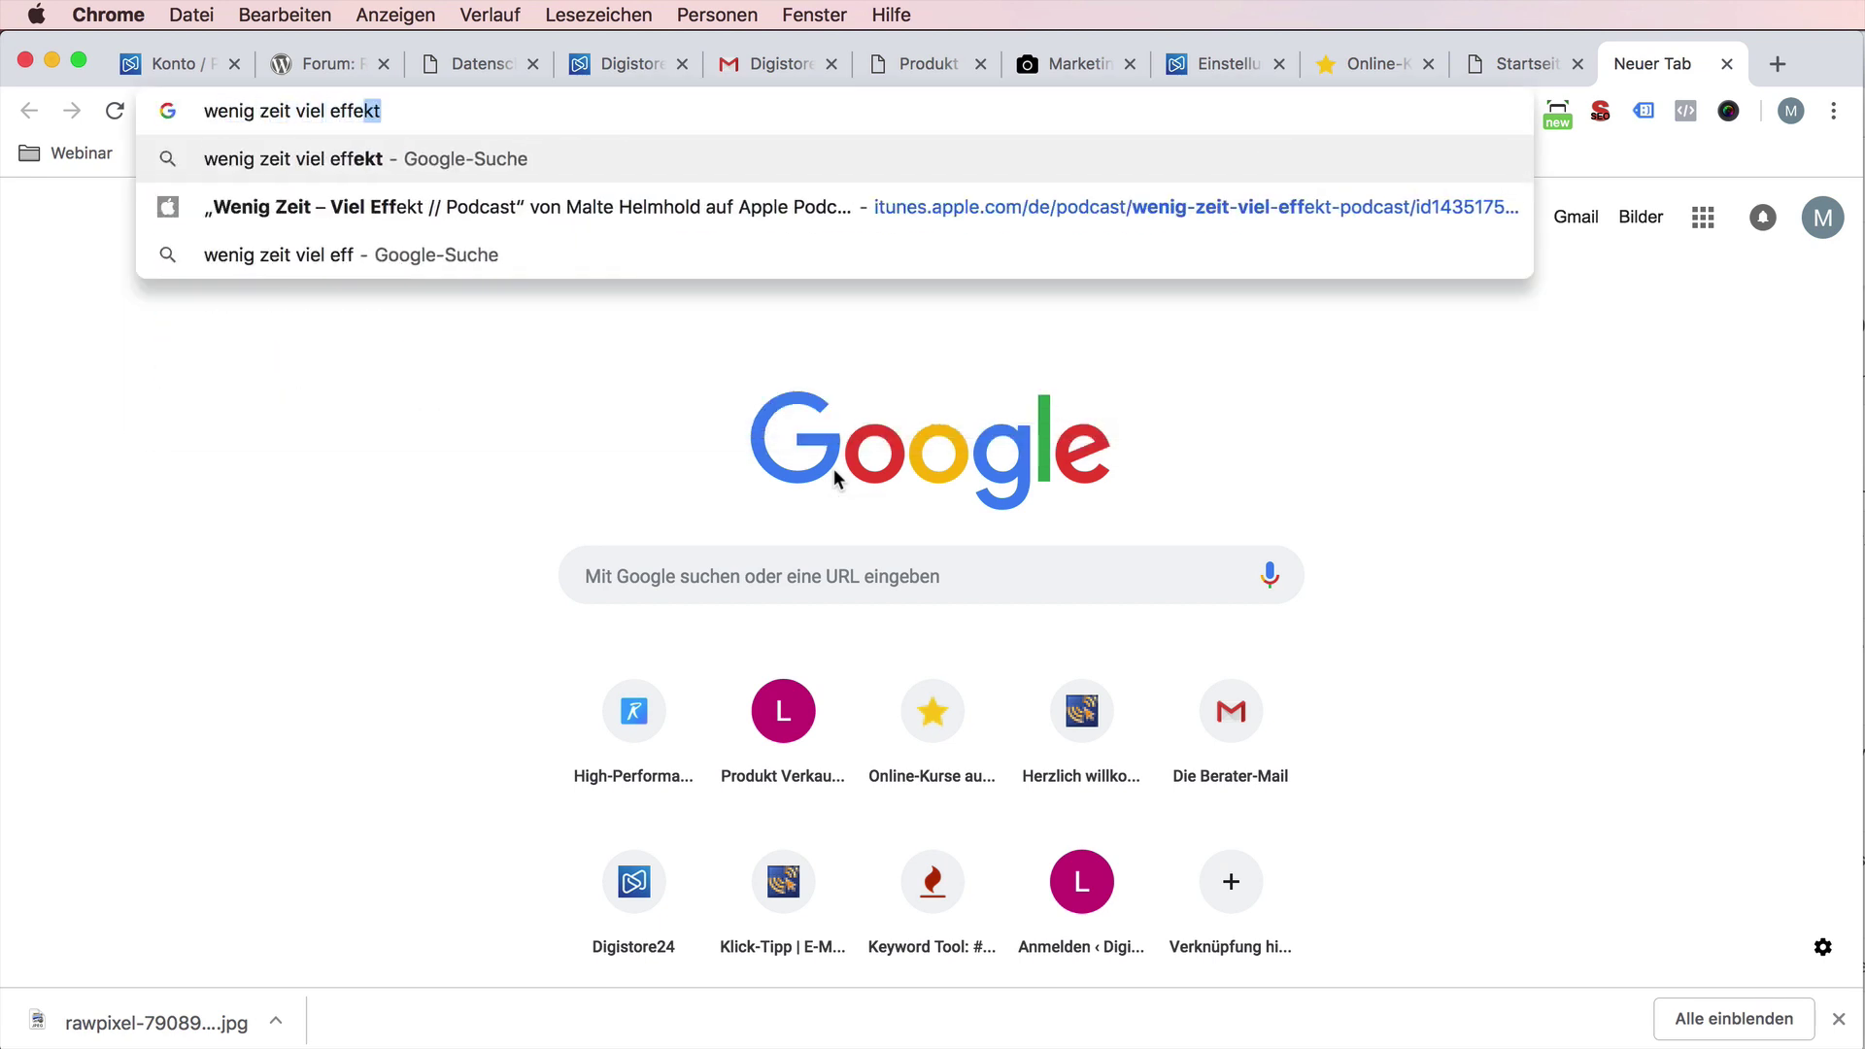
pyautogui.press('Return')
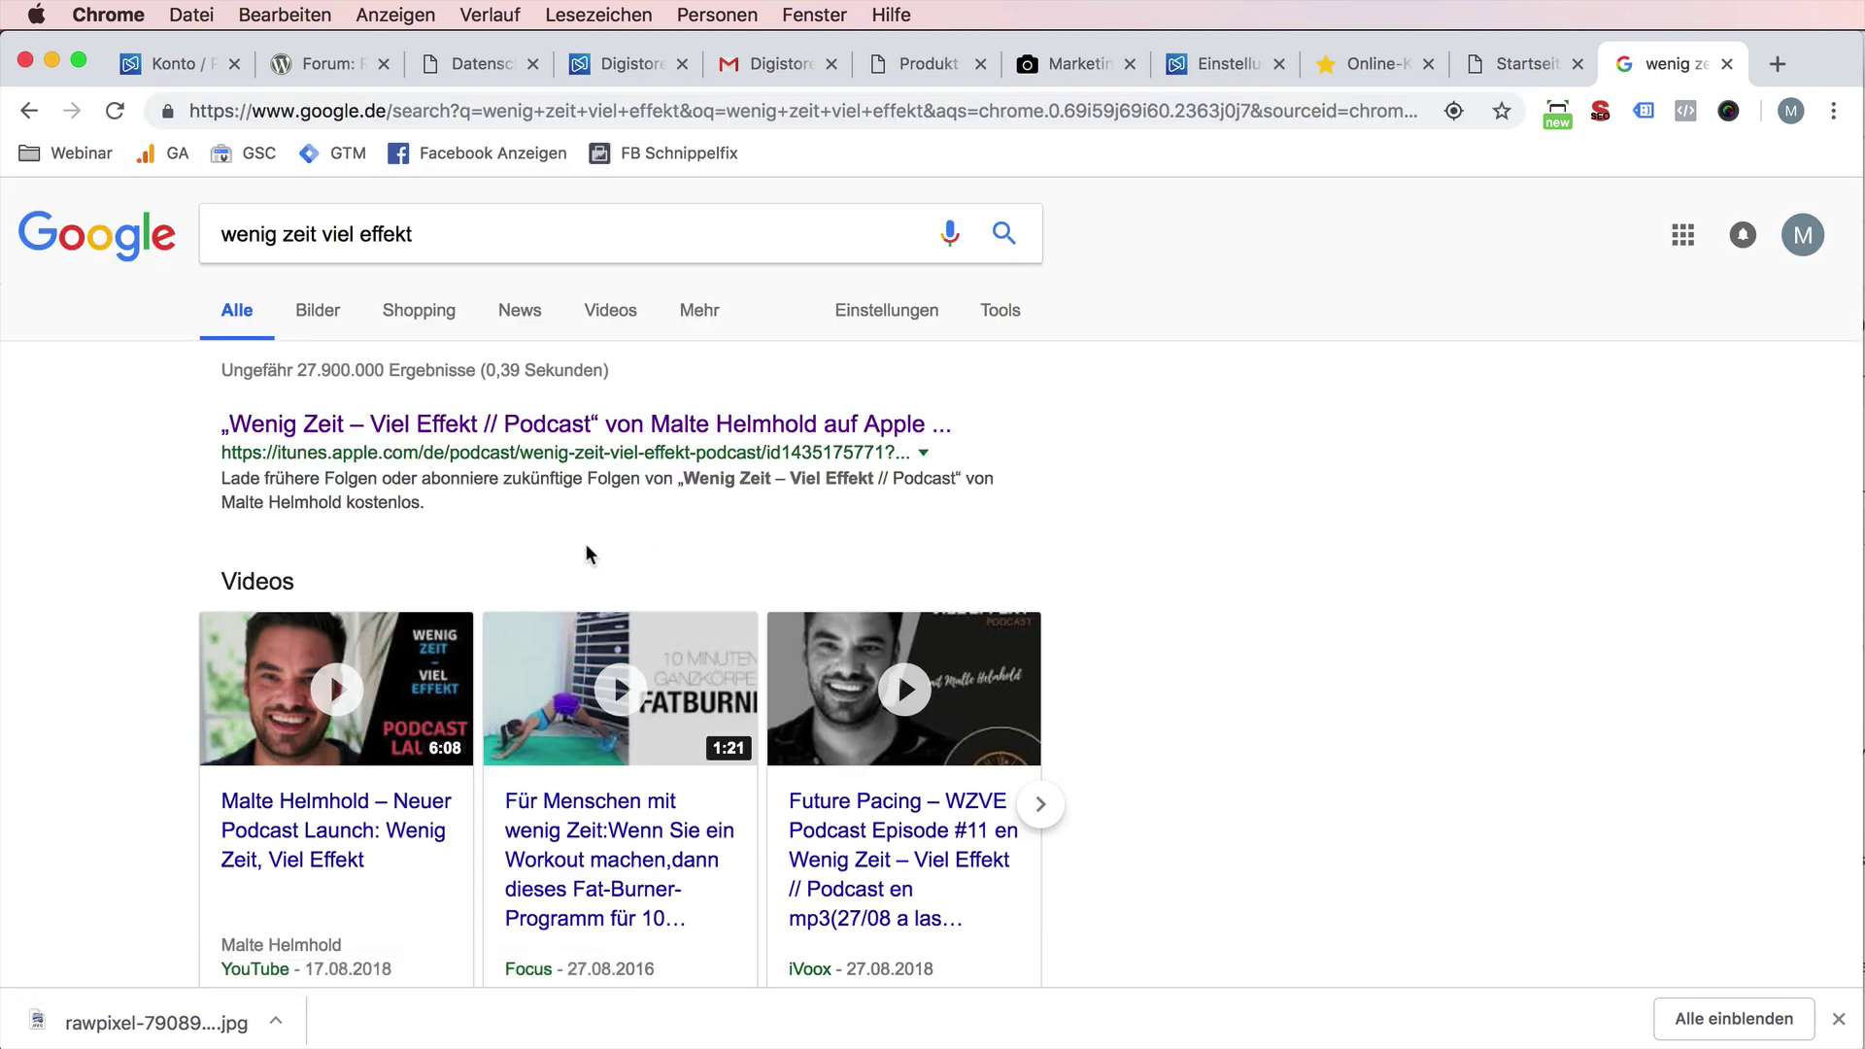
pyautogui.click(522, 434)
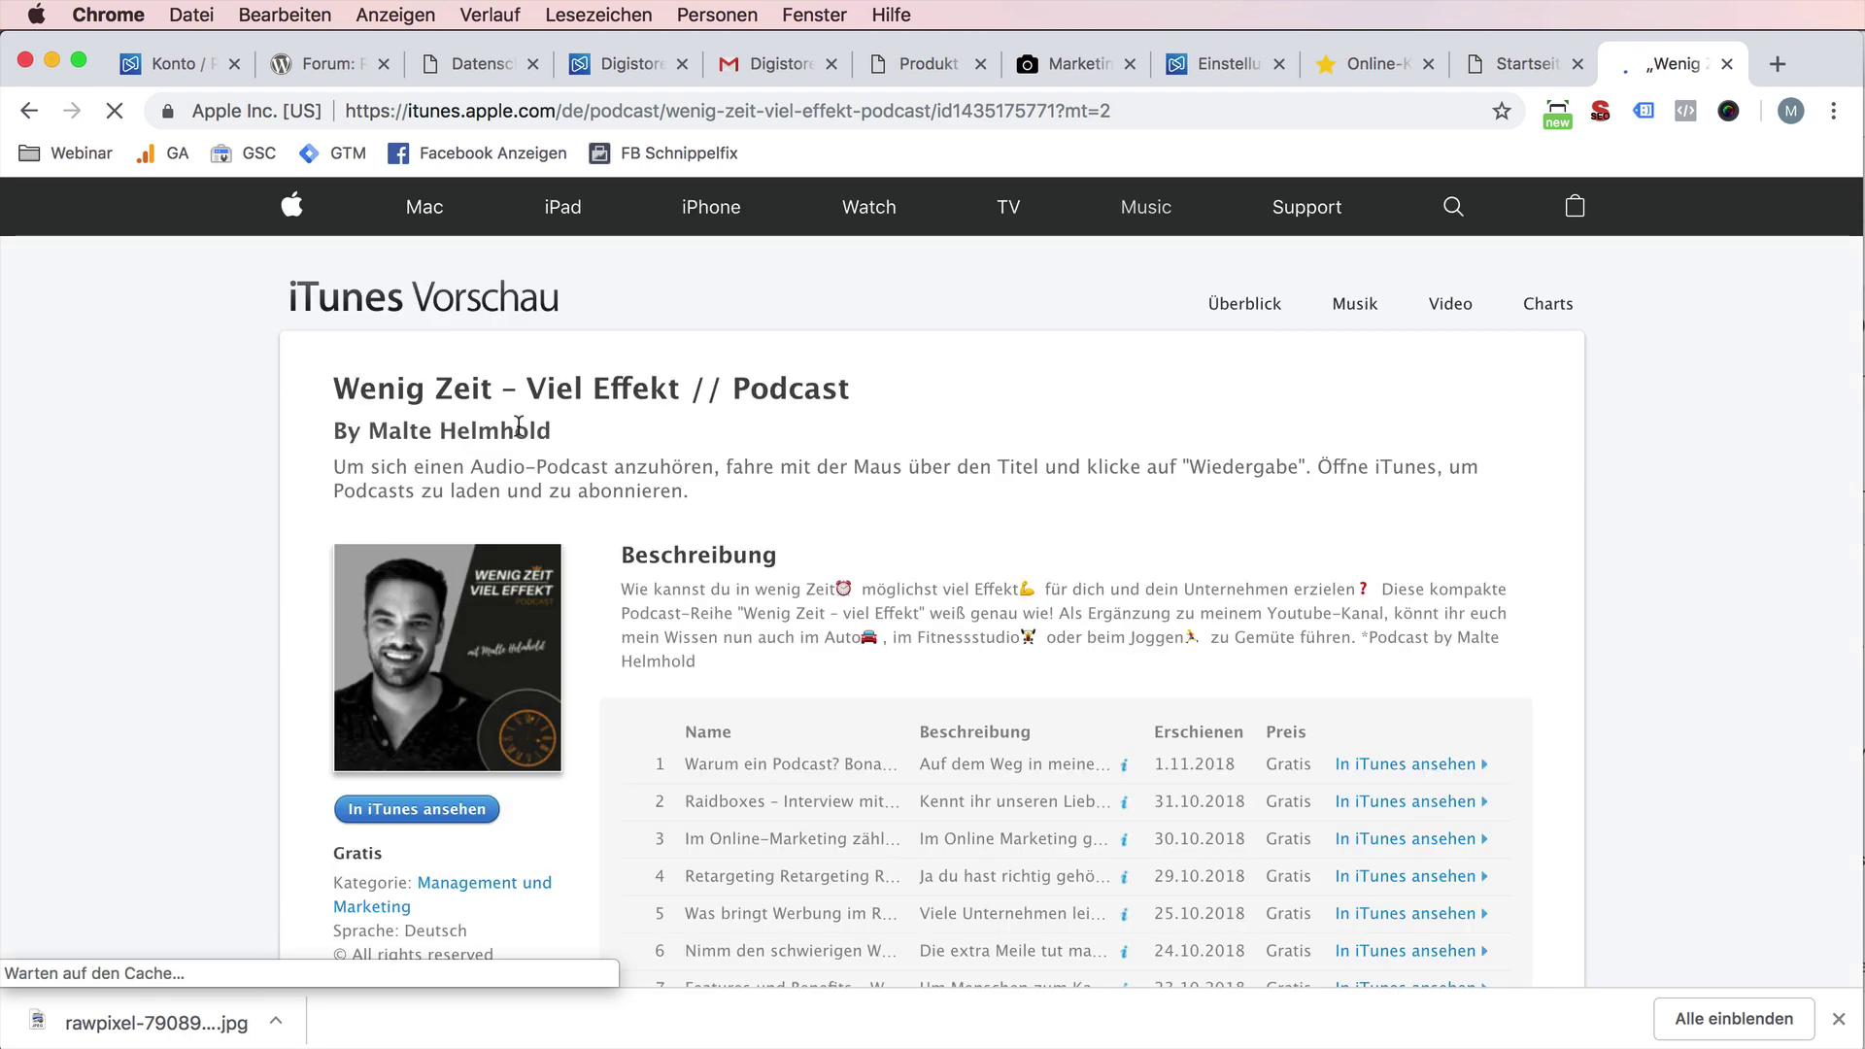
pyautogui.scroll(-5, 1028, 567)
pyautogui.scroll(-3, 1028, 559)
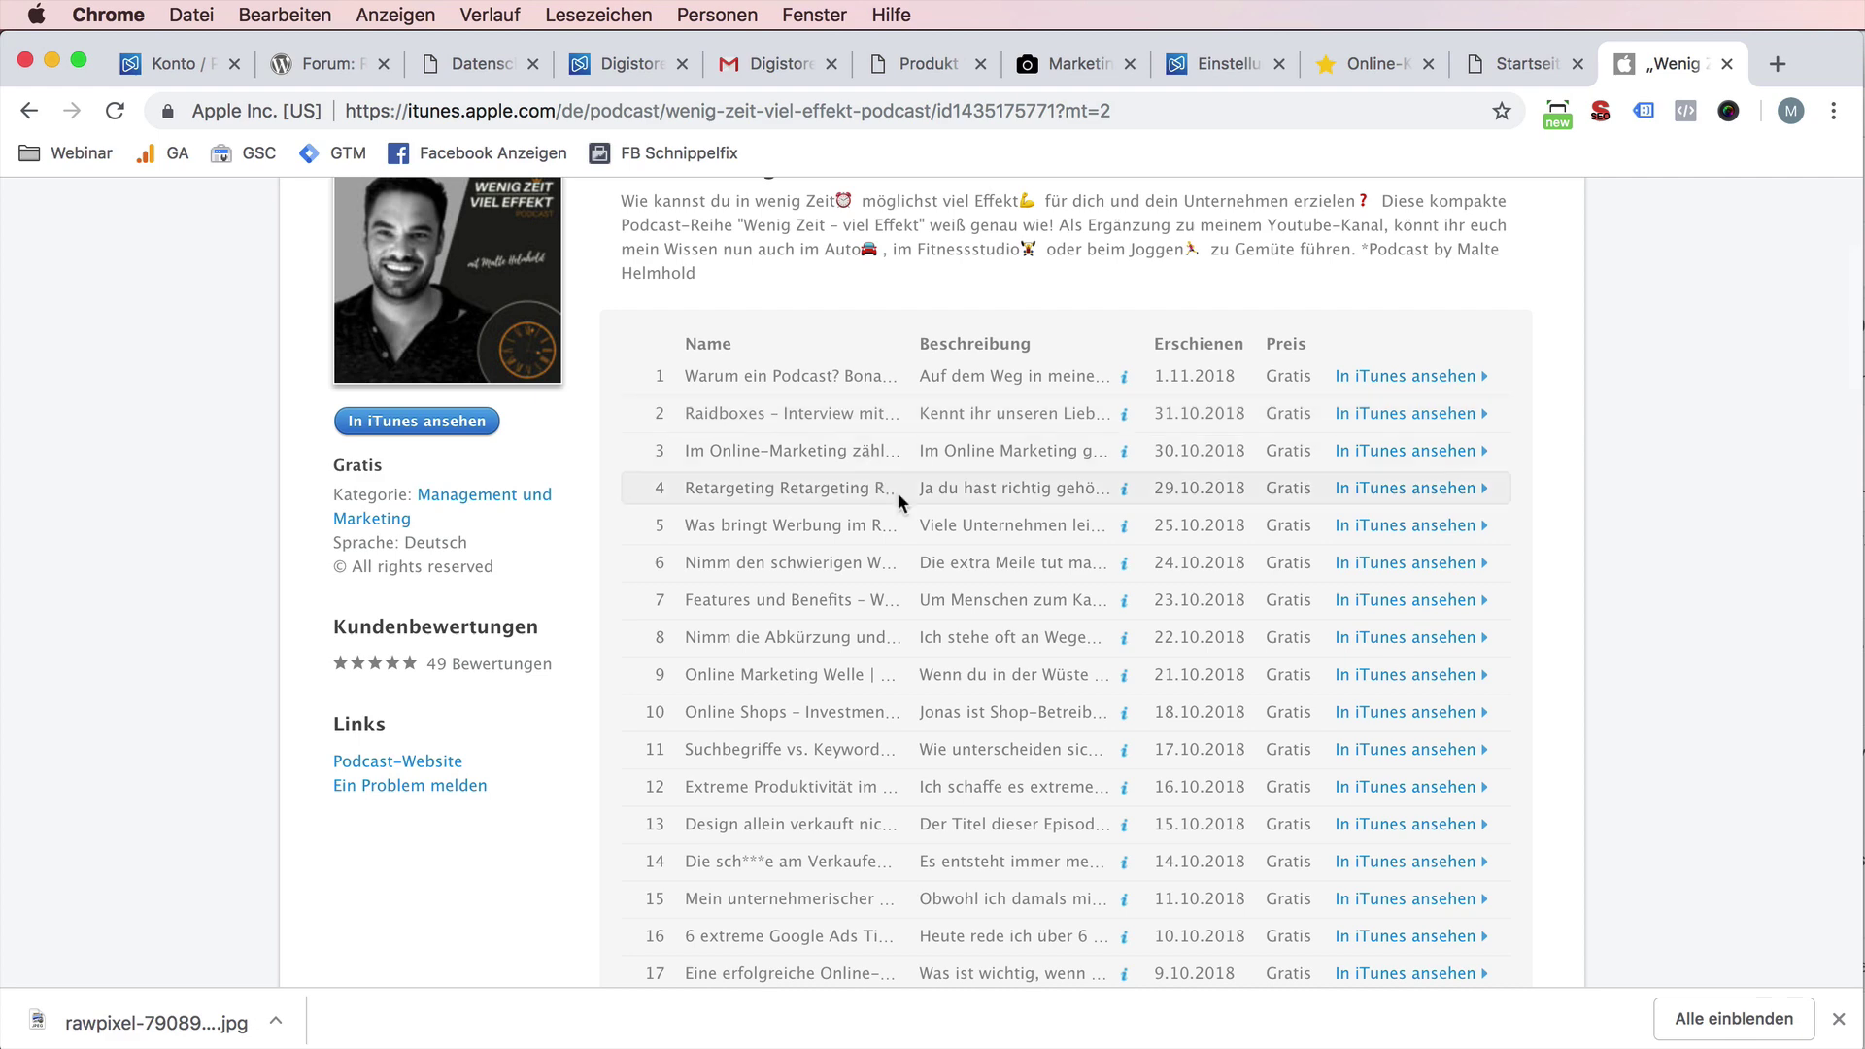
pyautogui.scroll(-6, 897, 492)
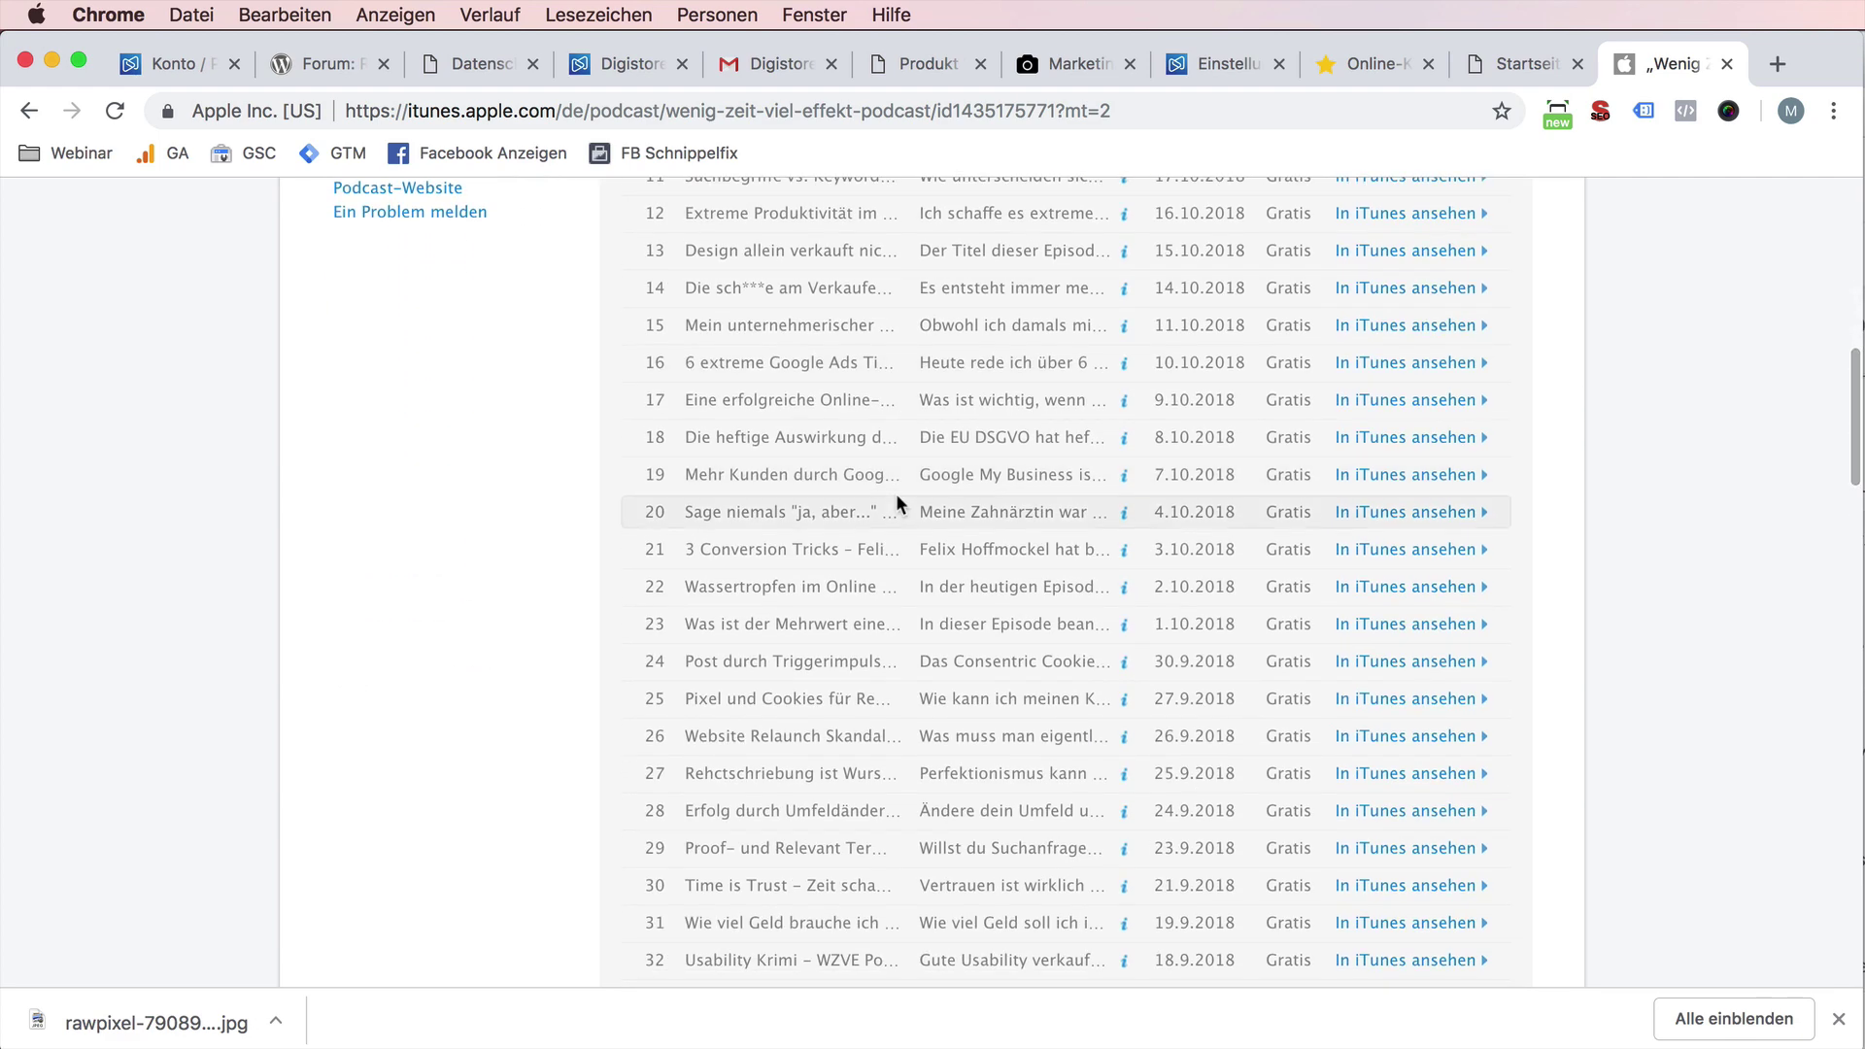
pyautogui.scroll(-6, 898, 500)
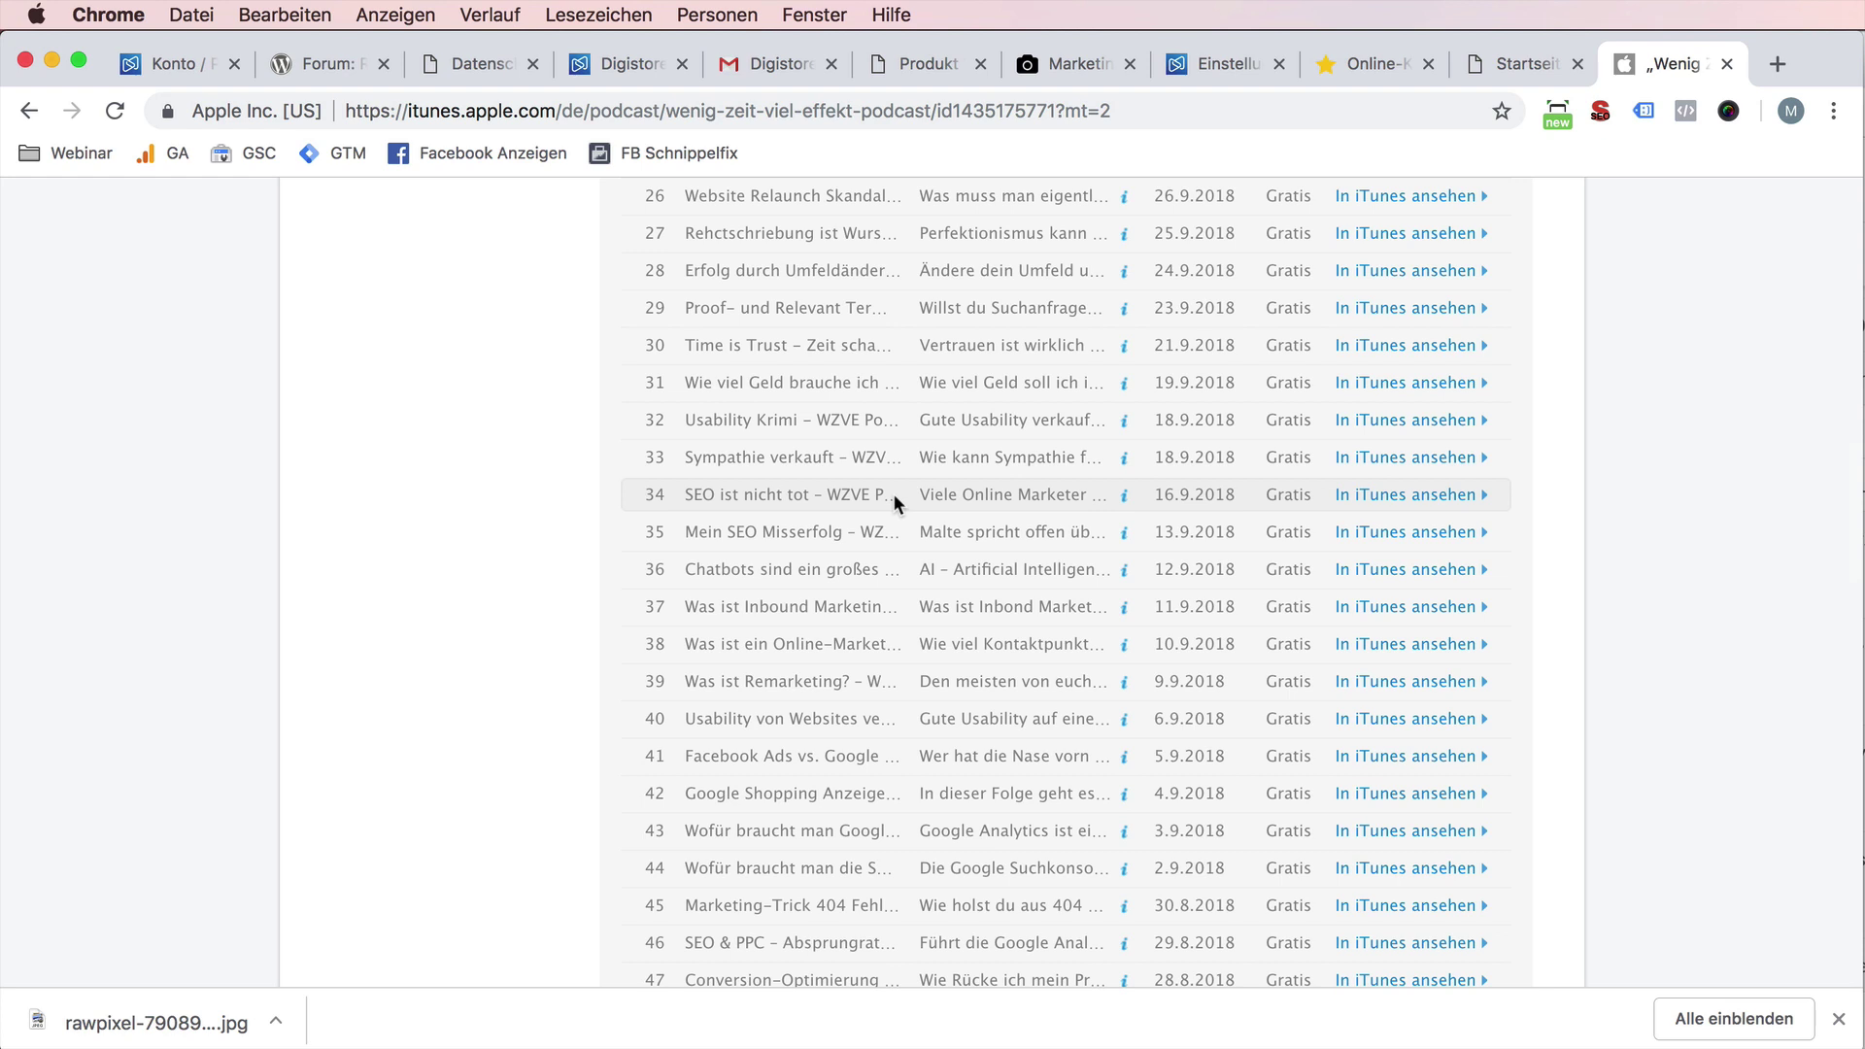
pyautogui.scroll(-5, 893, 493)
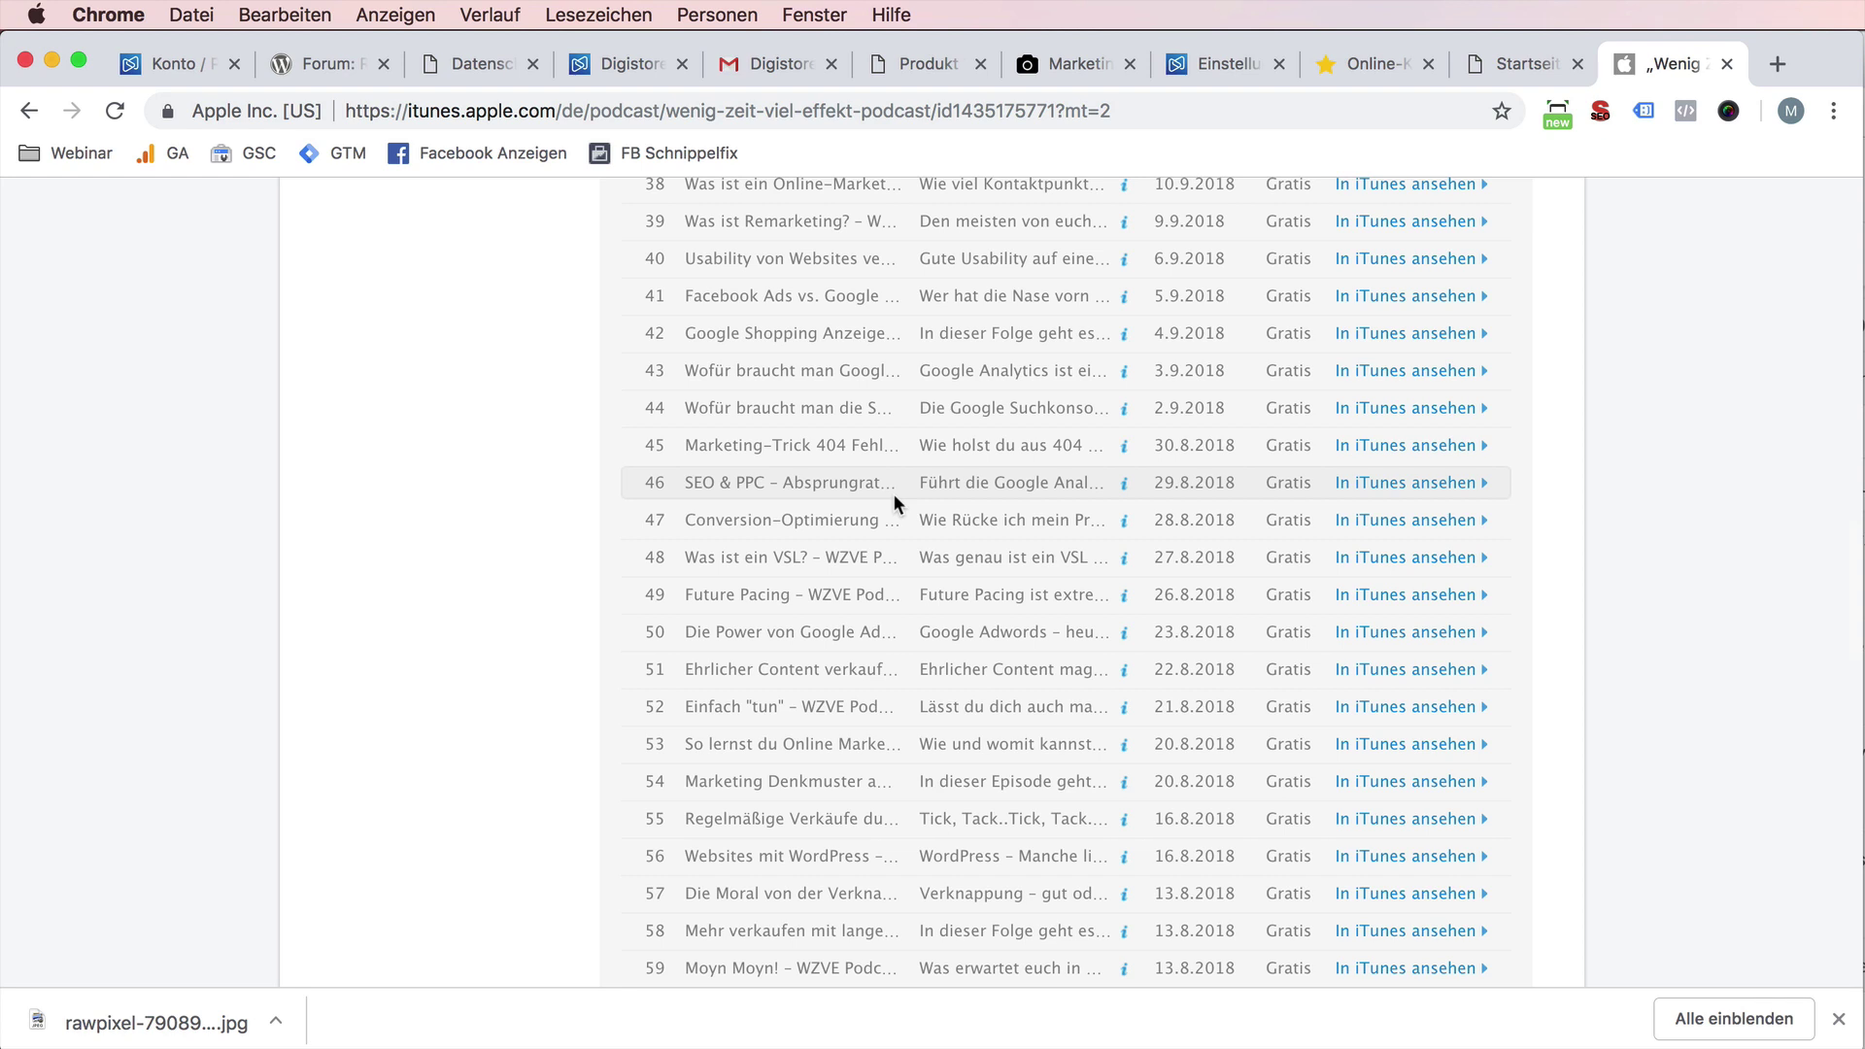
pyautogui.press('super+t')
# - Load dieberater.de, browse the home page, and open the Kontakt appointment form
pyautogui.write('dieberater.de')
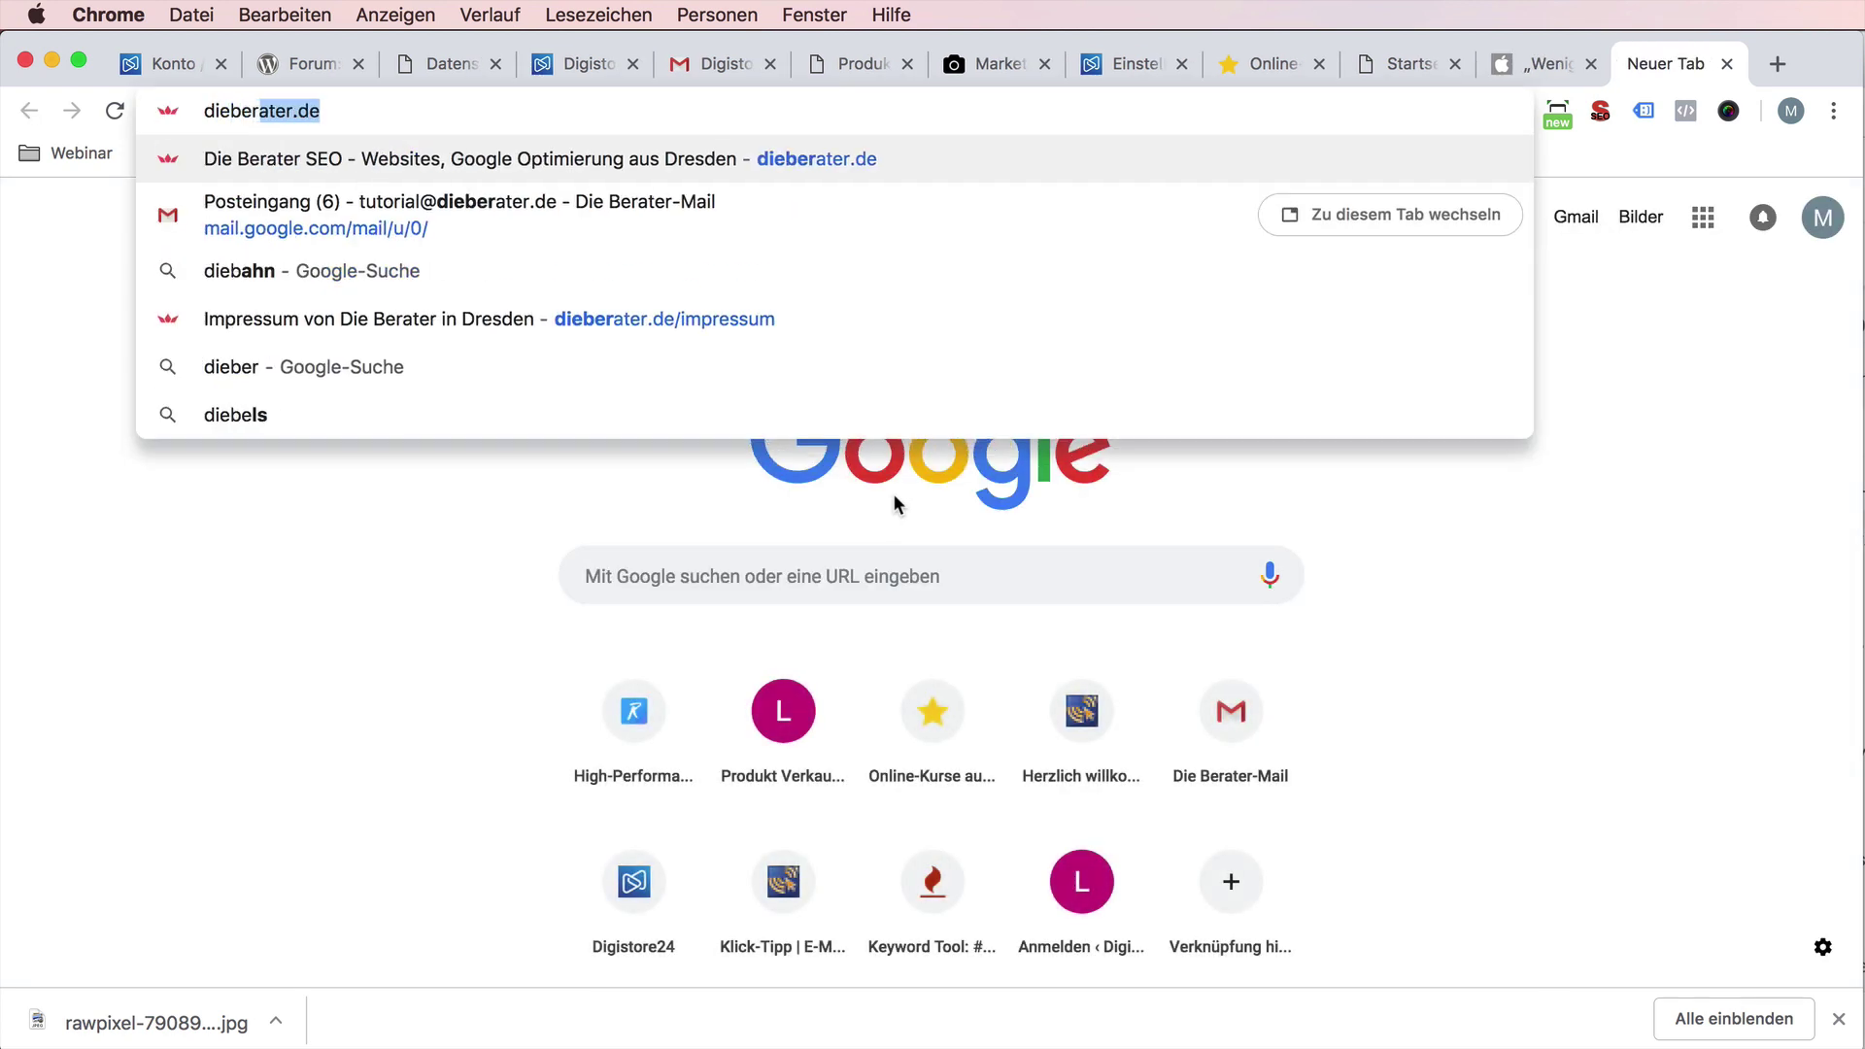
pyautogui.press('Return')
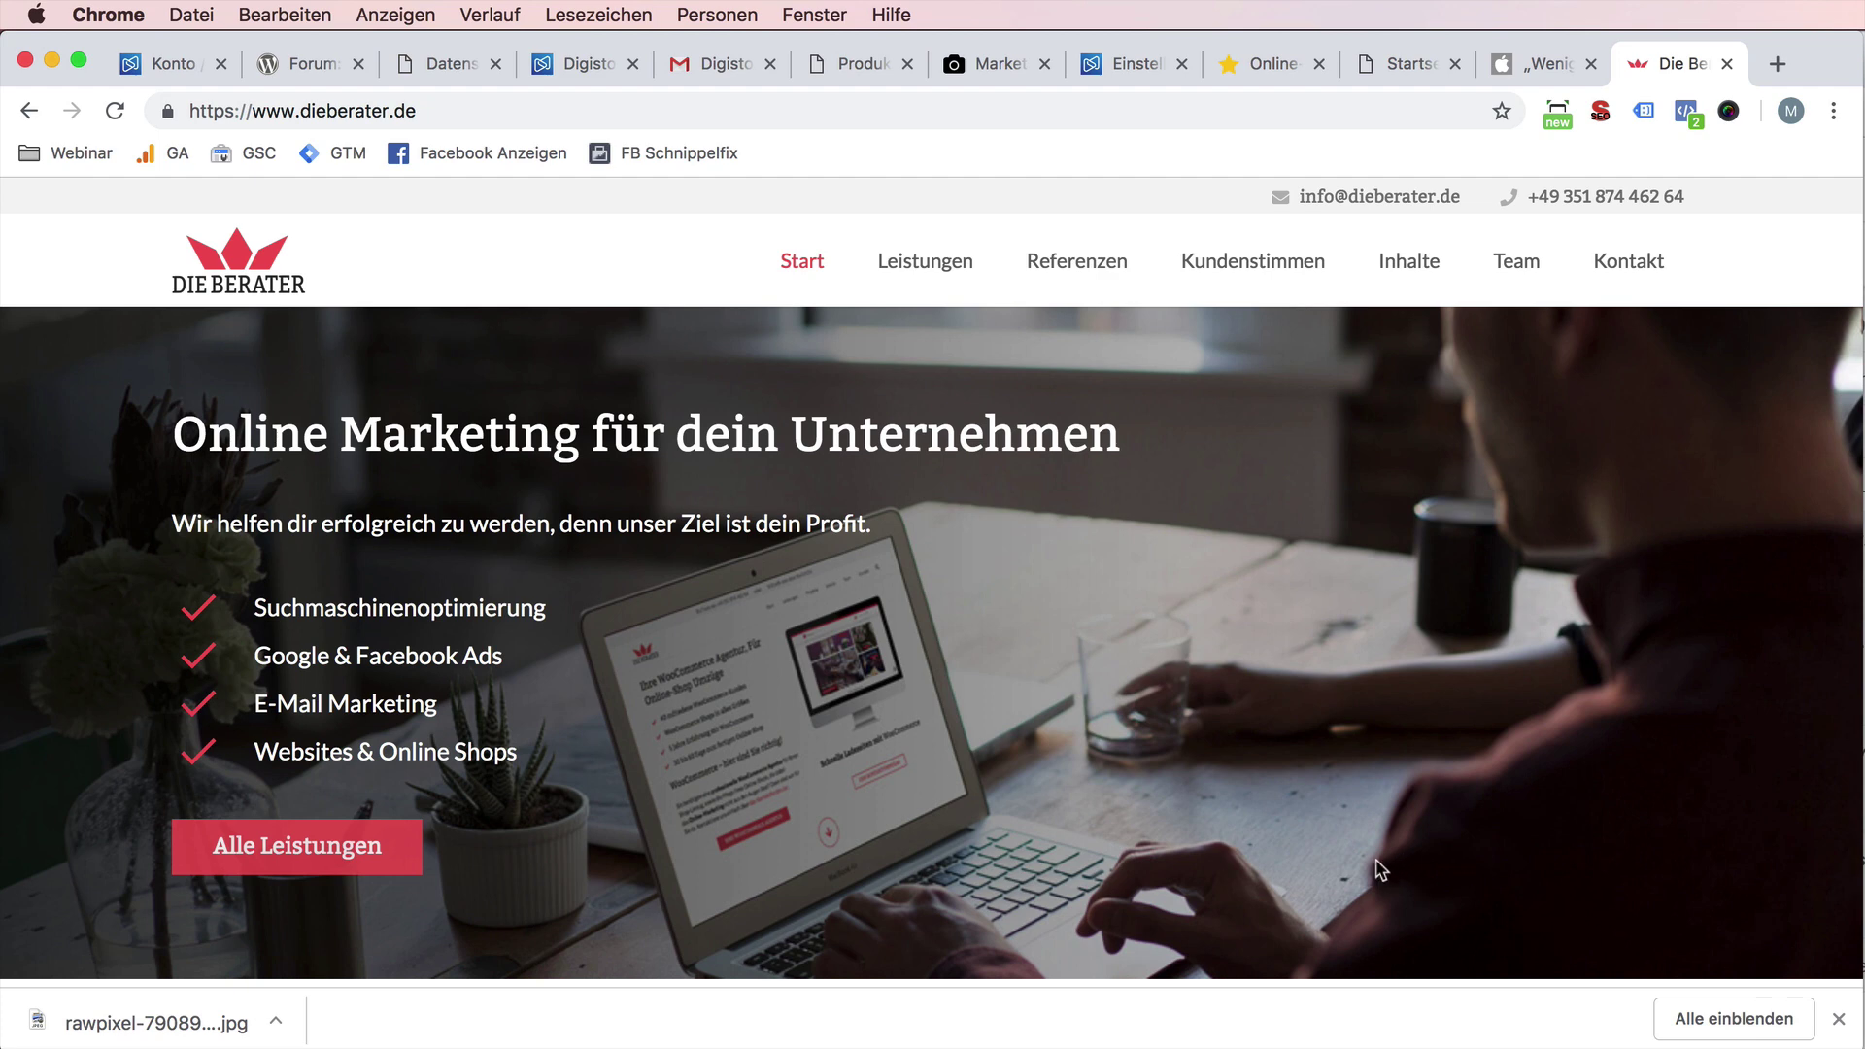
pyautogui.scroll(-1, 1356, 855)
pyautogui.scroll(-10, 1350, 843)
pyautogui.scroll(2, 1348, 837)
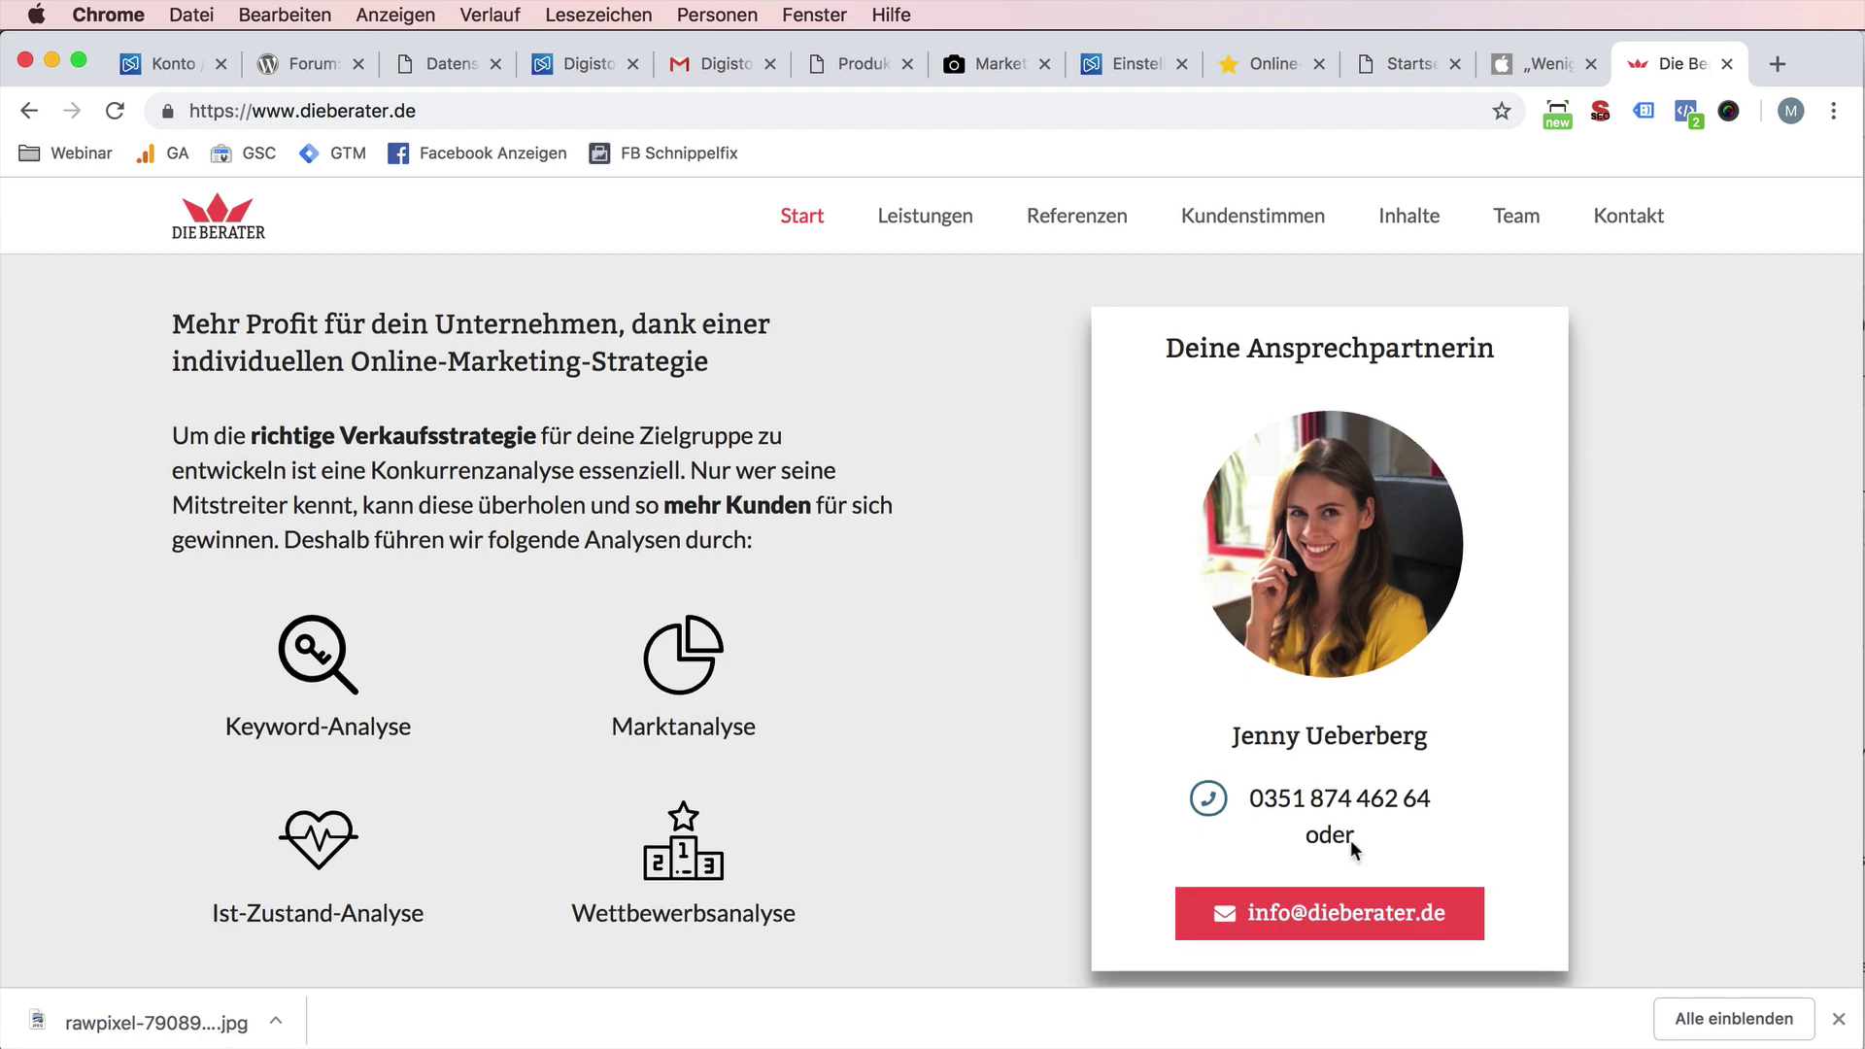
pyautogui.scroll(-15, 1350, 841)
pyautogui.scroll(-7, 1352, 851)
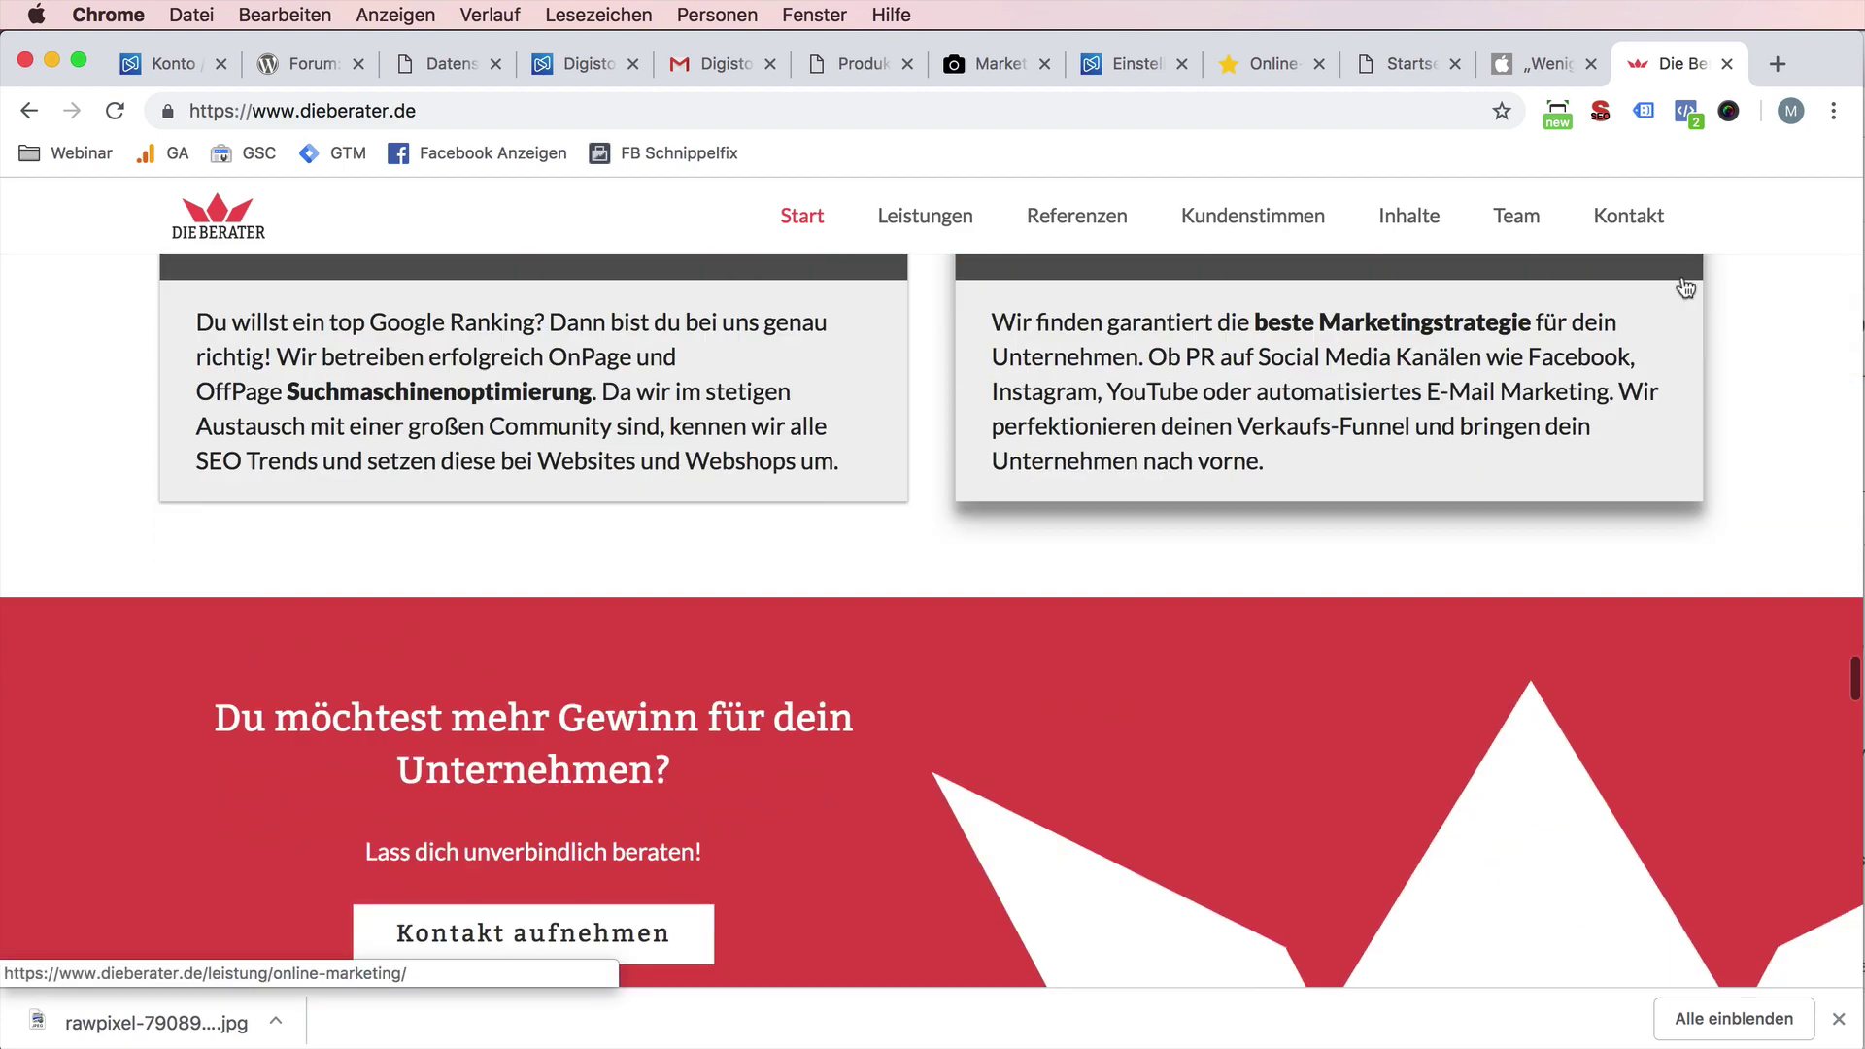
pyautogui.click(1628, 216)
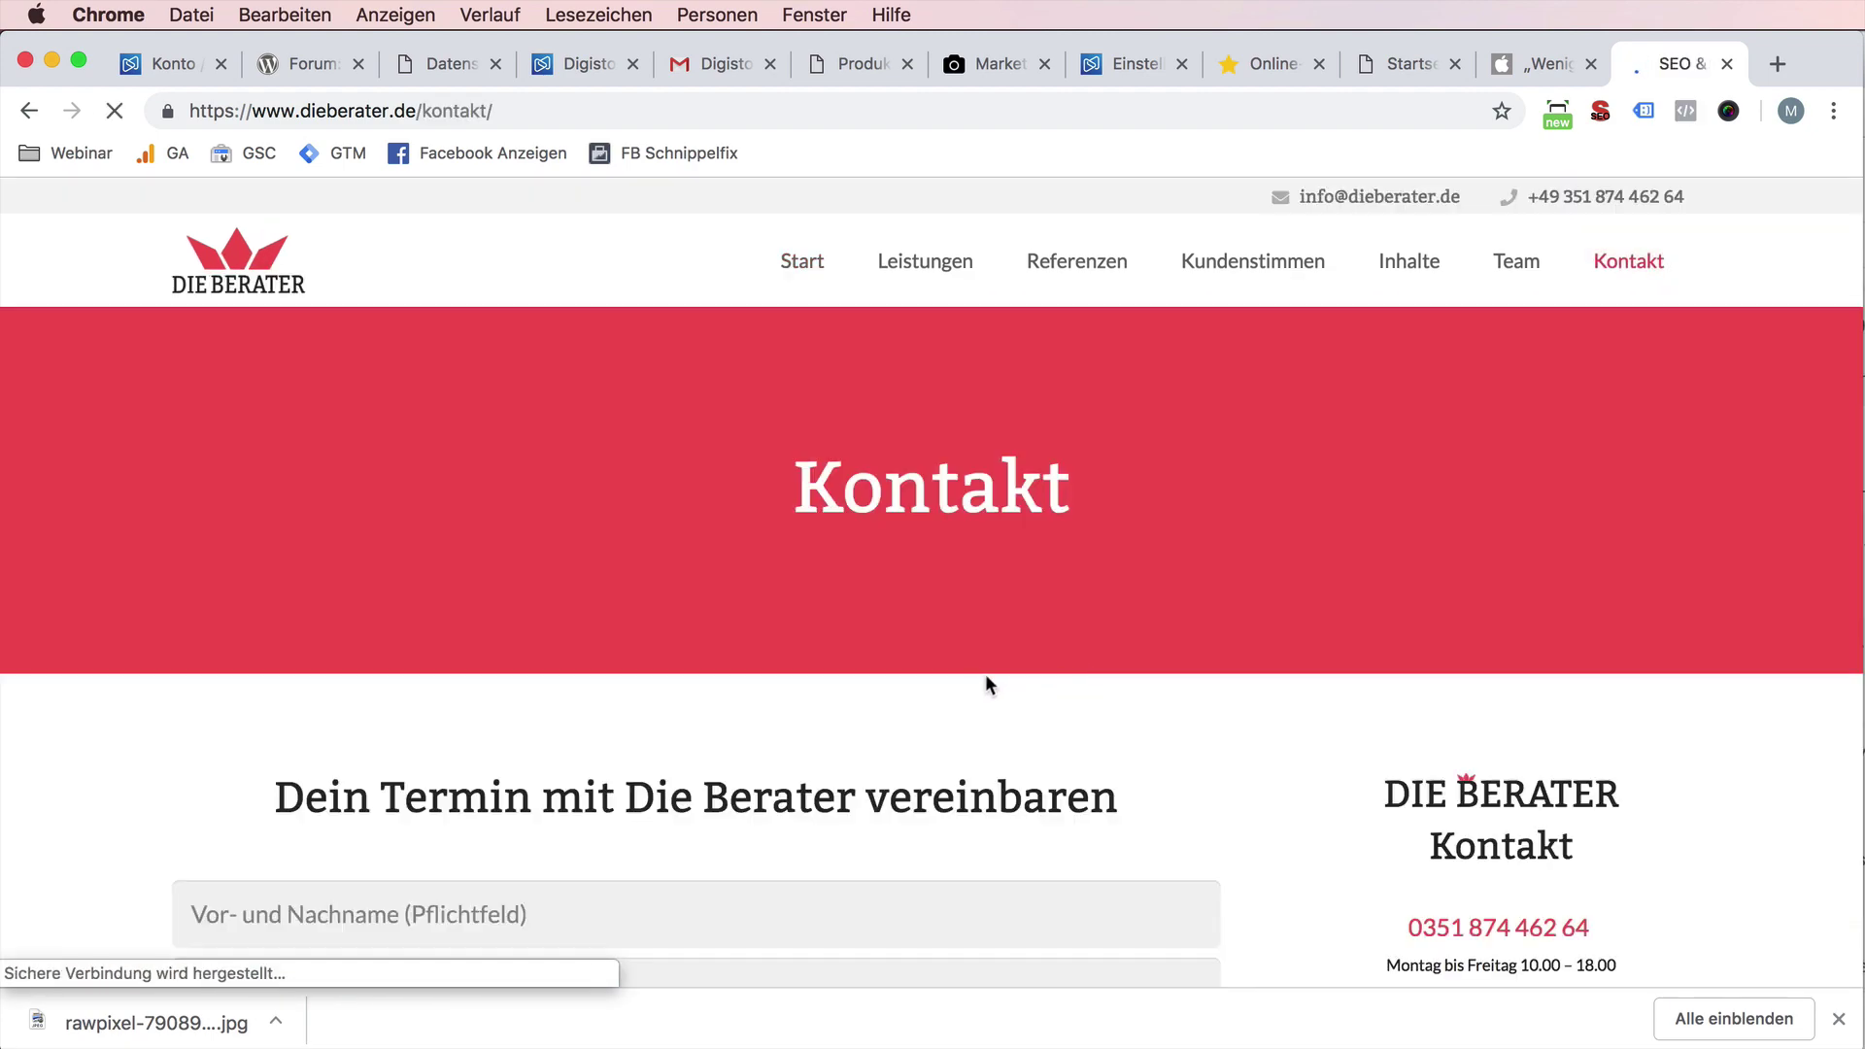
pyautogui.scroll(-5, 983, 684)
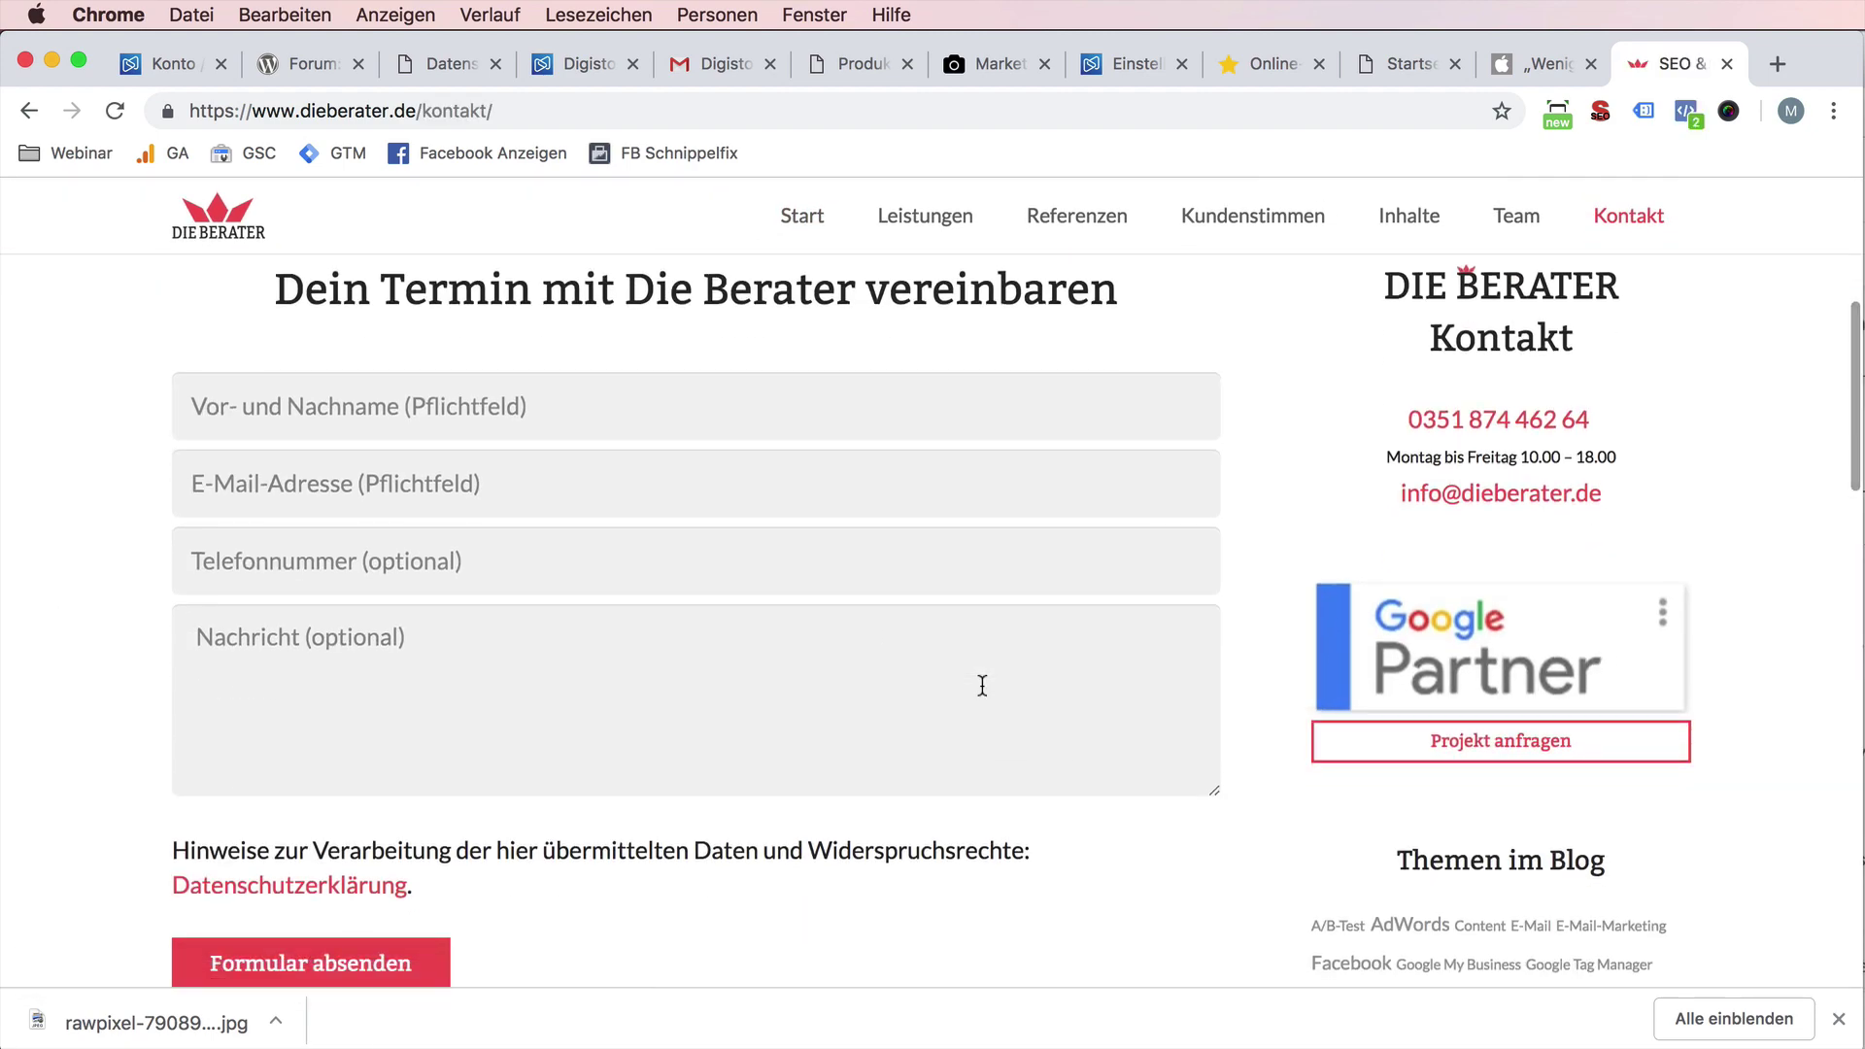